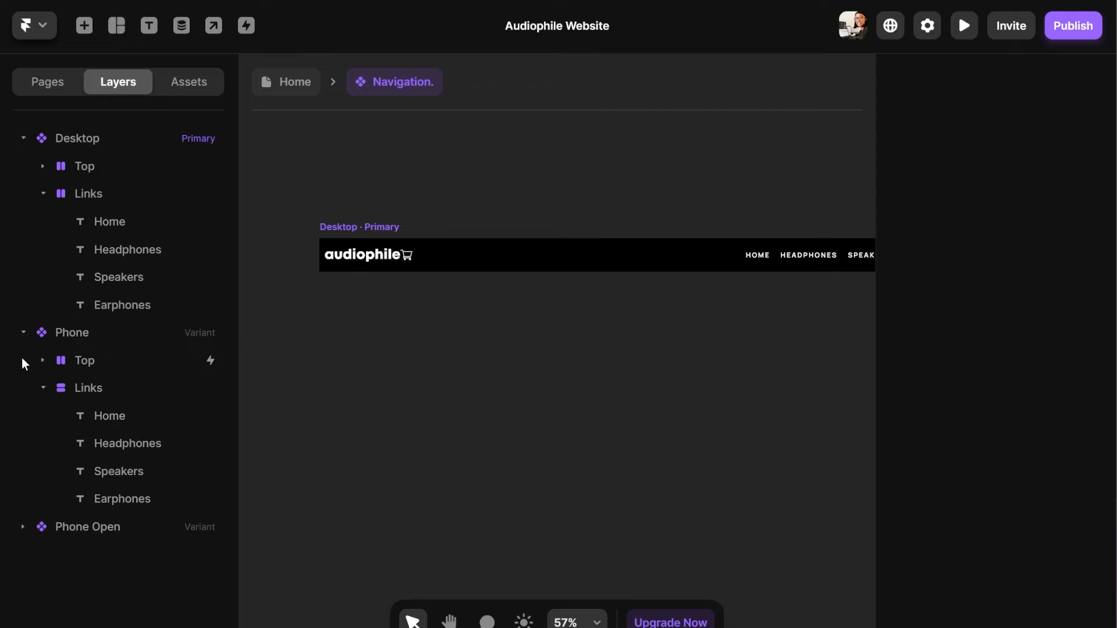
# Examine the Phone Open variant's layers and menu links in the Navigation component
pyautogui.click(22, 527)
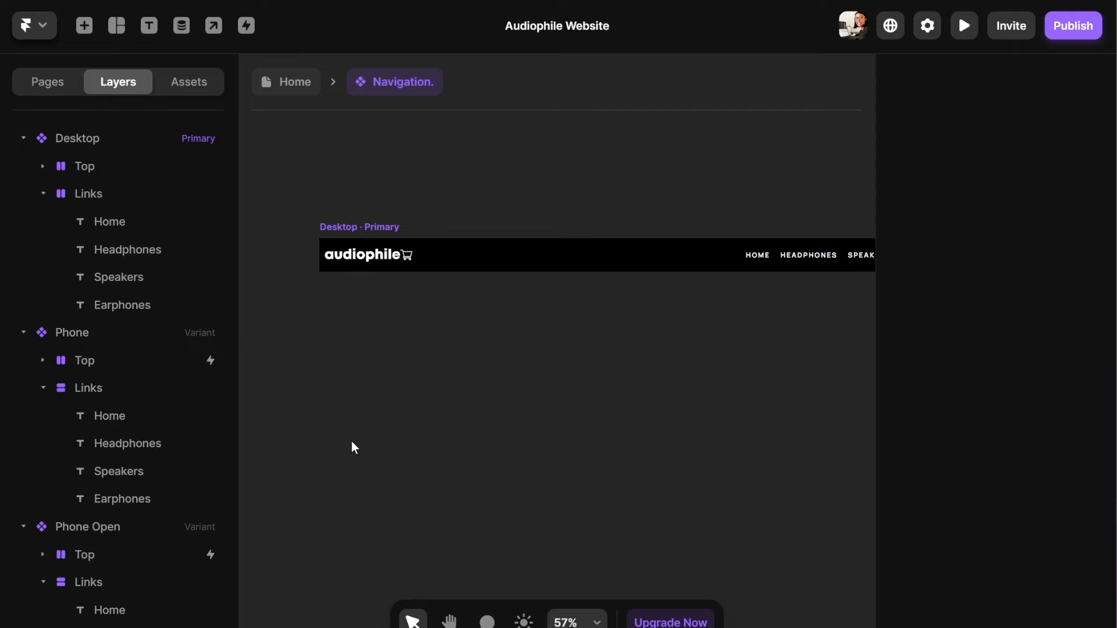
pyautogui.hscroll(10, 354, 448)
pyautogui.hscroll(5, 354, 448)
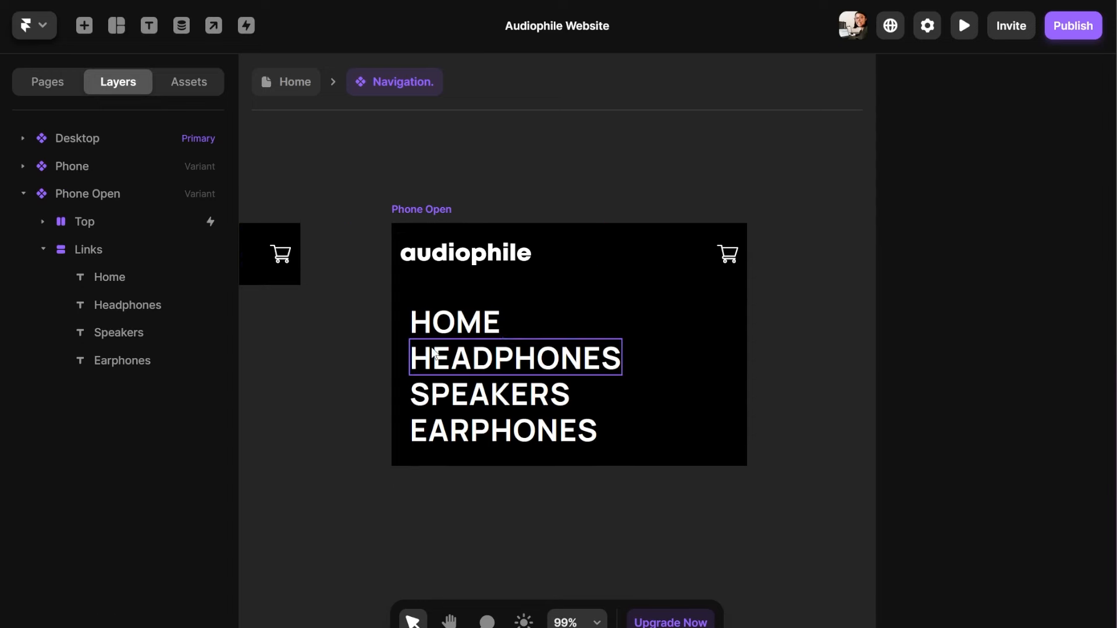
pyautogui.click(454, 332)
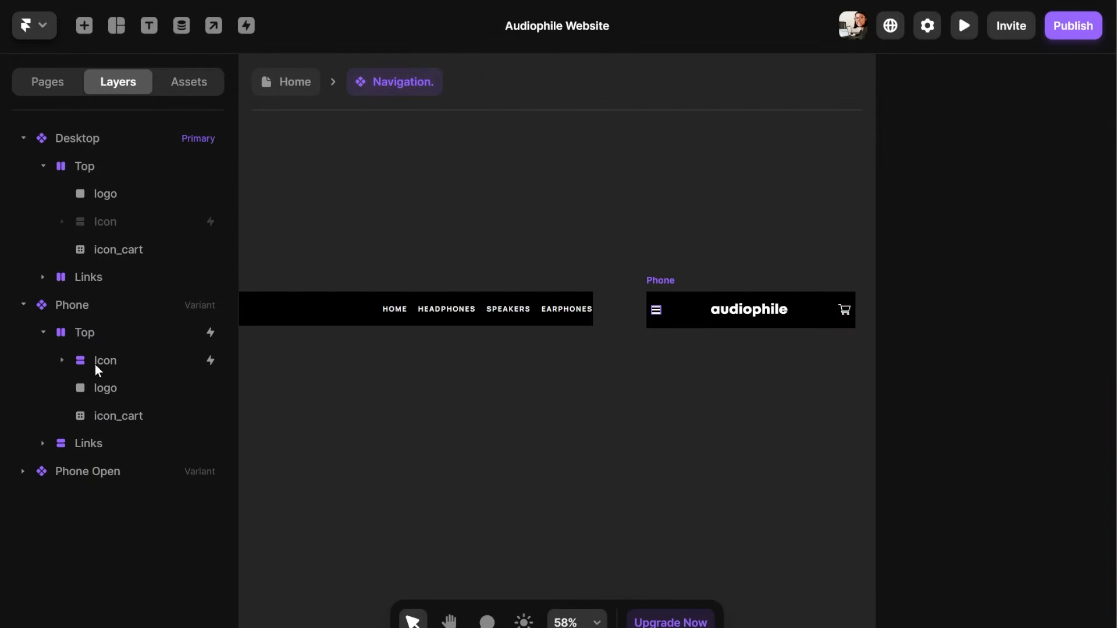
# Wrap the Phone variant's menu icon, logo and cart icon together in a stack
pyautogui.click(130, 362)
pyautogui.keyDown('shift'); pyautogui.click(150, 420); pyautogui.keyUp('shift')
pyautogui.hotkey('shift', 'a')
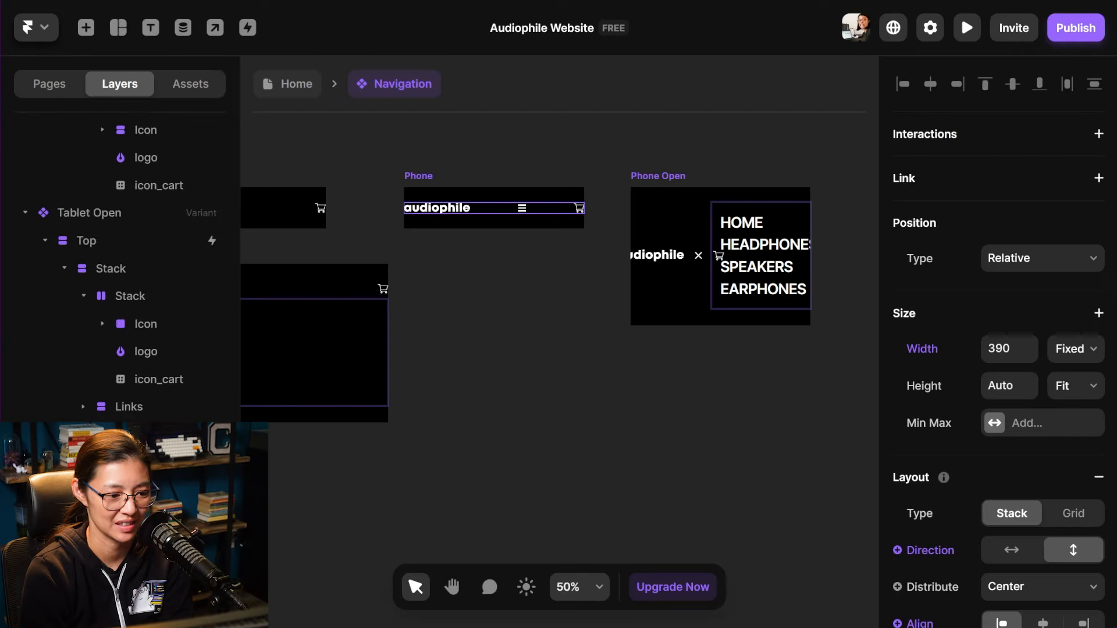
# Reorder the Phone variant's top row so the menu icon comes before the audiophile logo
pyautogui.scroll(-2, 119, 245)
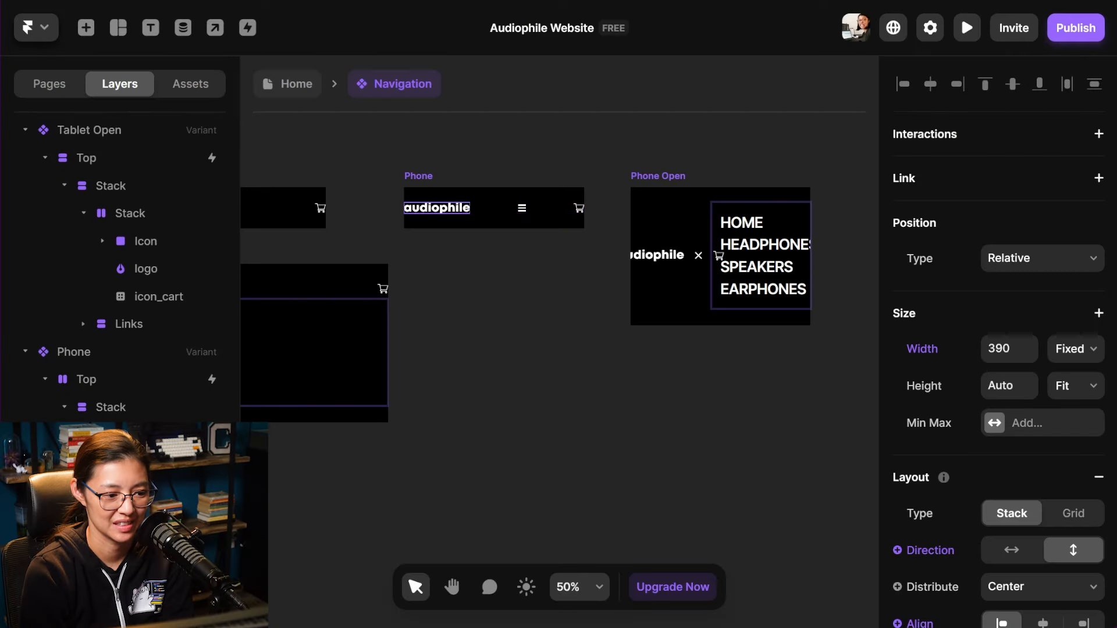
pyautogui.click(521, 208)
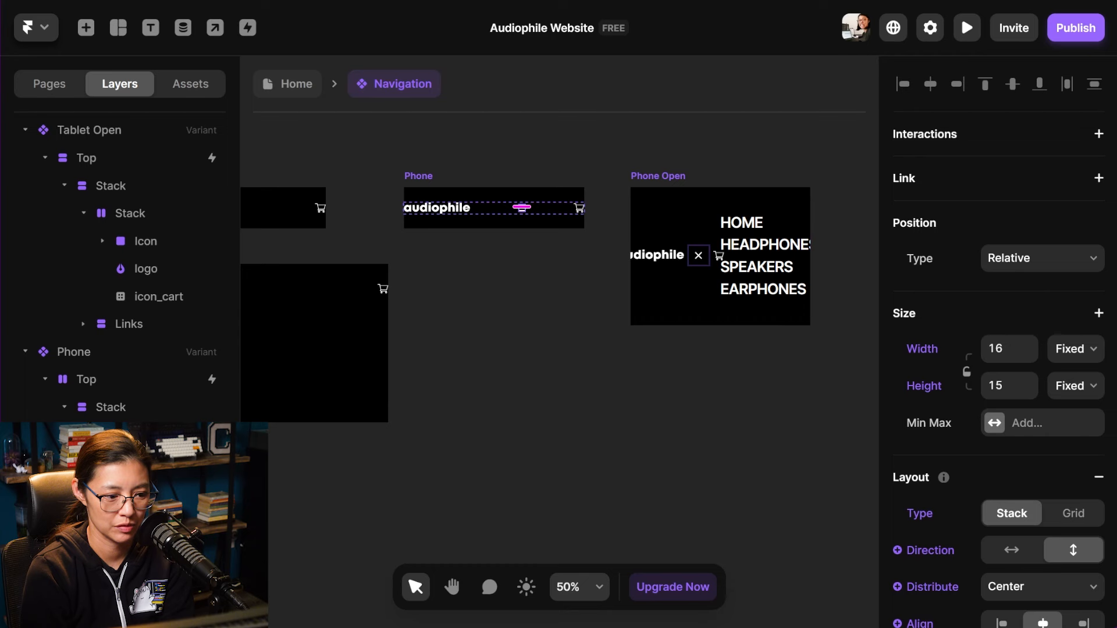
pyautogui.press('Left')
pyautogui.click(386, 487)
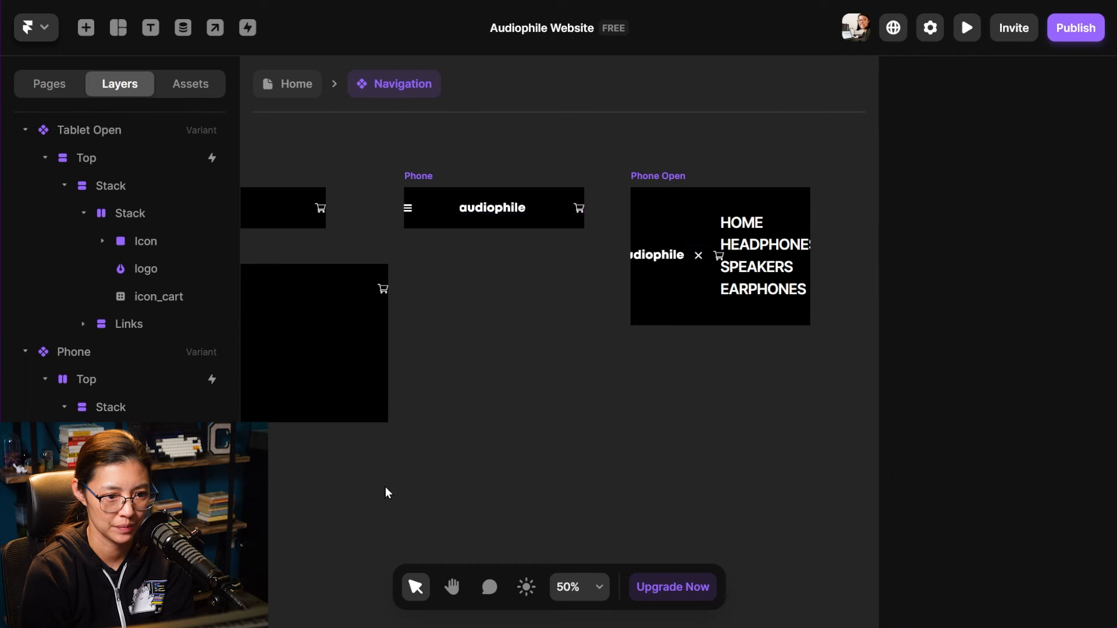
# Move the Tablet and Tablet Open variants together to sit below the Desktop variant on the canvas
pyautogui.hscroll(-12, 390, 487)
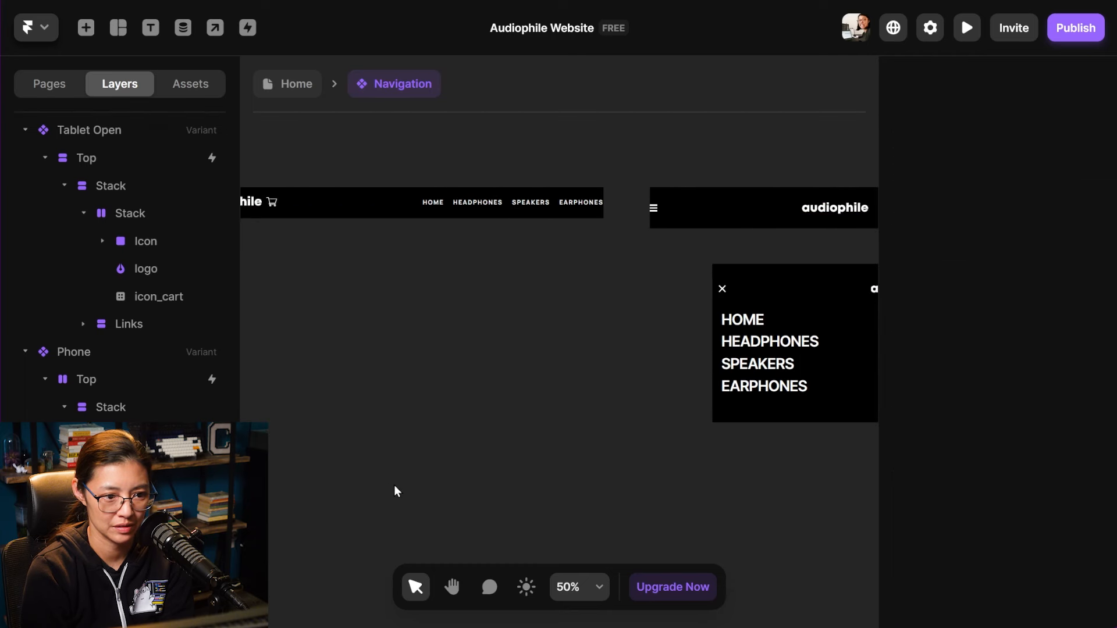
pyautogui.hscroll(5, 399, 485)
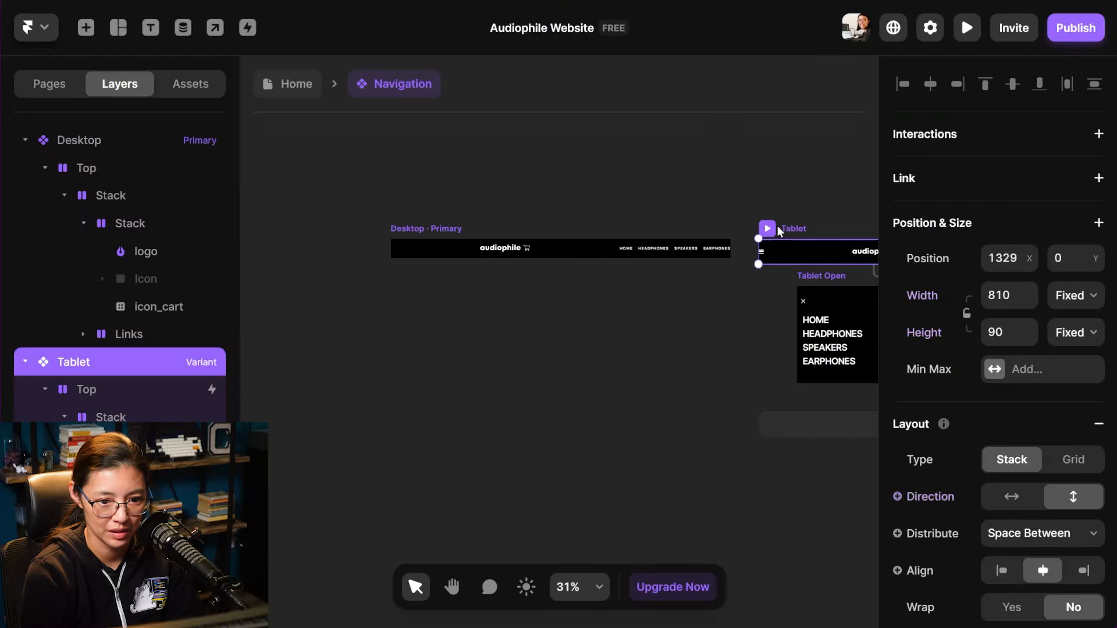
pyautogui.keyDown('shift'); pyautogui.click(803, 276); pyautogui.keyUp('shift')
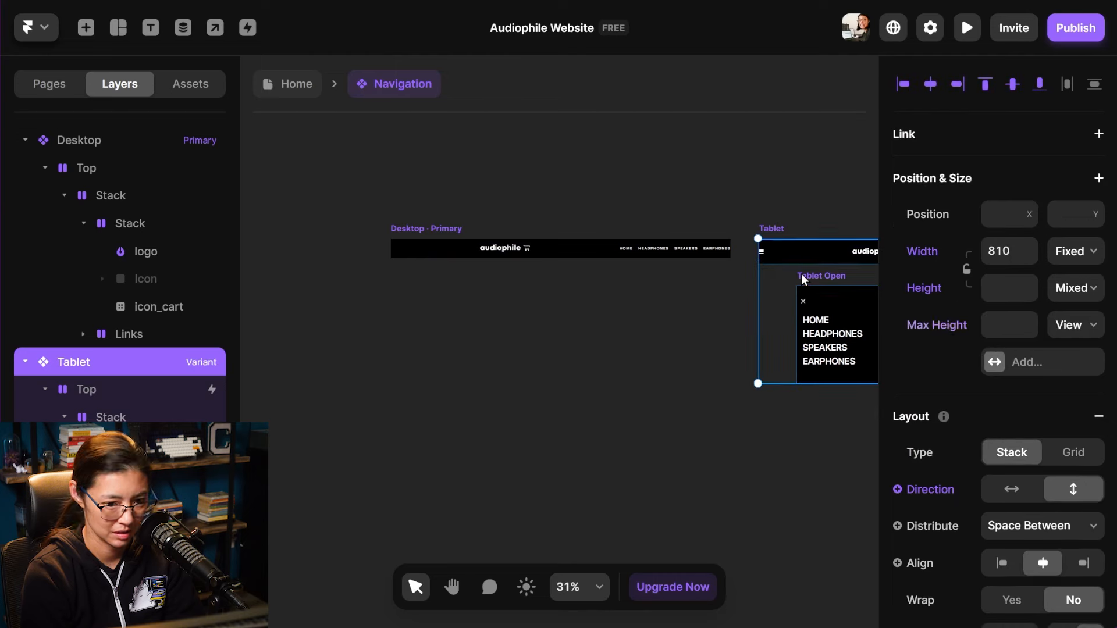
pyautogui.moveTo(773, 230); pyautogui.dragTo(404, 276)
pyautogui.hscroll(6, 582, 302)
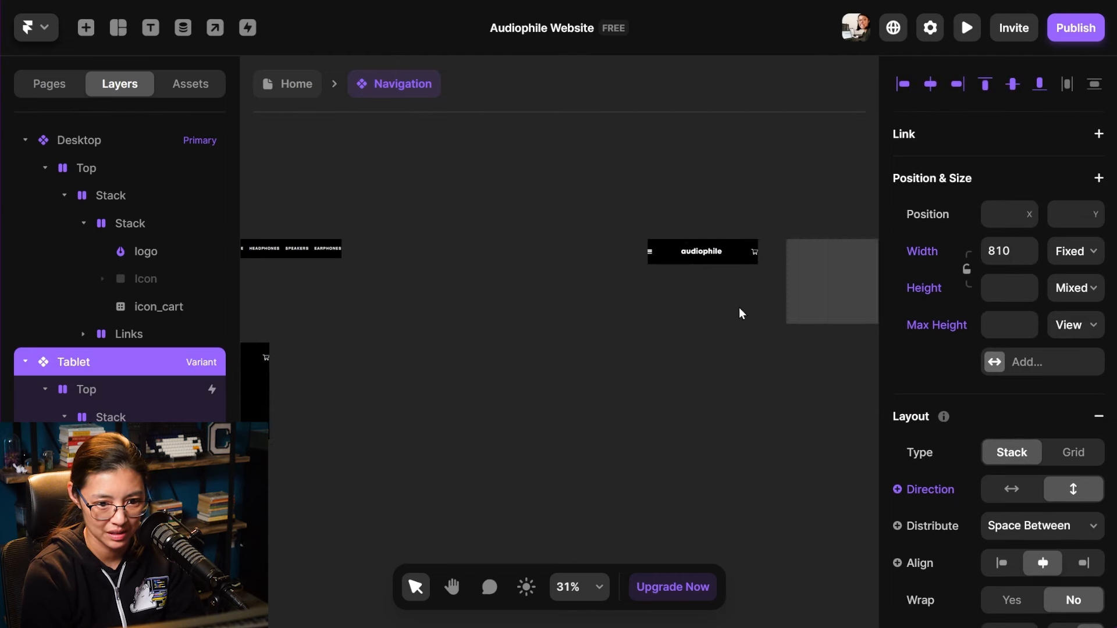
# Move the Phone and Phone Open variants together to sit below the Tablet variants
pyautogui.click(675, 230)
pyautogui.keyDown('shift'); pyautogui.click(804, 229); pyautogui.keyUp('shift')
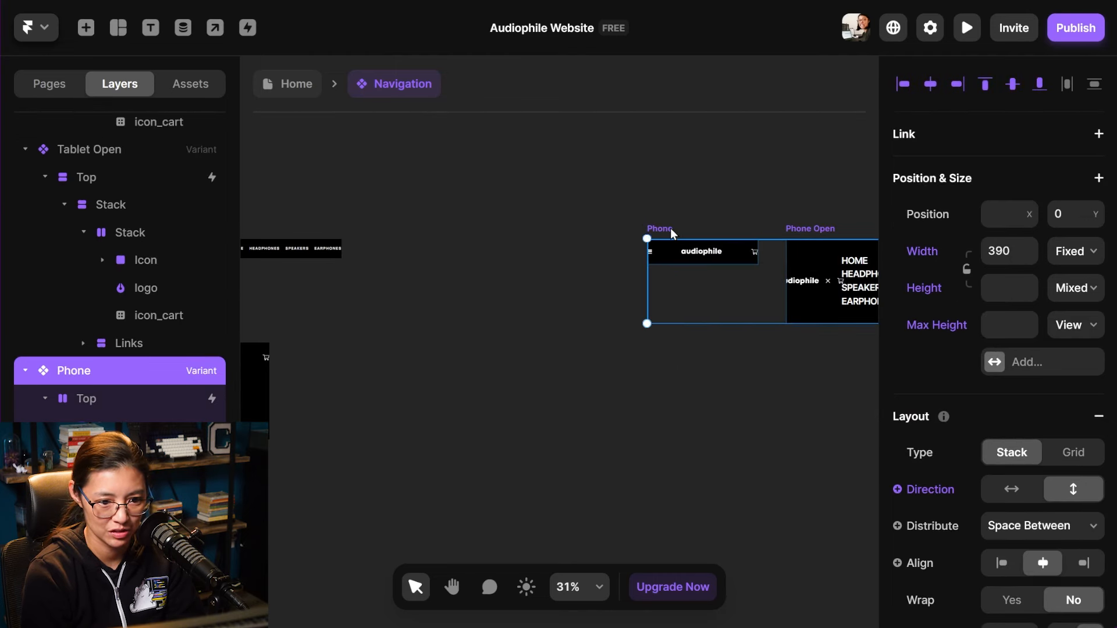
pyautogui.moveTo(670, 228); pyautogui.dragTo(368, 477)
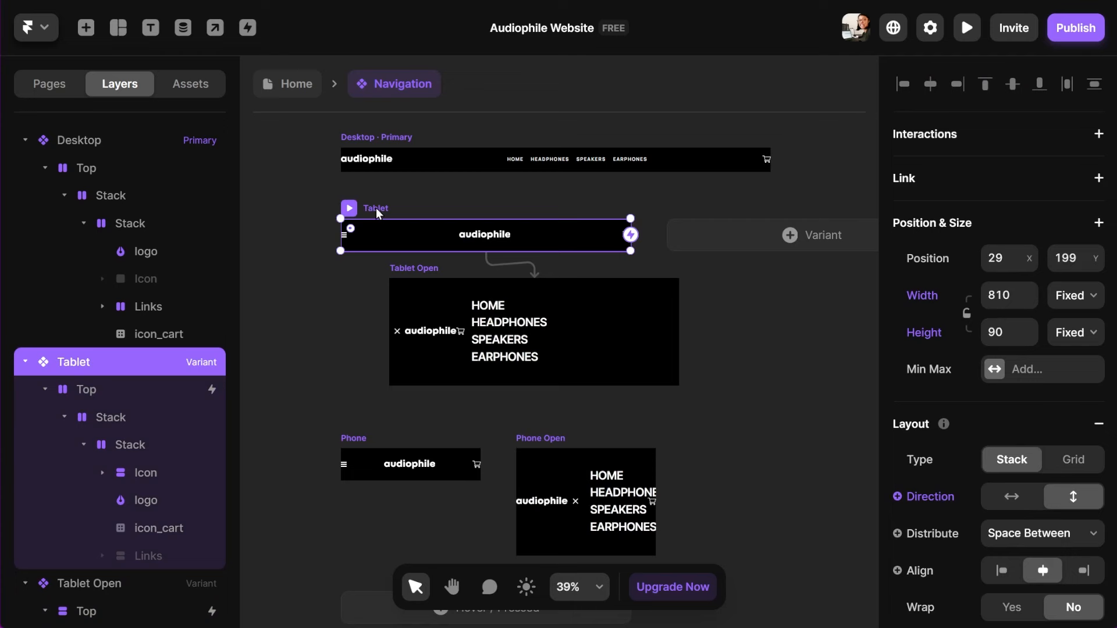
# Detach the Tablet, Tablet Open and Phone variants from the primary variant
pyautogui.rightClick(377, 210)
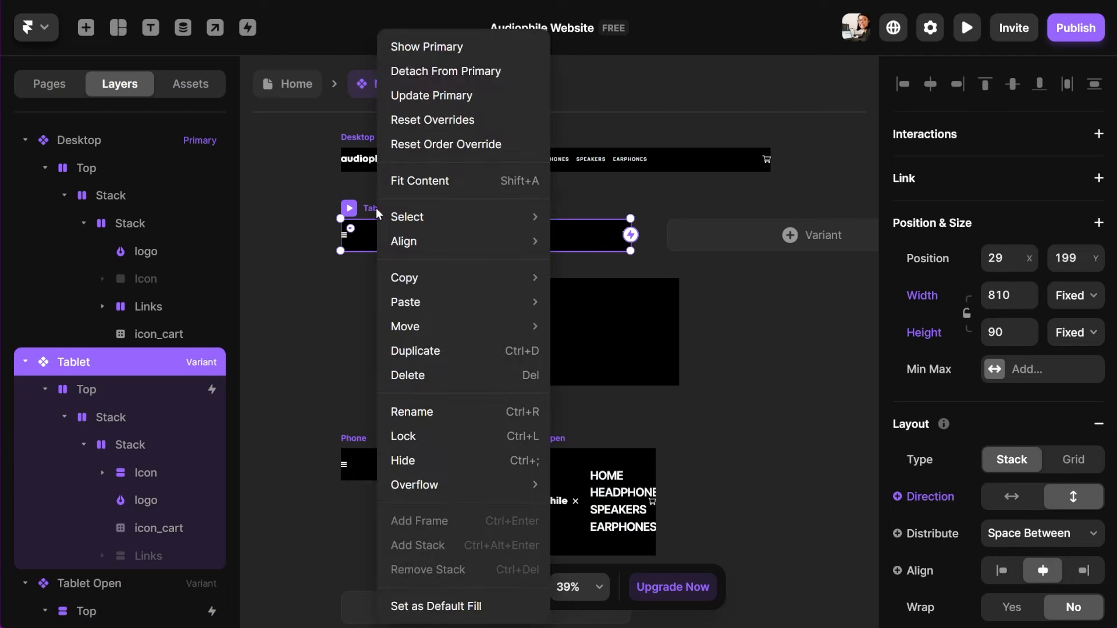
pyautogui.click(453, 73)
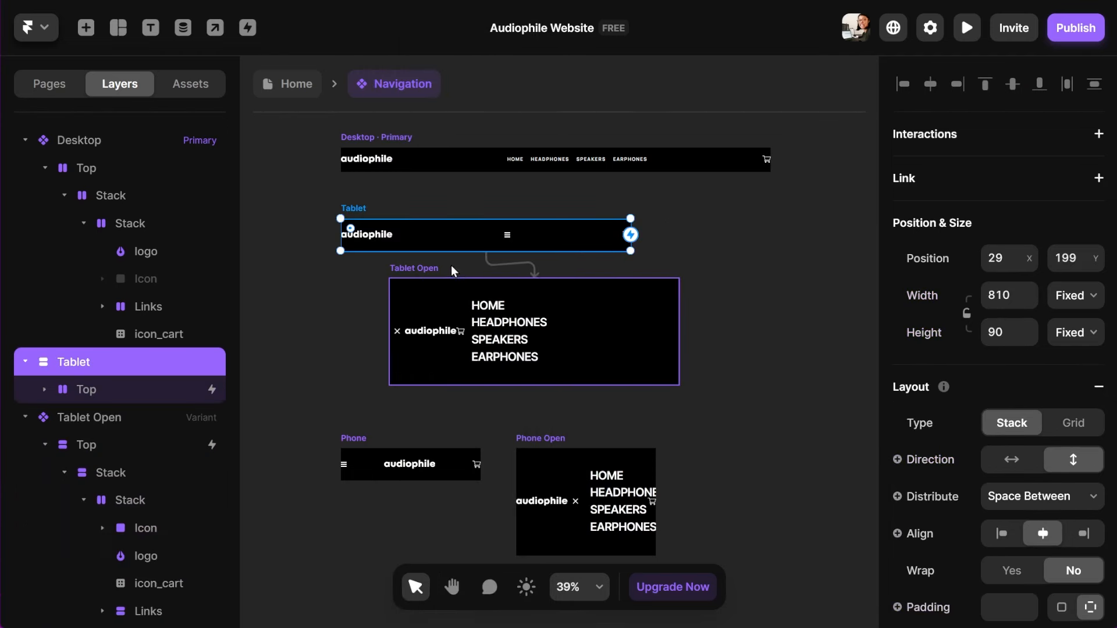
pyautogui.rightClick(425, 267)
pyautogui.click(470, 101)
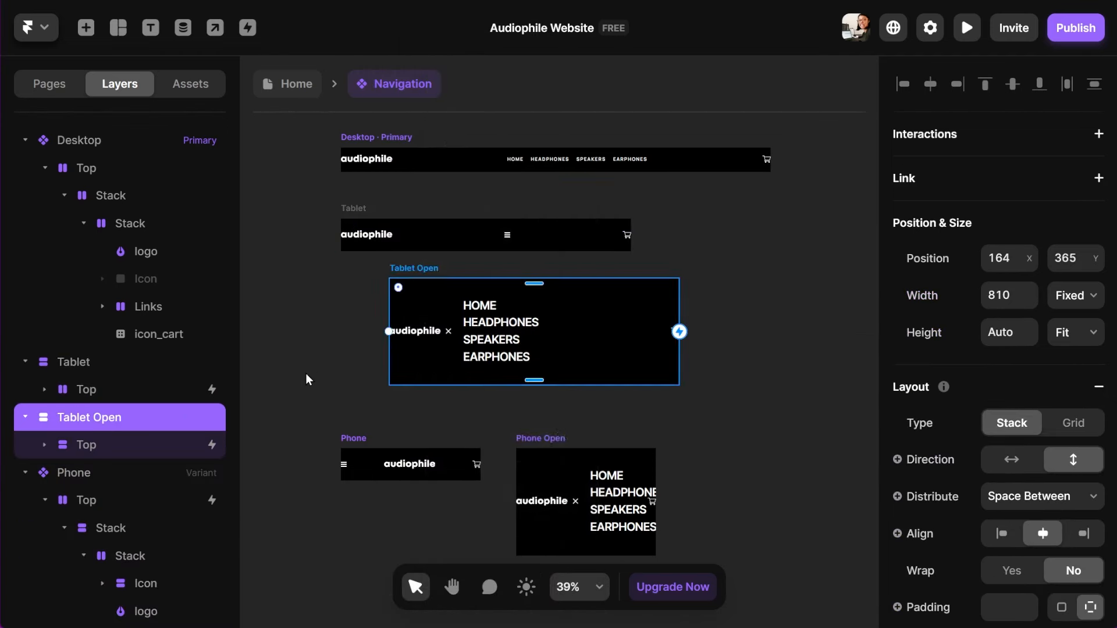
pyautogui.scroll(-2, 326, 364)
pyautogui.rightClick(349, 374)
pyautogui.click(409, 73)
# Reorder the detached variants' layers so the icon precedes the logo, and place the Phone Open links below its top row
pyautogui.scroll(-5, 128, 466)
pyautogui.moveTo(128, 309); pyautogui.dragTo(137, 275)
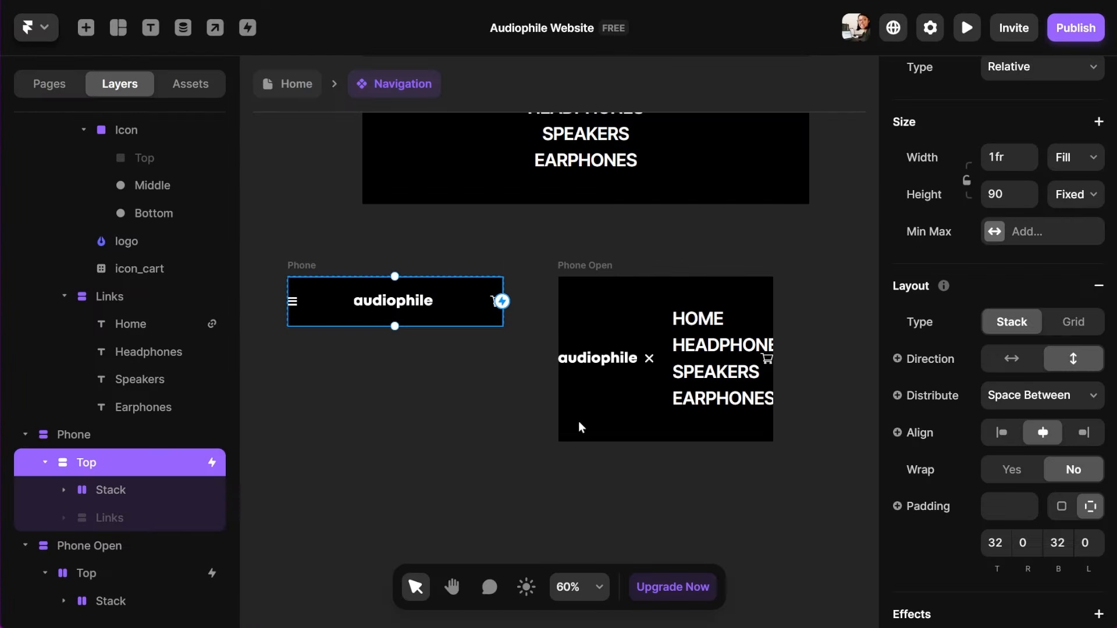
pyautogui.scroll(-1, 580, 427)
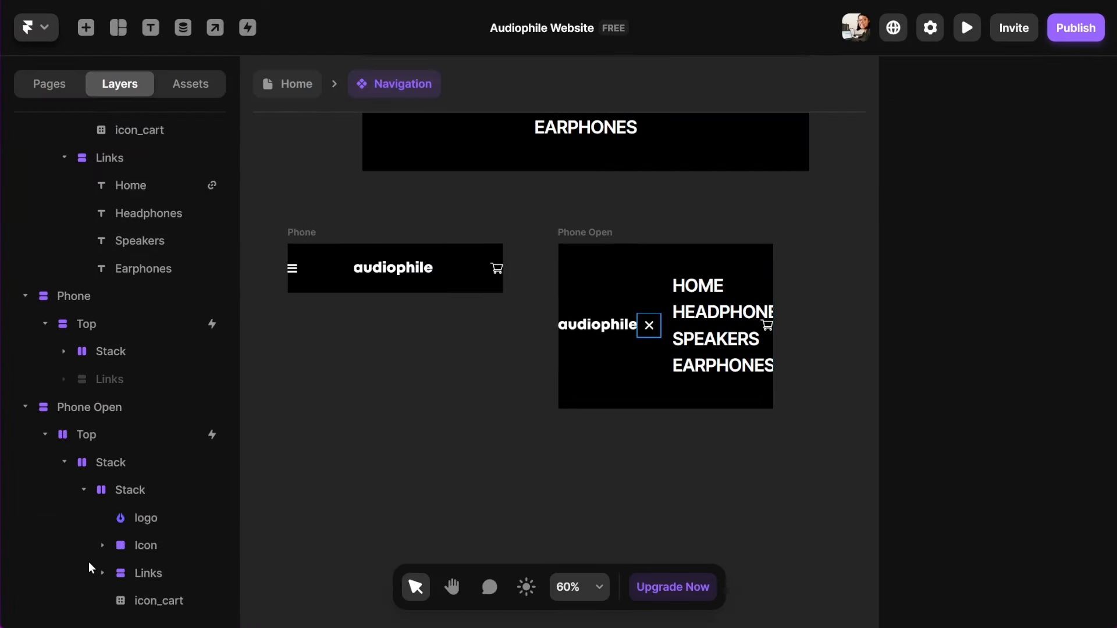
pyautogui.click(137, 576)
pyautogui.click(117, 545)
pyautogui.click(1074, 597)
pyautogui.click(63, 573)
pyautogui.moveTo(134, 546); pyautogui.dragTo(135, 519)
pyautogui.click(390, 435)
pyautogui.scroll(-3, 389, 435)
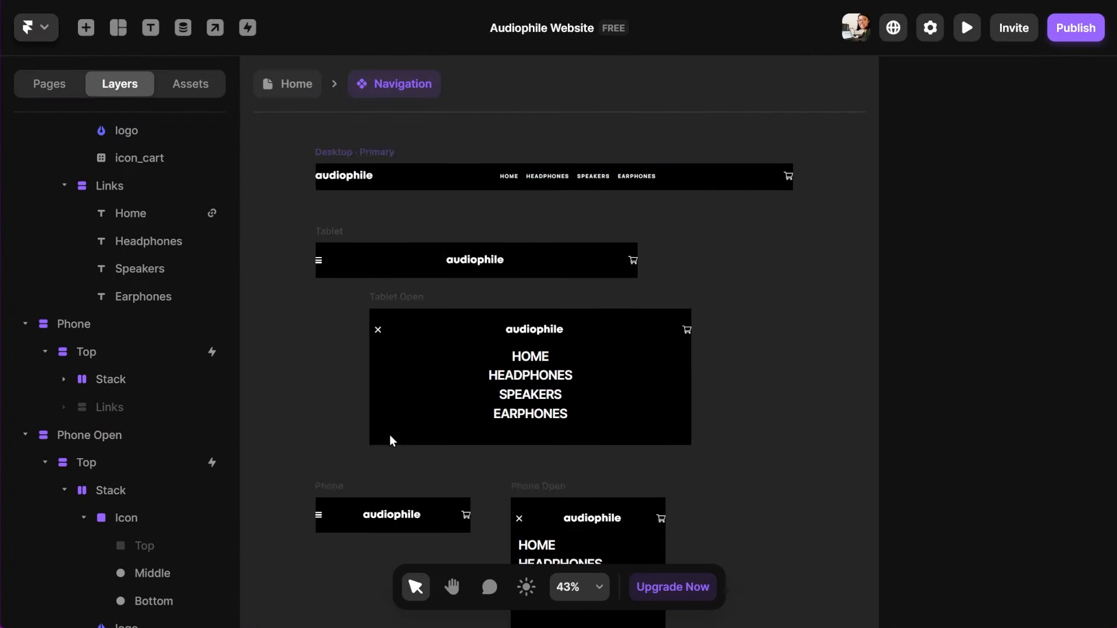
# Apply the desktop links' text style to the menu links in the Tablet Open and Phone Open variants
pyautogui.rightClick(546, 211)
pyautogui.rightClick(160, 362)
pyautogui.moveTo(182, 318)
pyautogui.click(681, 280)
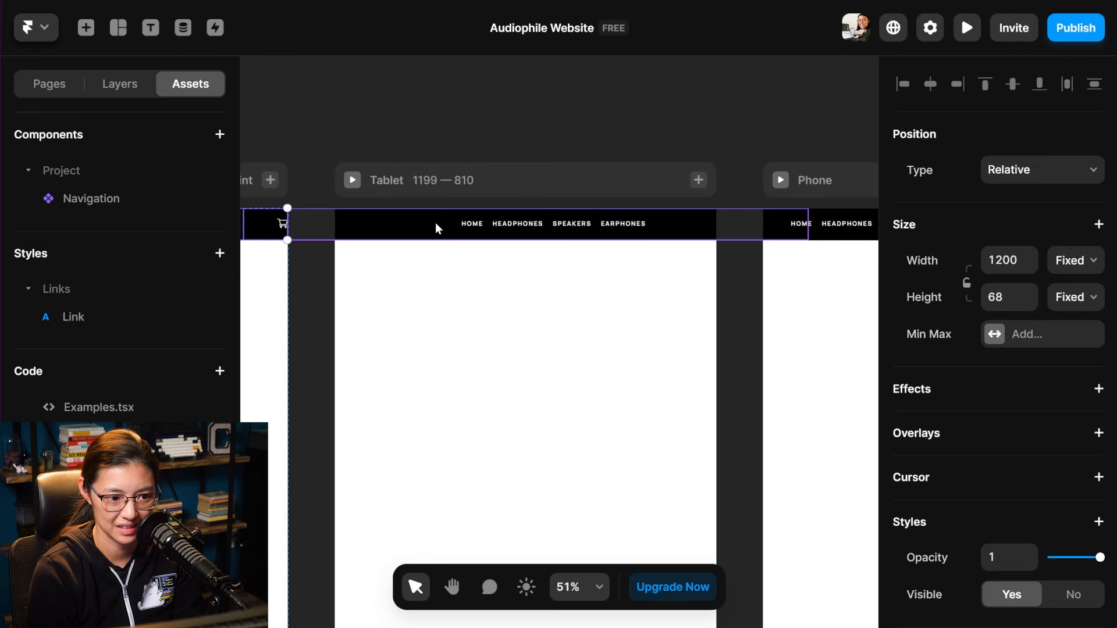
# Set the width of the navigation bar on the desktop breakpoint to Fill
pyautogui.hscroll(-6, 437, 226)
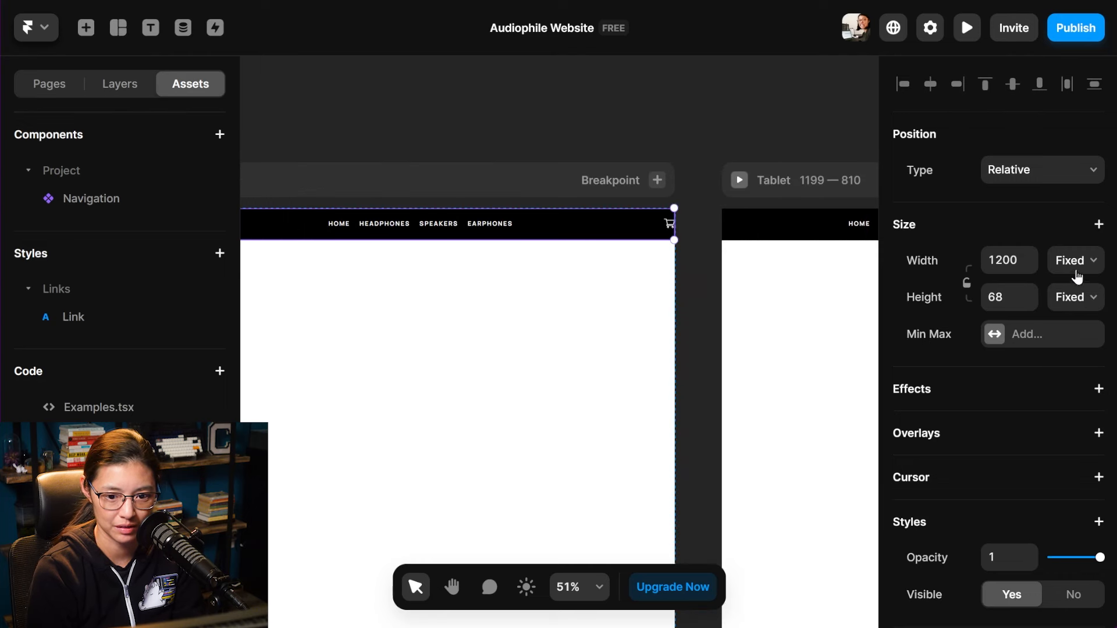
pyautogui.click(1075, 261)
pyautogui.click(1079, 332)
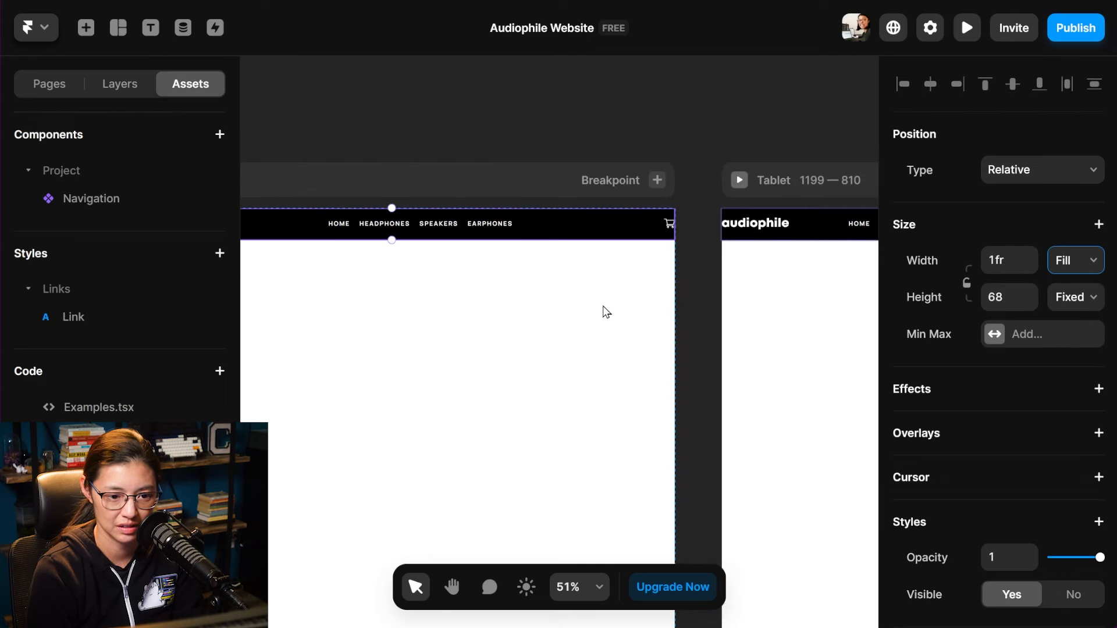
# Check how the navigation bar displays across the Desktop, Tablet and Phone breakpoints
pyautogui.hscroll(-3, 582, 307)
pyautogui.hscroll(10, 681, 277)
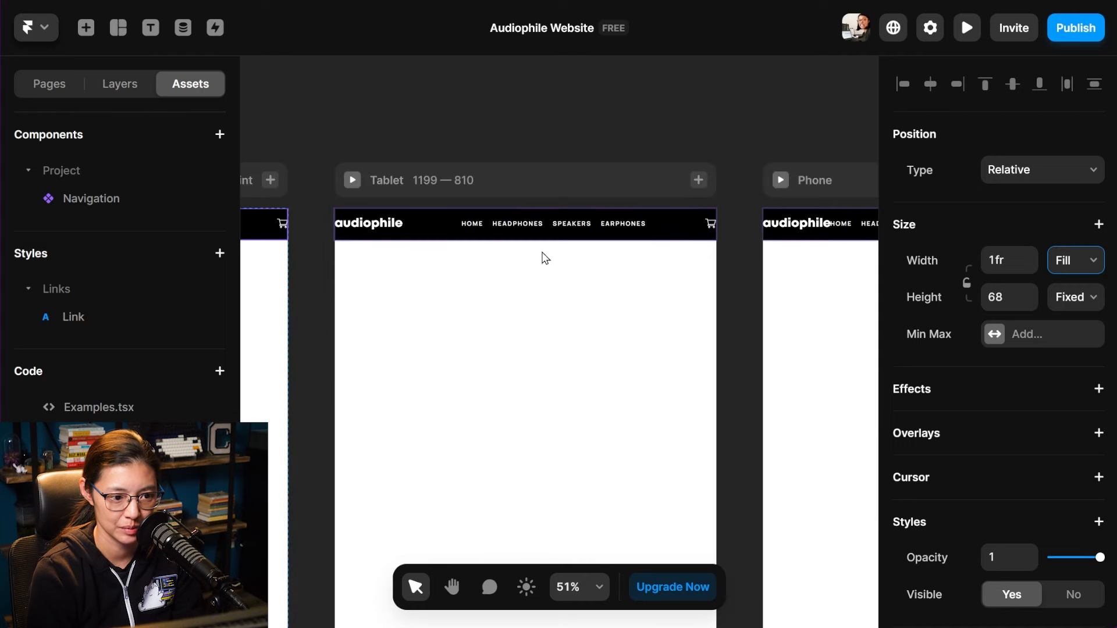
pyautogui.hscroll(2, 547, 257)
pyautogui.hscroll(4, 543, 251)
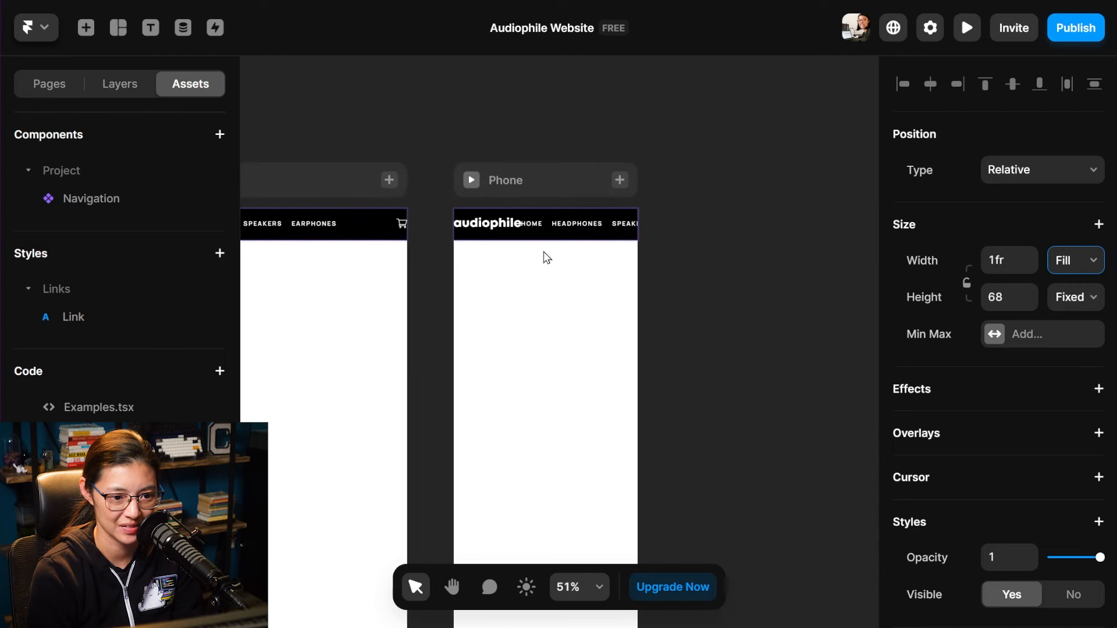
pyautogui.hscroll(-7, 543, 251)
pyautogui.hscroll(-1, 543, 251)
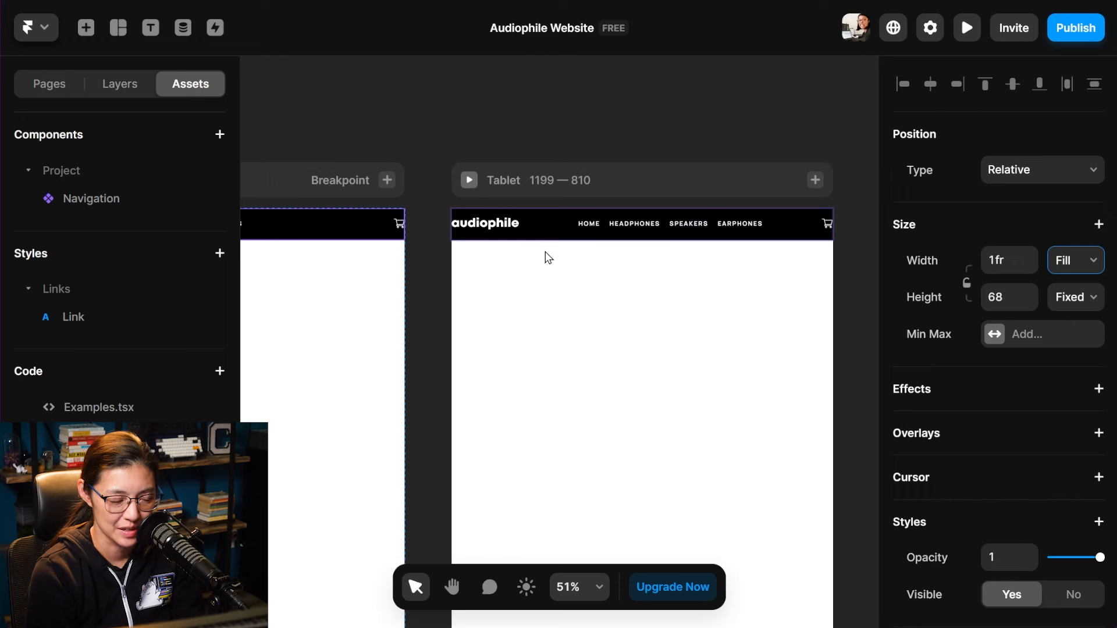
# Open the Navigation component and inspect the Tablet variant's top row stack
pyautogui.click(100, 201)
pyautogui.doubleClick(100, 202)
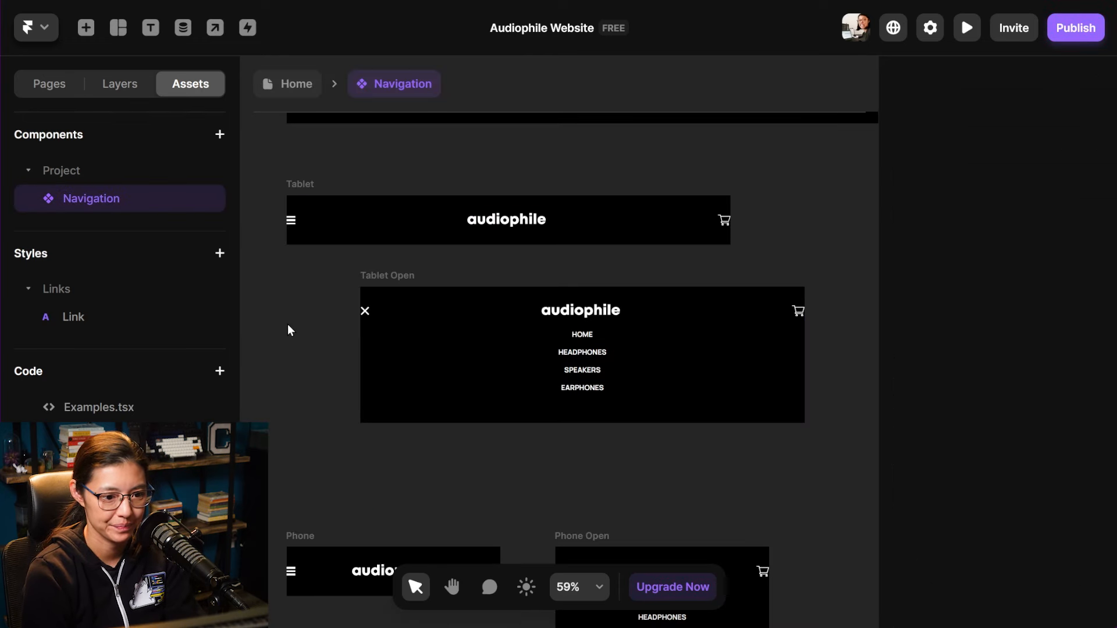
pyautogui.click(355, 218)
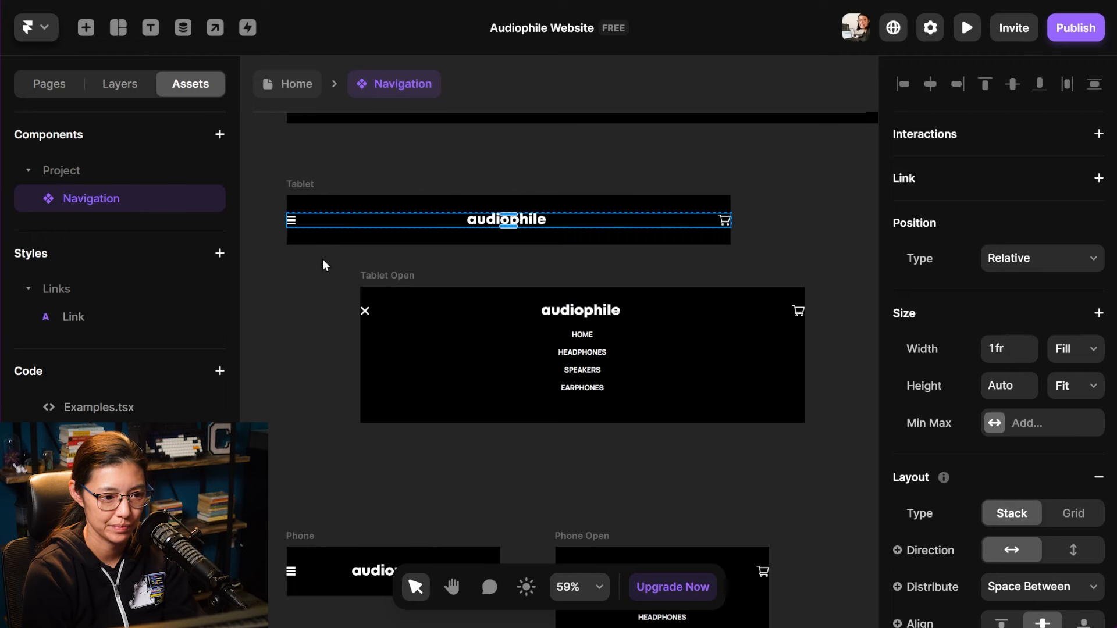
pyautogui.click(309, 285)
pyautogui.hscroll(-5, 309, 284)
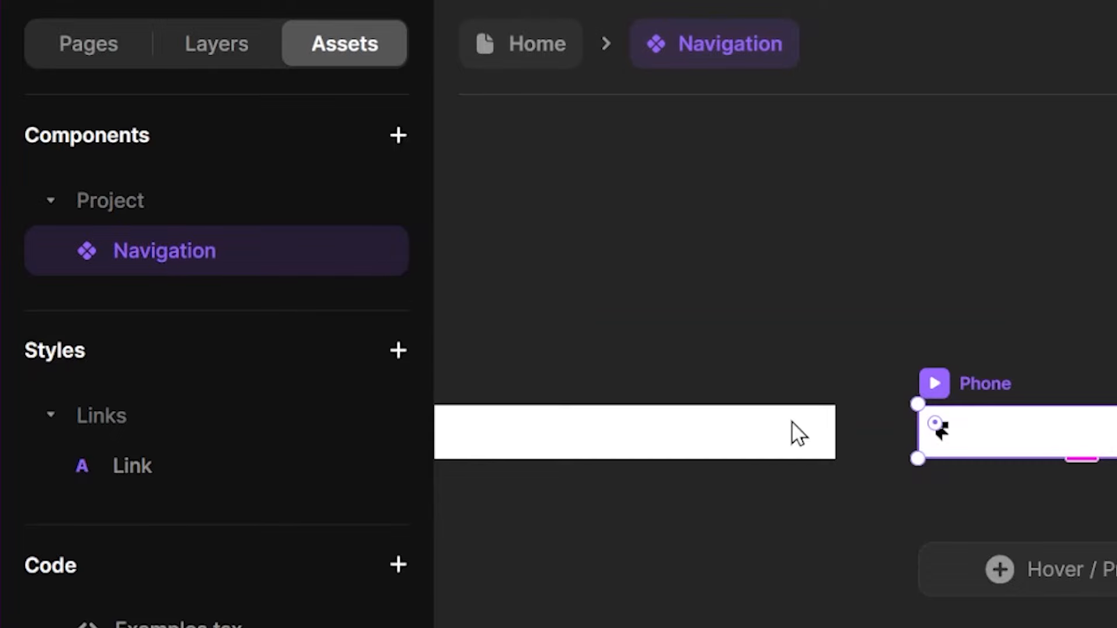
# Rename the Phone variant as Tablet and the Phone Open variant as Tablet Open
pyautogui.rightClick(992, 389)
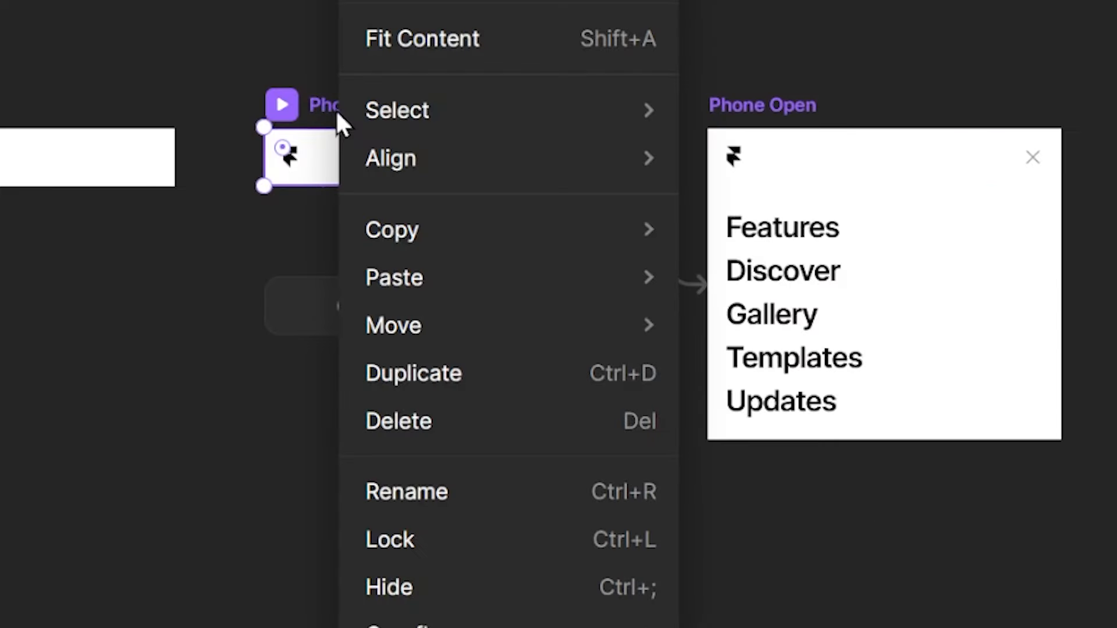
pyautogui.click(416, 505)
pyautogui.write('Tablet')
pyautogui.press('Return')
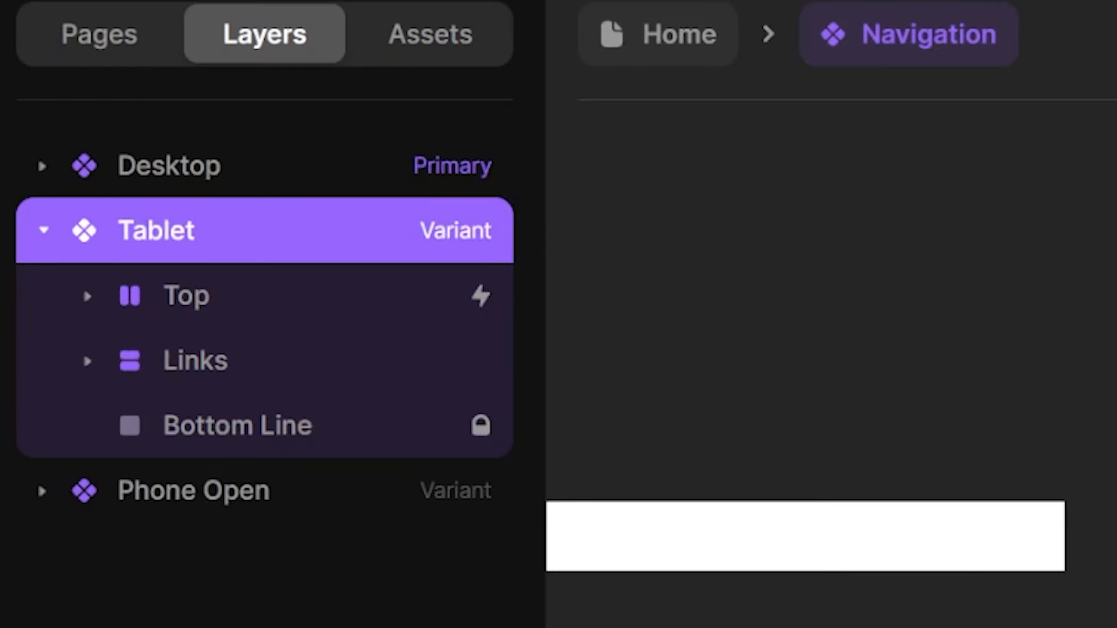
pyautogui.write('Tablet Open')
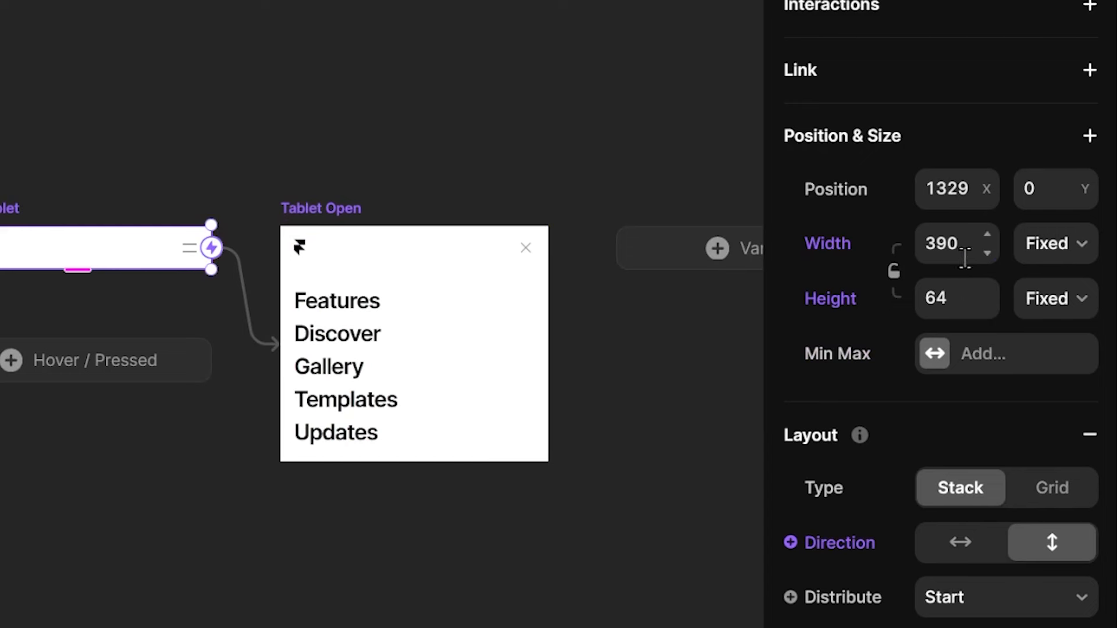
# Set the width of the Tablet and Tablet Open variants to 810
pyautogui.click(925, 243)
pyautogui.press('Delete')
pyautogui.press('Delete')
pyautogui.press('Delete')
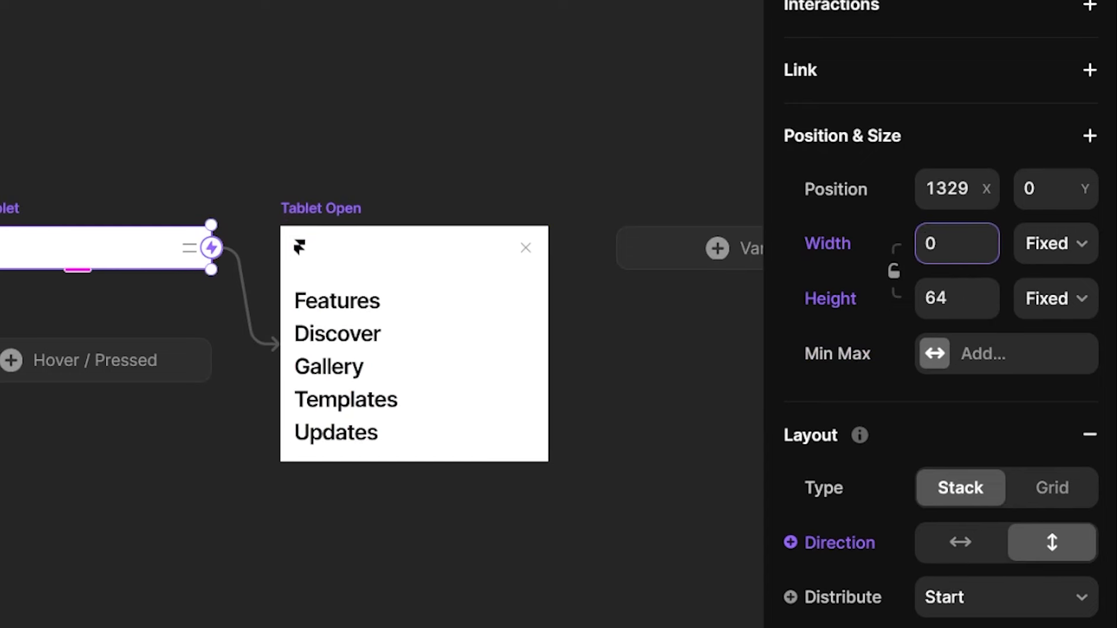
pyautogui.write('810')
pyautogui.press('Return')
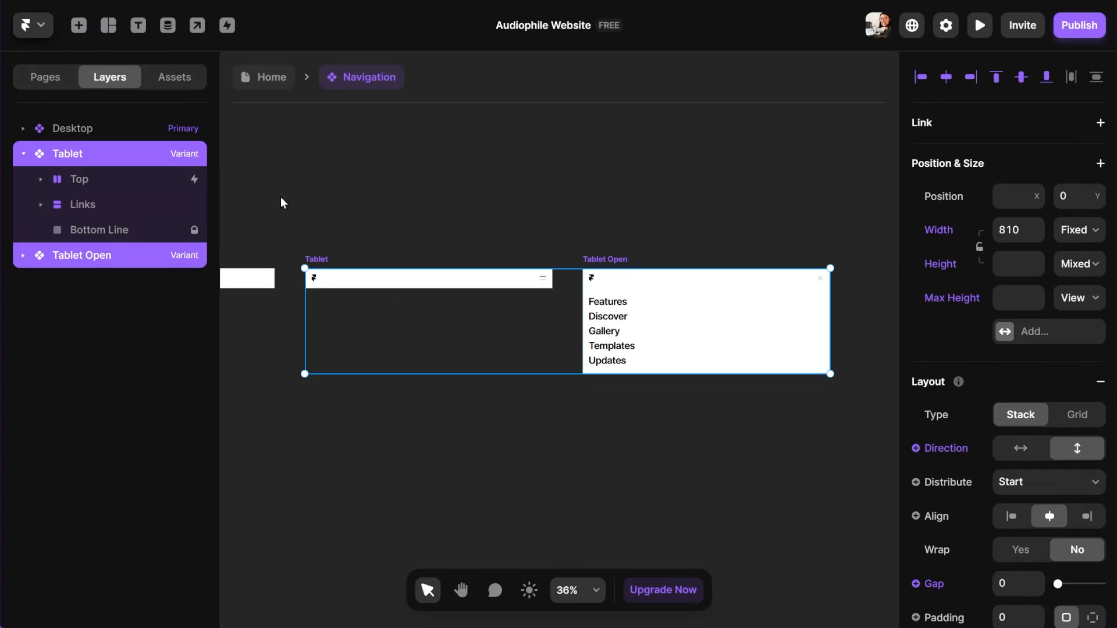
# Duplicate the Tablet and Tablet Open variants and rename the Tablet copy as Phone
pyautogui.hotkey('ctrl', 'd')
pyautogui.doubleClick(72, 256)
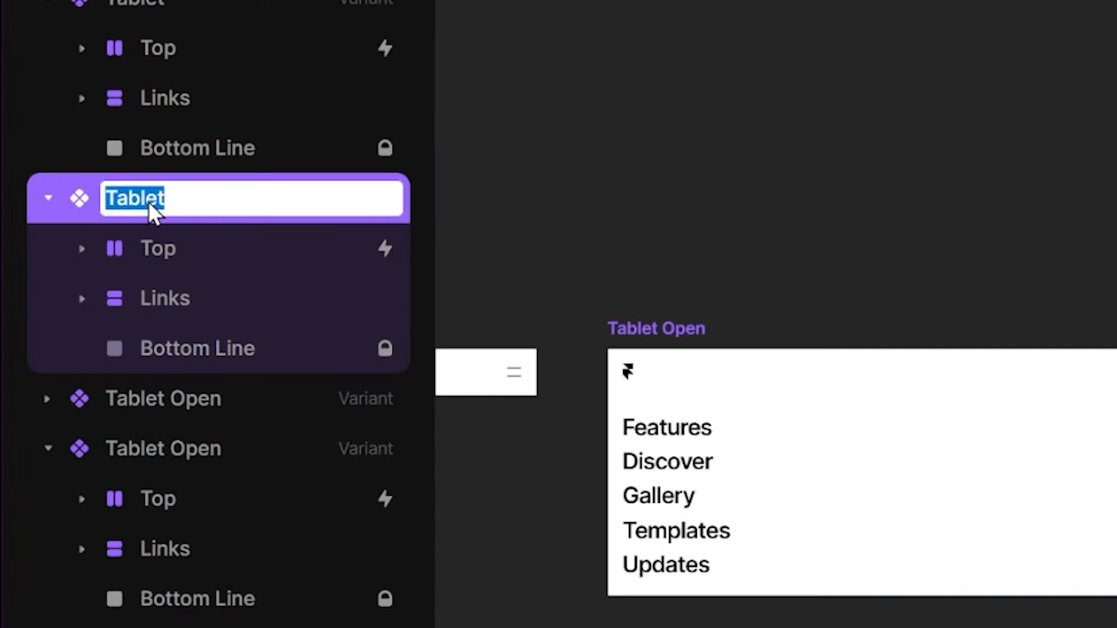
pyautogui.write('PHone')
pyautogui.press('BackSpace')
pyautogui.press('BackSpace')
pyautogui.press('BackSpace')
pyautogui.press('BackSpace')
pyautogui.write('hone')
pyautogui.press('Return')
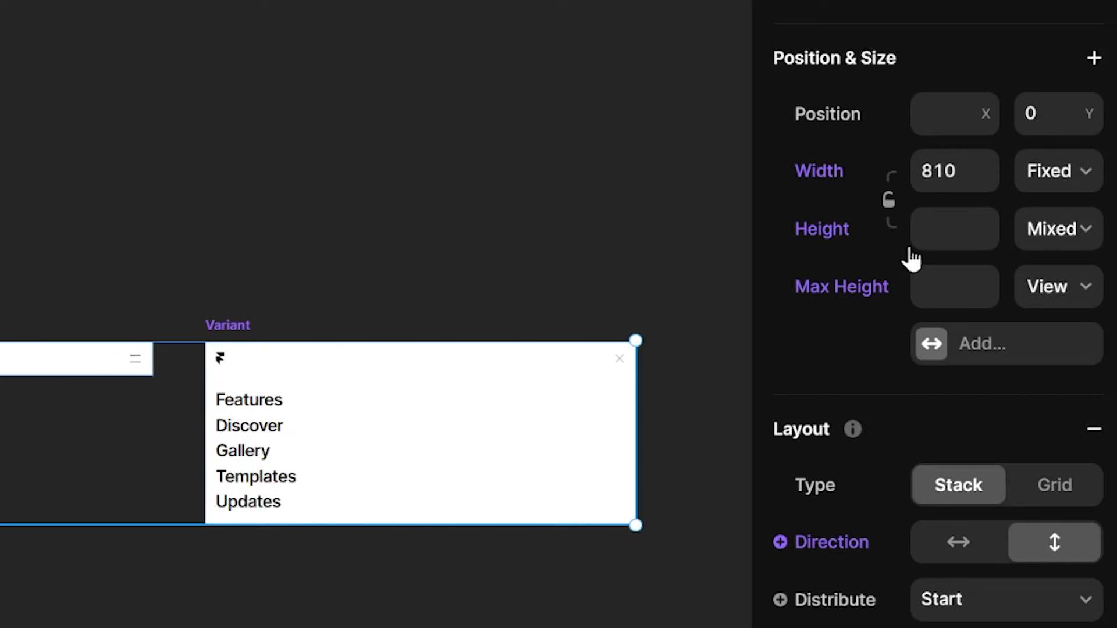
# Set the width of the Phone and Phone Open variants to 390
pyautogui.click(957, 183)
pyautogui.write('390')
pyautogui.press('Return')
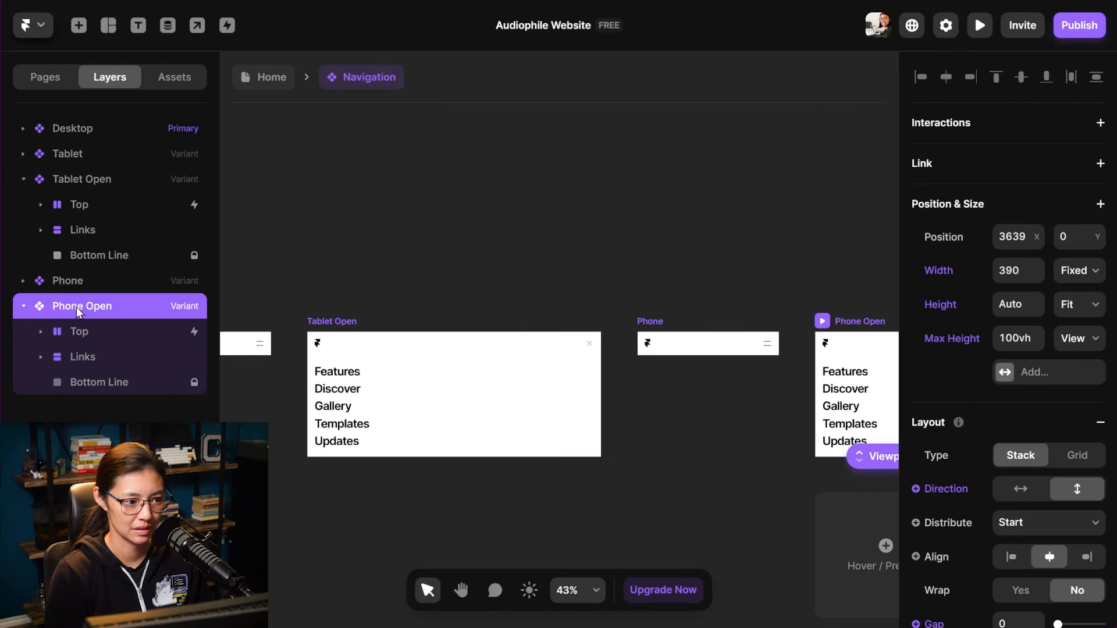
pyautogui.click(554, 275)
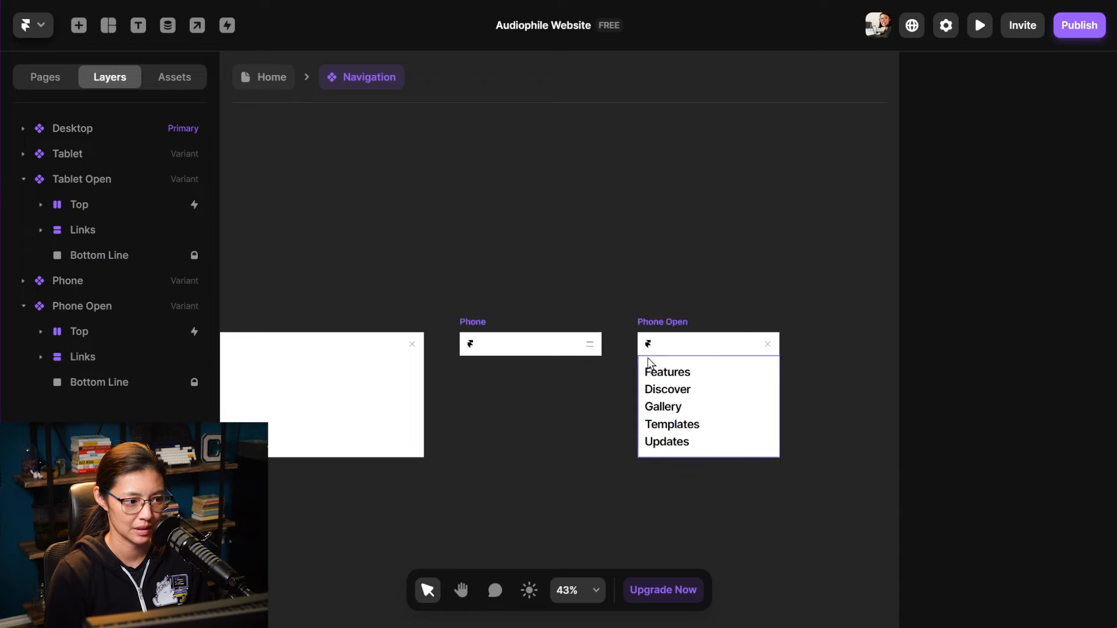
# Return to the Home page and place the Navigation component at the start of the Desktop breakpoint
pyautogui.hscroll(-10, 651, 363)
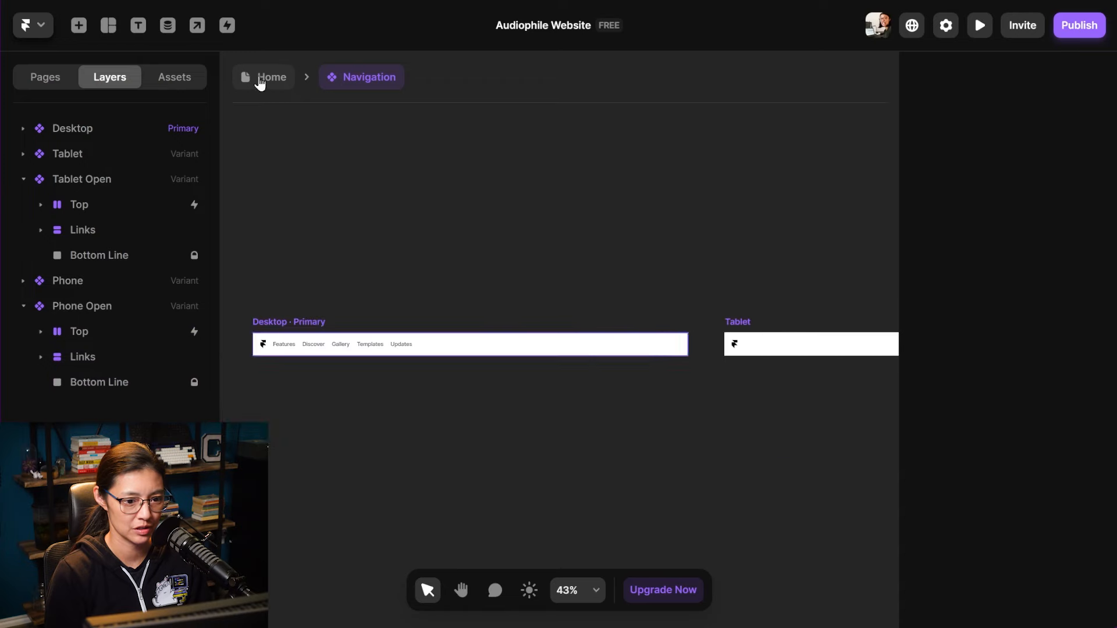
pyautogui.click(260, 84)
pyautogui.hscroll(-3, 324, 256)
pyautogui.click(174, 77)
pyautogui.moveTo(83, 182); pyautogui.dragTo(366, 231)
pyautogui.hscroll(3, 578, 279)
pyautogui.hscroll(-4, 558, 253)
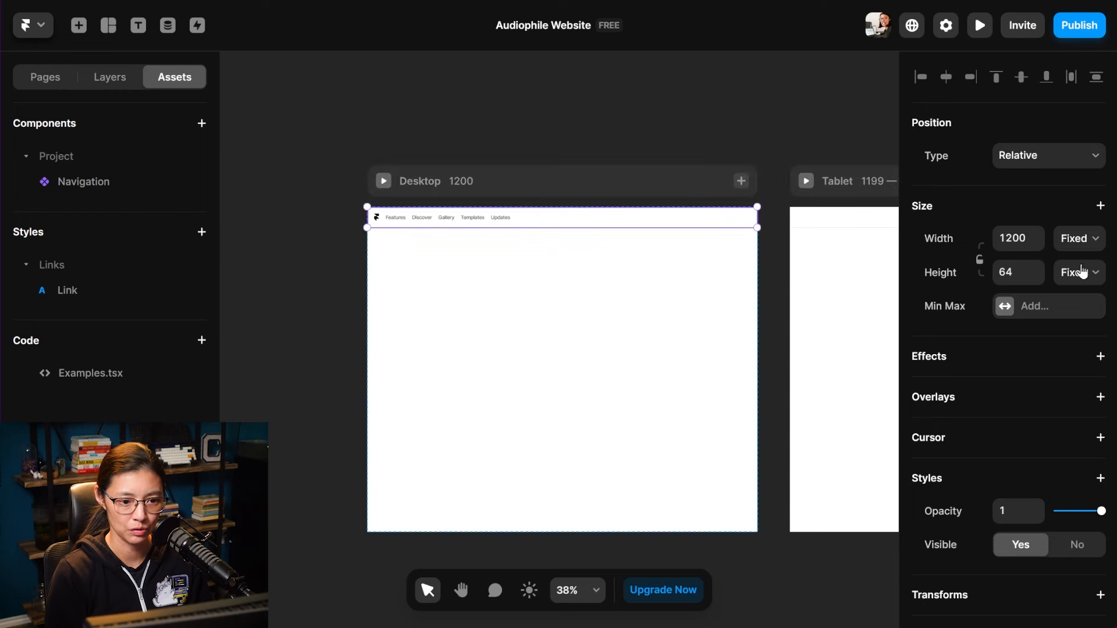
# Set the placed Navigation's width to Fill and check it across the Tablet and Phone breakpoints
pyautogui.click(1080, 238)
pyautogui.click(1074, 303)
pyautogui.hscroll(5, 728, 310)
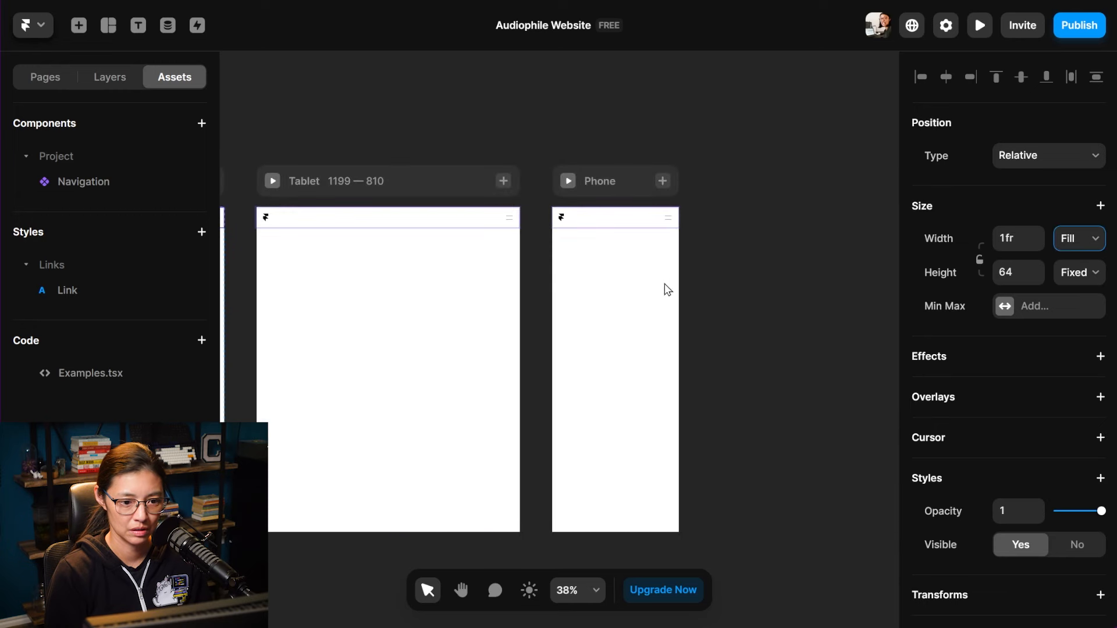
pyautogui.hscroll(-5, 662, 289)
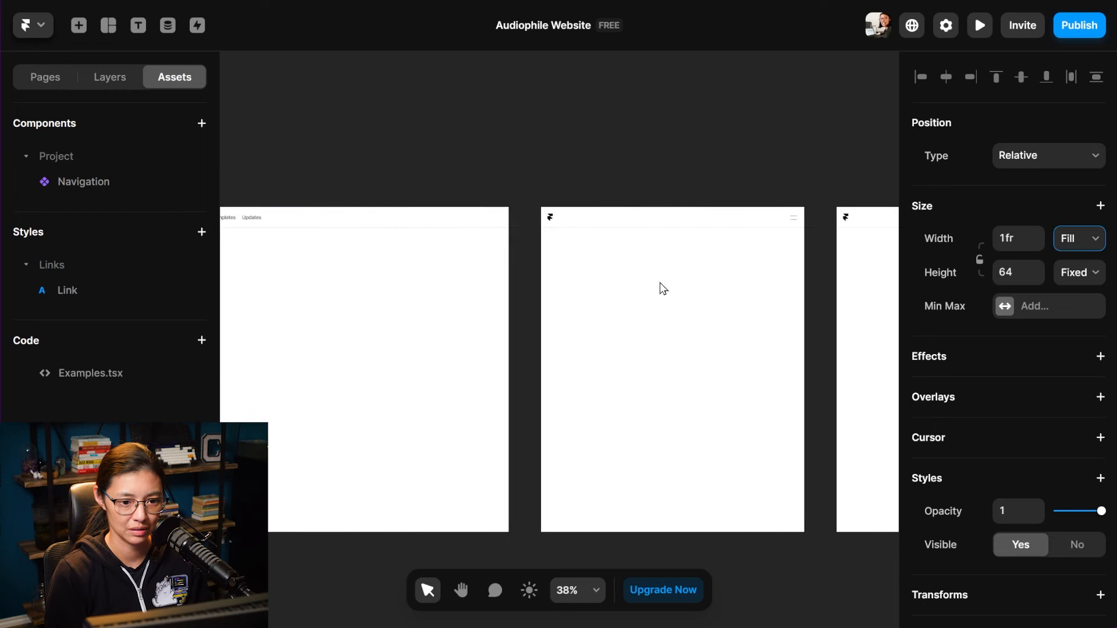
# Preview the Home page, narrow it to a tablet width of about 1018, and try the hamburger menu
pyautogui.click(981, 27)
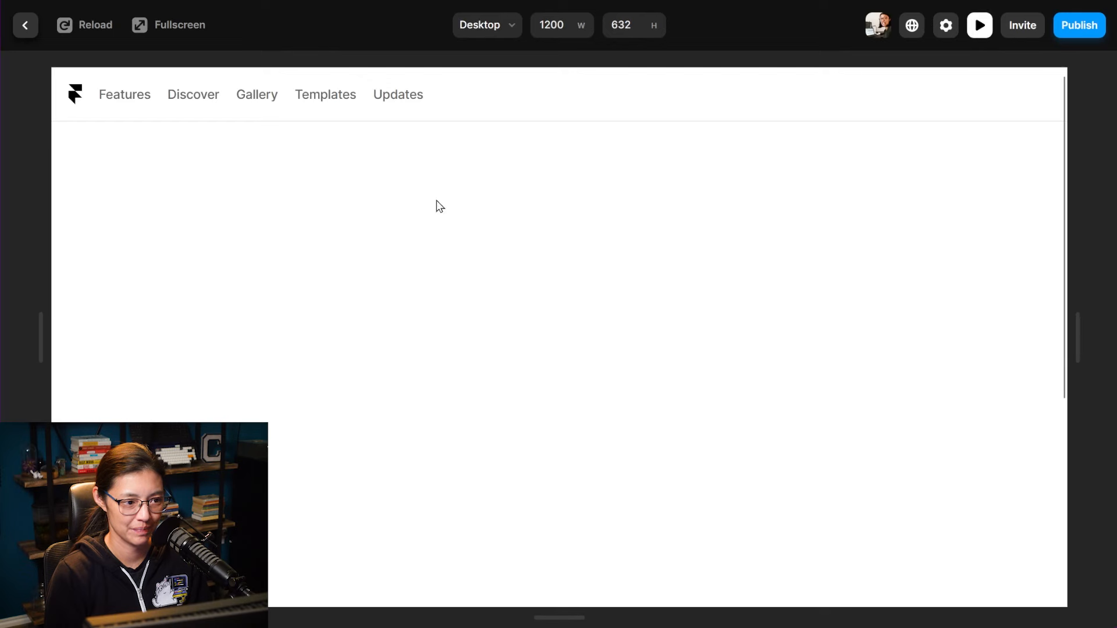
pyautogui.moveTo(1080, 307); pyautogui.dragTo(1000, 319)
pyautogui.click(962, 104)
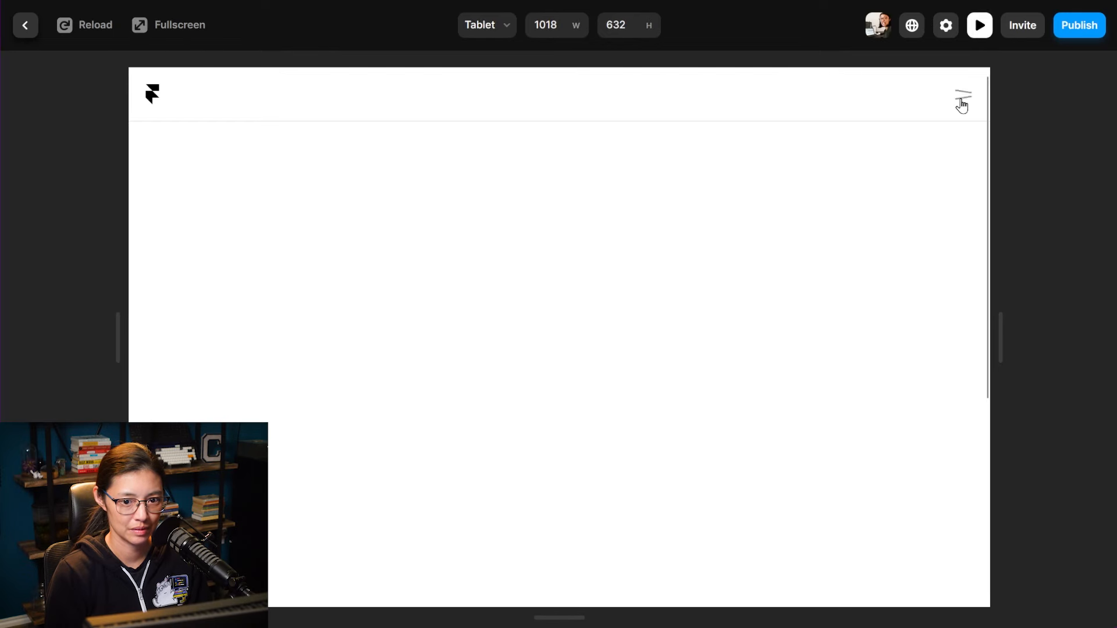
pyautogui.scroll(-4, 881, 236)
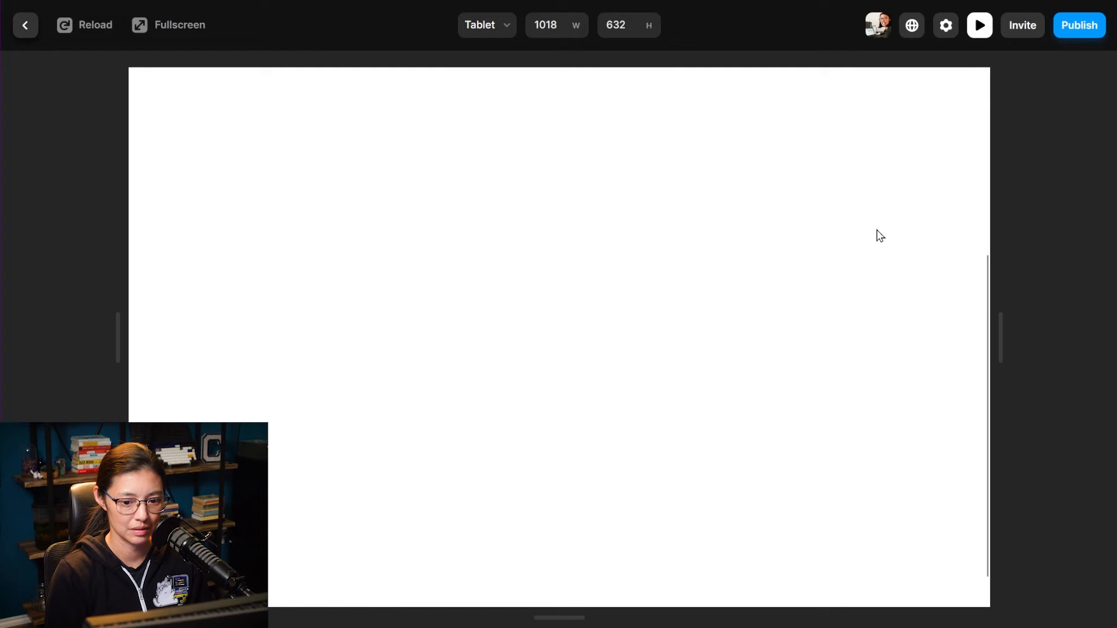
pyautogui.scroll(4, 880, 236)
# Narrow the preview to a phone width of about 320 and toggle the hamburger menu
pyautogui.moveTo(999, 335); pyautogui.dragTo(601, 354)
pyautogui.click(669, 102)
pyautogui.click(669, 100)
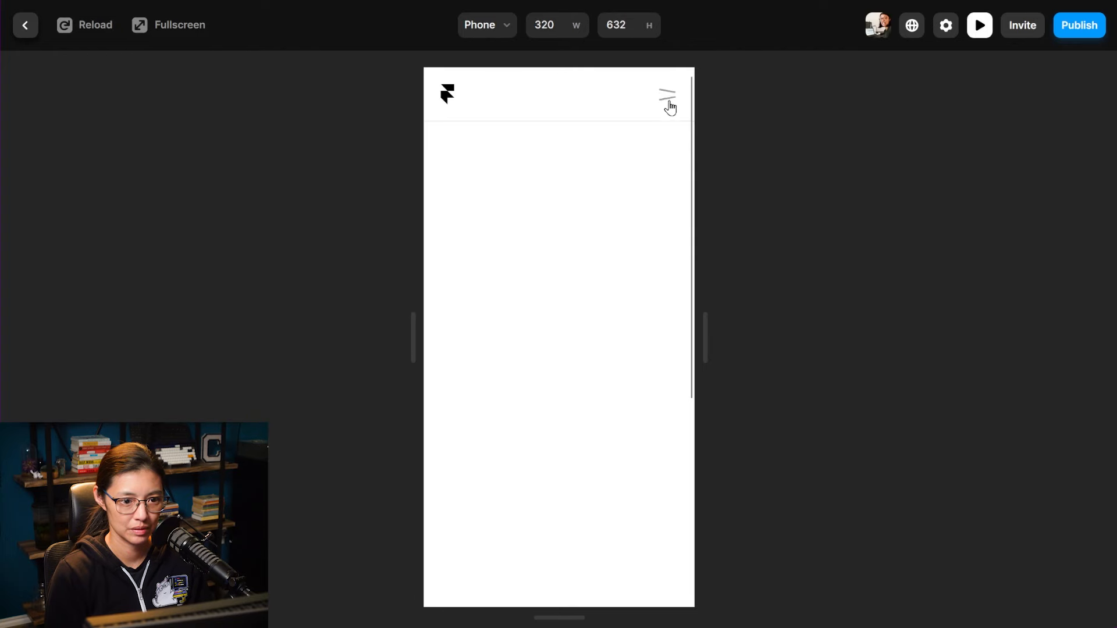
pyautogui.click(665, 95)
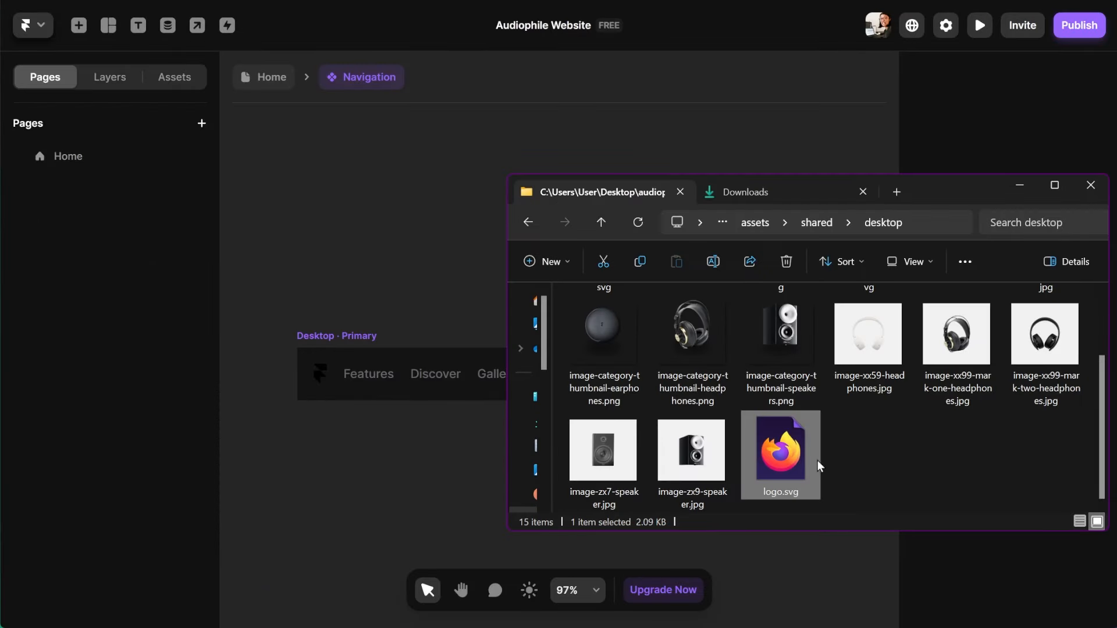
# Add logo.svg to the Navigation's Desktop variant and move its layer into the Top stack
pyautogui.moveTo(819, 465); pyautogui.dragTo(313, 374)
pyautogui.click(110, 76)
pyautogui.click(81, 281)
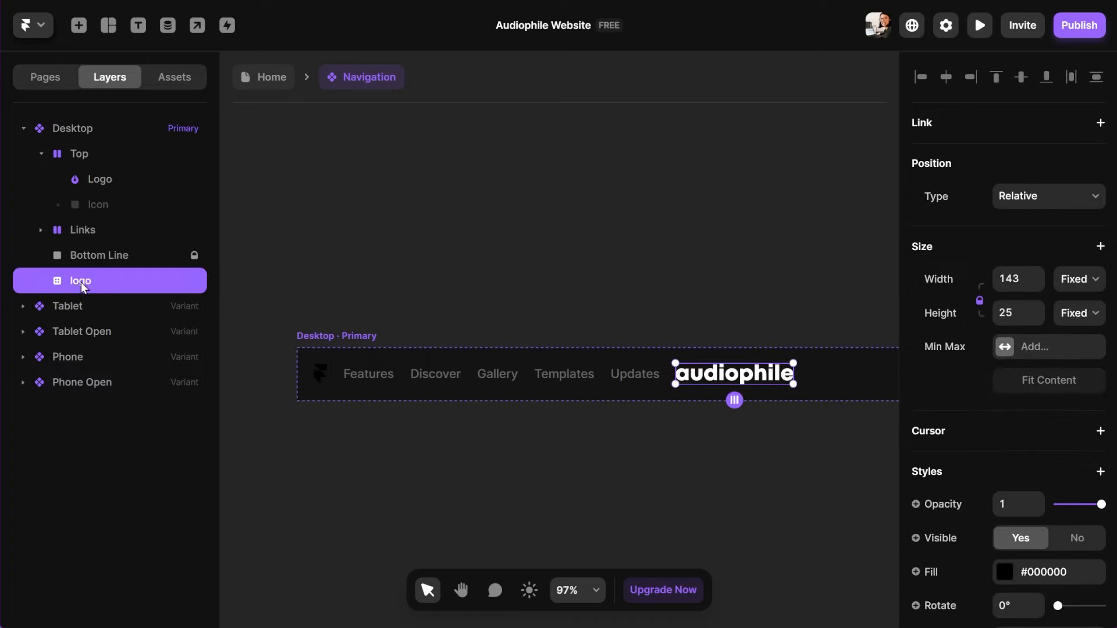
pyautogui.moveTo(82, 282); pyautogui.dragTo(135, 205)
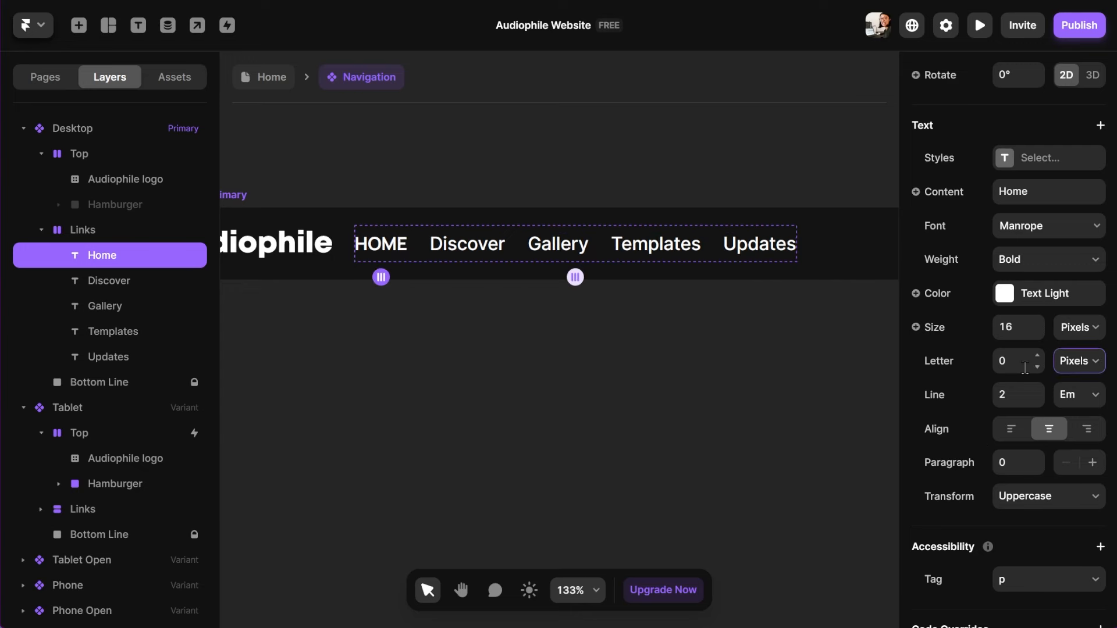
# Set the letter spacing of the Desktop variant's Home link to 2 pixels
pyautogui.click(1025, 368)
pyautogui.write('2')
pyautogui.click(424, 289)
pyautogui.click(411, 242)
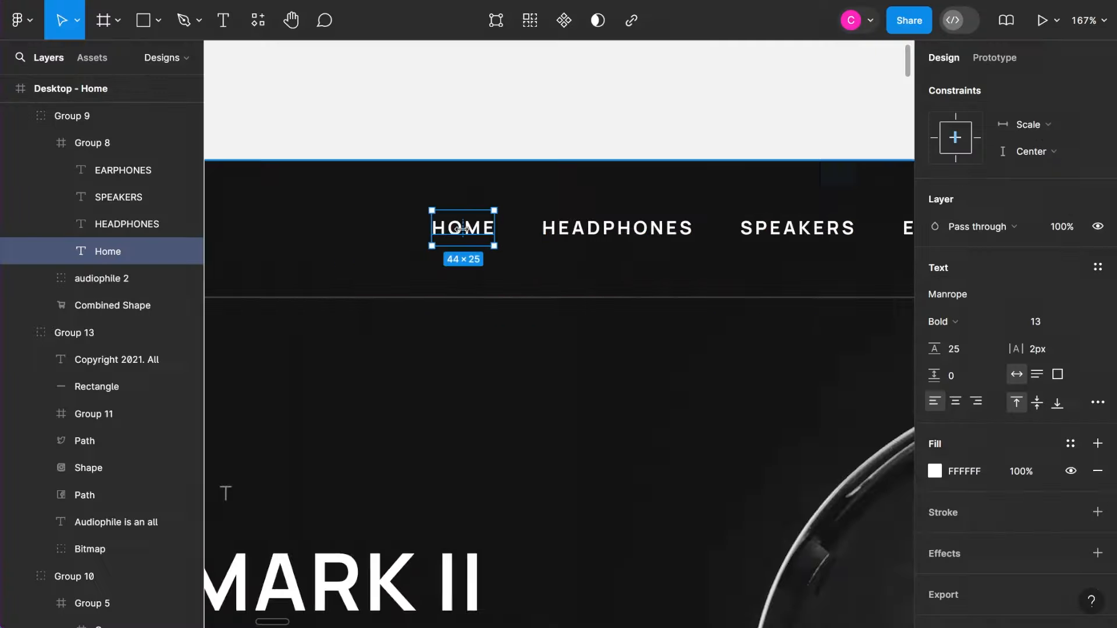
# Move Links below icon_cart in the Tablet variant's Top layer and convert Top to a grid layout
pyautogui.moveTo(100, 356); pyautogui.dragTo(95, 440)
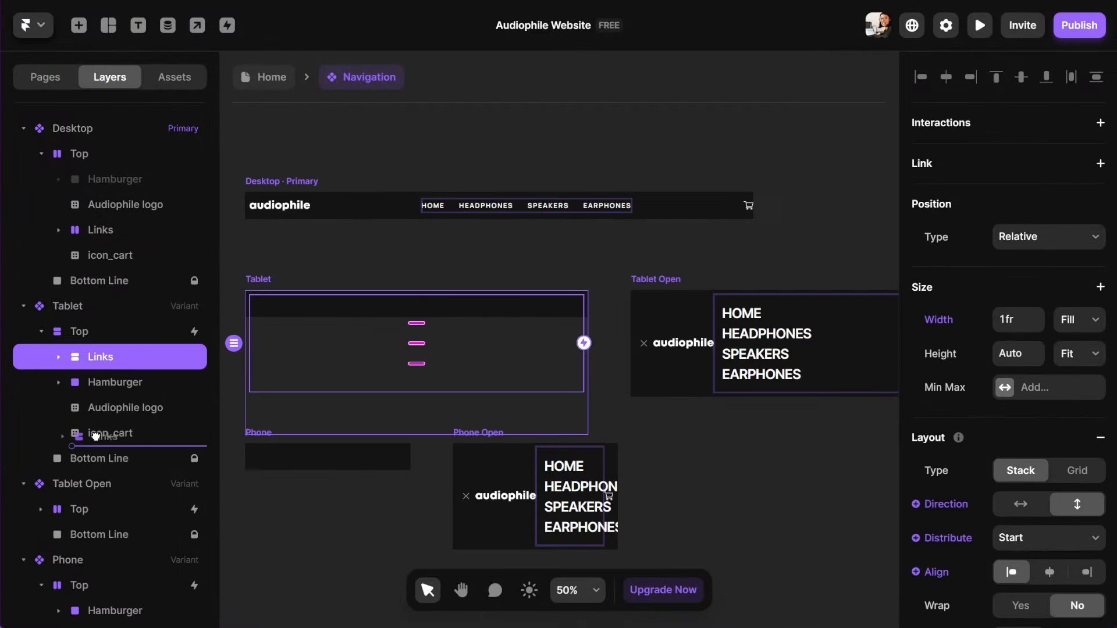
pyautogui.click(75, 335)
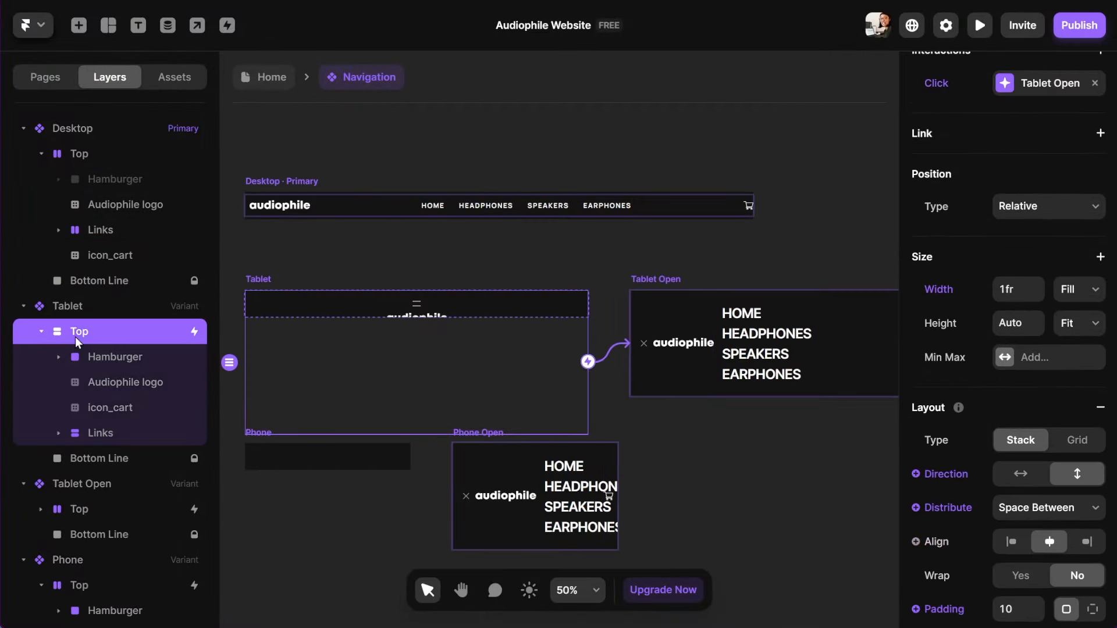
pyautogui.click(1078, 442)
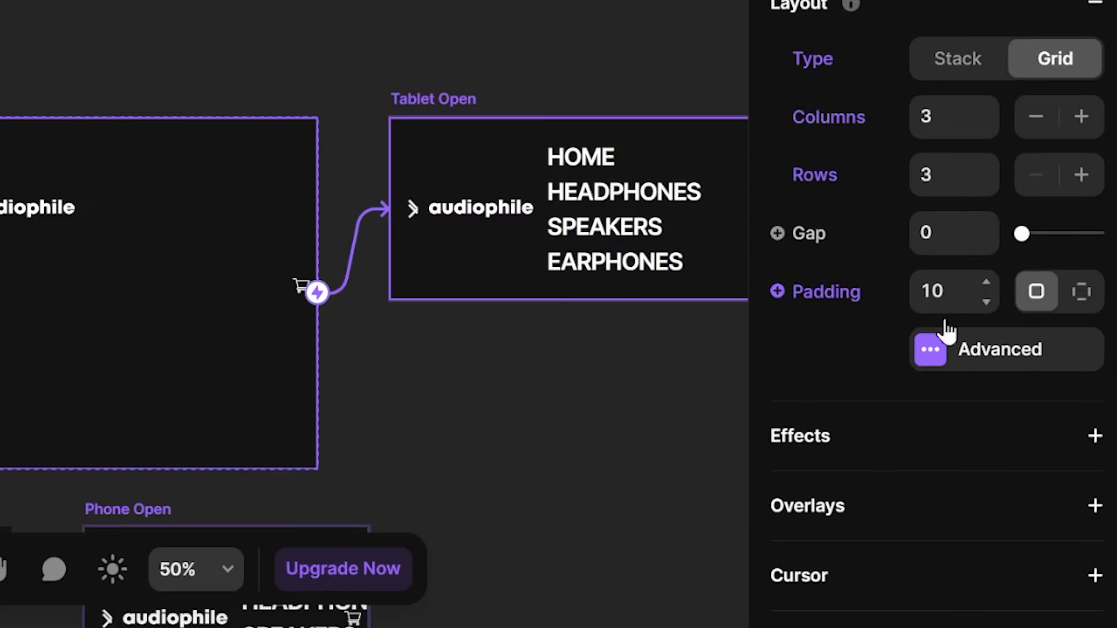
# Change the height option in the Tablet Top grid's advanced layout settings
pyautogui.click(948, 352)
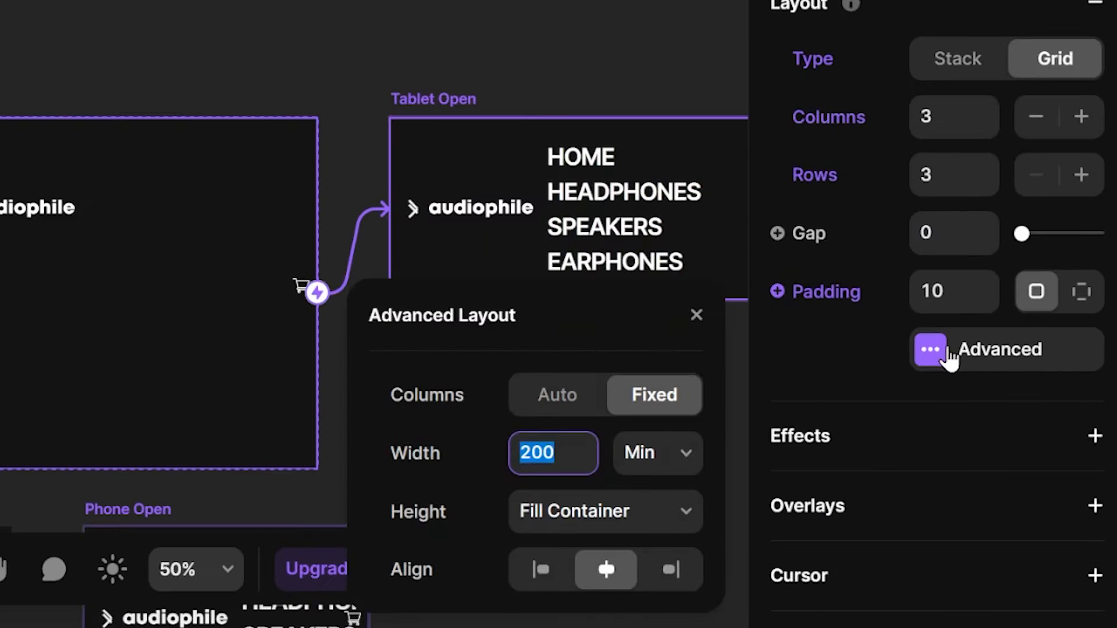
pyautogui.click(689, 518)
pyautogui.click(644, 474)
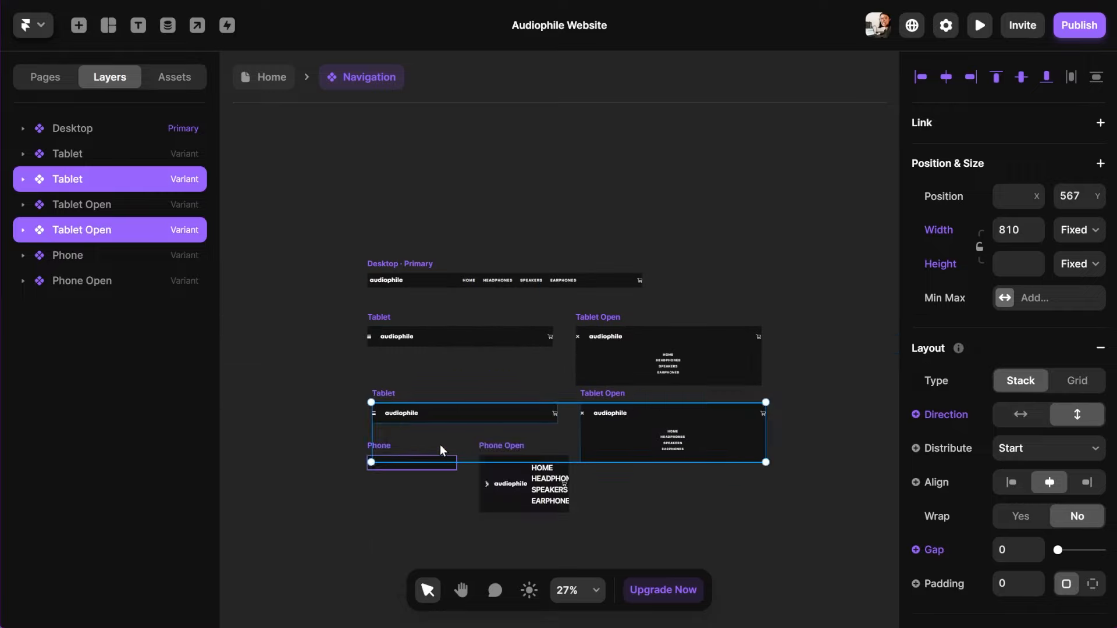
# Open the duplicated Tablet variant's name for editing
pyautogui.doubleClick(63, 181)
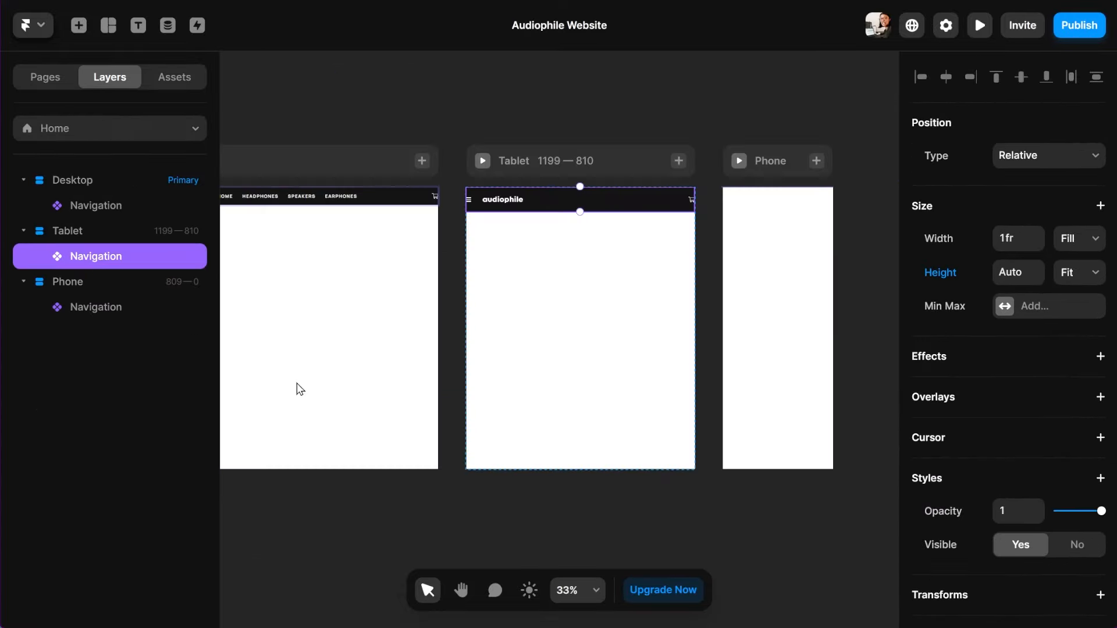
# Bring up the project's assets for the Home page
pyautogui.hscroll(3, 705, 351)
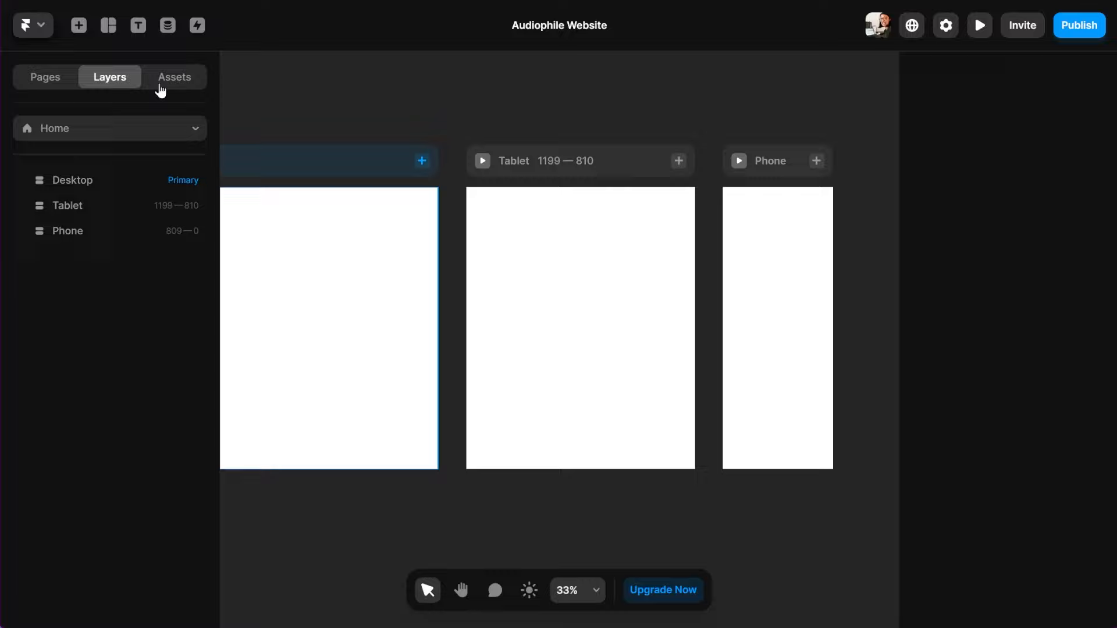
pyautogui.click(168, 78)
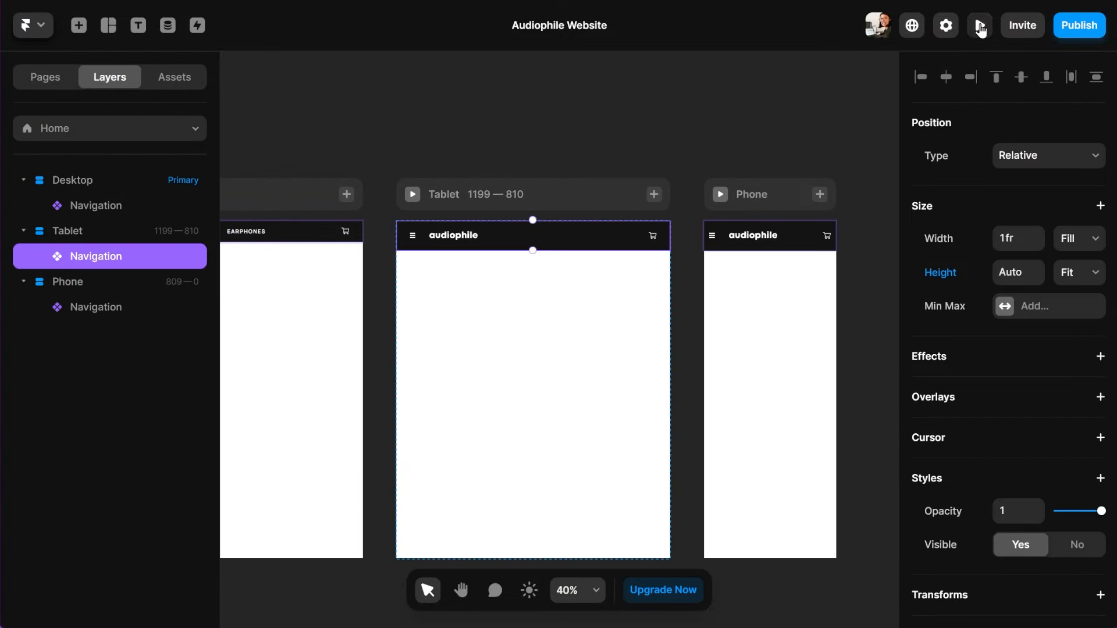
# Preview the Tablet breakpoint, narrow it to a phone width of about 394, and open and close the menu
pyautogui.click(980, 25)
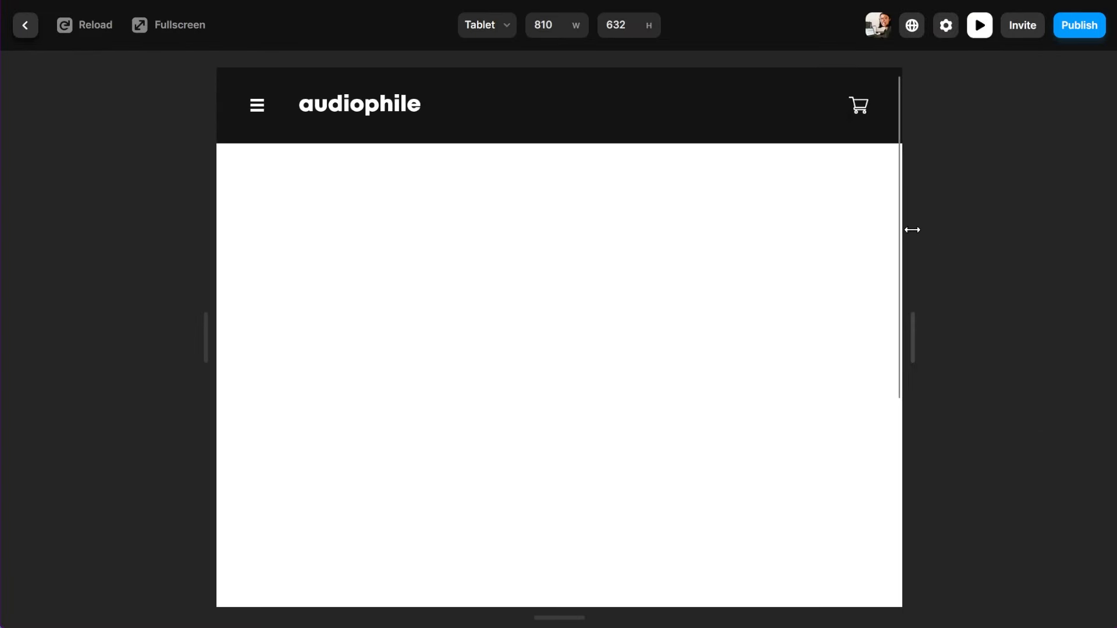
pyautogui.moveTo(913, 230); pyautogui.dragTo(727, 230)
pyautogui.click(415, 107)
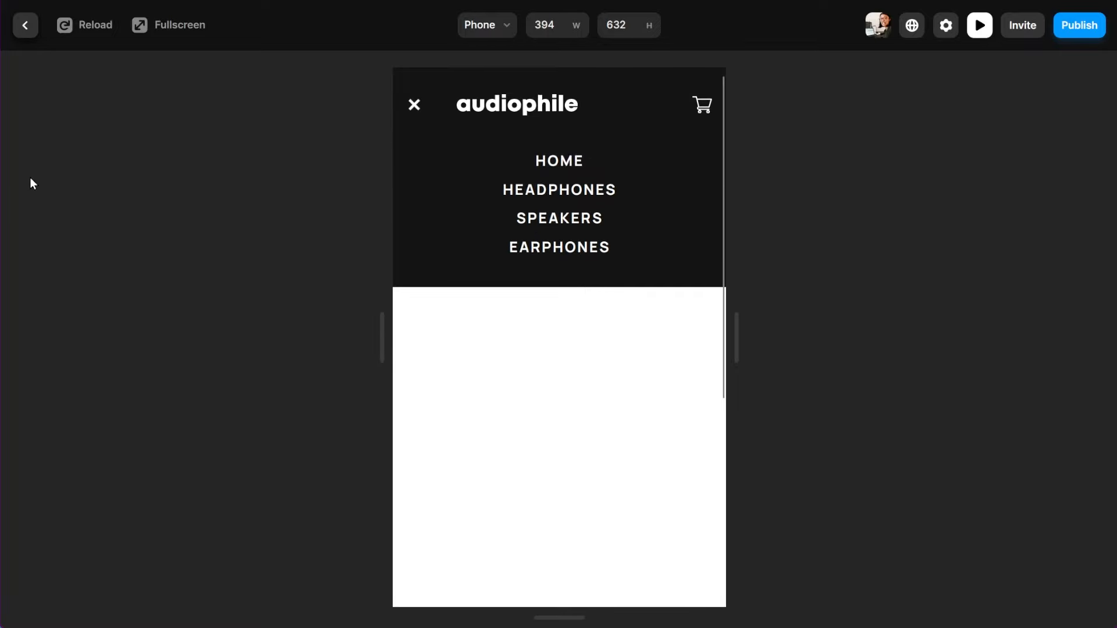
pyautogui.click(414, 106)
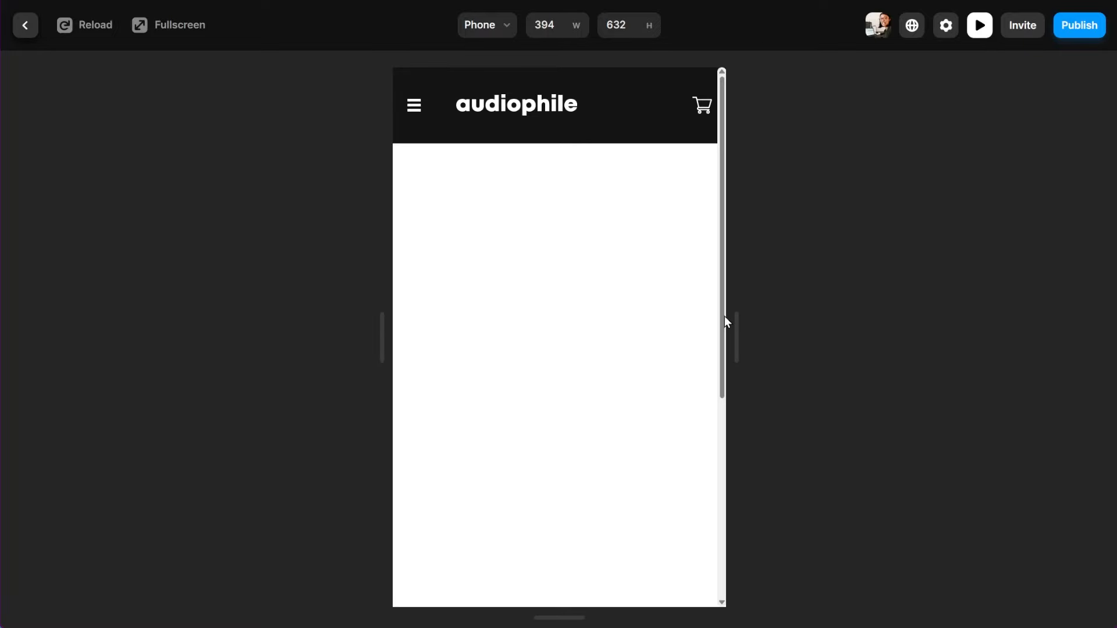
# Widen the preview to a tablet width of about 892, open and close the menu, and widen it further
pyautogui.moveTo(730, 315); pyautogui.dragTo(947, 325)
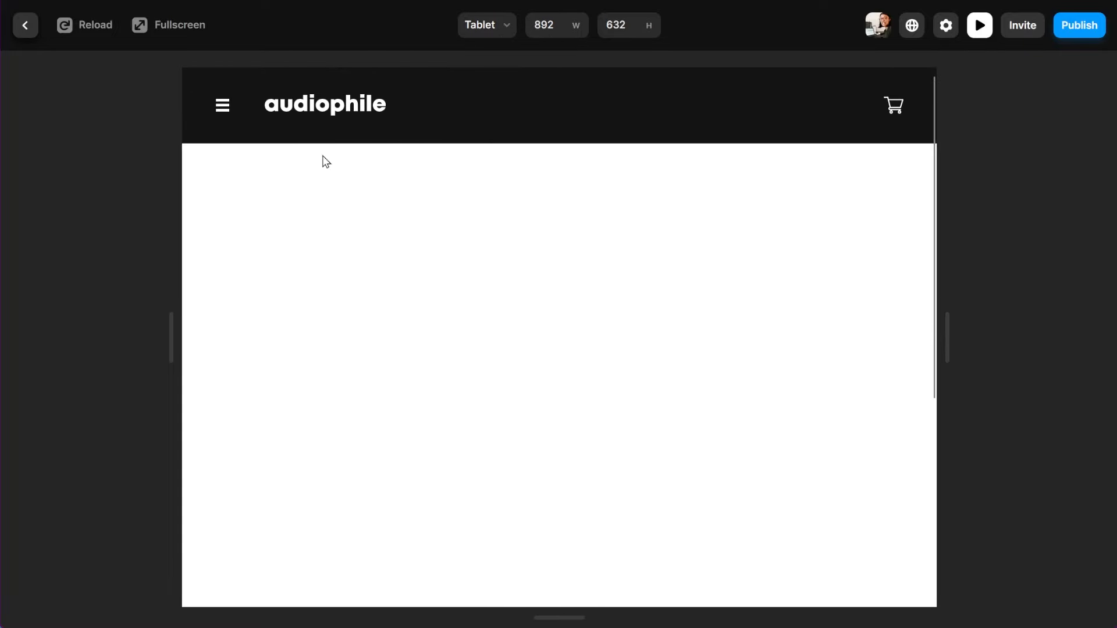
pyautogui.click(221, 108)
pyautogui.click(221, 108)
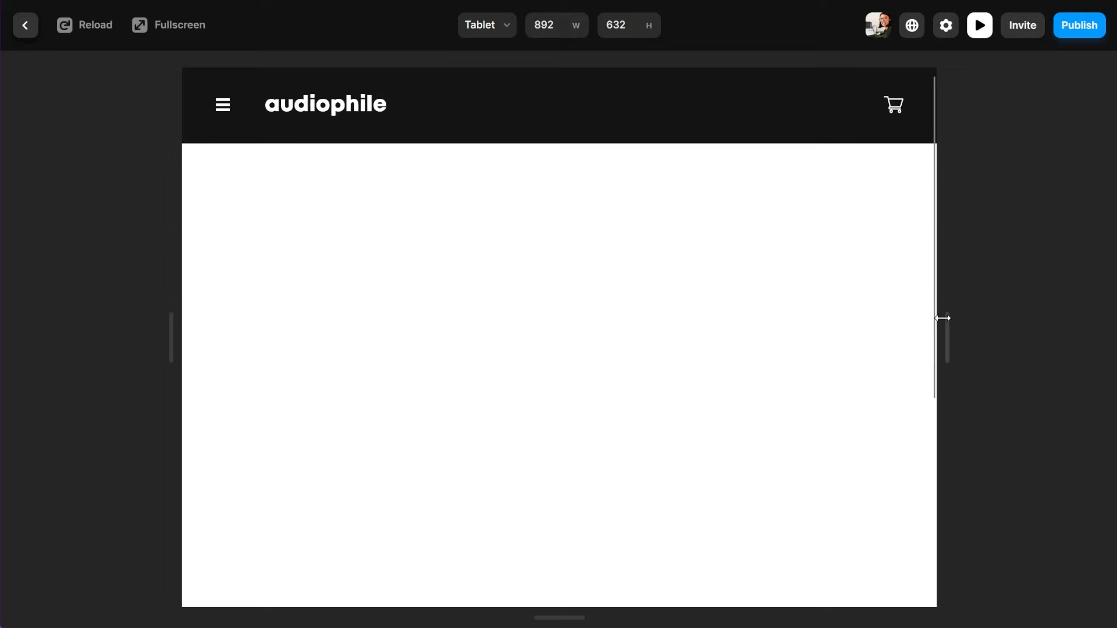
pyautogui.moveTo(960, 347); pyautogui.dragTo(1098, 347)
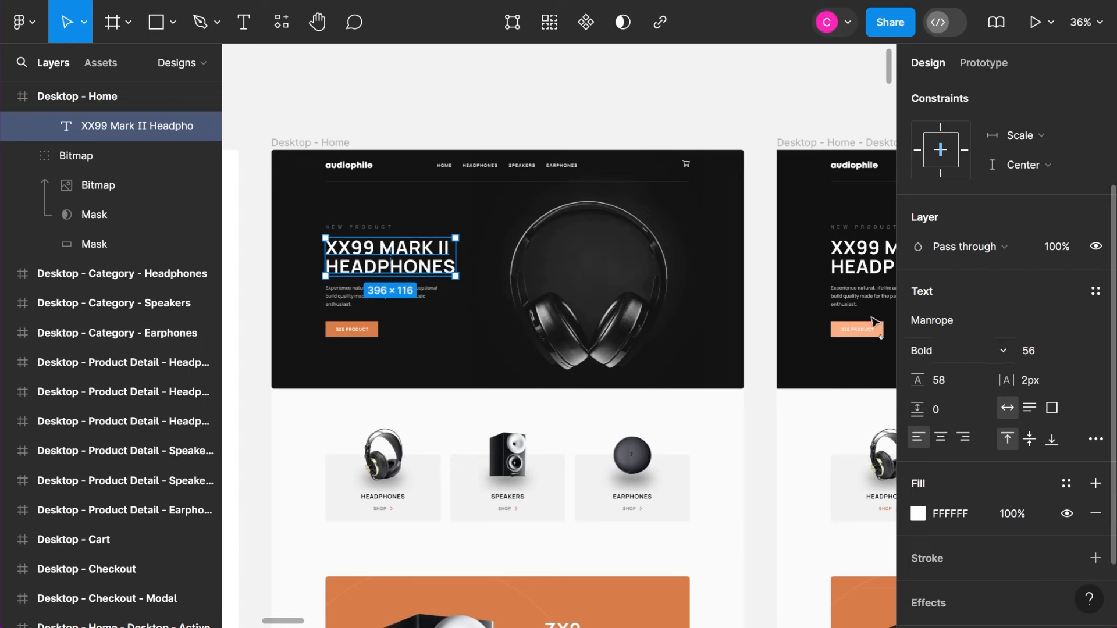
# Inspect the XX99 Mark II Headphones heading's text settings in the Tablet - Home and Mobile - Home designs
pyautogui.hscroll(10, 676, 264)
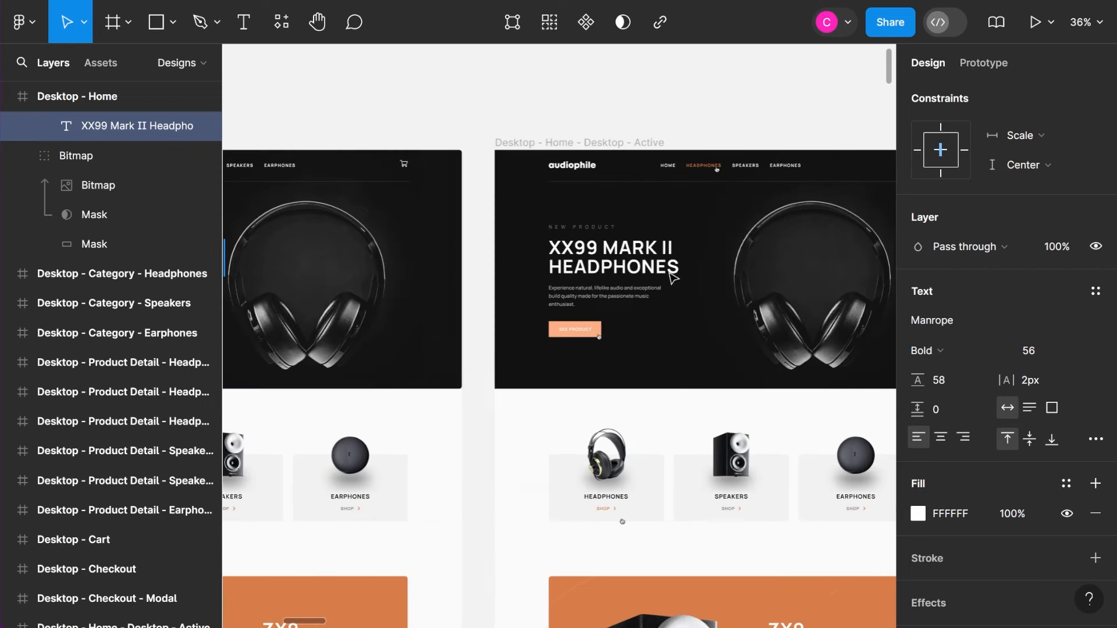
pyautogui.click(677, 265)
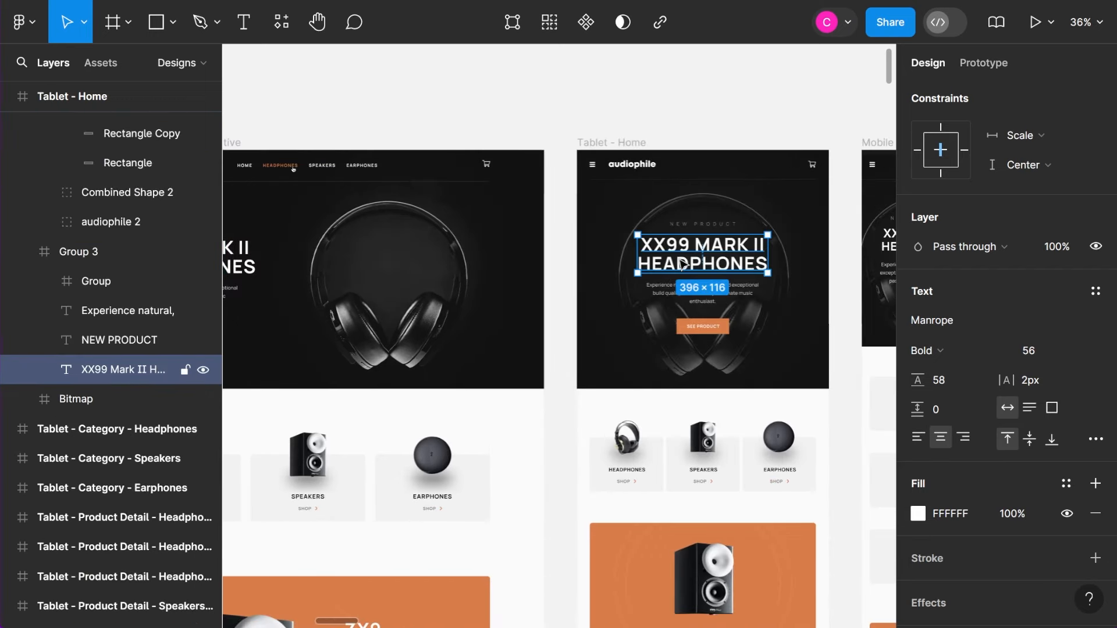
pyautogui.hscroll(5, 746, 269)
pyautogui.click(614, 249)
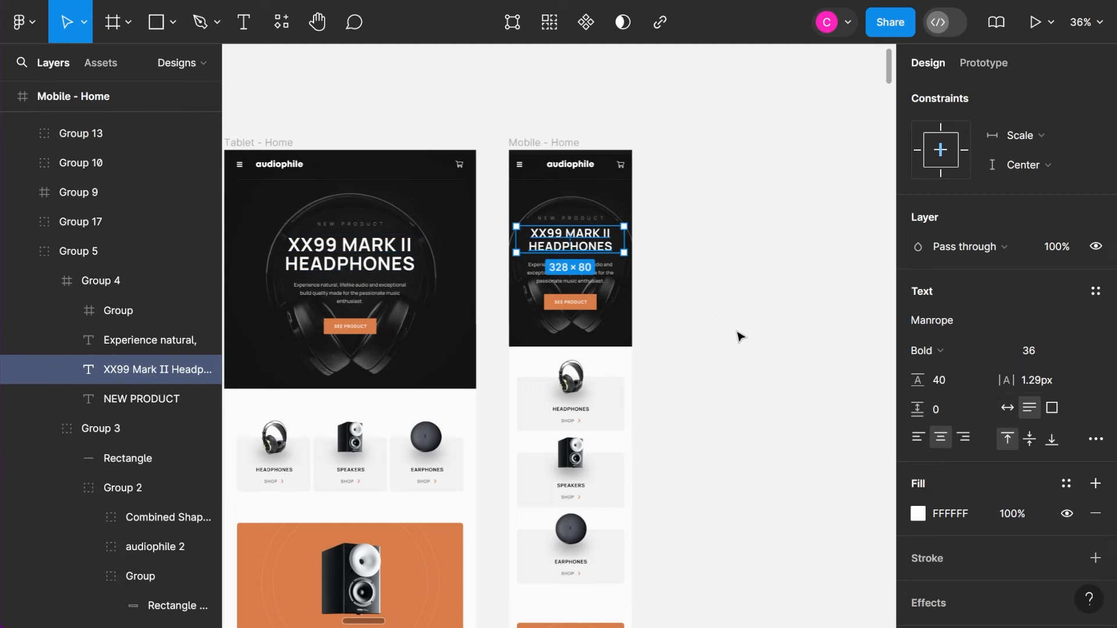
pyautogui.hscroll(-4, 717, 317)
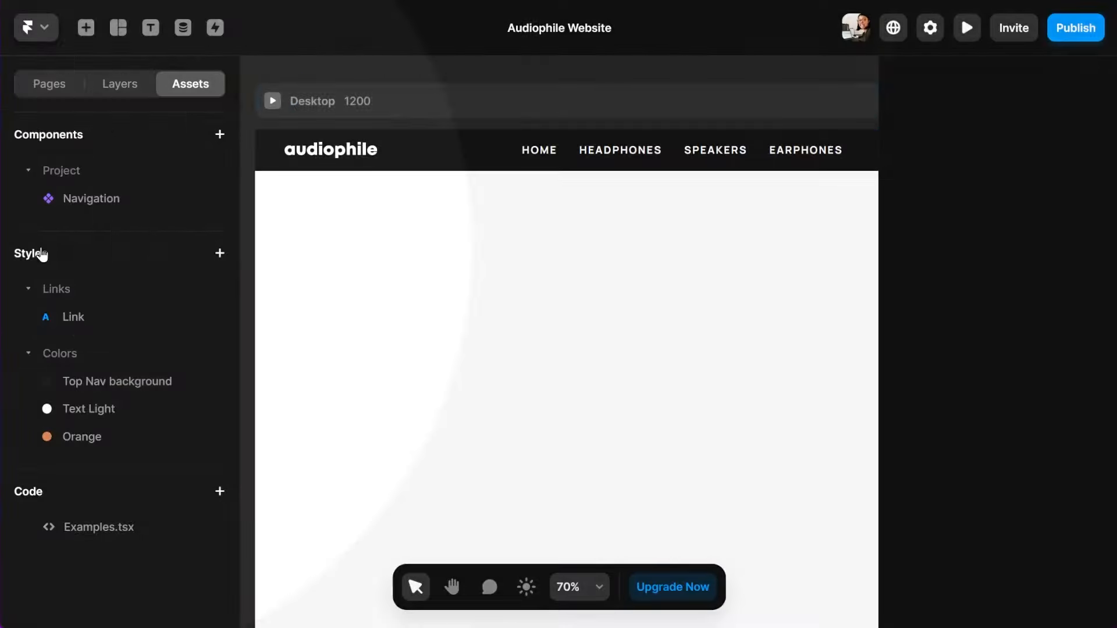
# Create a Heading 1 text style in the Audiophile project's styles
pyautogui.click(105, 247)
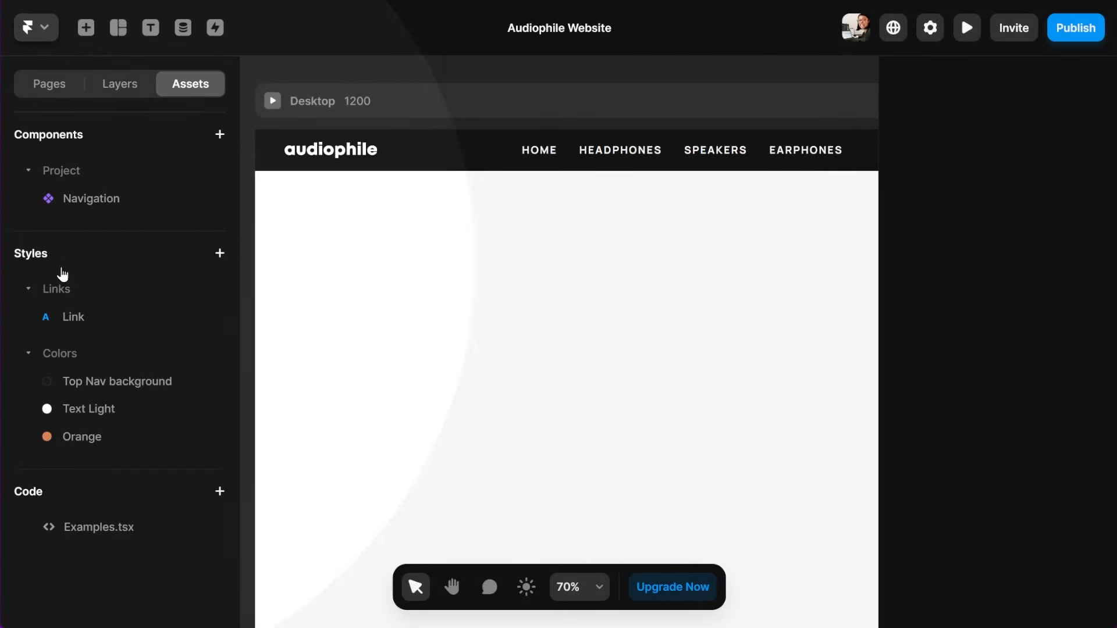
pyautogui.click(220, 255)
pyautogui.moveTo(278, 272)
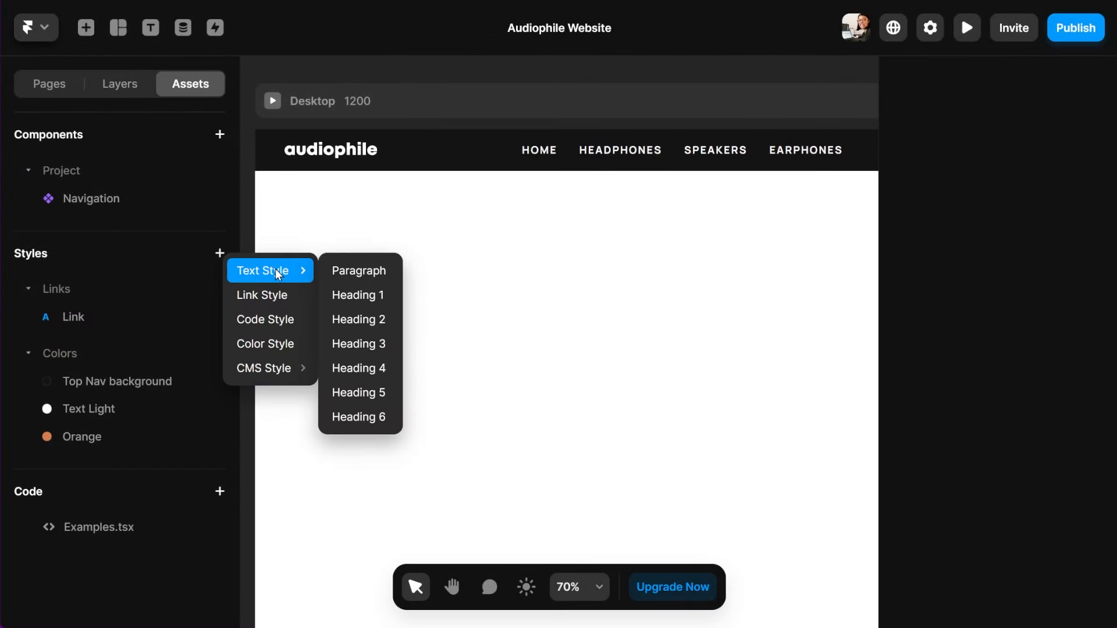
pyautogui.click(364, 298)
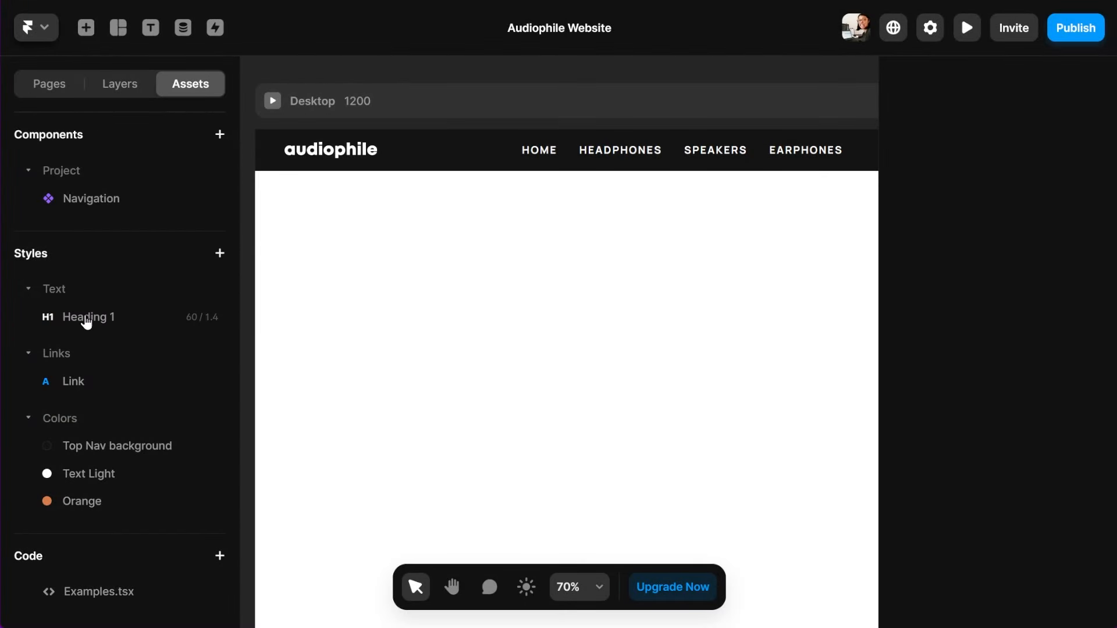
# Set the font of the Heading 1 text style to Manrope and finish editing the text styles
pyautogui.click(86, 322)
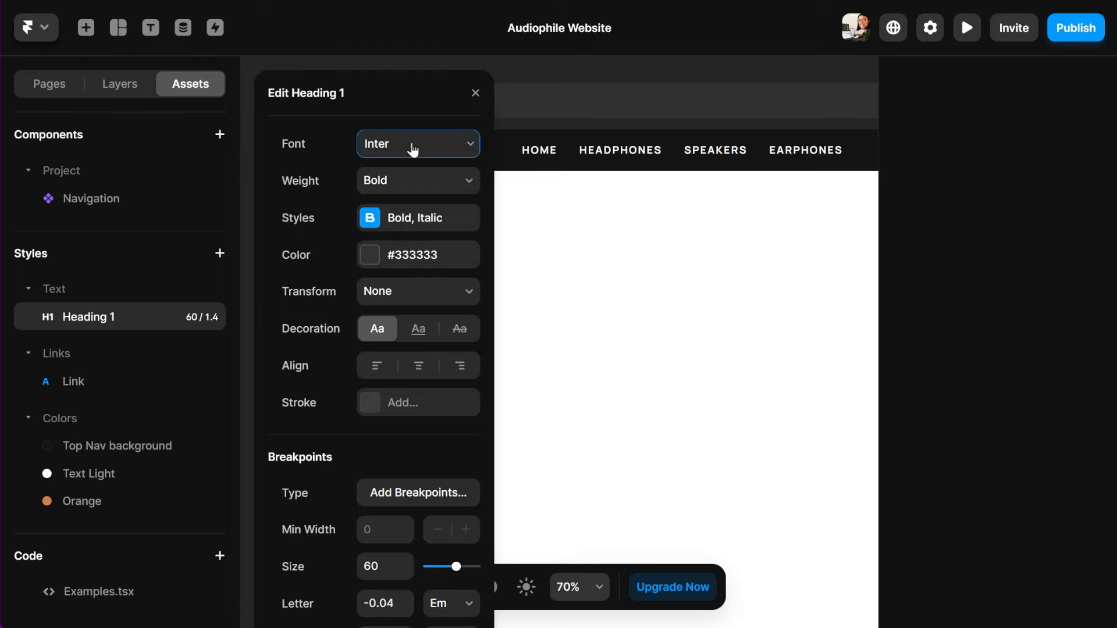
pyautogui.click(413, 150)
pyautogui.write('manrope')
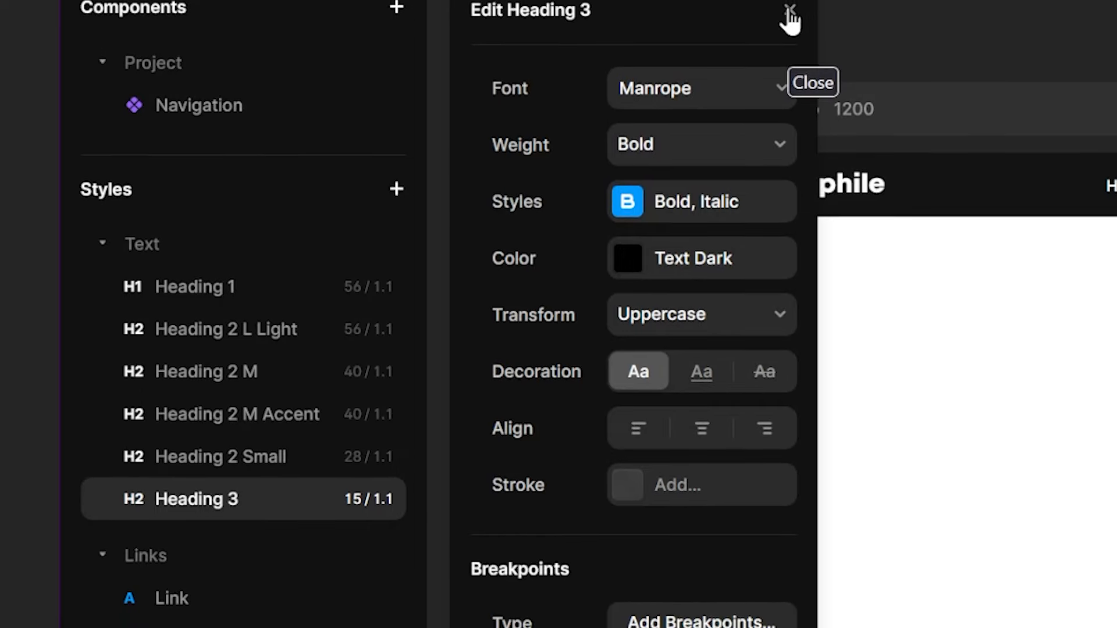
pyautogui.click(790, 24)
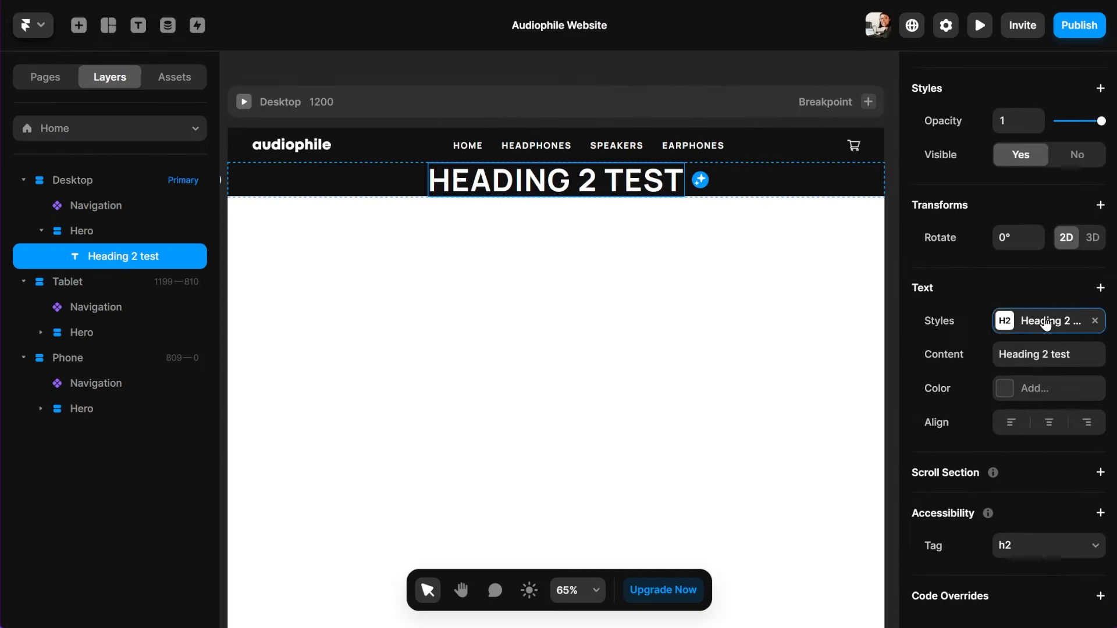
# Browse the text styles available for the Heading 2 test text and view the hero in the Desktop - Home design
pyautogui.click(1013, 321)
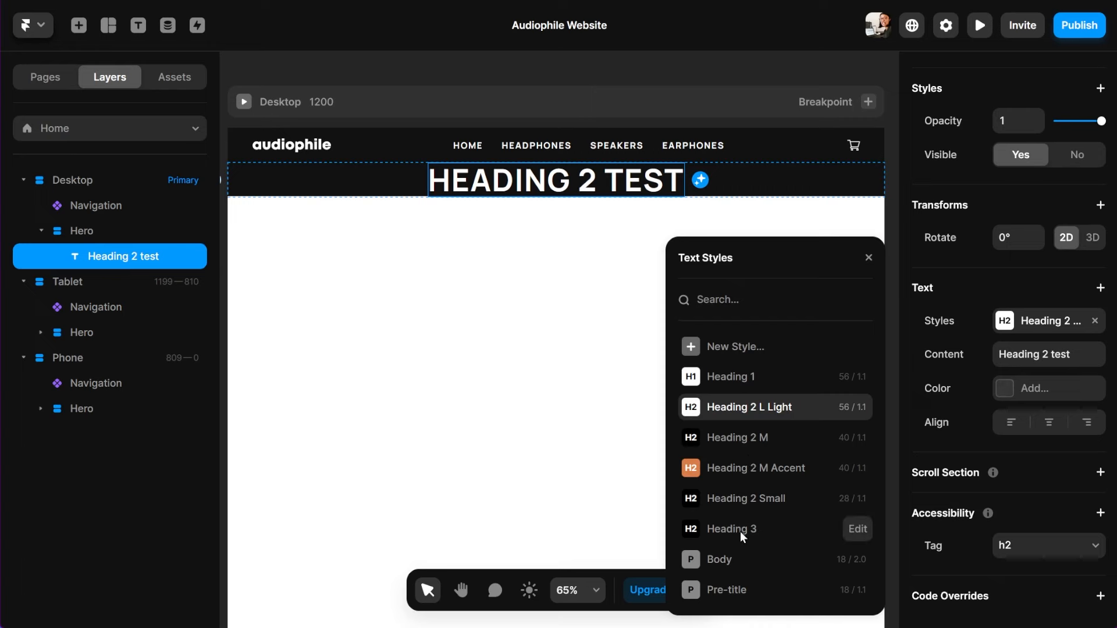
pyautogui.click(732, 591)
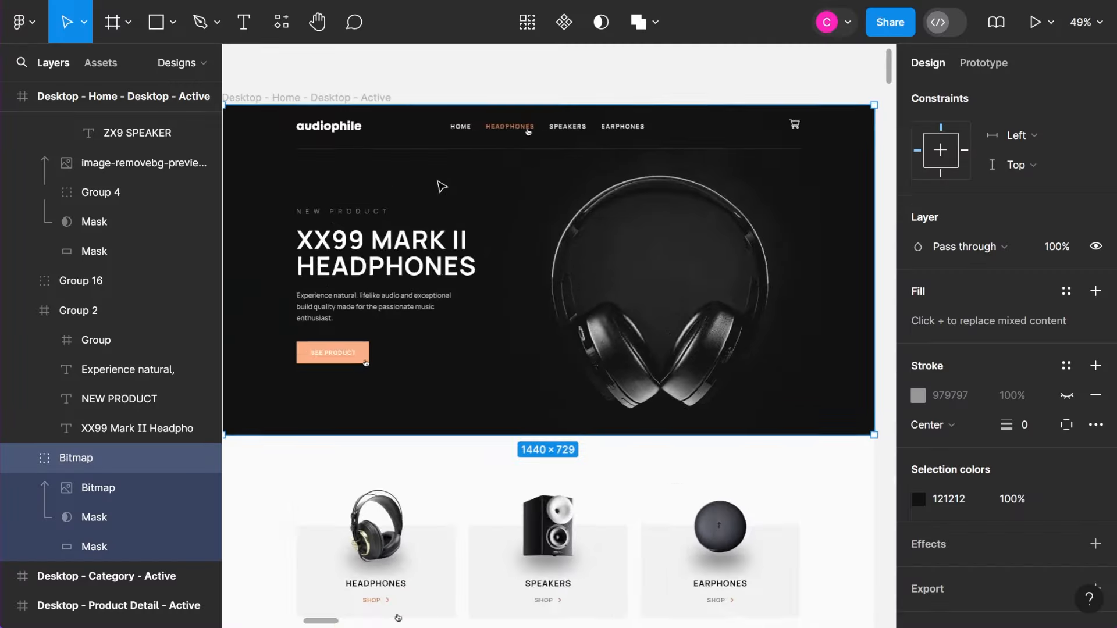
pyautogui.scroll(-3, 439, 185)
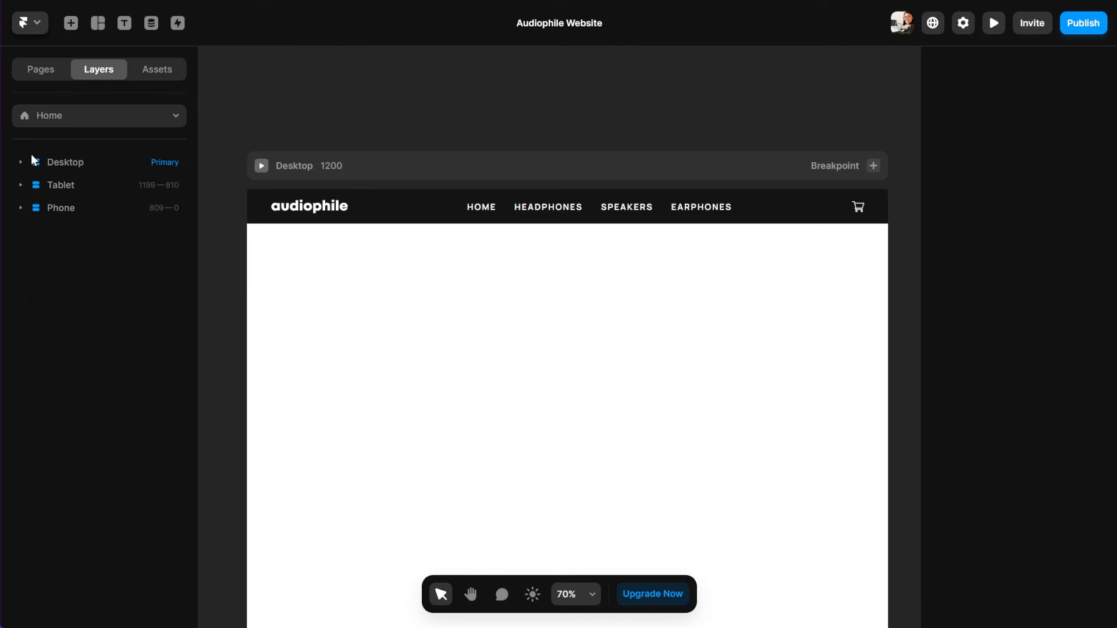
# Rename the Heading 2 stack under the Desktop breakpoint as Hero and expand the Tablet and Phone layers
pyautogui.click(21, 162)
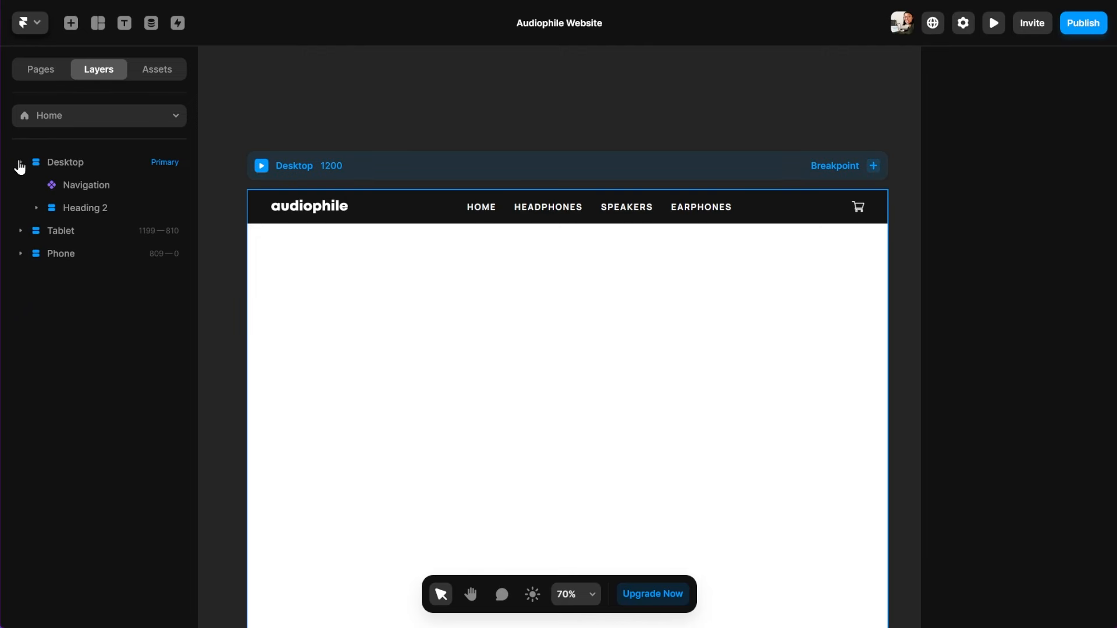
pyautogui.click(82, 209)
pyautogui.rightClick(78, 211)
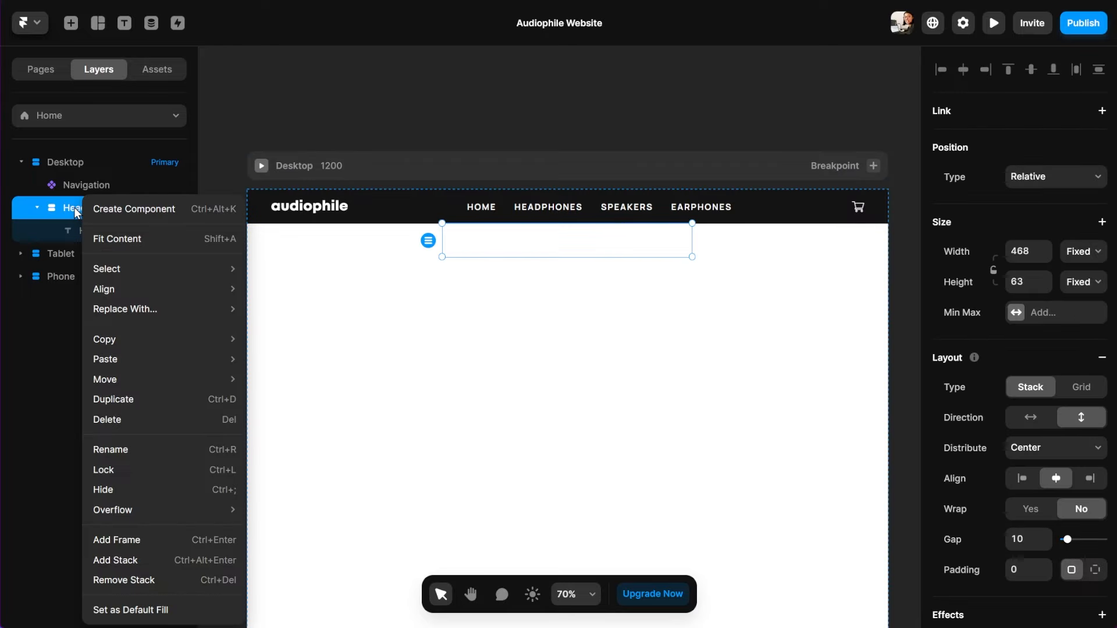
pyautogui.hotkey('ctrl', 'r')
pyautogui.write('Hero')
pyautogui.press('Return')
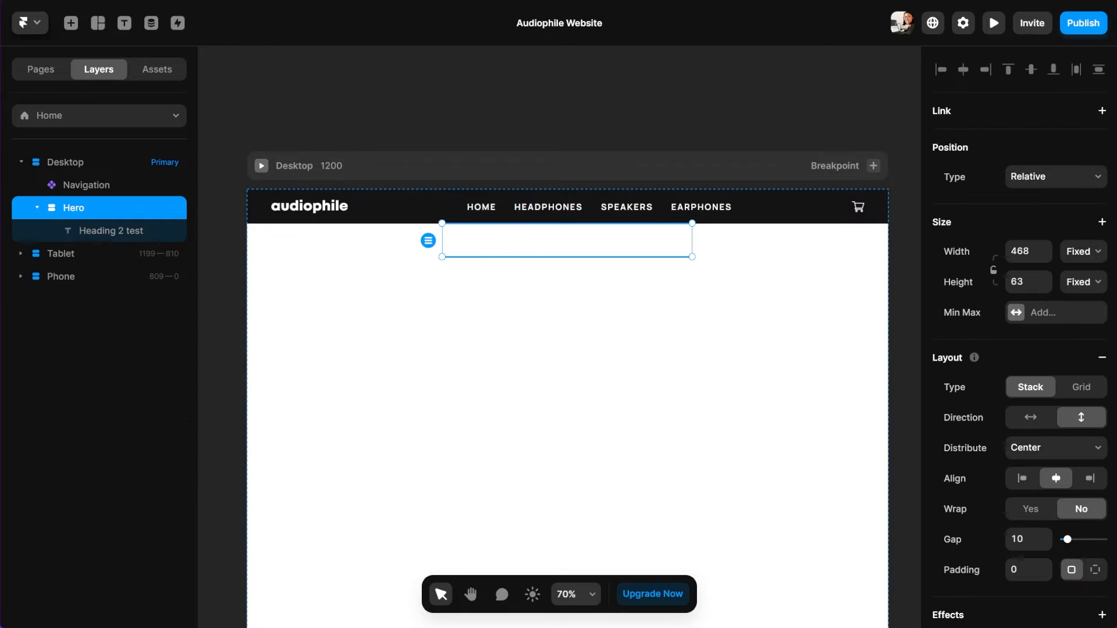
pyautogui.click(21, 277)
pyautogui.click(21, 253)
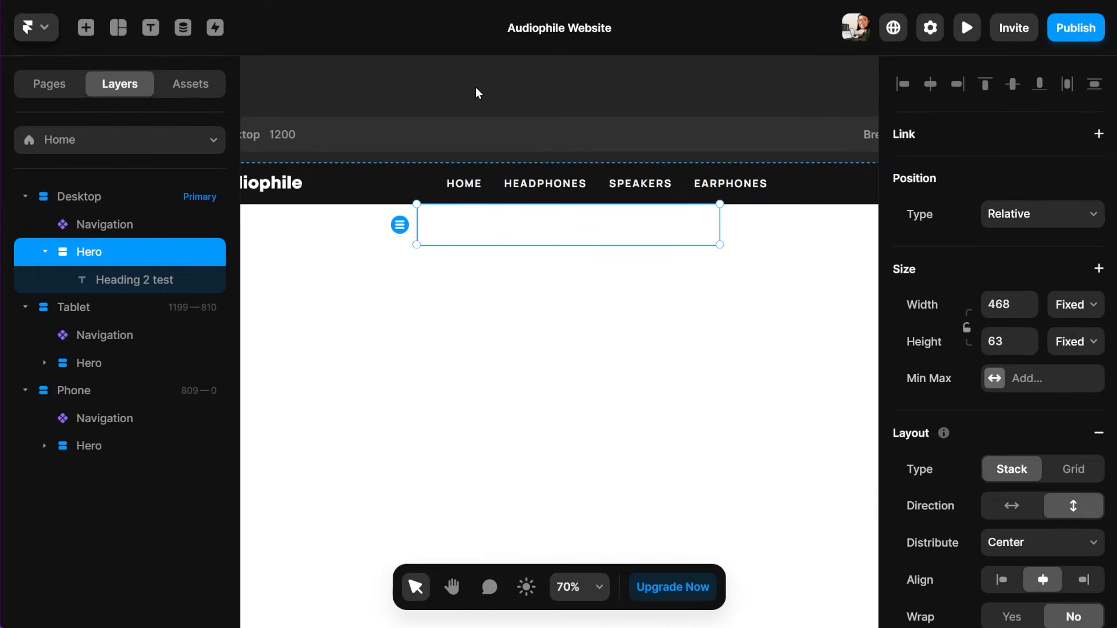
# Fill the Hero stack with the Top Nav background color style
pyautogui.scroll(-10, 908, 418)
pyautogui.click(1004, 395)
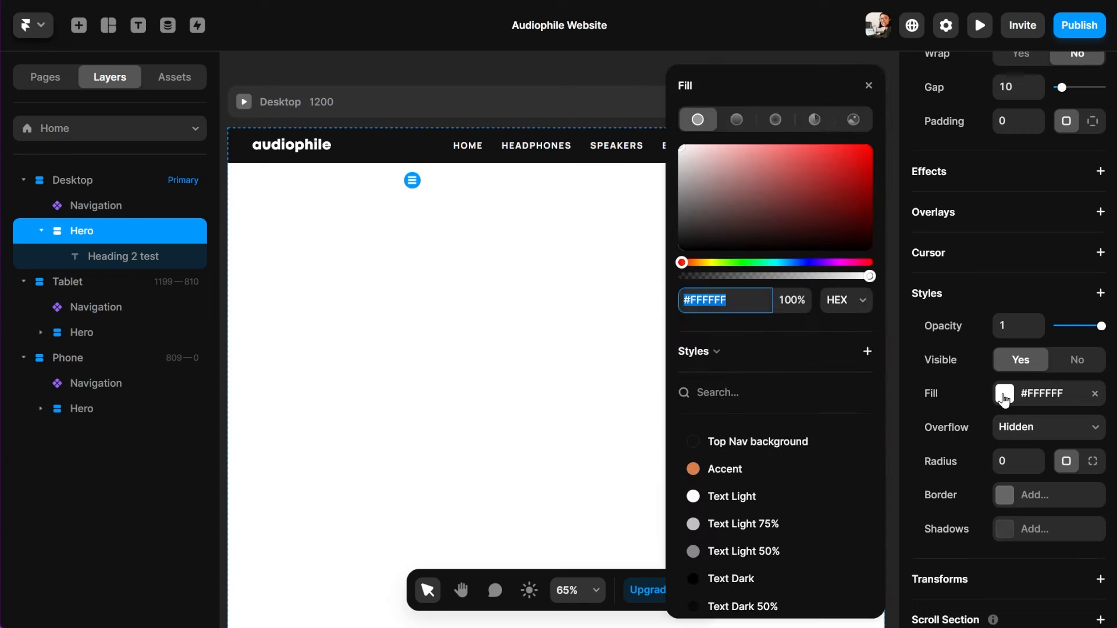
pyautogui.click(782, 444)
pyautogui.click(868, 87)
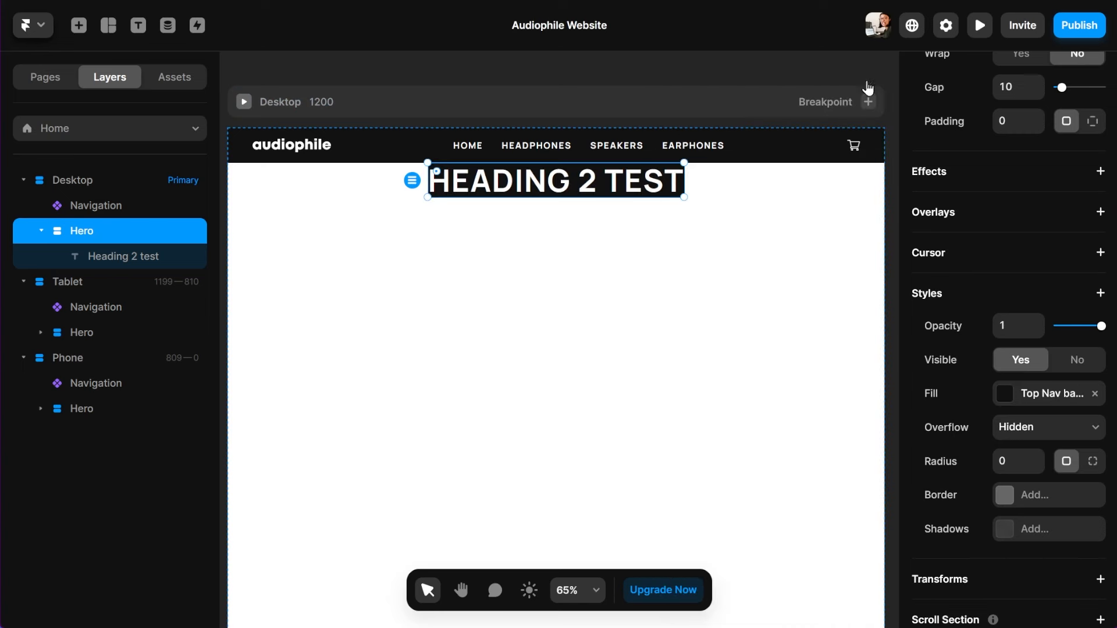
# Set the Hero stack's width to Fill and its height to Fit Content
pyautogui.scroll(10, 944, 314)
pyautogui.click(1080, 279)
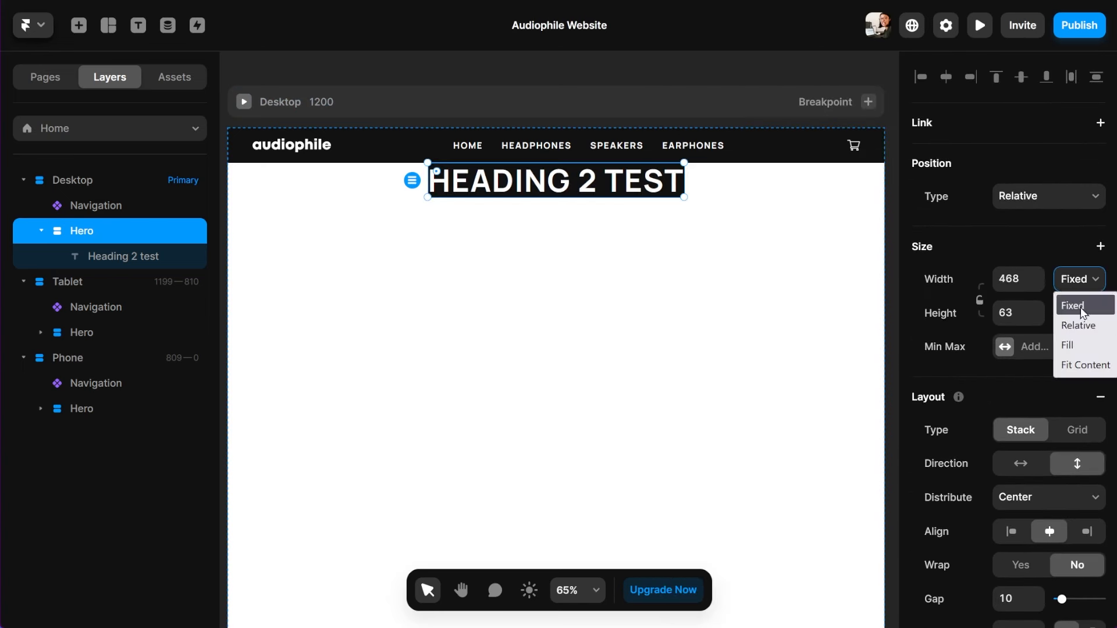
pyautogui.click(1074, 347)
pyautogui.click(1073, 323)
pyautogui.click(1078, 398)
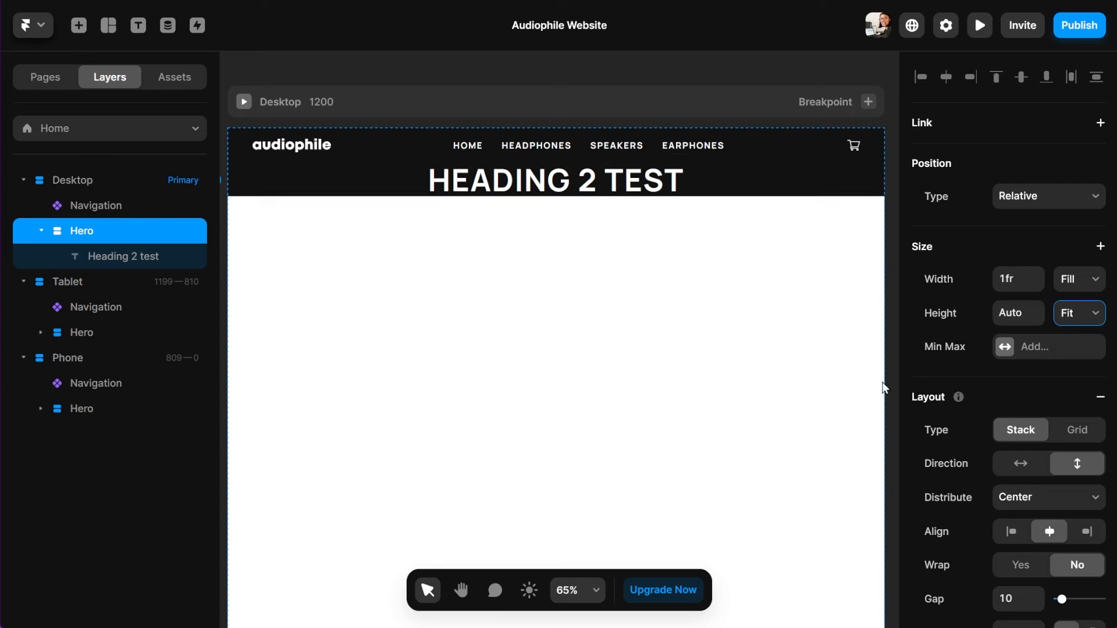
# Apply the Pre-title text style to the Heading 2 test text in Hero and change its content to New Product
pyautogui.click(556, 181)
pyautogui.scroll(-5, 957, 373)
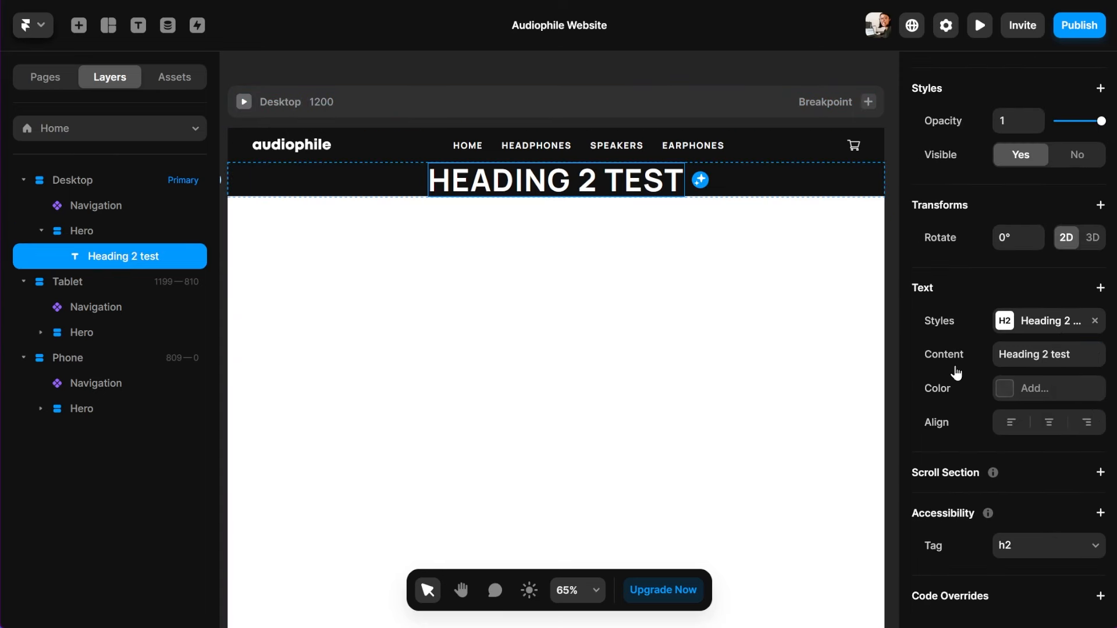
pyautogui.click(1046, 325)
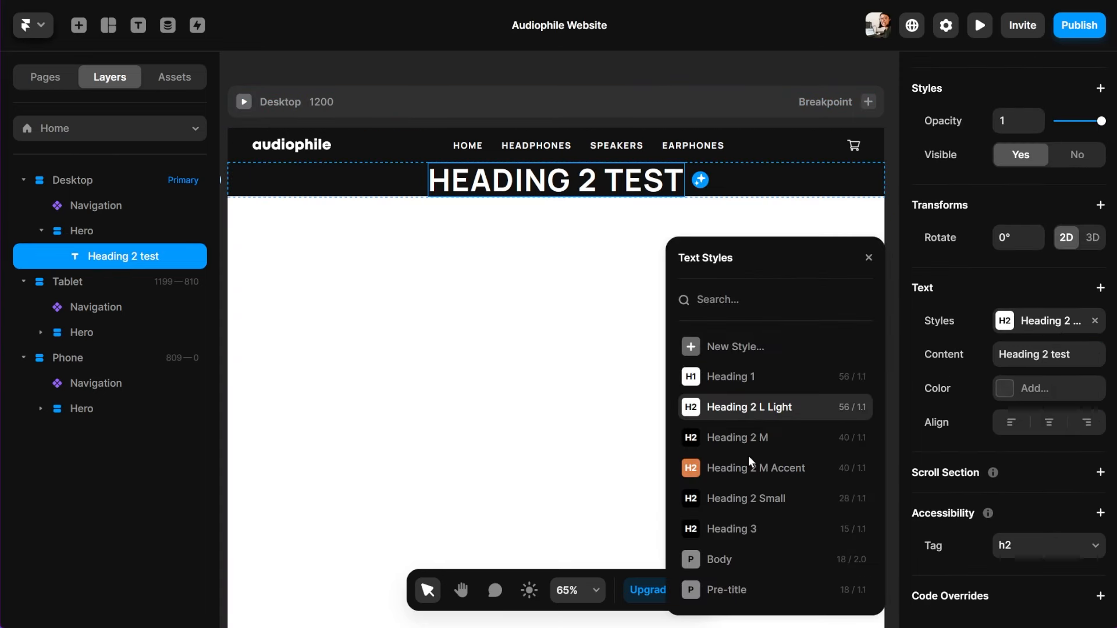
pyautogui.click(729, 589)
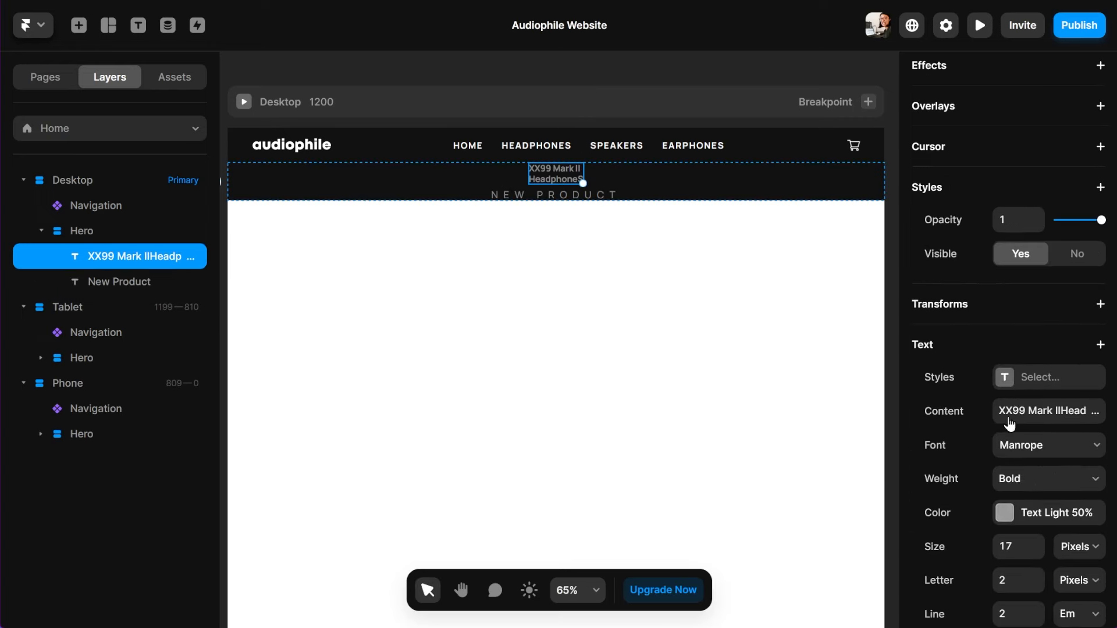
# Apply the Heading 1 text style to the XX99 Mark II Headphones text and place it below New Product in Hero
pyautogui.click(1041, 384)
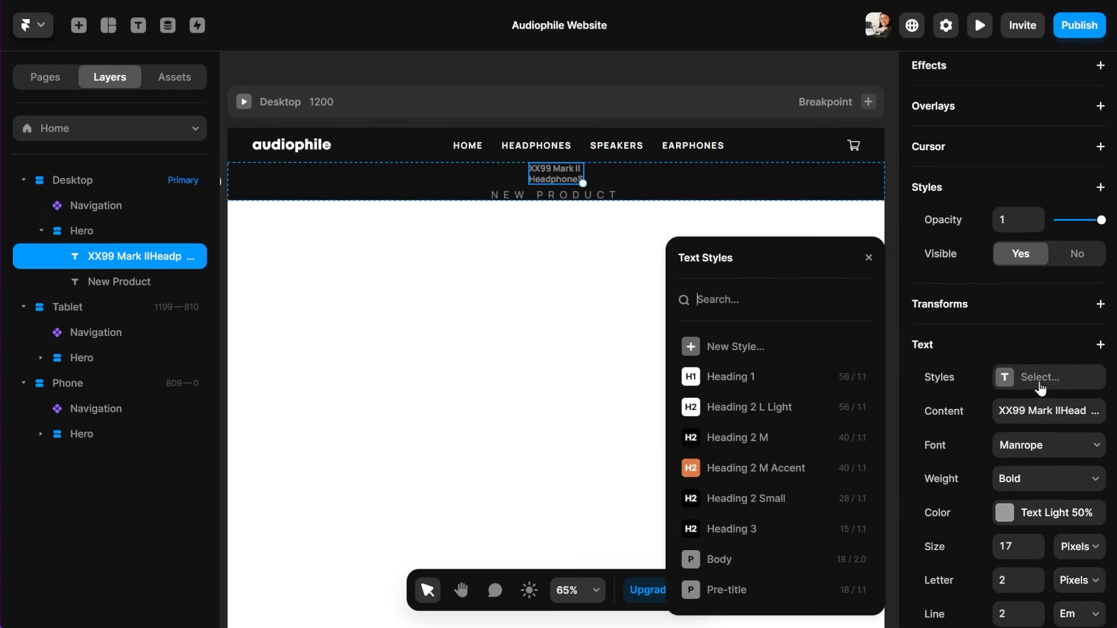
pyautogui.click(745, 377)
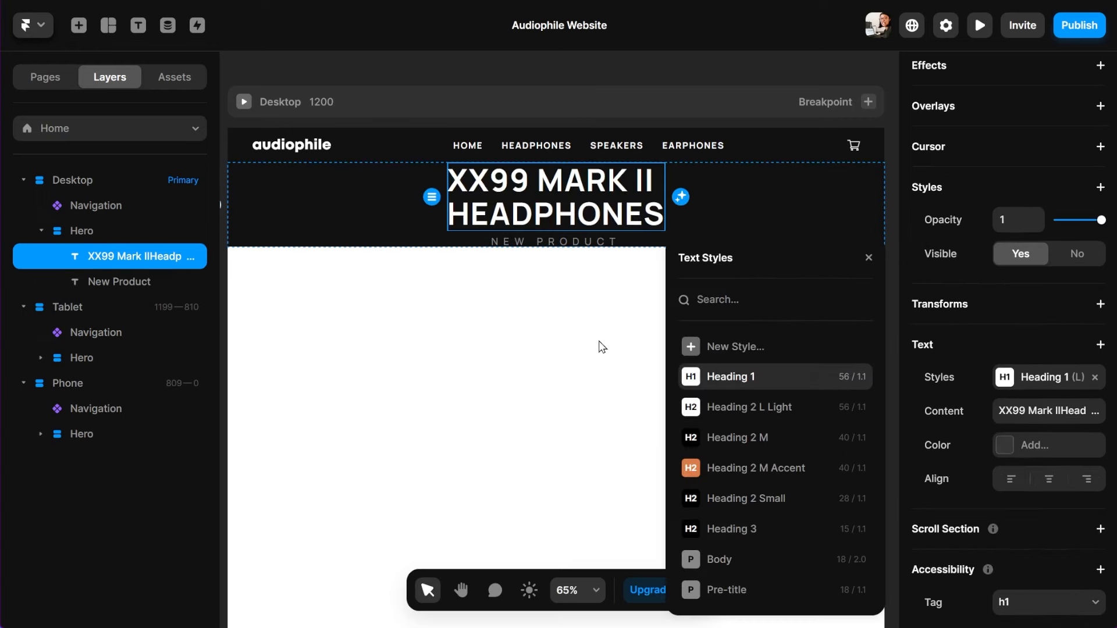
pyautogui.moveTo(131, 256); pyautogui.dragTo(131, 291)
# Duplicate the XX99 Mark II Headphones heading for the hero description starting "Experience natural, lifelike audio" and apply the Body style to it
pyautogui.rightClick(131, 291)
pyautogui.click(175, 407)
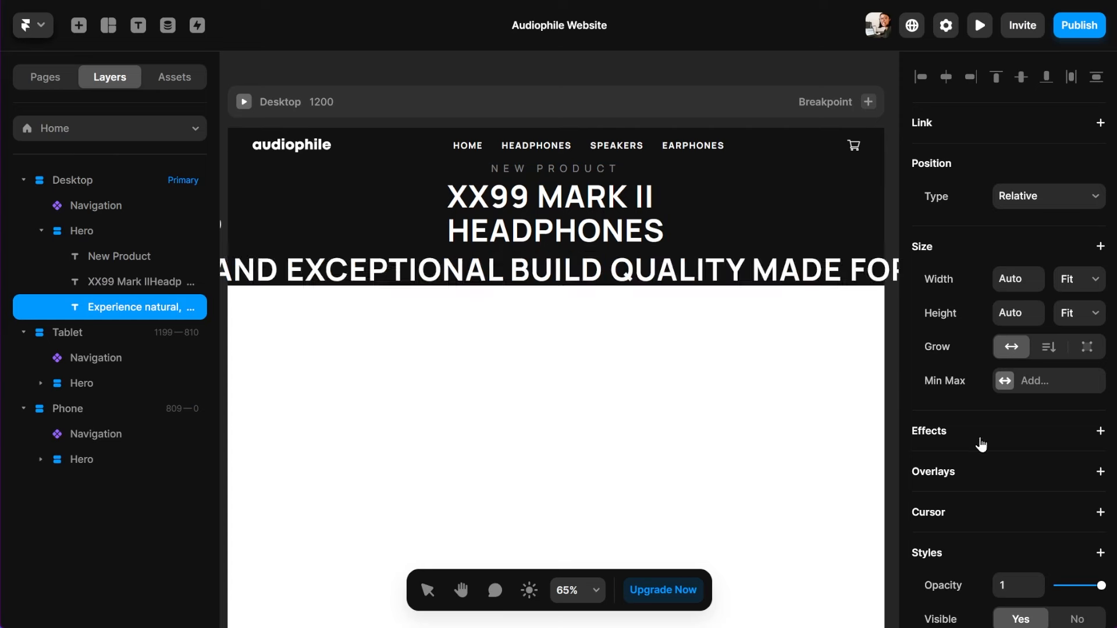
pyautogui.scroll(-2, 981, 444)
pyautogui.click(1040, 354)
pyautogui.click(734, 559)
# Draw a frame about 193 by 69 below the description, nest it in Hero, and add the text See Product to it
pyautogui.press('f')
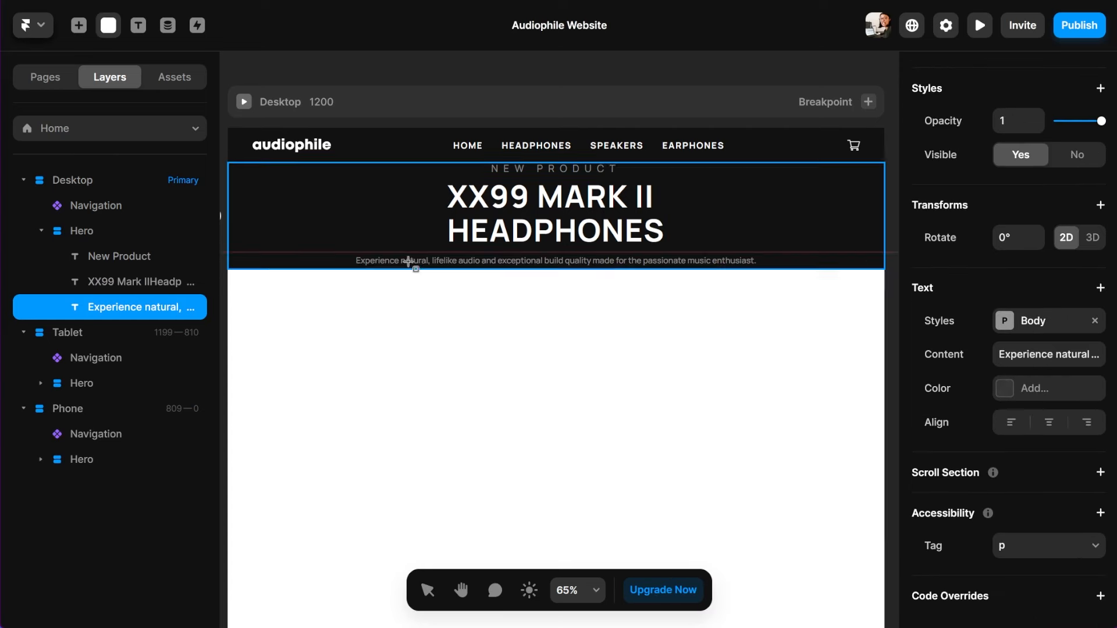
pyautogui.moveTo(422, 274); pyautogui.dragTo(529, 309)
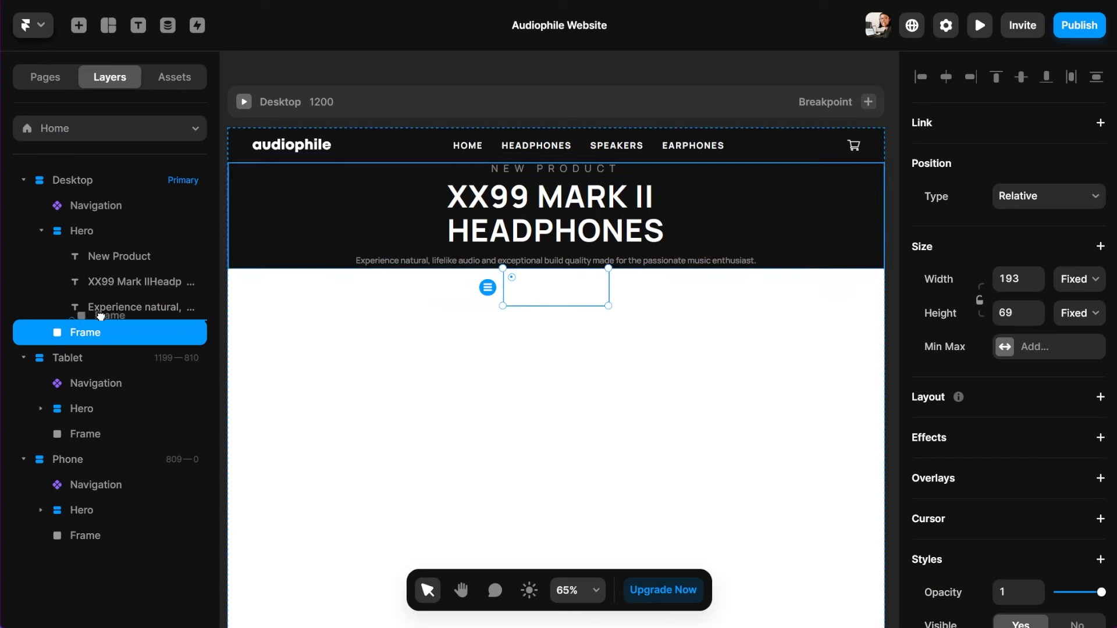
pyautogui.click(138, 25)
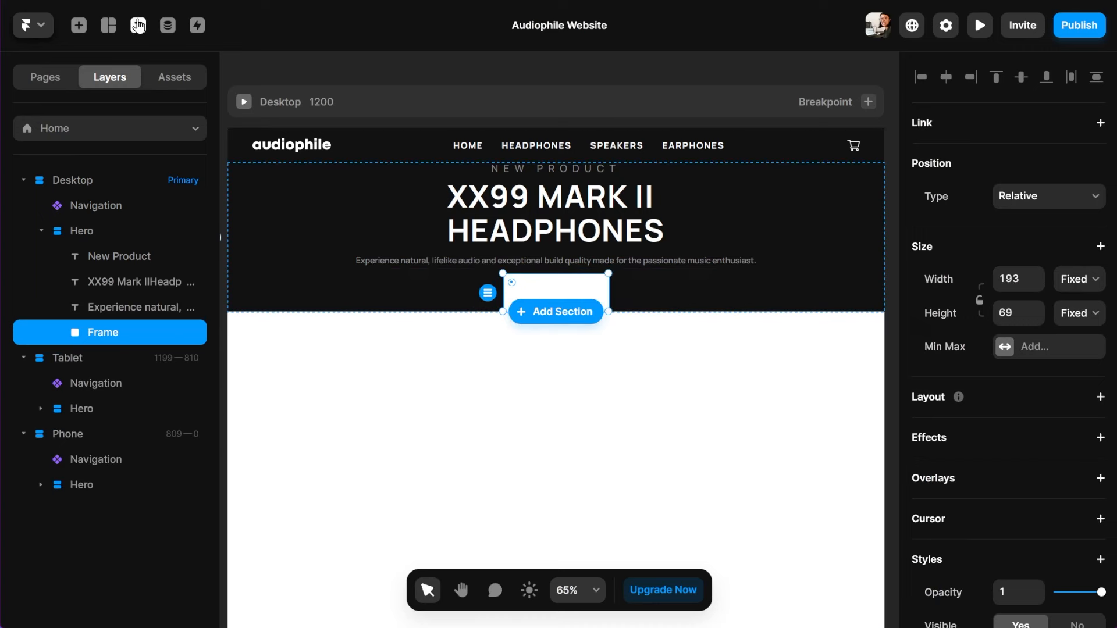
pyautogui.click(526, 292)
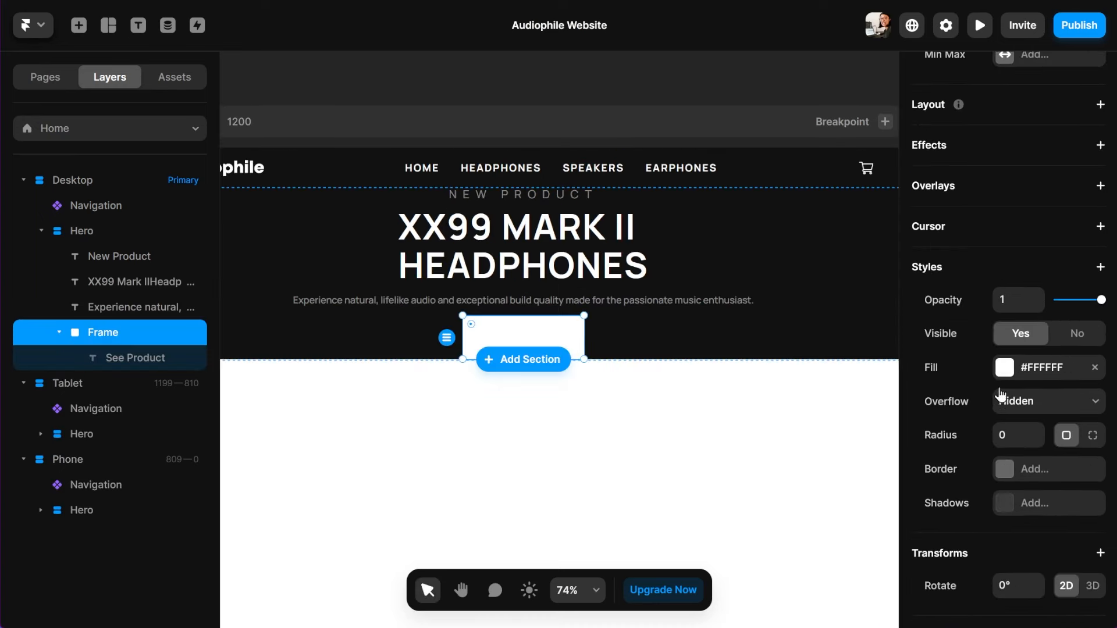
# Fill the frame around See Product with the Accent color style
pyautogui.click(1001, 367)
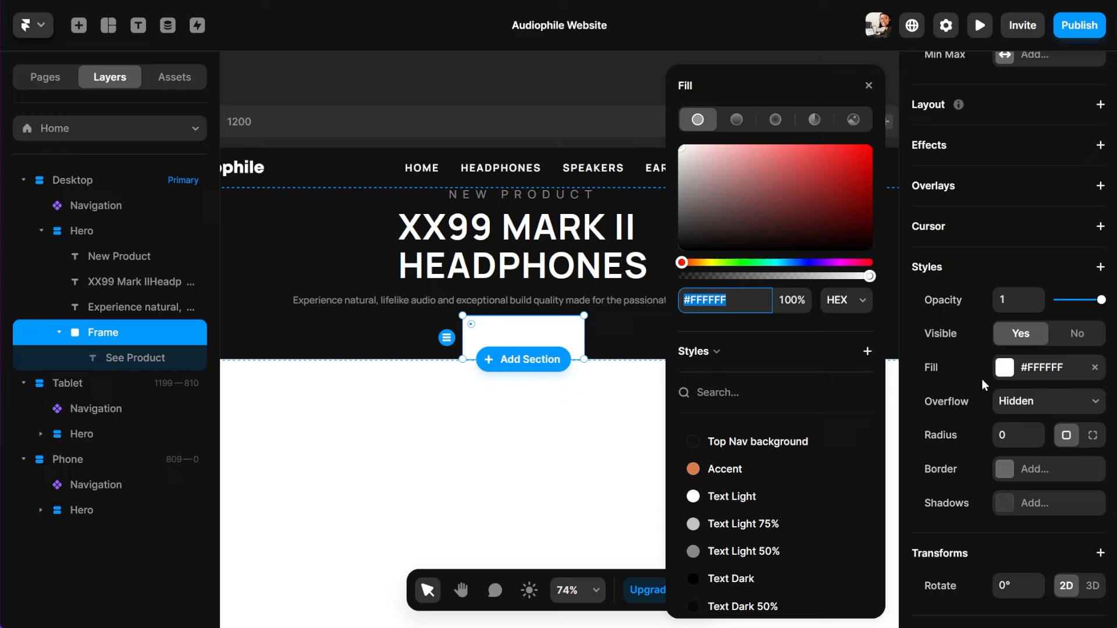
pyautogui.click(756, 470)
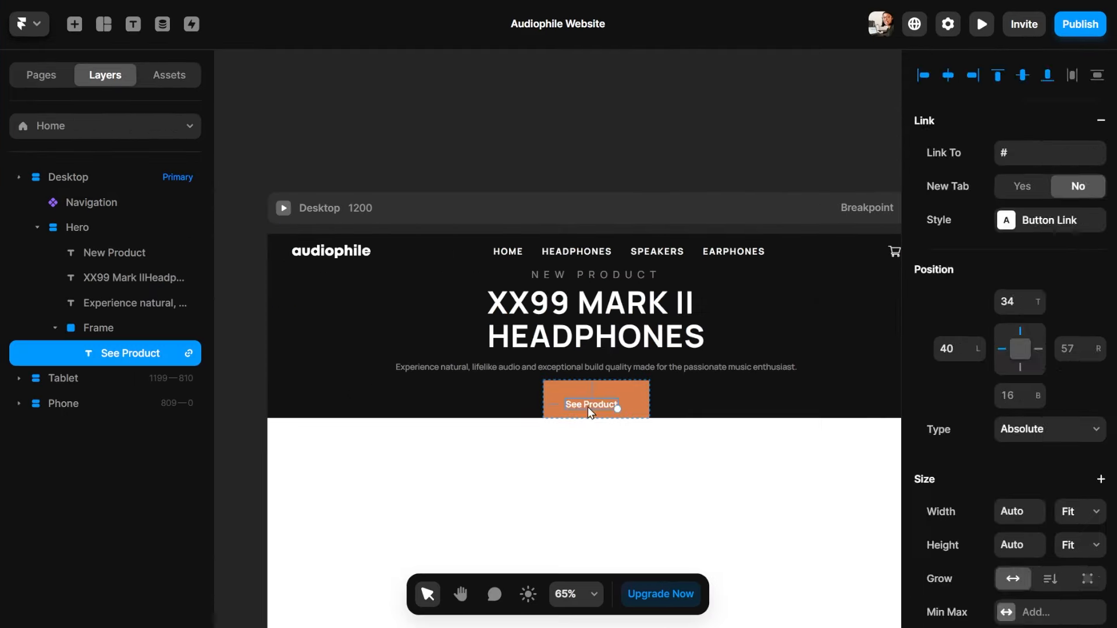
pyautogui.press('Escape')
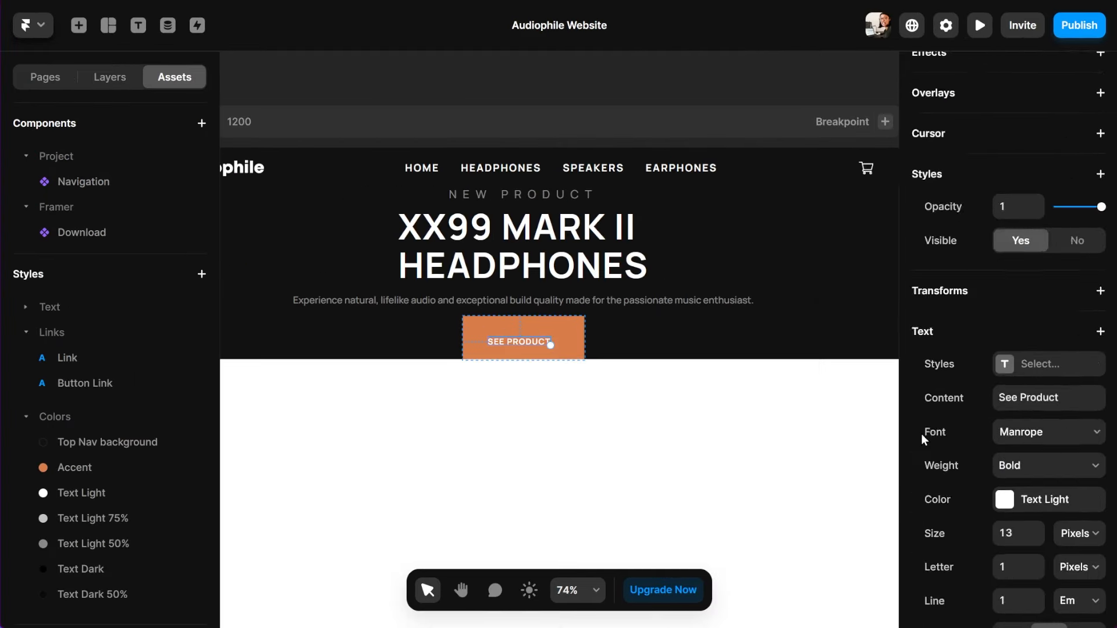
pyautogui.scroll(5, 408, 360)
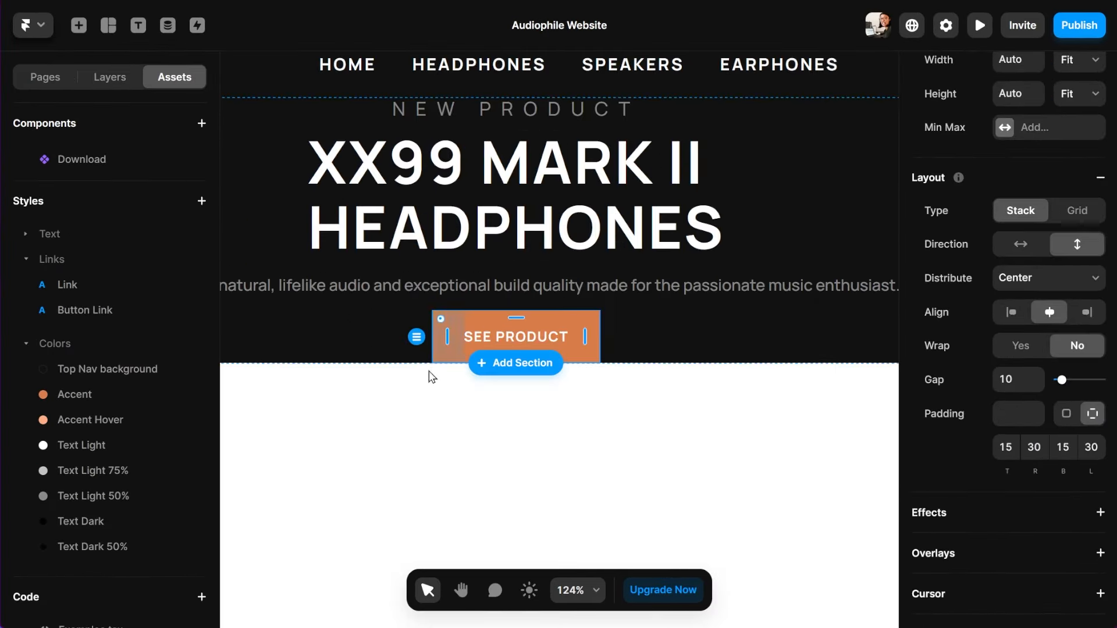
# Create a component named Button from the See Product button stack in Hero
pyautogui.click(109, 77)
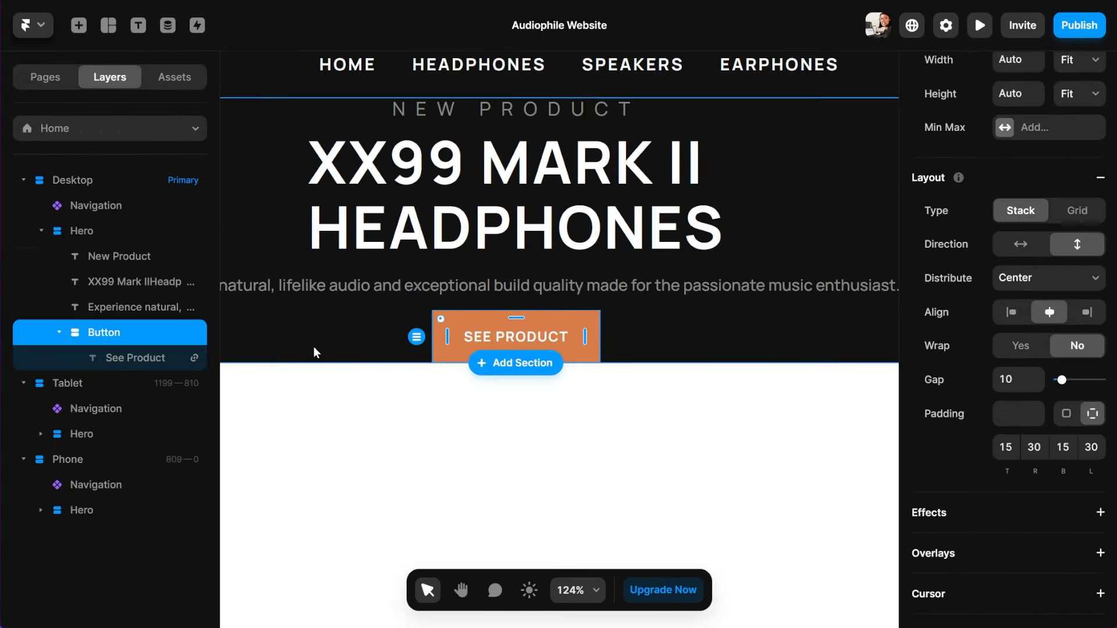
pyautogui.rightClick(131, 331)
pyautogui.click(232, 162)
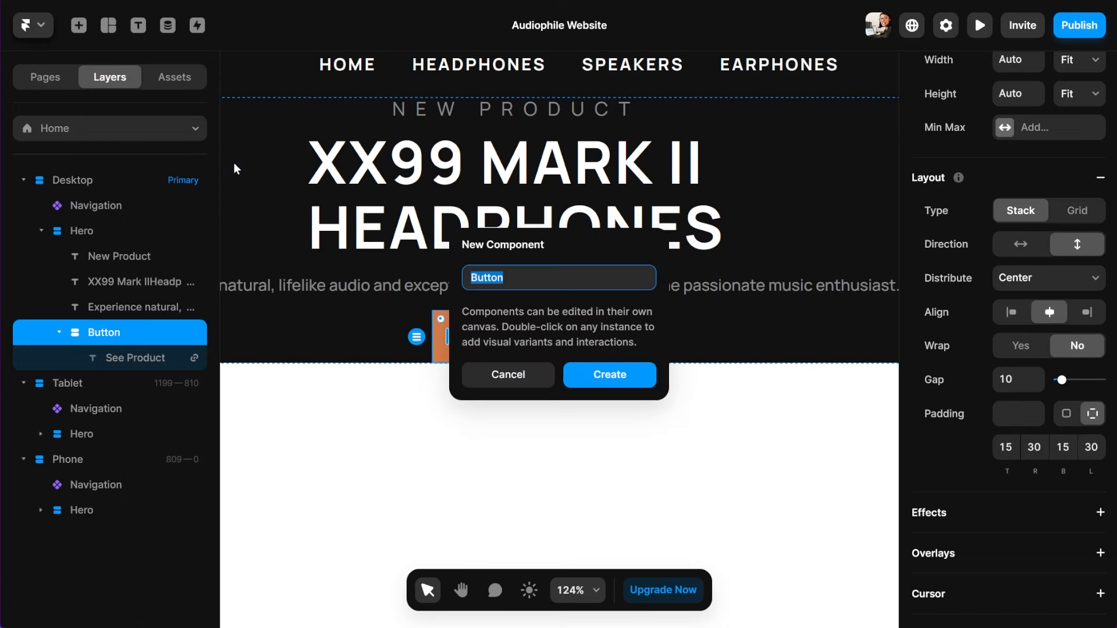
pyautogui.click(609, 376)
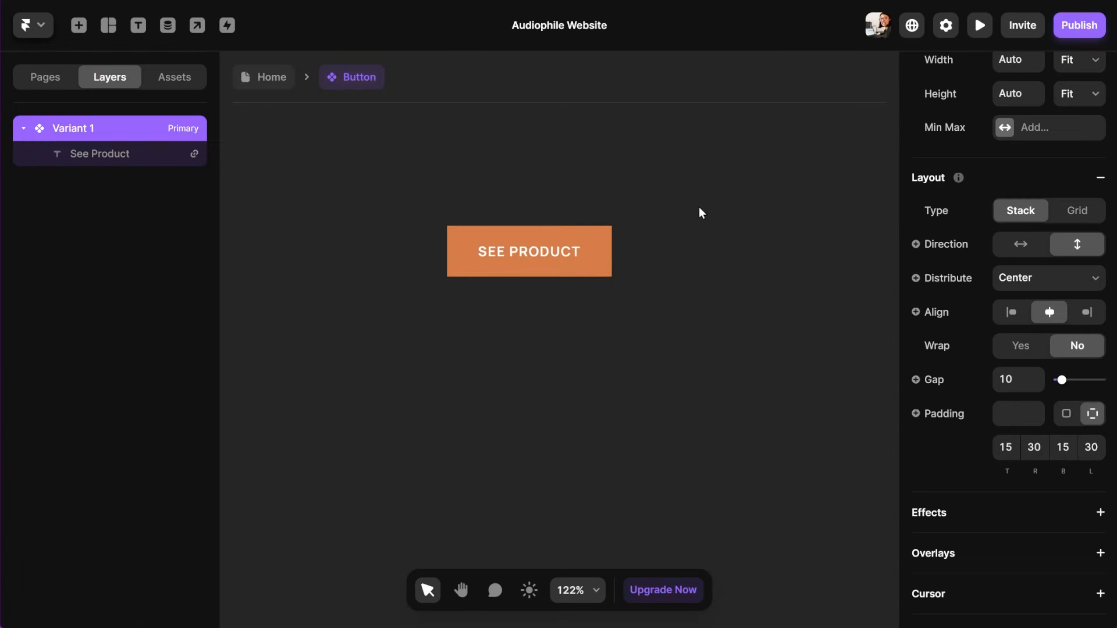
# Add a second variant to the Button component and name the two variants Button and Button Hover
pyautogui.click(774, 268)
pyautogui.doubleClick(74, 128)
pyautogui.write('ButtonButton Hover')
# Fill the Button Hover variant with the Accent Hover color style
pyautogui.scroll(-8, 947, 399)
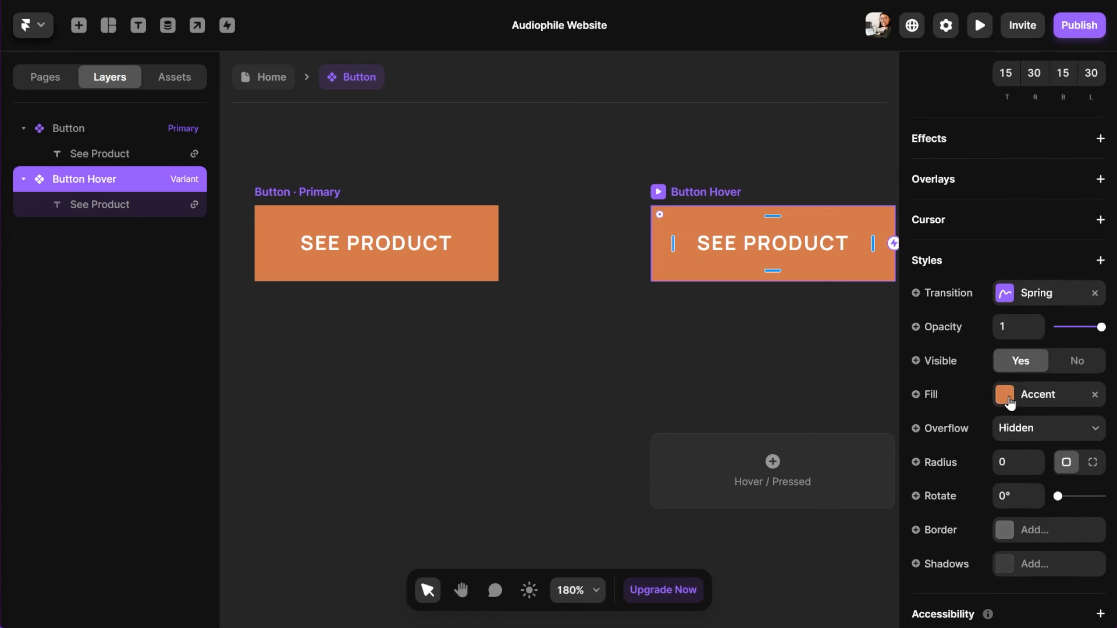
pyautogui.click(1009, 400)
pyautogui.click(740, 547)
pyautogui.click(868, 138)
pyautogui.click(838, 373)
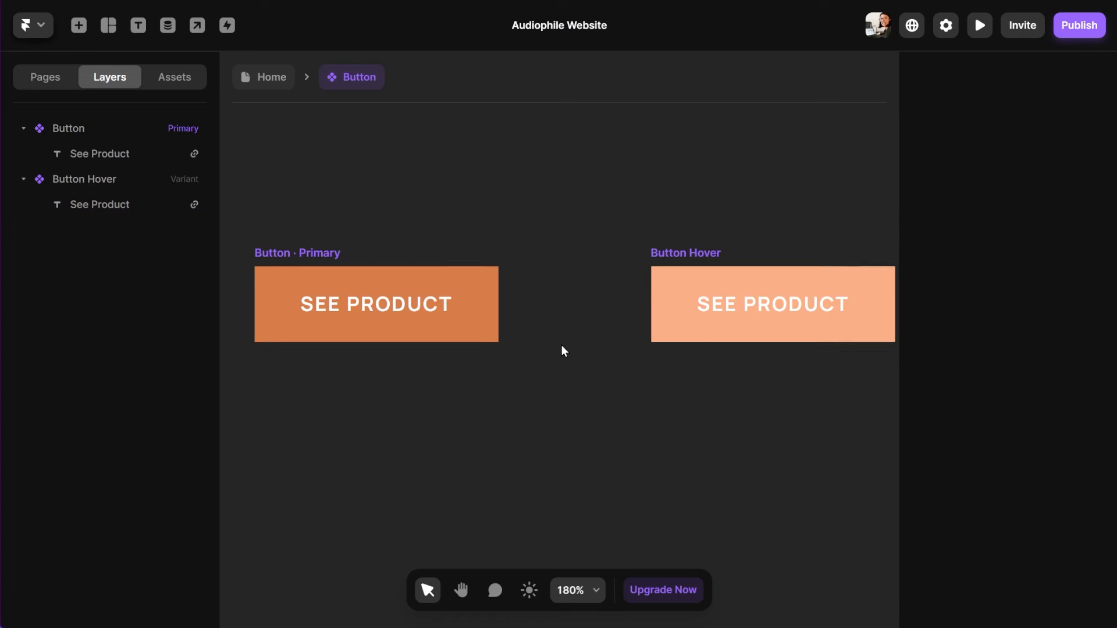
# Connect the primary Button variant to Button Hover with an interaction, and connect Button Hover back to Button
pyautogui.click(491, 272)
pyautogui.moveTo(497, 274); pyautogui.dragTo(578, 215)
pyautogui.click(606, 257)
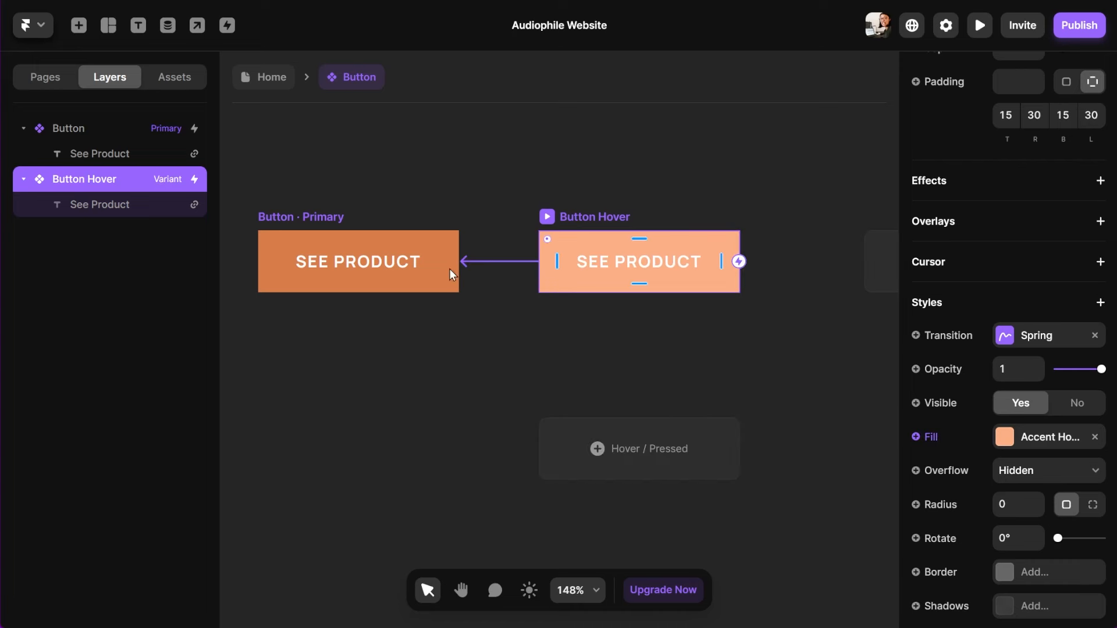
# Add a built-in Hover state to the primary Button variant and delete the separate Button Hover variant
pyautogui.click(299, 227)
pyautogui.click(318, 449)
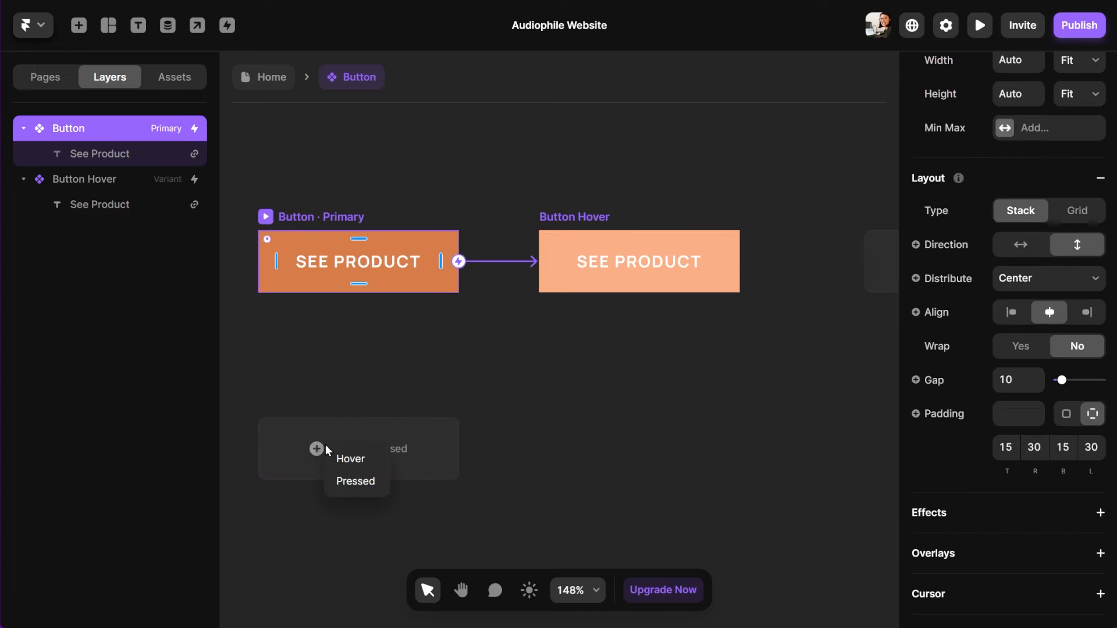
pyautogui.click(368, 462)
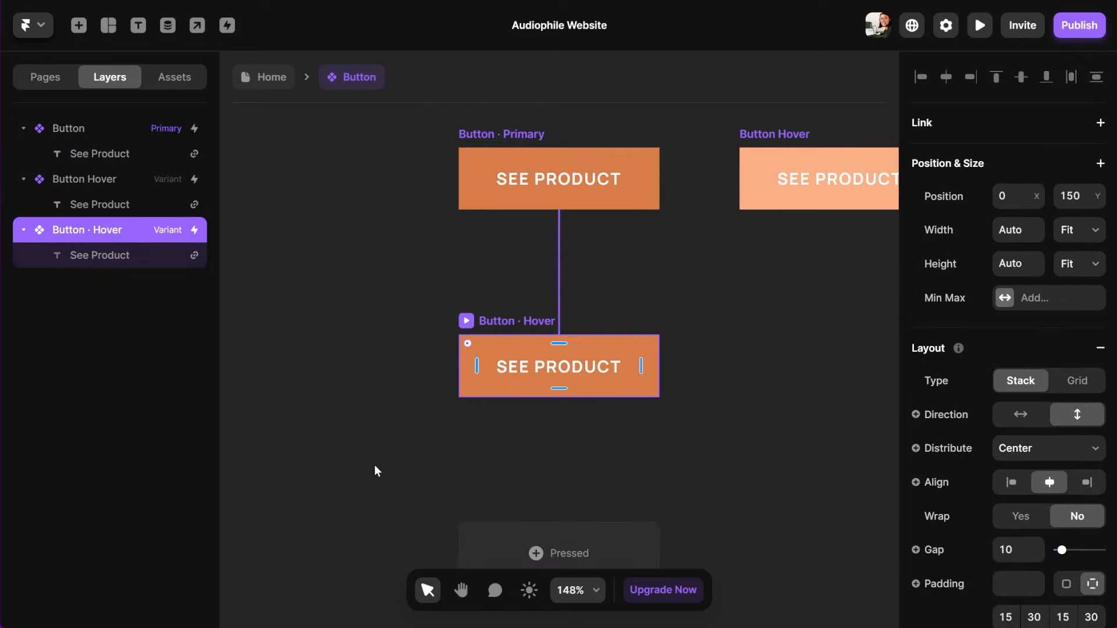
pyautogui.click(563, 427)
pyautogui.rightClick(720, 135)
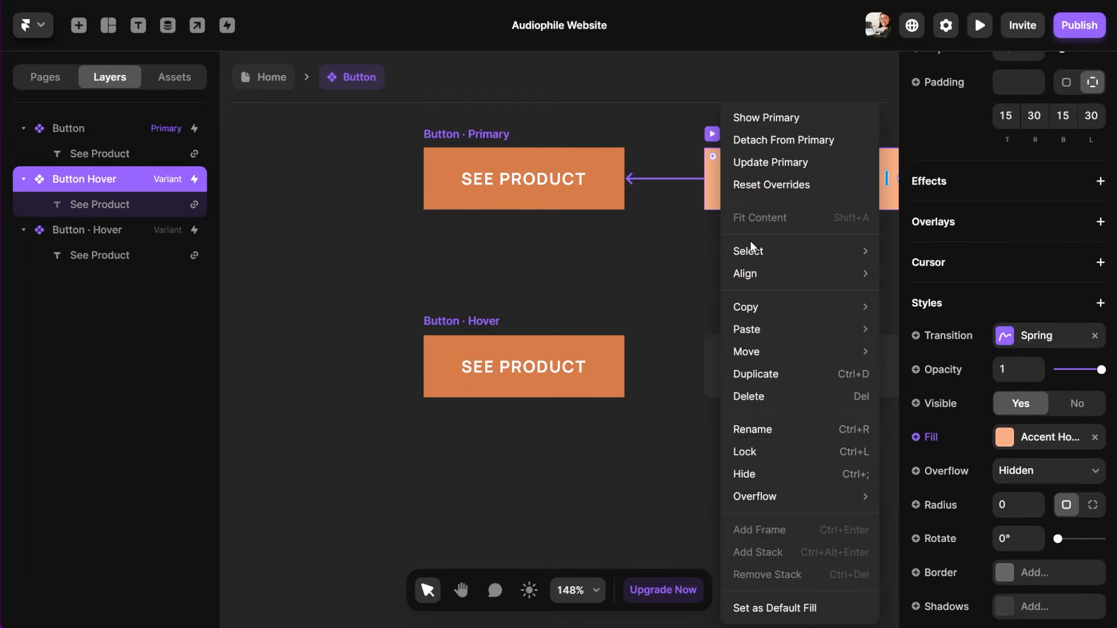
pyautogui.click(753, 395)
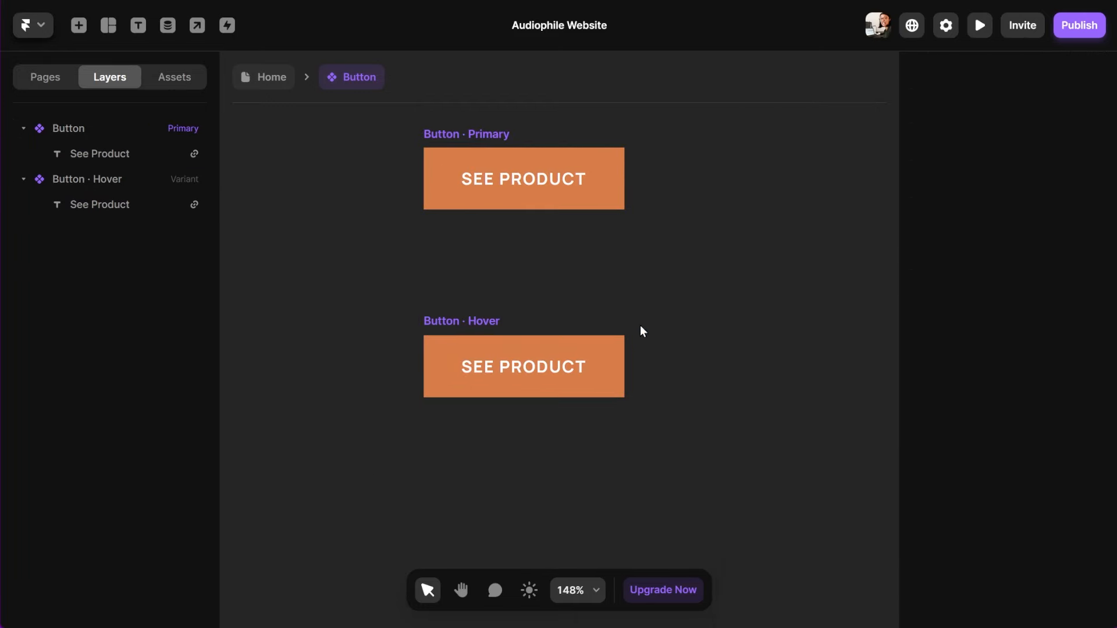
# Fill the Button's Hover state with the Accent Hover color style
pyautogui.scroll(-5, 966, 402)
pyautogui.click(1036, 336)
pyautogui.click(733, 547)
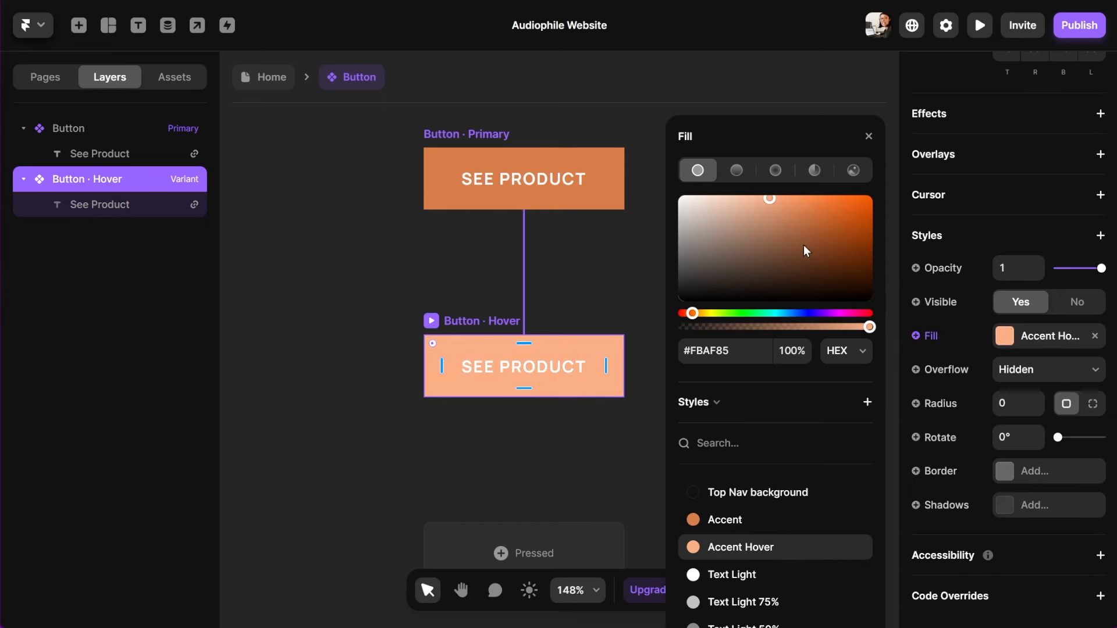
pyautogui.click(869, 137)
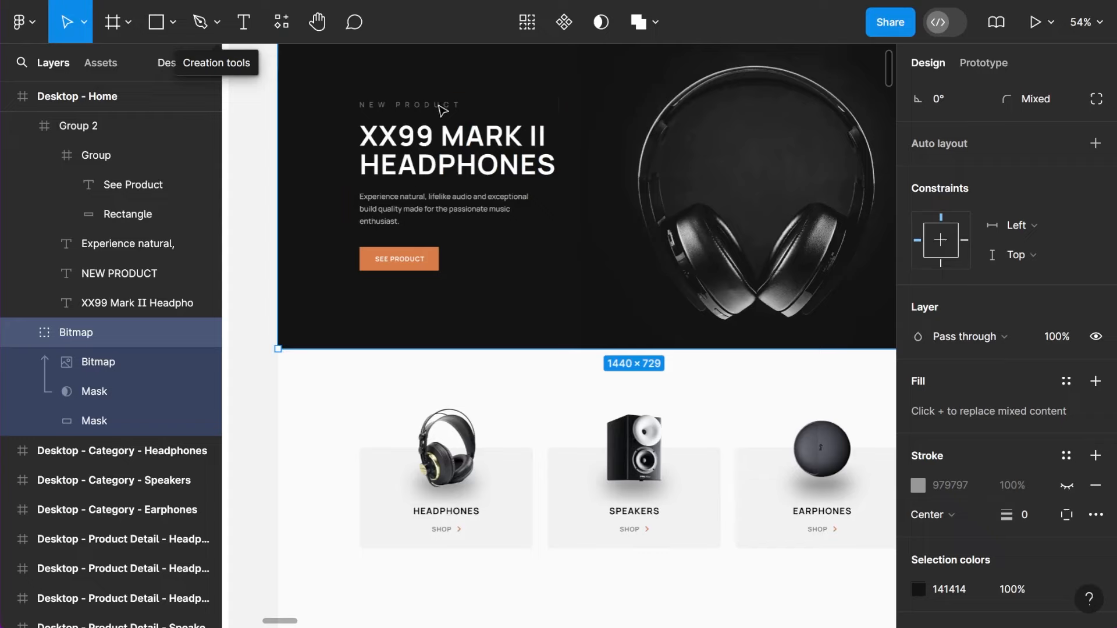
# Wrap the Hero's pre-title, headline, description and Button in one frame and give that frame a stack layout
pyautogui.scroll(1, 539, 244)
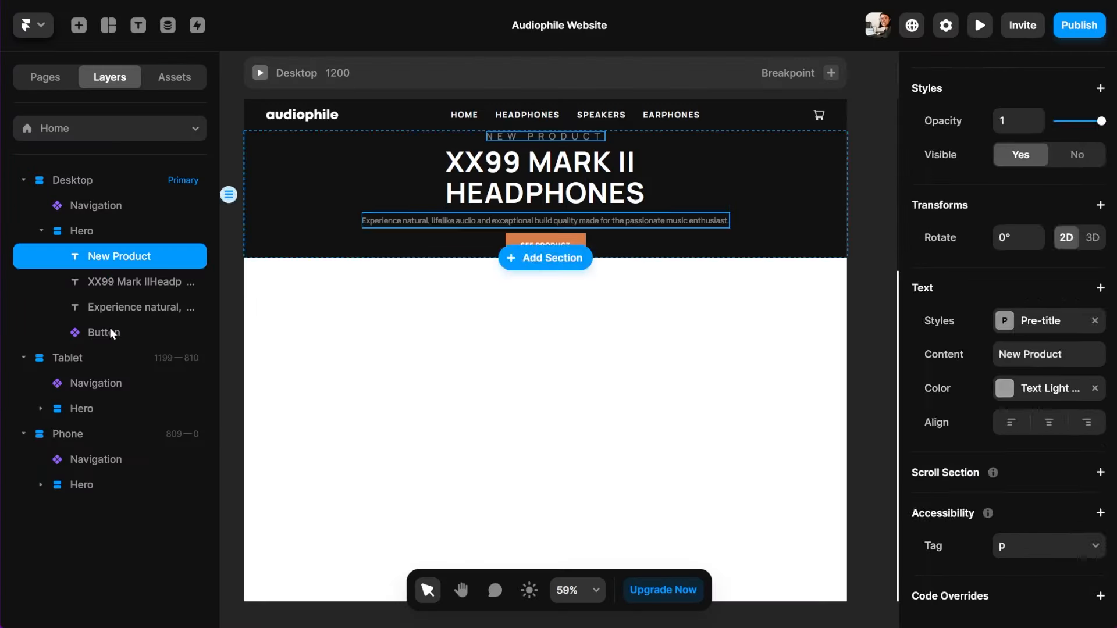
pyautogui.keyDown('shift'); pyautogui.click(110, 332); pyautogui.keyUp('shift')
pyautogui.rightClick(141, 332)
pyautogui.click(213, 569)
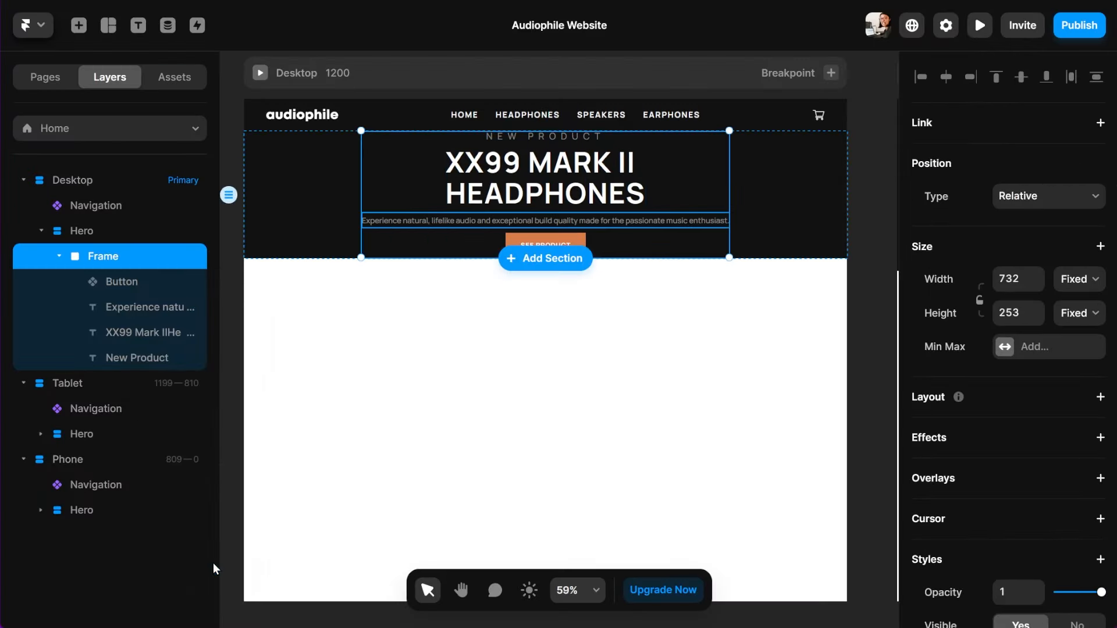
pyautogui.rightClick(87, 257)
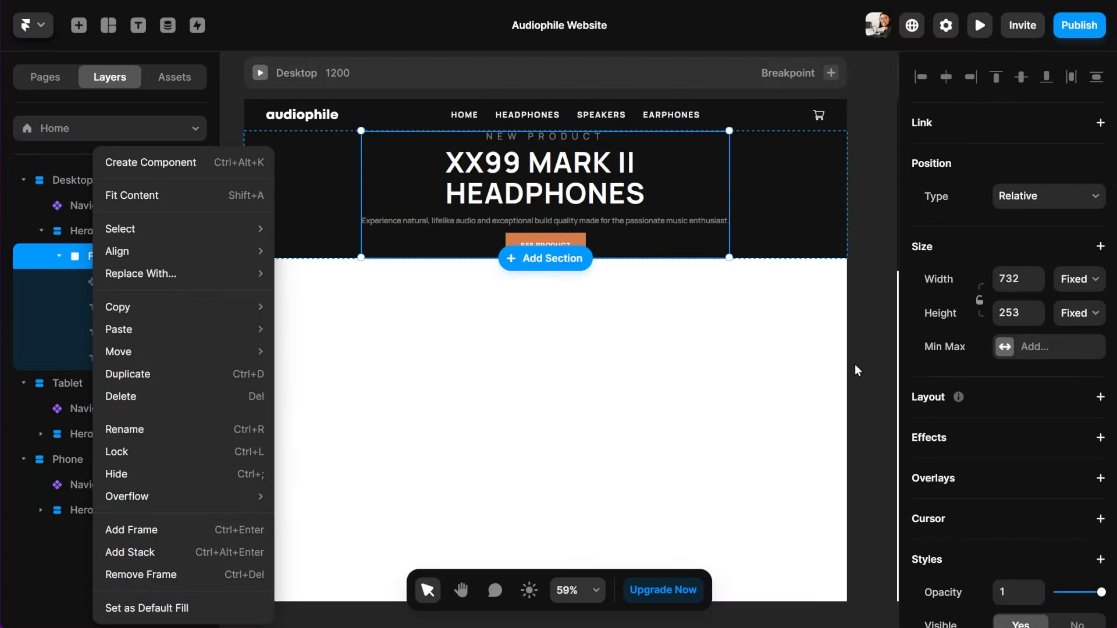
pyautogui.click(929, 399)
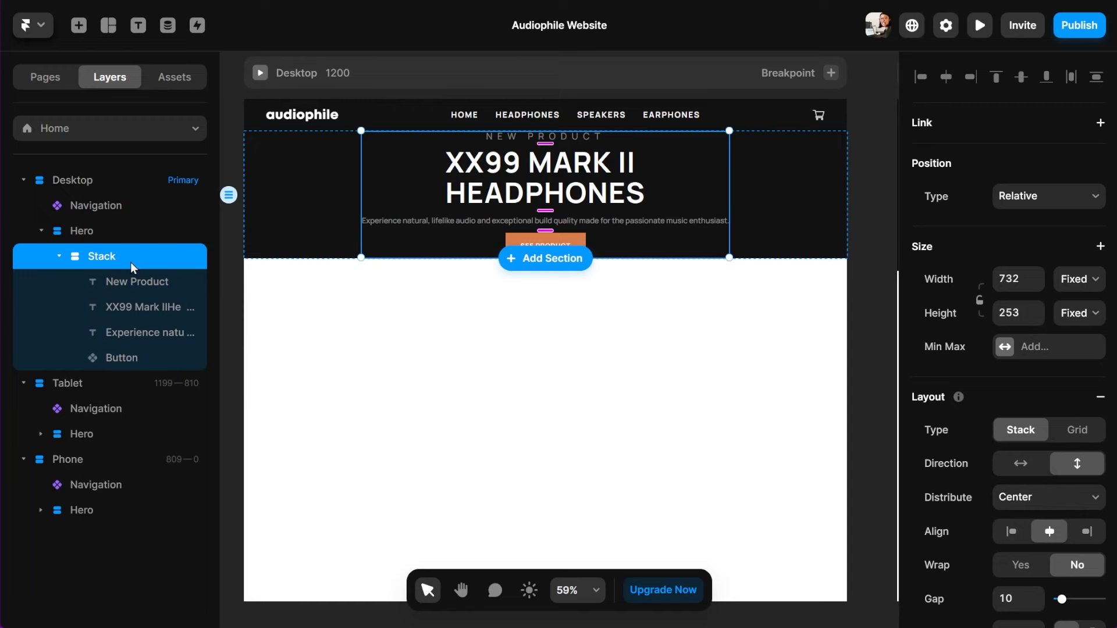
# Set the Hero stack's direction to horizontal and rename its inner stack Hero Text
pyautogui.press('Escape')
pyautogui.click(1019, 246)
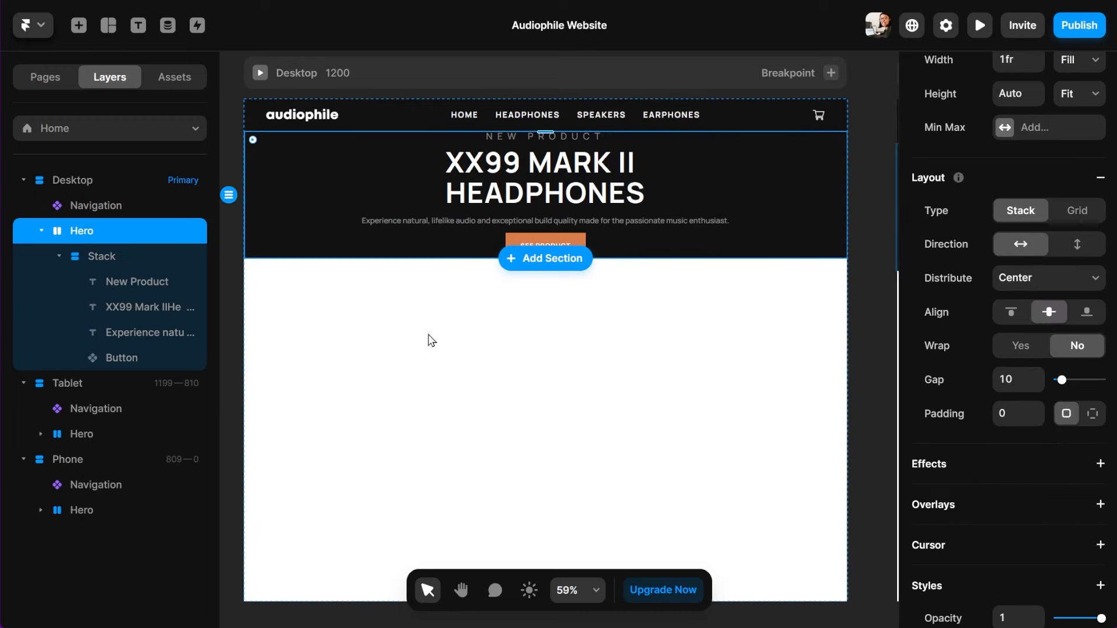
pyautogui.click(142, 257)
pyautogui.doubleClick(142, 257)
pyautogui.write('Hero Text')
pyautogui.press('Return')
# Draw a stack about 574 × 296 below the hero, nest it in Hero after Hero Text and rename it Hero Image
pyautogui.press('f')
pyautogui.moveTo(406, 259); pyautogui.dragTo(691, 404)
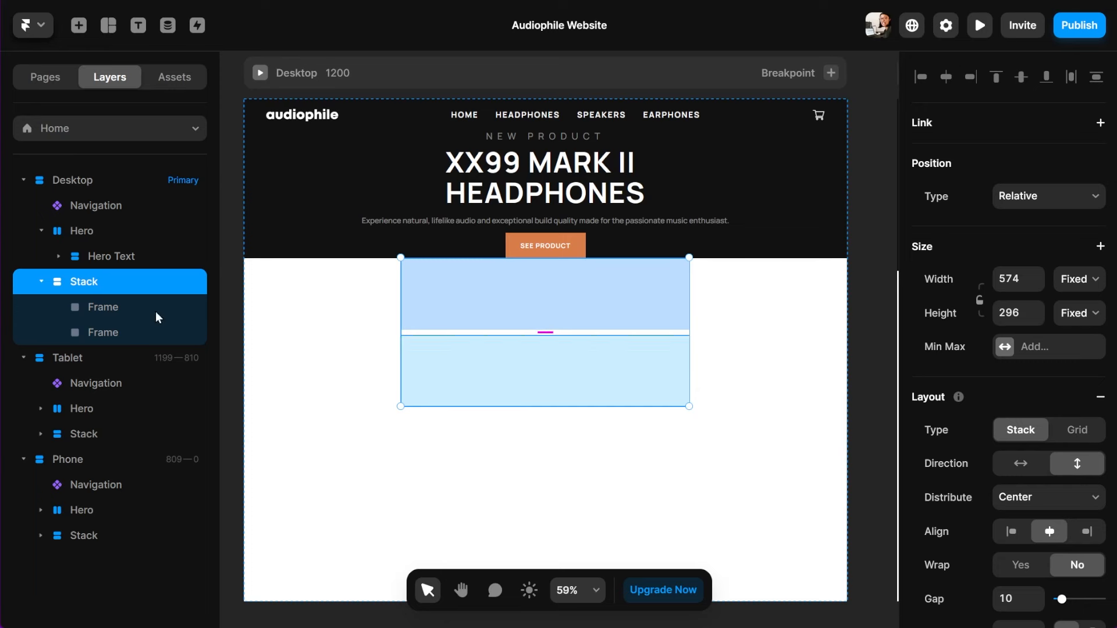
pyautogui.click(72, 232)
pyautogui.moveTo(72, 285); pyautogui.dragTo(92, 267)
pyautogui.doubleClick(113, 281)
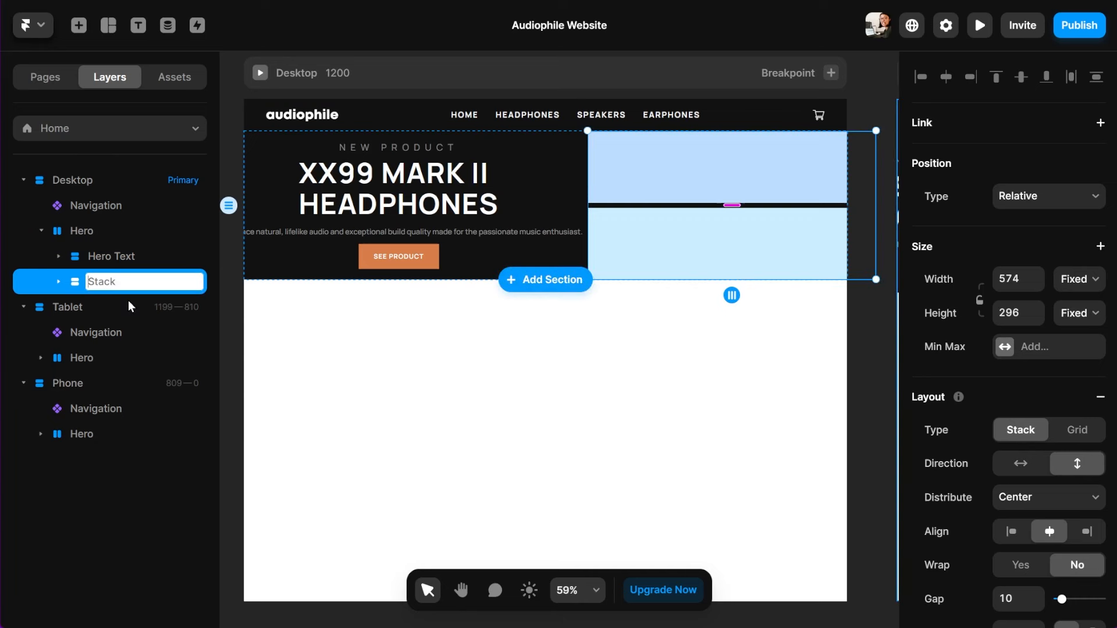
pyautogui.write('Hero Image')
pyautogui.press('Return')
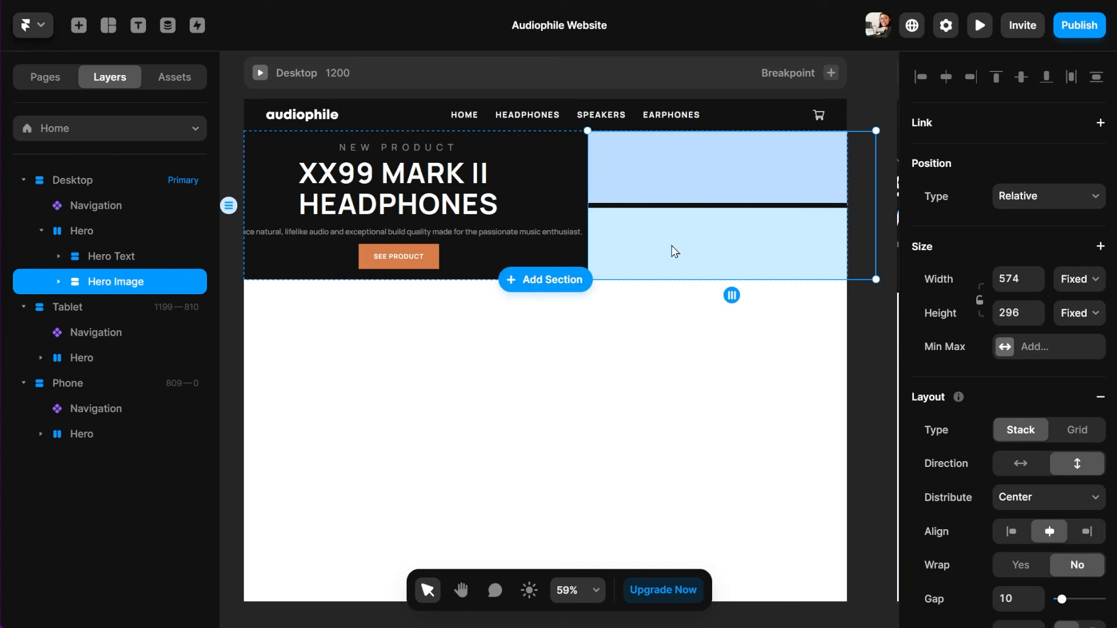
# Delete the second placeholder frame inside the Hero Image stack
pyautogui.click(58, 281)
pyautogui.click(138, 336)
pyautogui.press('Delete')
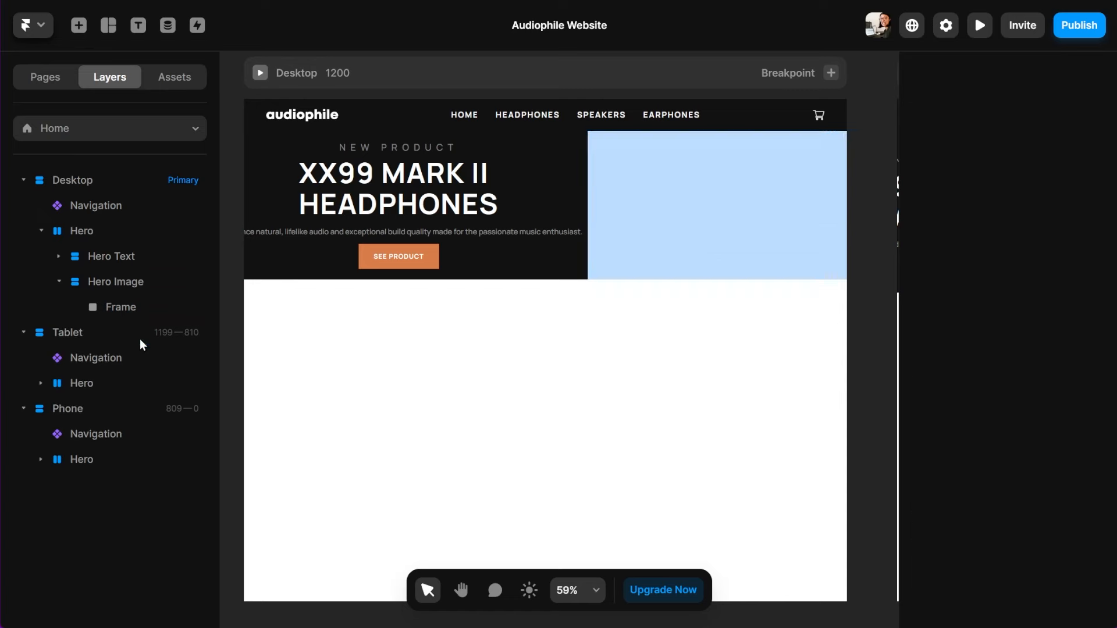
# Import image-hero.jpg from the desktop assets folder into the Home page's Desktop breakpoint
pyautogui.click(202, 312)
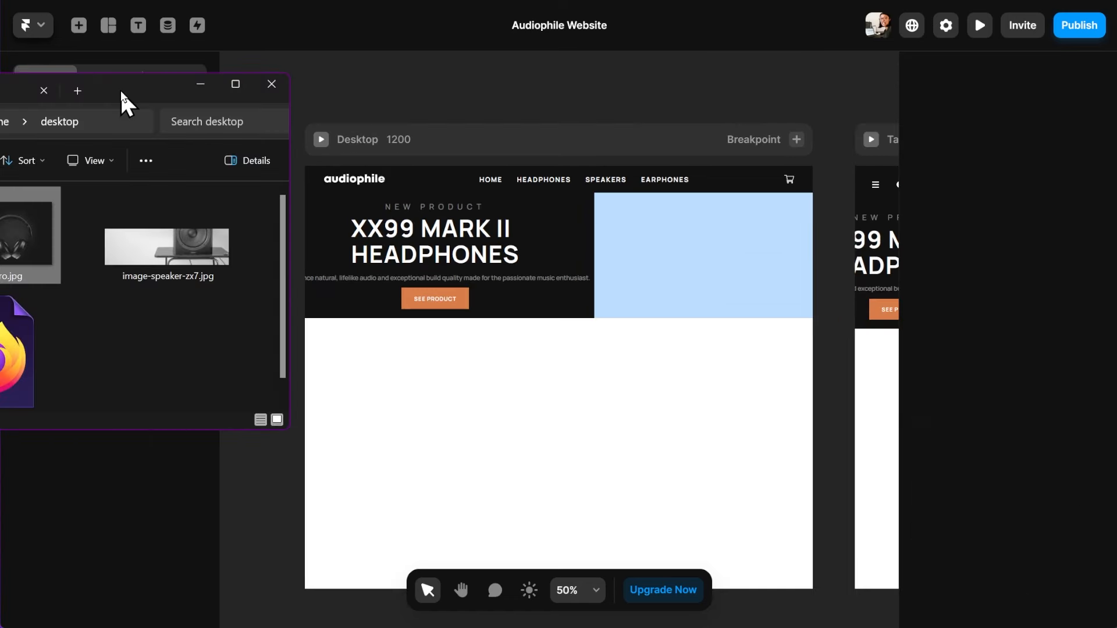
pyautogui.moveTo(119, 105); pyautogui.dragTo(291, 130)
pyautogui.moveTo(158, 256); pyautogui.dragTo(678, 254)
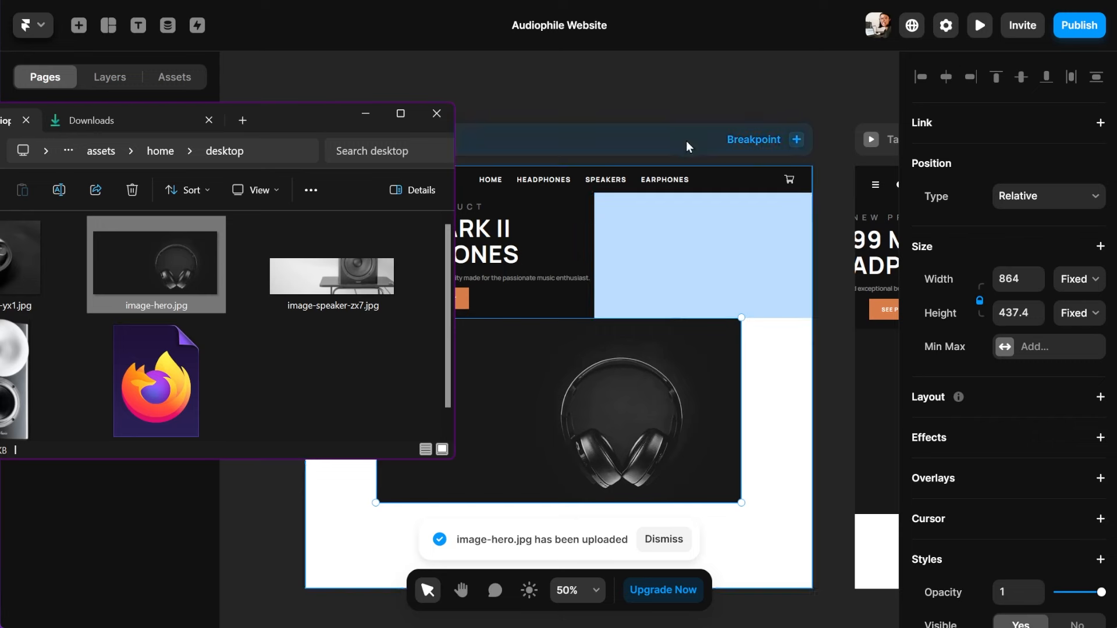
pyautogui.click(686, 0)
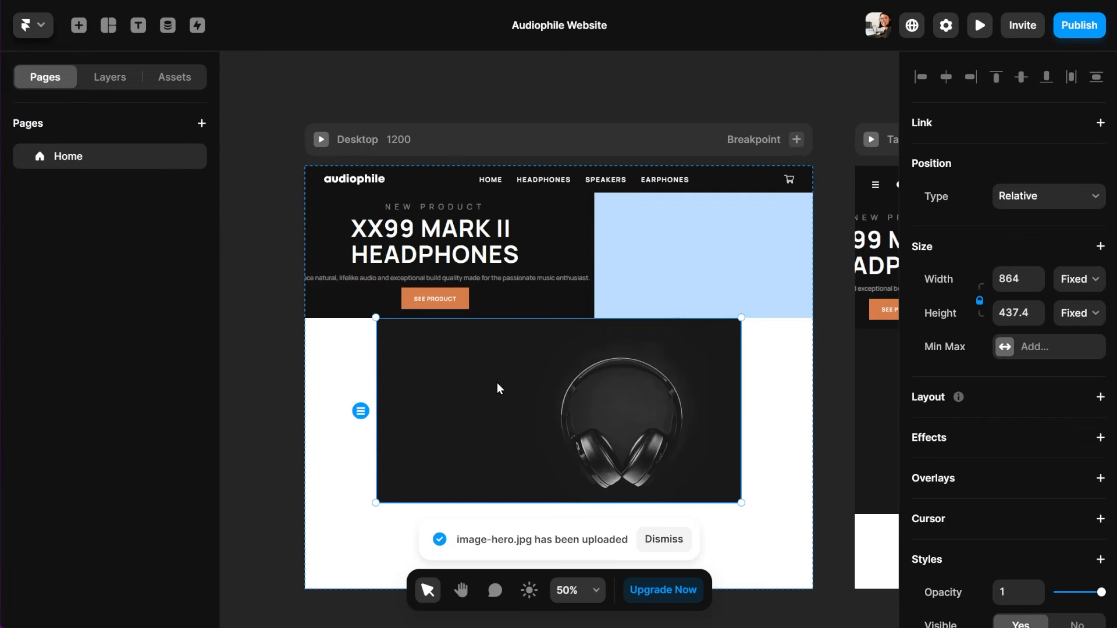
# Move the image_hero layer into the Hero Image stack inside Hero
pyautogui.click(110, 77)
pyautogui.click(41, 231)
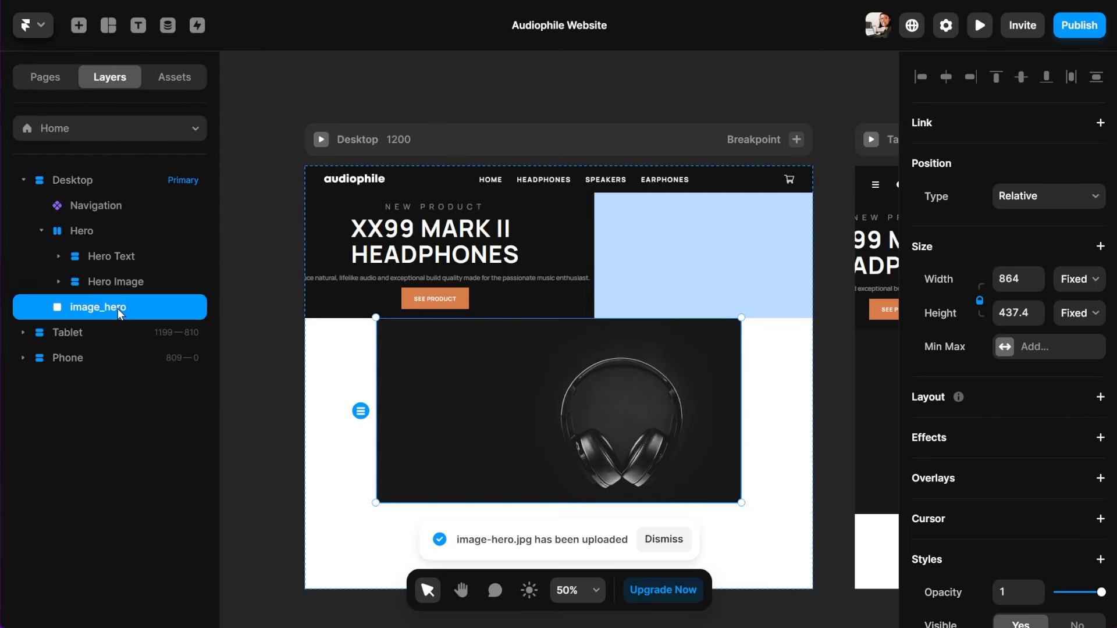
pyautogui.click(59, 282)
pyautogui.moveTo(86, 332); pyautogui.dragTo(111, 305)
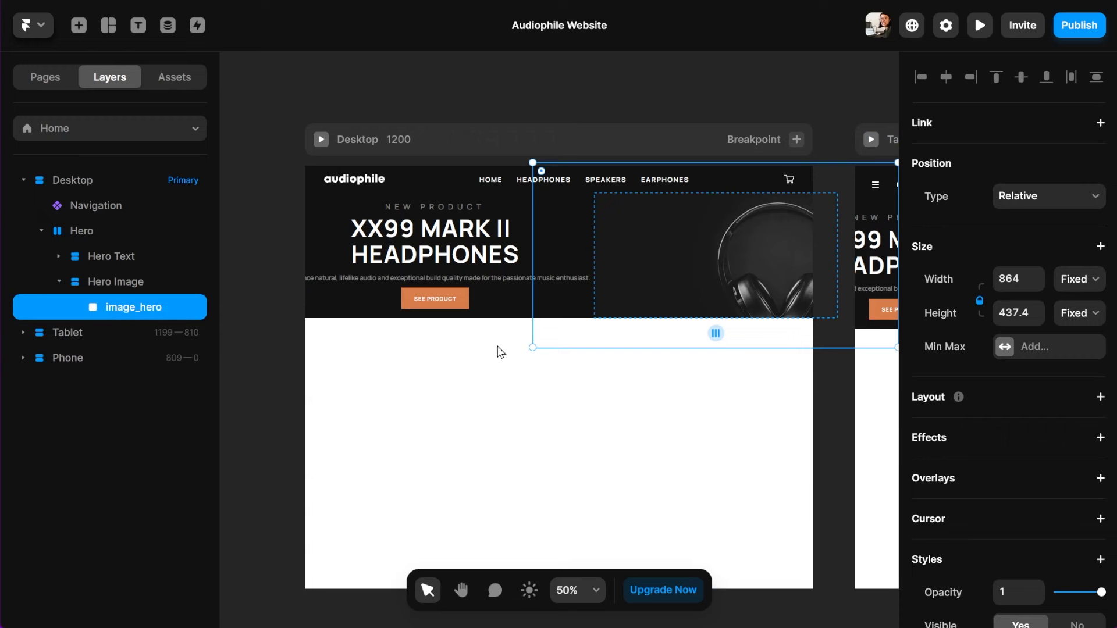
# Set the image_hero layer's position type to Absolute and stretch it across the full width of Hero
pyautogui.click(110, 288)
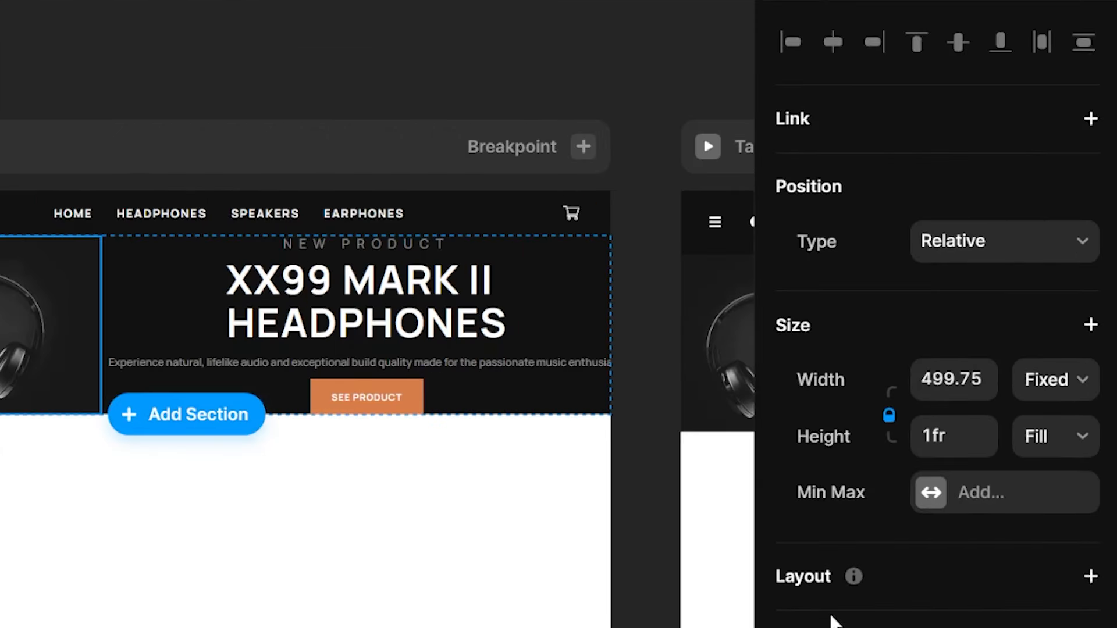
pyautogui.click(965, 269)
pyautogui.click(983, 286)
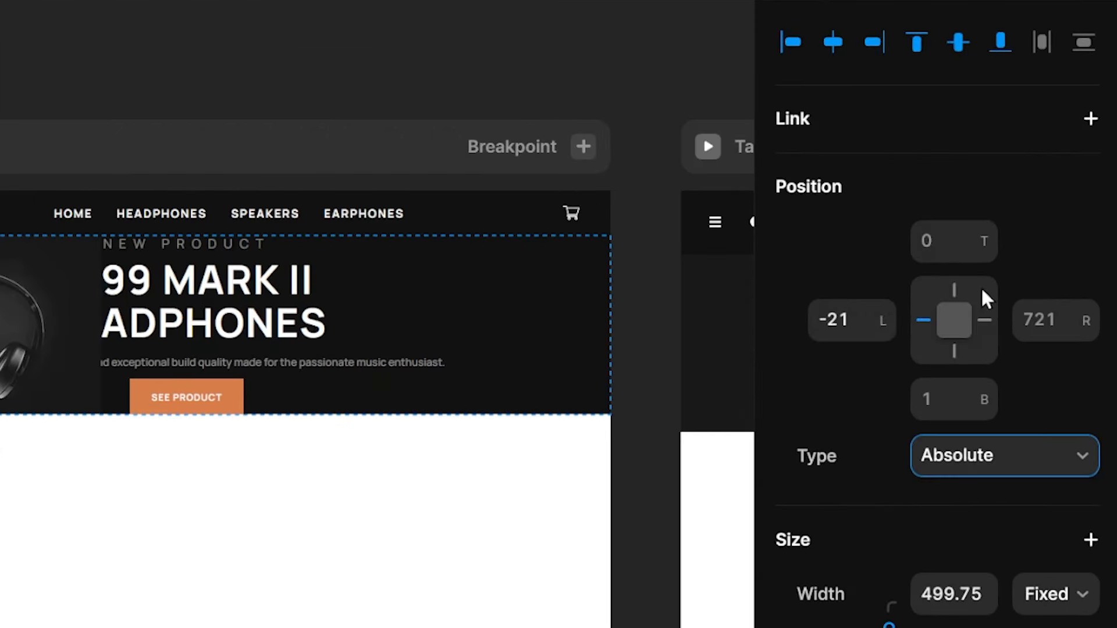
pyautogui.click(1042, 593)
pyautogui.click(1080, 454)
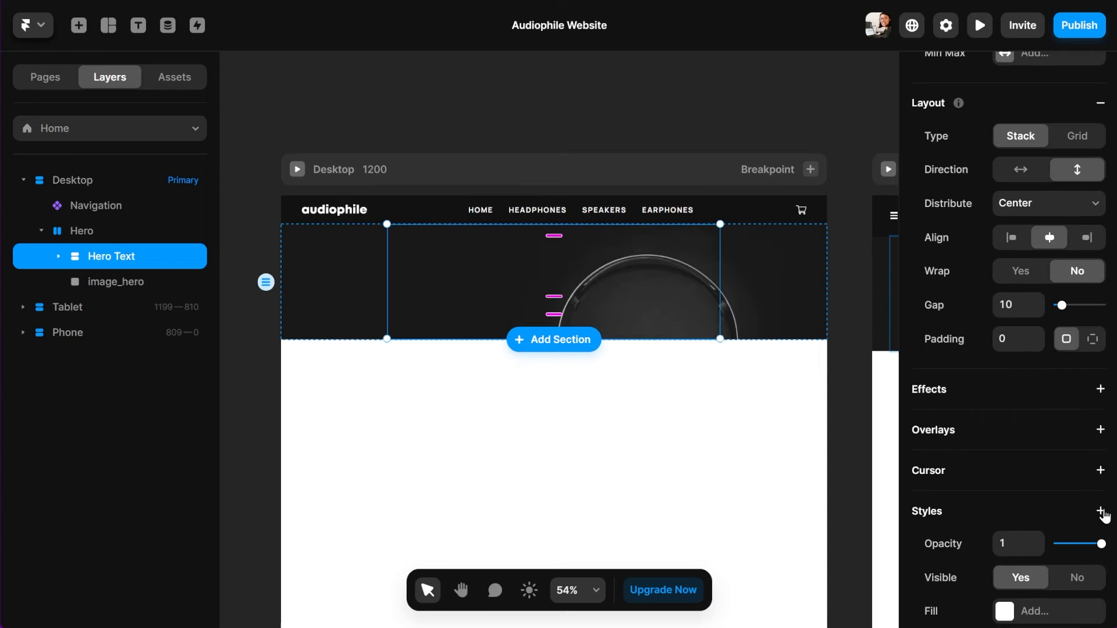
# Add a Z Index to the Hero Text stack to bring it in front of the hero image
pyautogui.click(1101, 511)
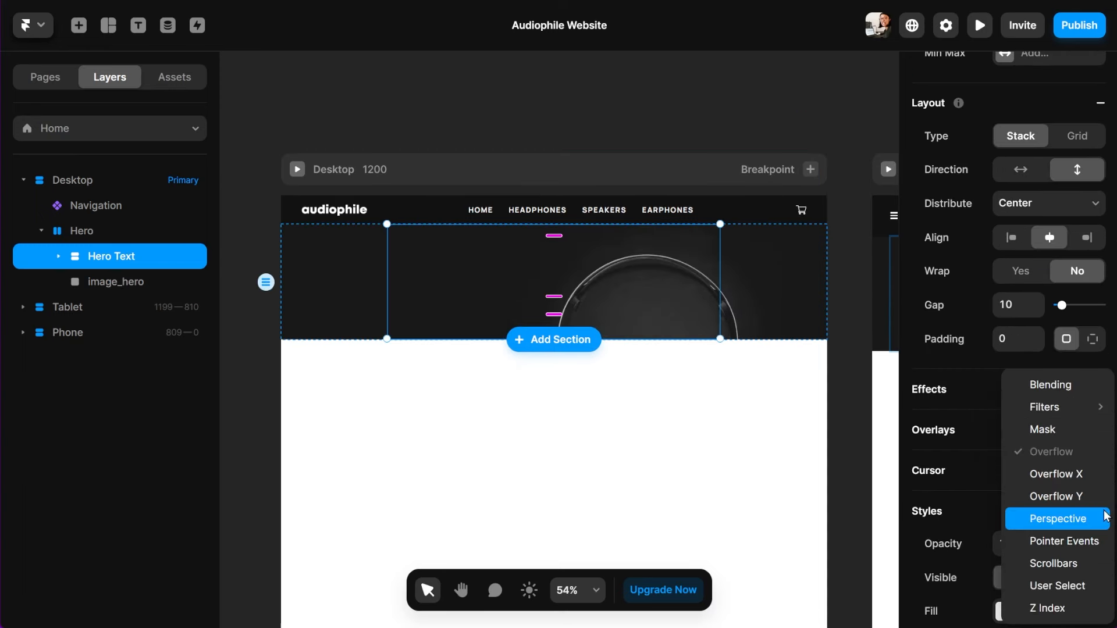
pyautogui.click(1050, 608)
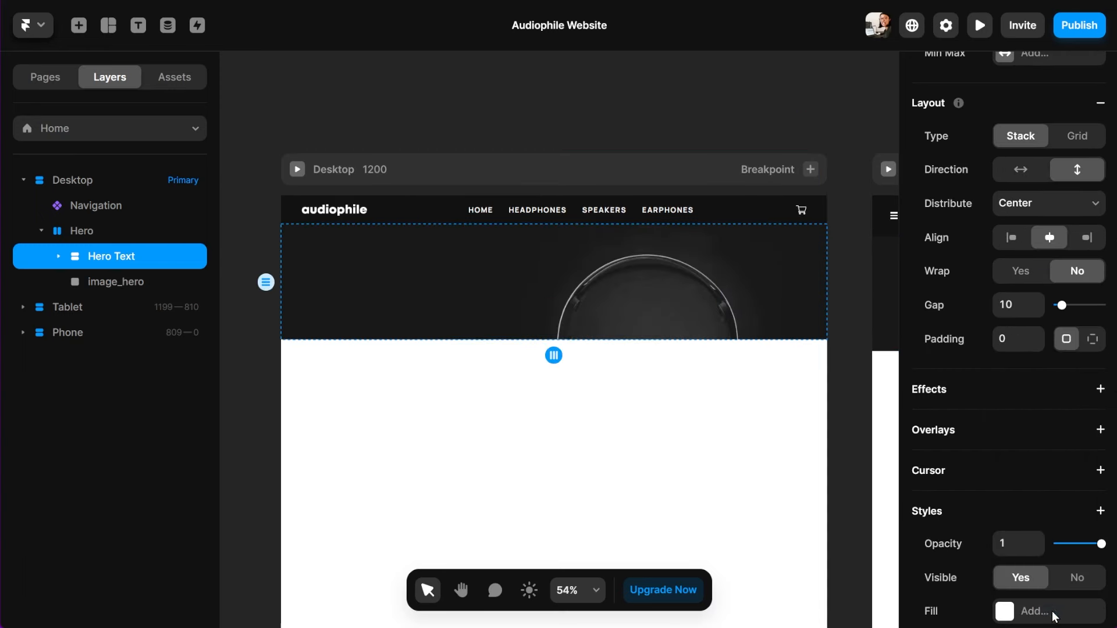
pyautogui.scroll(-6, 1048, 582)
pyautogui.click(1038, 412)
# Set the Hero Text stack's distribution to Start and align its contents to the left
pyautogui.scroll(8, 1040, 415)
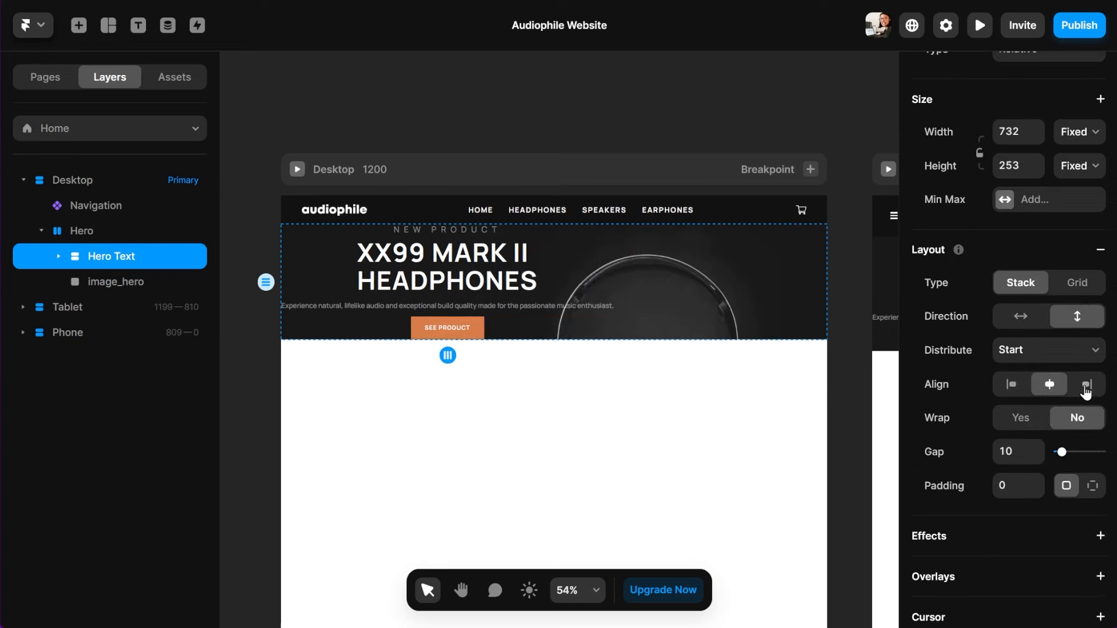
pyautogui.click(1087, 384)
pyautogui.click(1048, 385)
pyautogui.click(1012, 386)
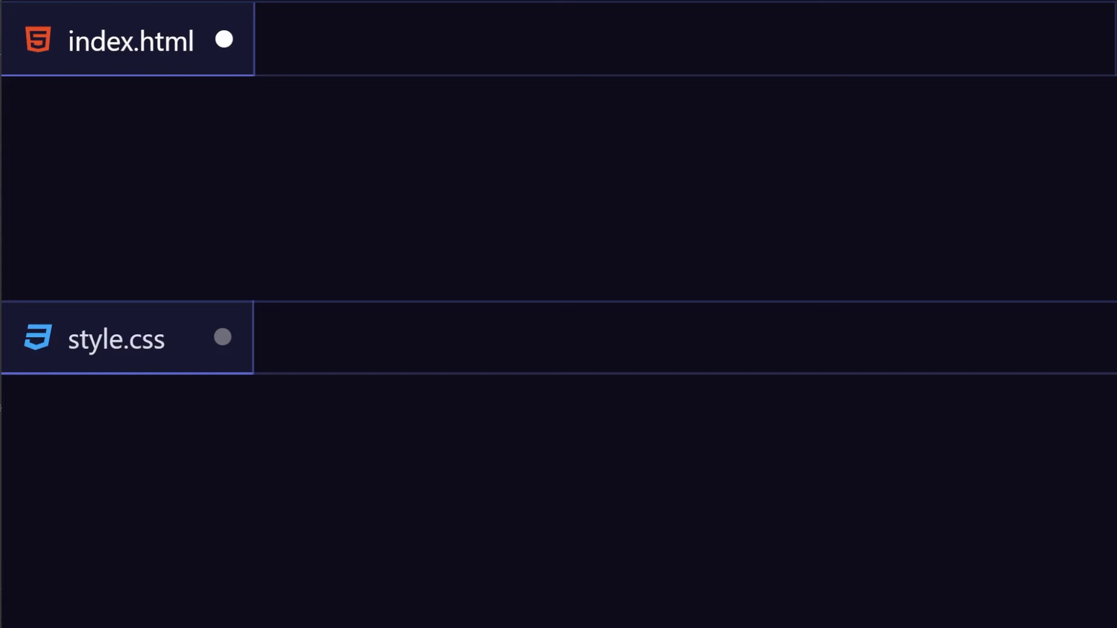
# Switch to the code editor and add a bg-dark section to index.html containing a hero-wrapper div with the text "Hero Content"
pyautogui.write('section.bg-dark')
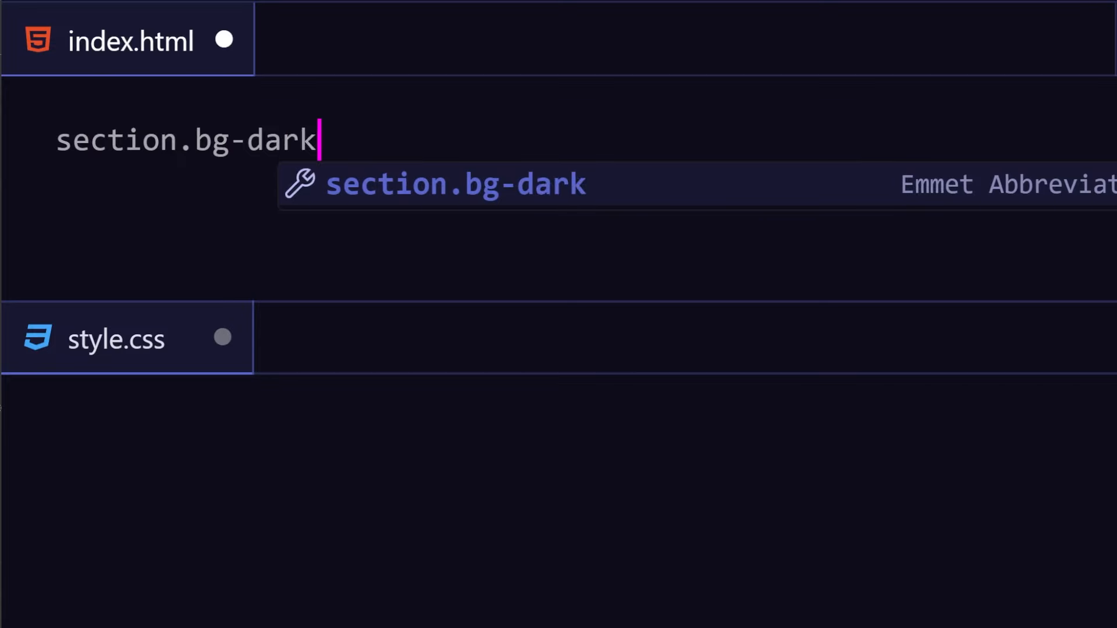
pyautogui.press('Tab')
pyautogui.write('.hero-')
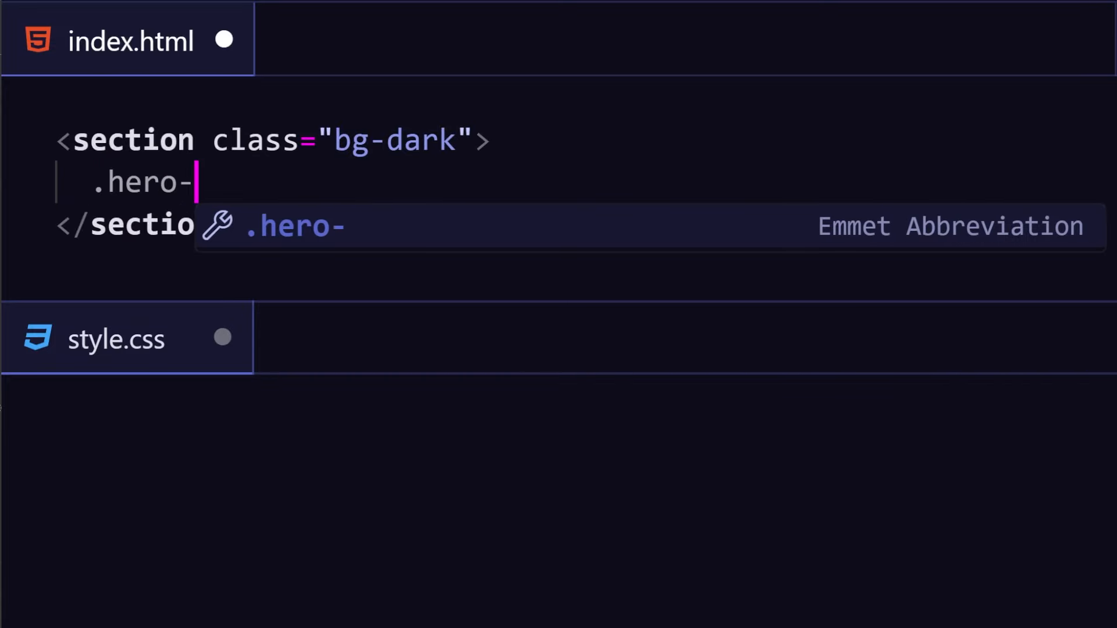
pyautogui.write('wrapper')
pyautogui.press('Tab')
pyautogui.write('Hero Co')
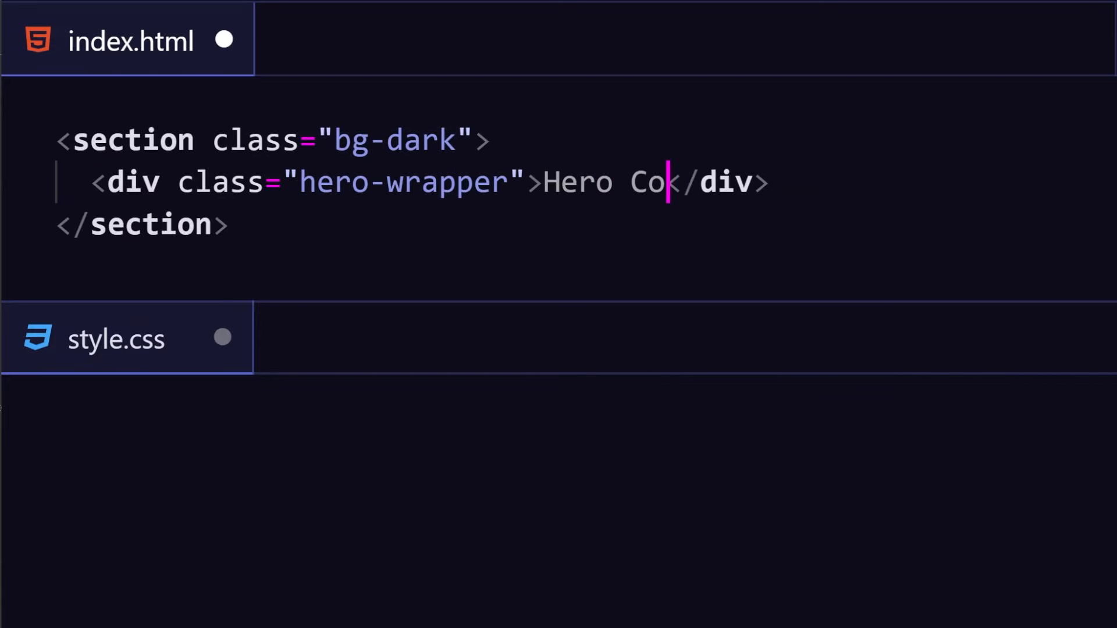
pyautogui.write('ntent')
# Add a .hero-wrapper rule to style.css with max-width 1110px and margin-inline auto
pyautogui.click(109, 452)
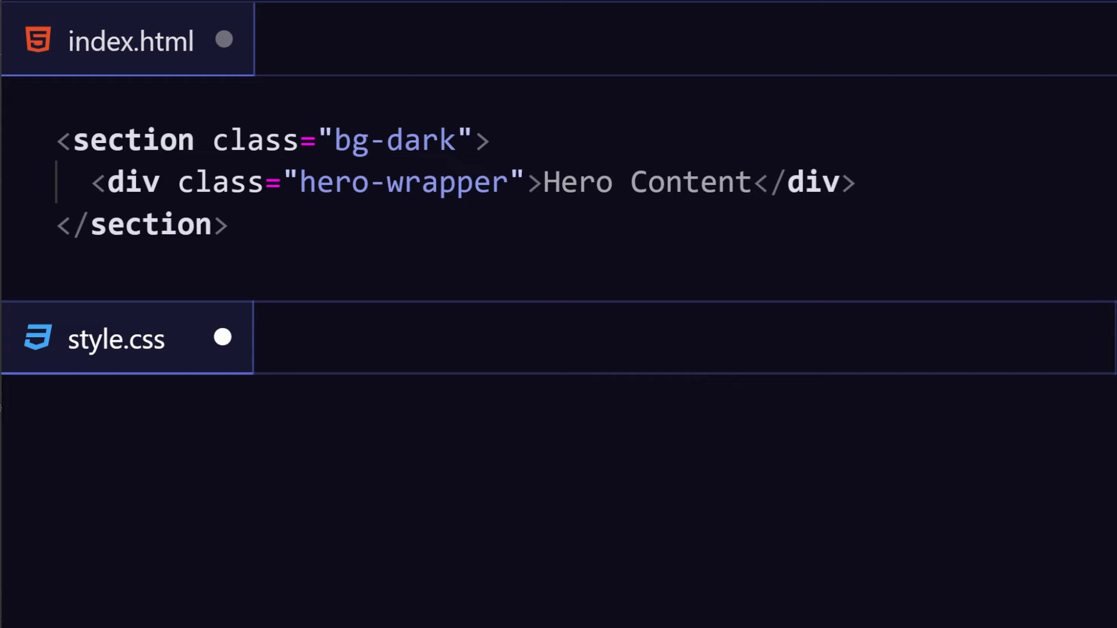
pyautogui.write('.hero-wrap')
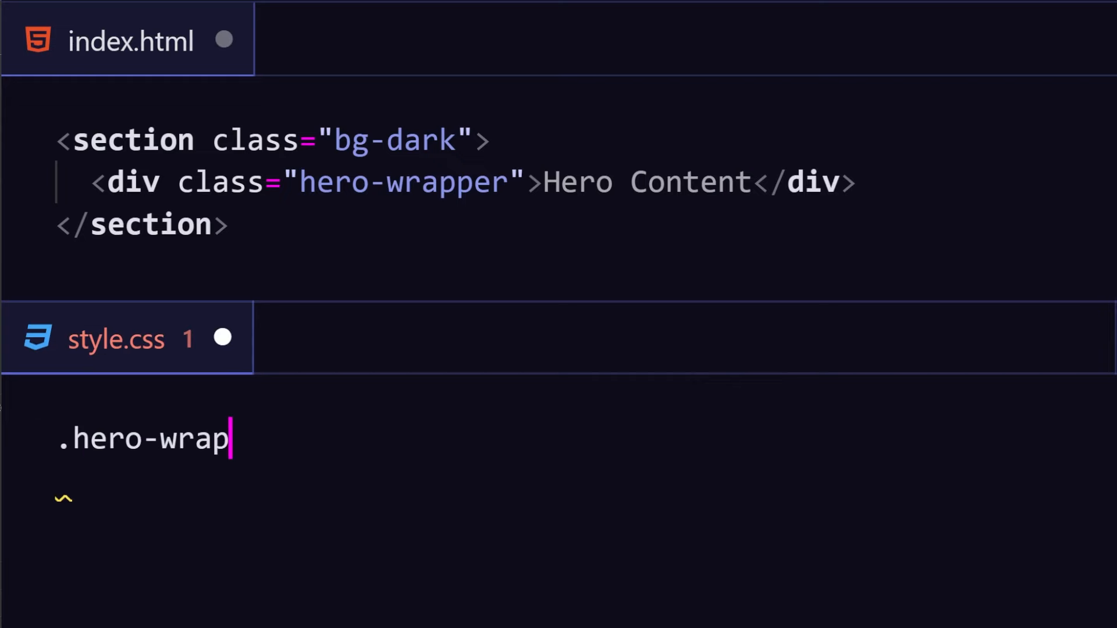
pyautogui.write('per {')
pyautogui.press('Return')
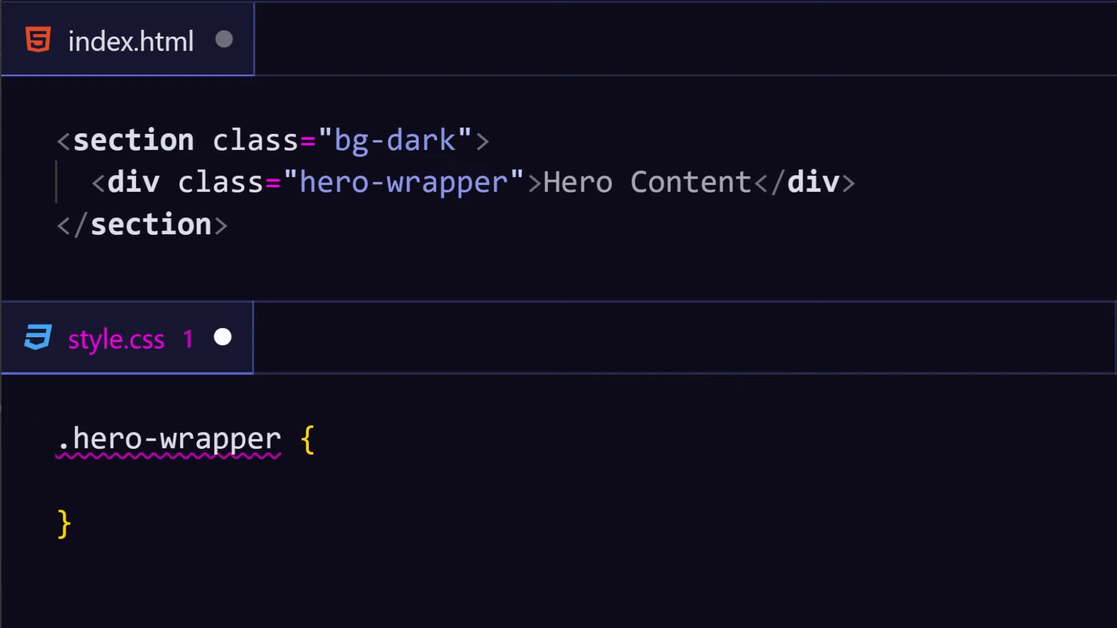
pyautogui.write('max-width:')
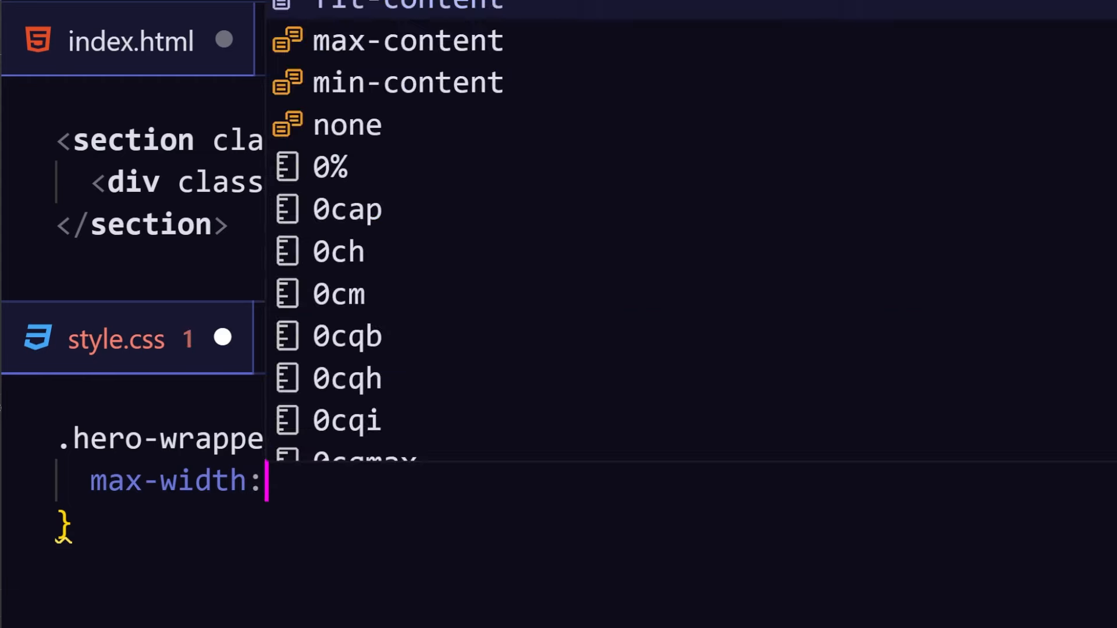
pyautogui.write(' 1110px;')
pyautogui.press('Return')
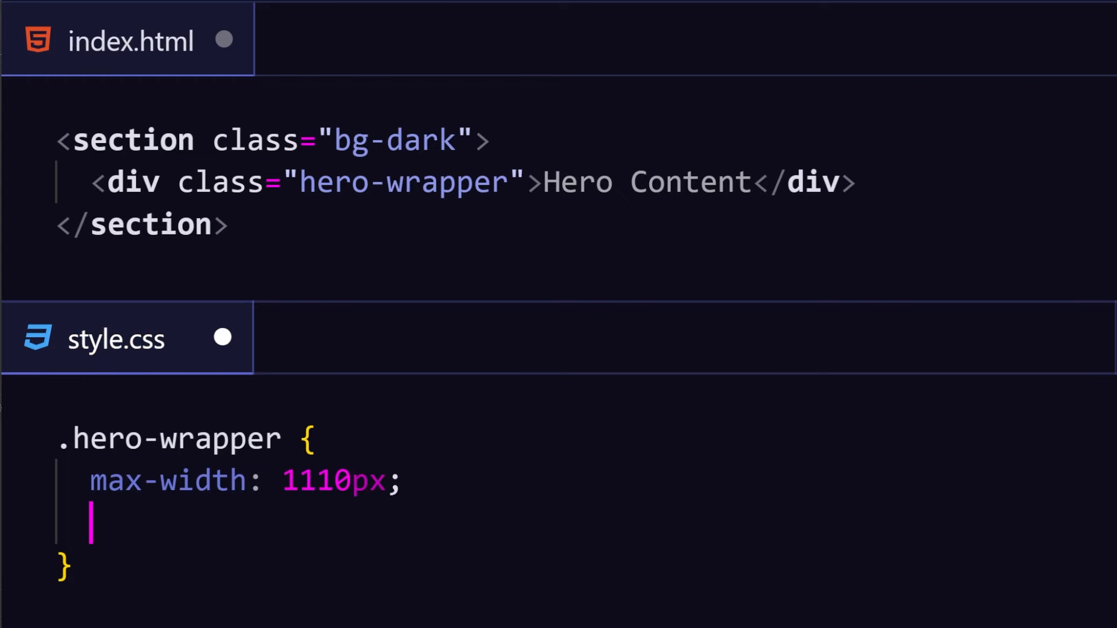
pyautogui.write('margin-inline: a')
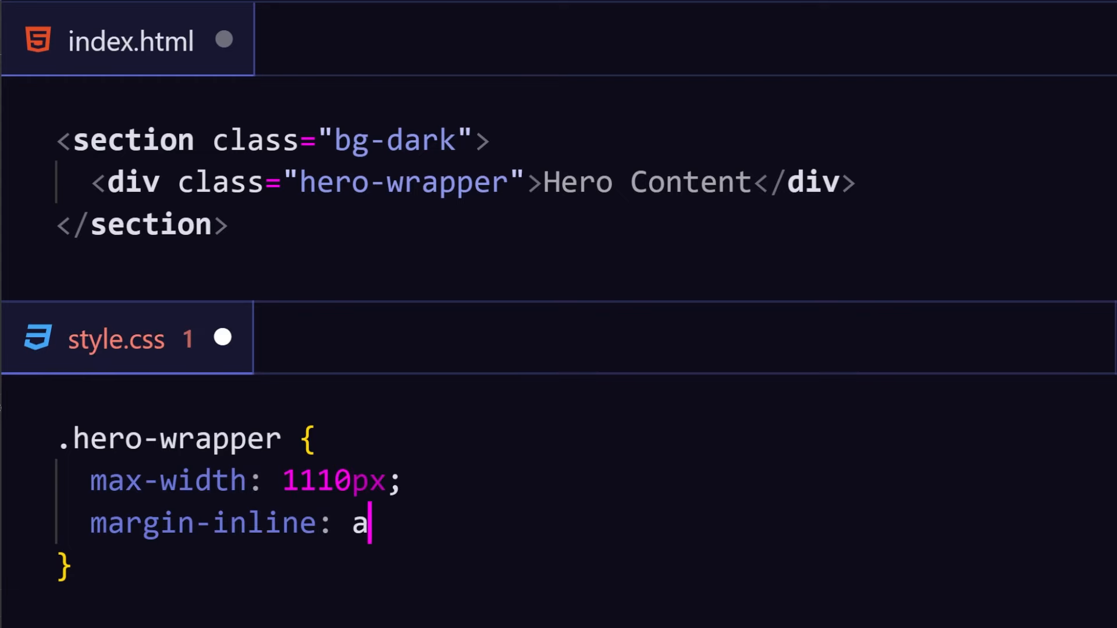
pyautogui.write('uto;')
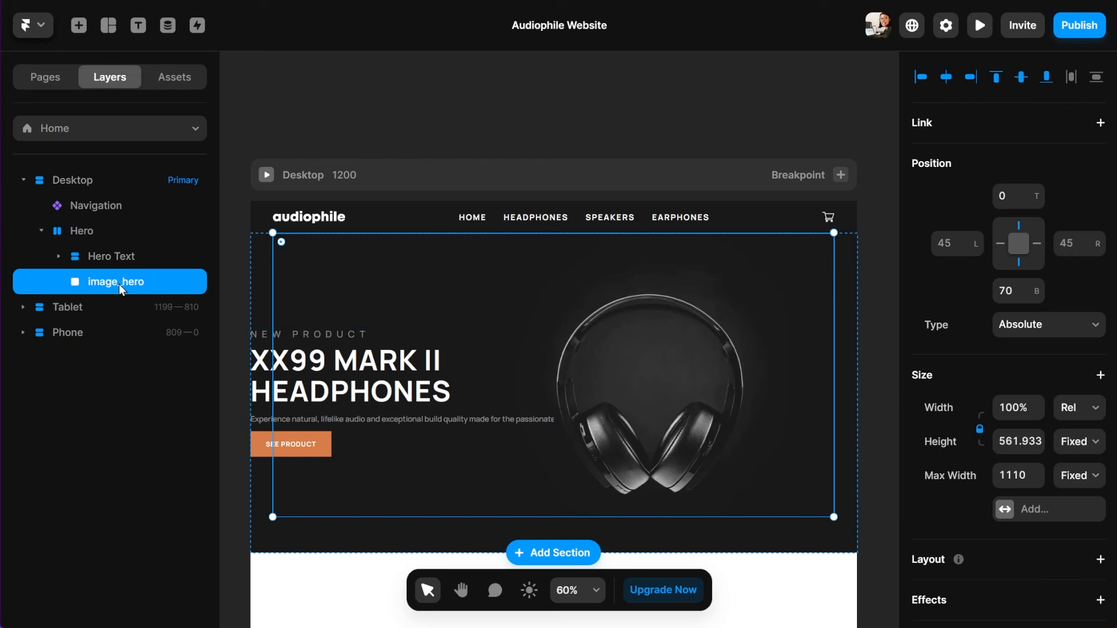
# Switch to Framer, wrap the desktop image_hero layer in a stack and rename that stack Hero Wrapper
pyautogui.rightClick(119, 284)
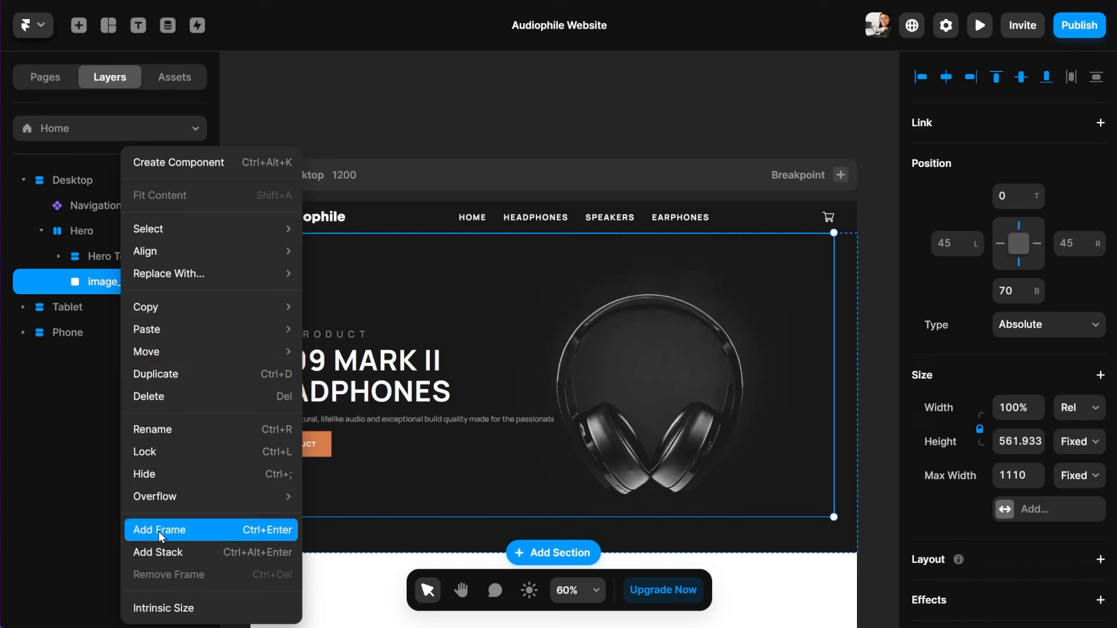
pyautogui.click(187, 551)
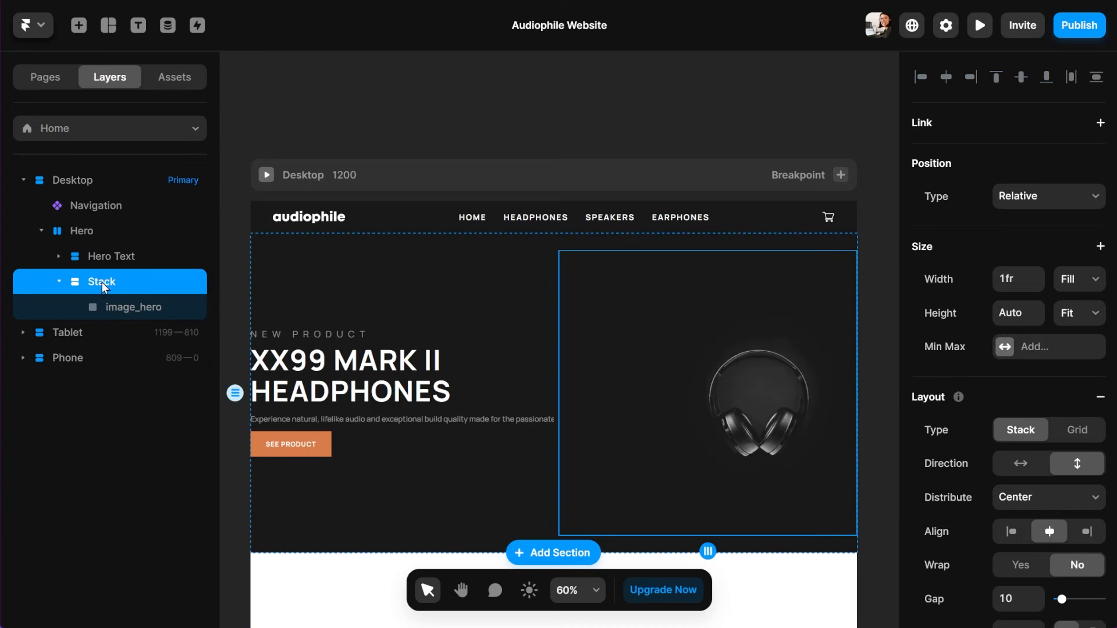
pyautogui.doubleClick(102, 282)
pyautogui.write('Hero Wrapper')
# Add a fixed maximum width of 1110 to the Hero Wrapper stack
pyautogui.click(1035, 347)
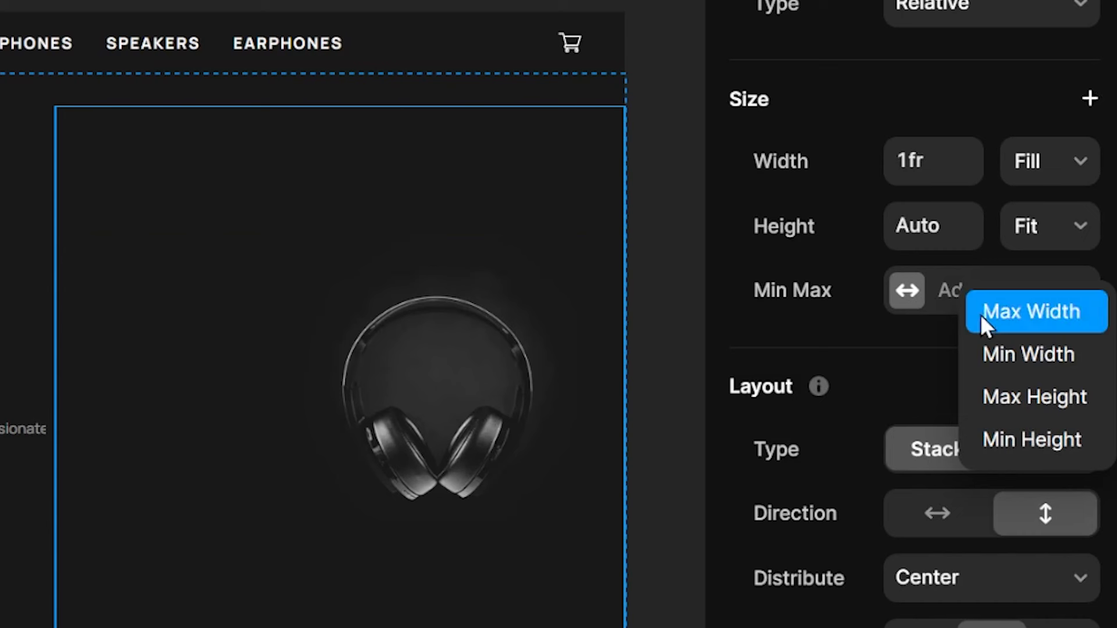
pyautogui.click(1067, 359)
pyautogui.click(1074, 346)
pyautogui.click(1067, 393)
pyautogui.click(1017, 348)
pyautogui.write('1110')
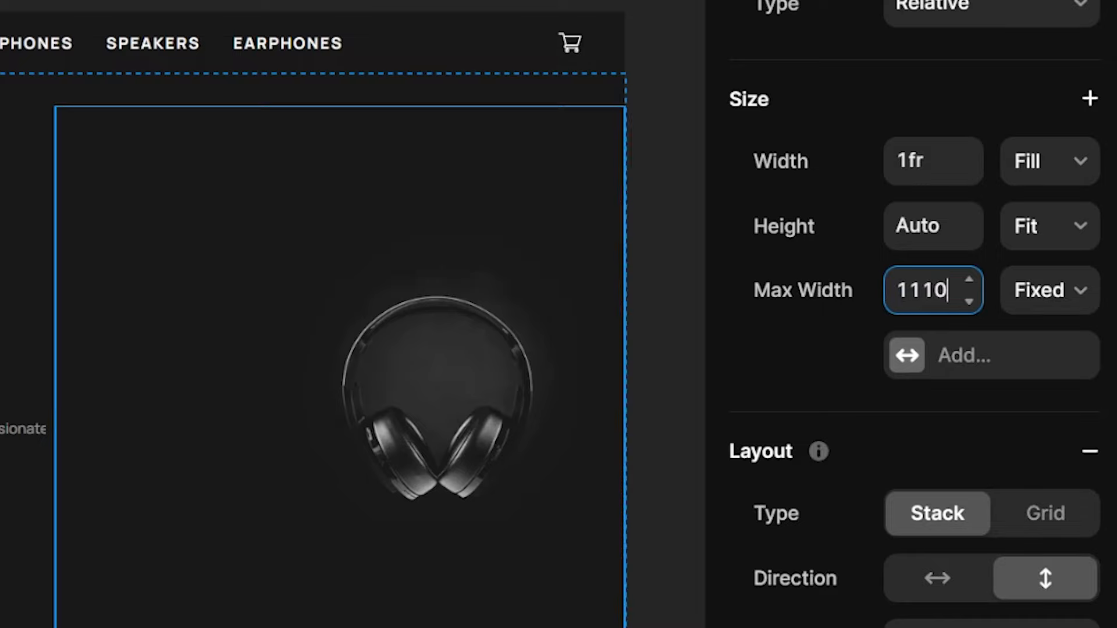
# Move the Hero Text stack into Hero Wrapper and center the wrapper within the Hero section
pyautogui.moveTo(112, 266); pyautogui.dragTo(120, 298)
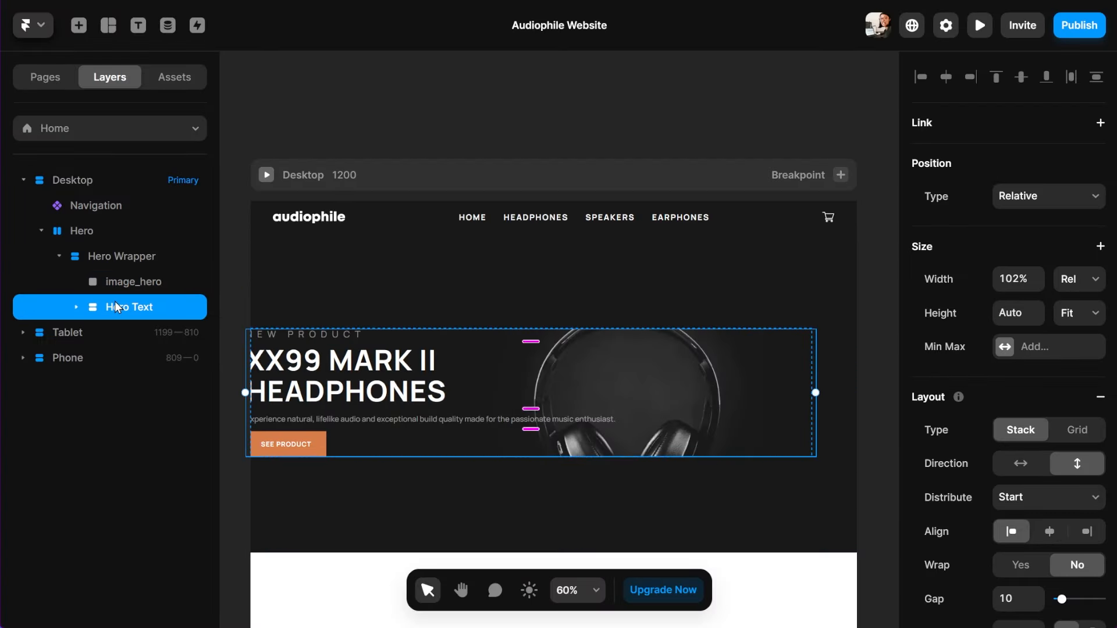
pyautogui.click(121, 282)
pyautogui.click(121, 256)
pyautogui.scroll(-3, 965, 411)
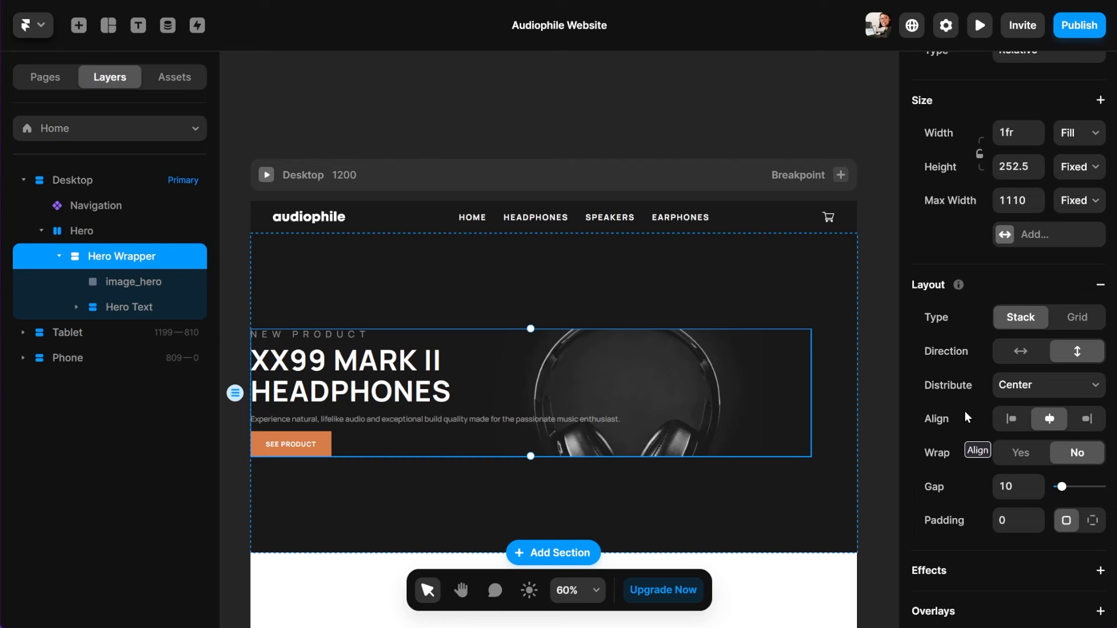
pyautogui.click(1043, 417)
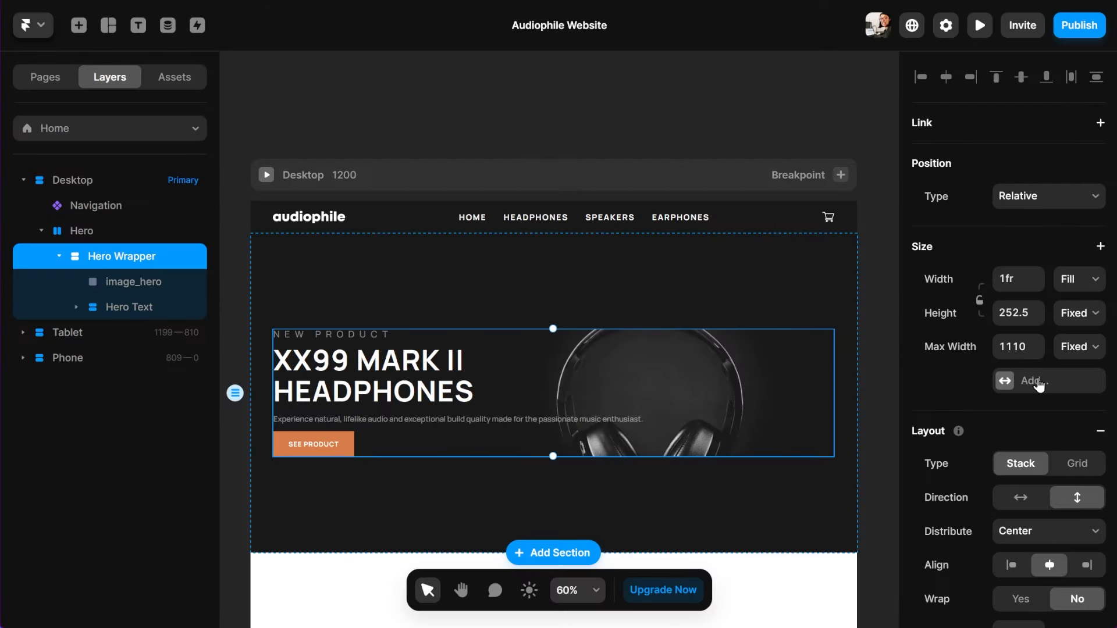
# Set Hero Wrapper's height to Fit Content and give it a minimum height of 630
pyautogui.click(1039, 382)
pyautogui.click(1081, 313)
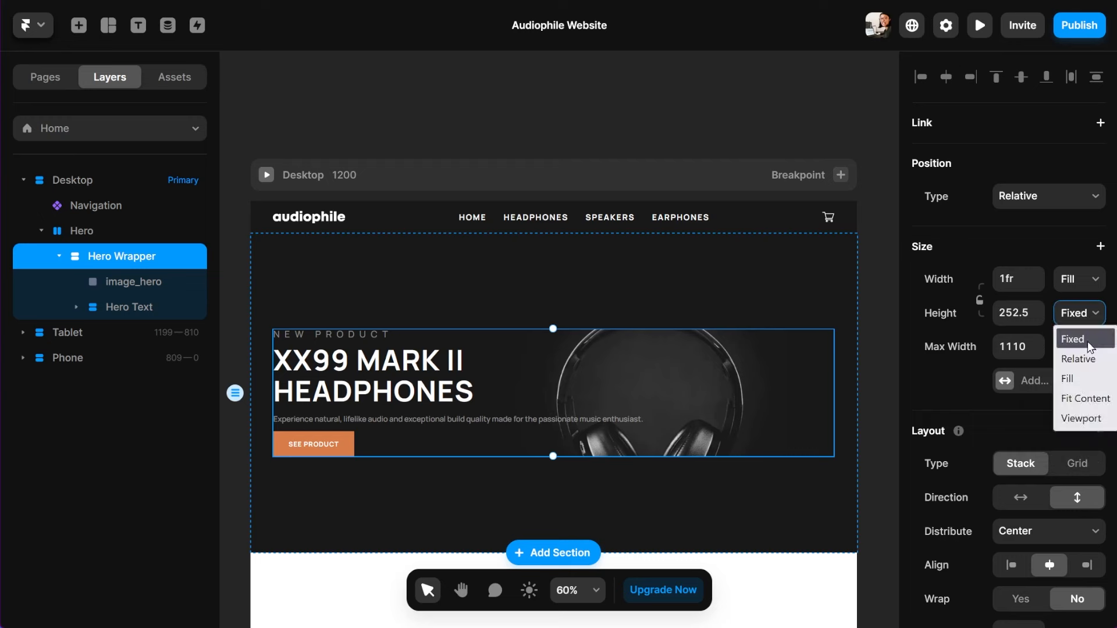
pyautogui.click(1078, 399)
pyautogui.click(1052, 387)
pyautogui.click(1063, 444)
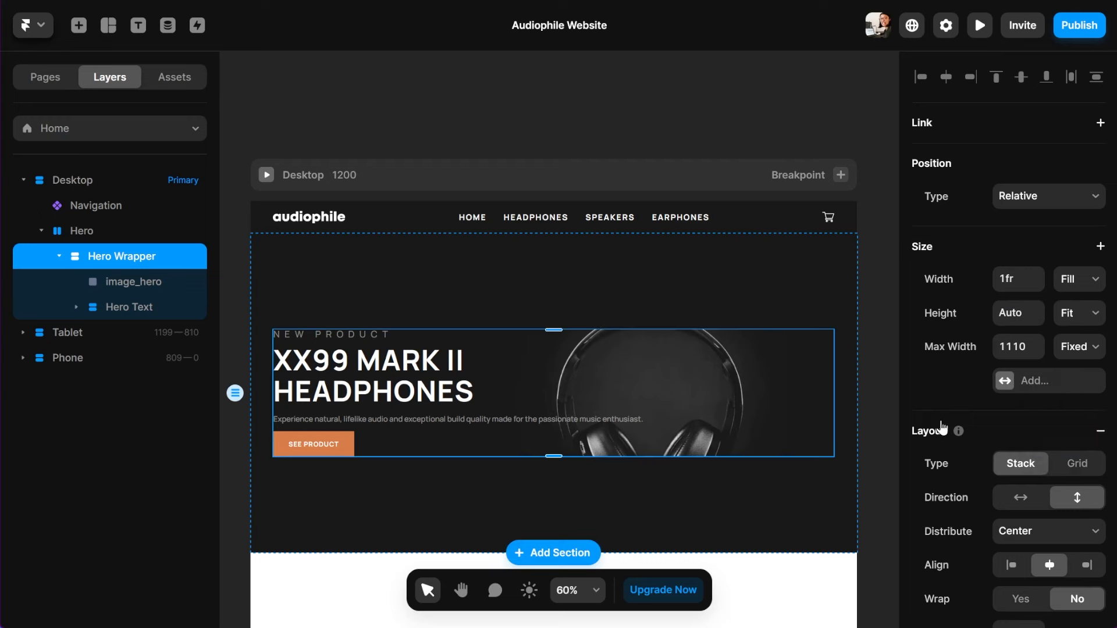
pyautogui.write('630')
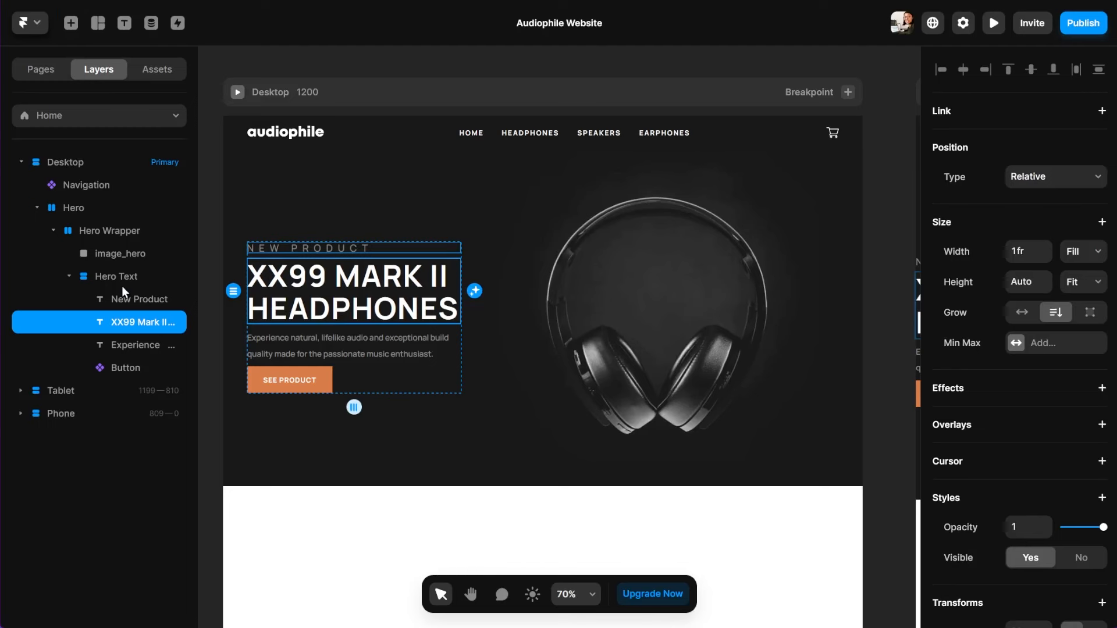
# Set the gap between the items in the Hero Text stack to 24
pyautogui.click(116, 279)
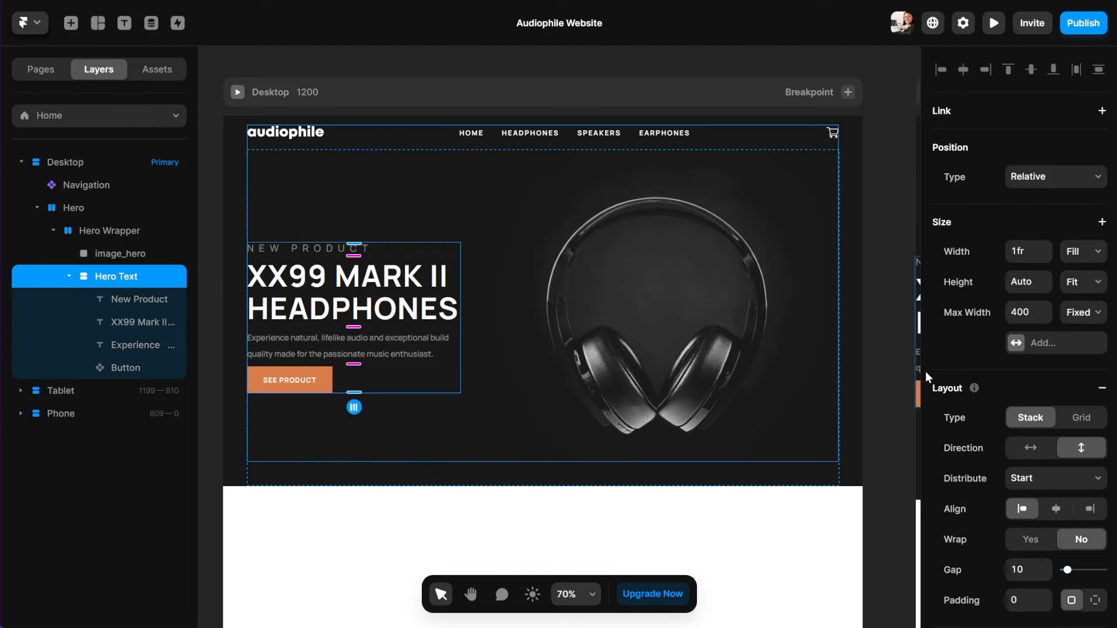
pyautogui.scroll(-3, 985, 444)
pyautogui.moveTo(1062, 447); pyautogui.dragTo(1062, 452)
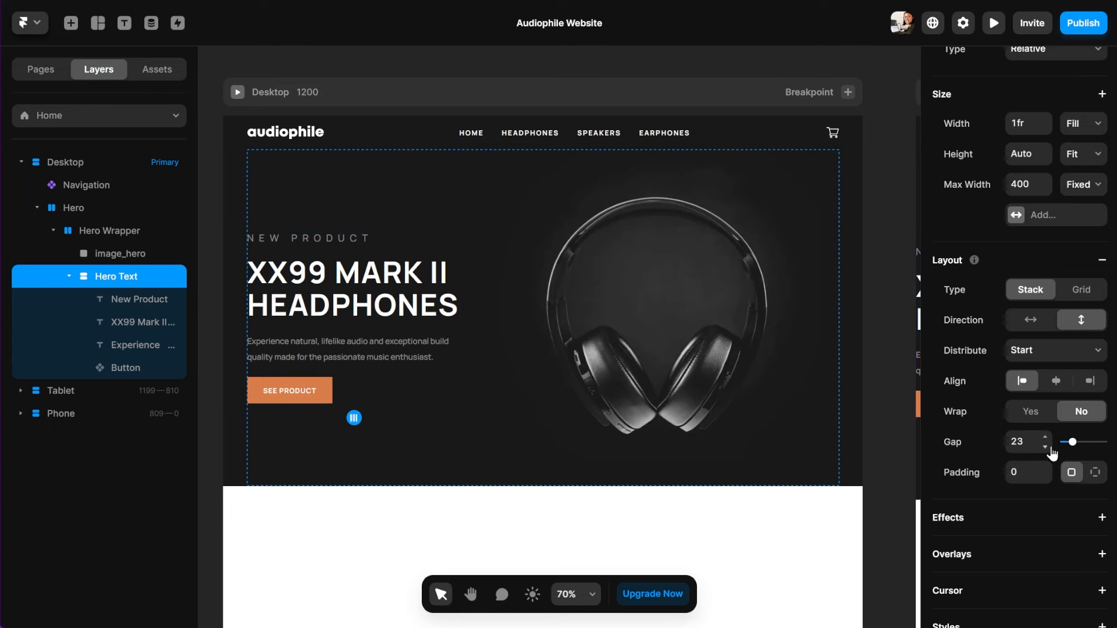
pyautogui.click(1045, 440)
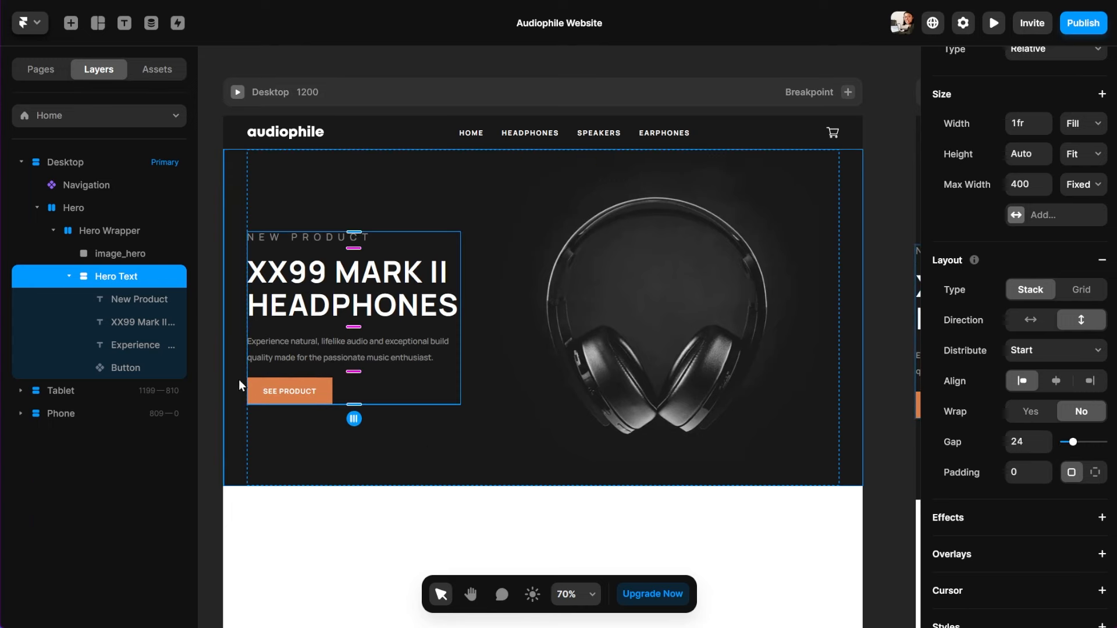
# Compare the hero paragraph with the Figma design and wrap it in a frame with a vertical stack layout in Framer
pyautogui.click(288, 355)
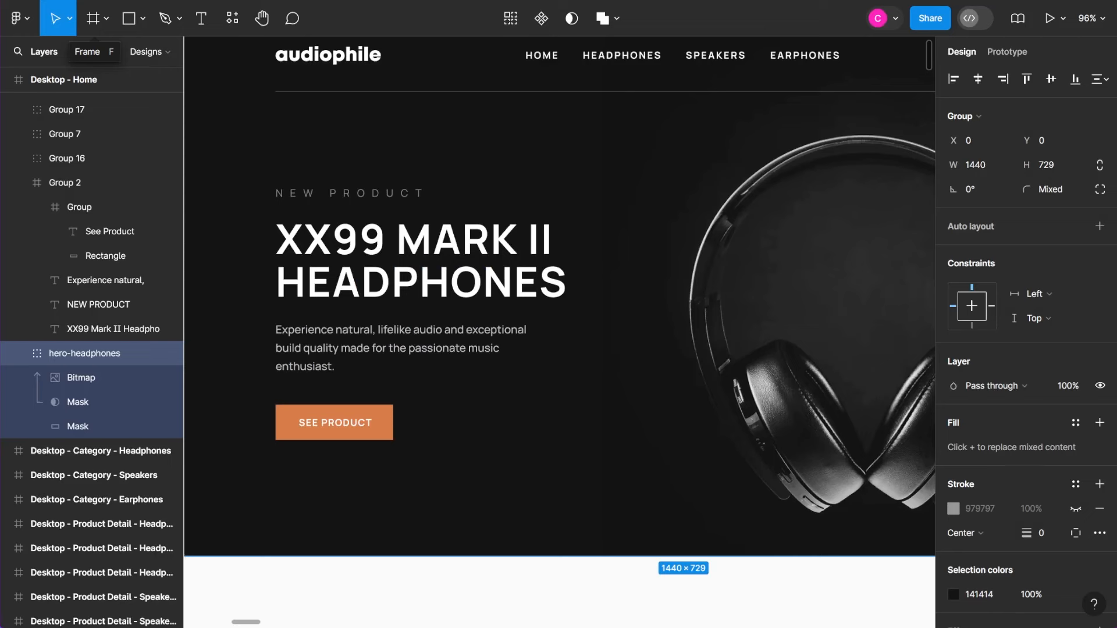
pyautogui.doubleClick(324, 357)
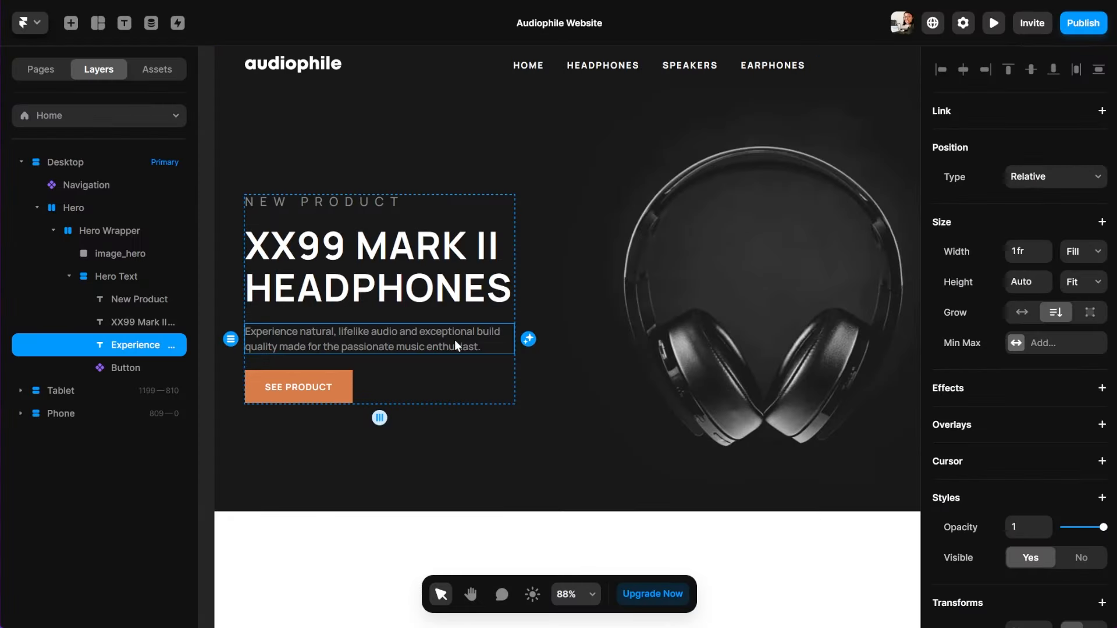
pyautogui.rightClick(332, 341)
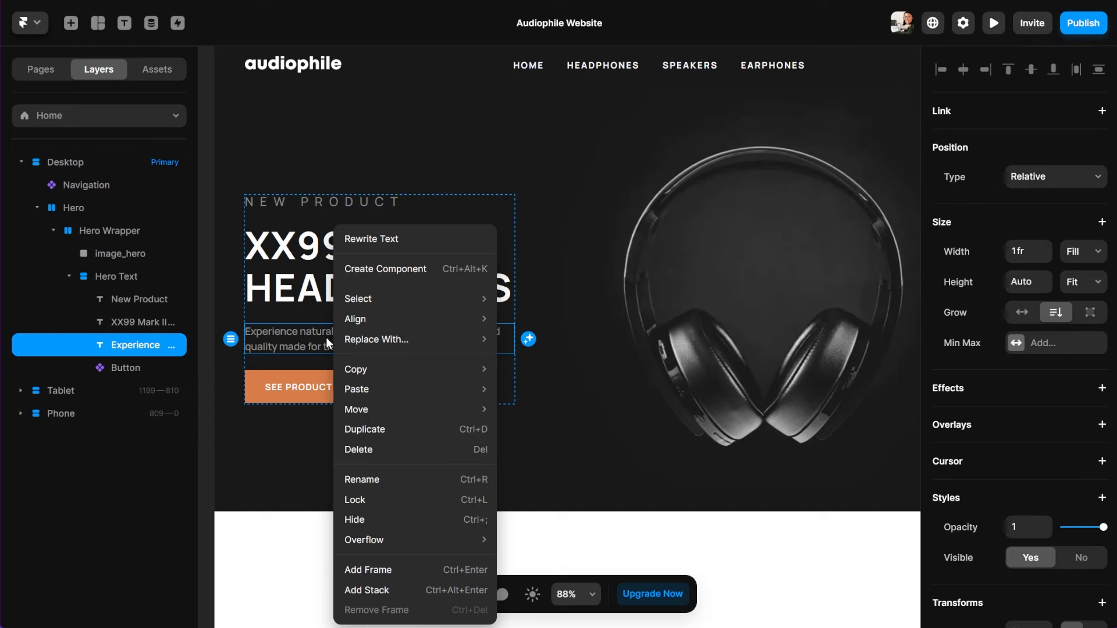
pyautogui.click(382, 576)
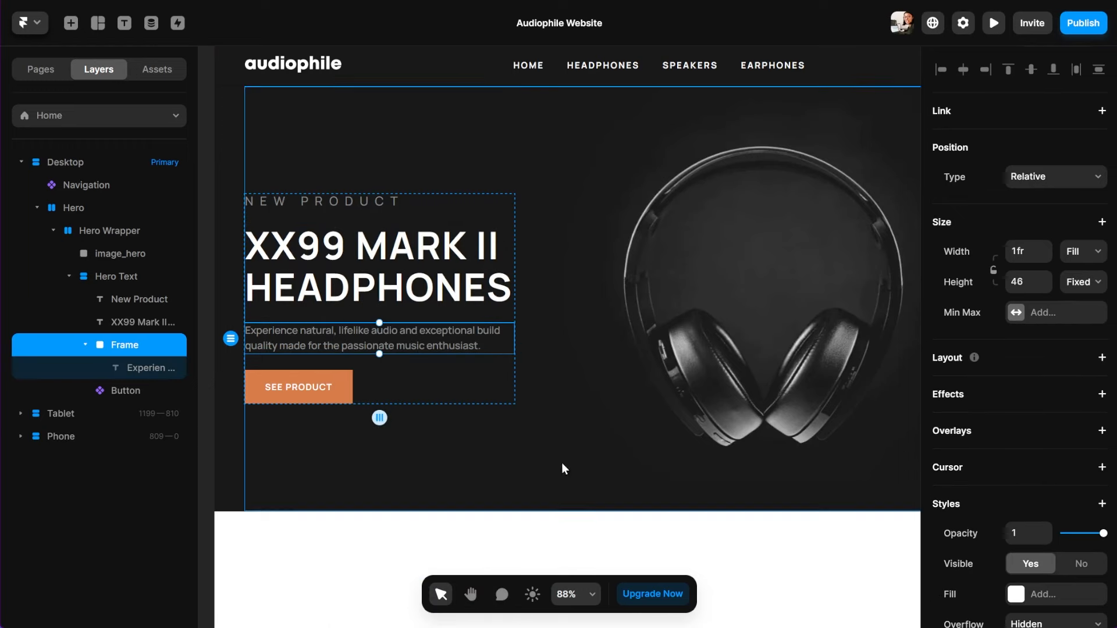
pyautogui.click(1010, 366)
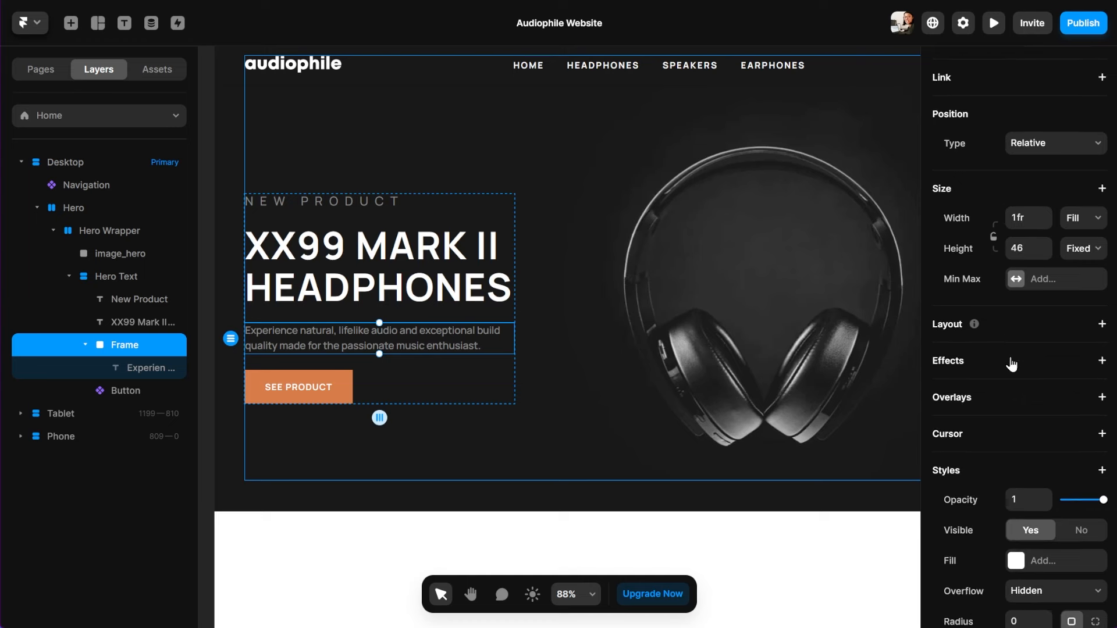
pyautogui.scroll(-2, 1012, 424)
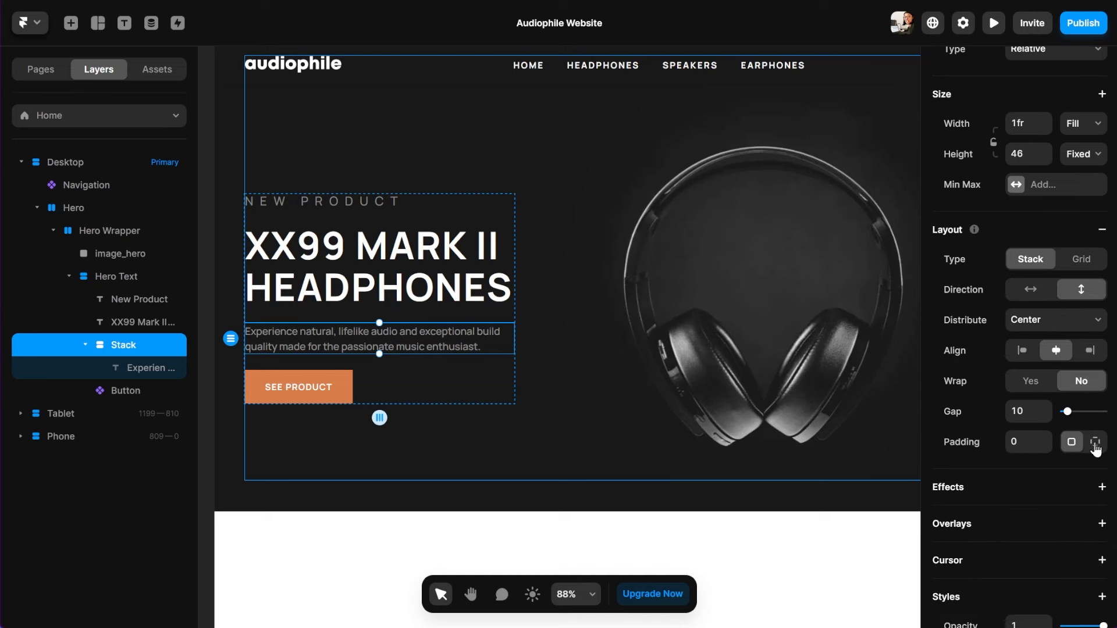
# Give the paragraph's stack a bottom padding of 15 and set its height to Fit Content
pyautogui.click(1095, 445)
pyautogui.click(1070, 473)
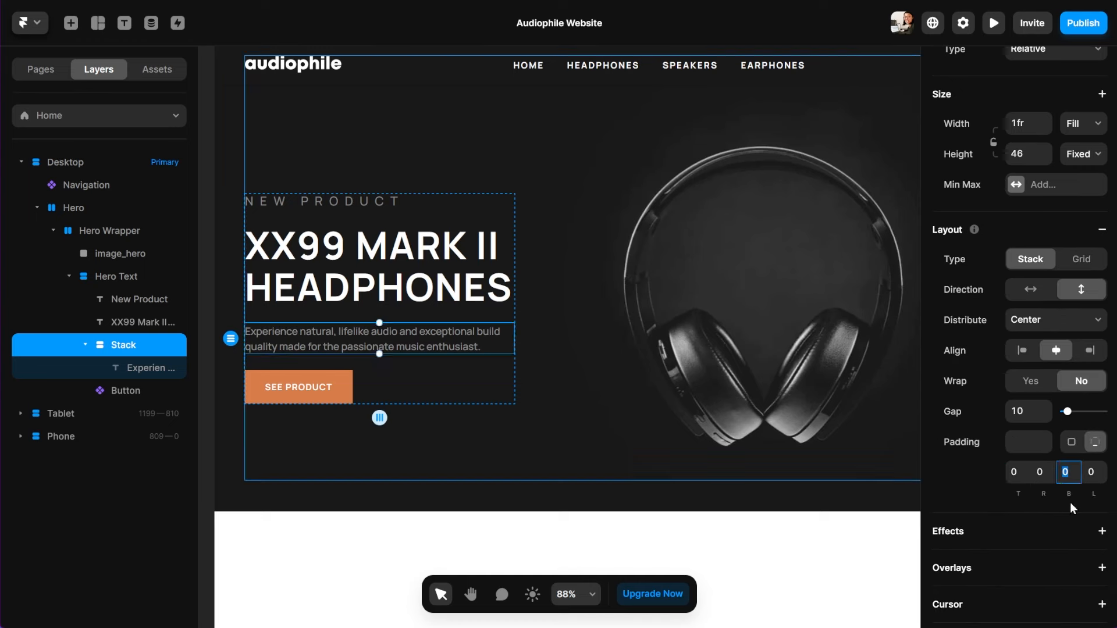
pyautogui.press('Return')
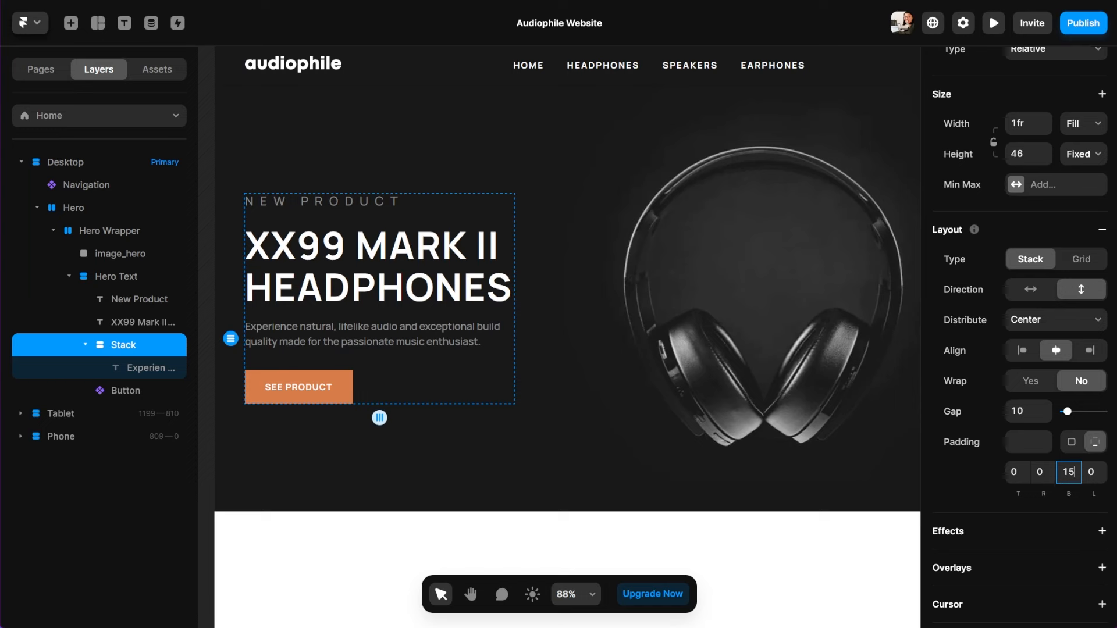
pyautogui.scroll(3, 1043, 442)
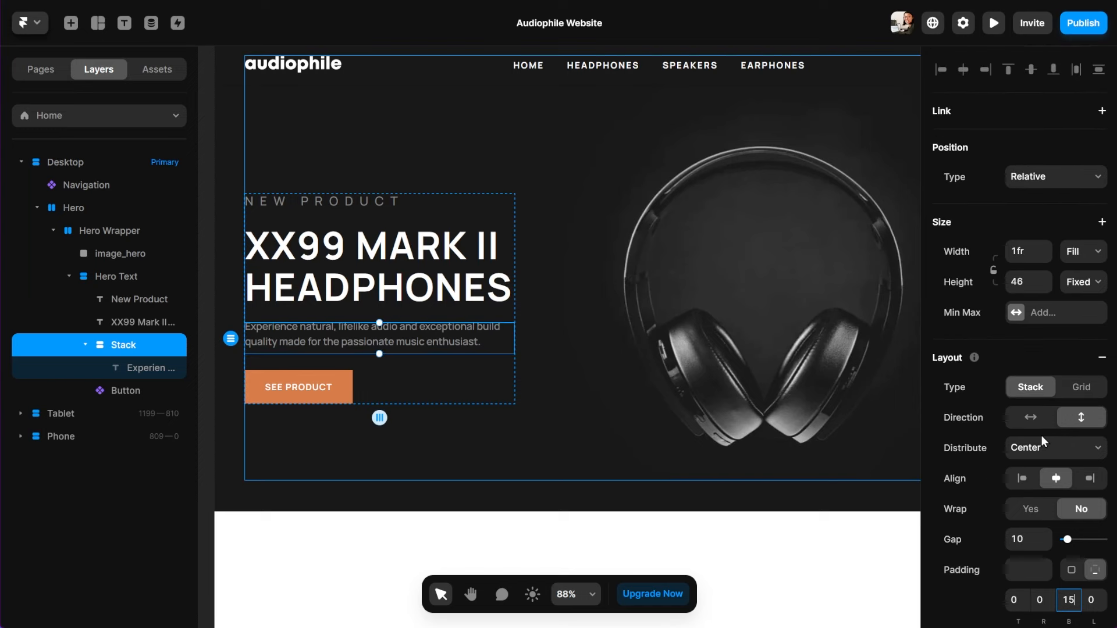
pyautogui.click(1084, 282)
pyautogui.click(1085, 355)
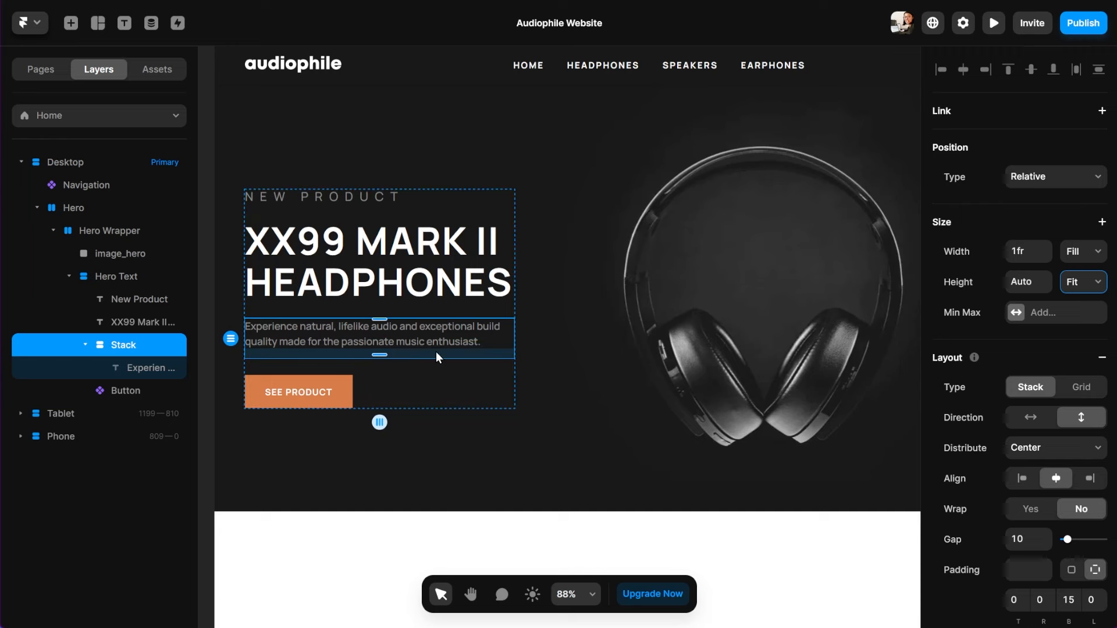
pyautogui.click(536, 385)
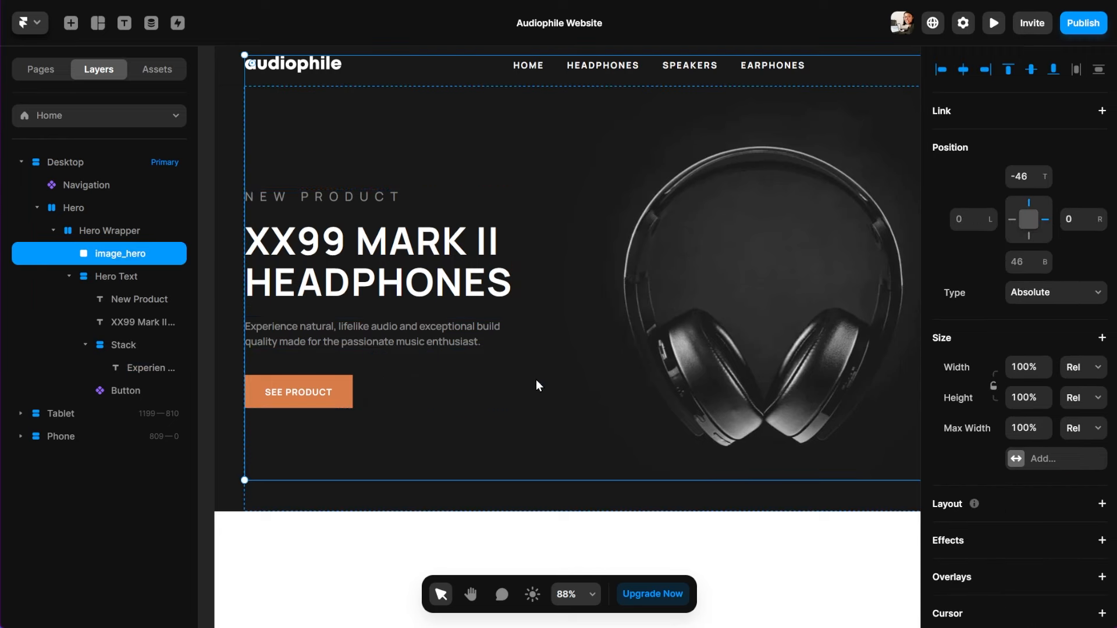
# Rename the stack around the hero description as the paragraph wrapper
pyautogui.click(119, 348)
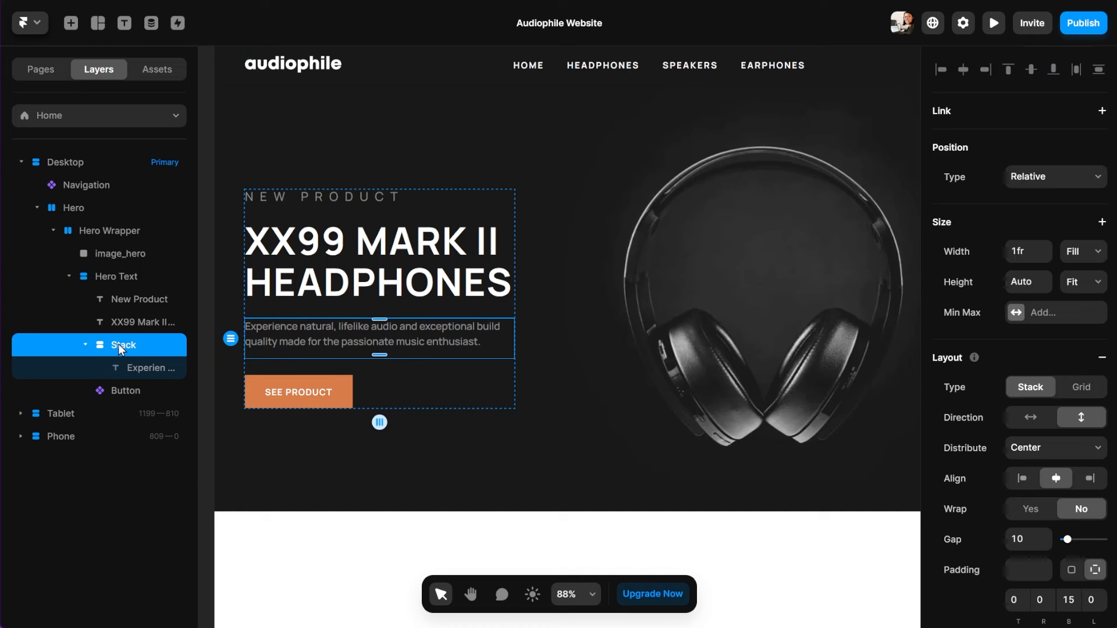
pyautogui.doubleClick(119, 346)
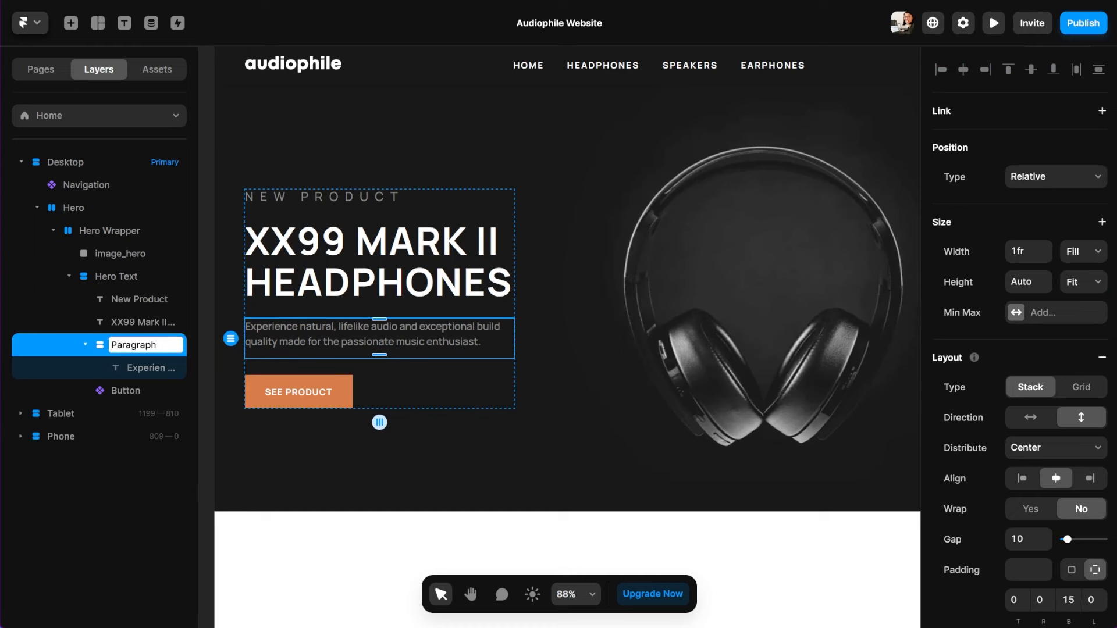
pyautogui.write('Paragraph Wapp')
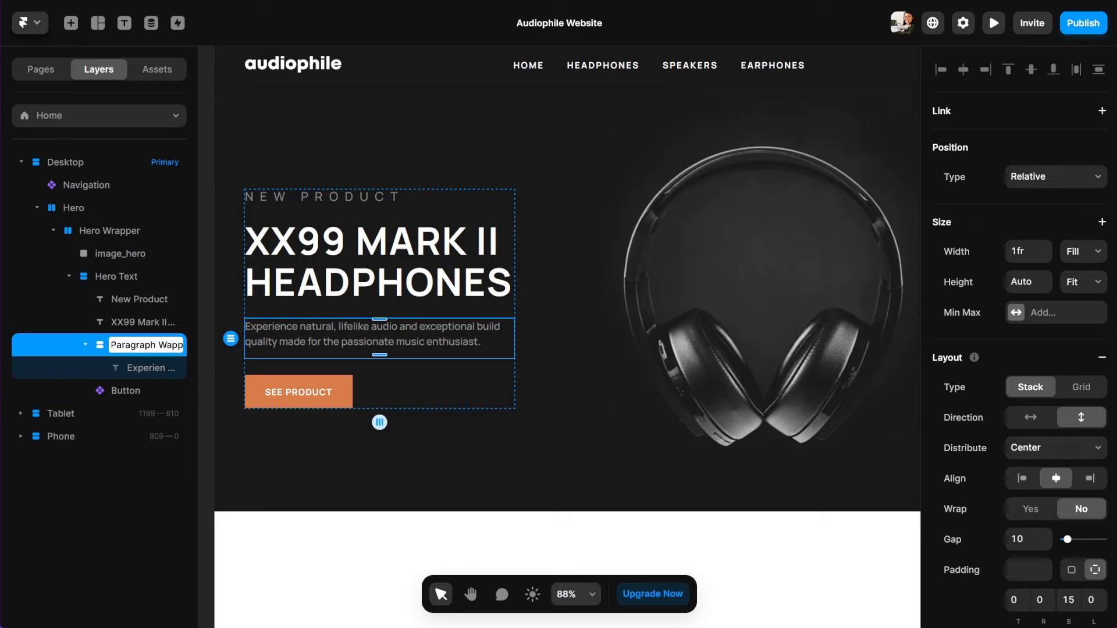
pyautogui.press('BackSpace')
pyautogui.press('BackSpace')
pyautogui.press('Return')
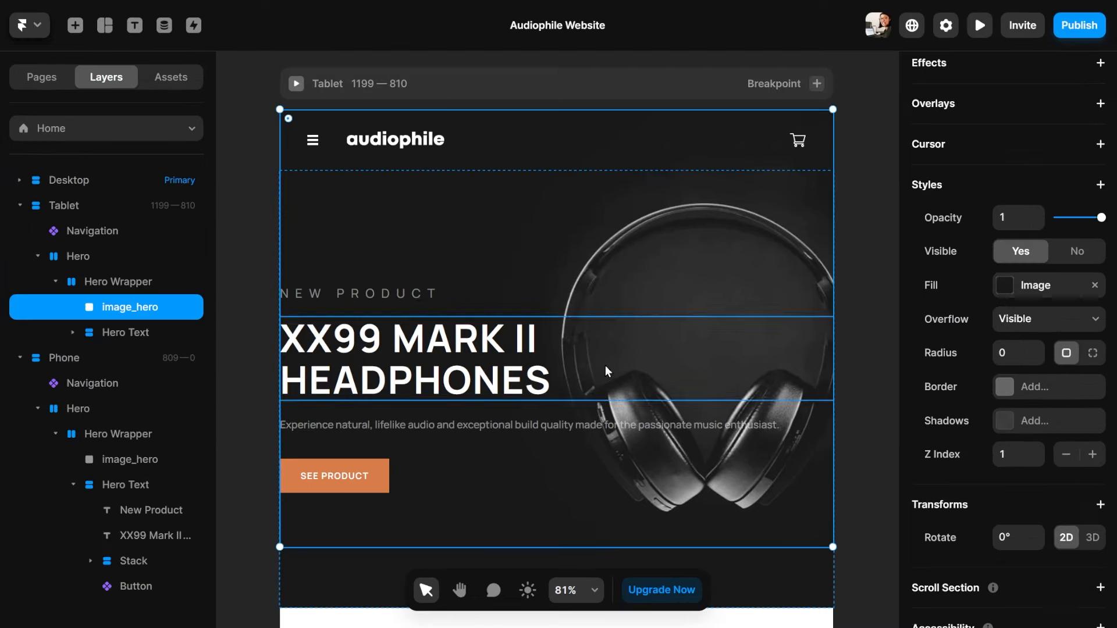
# Replace the tablet hero image's fill with the image-header.jpg file
pyautogui.click(1007, 288)
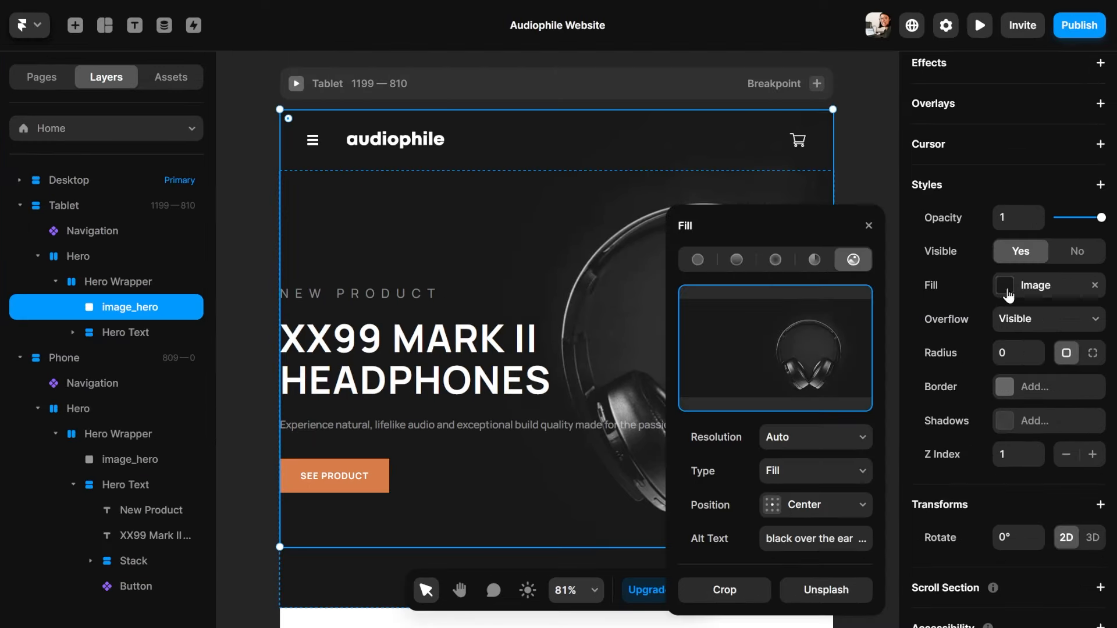
pyautogui.click(760, 350)
pyautogui.click(319, 73)
pyautogui.click(741, 276)
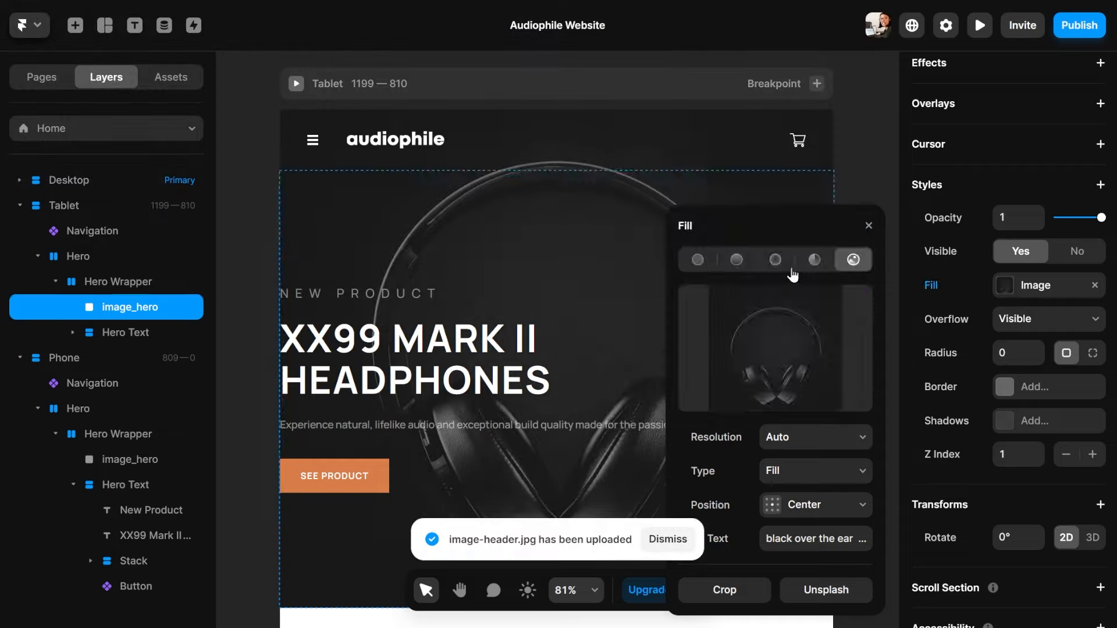
pyautogui.click(869, 226)
# Set the tablet Hero Text stack's width to 50% and centre its contents, including the New Product text
pyautogui.click(842, 322)
pyautogui.scroll(-2, 842, 321)
pyautogui.click(125, 332)
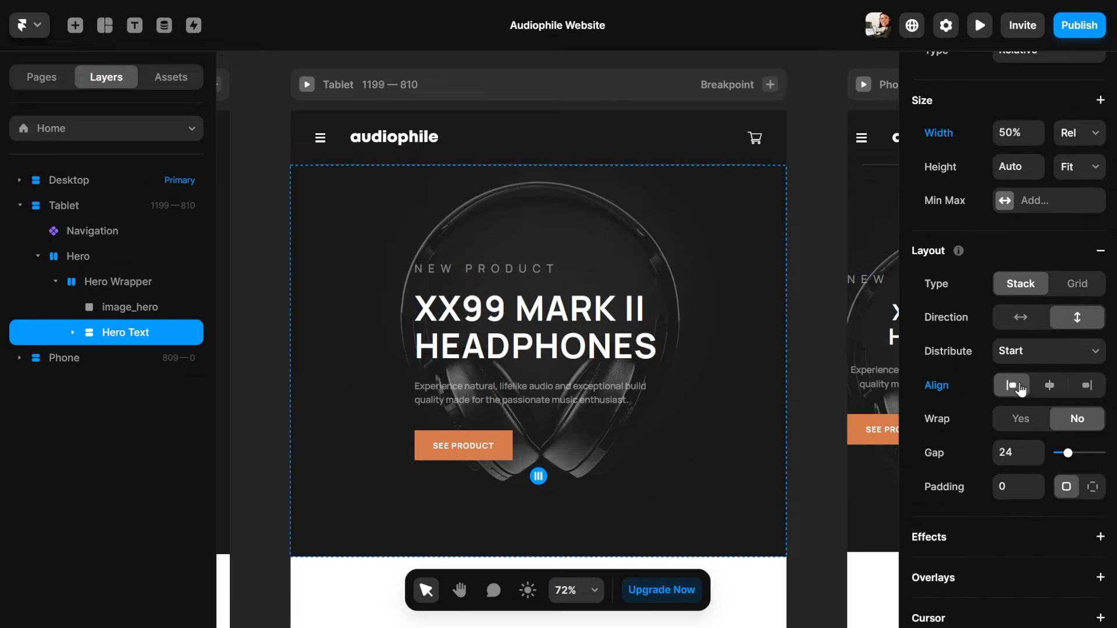
pyautogui.click(474, 257)
pyautogui.scroll(-2, 765, 370)
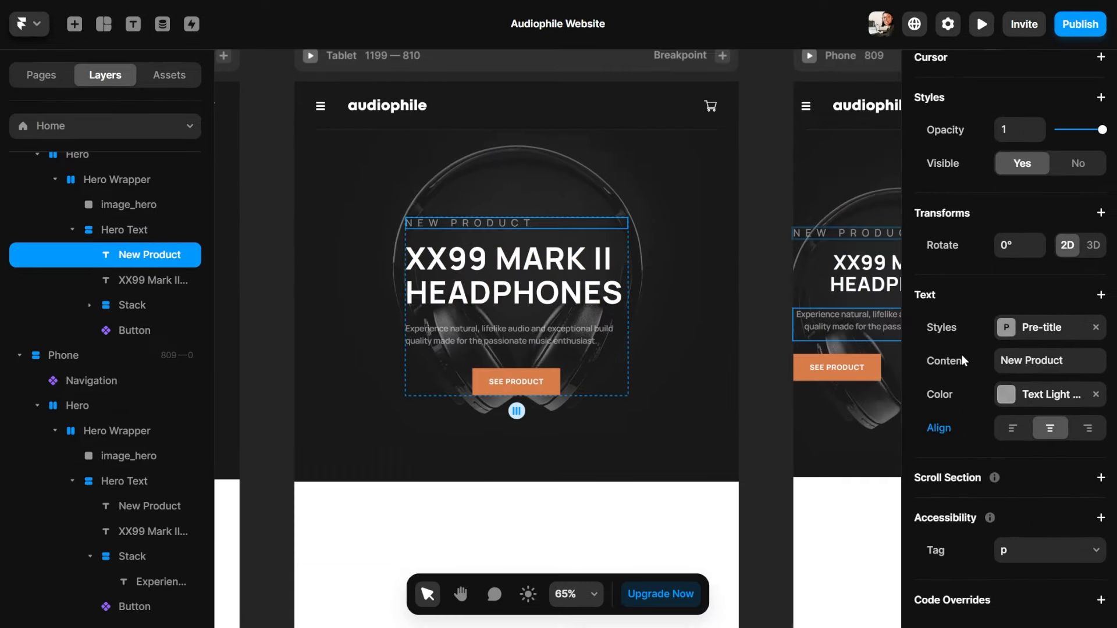
pyautogui.click(765, 370)
# Centre the contents of the phone Hero Text stack and adjust the gaps between its text items
pyautogui.click(509, 335)
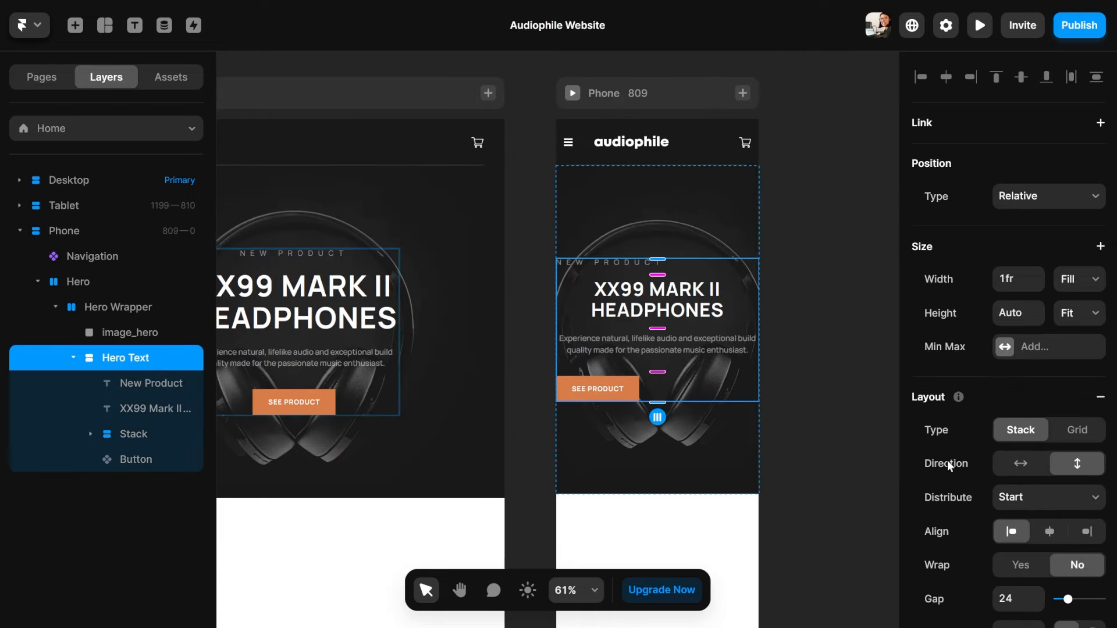
pyautogui.scroll(-5, 948, 461)
pyautogui.click(91, 434)
pyautogui.moveTo(1068, 307); pyautogui.dragTo(1065, 309)
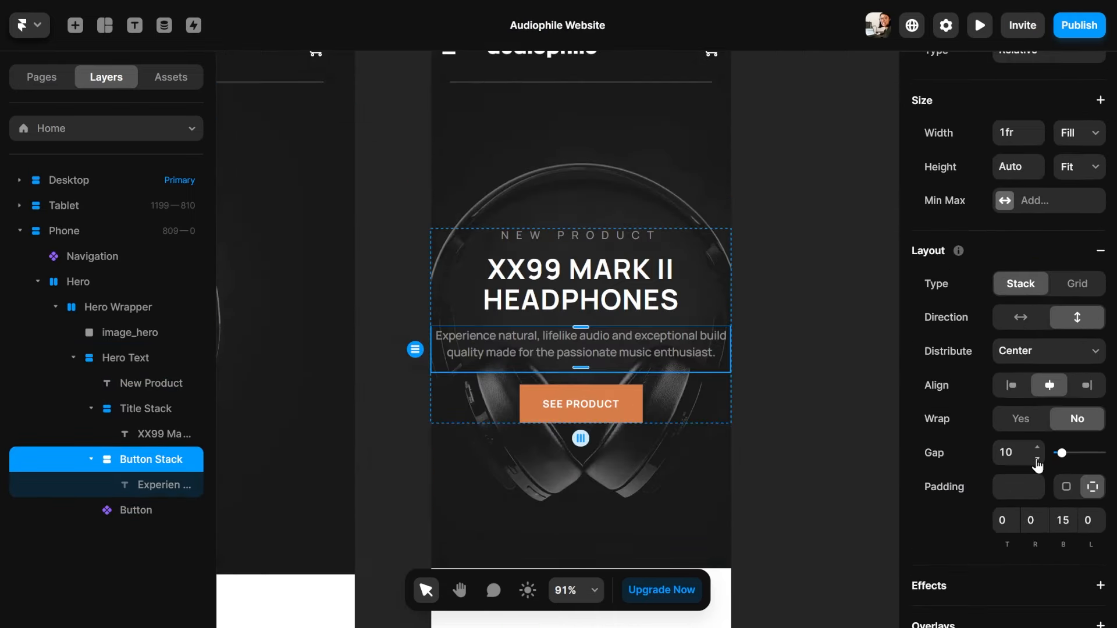
pyautogui.click(1037, 462)
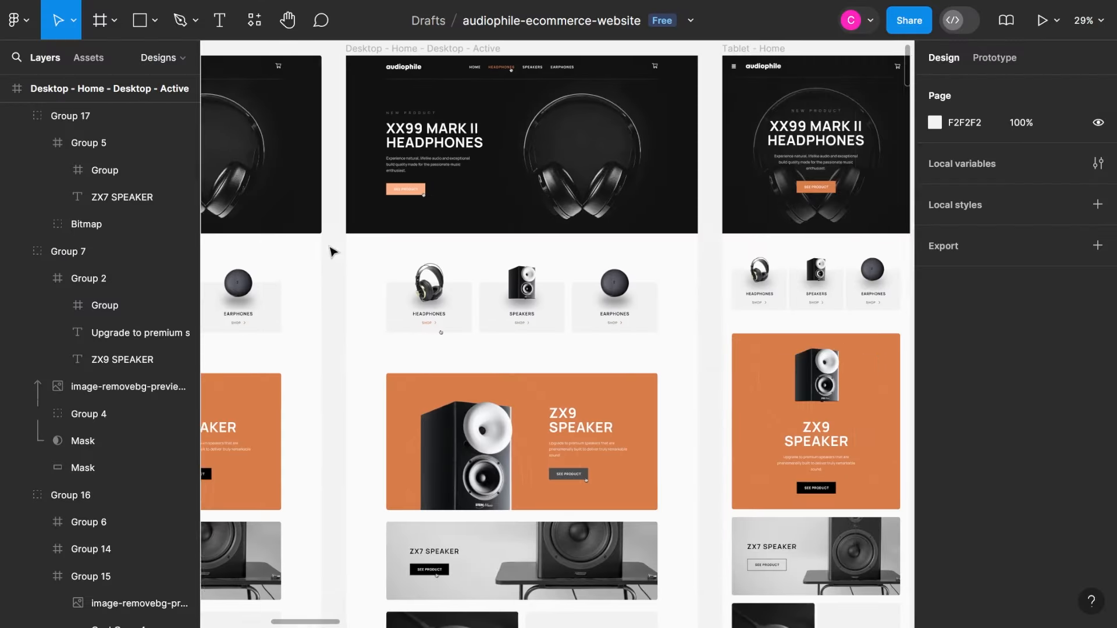
# Check the category cards in the Figma design and draw a Rows stack about 1200 × 358 below the desktop hero in Framer
pyautogui.scroll(3, 488, 268)
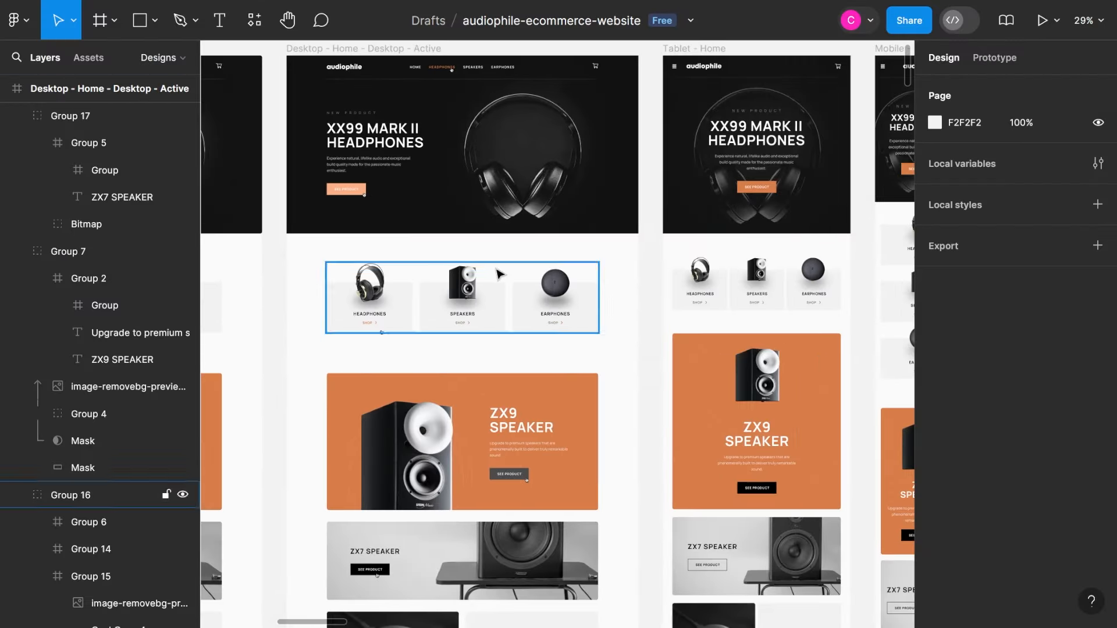
pyautogui.hscroll(-2, 465, 269)
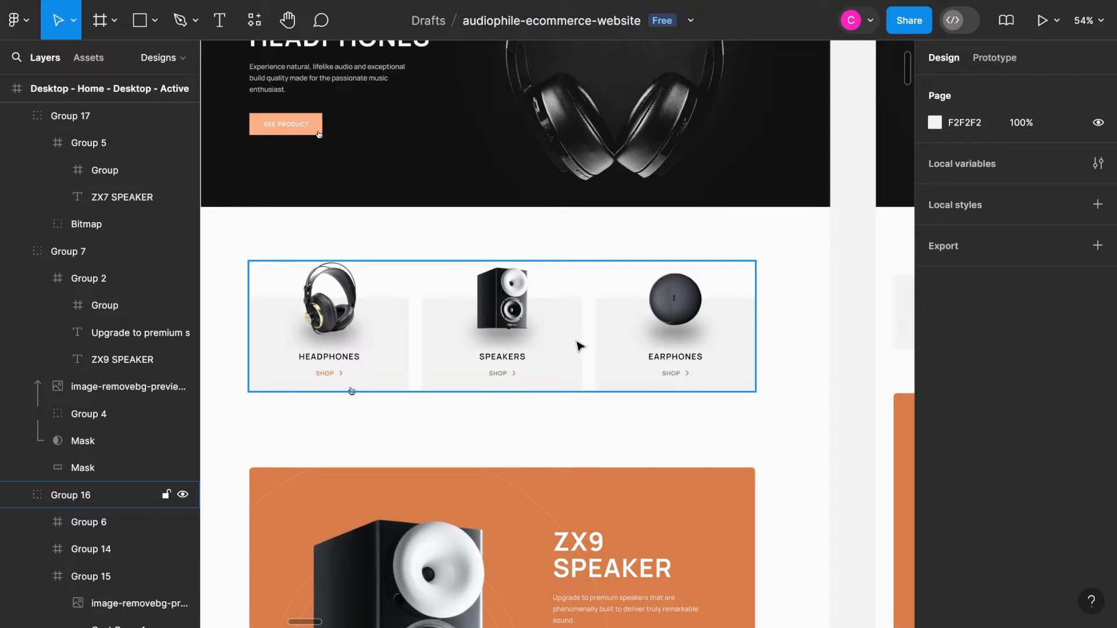
pyautogui.scroll(-3, 580, 347)
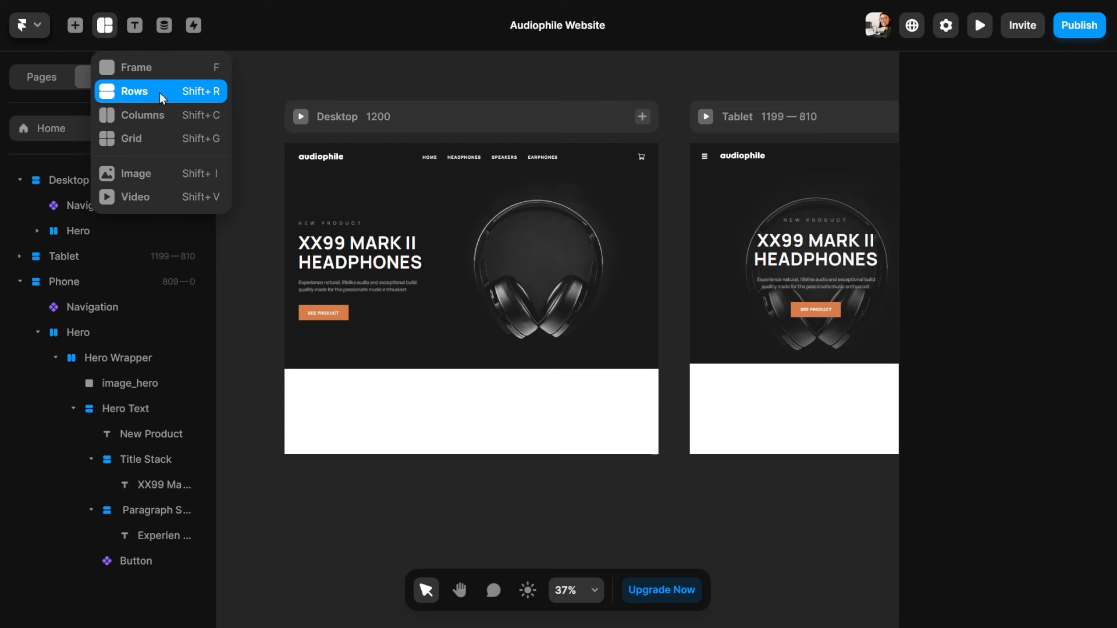
pyautogui.click(159, 93)
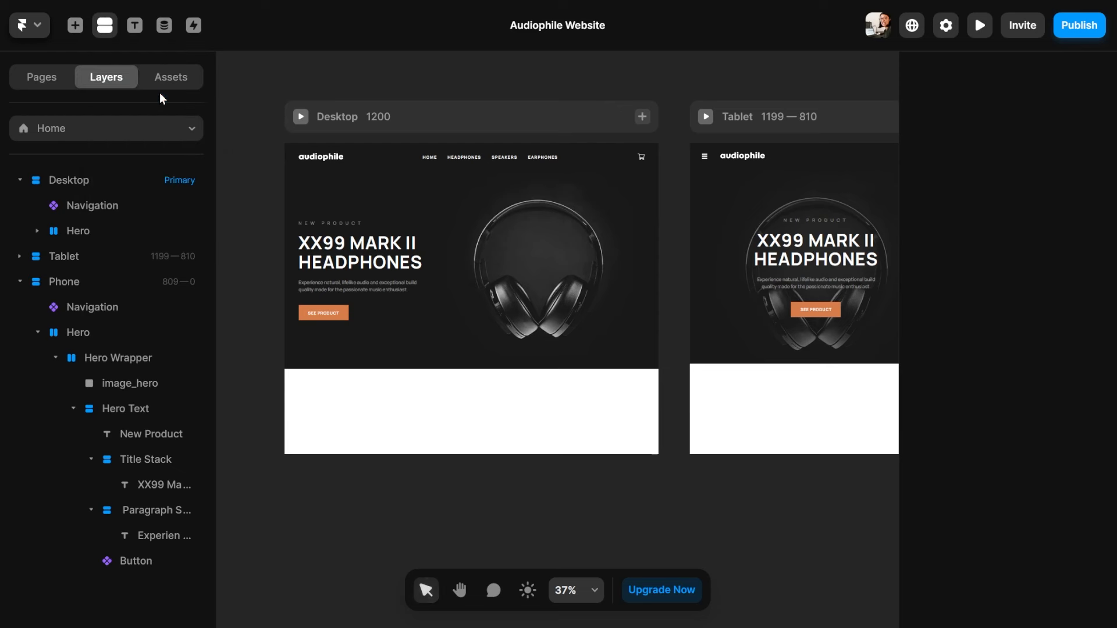
pyautogui.moveTo(287, 370); pyautogui.dragTo(658, 481)
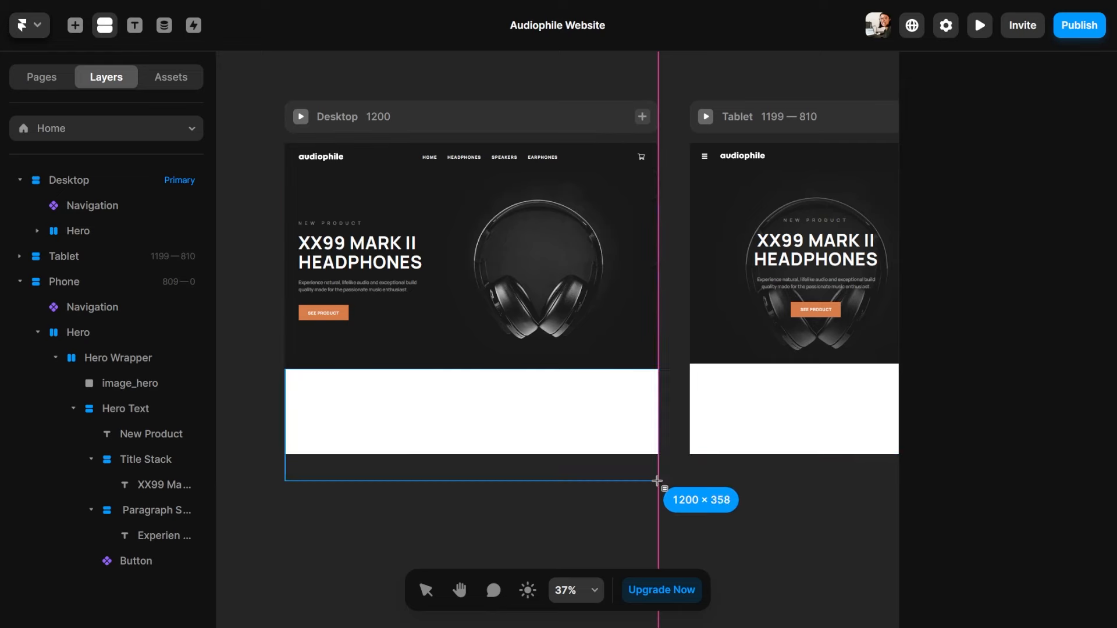
pyautogui.scroll(2, 401, 457)
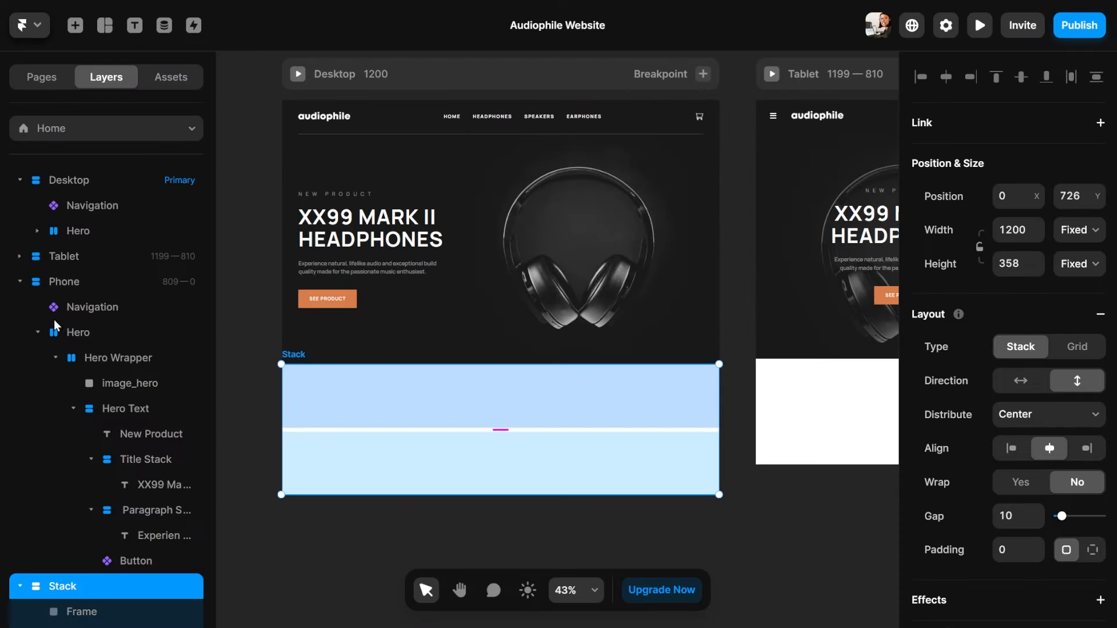
# Move the new rows stack into the Desktop layer, directly below Hero
pyautogui.click(22, 283)
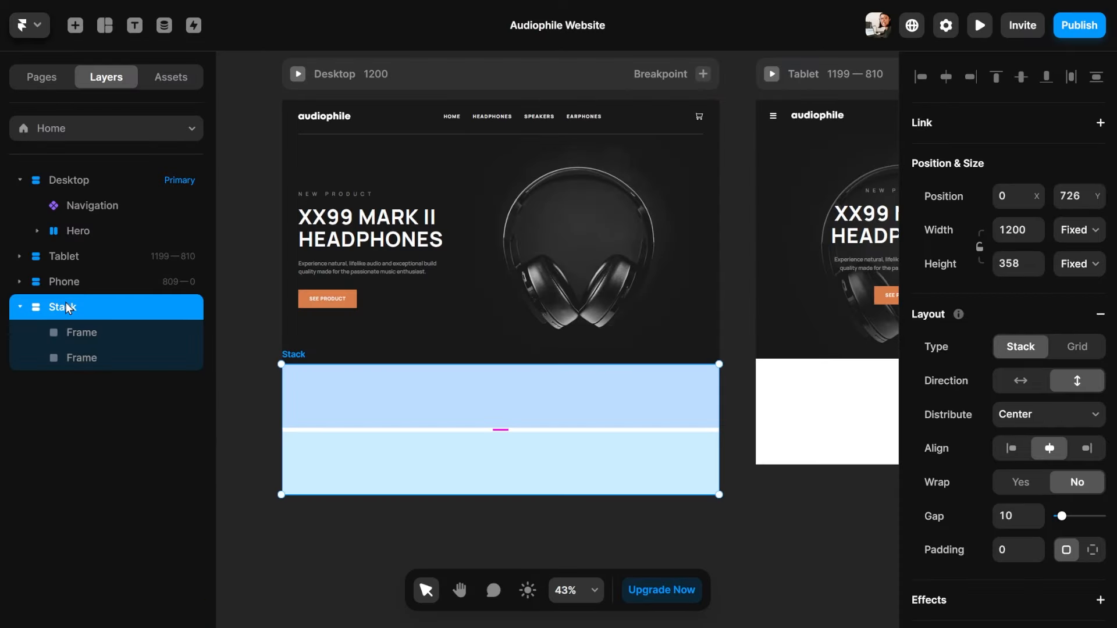
pyautogui.moveTo(66, 314); pyautogui.dragTo(76, 247)
pyautogui.moveTo(67, 256); pyautogui.dragTo(87, 242)
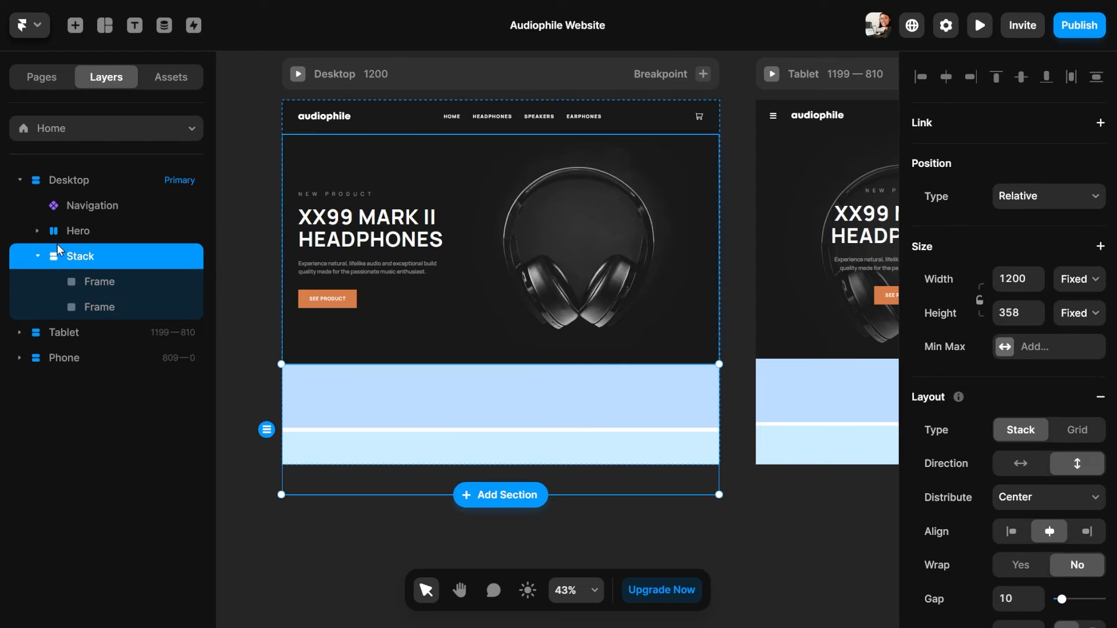
pyautogui.hscroll(8, 659, 392)
pyautogui.hscroll(-1, 662, 394)
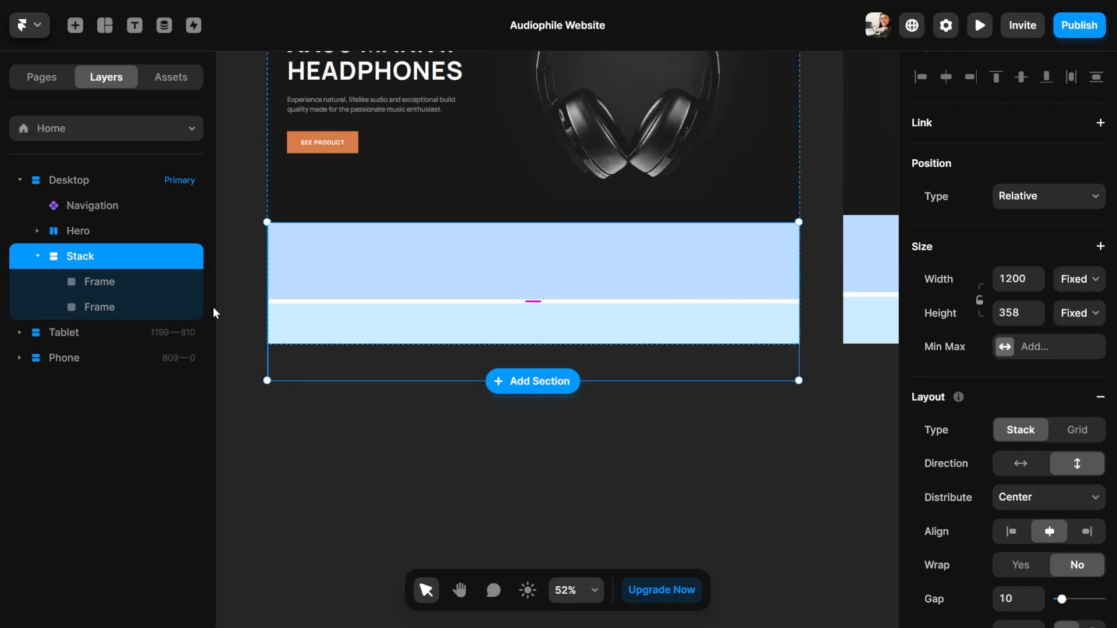
# Rename the stack below Hero as Categories
pyautogui.doubleClick(84, 257)
pyautogui.write('Cate')
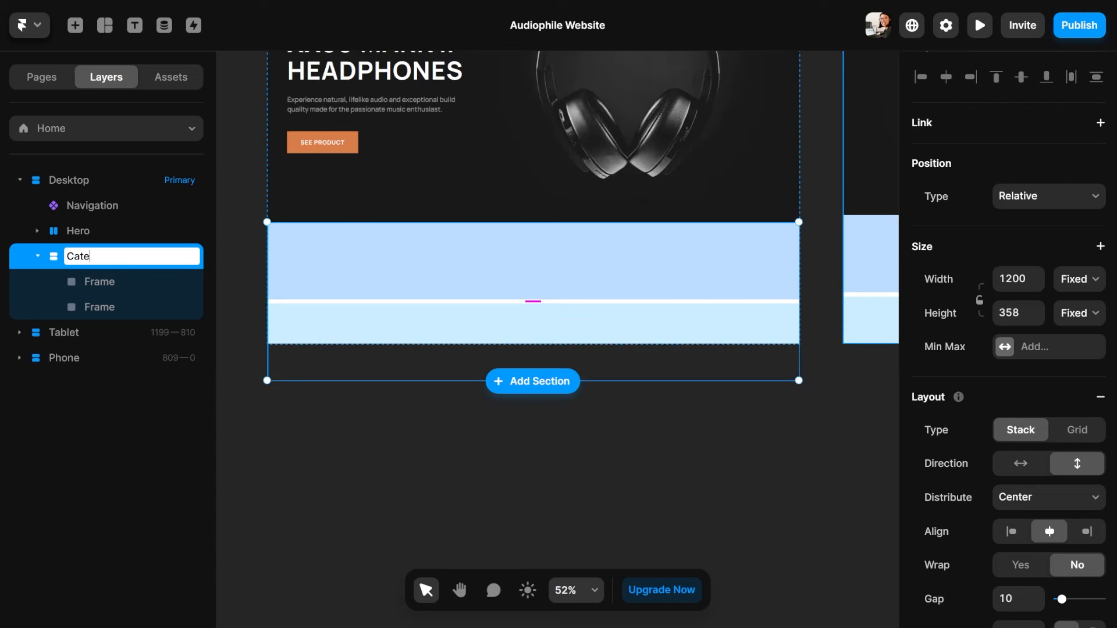
pyautogui.write('gories')
pyautogui.press('Return')
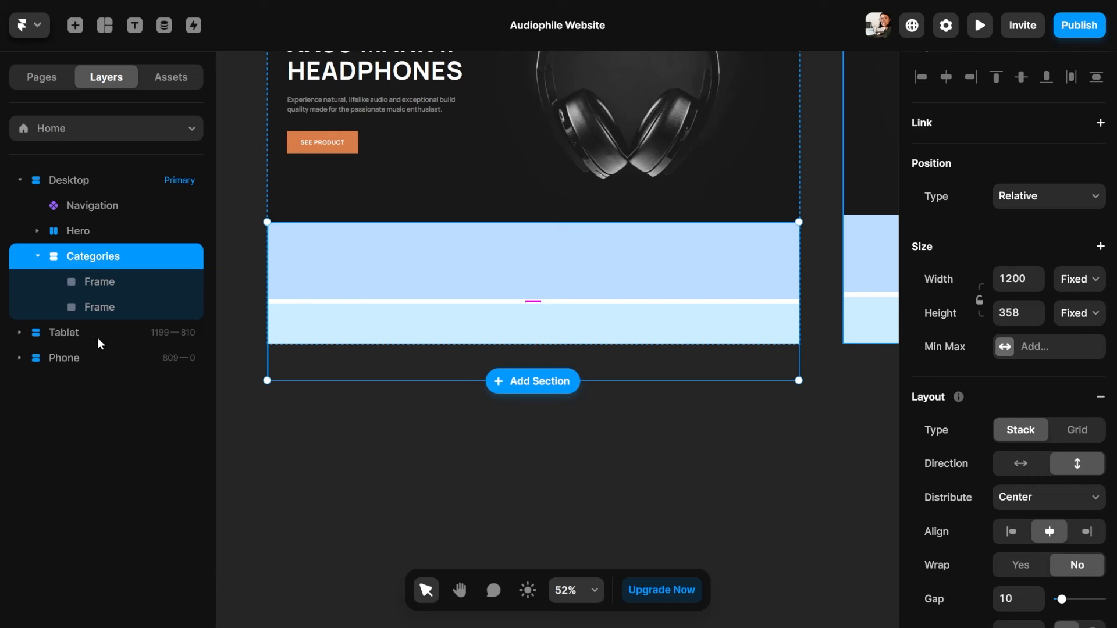
# Delete the second frame in Categories and give the remaining frame a horizontal stack layout
pyautogui.click(90, 313)
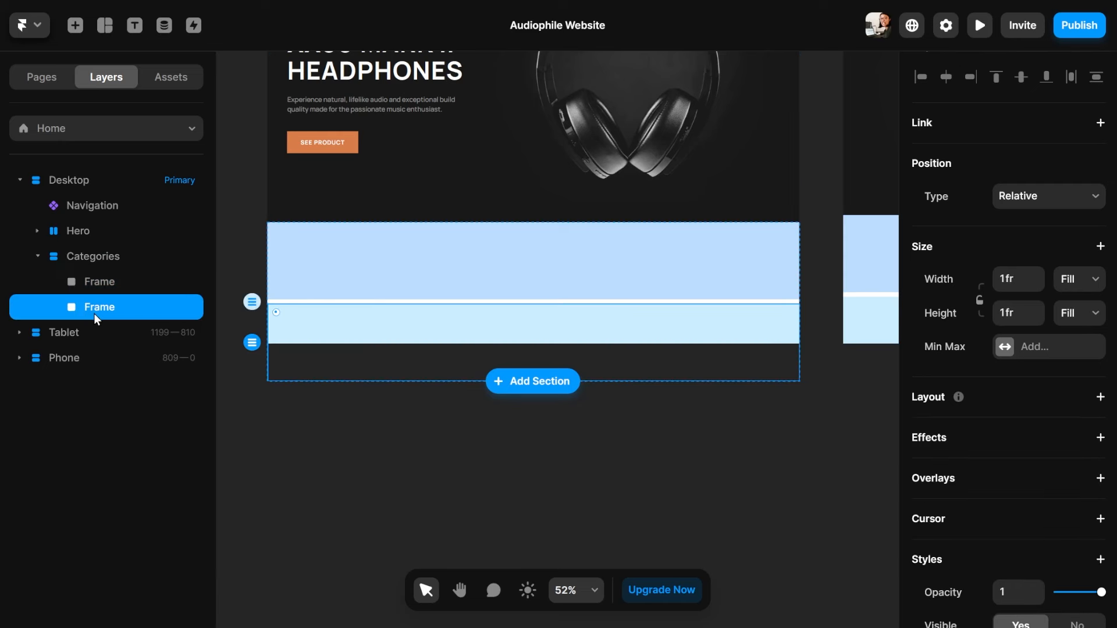
pyautogui.press('Delete')
pyautogui.click(111, 290)
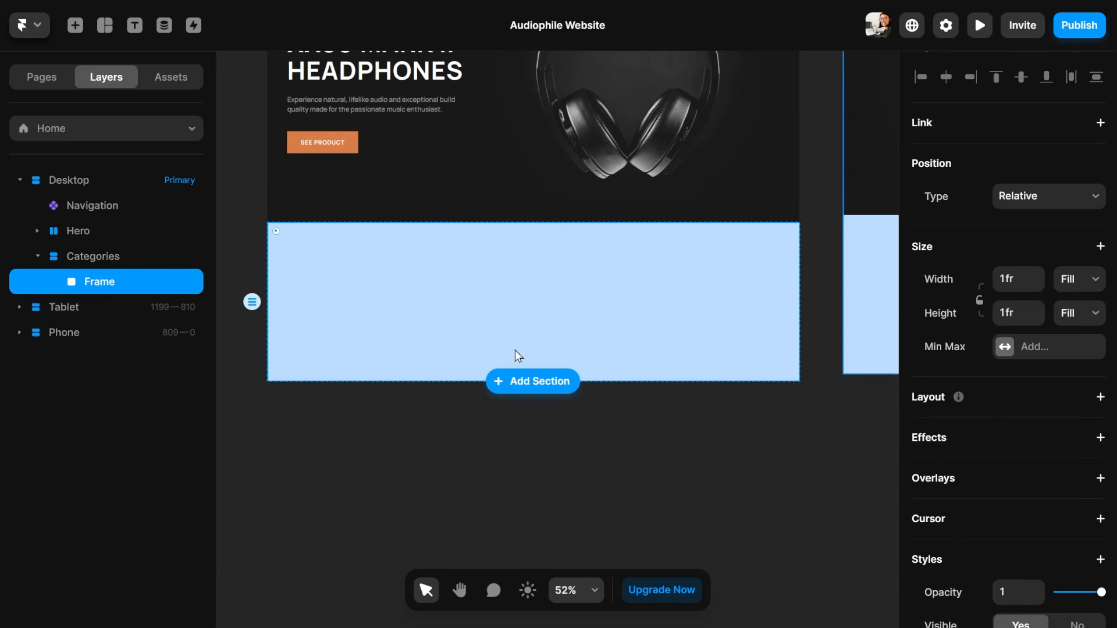
pyautogui.click(1027, 406)
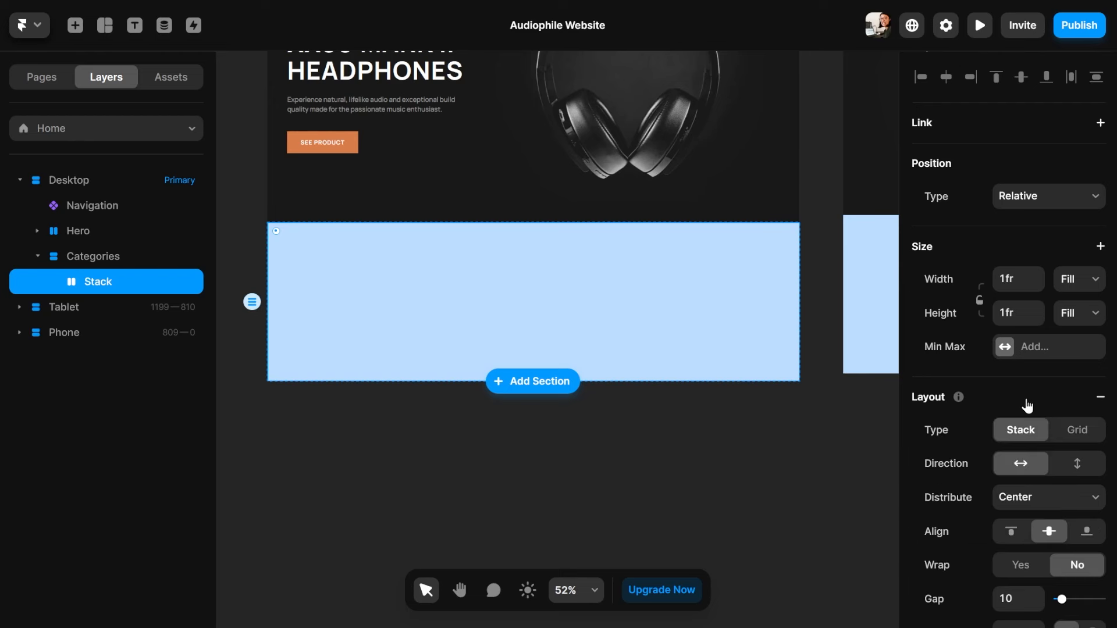
pyautogui.scroll(-2, 954, 440)
pyautogui.scroll(-2, 955, 440)
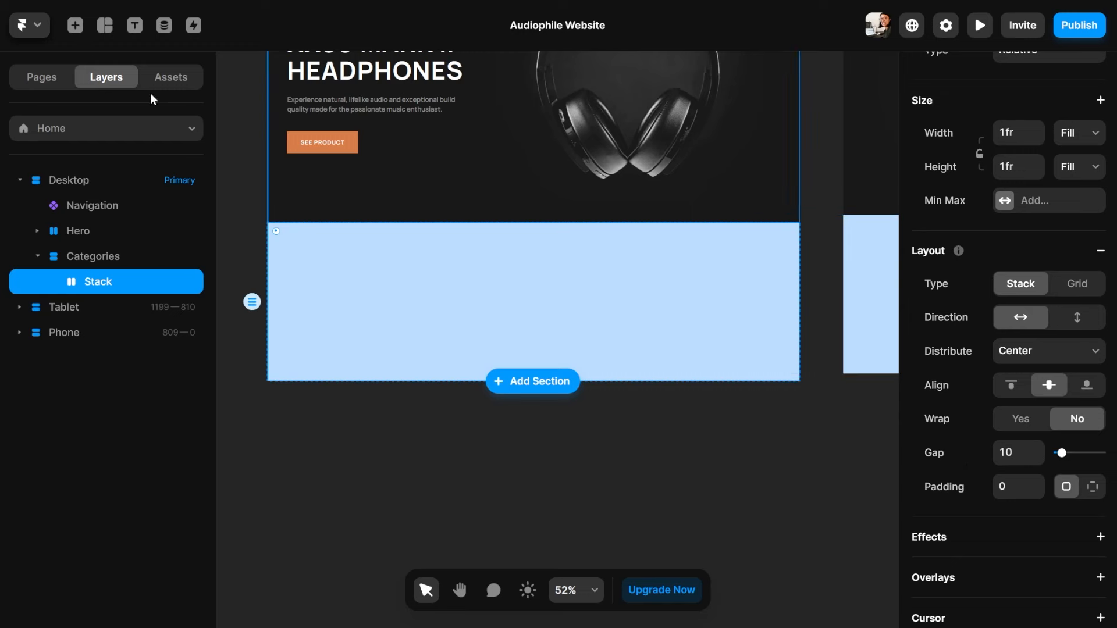
# Draw a frame about 309 × 262 inside the horizontal stack in Categories
pyautogui.click(105, 25)
pyautogui.click(141, 76)
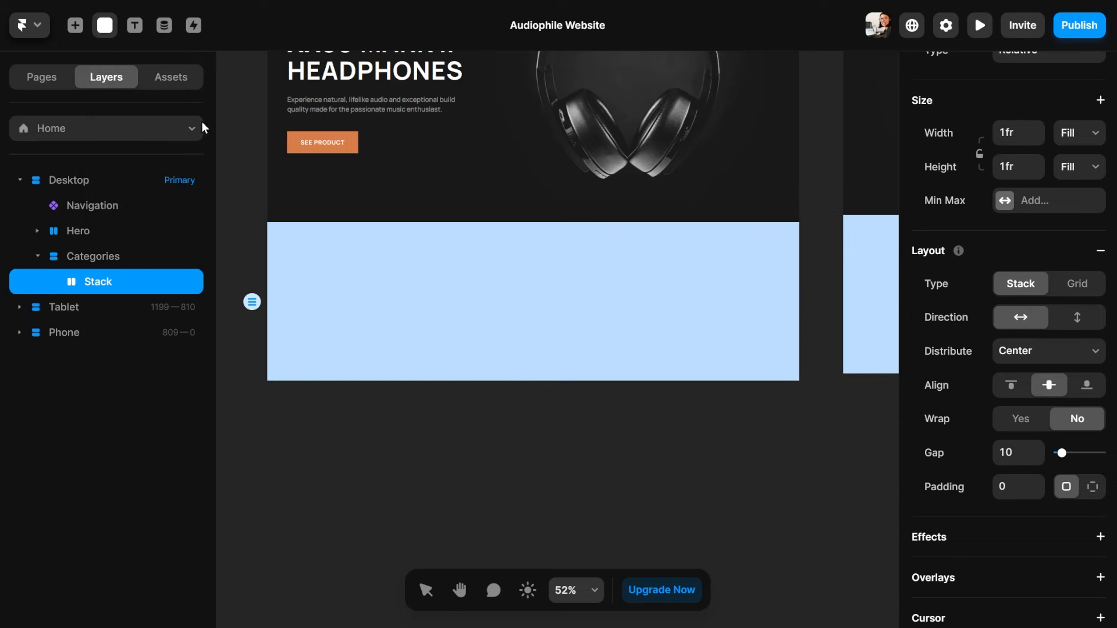
pyautogui.moveTo(268, 237); pyautogui.dragTo(428, 357)
# Rename the inner stack as Category and give its frame a #F1F1F1 fill with a radius of 8
pyautogui.click(103, 260)
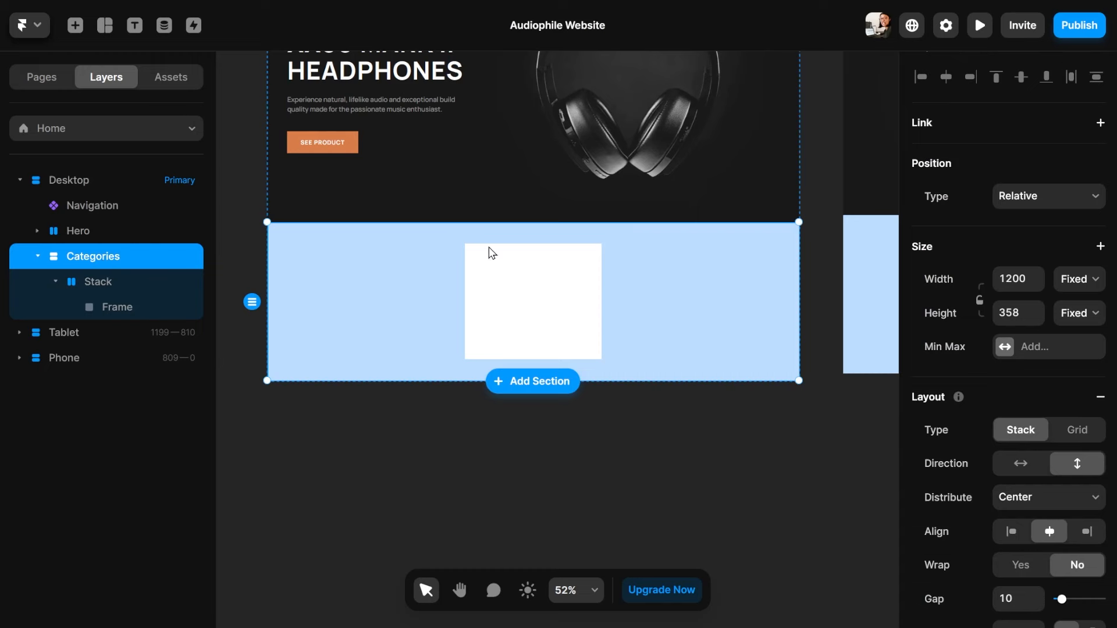
pyautogui.click(106, 281)
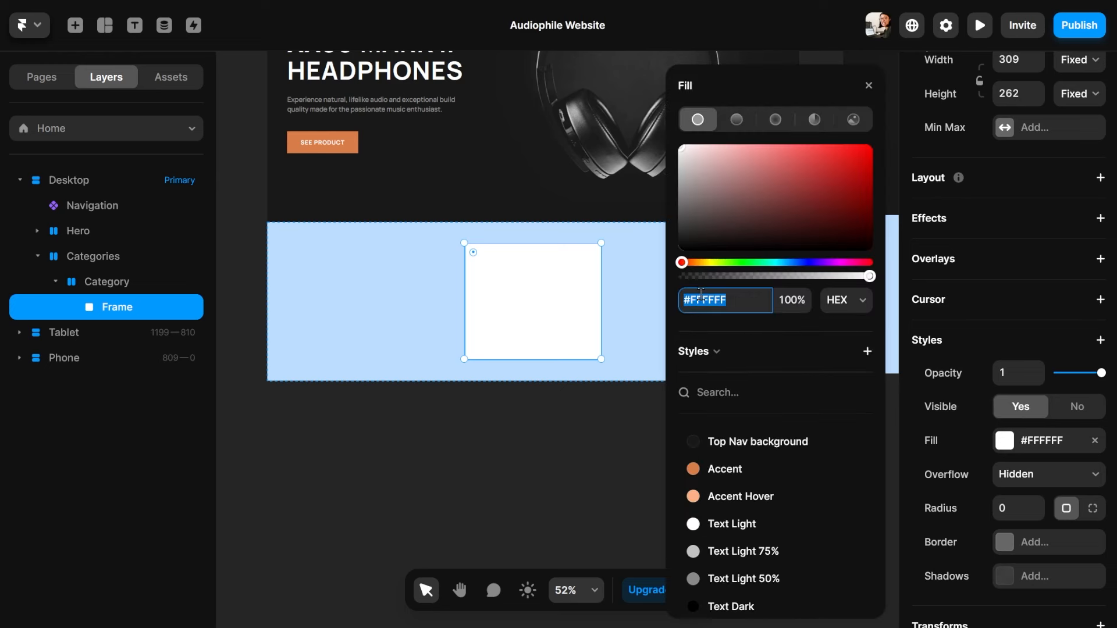
pyautogui.write('F1F1F1')
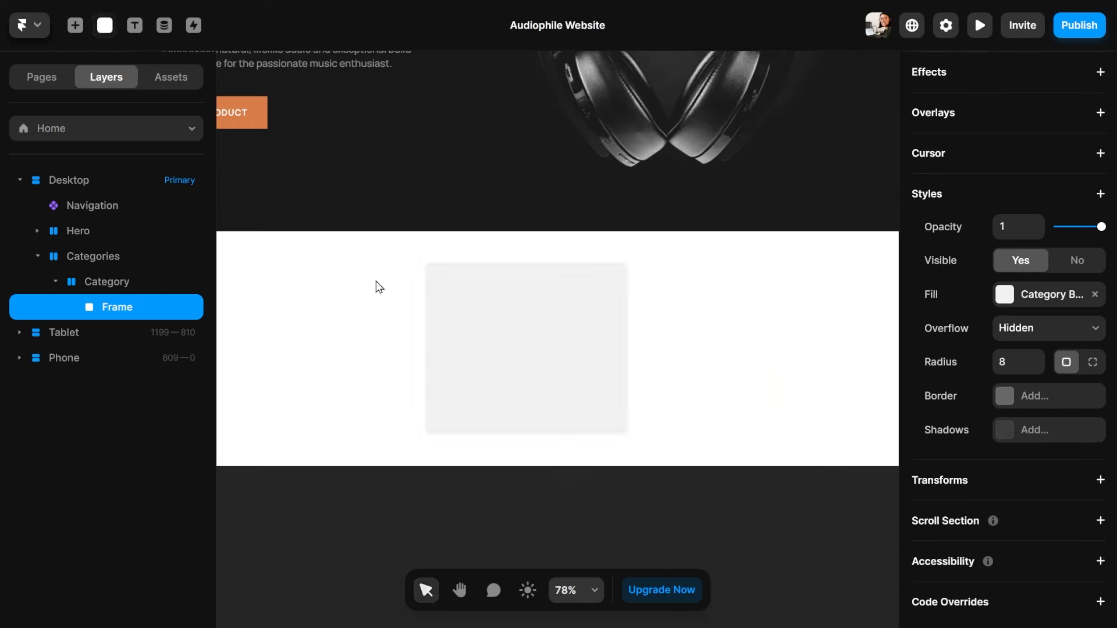
# Draw a frame about 138 × 119 inside the grey card and fill it with image-category-thumbnail-headphones.png
pyautogui.moveTo(454, 278)
pyautogui.mouseDown()
pyautogui.moveTo(578, 357)
pyautogui.moveTo(545, 356)
pyautogui.mouseUp()
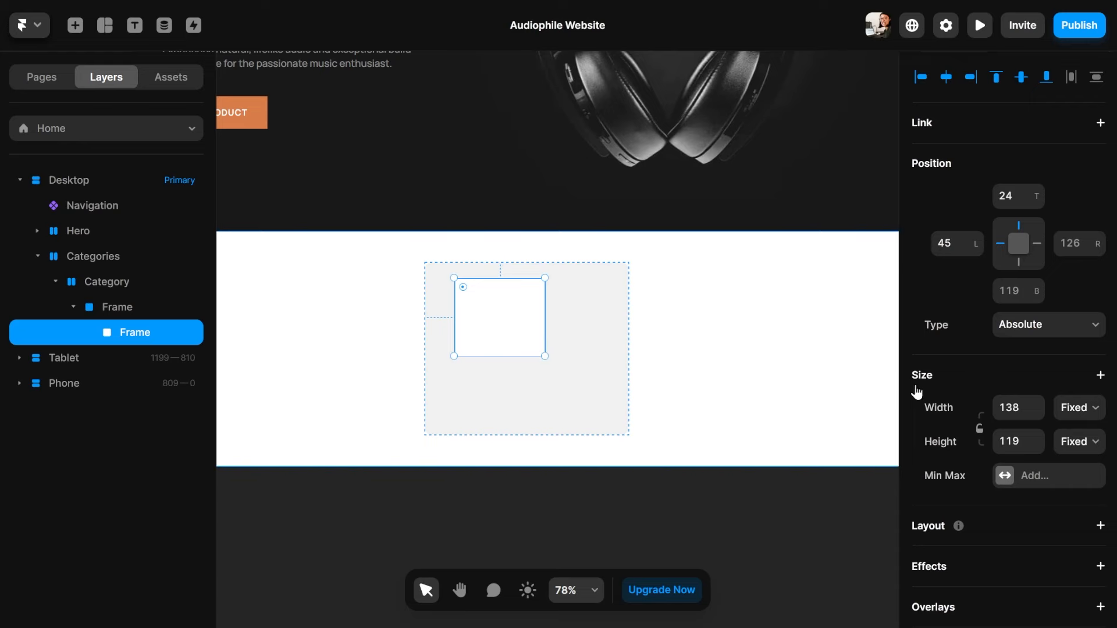
pyautogui.scroll(-3, 978, 361)
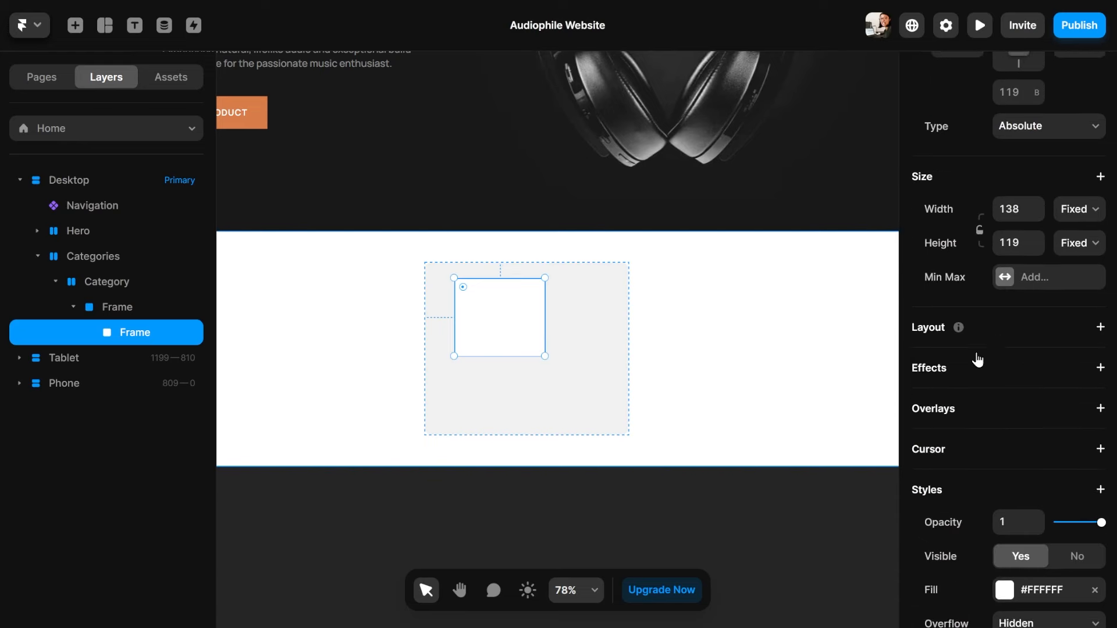
pyautogui.scroll(-4, 977, 356)
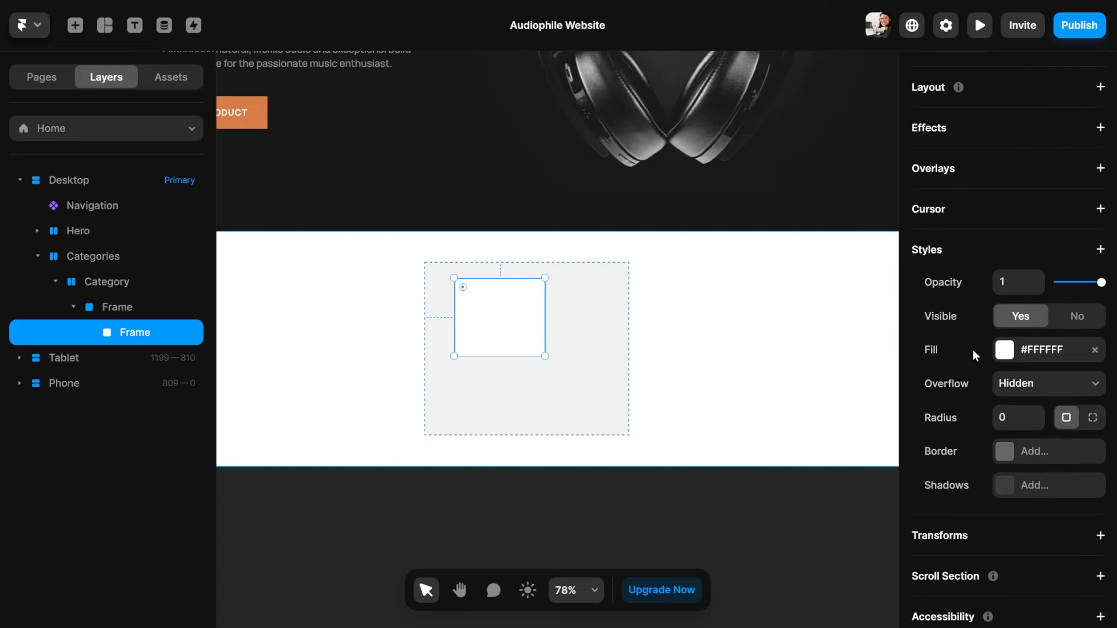
pyautogui.click(1005, 351)
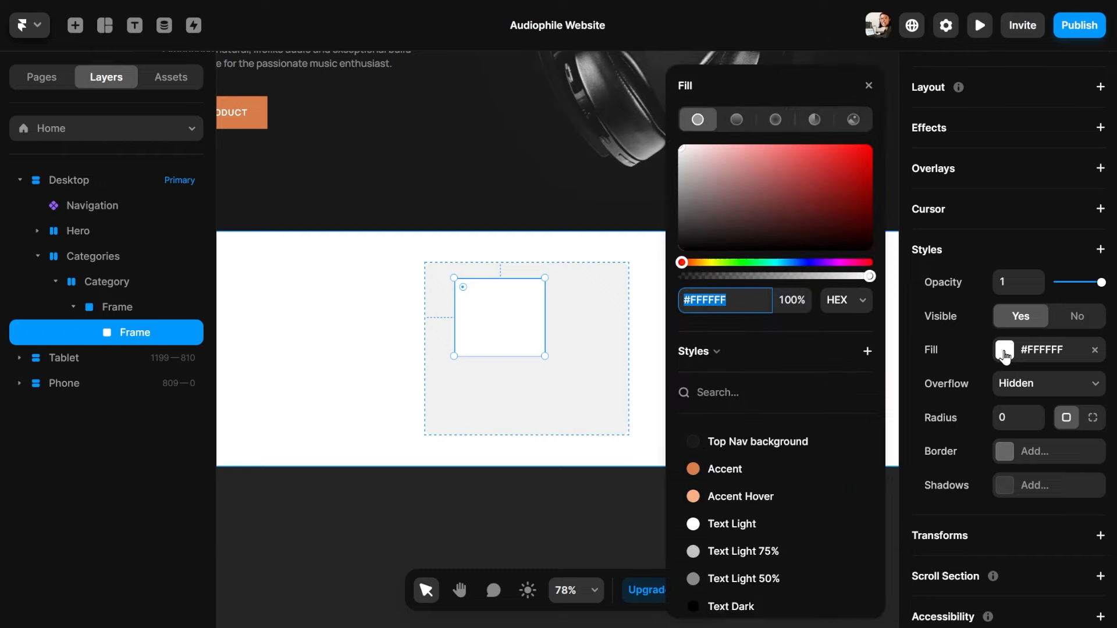
pyautogui.click(854, 121)
pyautogui.click(775, 348)
pyautogui.click(798, 80)
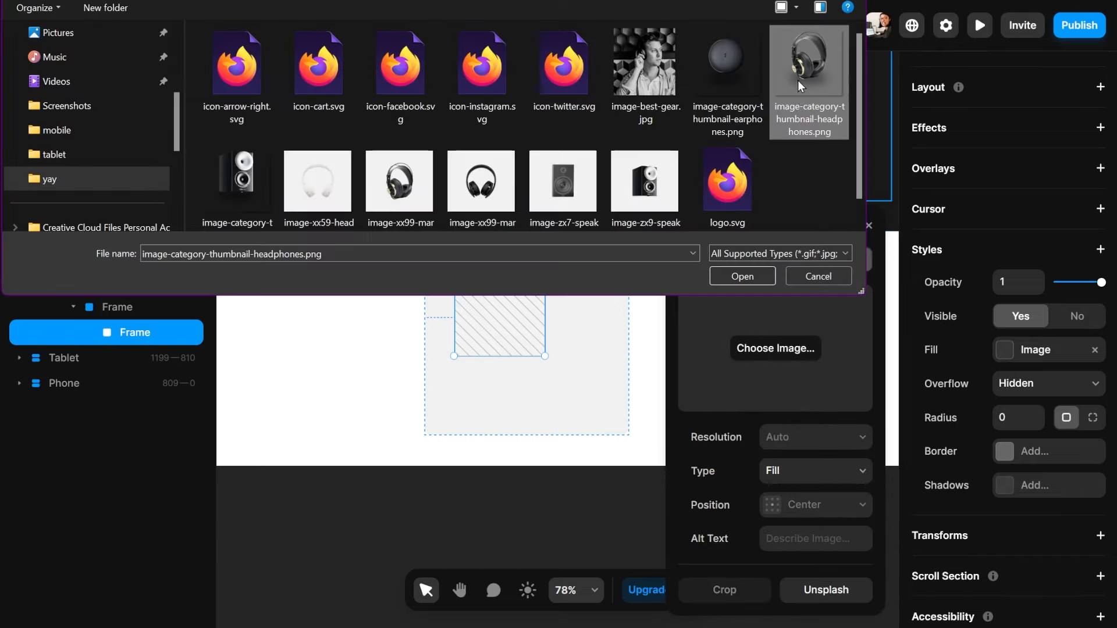
pyautogui.click(743, 276)
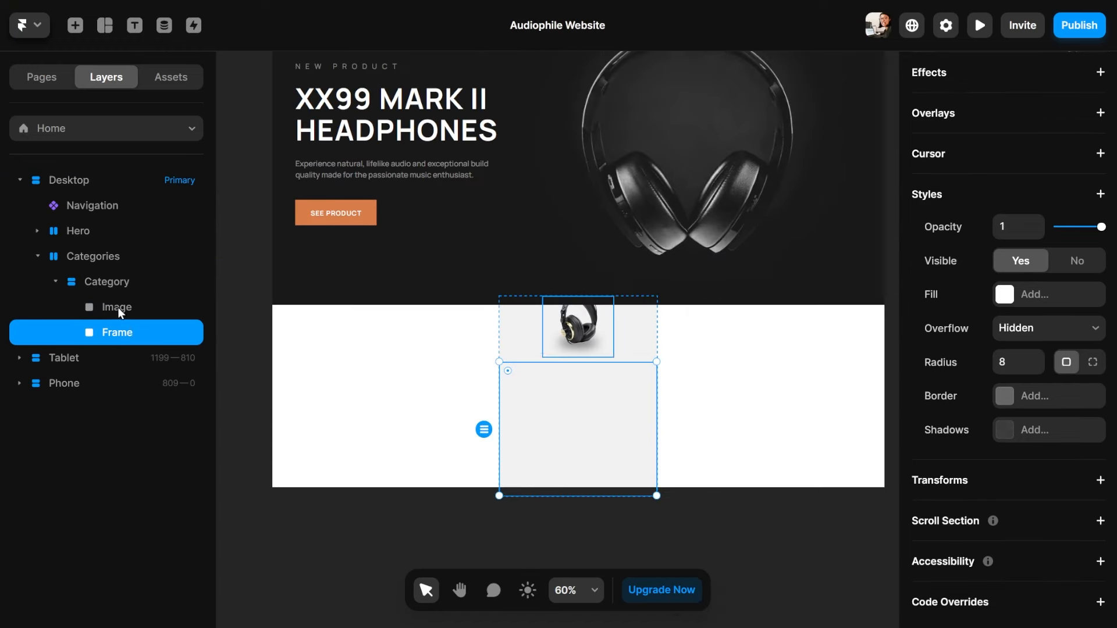
# Set the headphones image's position type to Absolute and move it up to overhang the card's upper edge
pyautogui.click(119, 308)
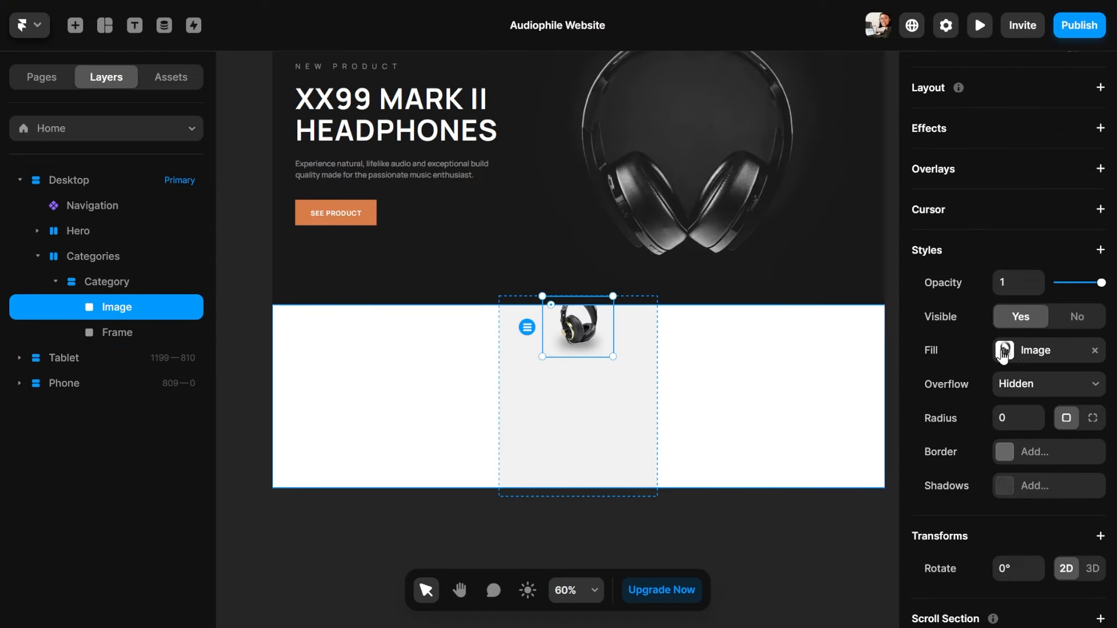
pyautogui.scroll(5, 1003, 355)
pyautogui.click(1047, 193)
pyautogui.click(1039, 217)
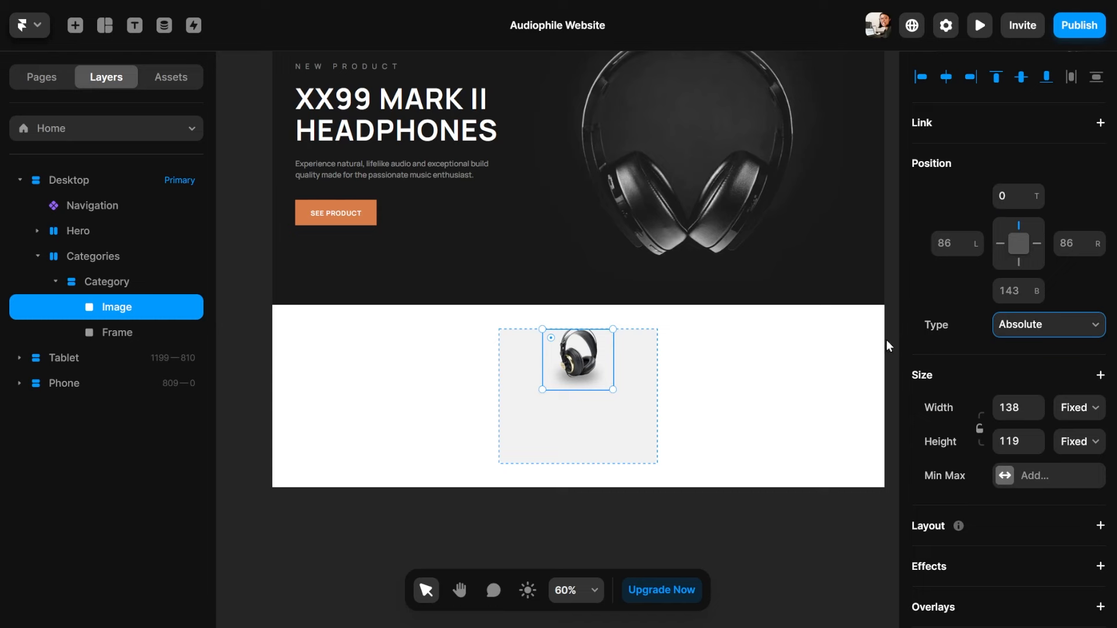
pyautogui.moveTo(574, 359); pyautogui.dragTo(573, 343)
pyautogui.click(691, 389)
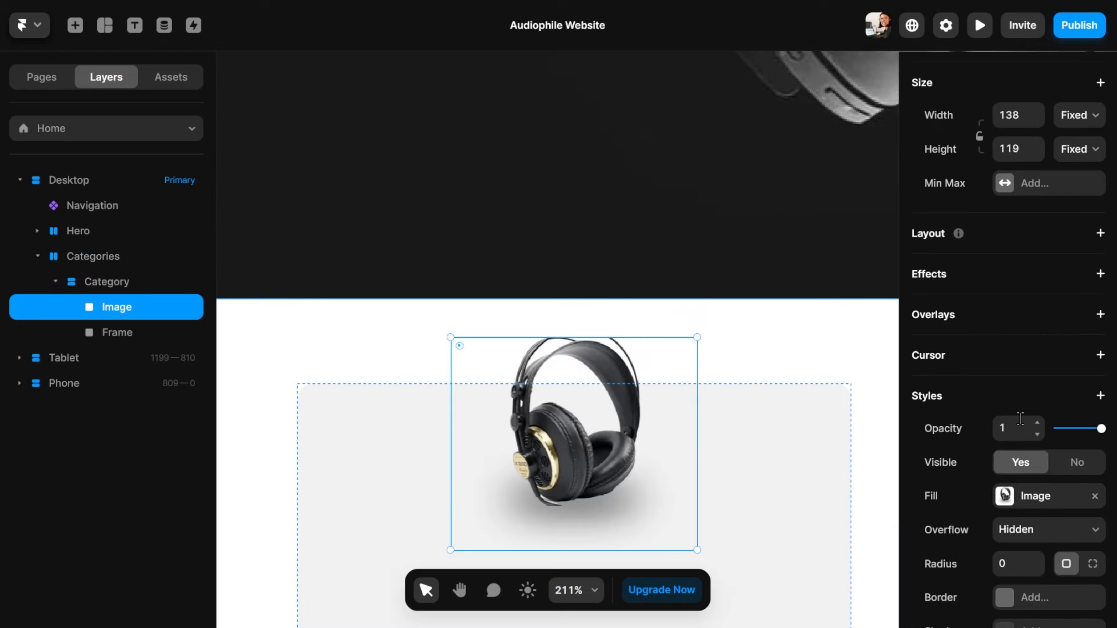
# Set the headphones image's fill type to Fit
pyautogui.click(1006, 498)
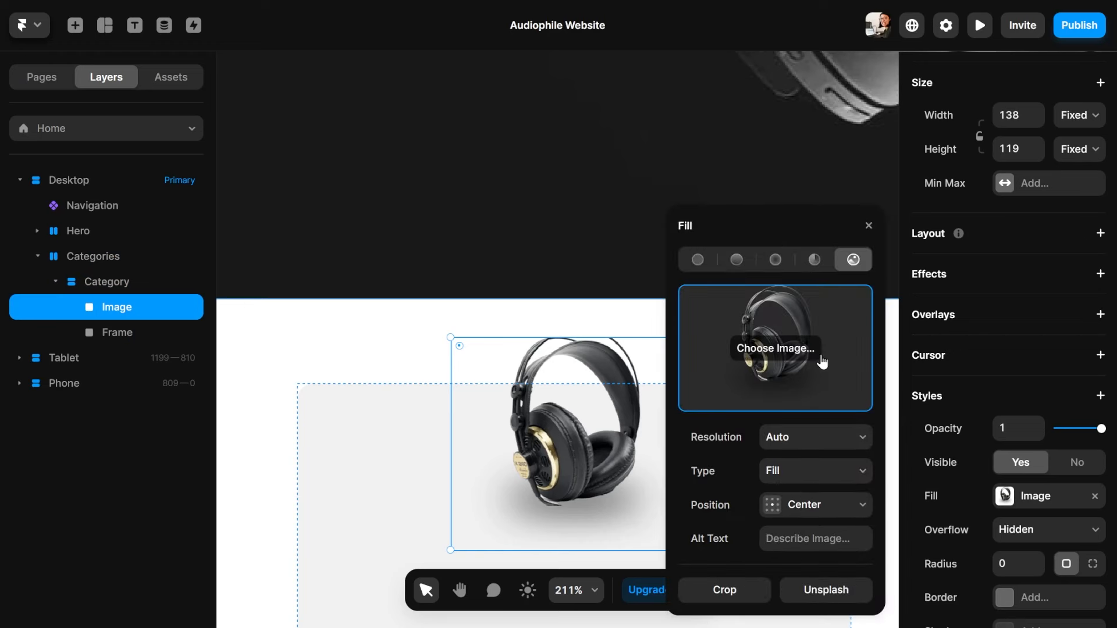
pyautogui.click(826, 472)
pyautogui.click(815, 521)
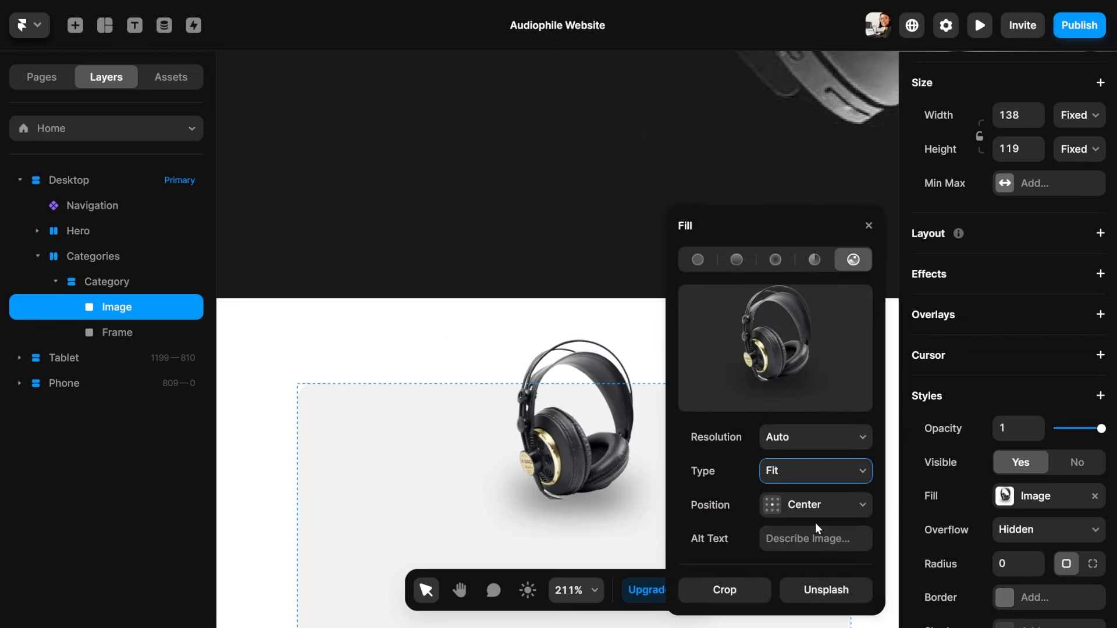
pyautogui.click(869, 226)
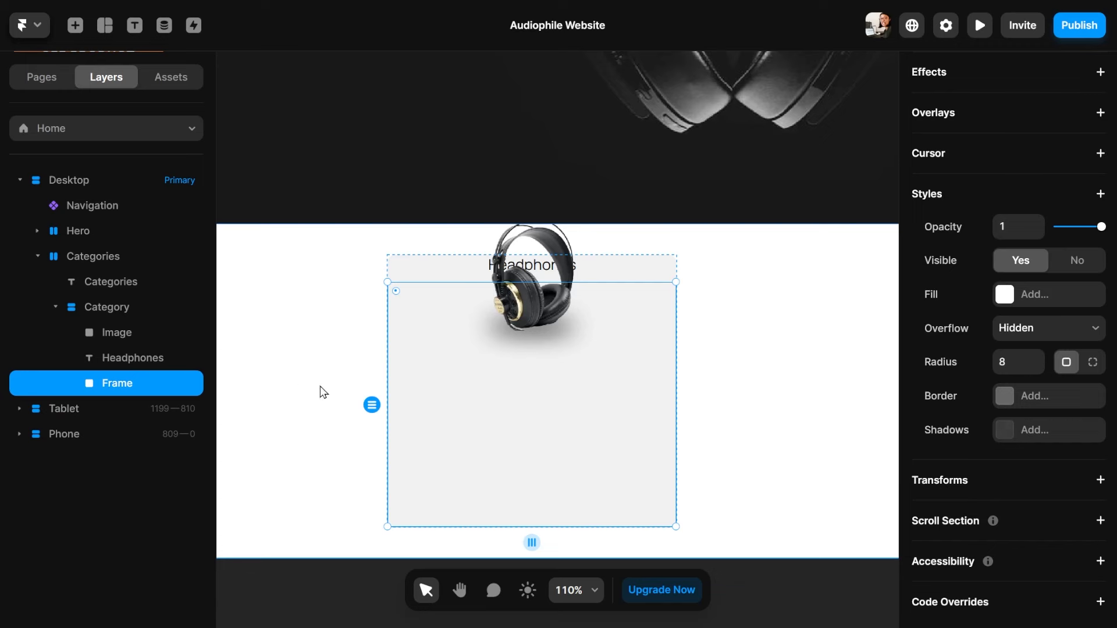
# Delete the leftover frame beneath the Headphones text inside the Category stack
pyautogui.click(124, 307)
pyautogui.scroll(-8, 922, 410)
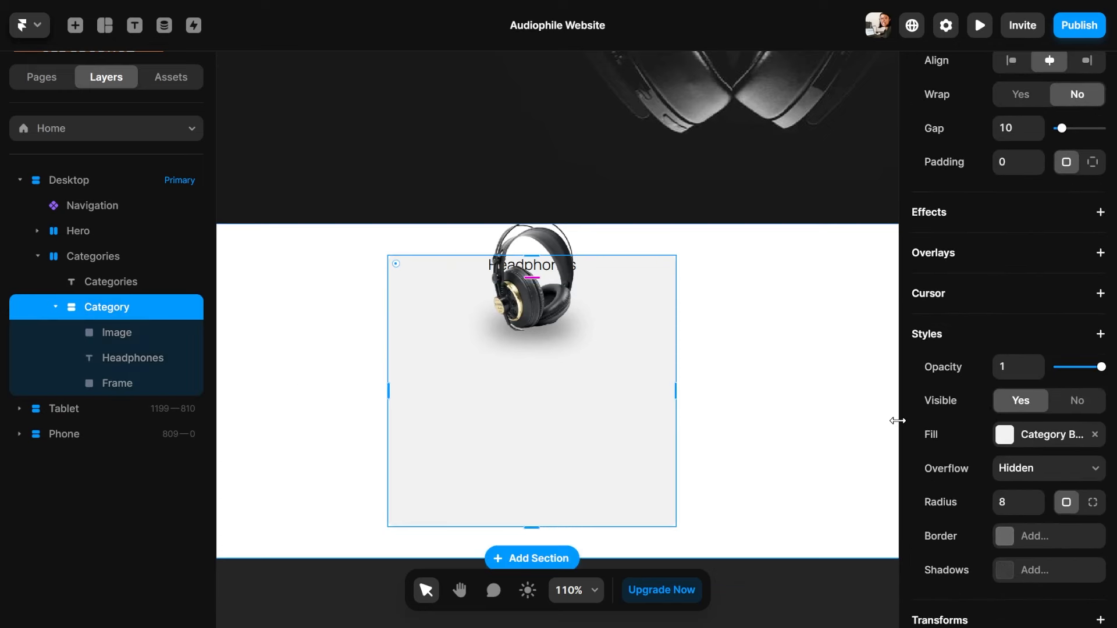
pyautogui.click(128, 384)
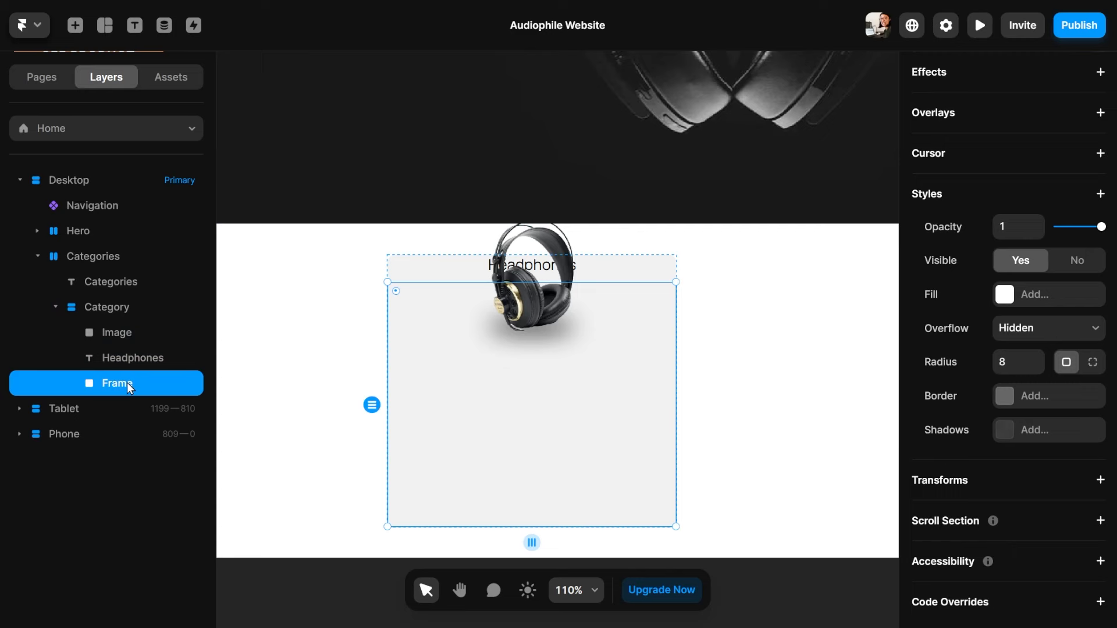
pyautogui.scroll(8, 994, 448)
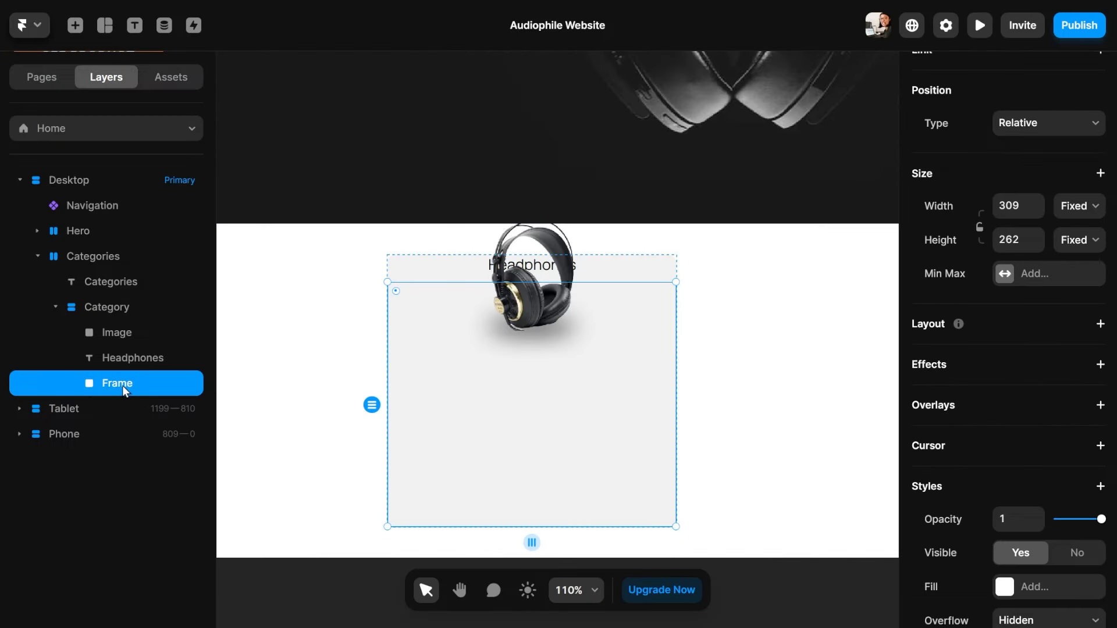
pyautogui.press('Delete')
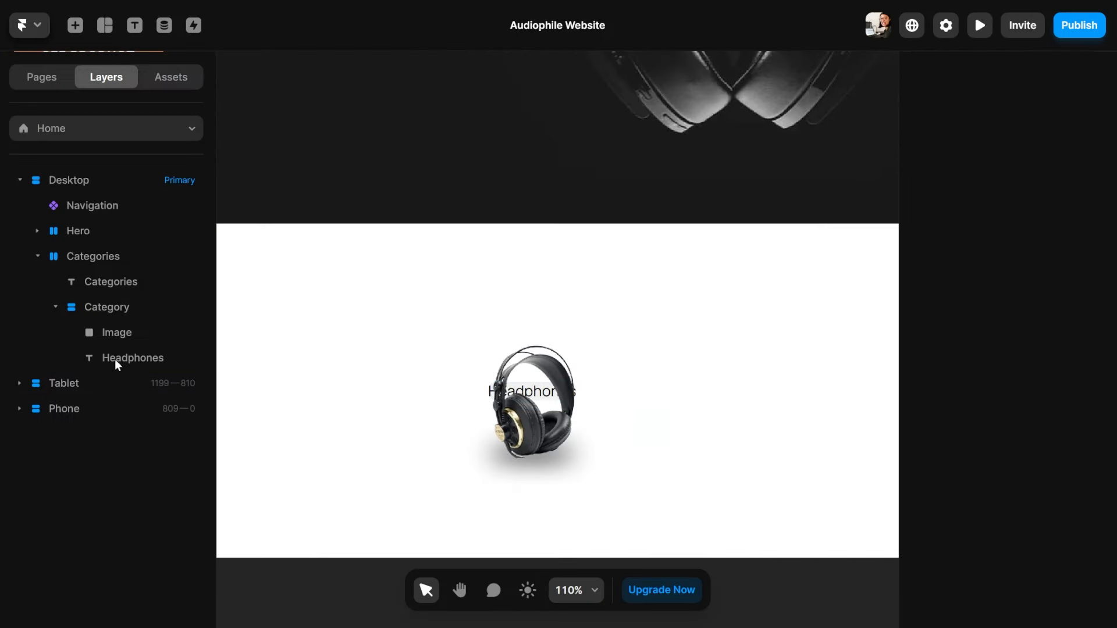
pyautogui.click(105, 306)
pyautogui.scroll(-3, 948, 404)
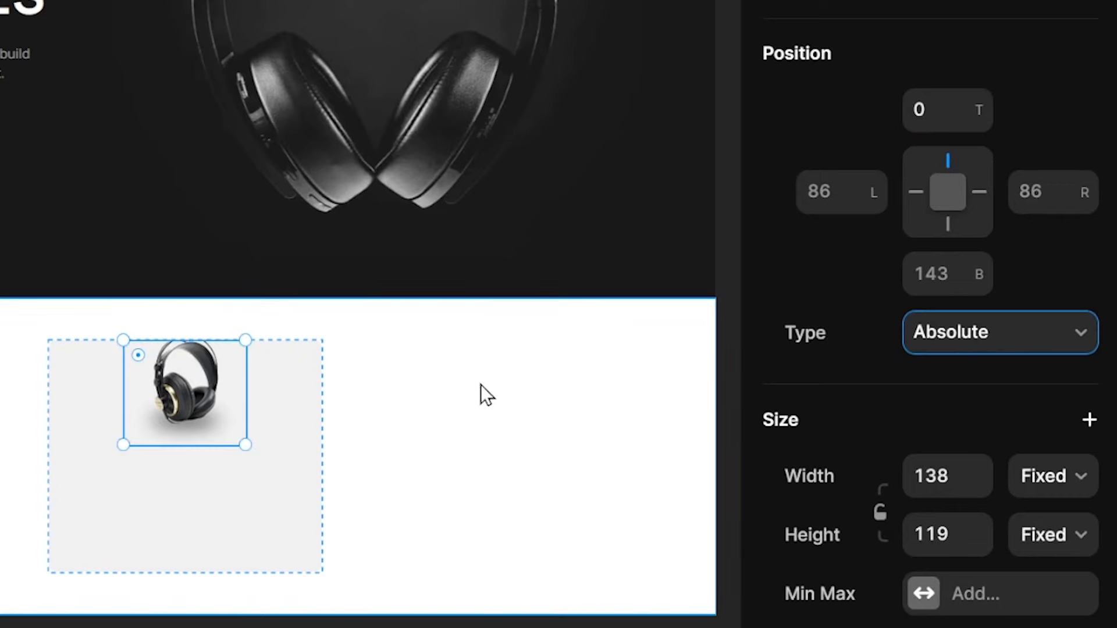
# Move the absolutely positioned headphones image up to a top offset of about -30 so it overhangs the card
pyautogui.moveTo(177, 379); pyautogui.dragTo(173, 361)
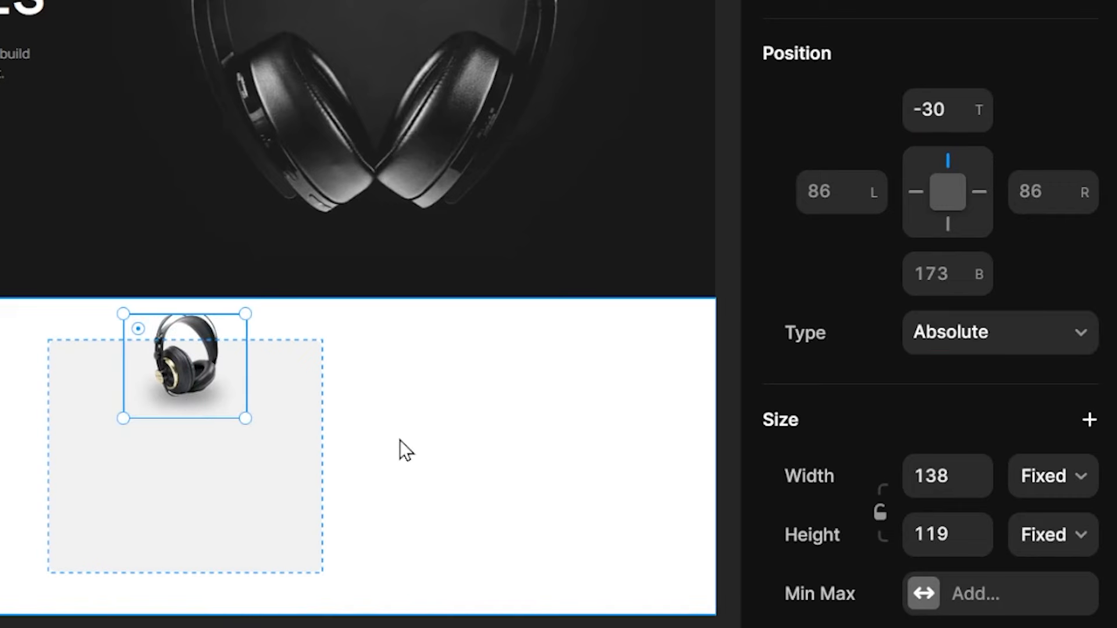
pyautogui.click(380, 435)
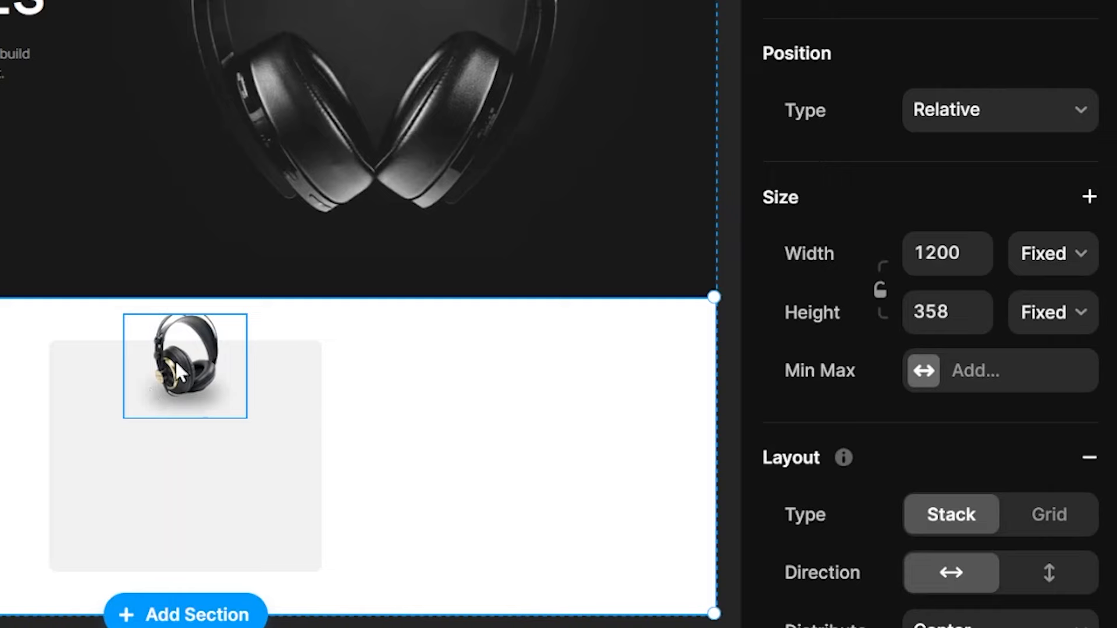
pyautogui.moveTo(177, 365); pyautogui.dragTo(179, 340)
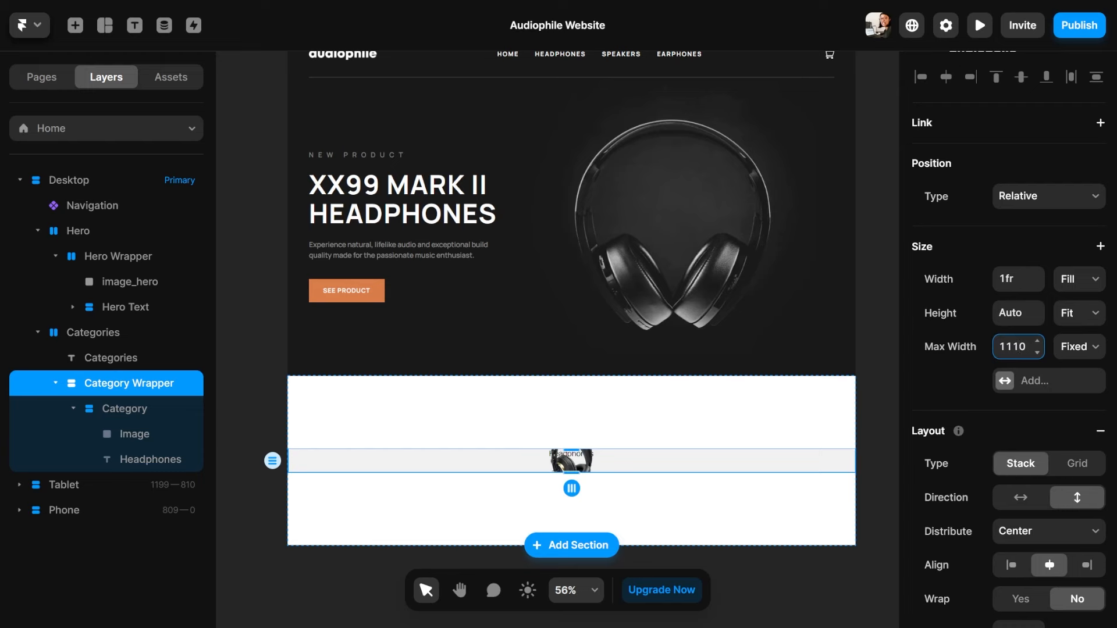
# Limit the Category Wrapper's maximum width to 1110 and make its stack direction horizontal
pyautogui.click(936, 382)
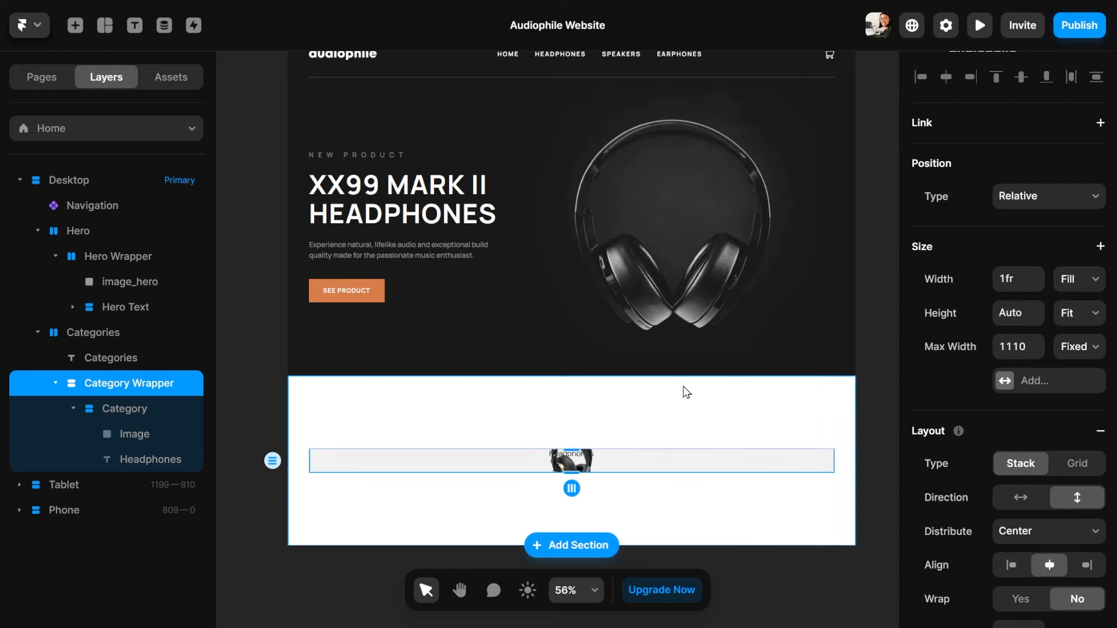
pyautogui.scroll(-1, 644, 434)
pyautogui.scroll(2, 658, 464)
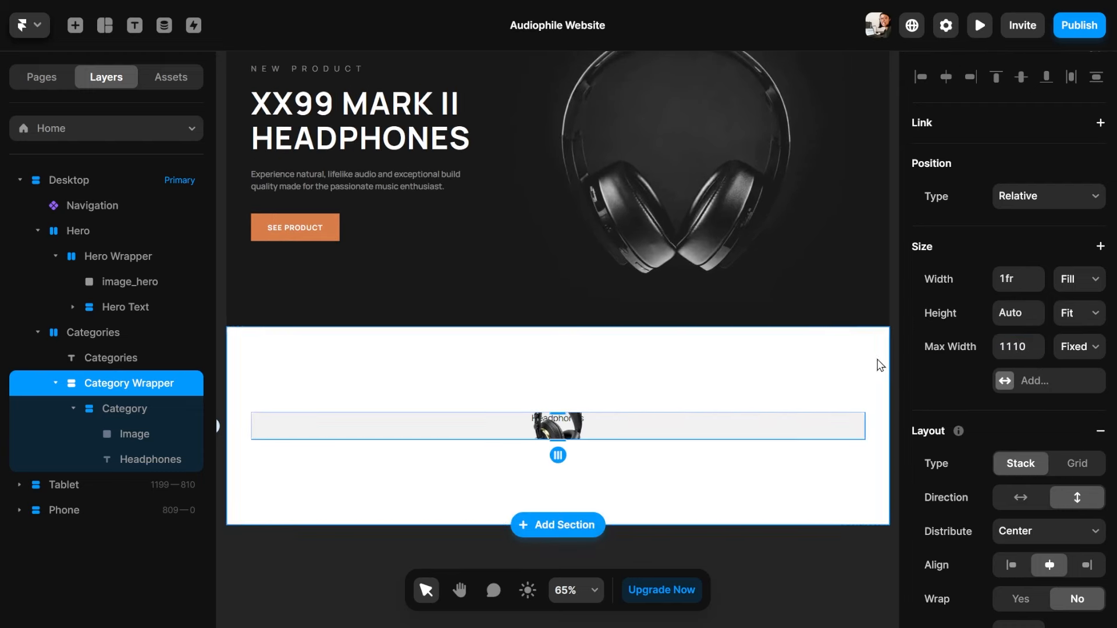
pyautogui.scroll(-2, 952, 377)
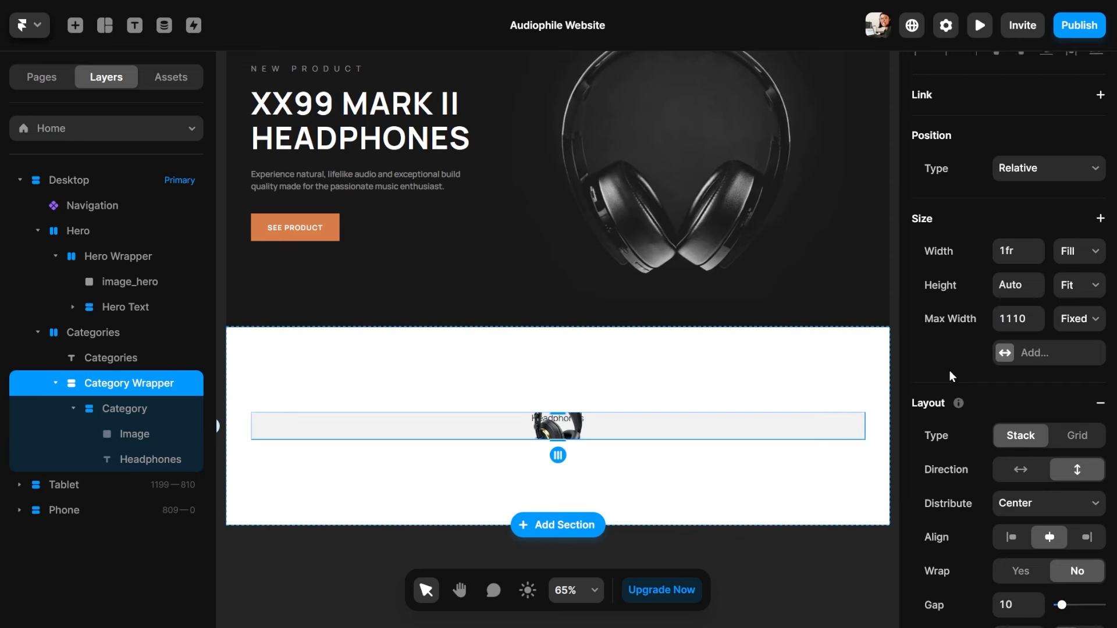
pyautogui.click(1023, 427)
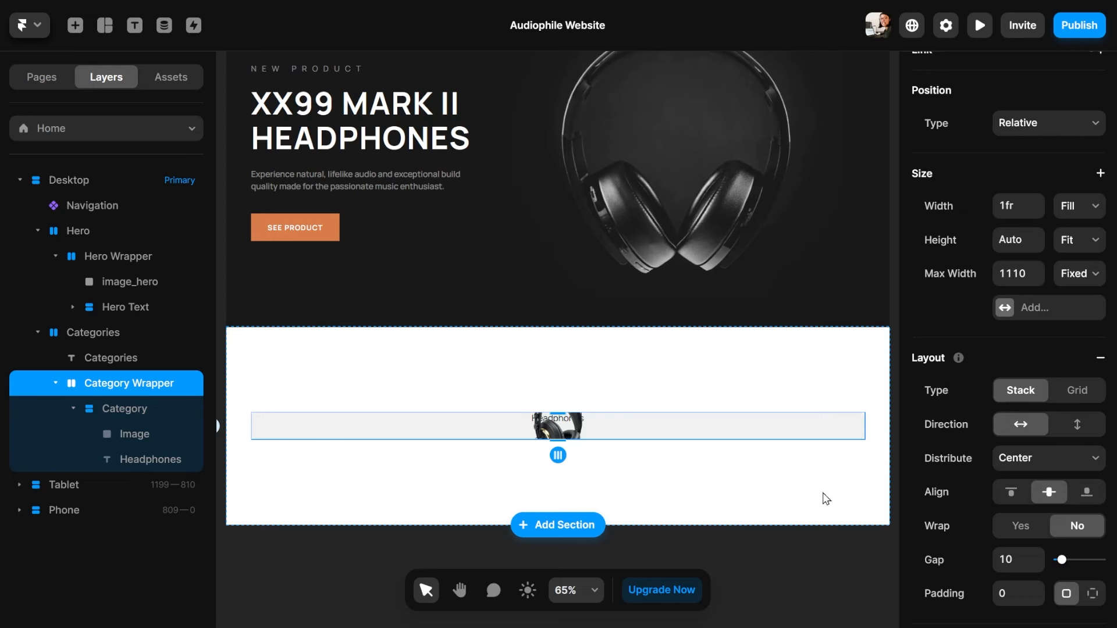
# Apply the Heading 3 text style to the card's Headphones label
pyautogui.scroll(-5, 990, 434)
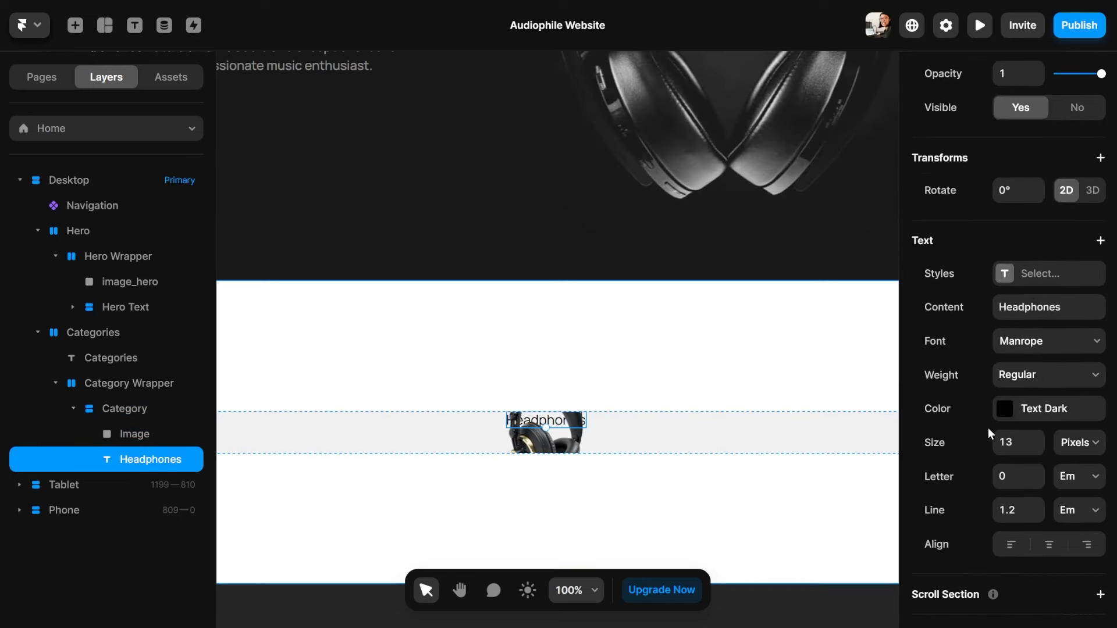
pyautogui.click(1019, 278)
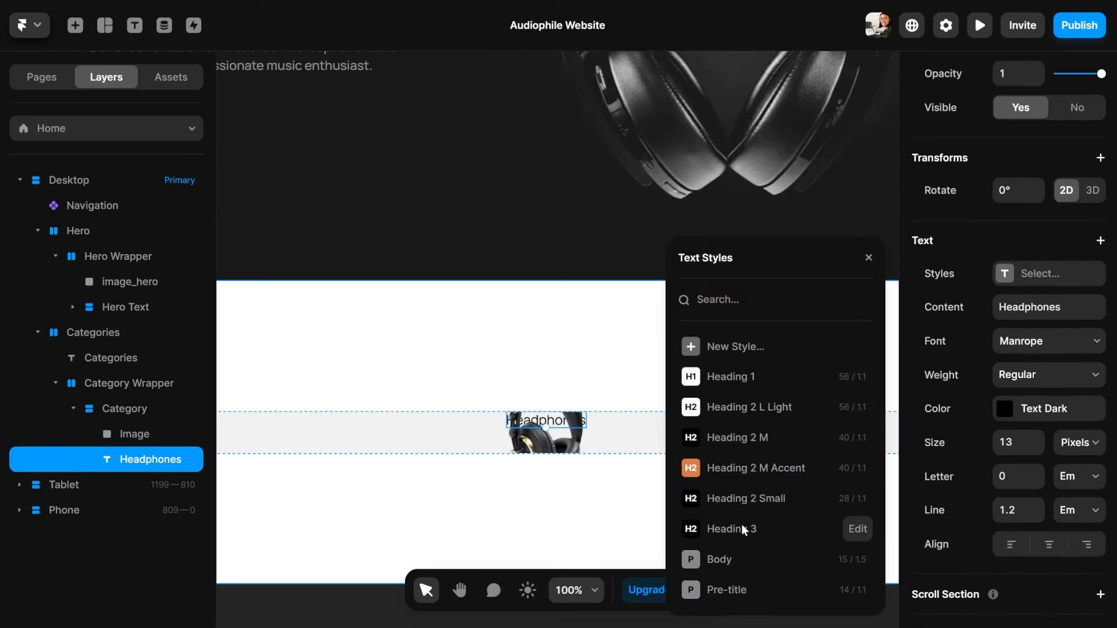
pyautogui.click(717, 526)
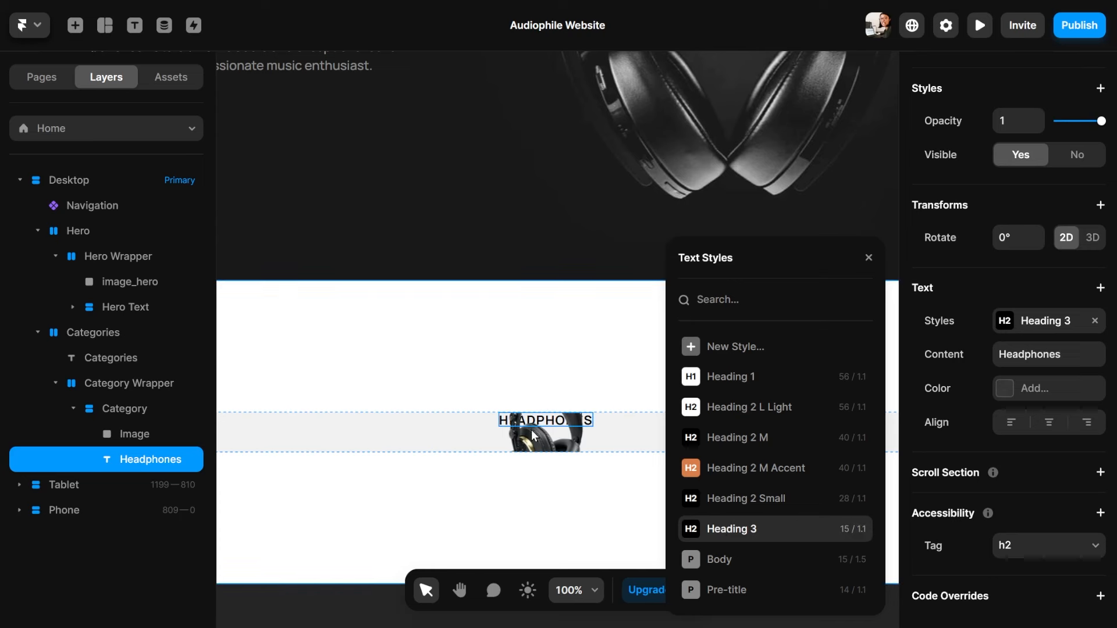
# Give the Category card a top padding of 116 and set its overflow to Visible
pyautogui.click(167, 410)
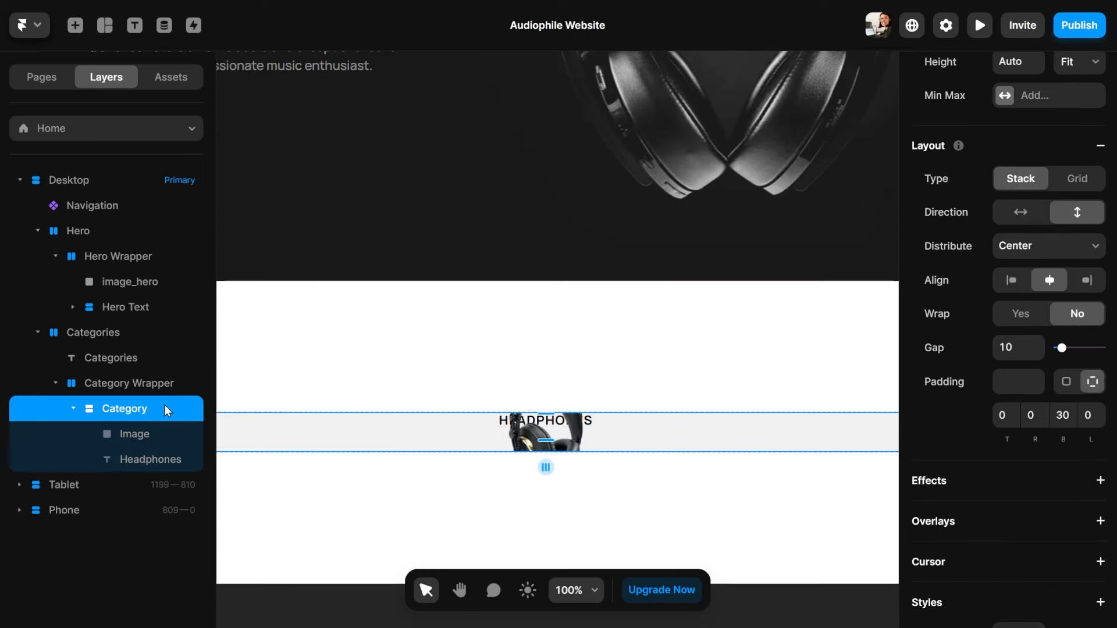
pyautogui.click(995, 415)
pyautogui.write('116')
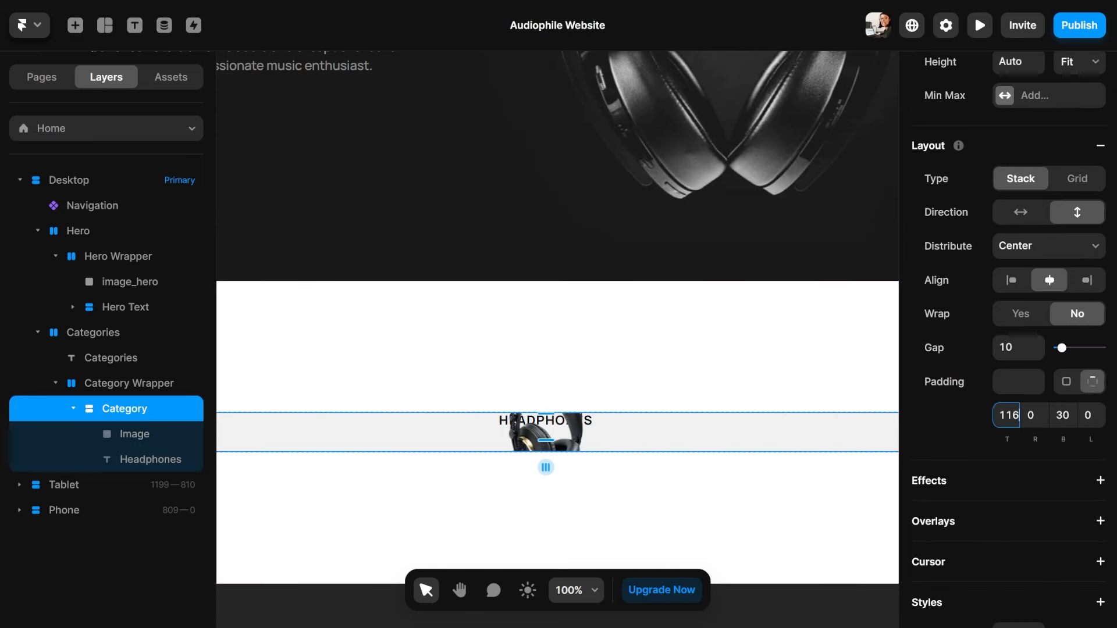
pyautogui.click(937, 434)
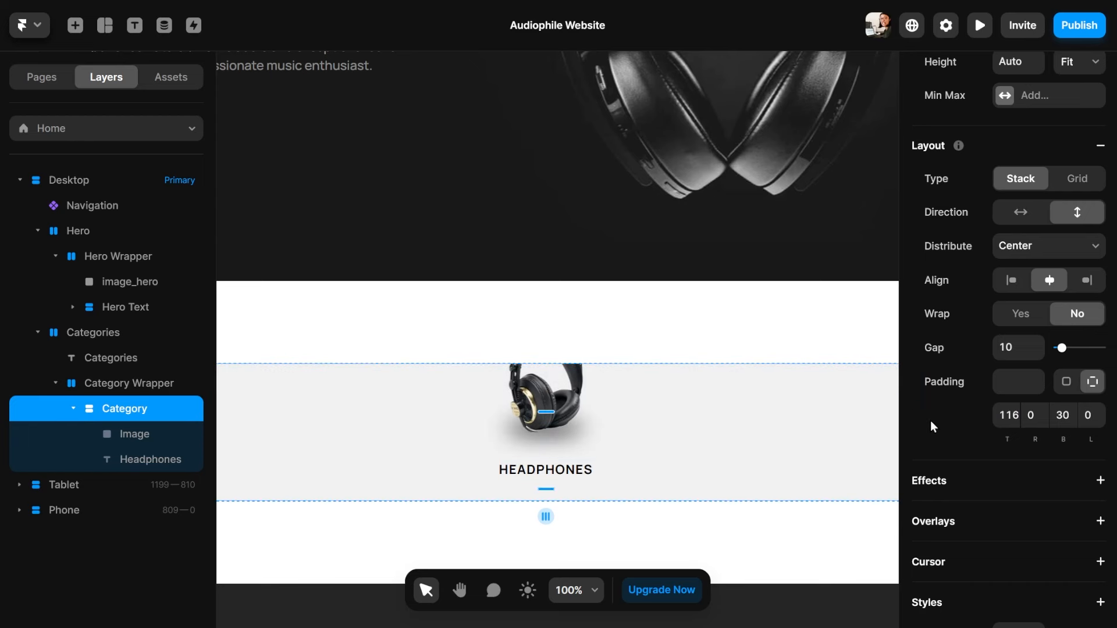
pyautogui.scroll(-5, 930, 420)
pyautogui.scroll(-2, 932, 421)
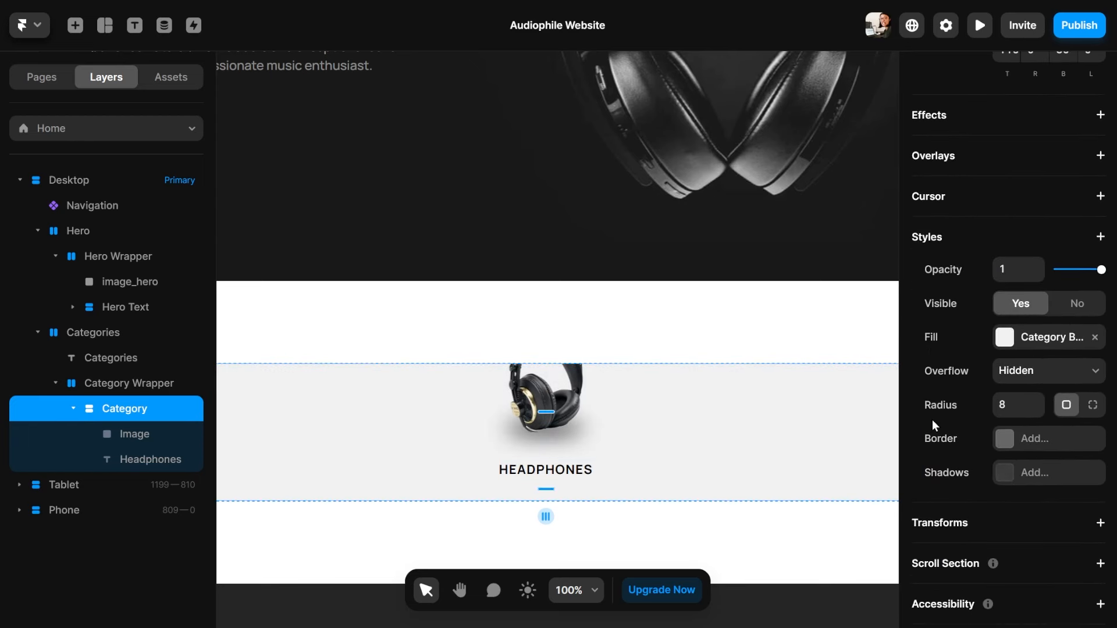
pyautogui.click(1056, 383)
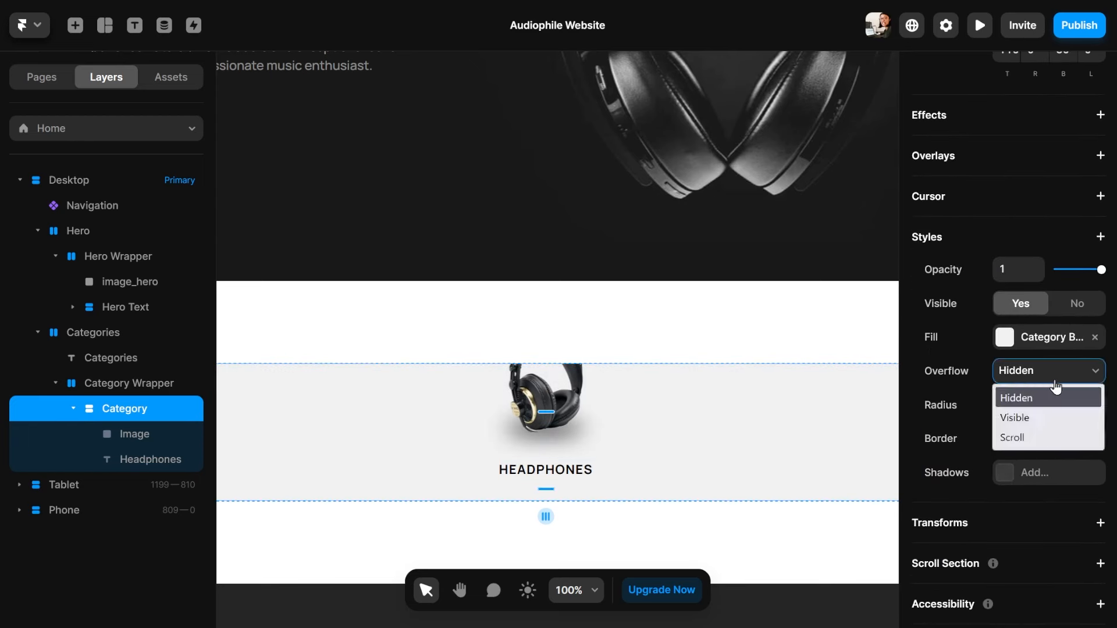
pyautogui.click(1039, 417)
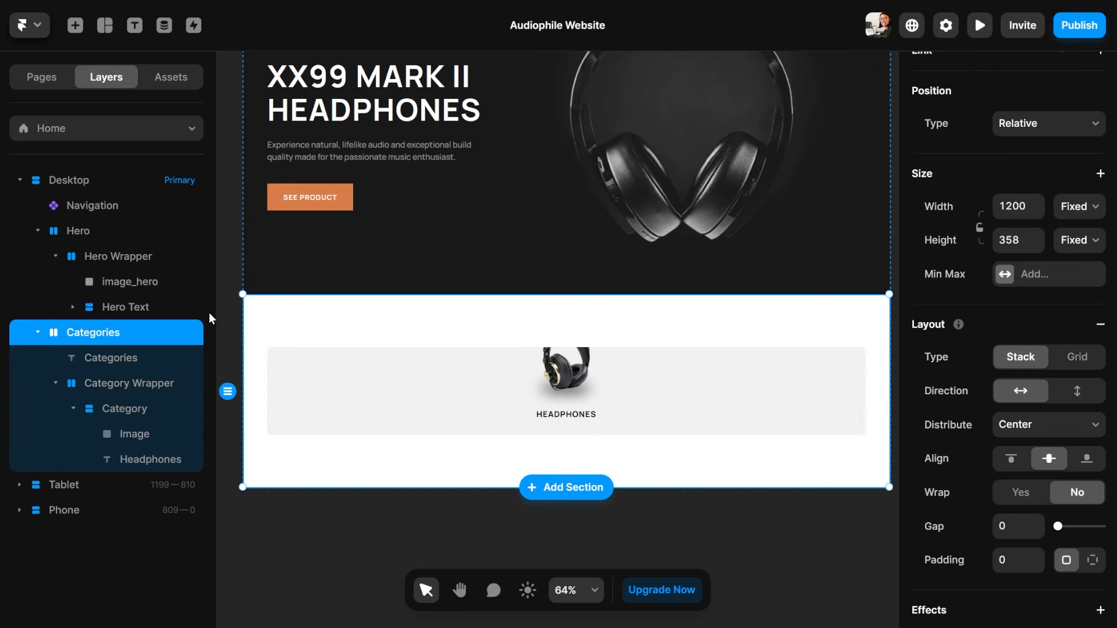
# Set the Categories section's height to Fit Content with a top padding of 120, and add bottom padding
pyautogui.click(1079, 240)
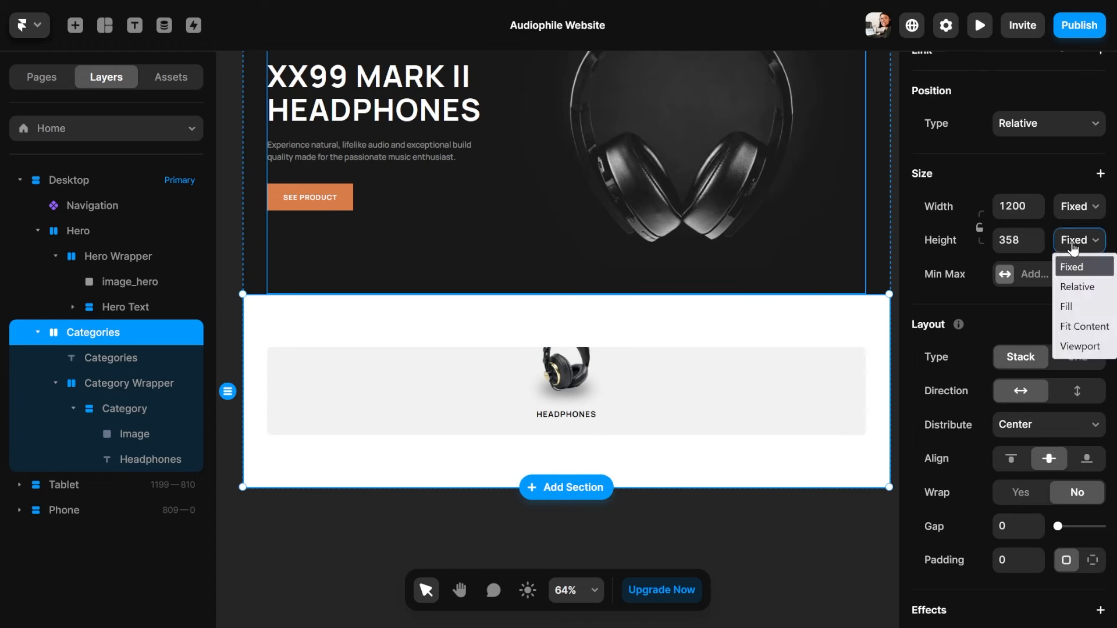
pyautogui.click(1076, 326)
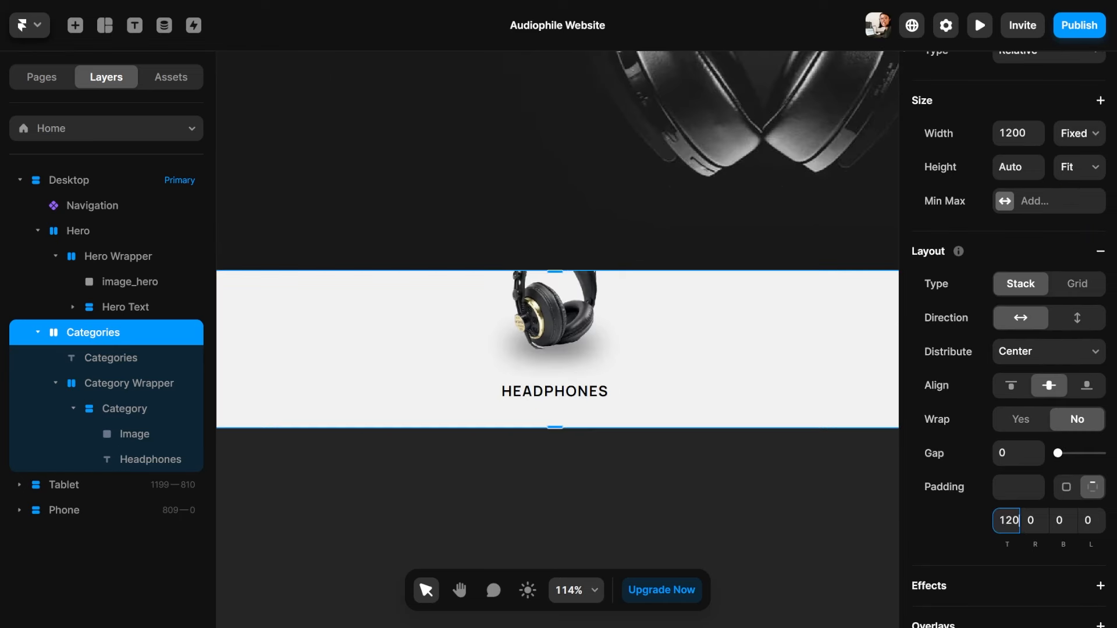
pyautogui.press('Tab')
pyautogui.press('Tab')
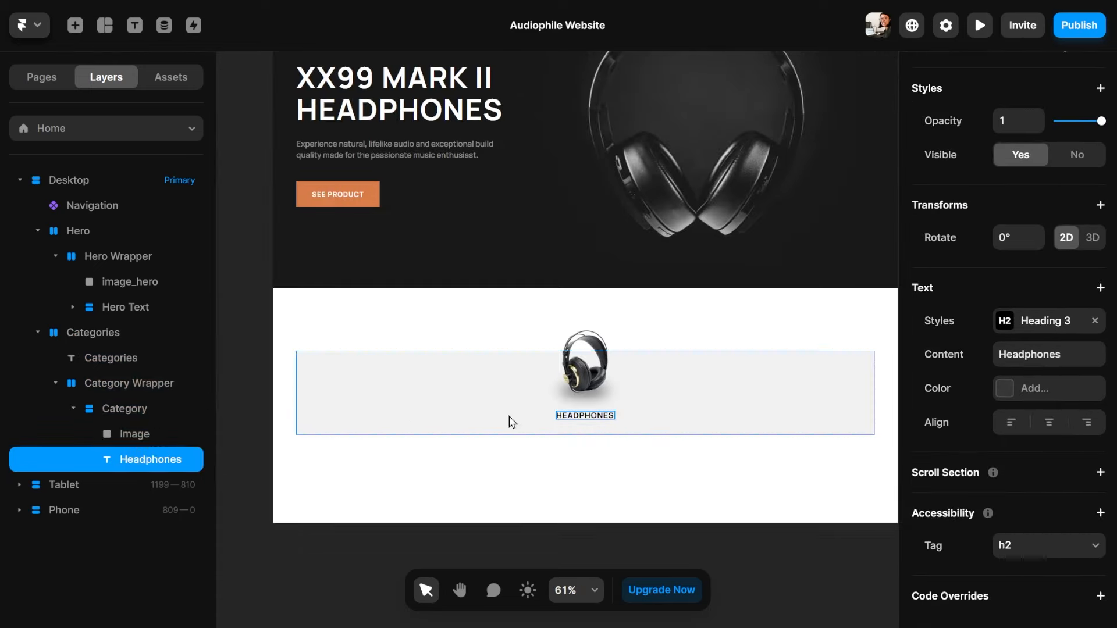
# Duplicate the Headphones label in the card and change the copy's text to Shop
pyautogui.rightClick(145, 456)
pyautogui.click(177, 406)
pyautogui.scroll(2, 584, 432)
pyautogui.scroll(1, 586, 435)
pyautogui.doubleClick(586, 431)
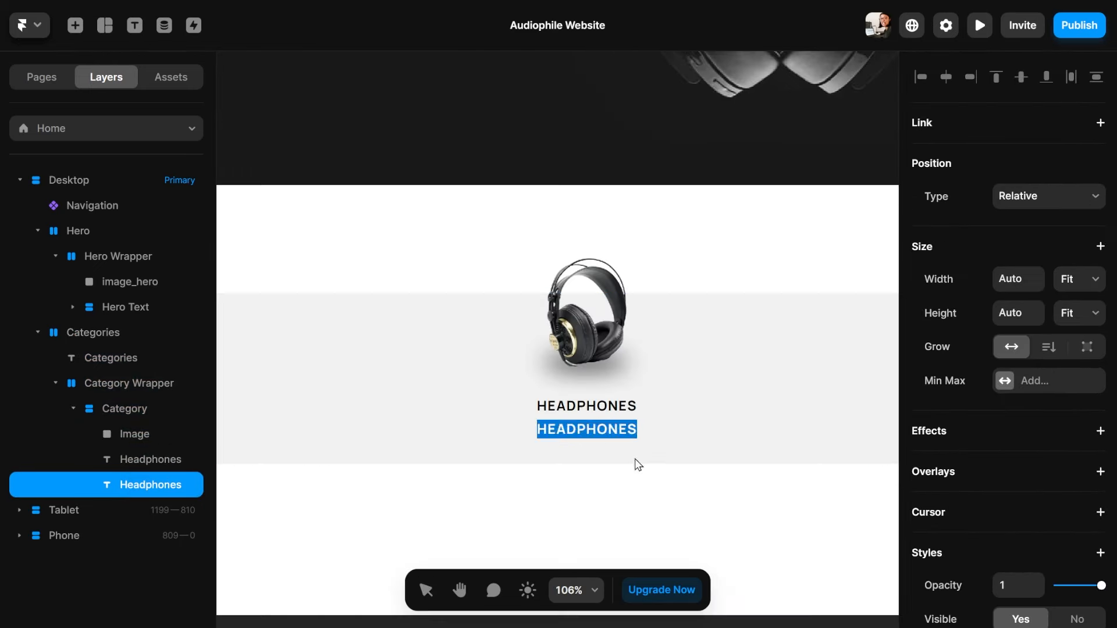
pyautogui.write('Shop')
pyautogui.press('Escape')
# Draw a small frame in the headphones card and place it below the Shop text in the stack
pyautogui.press('f')
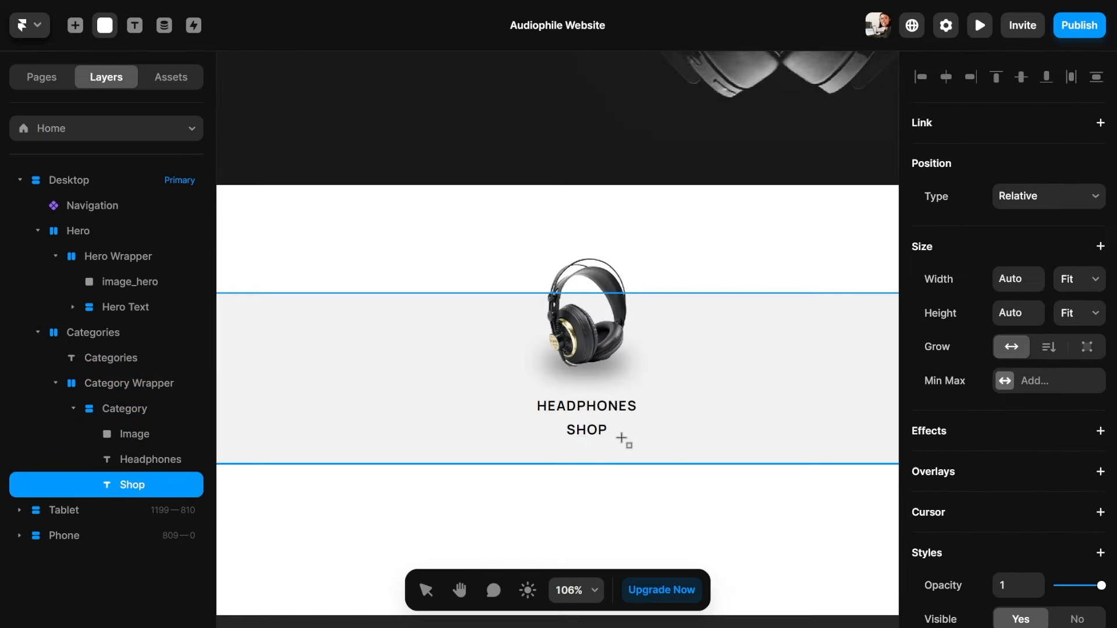
pyautogui.moveTo(623, 441); pyautogui.dragTo(637, 451)
pyautogui.moveTo(135, 435); pyautogui.dragTo(133, 522)
# Fill the small frame below Shop with the icon-arrow-right.svg image, using the Fit type
pyautogui.scroll(-5, 1032, 421)
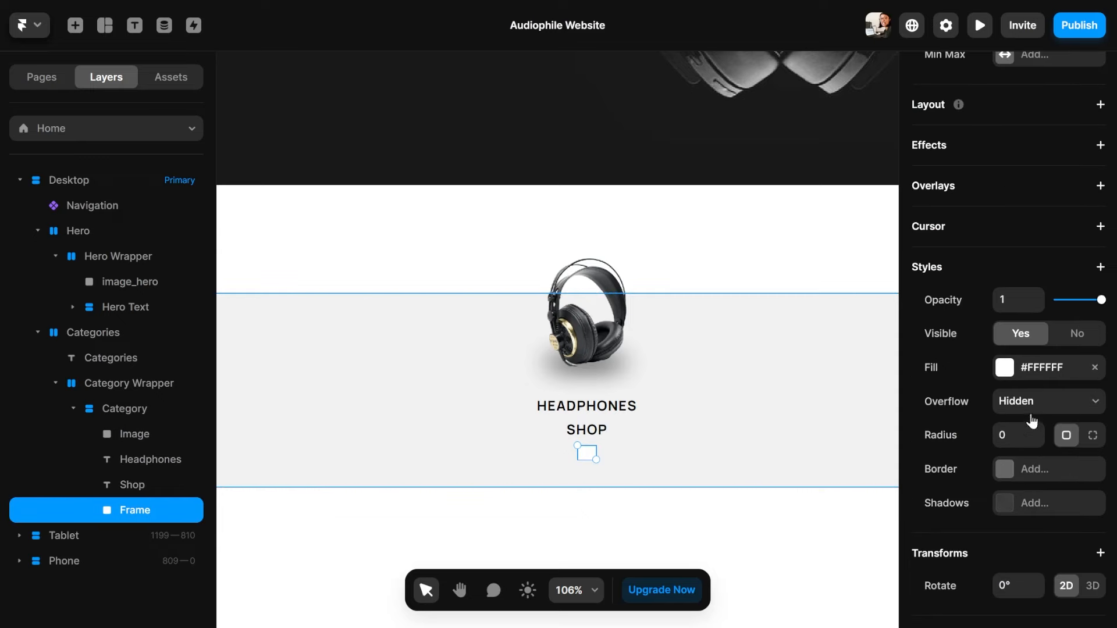
pyautogui.click(1005, 369)
pyautogui.click(853, 119)
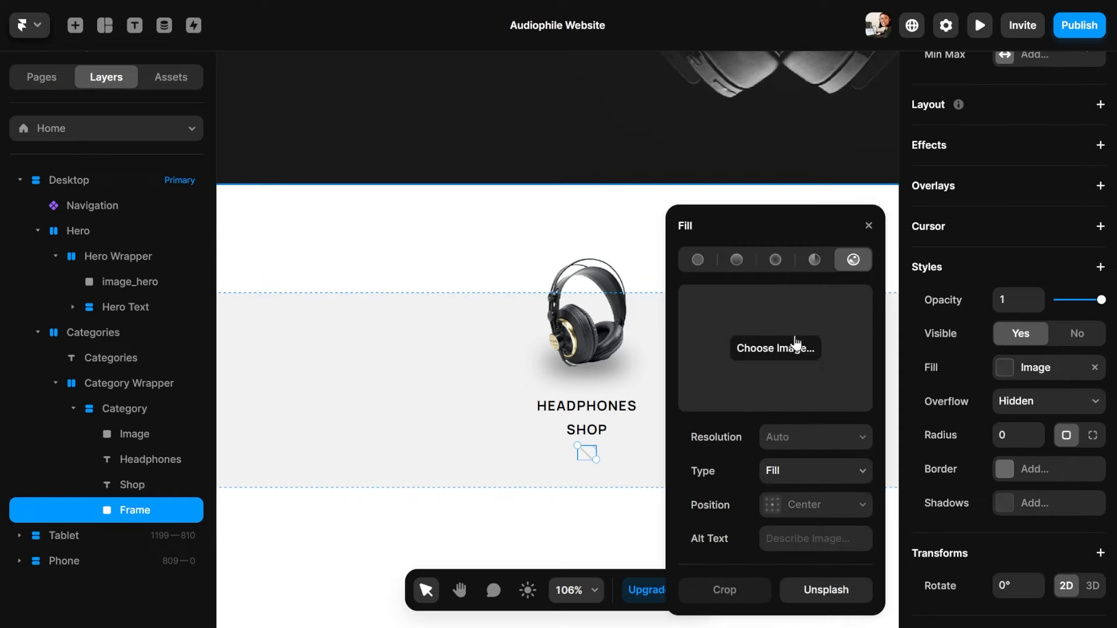
pyautogui.click(757, 348)
pyautogui.click(239, 70)
pyautogui.click(729, 275)
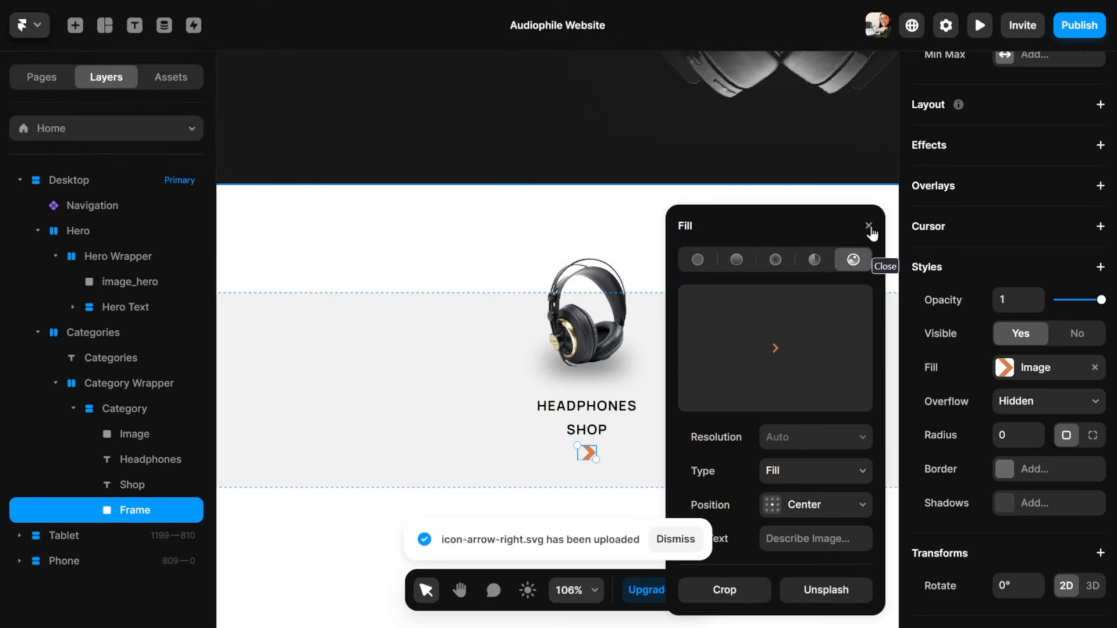
pyautogui.click(797, 475)
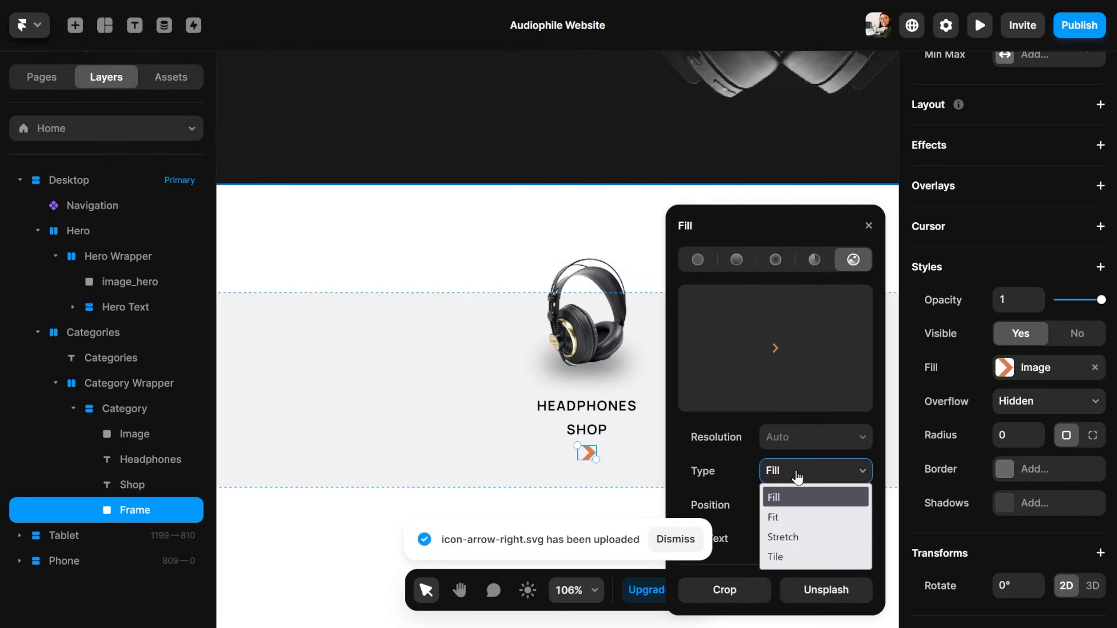
pyautogui.click(787, 515)
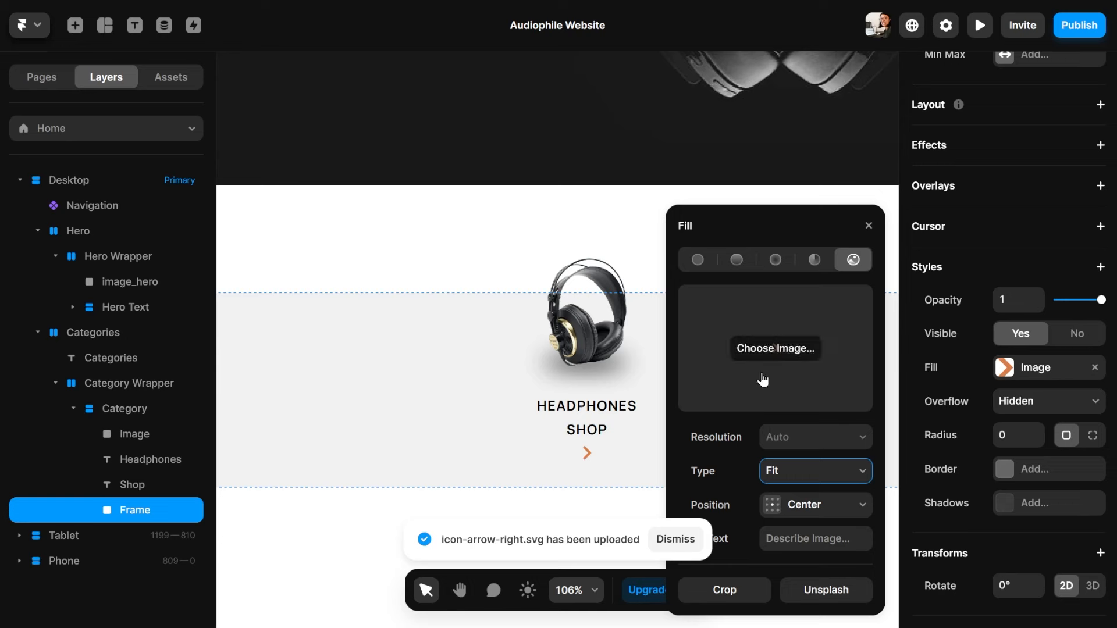
pyautogui.click(869, 227)
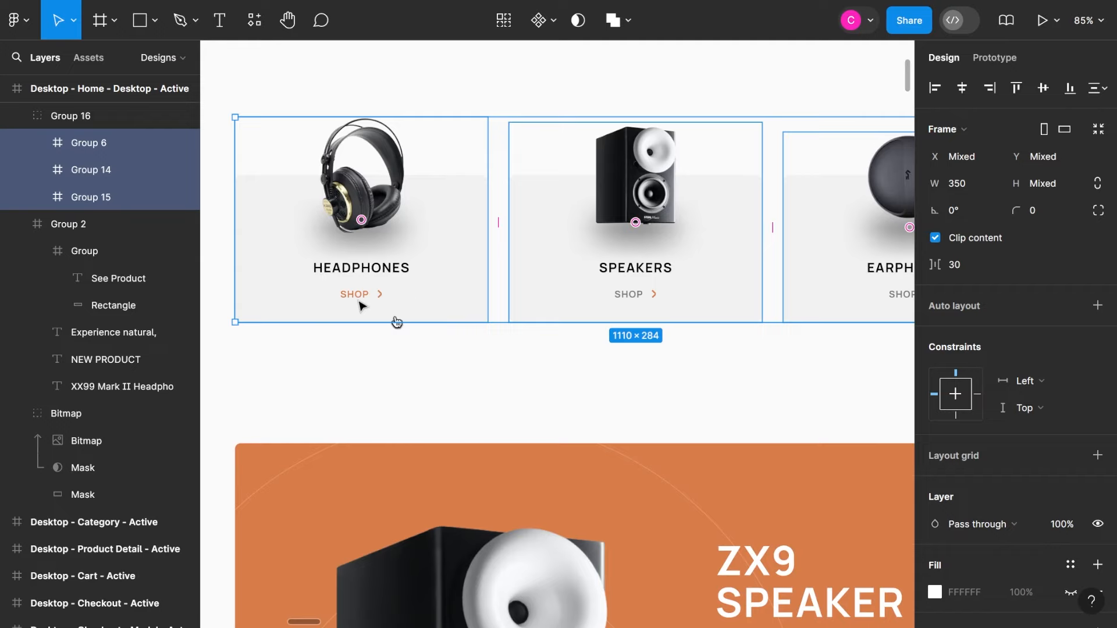
# Set the arrow frame in the headphones card to a width of 5 and a height of 10
pyautogui.scroll(10, 394, 320)
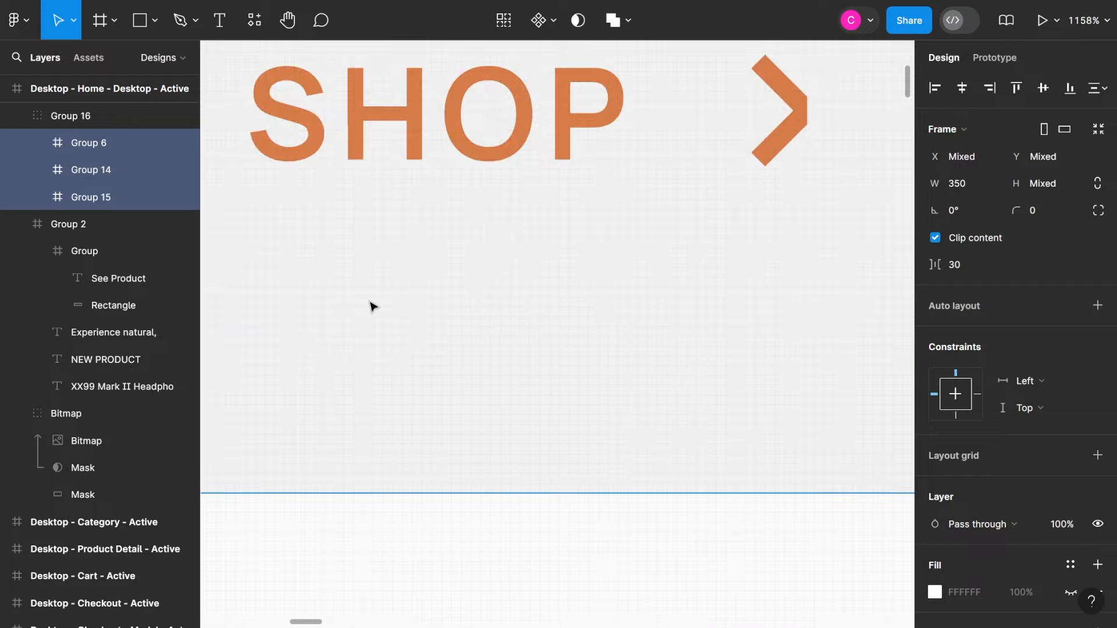
pyautogui.scroll(-3, 373, 307)
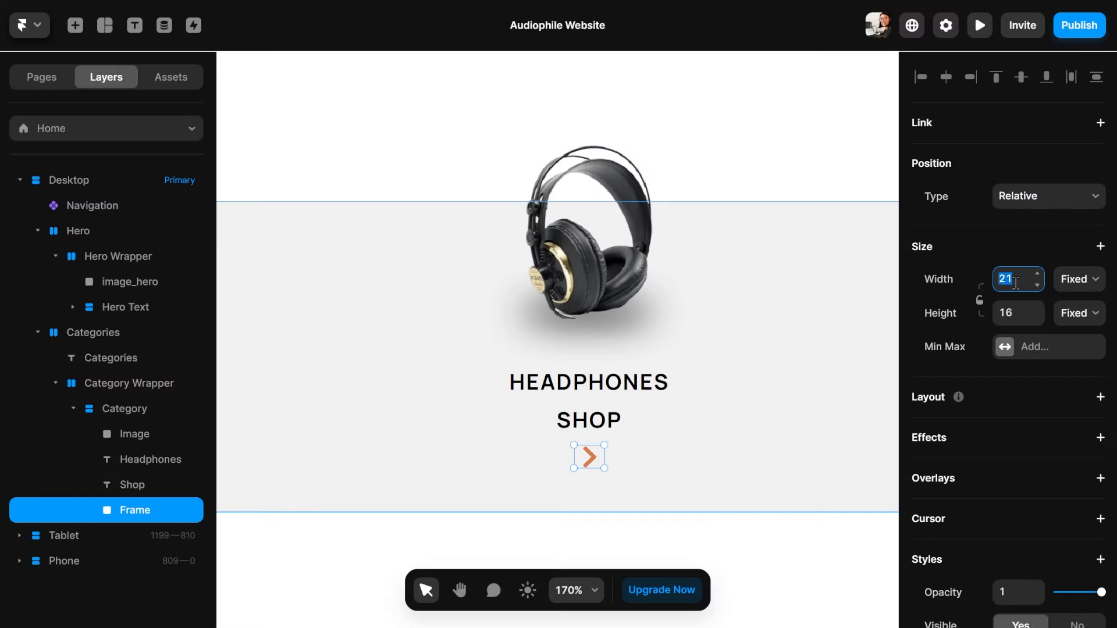
pyautogui.write('5')
pyautogui.press('Tab')
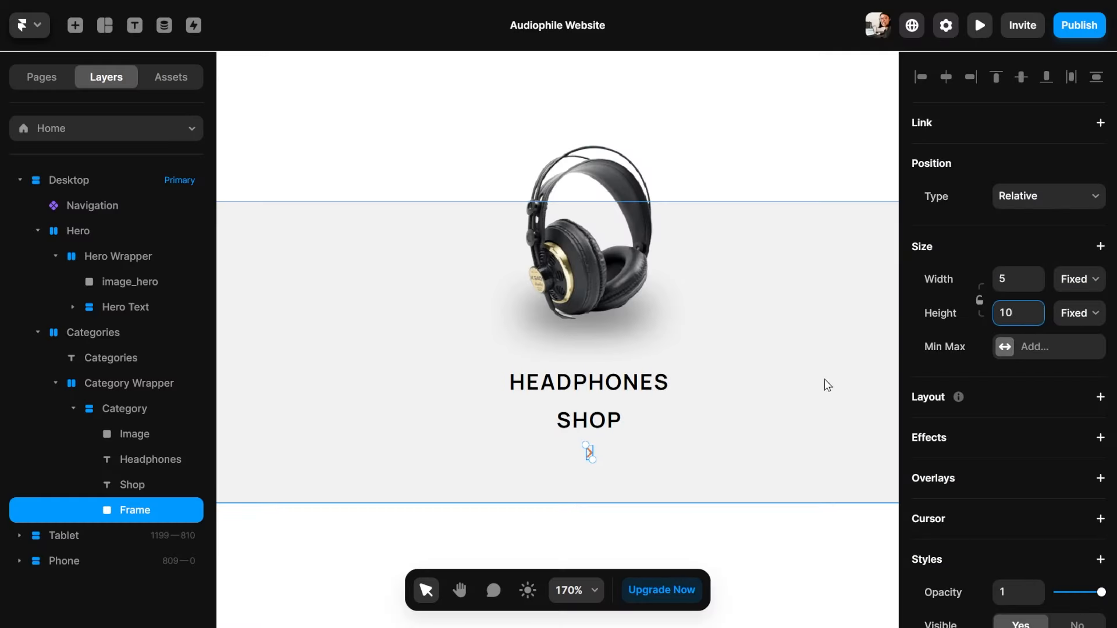
# Wrap the Shop text and arrow frame together in a stack and rename it CTA Link
pyautogui.keyDown('shift'); pyautogui.click(135, 485); pyautogui.keyUp('shift')
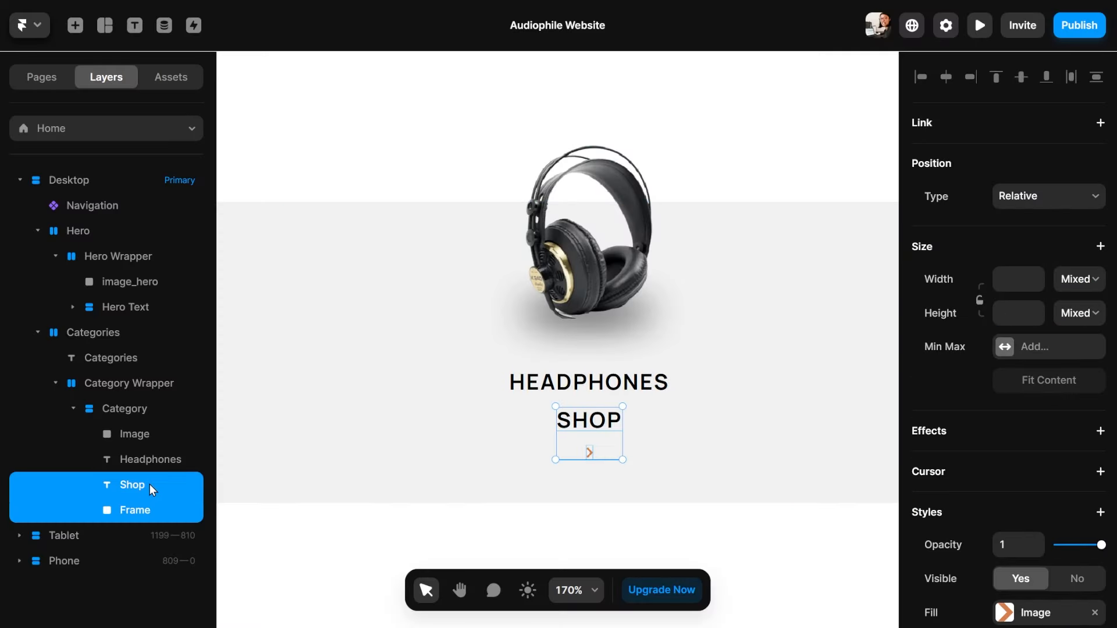
pyautogui.rightClick(149, 484)
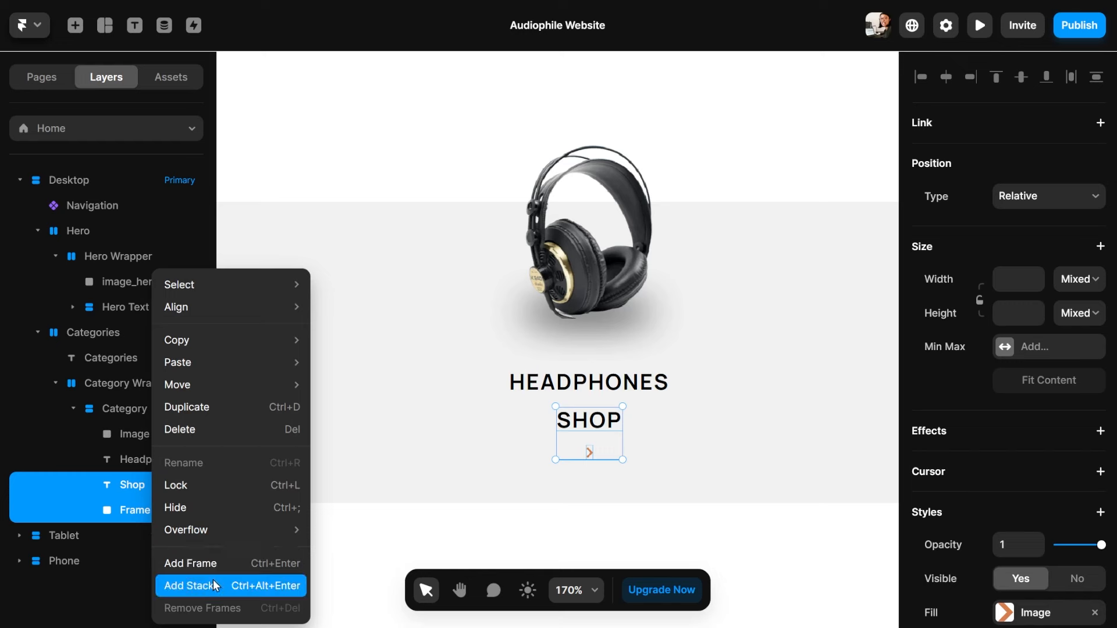
pyautogui.click(213, 583)
pyautogui.doubleClick(133, 486)
pyautogui.write('CTA L')
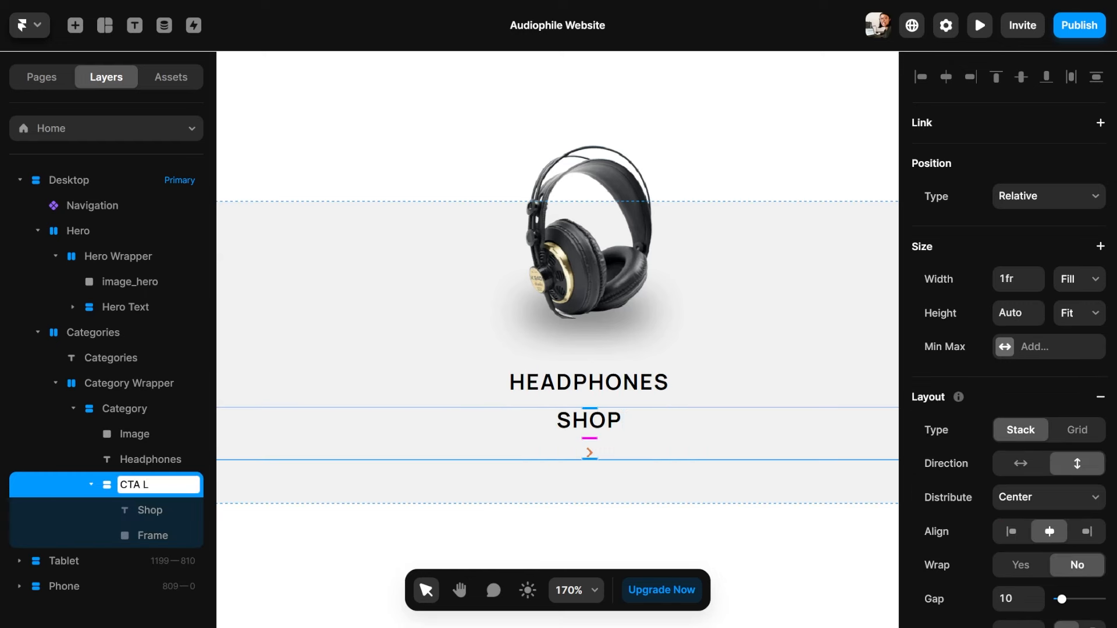
pyautogui.write('ink')
pyautogui.press('Return')
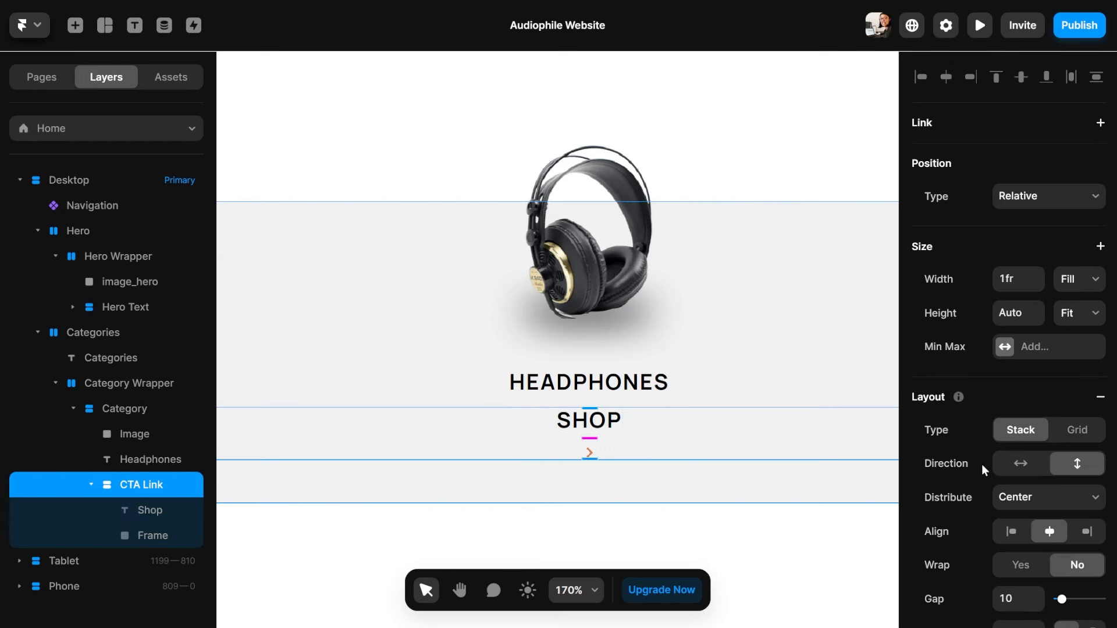
# Set the CTA Link stack's direction to horizontal with a gap of 13
pyautogui.scroll(-2, 1025, 408)
pyautogui.click(1022, 392)
pyautogui.click(1016, 526)
pyautogui.write('13')
pyautogui.press('Return')
# Add a link from the Shop text in the headphones card to the Home page
pyautogui.scroll(5, 641, 424)
pyautogui.doubleClick(517, 416)
pyautogui.click(1099, 124)
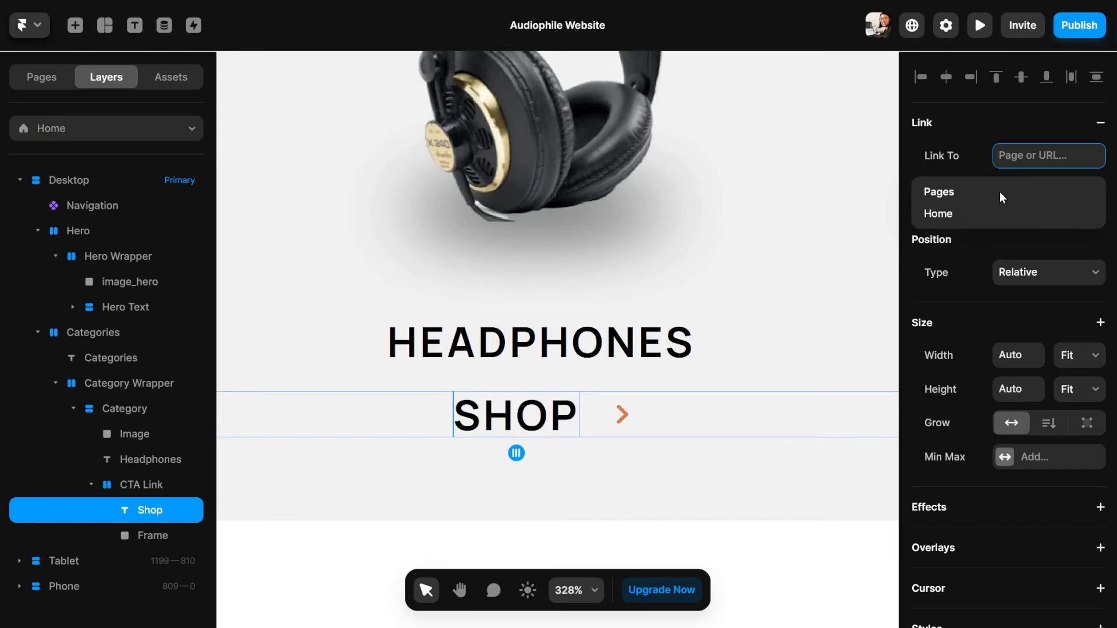
pyautogui.write('#')
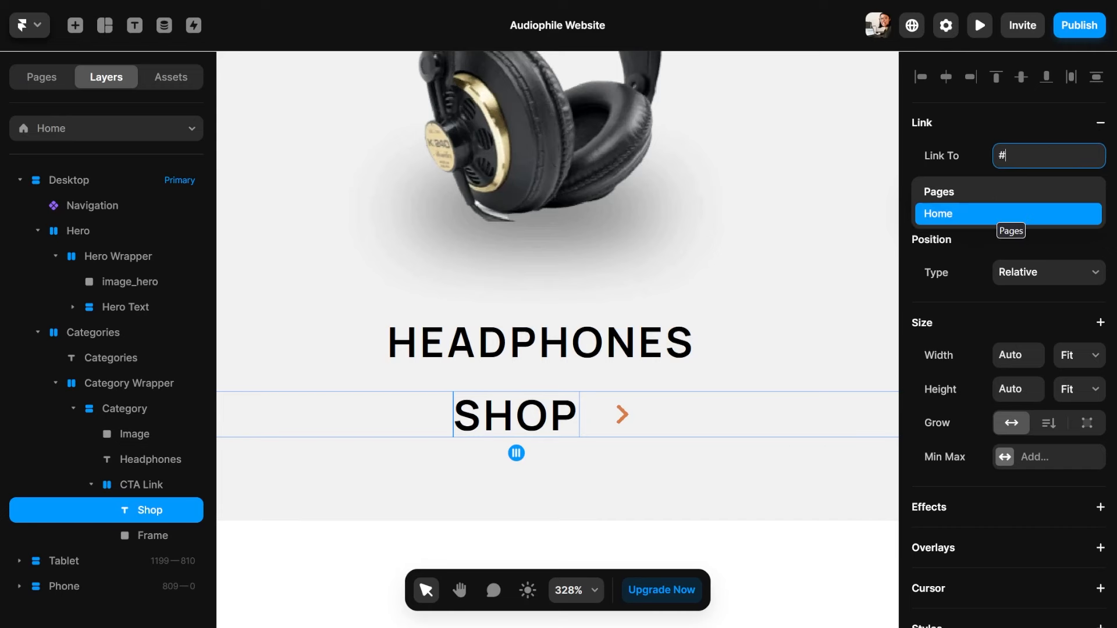
pyautogui.click(1010, 216)
# Rename the Link style of the Shop text as Link Light and duplicate it
pyautogui.click(1010, 222)
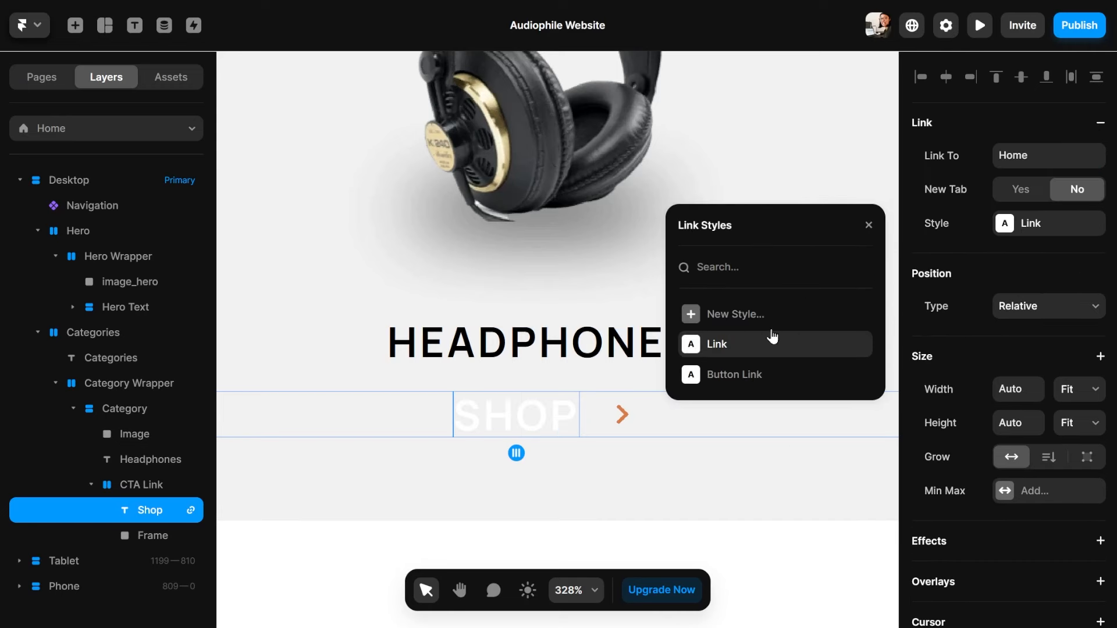
pyautogui.rightClick(740, 347)
pyautogui.click(761, 384)
pyautogui.write('Light')
pyautogui.press('Return')
pyautogui.rightClick(757, 340)
pyautogui.click(793, 398)
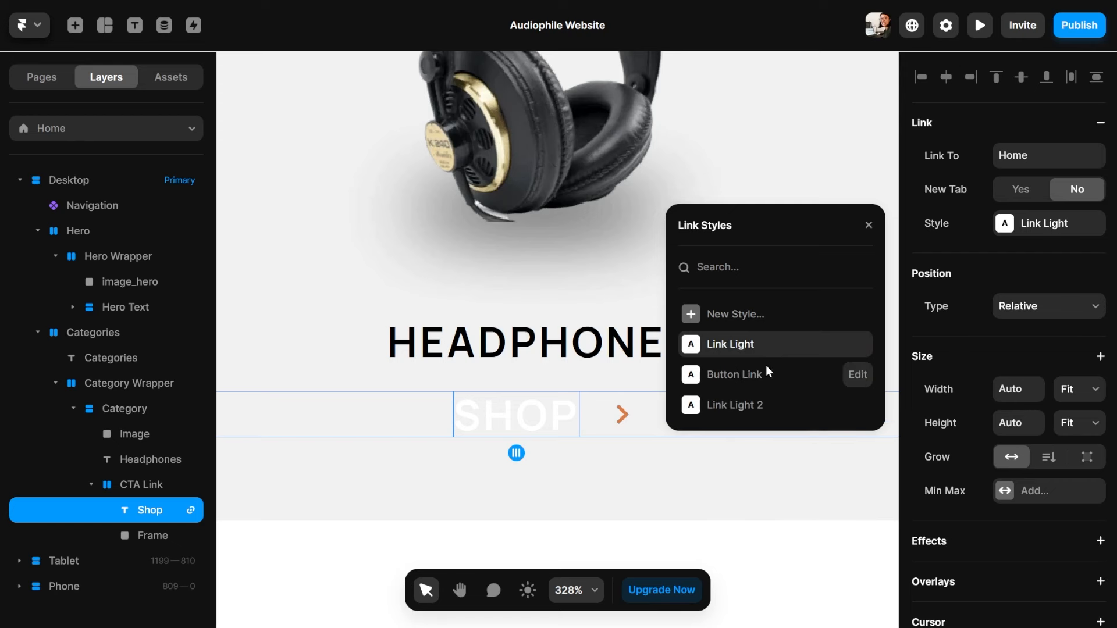
# Rename the duplicated link style as Link Dark
pyautogui.rightClick(756, 407)
pyautogui.click(782, 436)
pyautogui.press('BackSpace')
pyautogui.press('BackSpace')
pyautogui.press('BackSpace')
pyautogui.press('BackSpace')
pyautogui.press('BackSpace')
pyautogui.press('BackSpace')
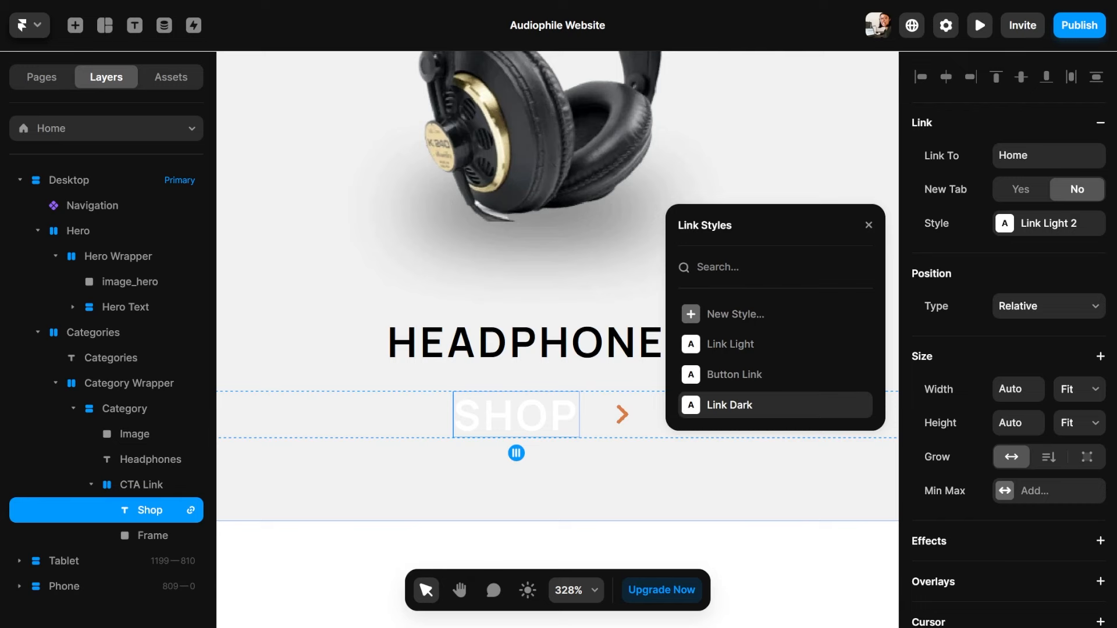
pyautogui.write('Dark')
pyautogui.press('Return')
# Change the Link Dark style's colour to the Text Dark 50% colour style
pyautogui.click(856, 405)
pyautogui.click(771, 291)
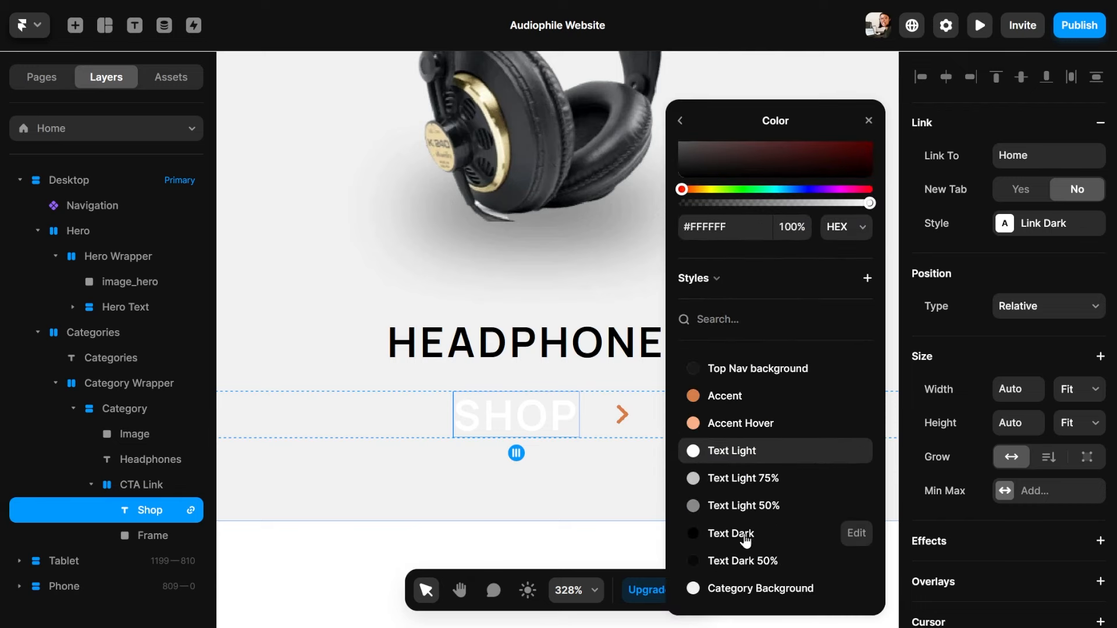
pyautogui.click(743, 560)
pyautogui.click(896, 117)
# Duplicate the headphones Category card twice inside the Category Wrapper to make three cards
pyautogui.click(141, 336)
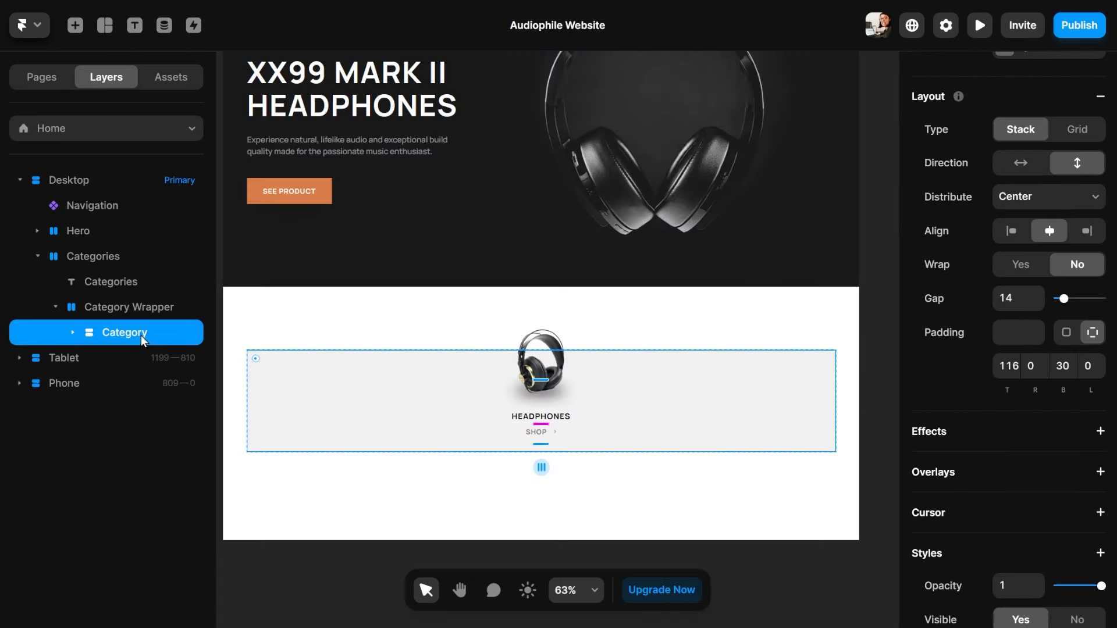
pyautogui.rightClick(140, 335)
pyautogui.click(158, 380)
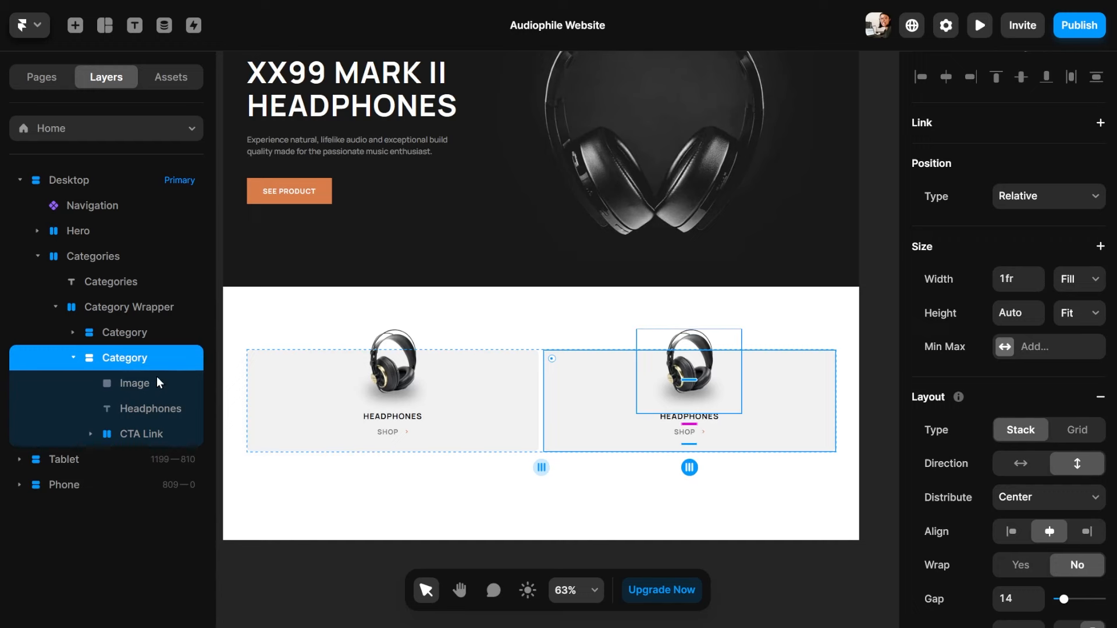
pyautogui.hotkey('ctrl', 'd')
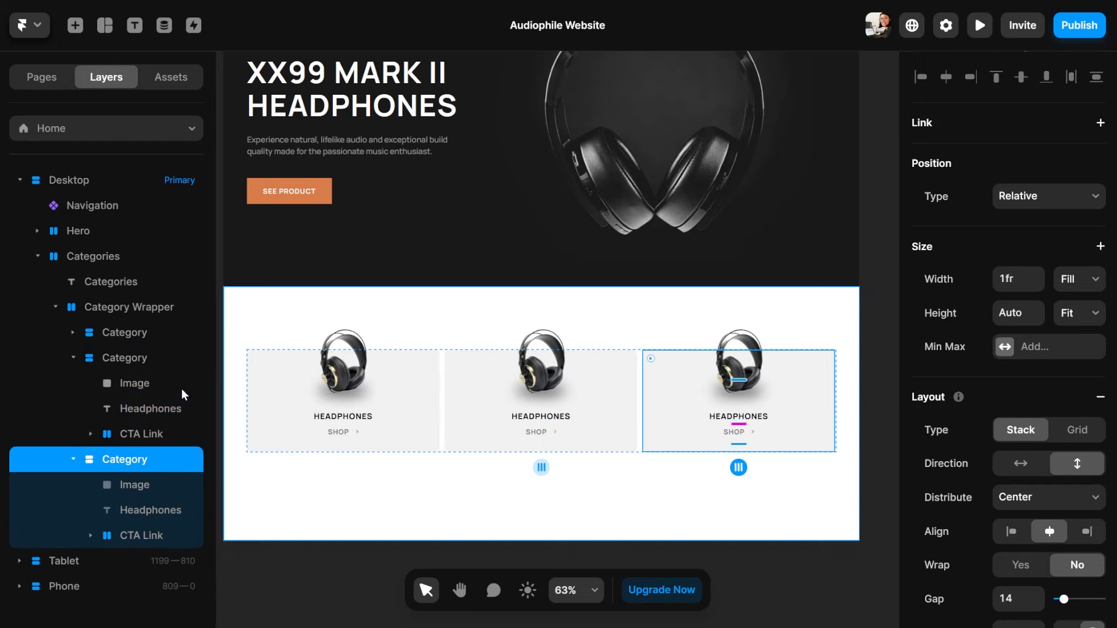
# Give the second card image-category-thumbnail-speakers.png and the label Speakers, and the third card an earphones image and the label Earphones
pyautogui.click(386, 500)
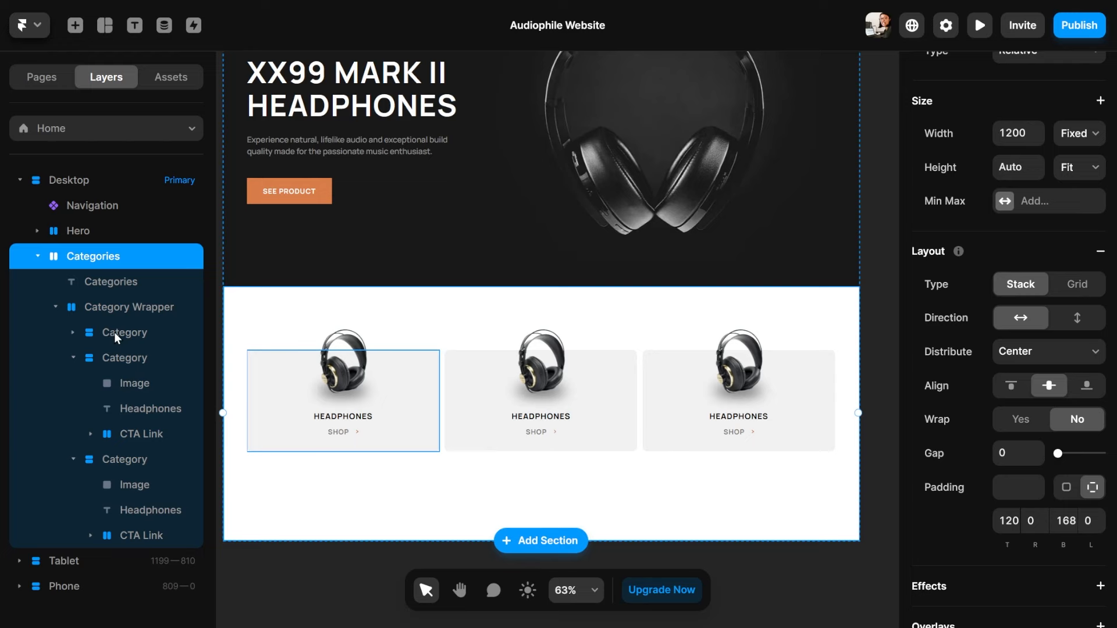
pyautogui.write('a')
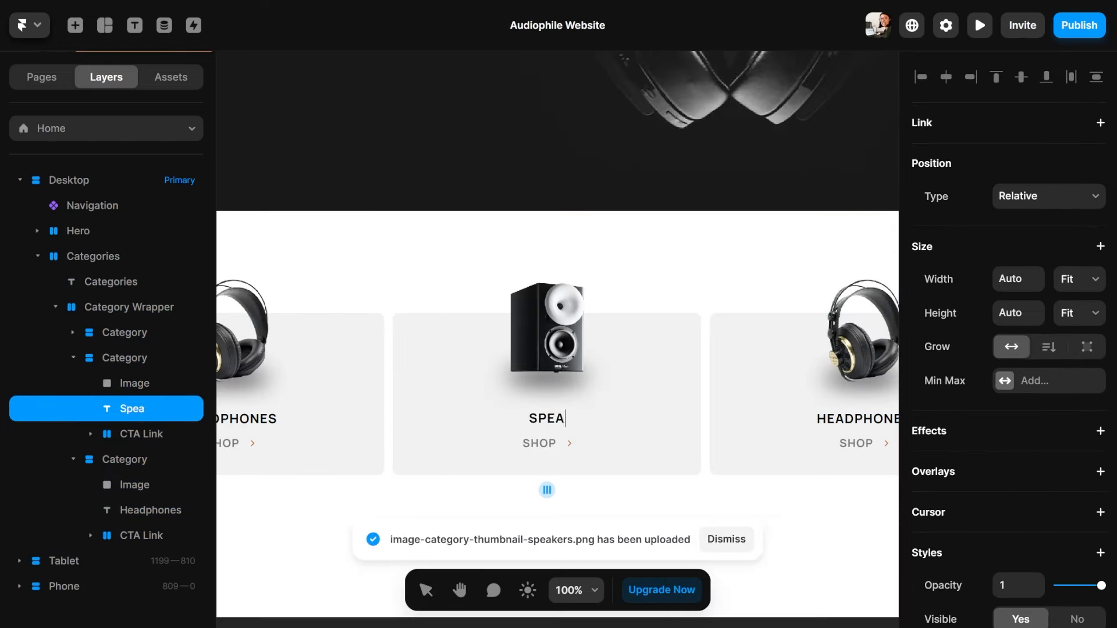
pyautogui.write('n')
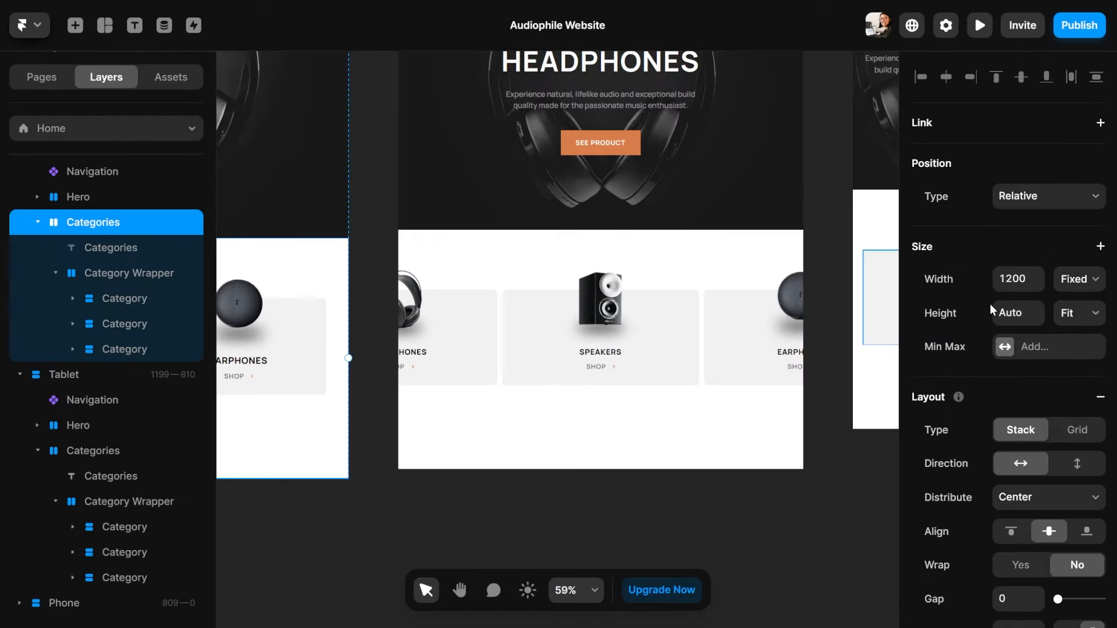
# Set the Desktop Categories section's width to Fill
pyautogui.click(1079, 280)
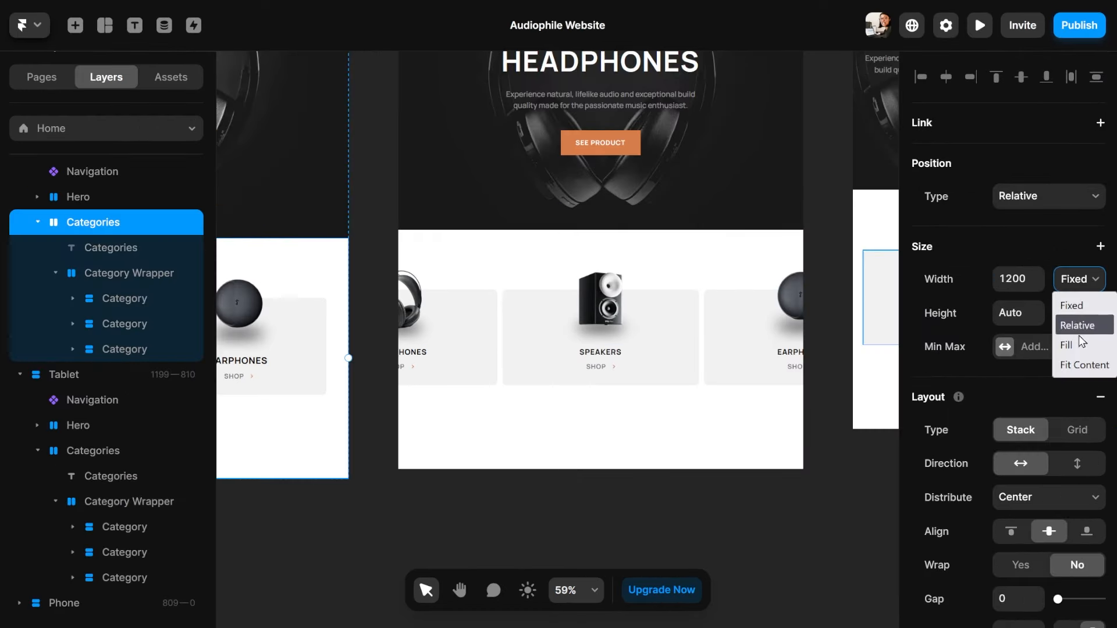
pyautogui.click(1077, 347)
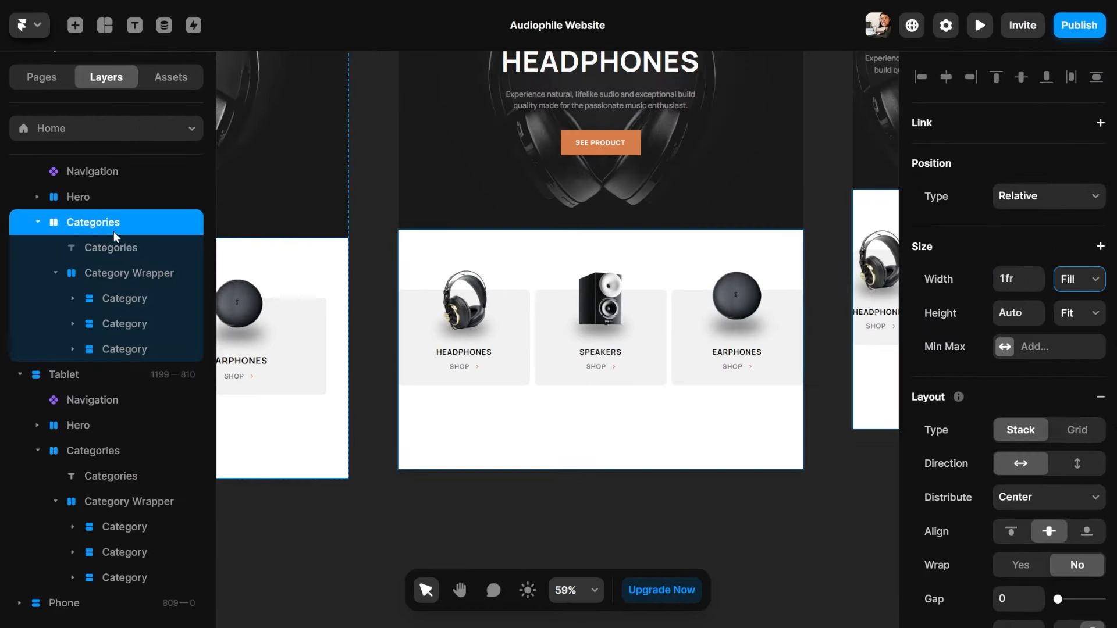
pyautogui.click(88, 200)
# Set the right and left padding of the Tablet Category Wrapper to 40
pyautogui.click(85, 215)
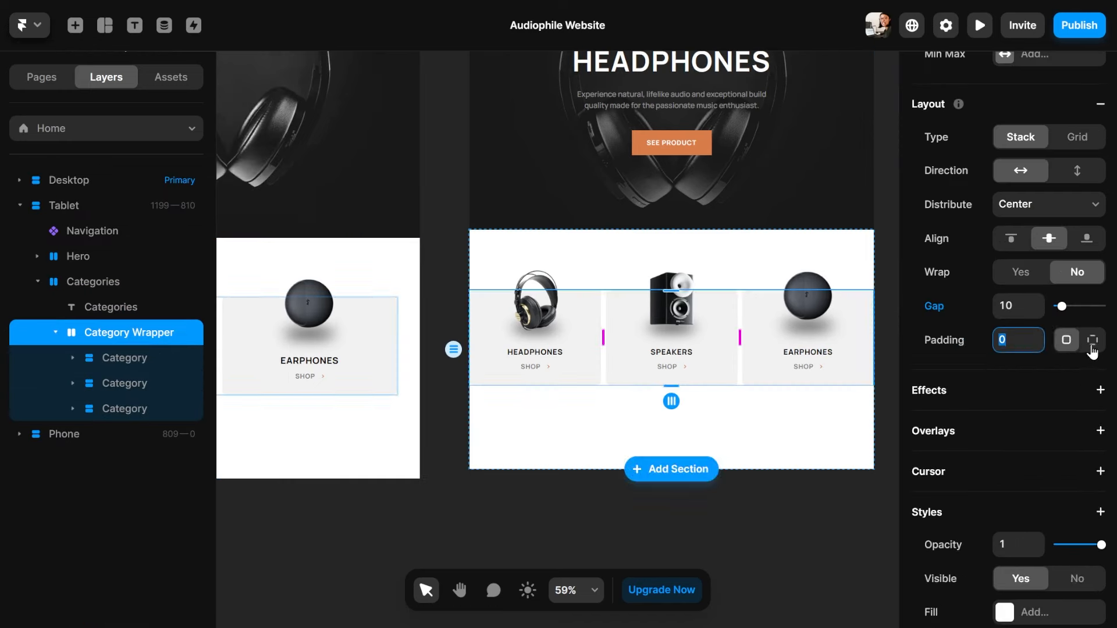
pyautogui.click(1092, 340)
pyautogui.write('40')
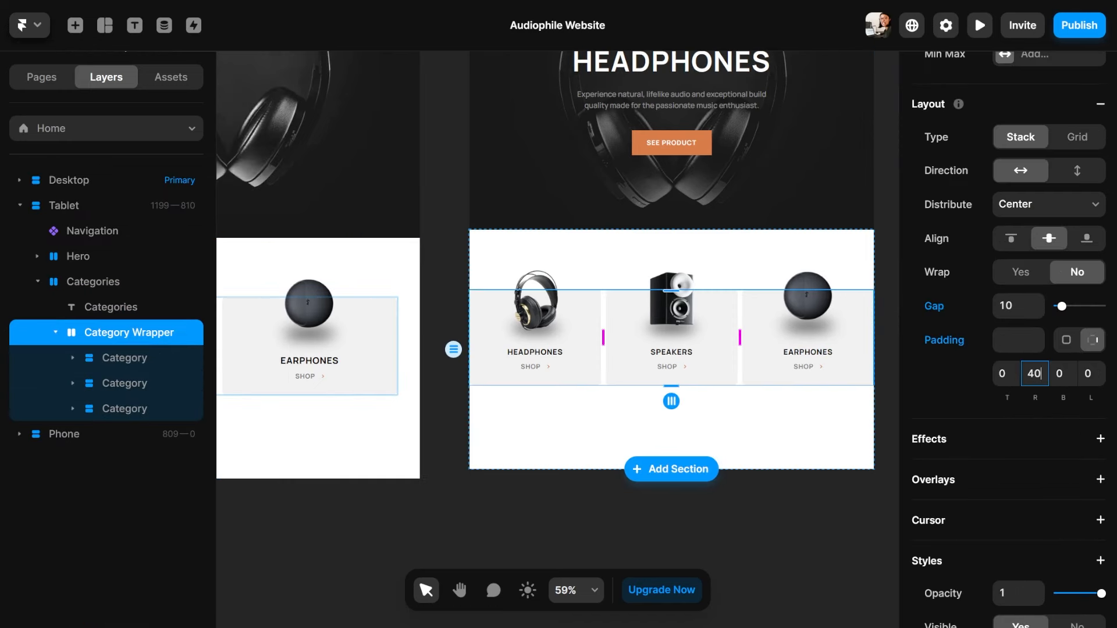
pyautogui.press('Tab')
pyautogui.press('Tab')
pyautogui.write('40')
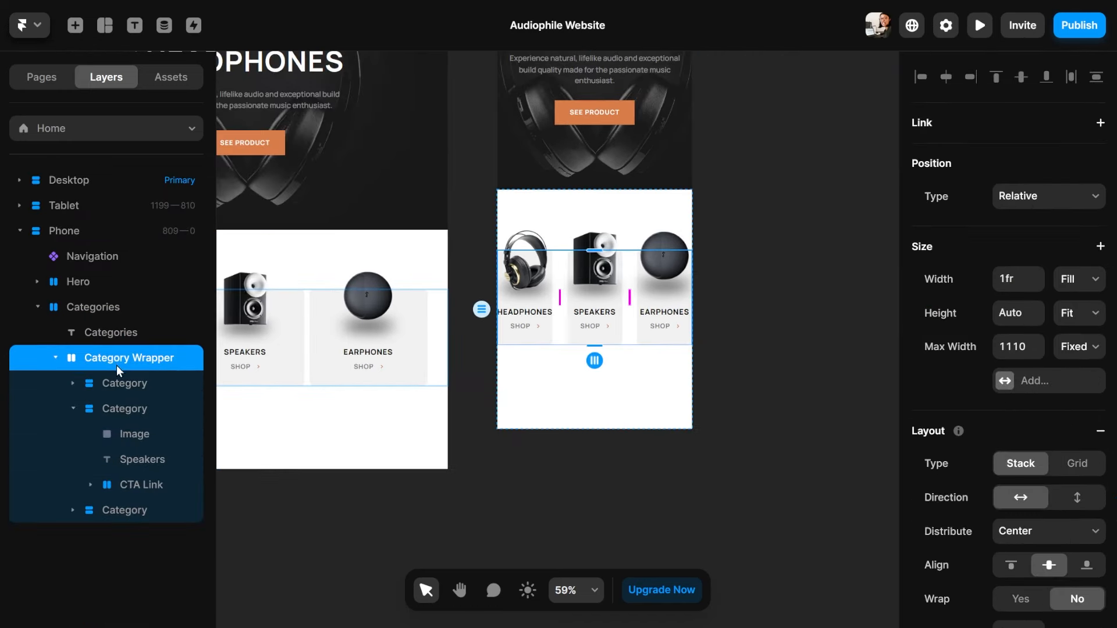
# Set the Phone Category Wrapper's direction to vertical with a gap of 56, and remove its maximum width
pyautogui.click(73, 410)
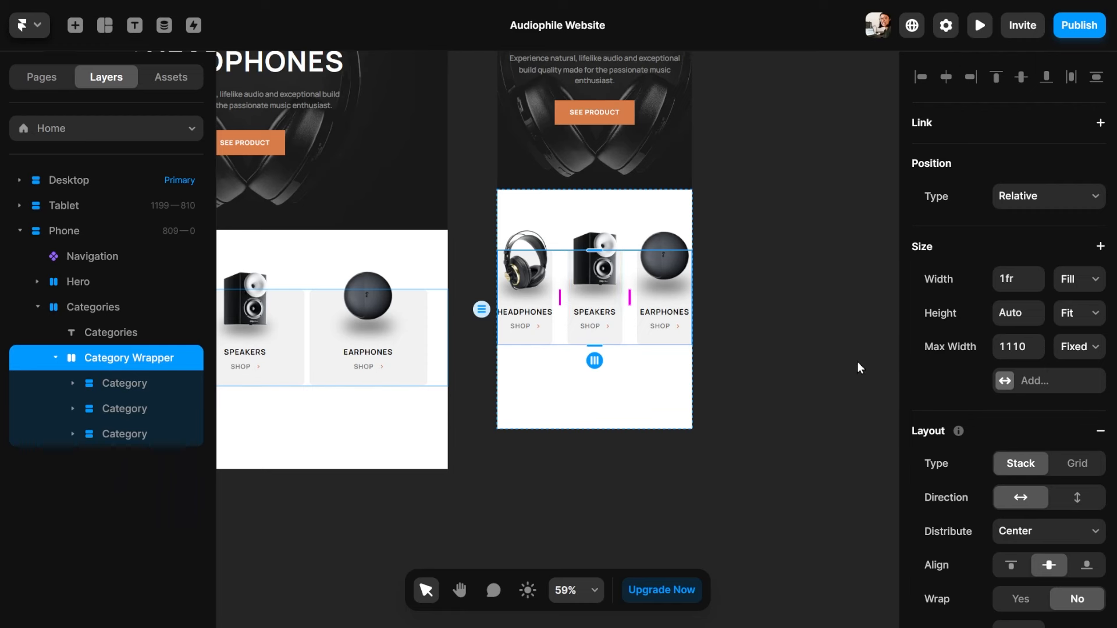
pyautogui.scroll(-4, 963, 392)
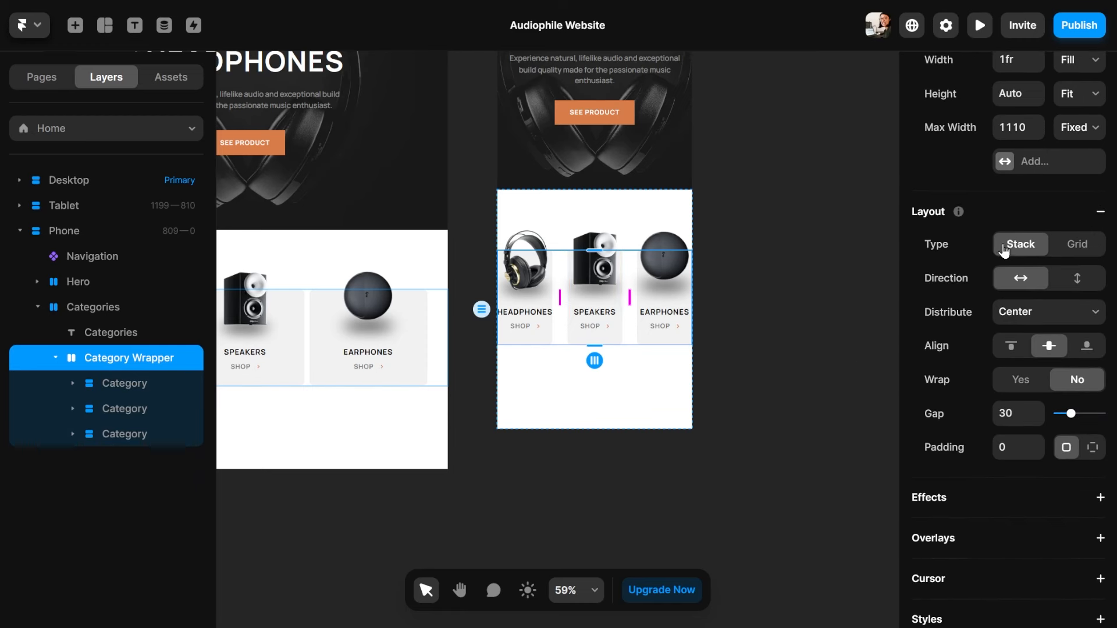
pyautogui.click(1077, 281)
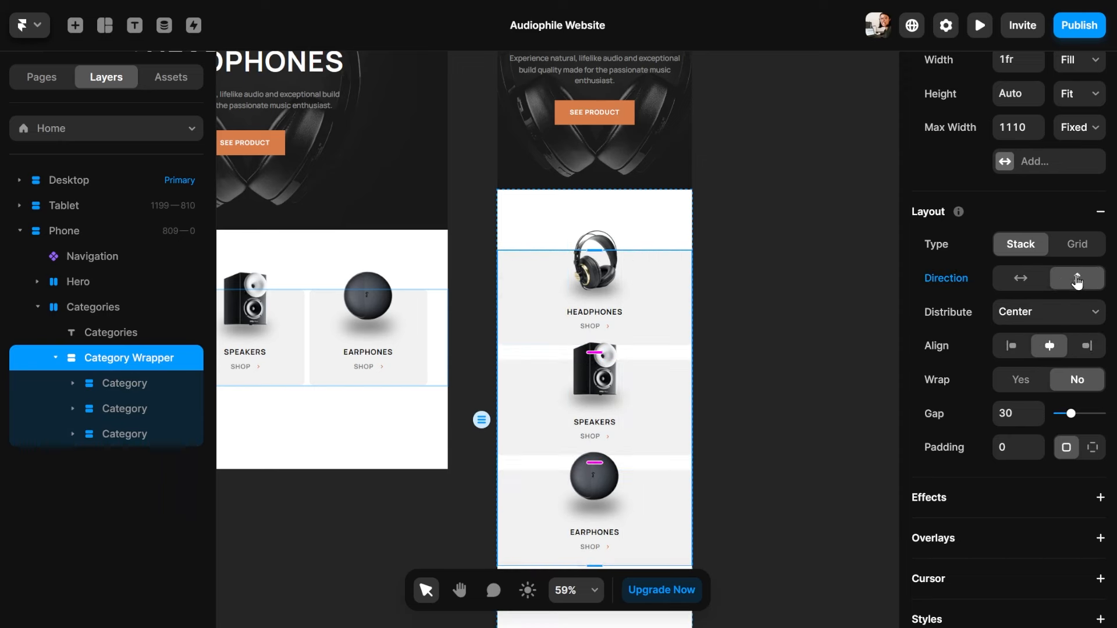
pyautogui.click(611, 256)
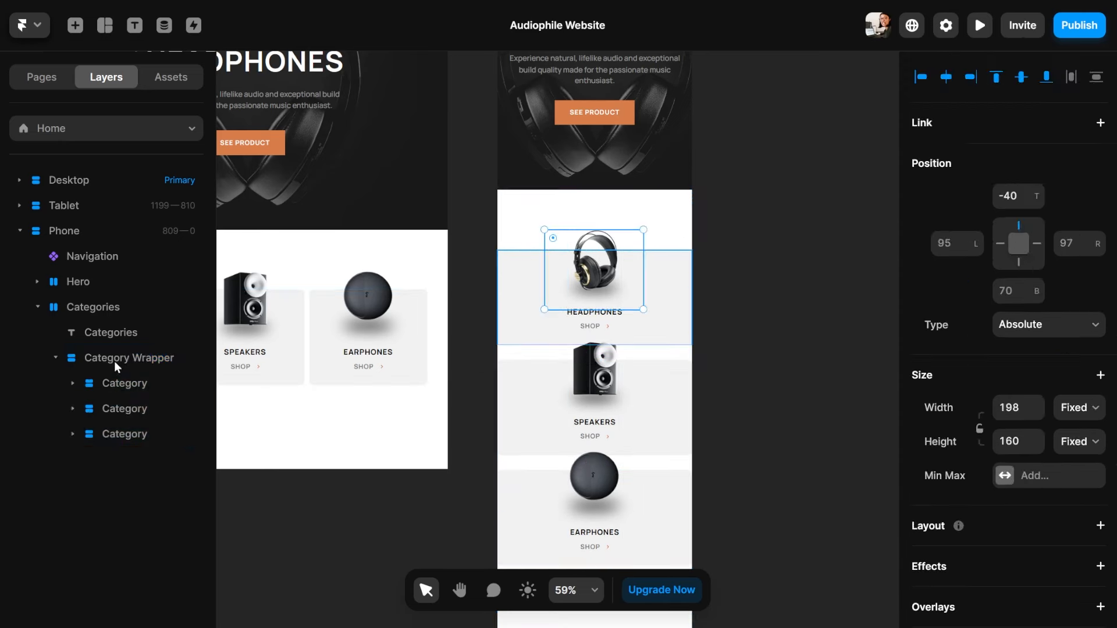
pyautogui.click(115, 359)
pyautogui.moveTo(1072, 418); pyautogui.dragTo(1083, 419)
# Set the right and left padding of the Phone Category Wrapper to 24
pyautogui.click(1092, 414)
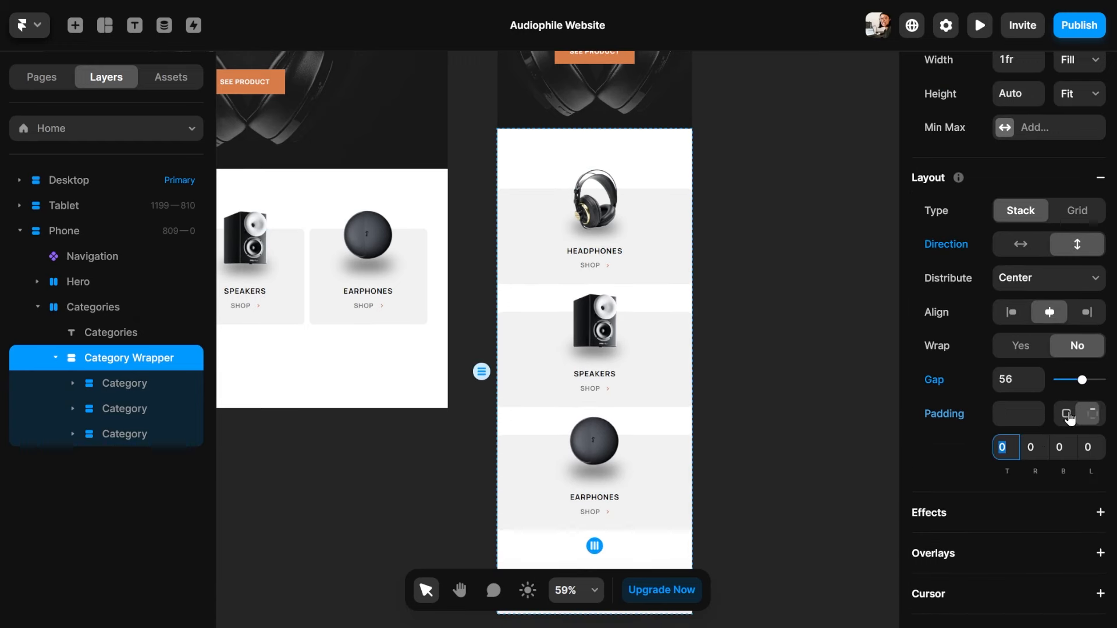
pyautogui.click(1041, 445)
pyautogui.write('24')
pyautogui.press('Tab')
pyautogui.press('Tab')
pyautogui.write('2')
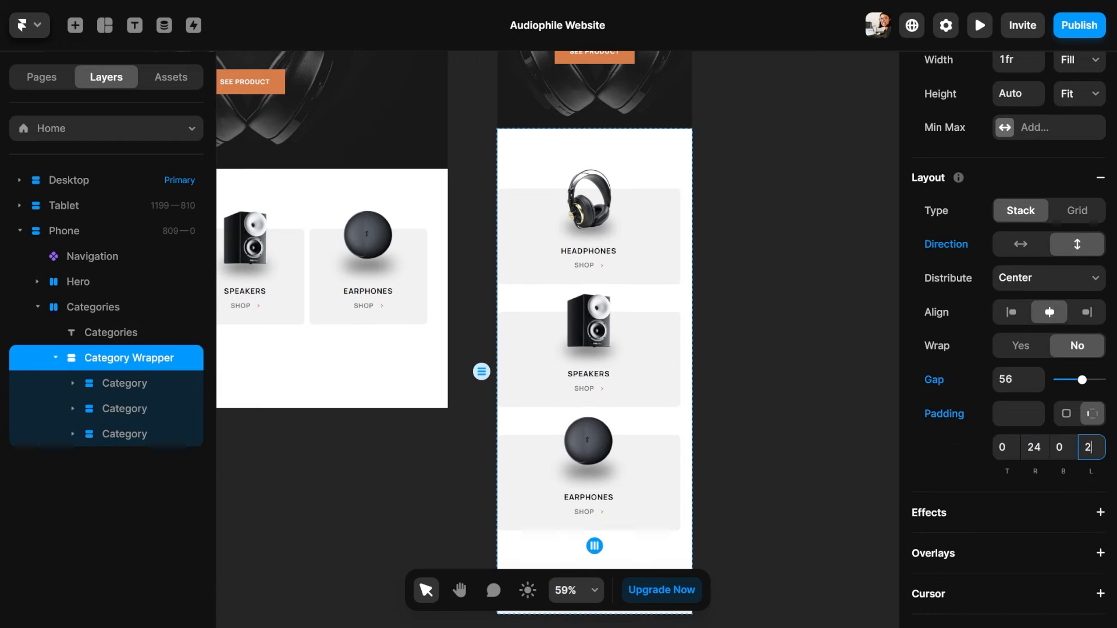
pyautogui.write('4')
pyautogui.press('Return')
# Preview the page and narrow it to phone width to examine how the category cards respond
pyautogui.hotkey('ctrl', 'p')
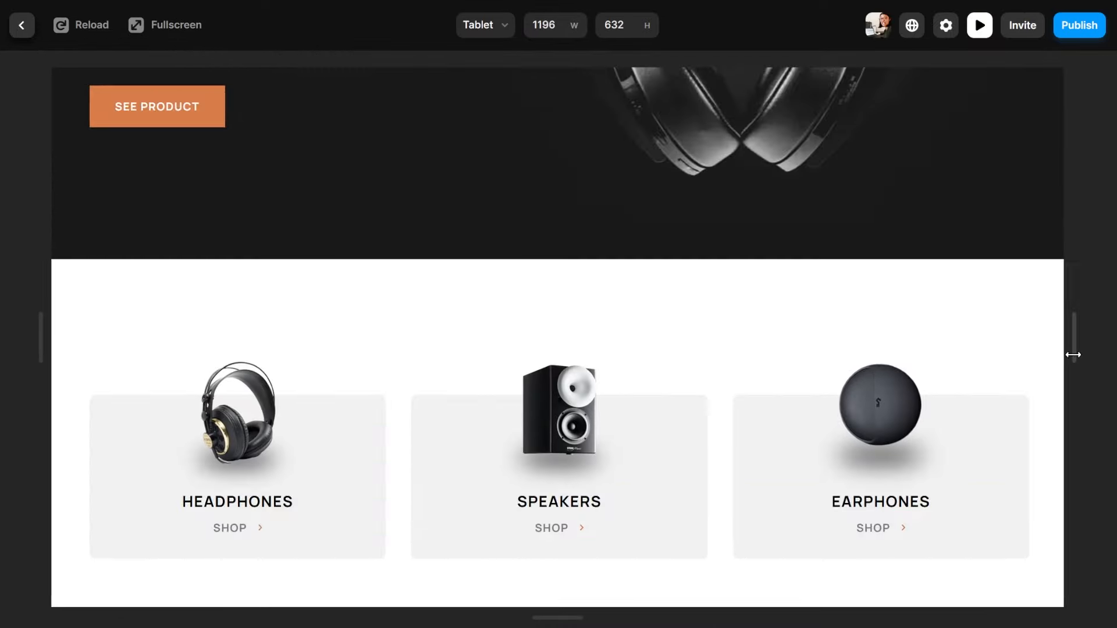
pyautogui.moveTo(1073, 350); pyautogui.dragTo(721, 344)
pyautogui.scroll(-5, 620, 338)
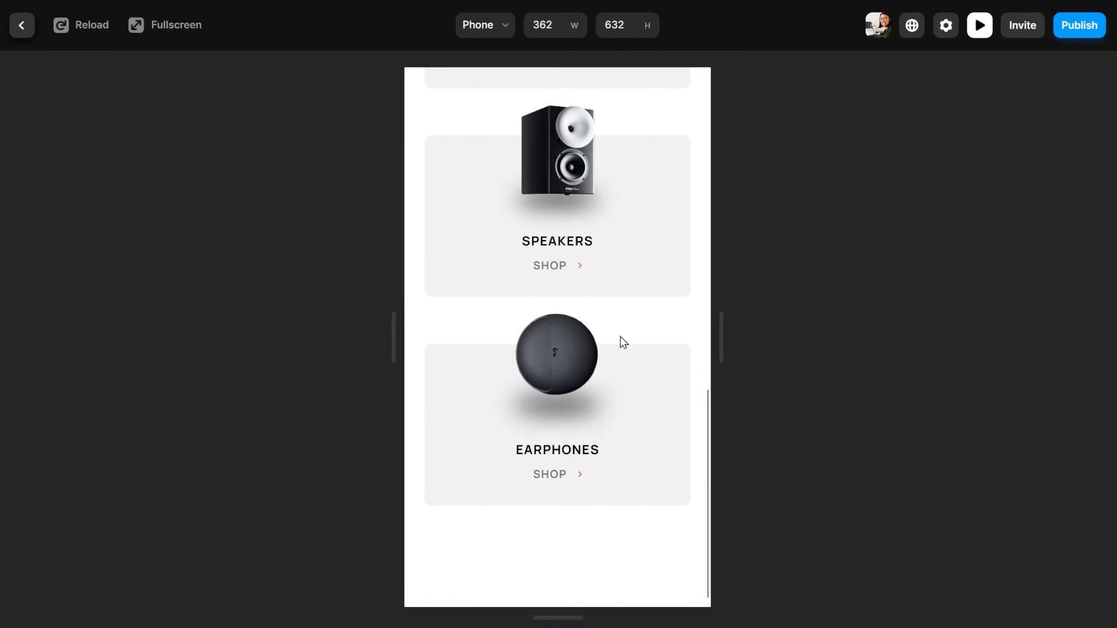
pyautogui.scroll(3, 620, 338)
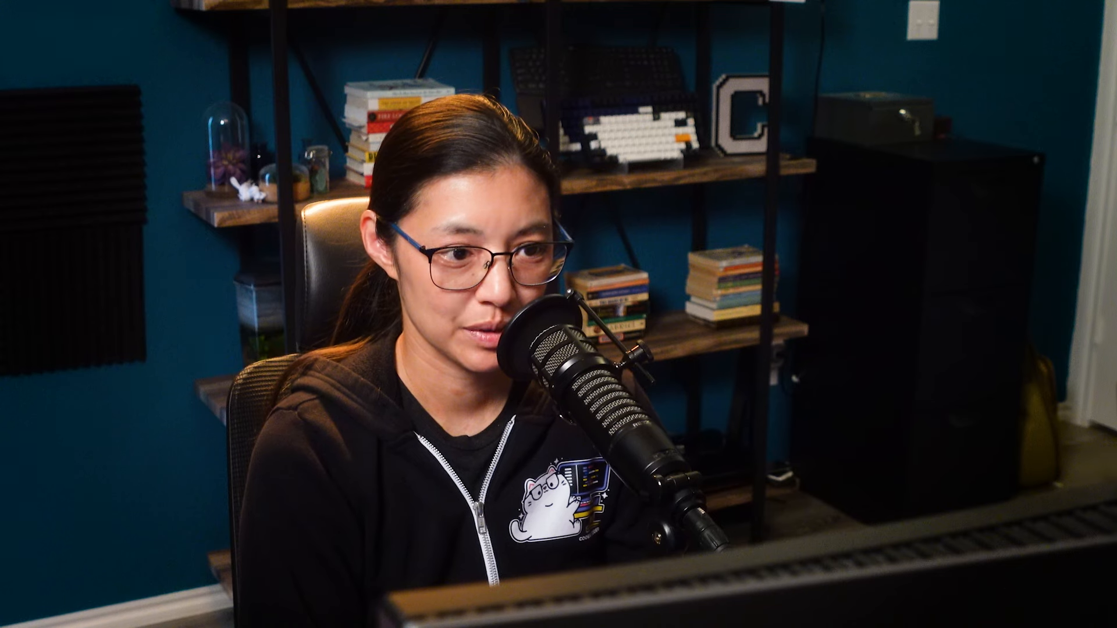
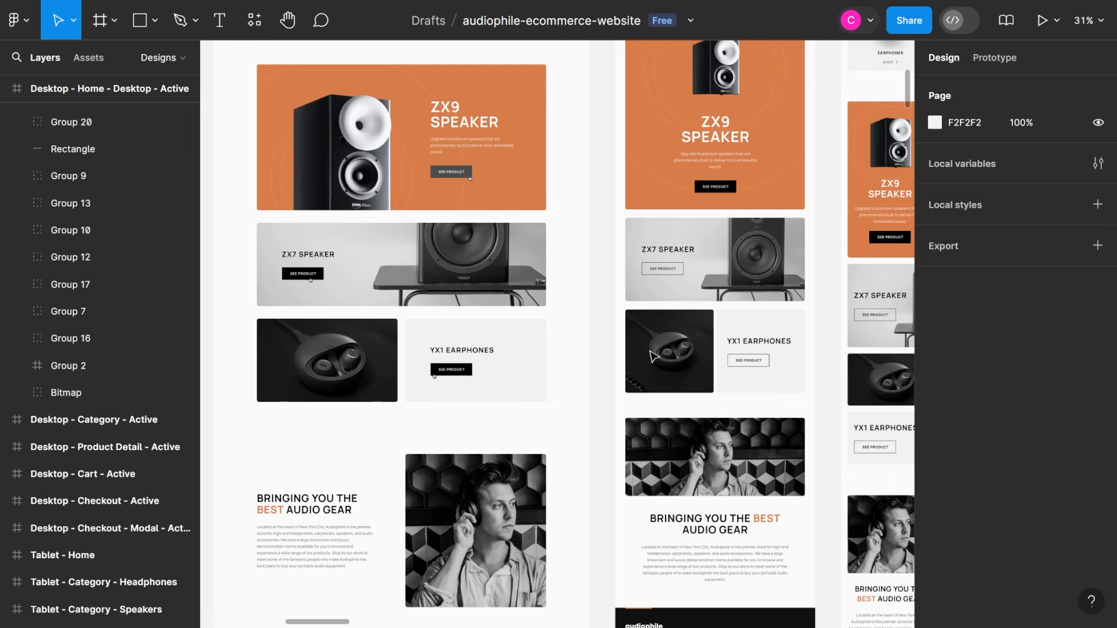
# Draw a frame about 409 by 41, name it Products, and place it below Categories inside the Desktop layout
pyautogui.moveTo(308, 318); pyautogui.dragTo(514, 333)
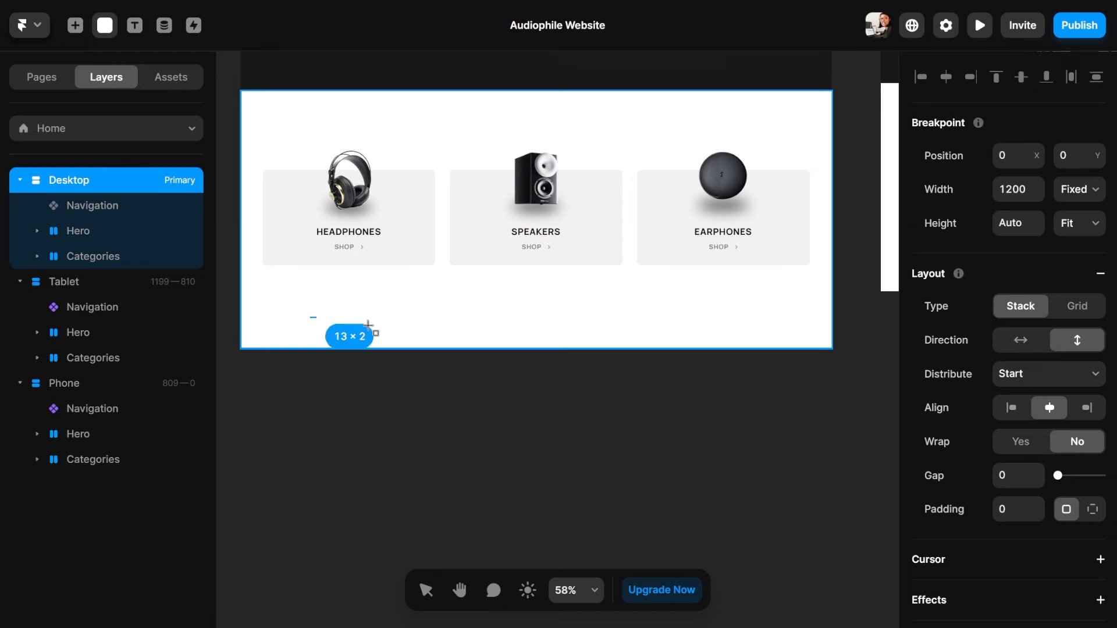
pyautogui.moveTo(90, 282)
pyautogui.mouseDown()
pyautogui.moveTo(82, 347)
pyautogui.moveTo(34, 348)
pyautogui.moveTo(109, 352)
pyautogui.mouseUp()
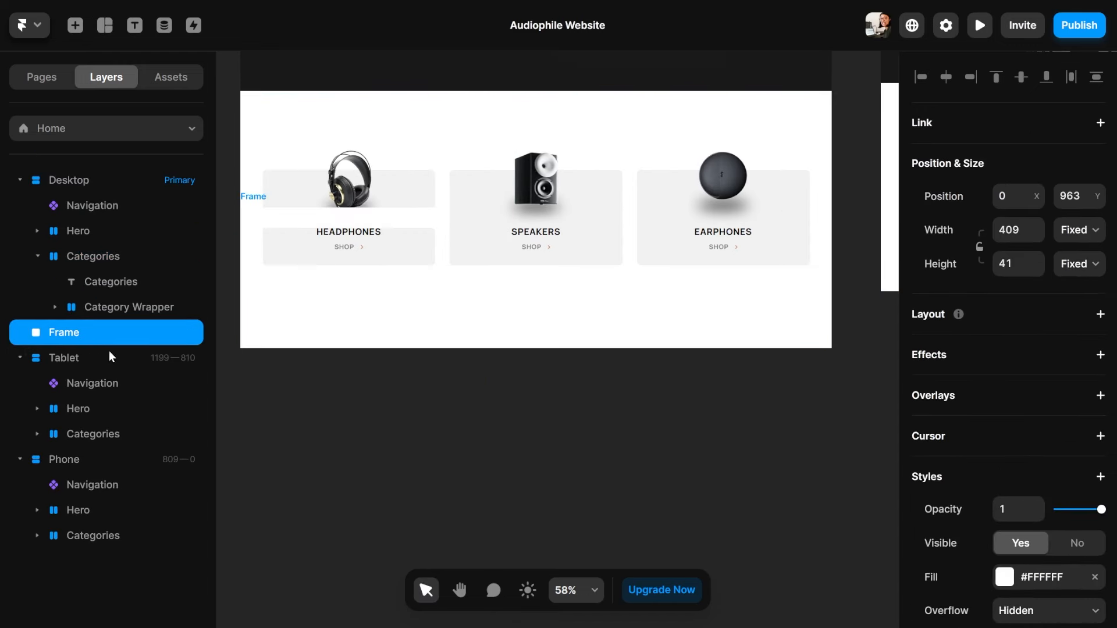
pyautogui.doubleClick(71, 334)
pyautogui.write('Products')
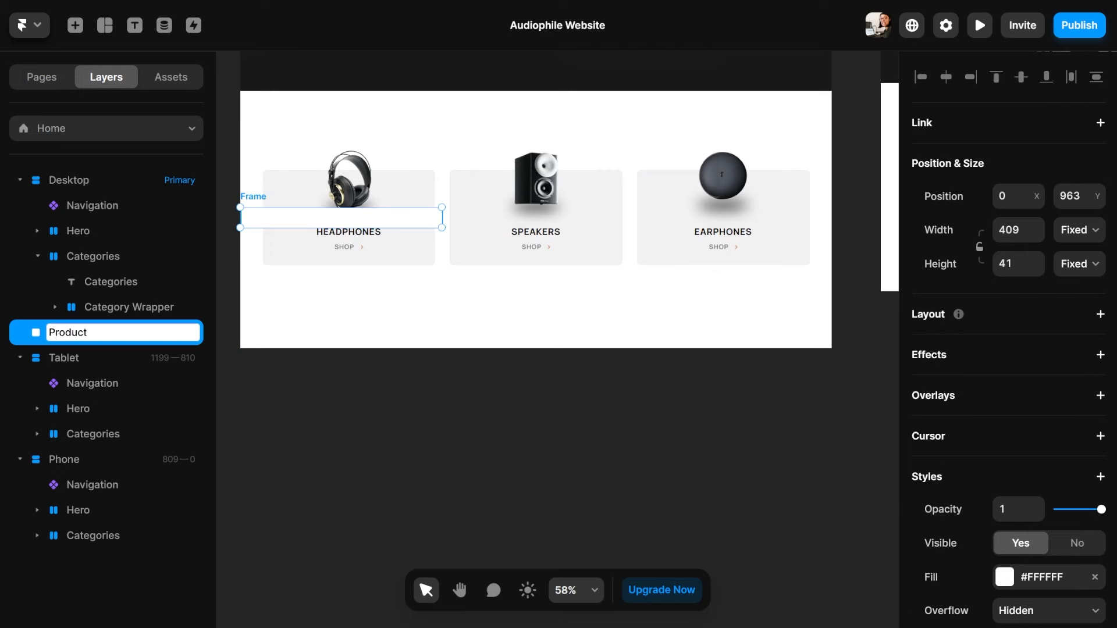
pyautogui.press('Return')
pyautogui.moveTo(282, 234); pyautogui.dragTo(282, 366)
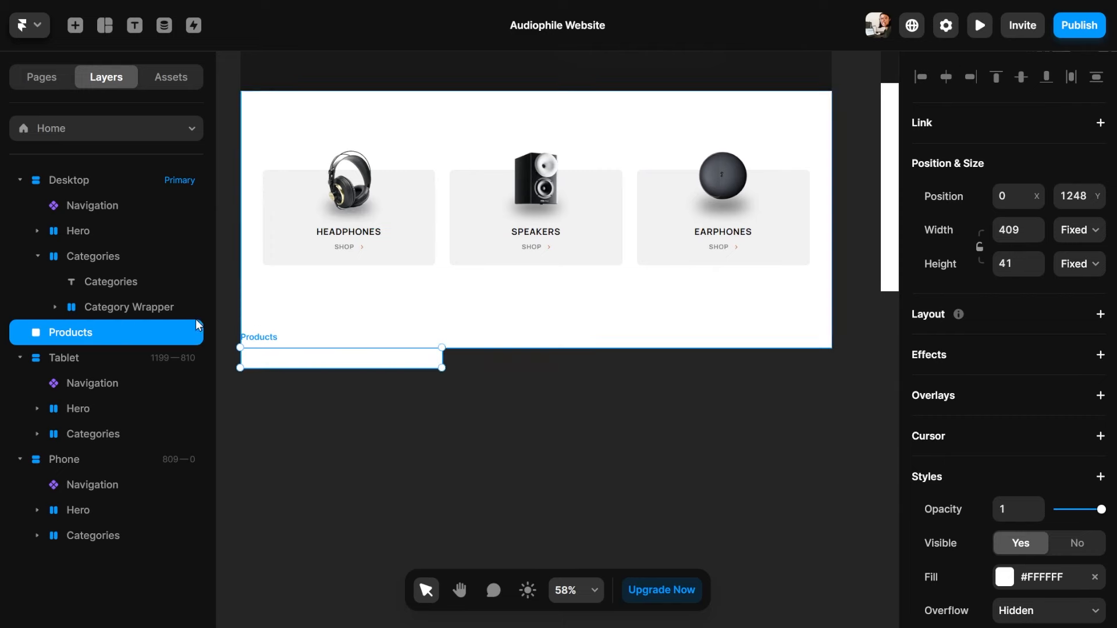
pyautogui.click(344, 326)
pyautogui.click(342, 358)
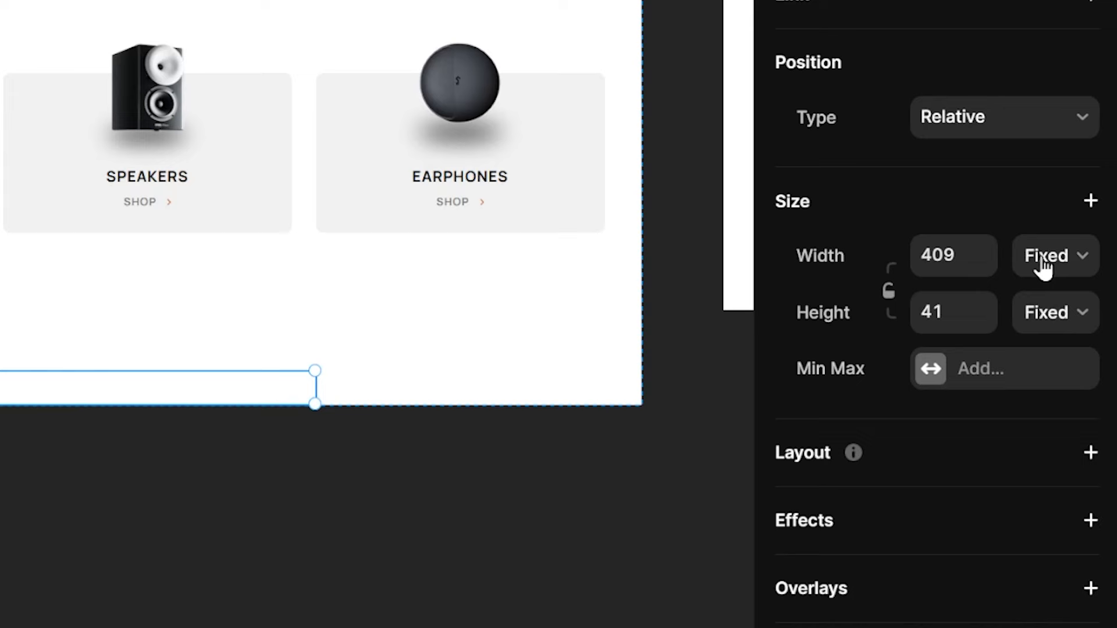
# Set the Products section's width to Fill and stretch its height to about 276
pyautogui.click(1044, 268)
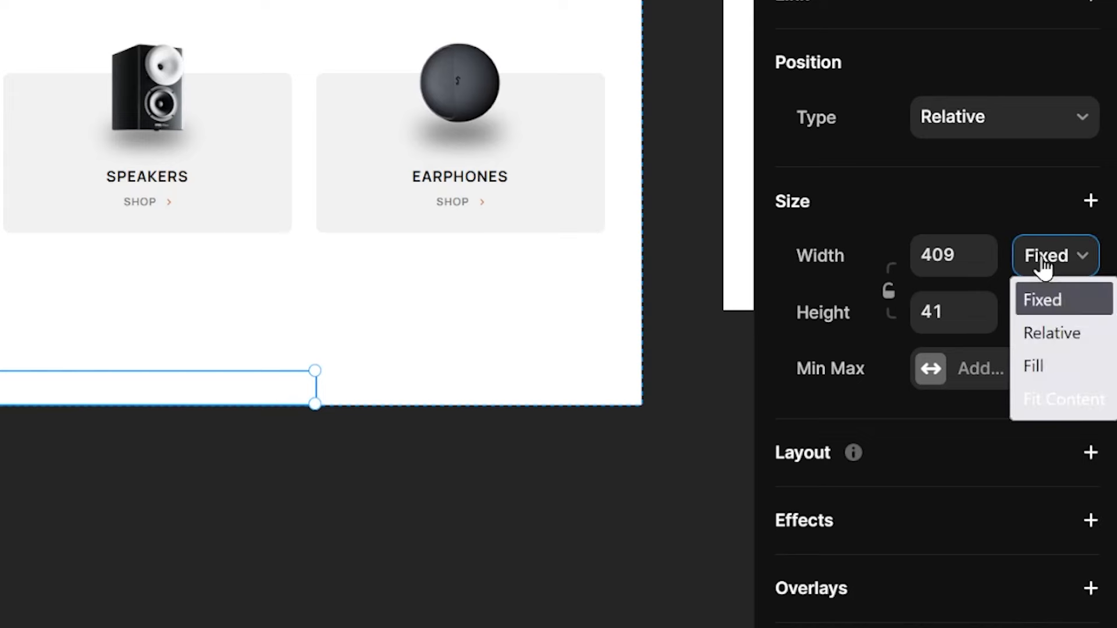
pyautogui.click(1039, 362)
pyautogui.click(1056, 312)
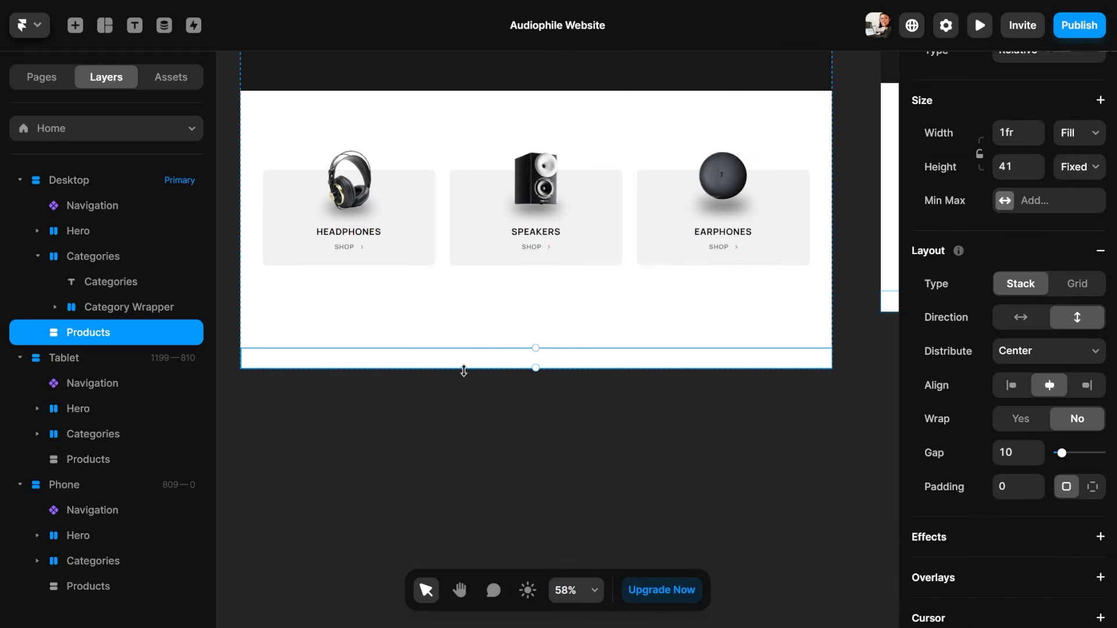
pyautogui.moveTo(462, 370); pyautogui.dragTo(466, 484)
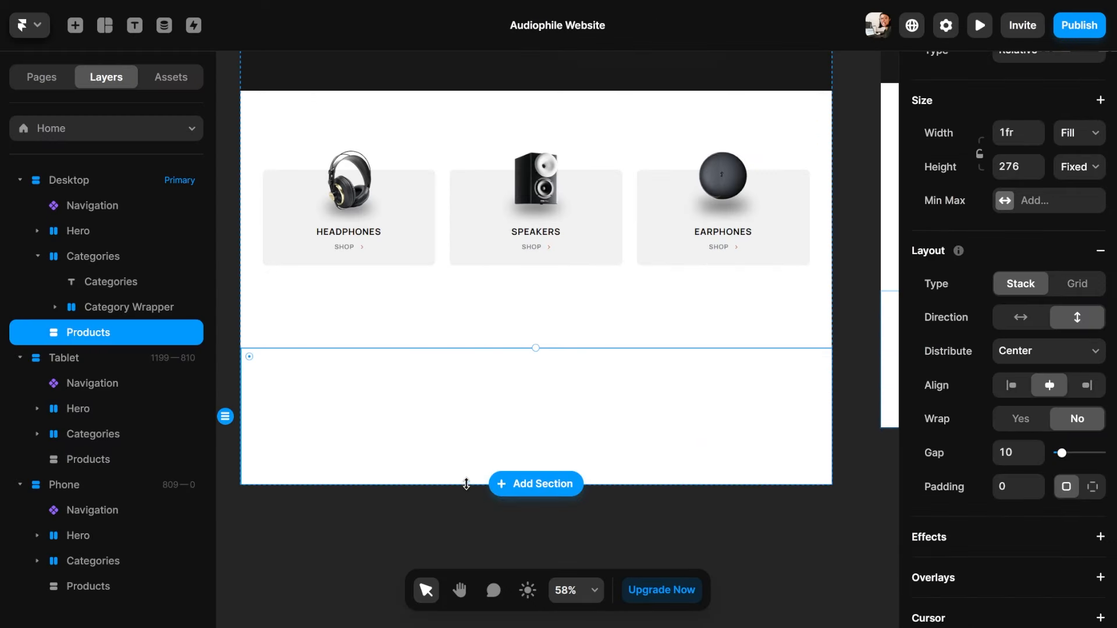
# Draw a frame about 746 by 120 inside the Products section and set its width to Fill
pyautogui.press('f')
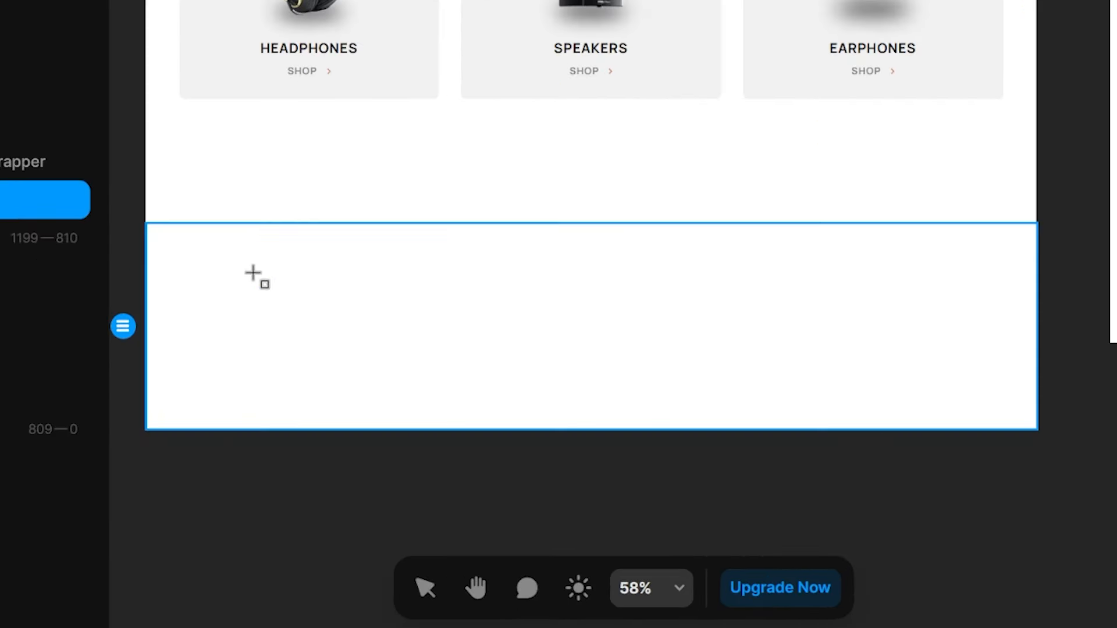
pyautogui.moveTo(312, 380); pyautogui.dragTo(679, 440)
pyautogui.moveTo(806, 362); pyautogui.dragTo(806, 363)
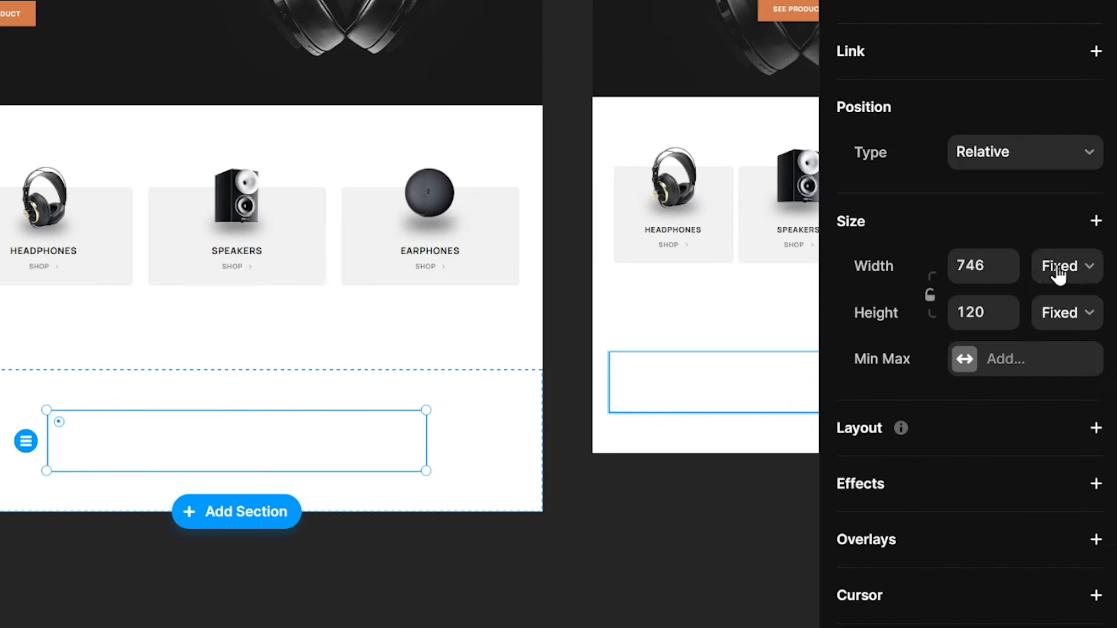
pyautogui.click(1058, 273)
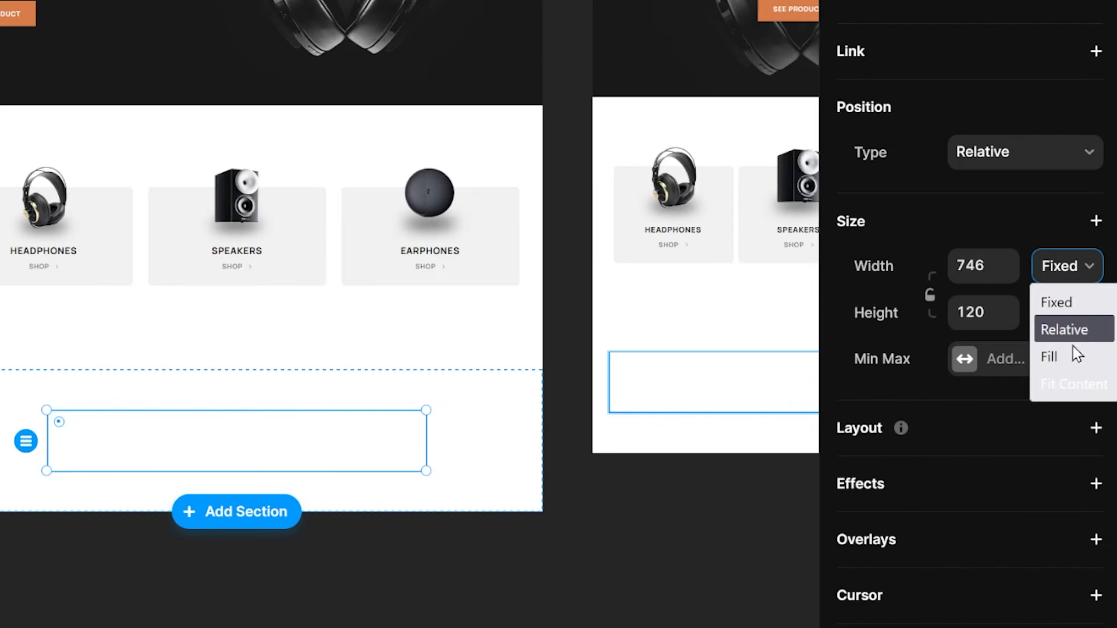
pyautogui.click(1073, 355)
# Give the Product frame a fixed maximum width of 1110
pyautogui.click(1030, 361)
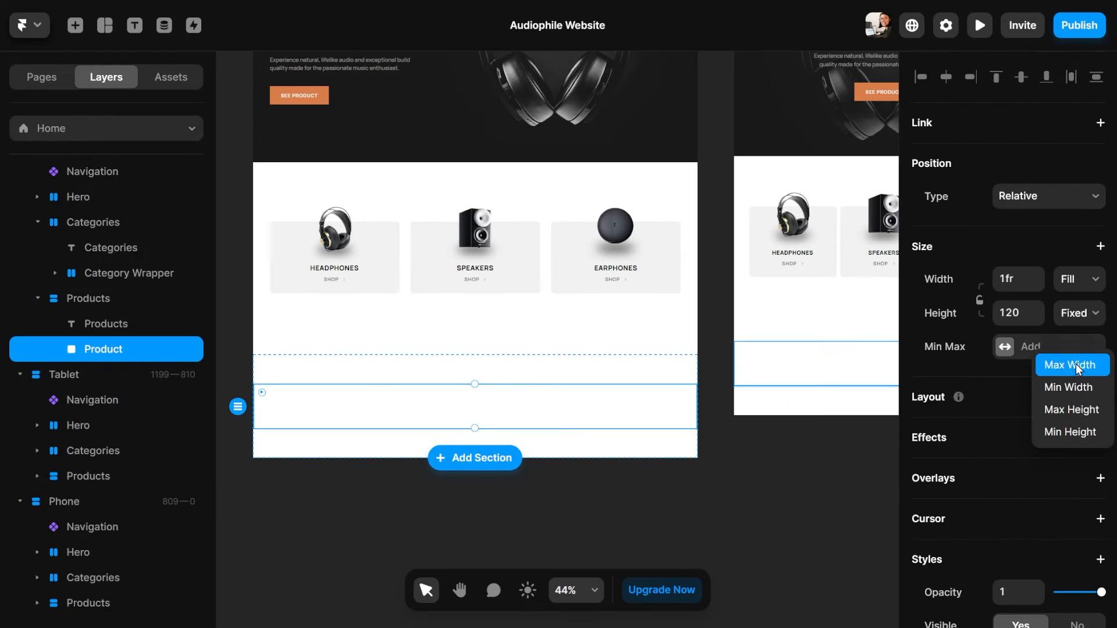
pyautogui.click(1076, 367)
pyautogui.click(1070, 352)
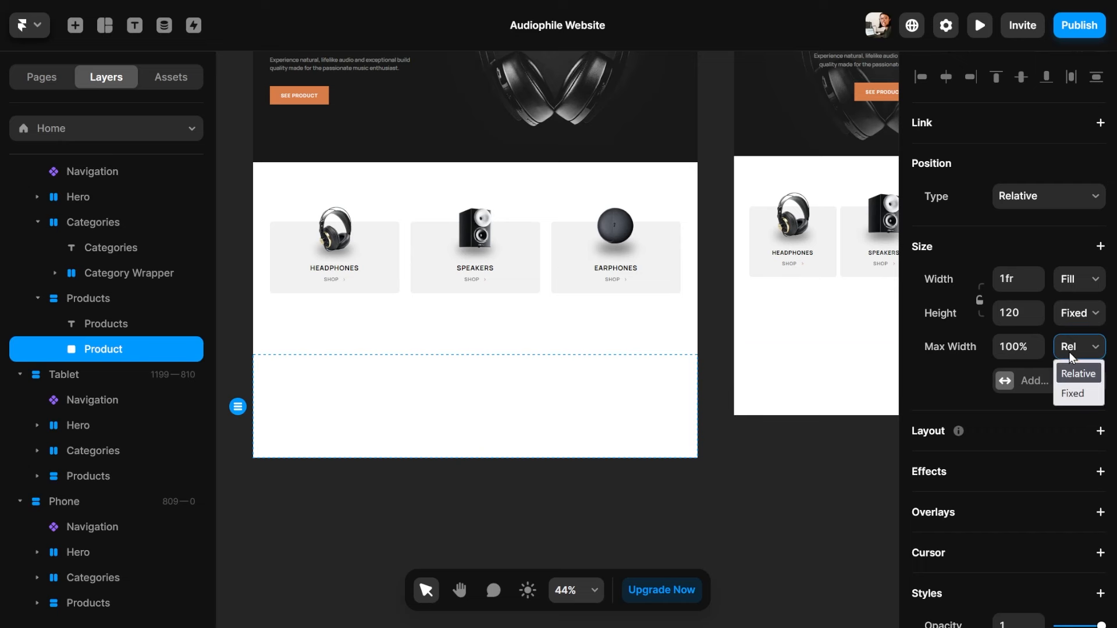
pyautogui.click(1081, 393)
pyautogui.click(1010, 348)
pyautogui.write('111')
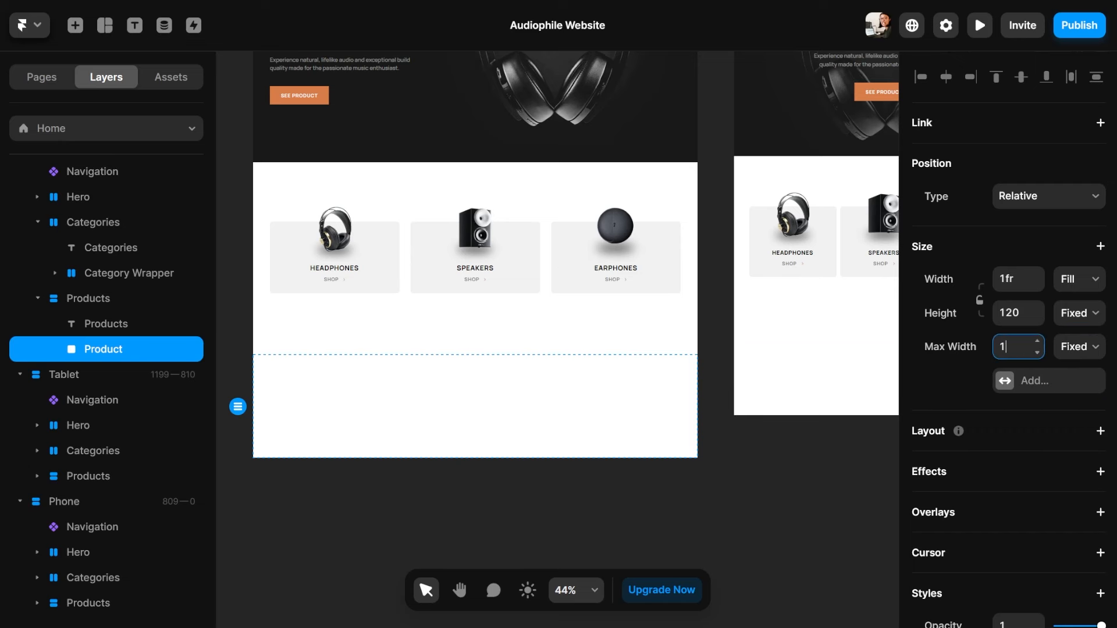
# Draw a small frame near the left end of the Product frame and name it Image
pyautogui.moveTo(297, 290); pyautogui.dragTo(360, 342)
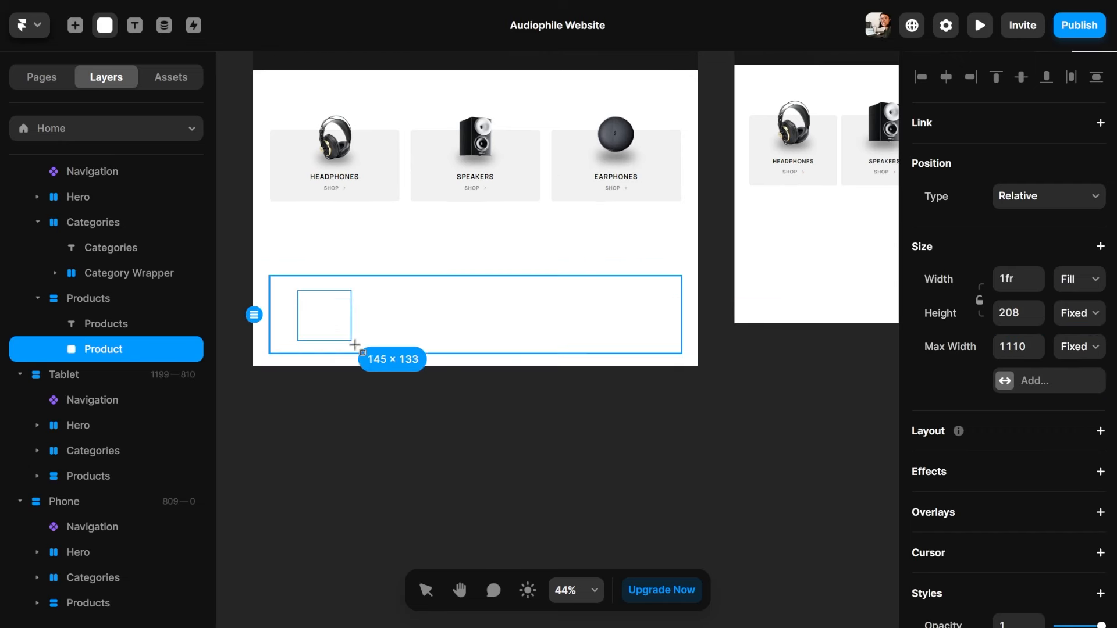
pyautogui.doubleClick(126, 375)
pyautogui.write('Image')
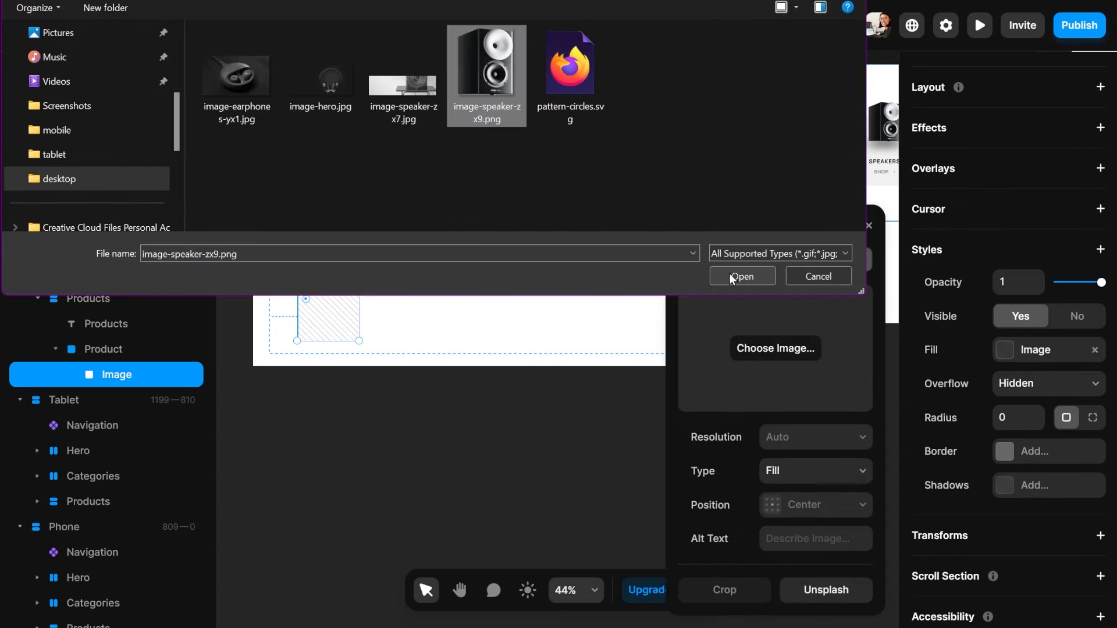
# Fill the Image frame with image-speaker-zx9.png and set the image type to Fit
pyautogui.click(728, 274)
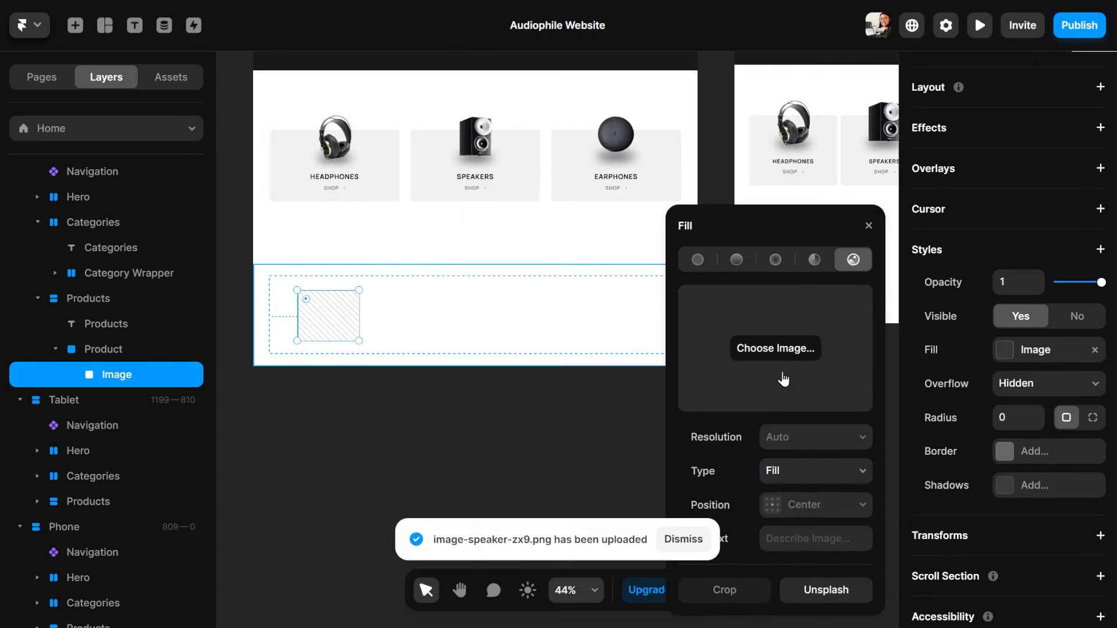
pyautogui.click(799, 477)
pyautogui.click(793, 517)
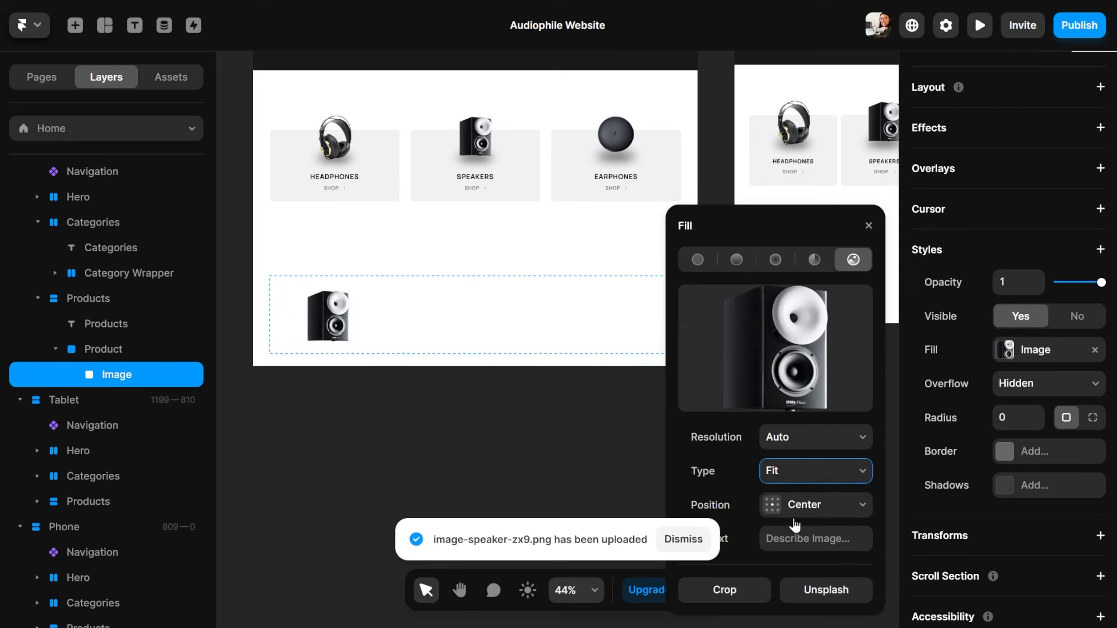
pyautogui.click(869, 226)
# Set the Image frame's width to 410 and its height to 493
pyautogui.click(1012, 261)
pyautogui.write('410')
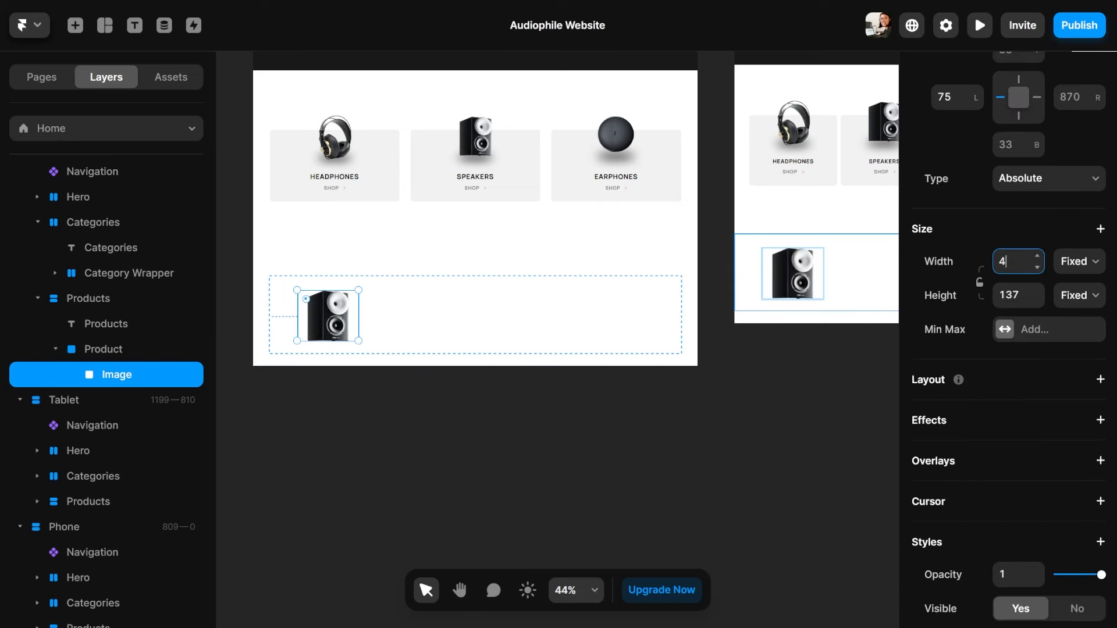
pyautogui.press('Tab')
pyautogui.press('Tab')
pyautogui.write('493')
pyautogui.press('Return')
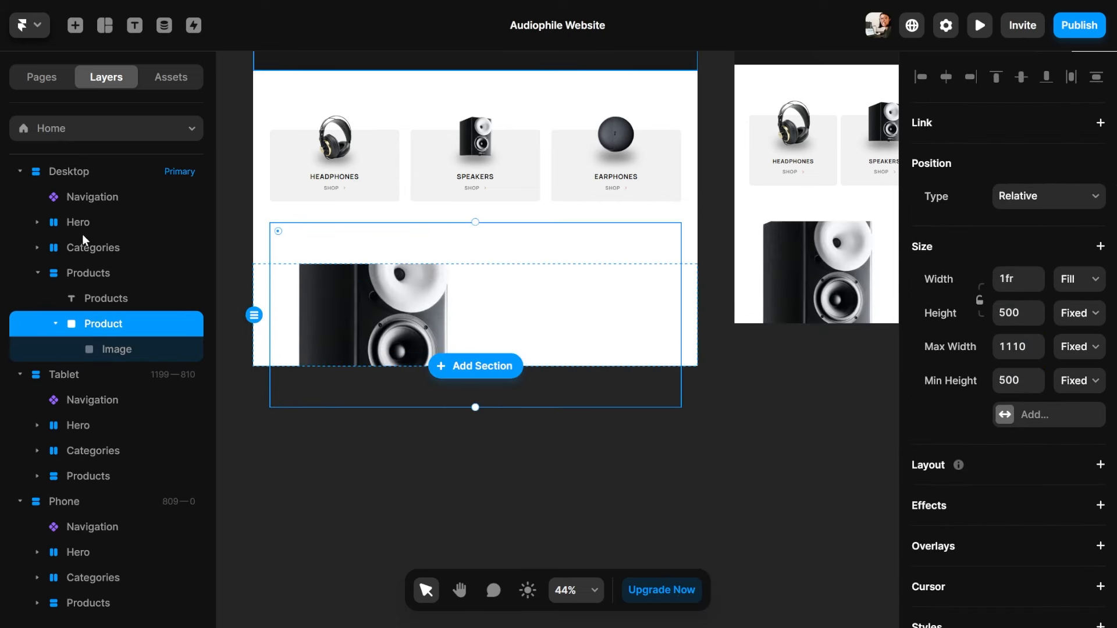
# Set the Products section's height to Fit Content
pyautogui.click(86, 276)
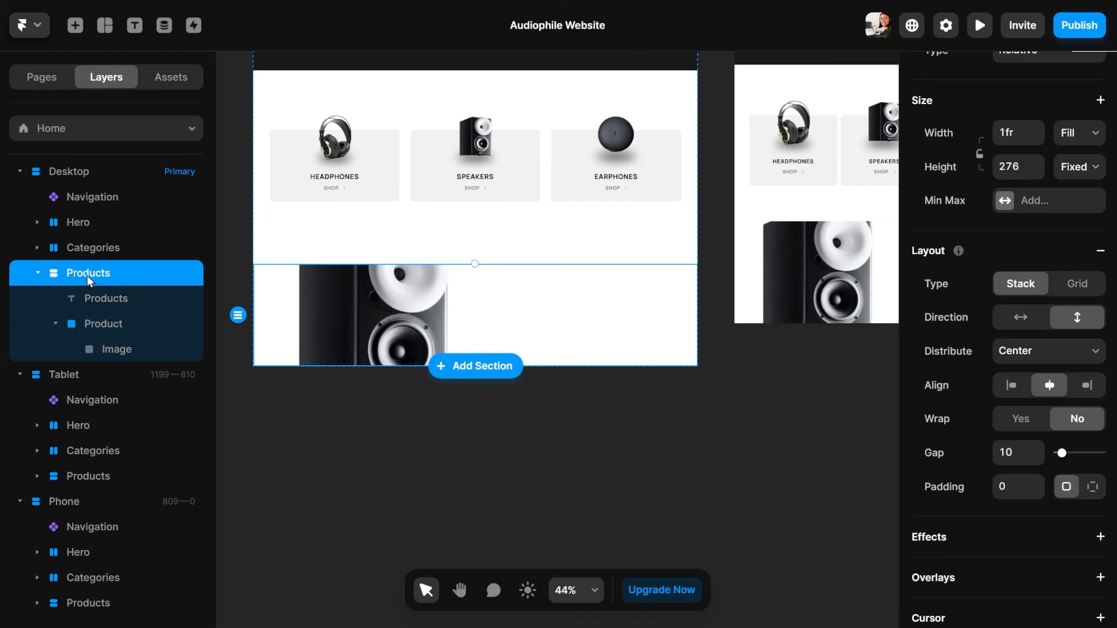
pyautogui.click(1083, 165)
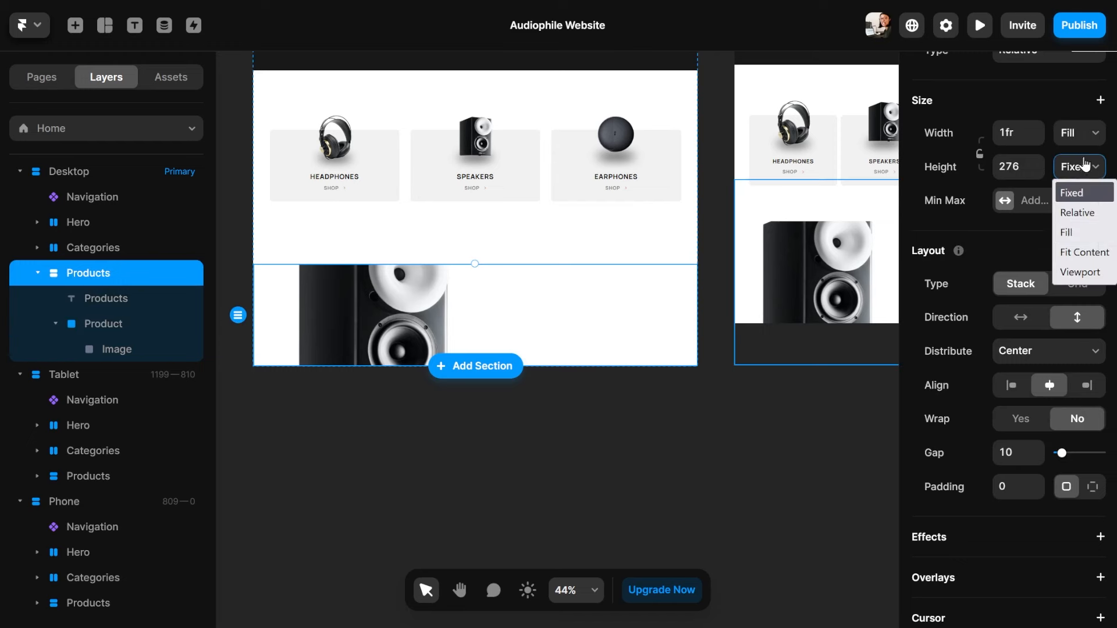
pyautogui.click(1096, 254)
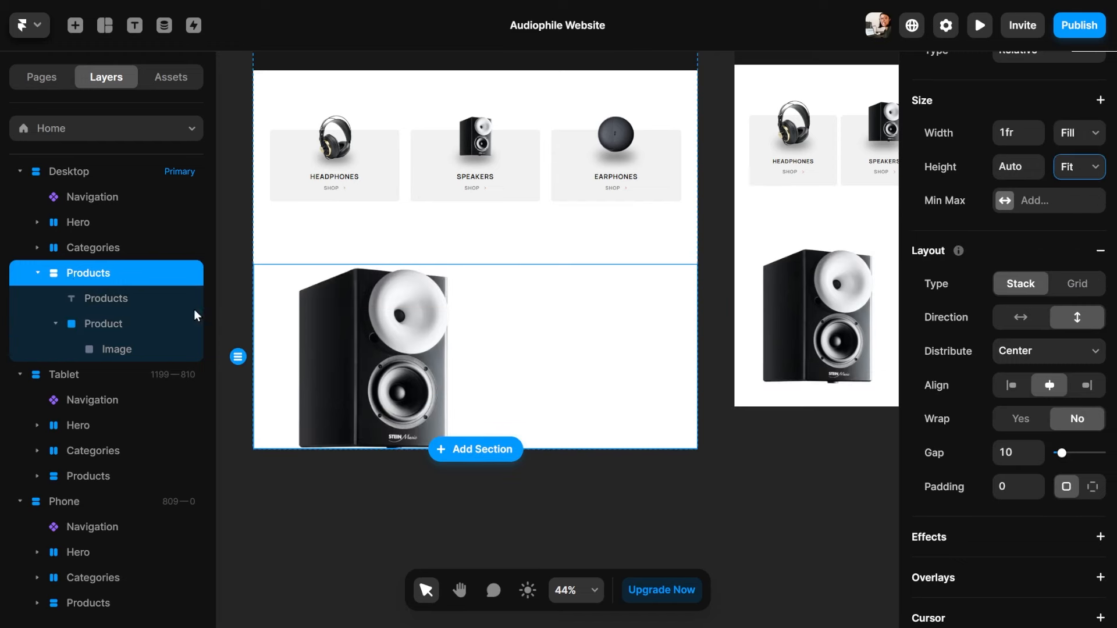
# Fill the Product frame with the Accent color style
pyautogui.click(195, 320)
pyautogui.scroll(-3, 1007, 373)
pyautogui.click(1005, 363)
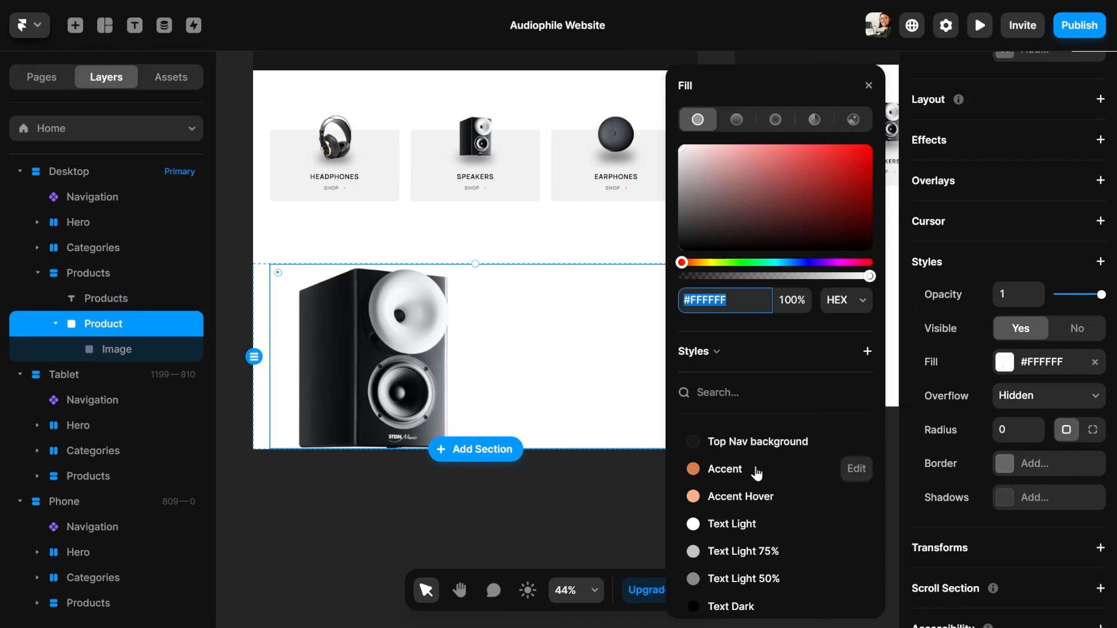
pyautogui.click(724, 469)
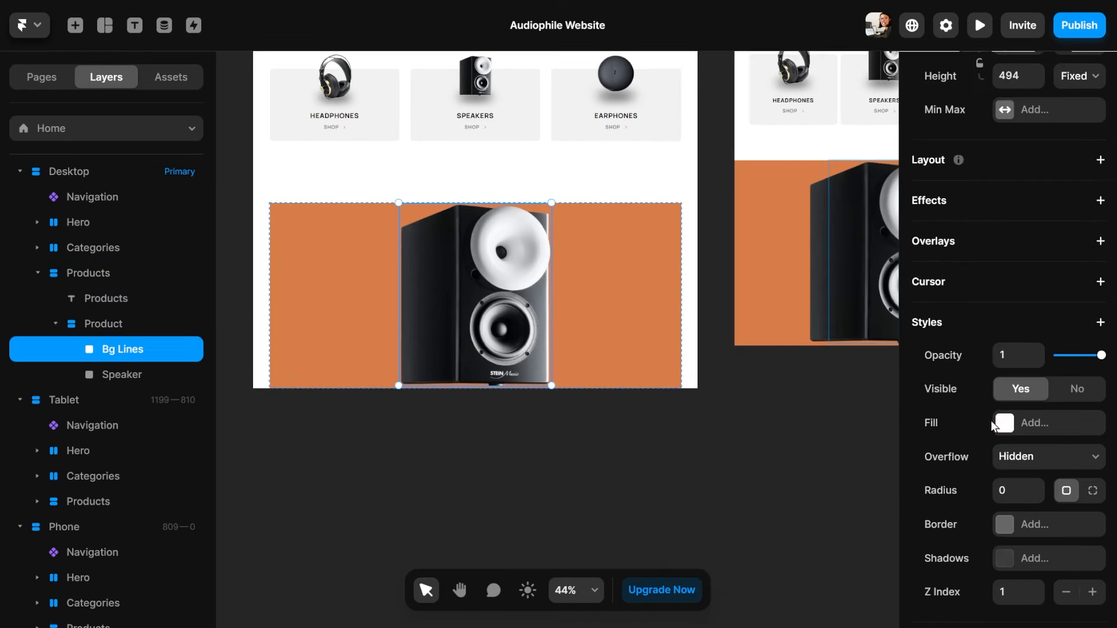
# Fill the Bg Lines frame with the pattern-circles.svg image
pyautogui.click(990, 421)
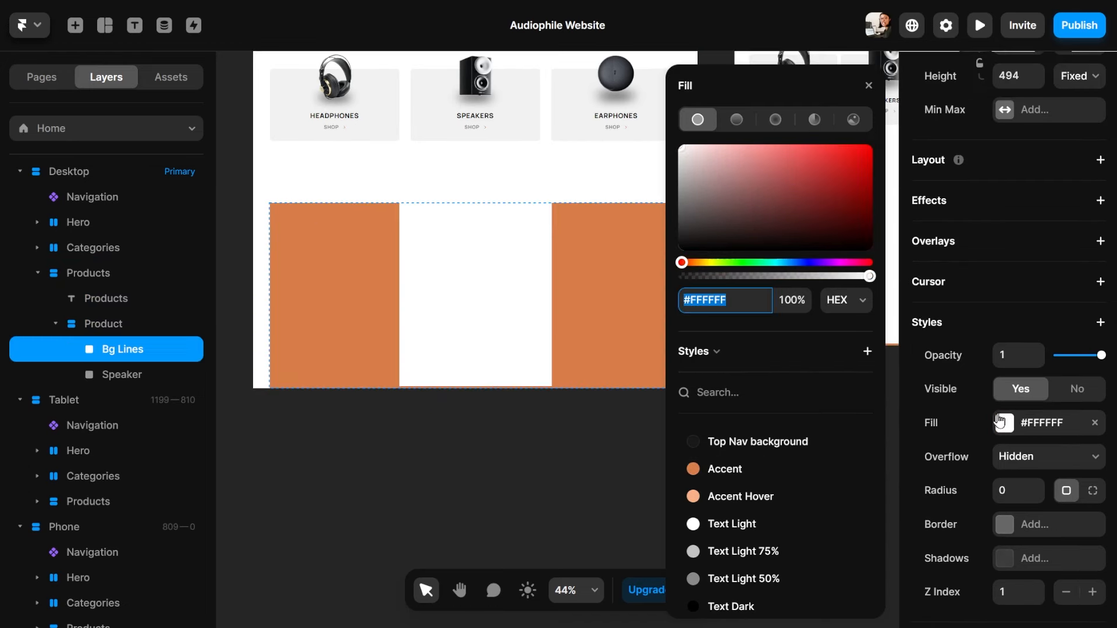
pyautogui.click(853, 128)
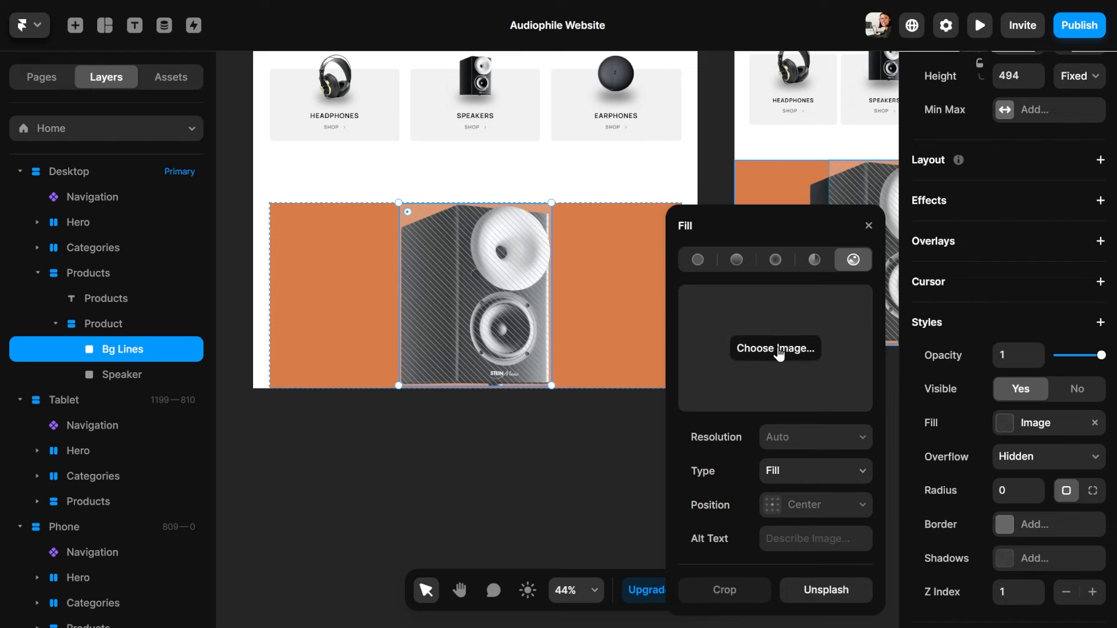
pyautogui.click(777, 348)
pyautogui.click(578, 68)
pyautogui.click(746, 278)
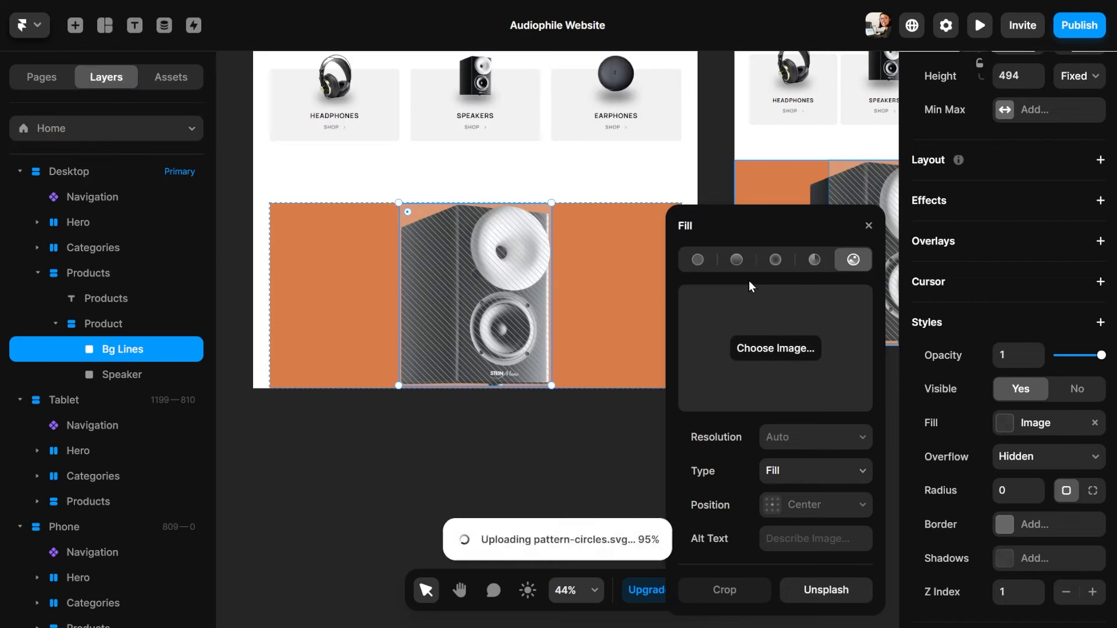
pyautogui.click(671, 539)
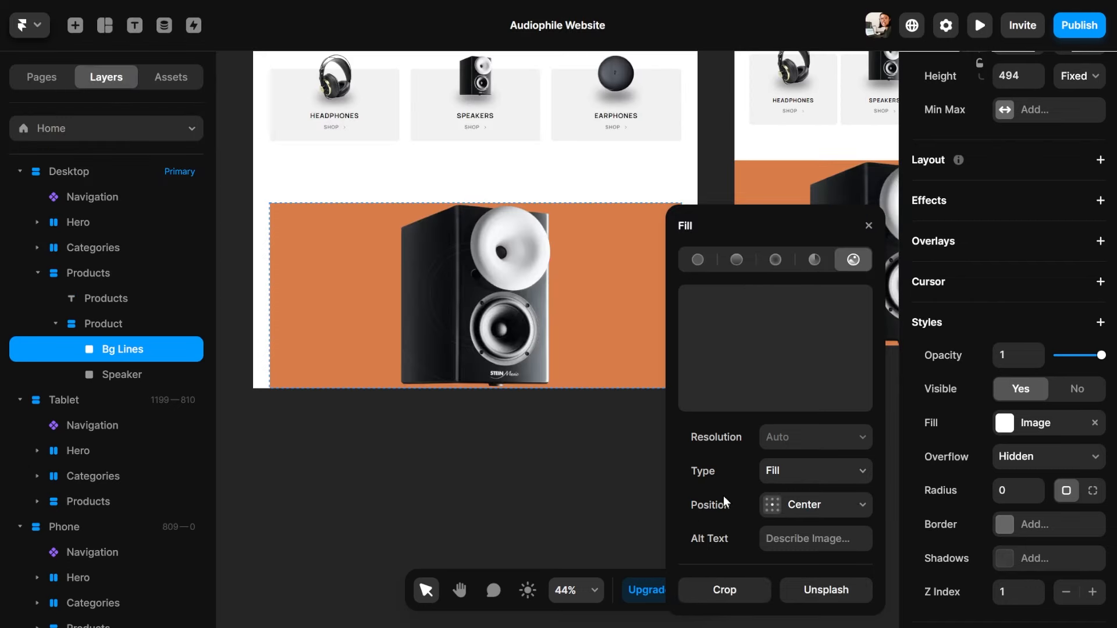
# Make the Bg Lines frame's width and height relative, at 100% each, to cover the Product card
pyautogui.scroll(6, 1019, 408)
pyautogui.click(1094, 414)
pyautogui.click(1076, 455)
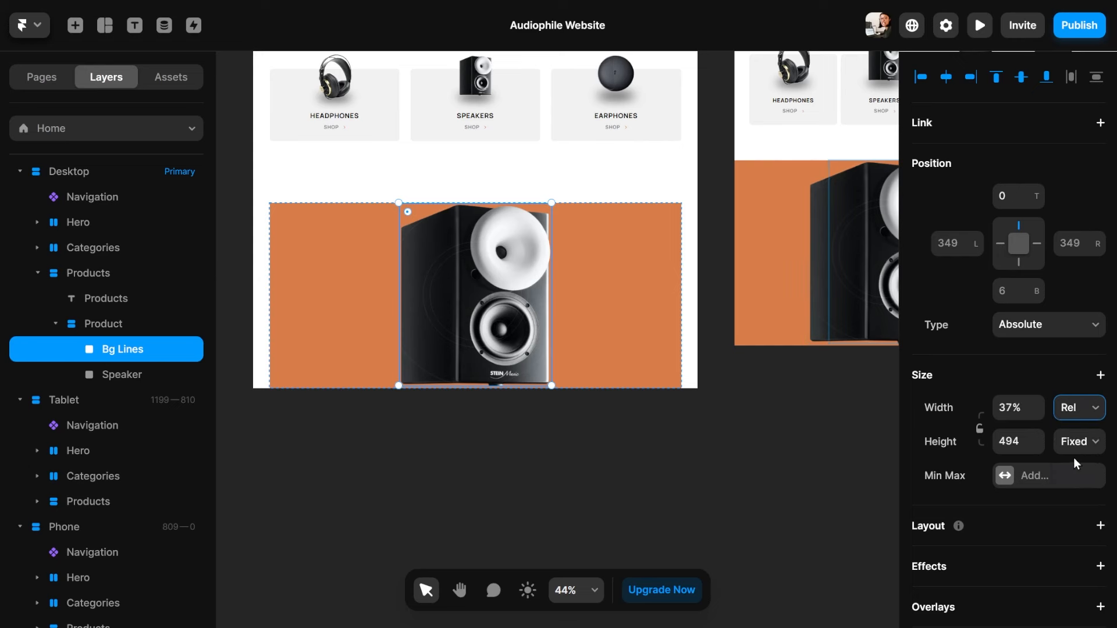
pyautogui.click(1080, 442)
pyautogui.click(1063, 485)
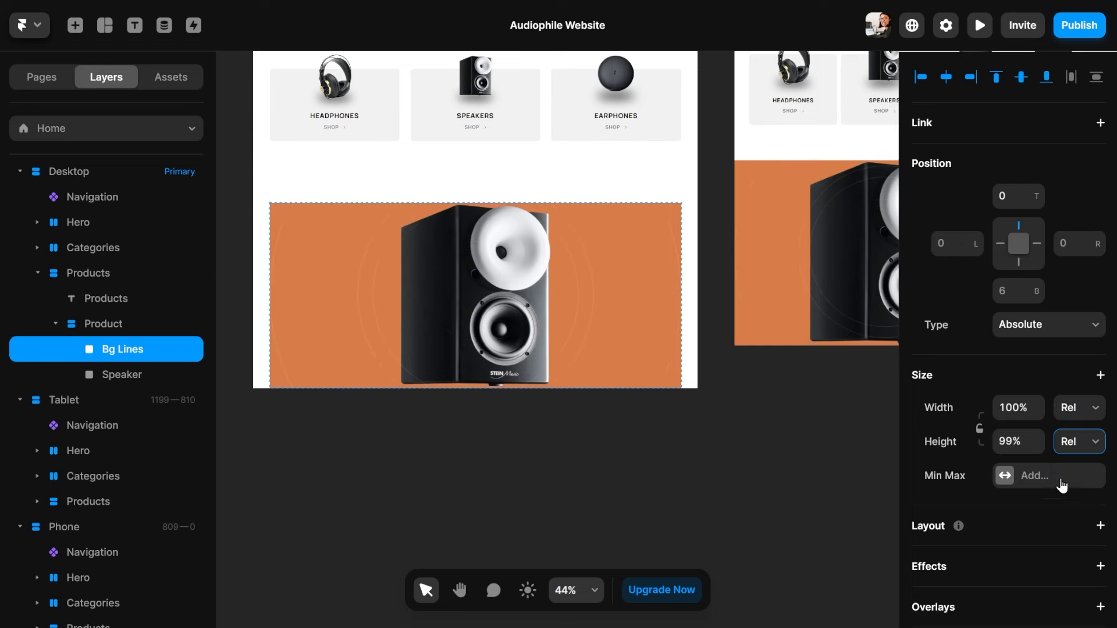
pyautogui.click(1037, 436)
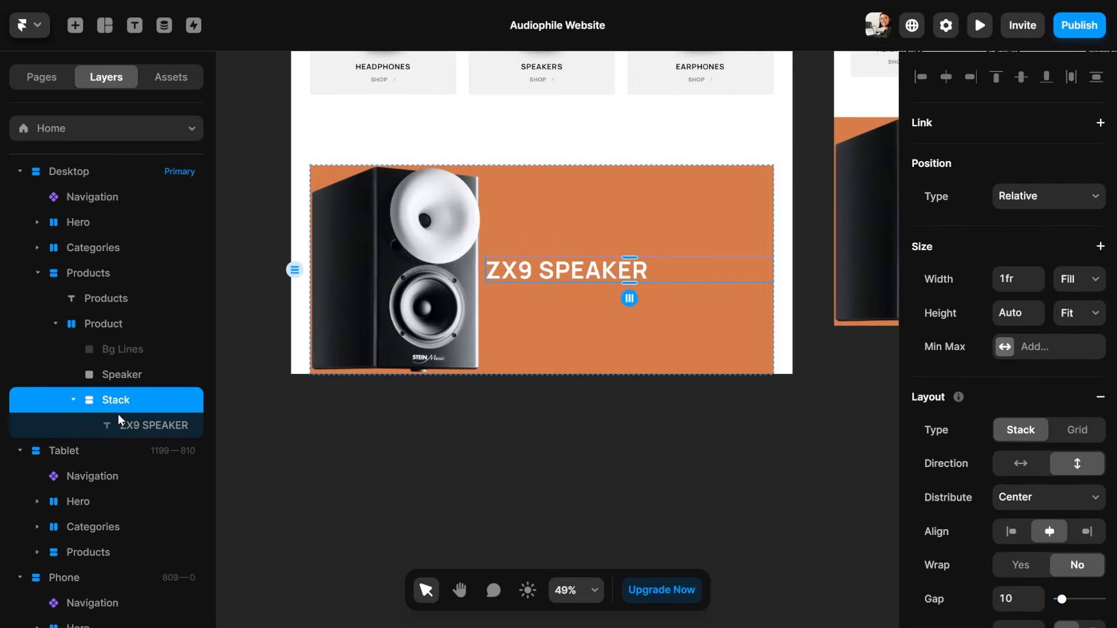
# Rename the stack containing the ZX9 SPEAKER heading as Product Text
pyautogui.doubleClick(116, 402)
pyautogui.write('Product Text')
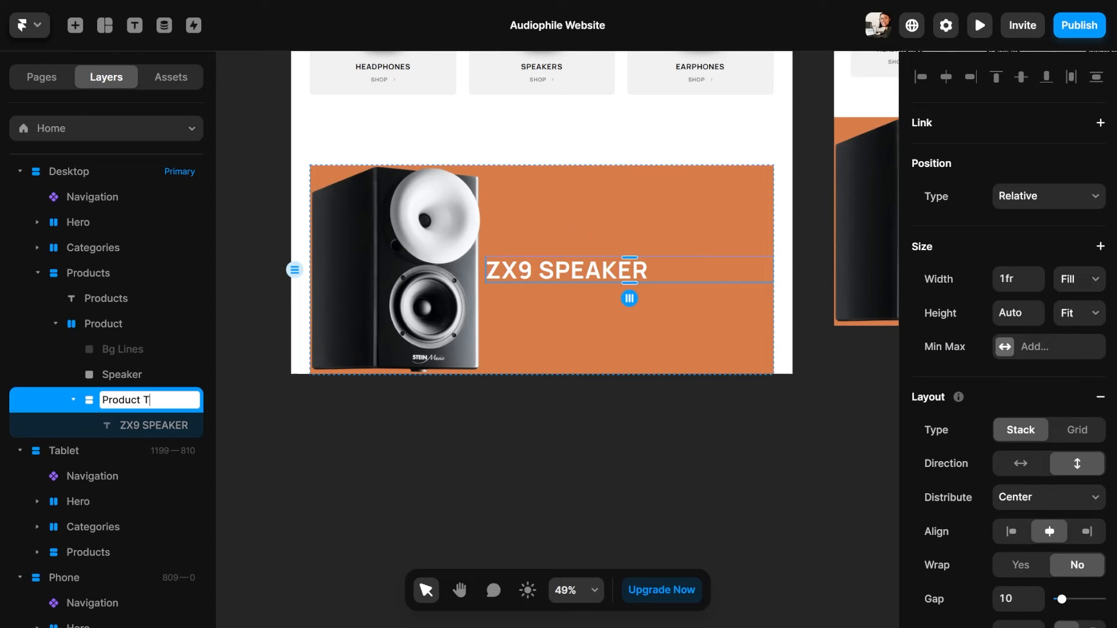
pyautogui.press('Return')
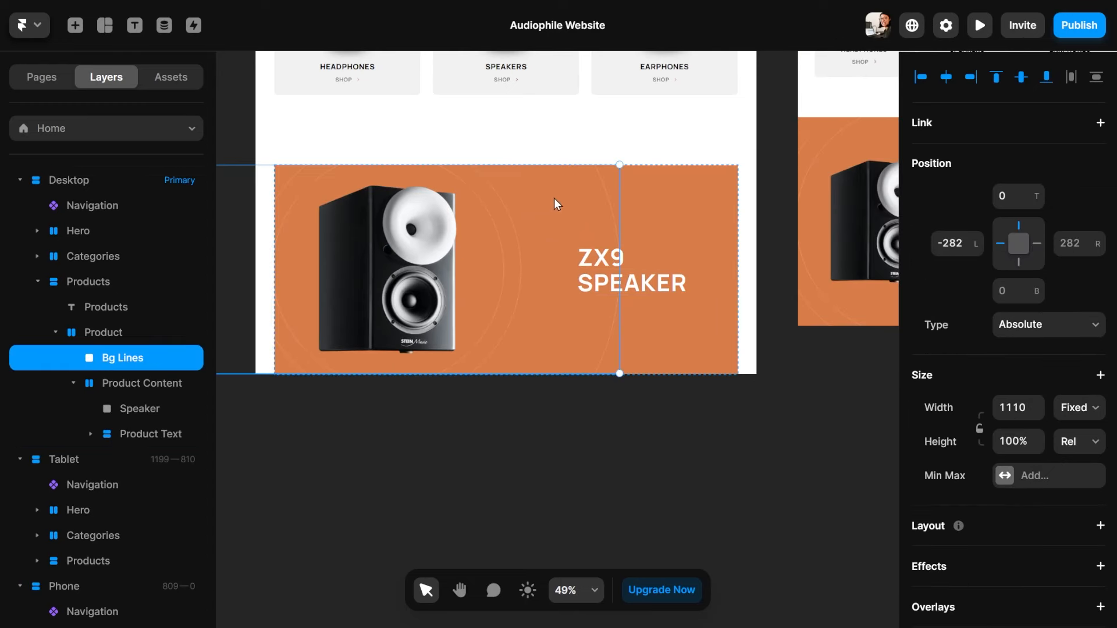
# Move the Bg Lines circle pattern left and down behind the speaker in the Product card
pyautogui.moveTo(554, 198); pyautogui.dragTo(507, 232)
pyautogui.scroll(-3, 948, 411)
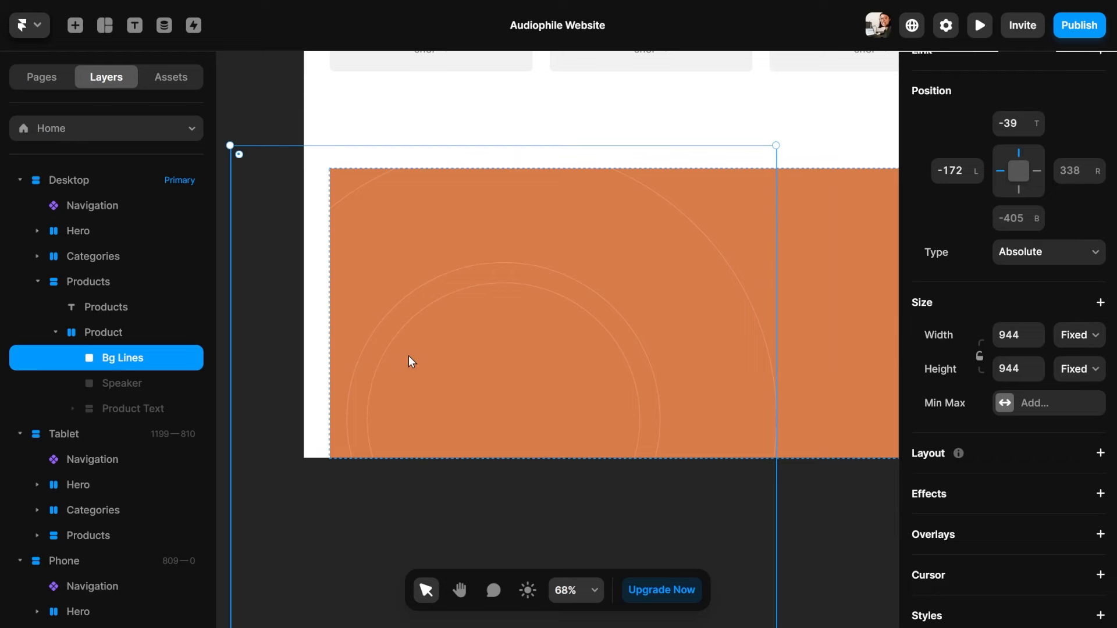
pyautogui.scroll(2, 409, 362)
pyautogui.scroll(-1, 409, 358)
pyautogui.scroll(2, 413, 356)
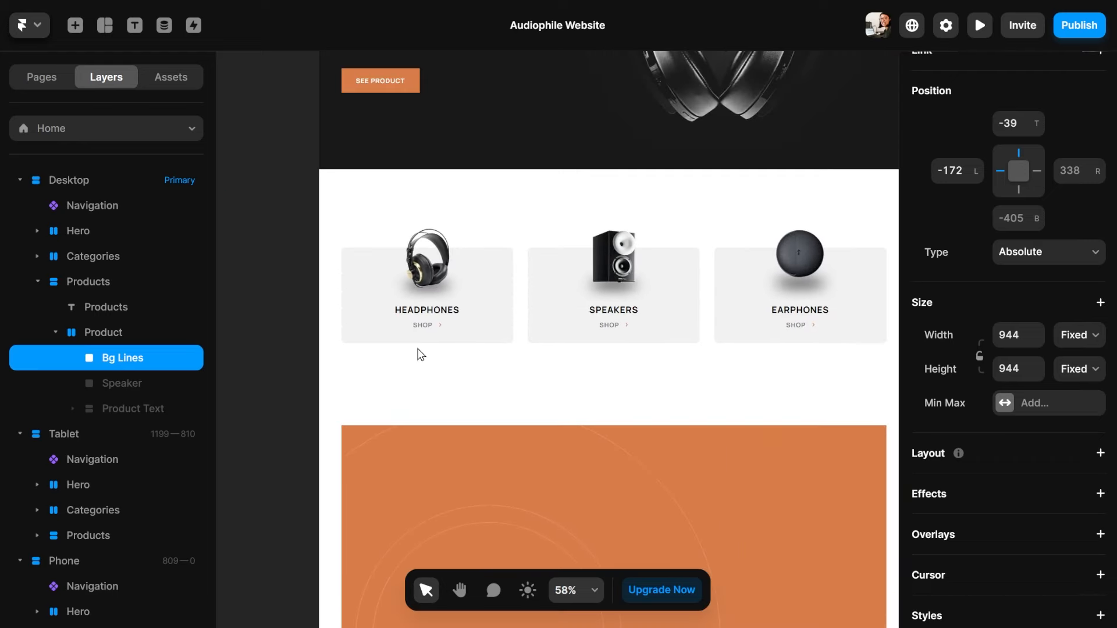
pyautogui.scroll(3, 421, 354)
pyautogui.click(487, 396)
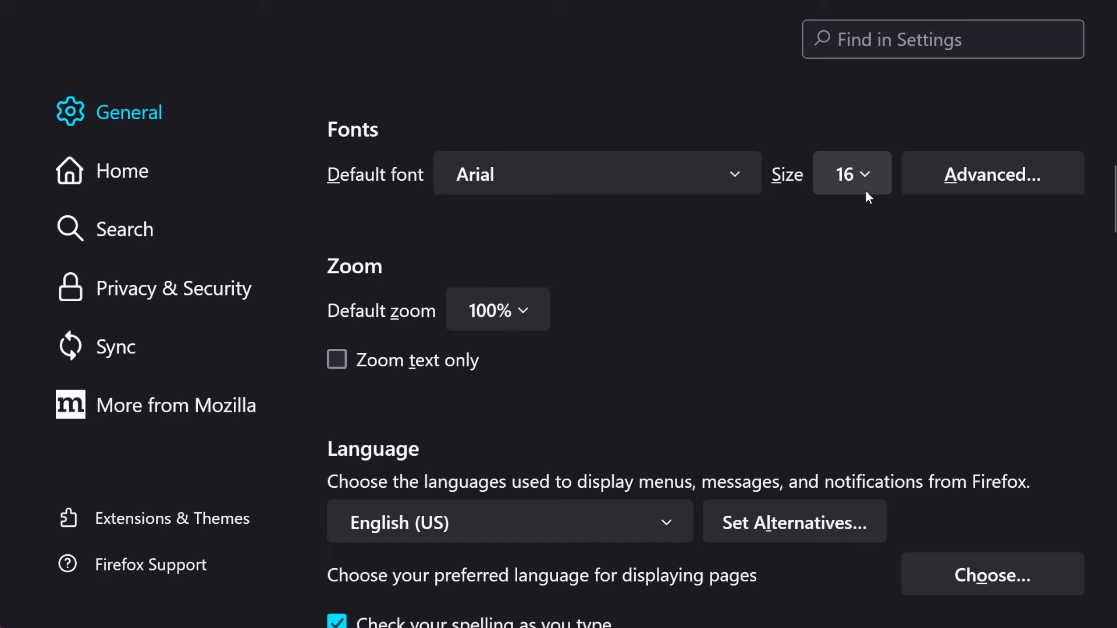
# In Firefox's settings, set the default font size to 22
pyautogui.click(865, 191)
pyautogui.scroll(-2, 849, 244)
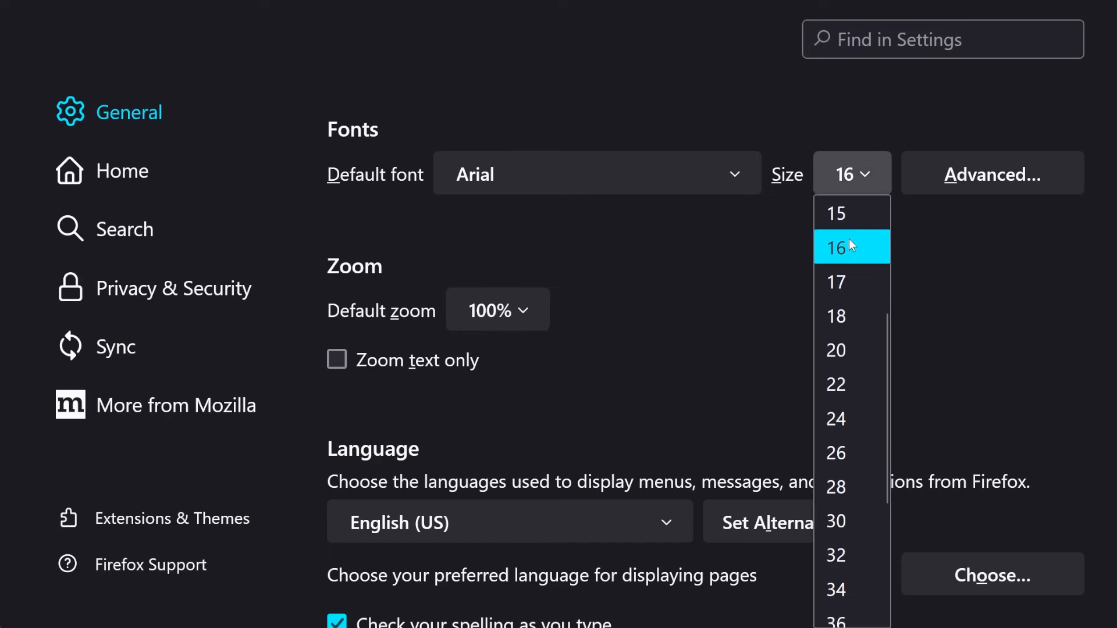
pyautogui.click(852, 386)
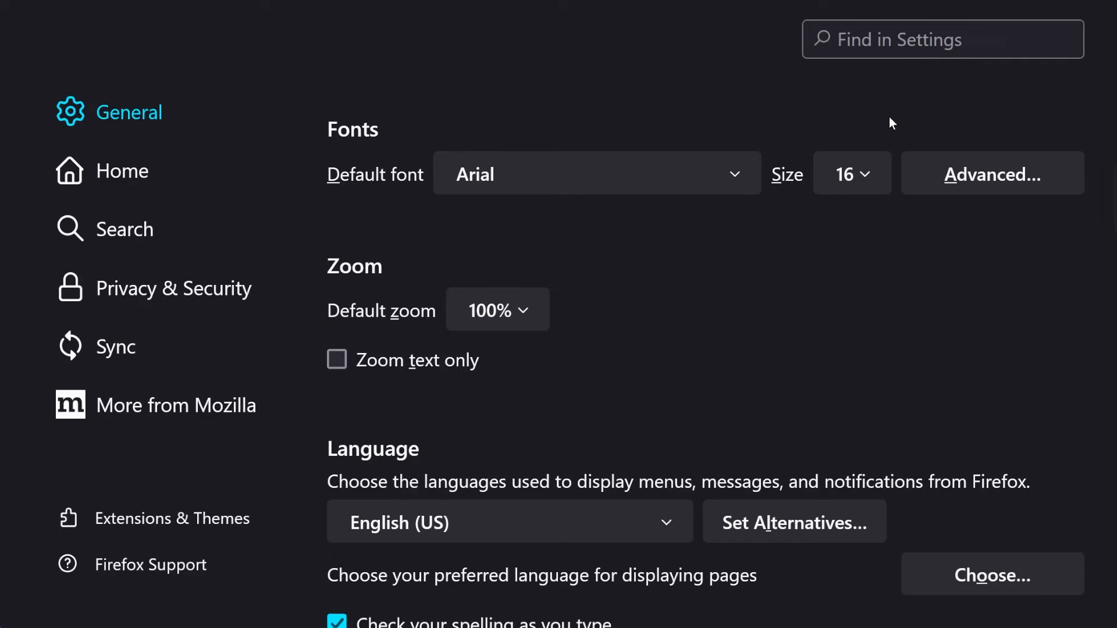
pyautogui.click(853, 174)
pyautogui.scroll(-2, 850, 279)
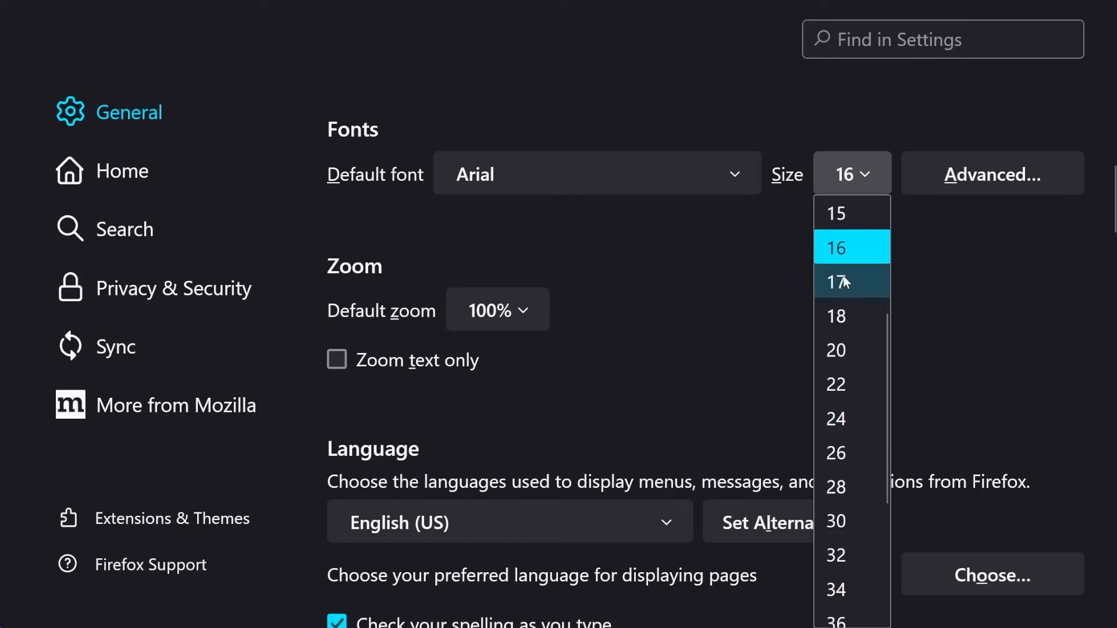
pyautogui.click(851, 389)
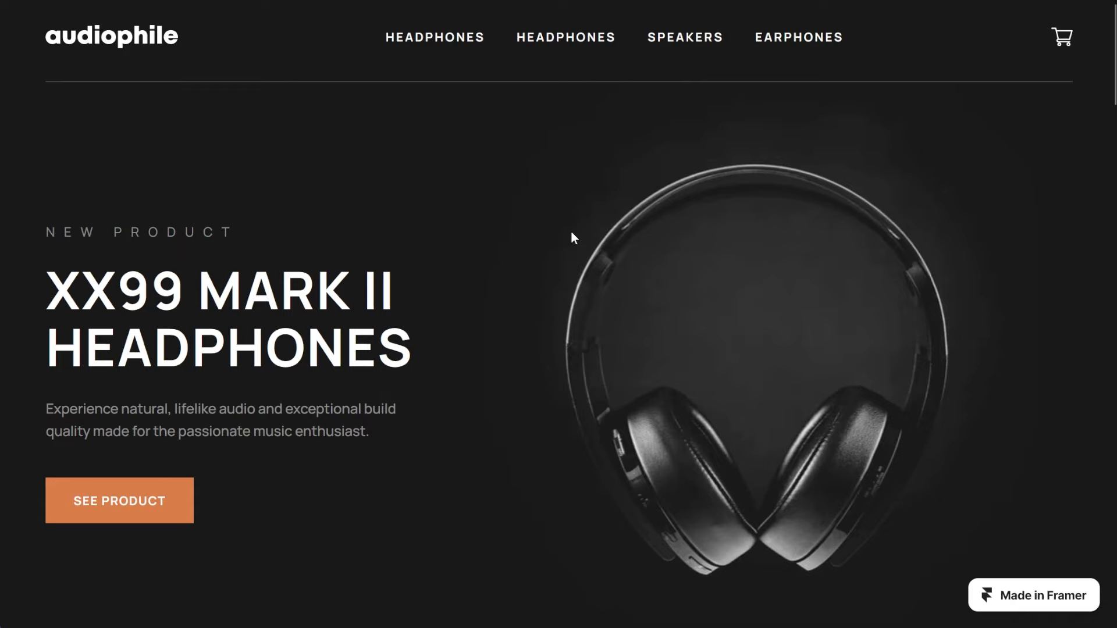
# Examine how the published Audiophile page's navigation and hero layout respond at several browser zoom levels
pyautogui.hotkey('ctrl', '-')
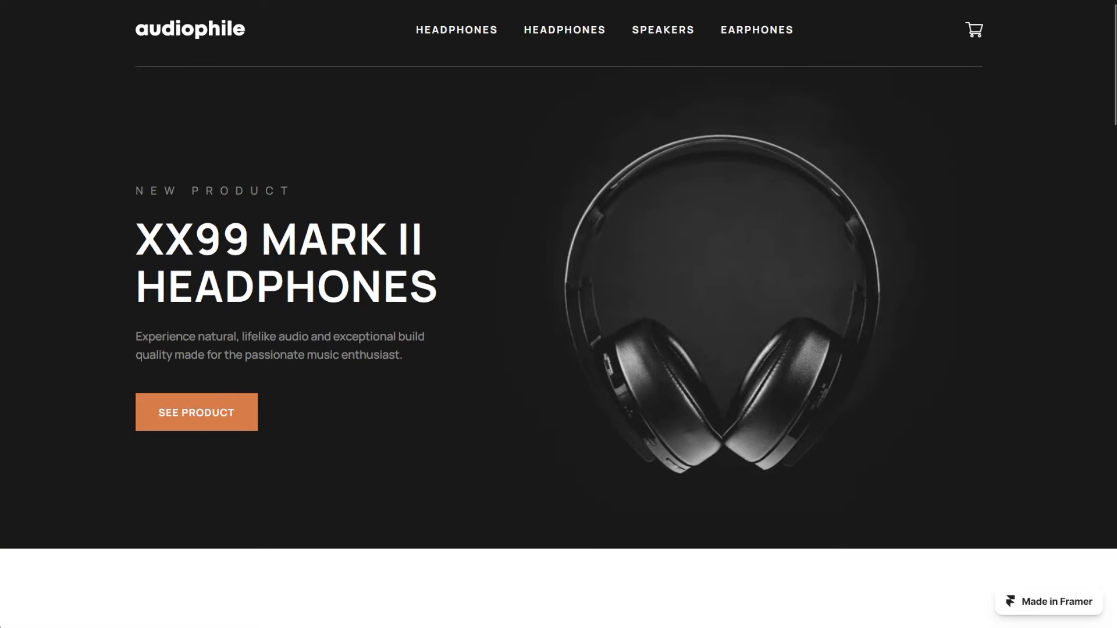
pyautogui.hotkey('ctrl', '+')
pyautogui.hotkey('ctrl', '+')
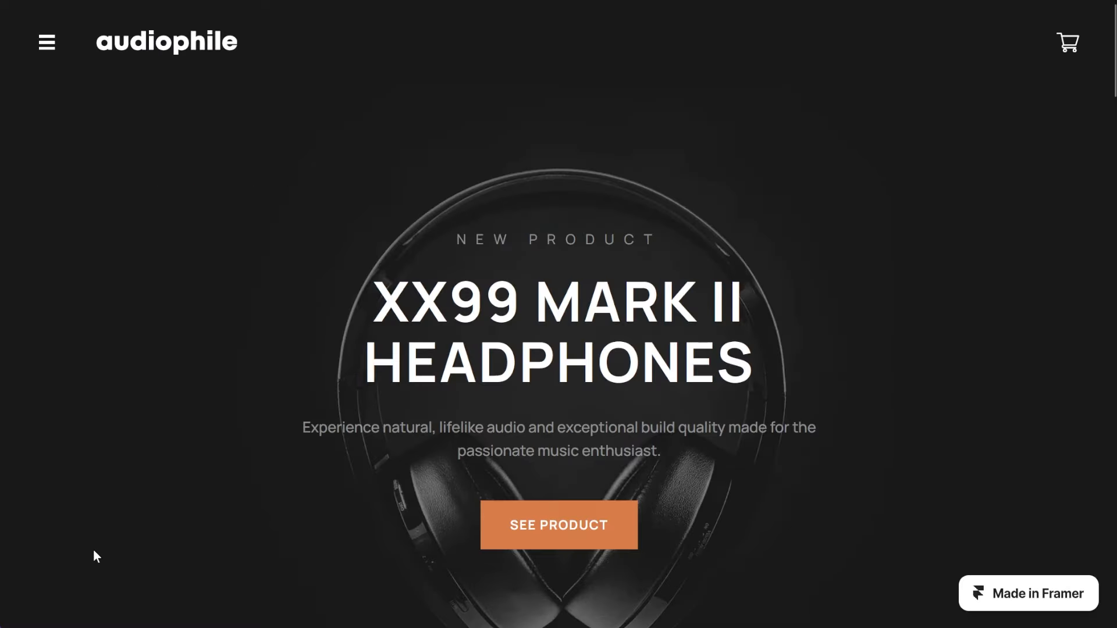
pyautogui.hotkey('ctrl', '-')
pyautogui.hotkey('ctrl', '-')
pyautogui.hotkey('ctrl', '-')
pyautogui.hotkey('ctrl', '-')
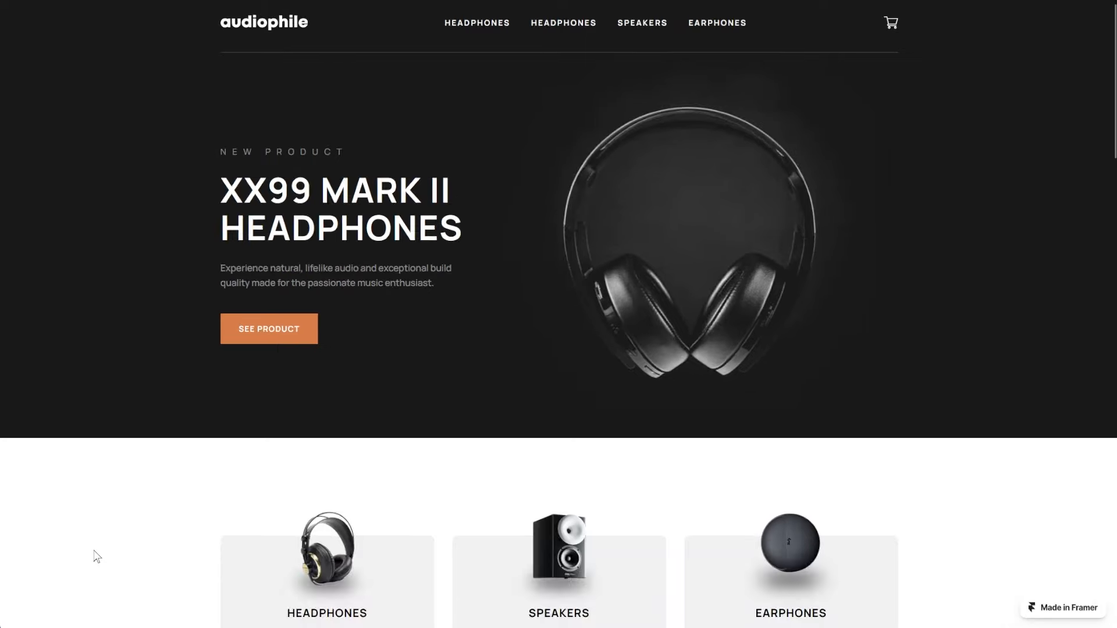
pyautogui.hotkey('ctrl', '-')
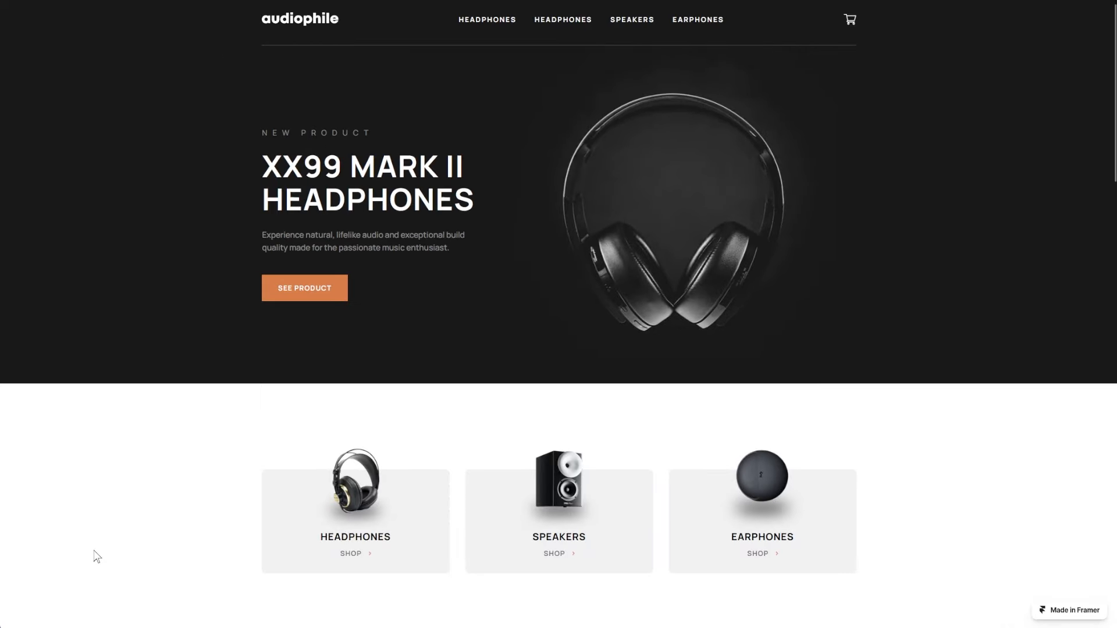
pyautogui.hotkey('ctrl', '+')
pyautogui.hotkey('ctrl', '+')
pyautogui.hotkey('ctrl', '+')
pyautogui.hotkey('ctrl', '+')
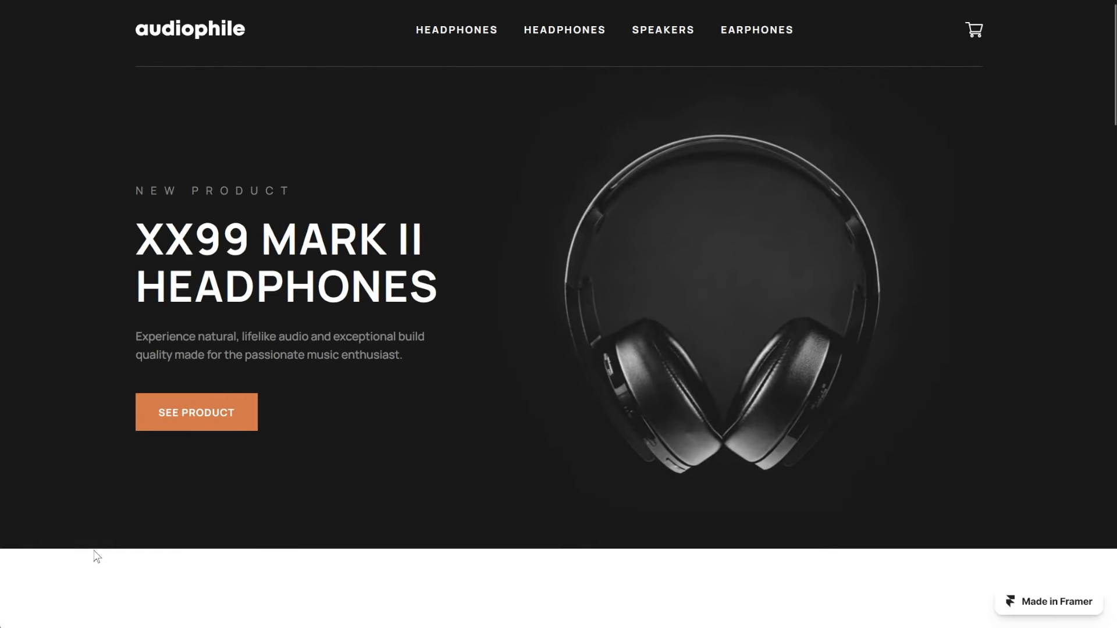
pyautogui.hotkey('ctrl', '-')
pyautogui.hotkey('ctrl', '-')
pyautogui.hotkey('ctrl', '+')
pyautogui.hotkey('ctrl', '+')
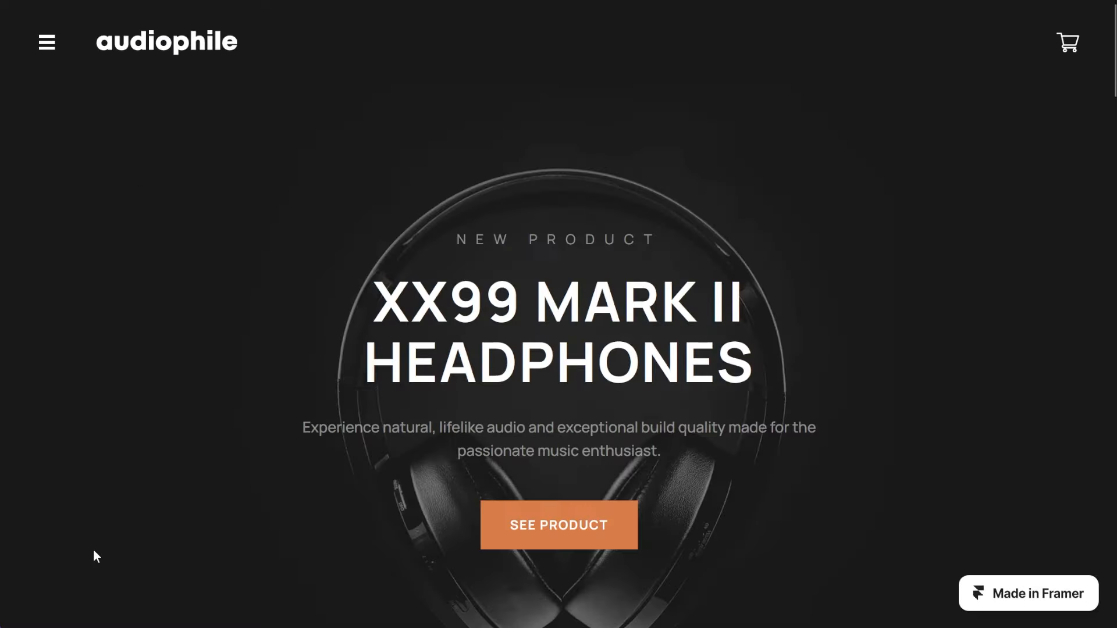
pyautogui.hotkey('ctrl', '-')
pyautogui.hotkey('ctrl', '-')
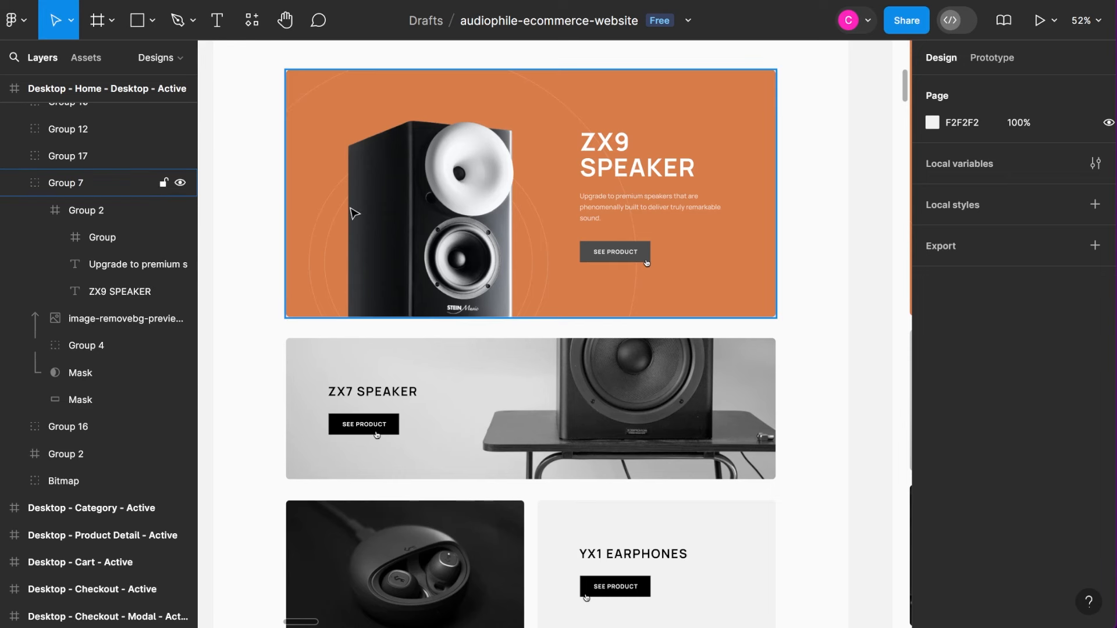
# Set the Speaker image's position type to Absolute and pin it to the left and bottom edges of the Product card
pyautogui.hscroll(5, 354, 214)
pyautogui.hscroll(-5, 355, 214)
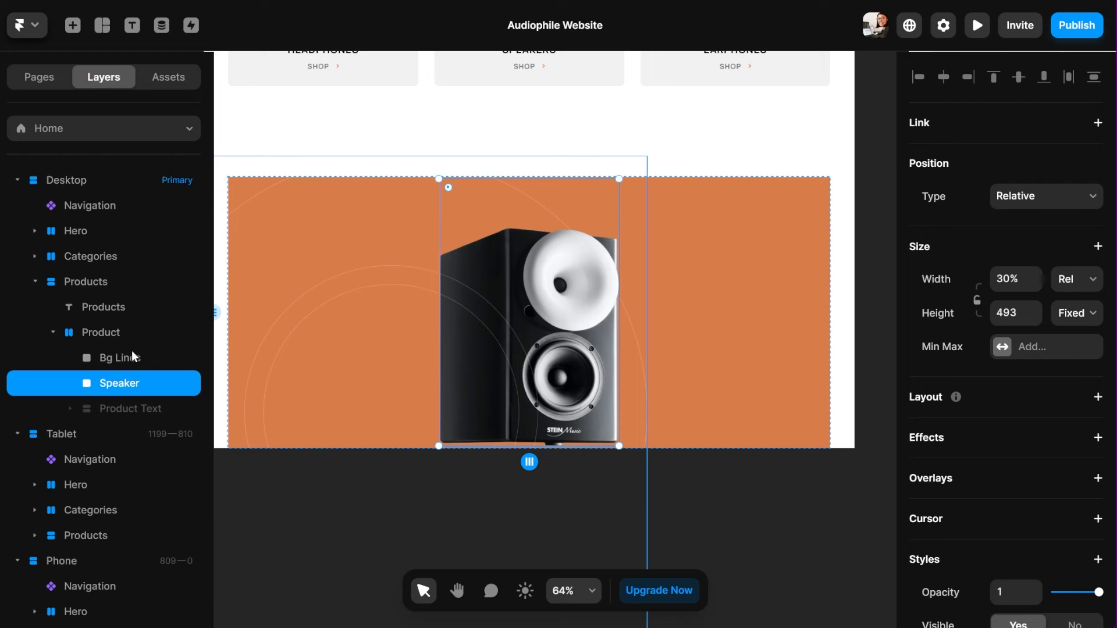
pyautogui.click(131, 357)
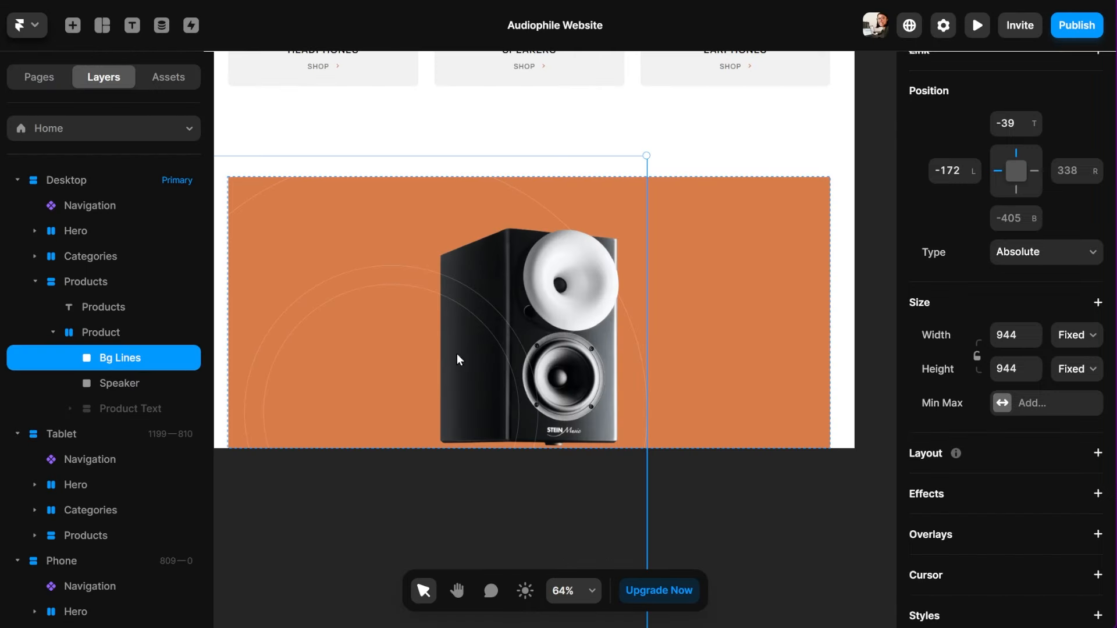
pyautogui.click(142, 385)
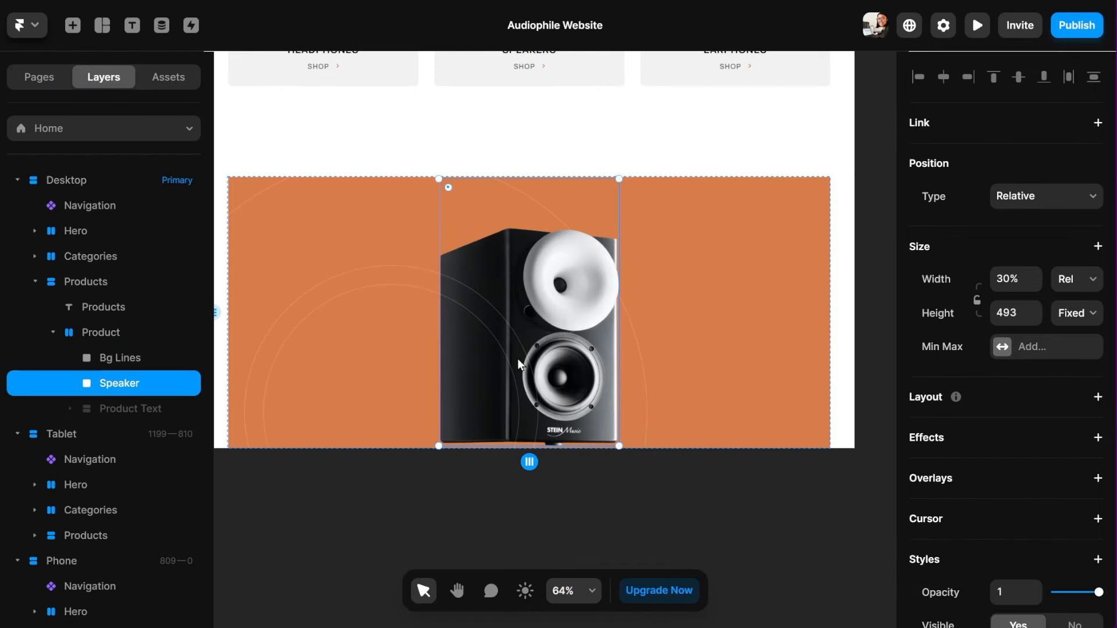
pyautogui.click(1034, 200)
pyautogui.click(1044, 222)
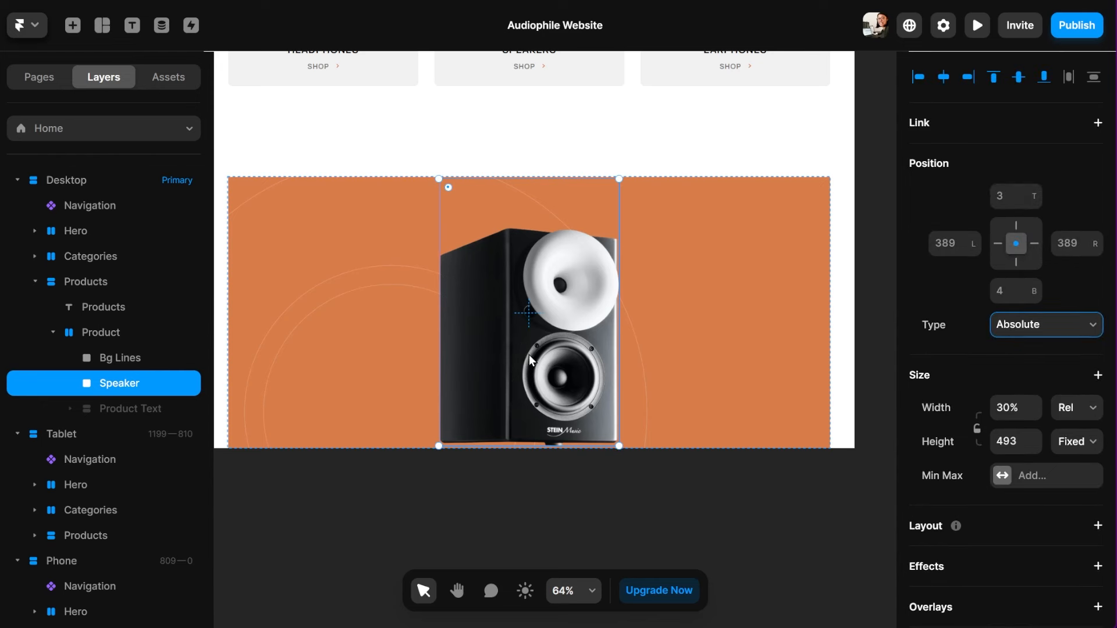
pyautogui.click(1016, 263)
pyautogui.click(998, 243)
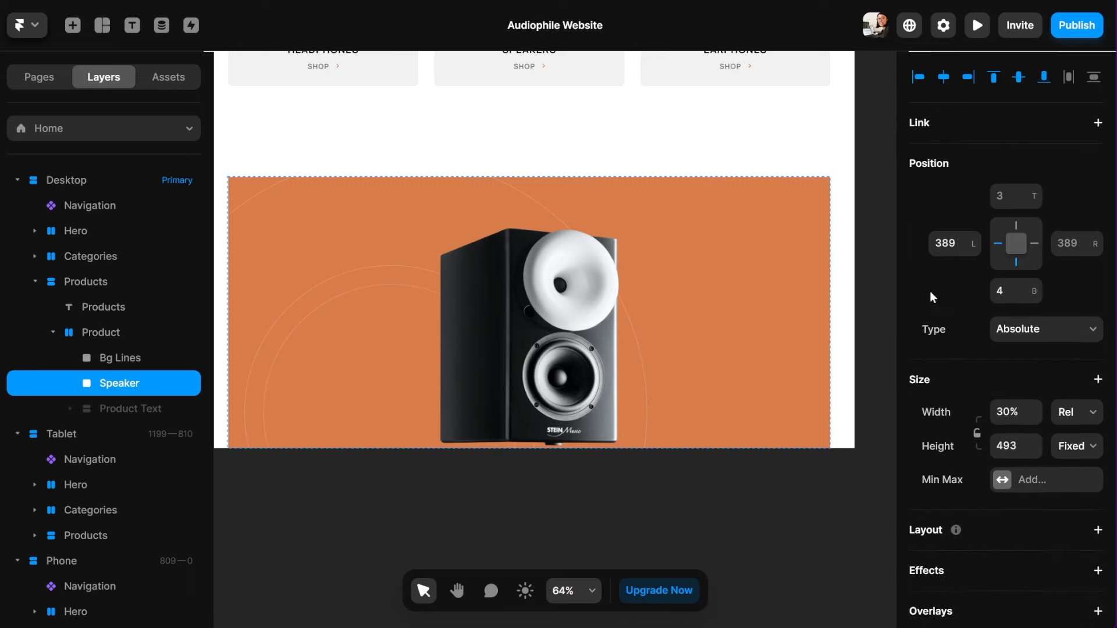
# Show the hidden Product Text stack and set the Product stack's distribution to End
pyautogui.scroll(-1, 121, 351)
pyautogui.rightClick(122, 350)
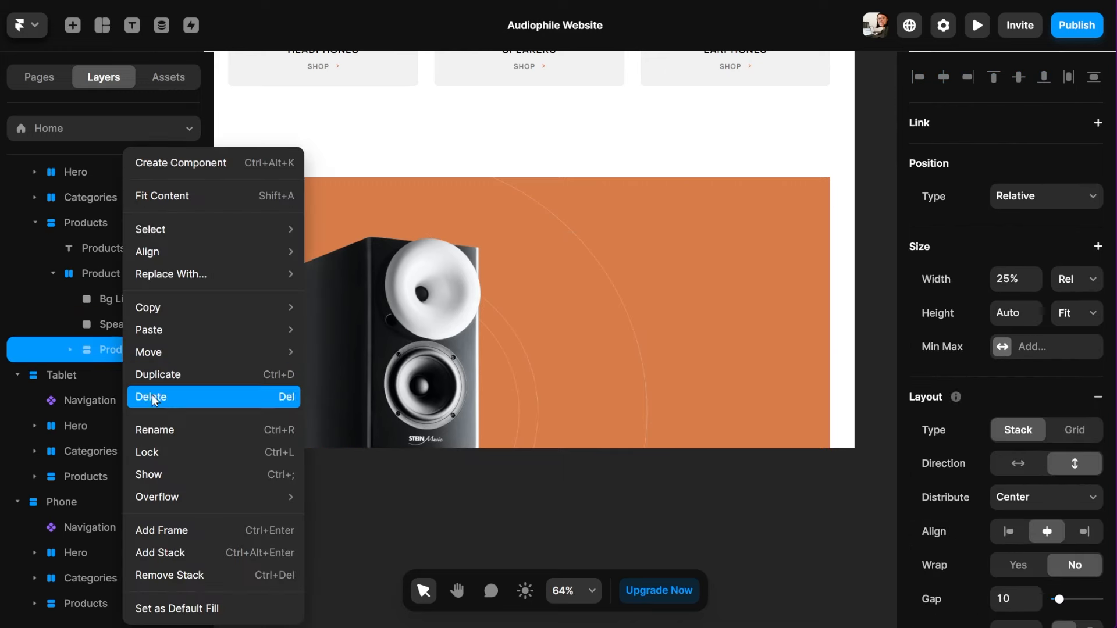
pyautogui.click(163, 475)
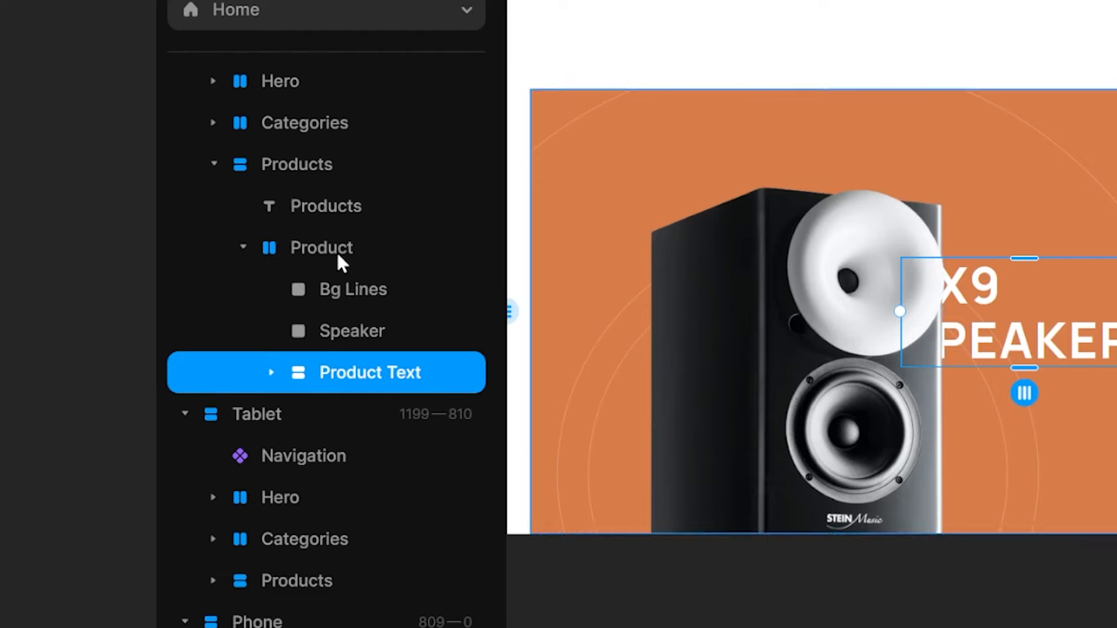
pyautogui.click(337, 250)
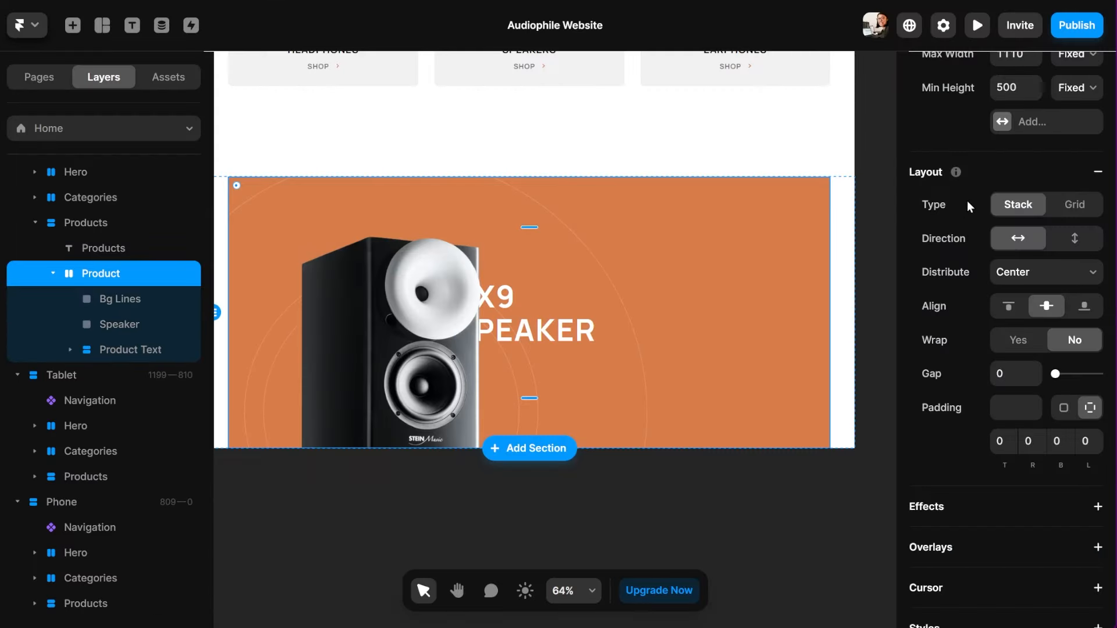
pyautogui.click(1020, 275)
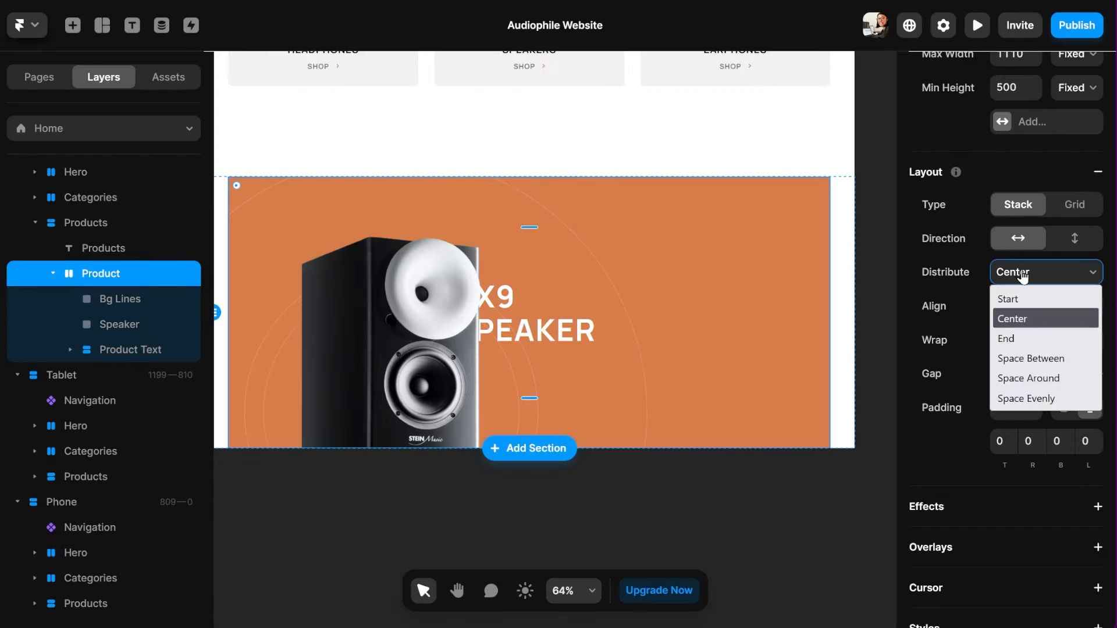
pyautogui.click(1016, 337)
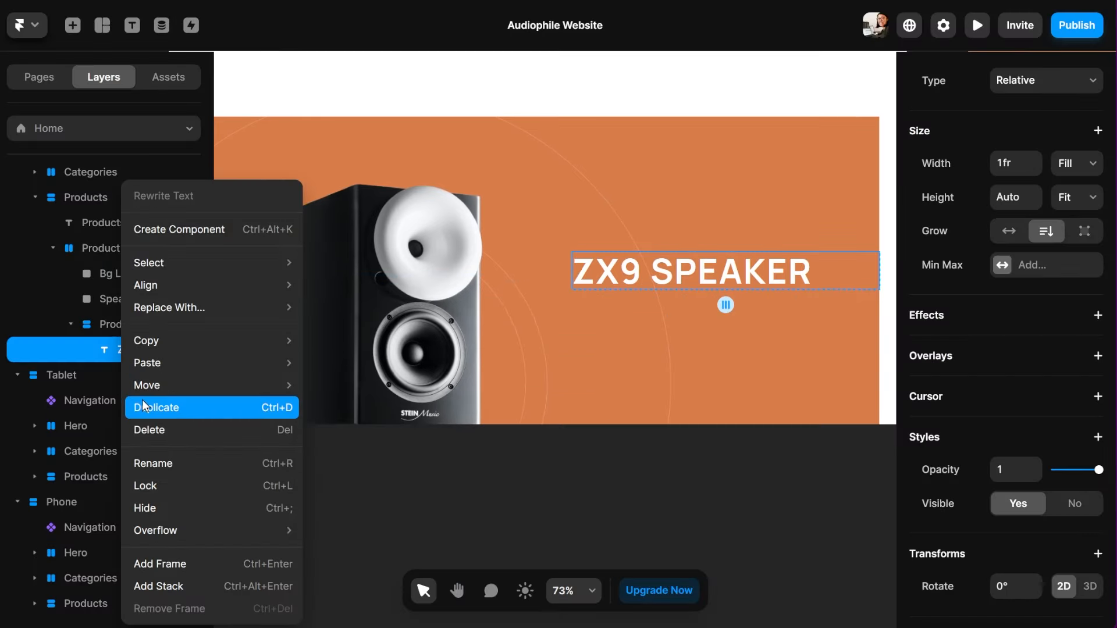
# Duplicate the ZX9 SPEAKER heading and replace the copy's text with "Upgrade to premium speakers that are phenomenally built to deliver truly remarkable sound."
pyautogui.click(154, 407)
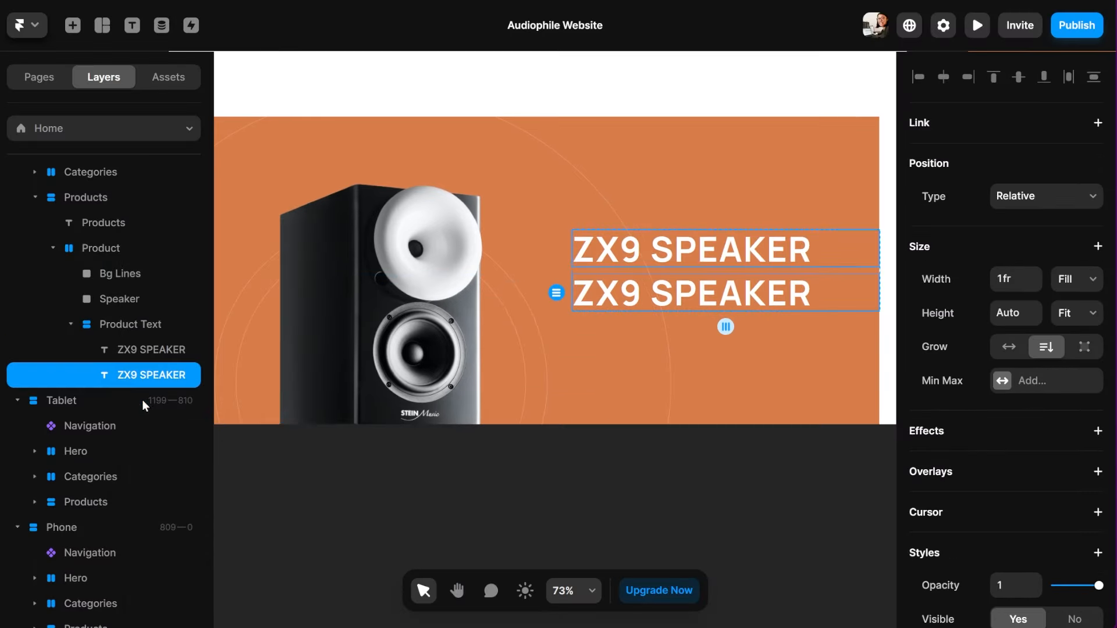
pyautogui.doubleClick(729, 306)
pyautogui.write('Upgrade to premium speakers that are phenomenally built to deliver truly remarkable sound.')
# Apply the Body text style and a light colour to the description under the ZX9 SPEAKER heading
pyautogui.hotkey('ctrl', 'a')
pyautogui.scroll(-7, 1006, 361)
pyautogui.click(1037, 355)
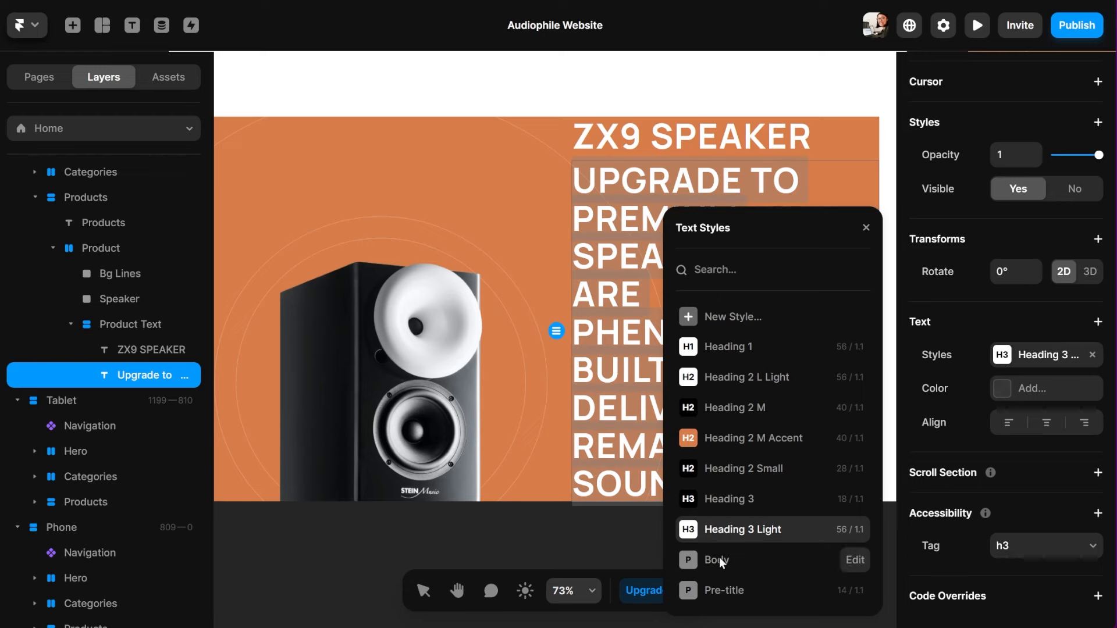
pyautogui.click(721, 560)
pyautogui.click(1032, 388)
pyautogui.click(757, 551)
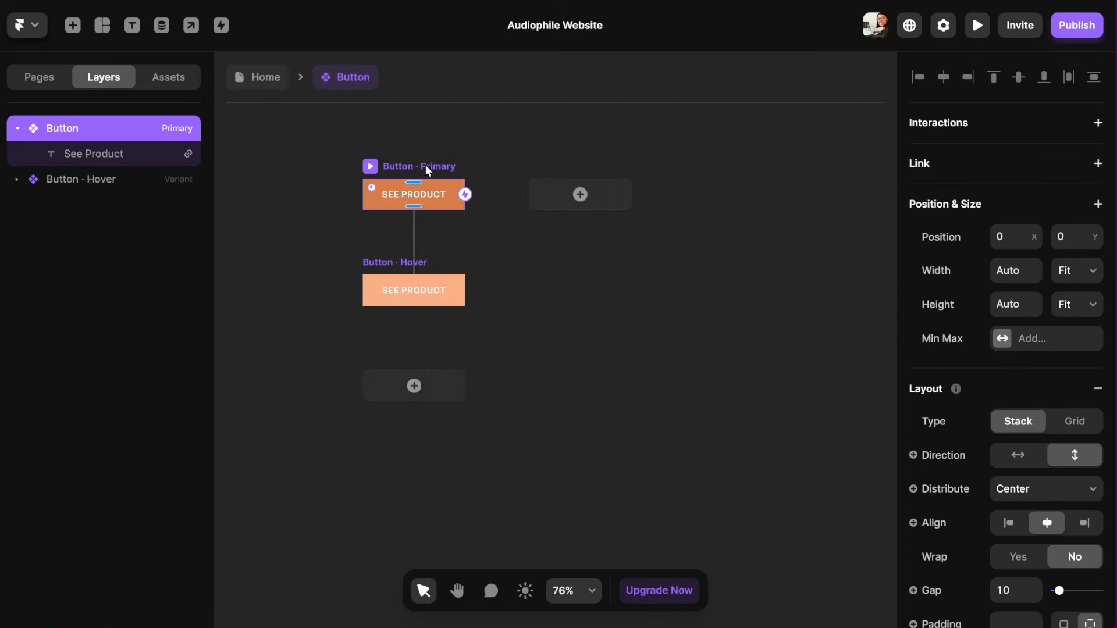
# Duplicate the primary Button variant as Button Dark and fill it with the Text Dark colour style
pyautogui.rightClick(425, 167)
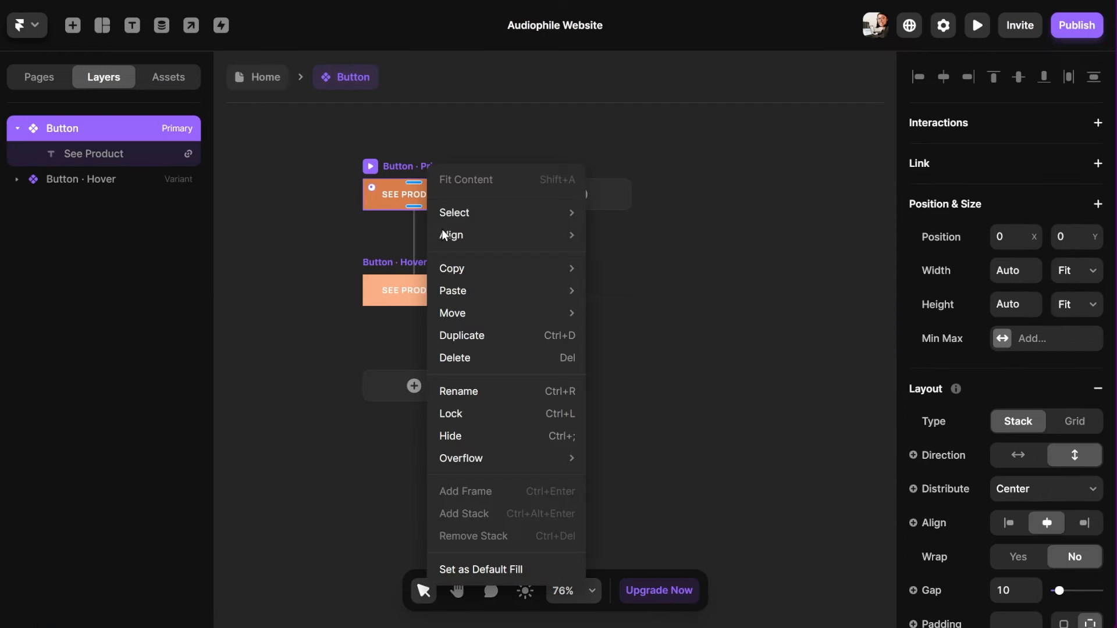
pyautogui.click(452, 331)
pyautogui.click(1002, 395)
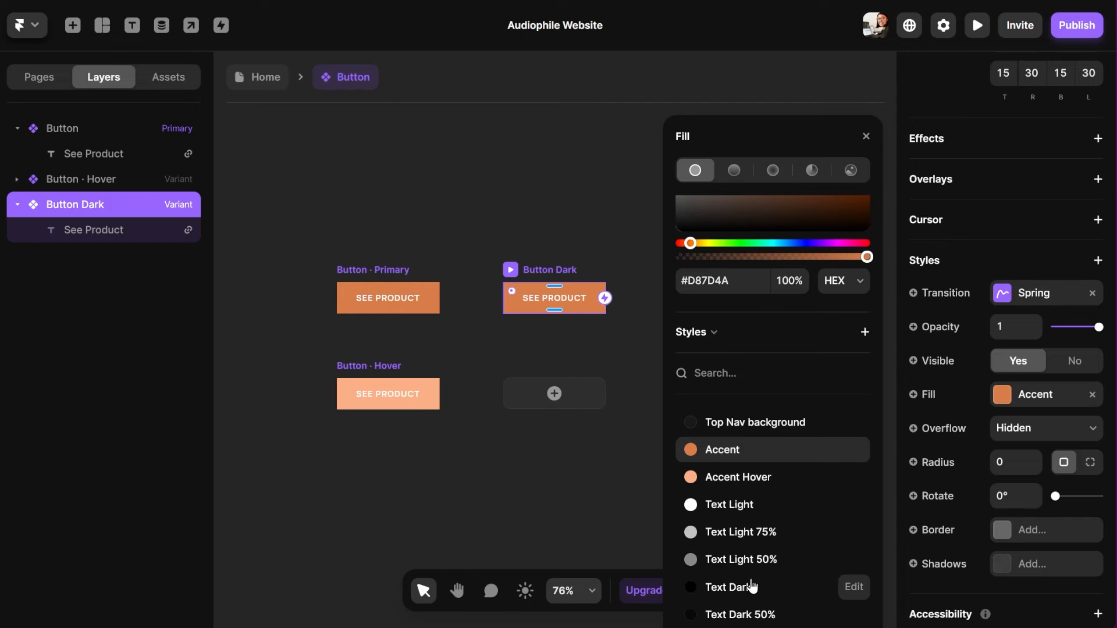
pyautogui.click(753, 586)
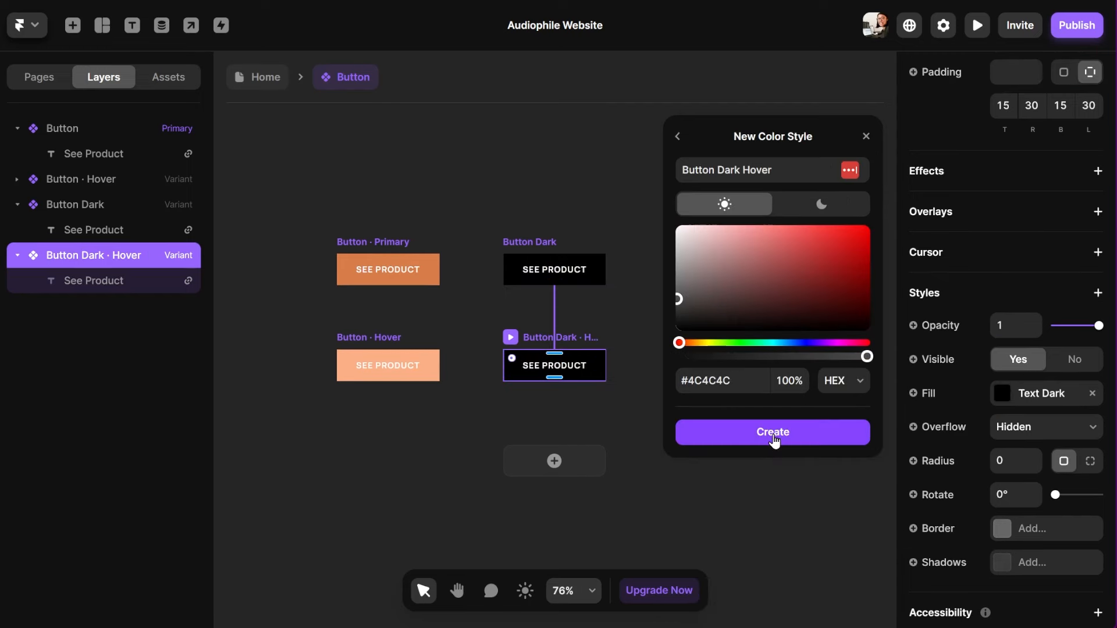
# Create the colour style Button Dark Hover with #4C4C4C as the fill of Button Dark's hover variant
pyautogui.click(771, 433)
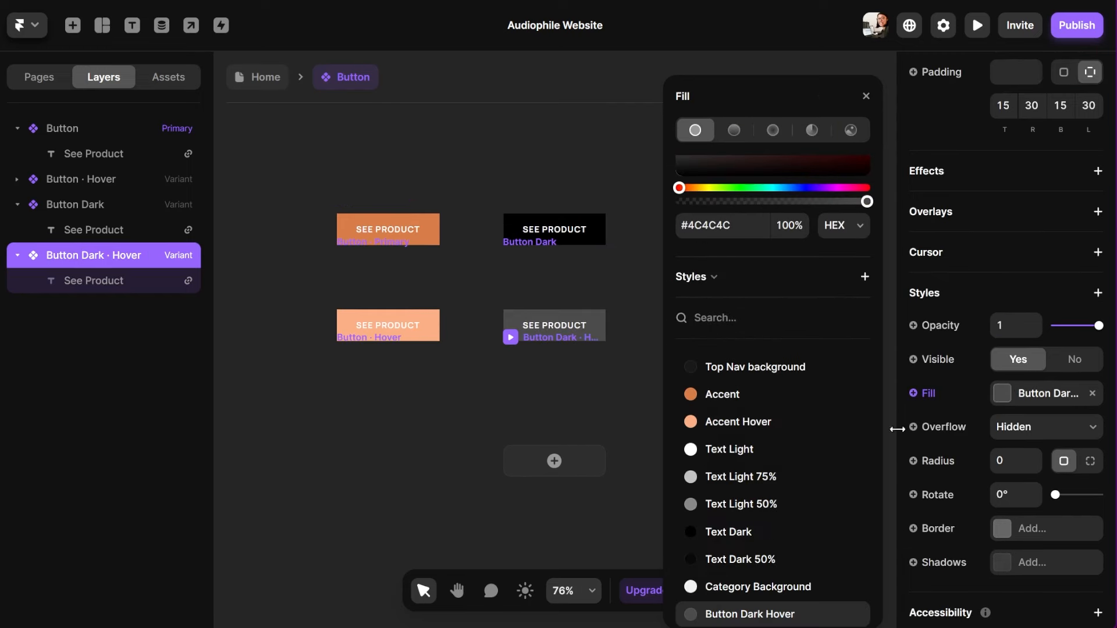
pyautogui.click(1003, 399)
pyautogui.click(1003, 400)
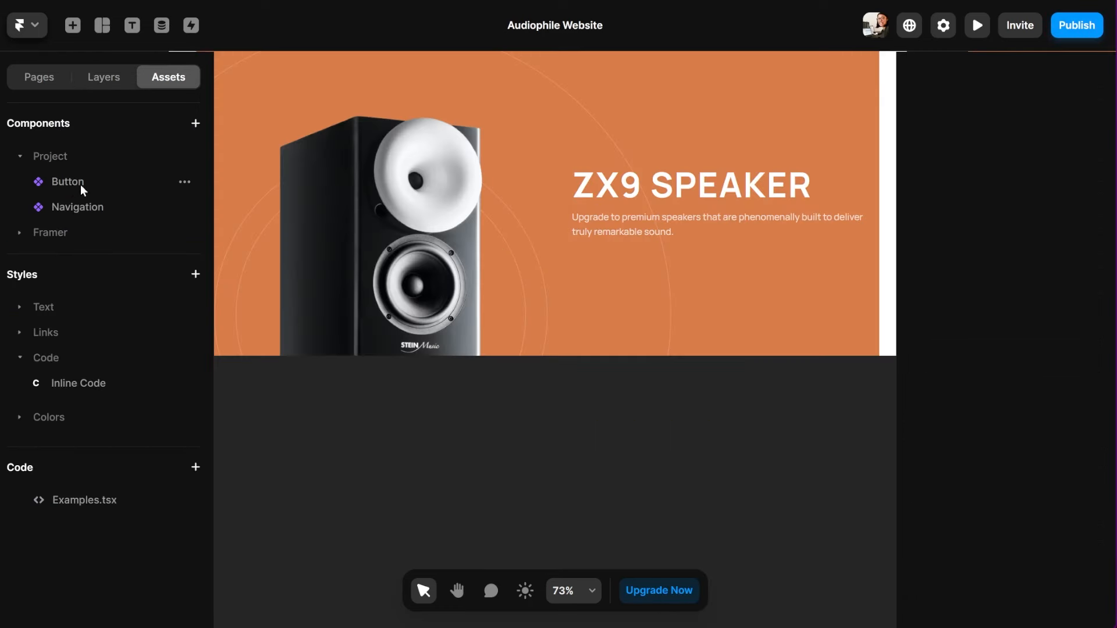
# Add a Button component below the description in Product Text and set its variant to Button Dark
pyautogui.moveTo(81, 187); pyautogui.dragTo(697, 220)
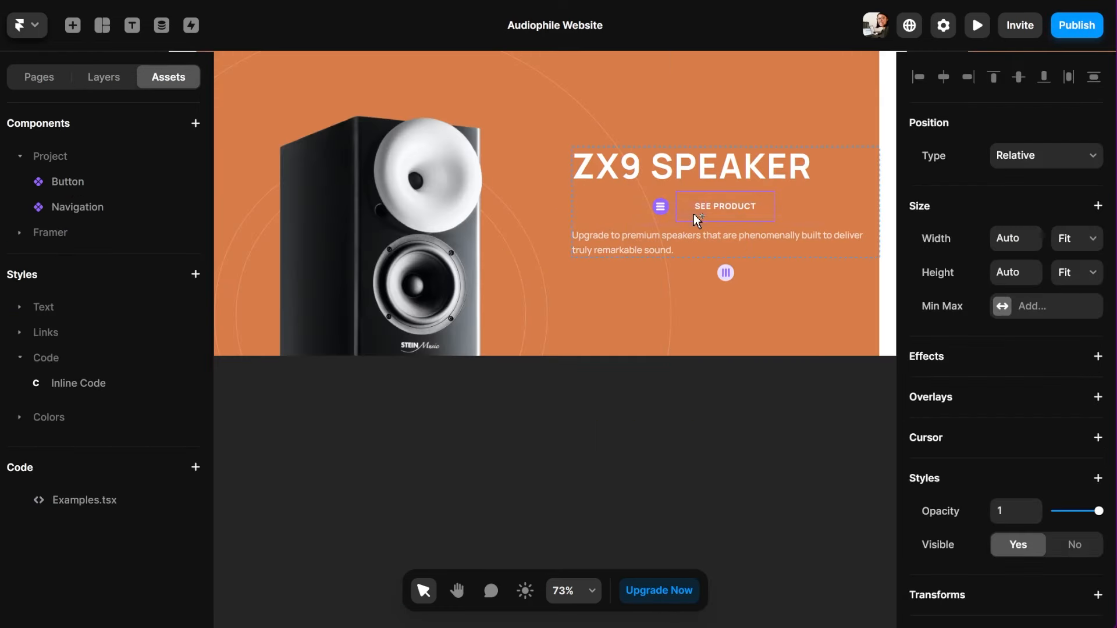
pyautogui.moveTo(120, 463); pyautogui.dragTo(131, 486)
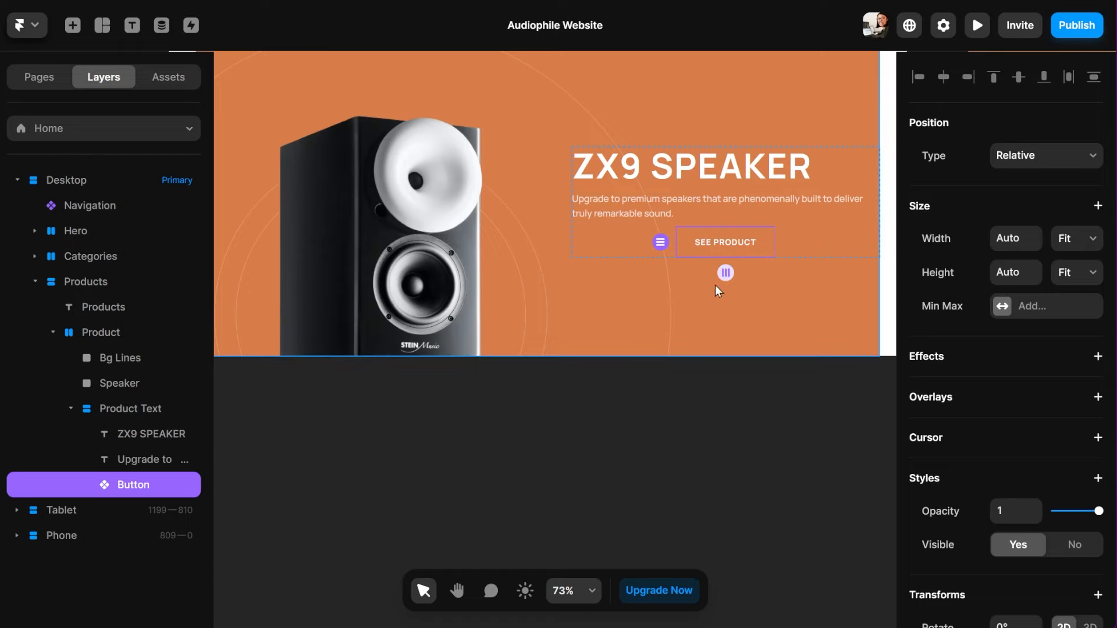
pyautogui.scroll(-4, 1042, 442)
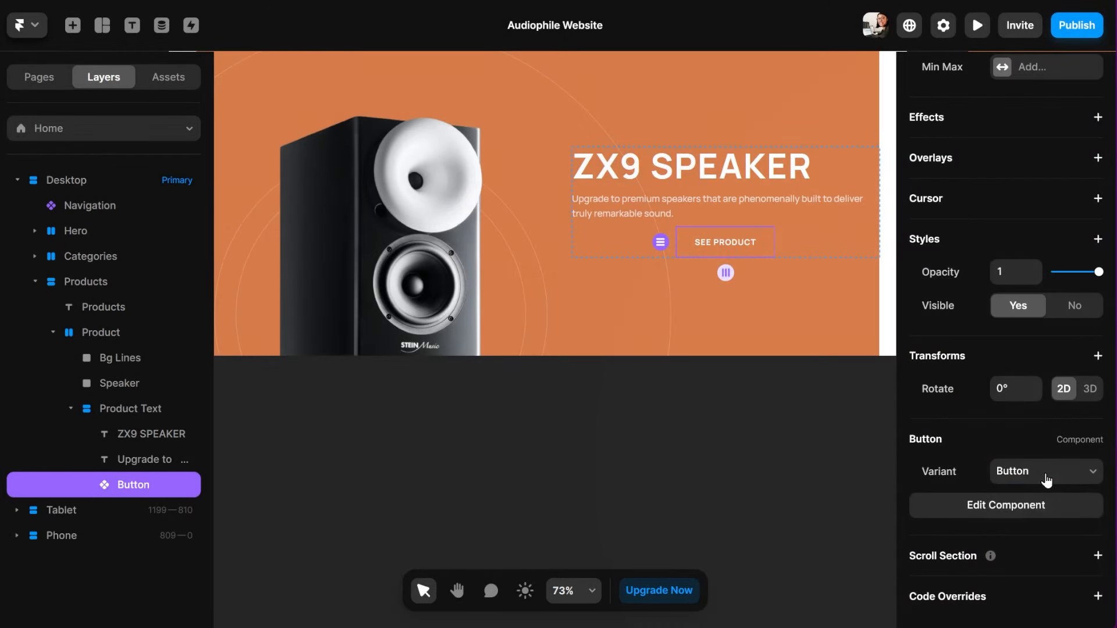
pyautogui.click(1046, 476)
pyautogui.click(1042, 518)
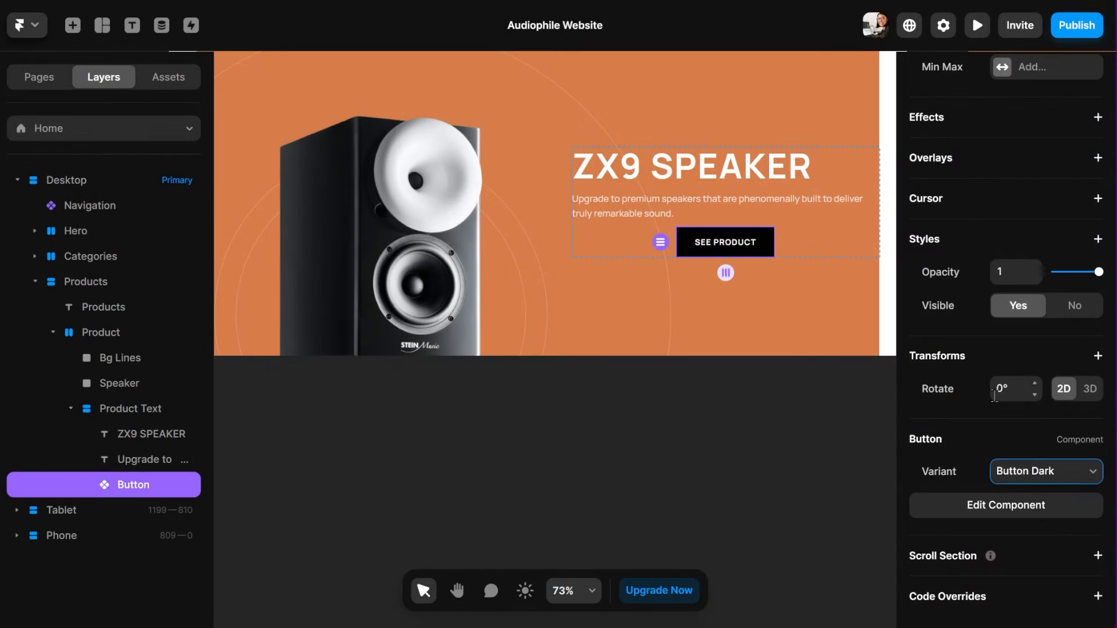
# Try distributing the Product Text stack's content to Start, and return it to Center
pyautogui.press('Escape')
pyautogui.click(1020, 425)
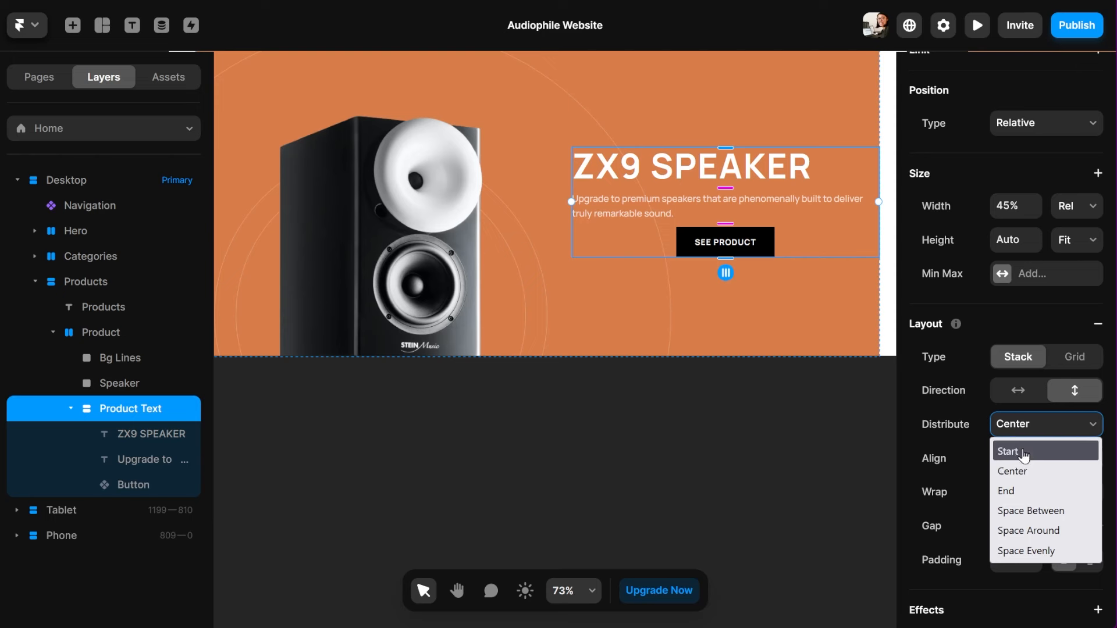
pyautogui.click(1024, 453)
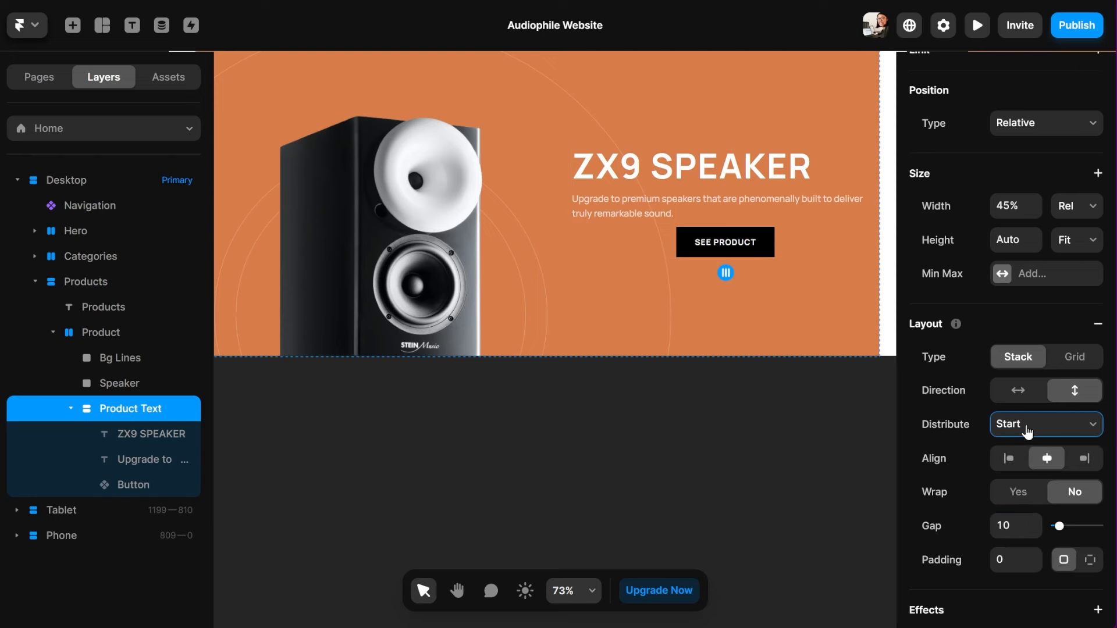
pyautogui.click(1027, 430)
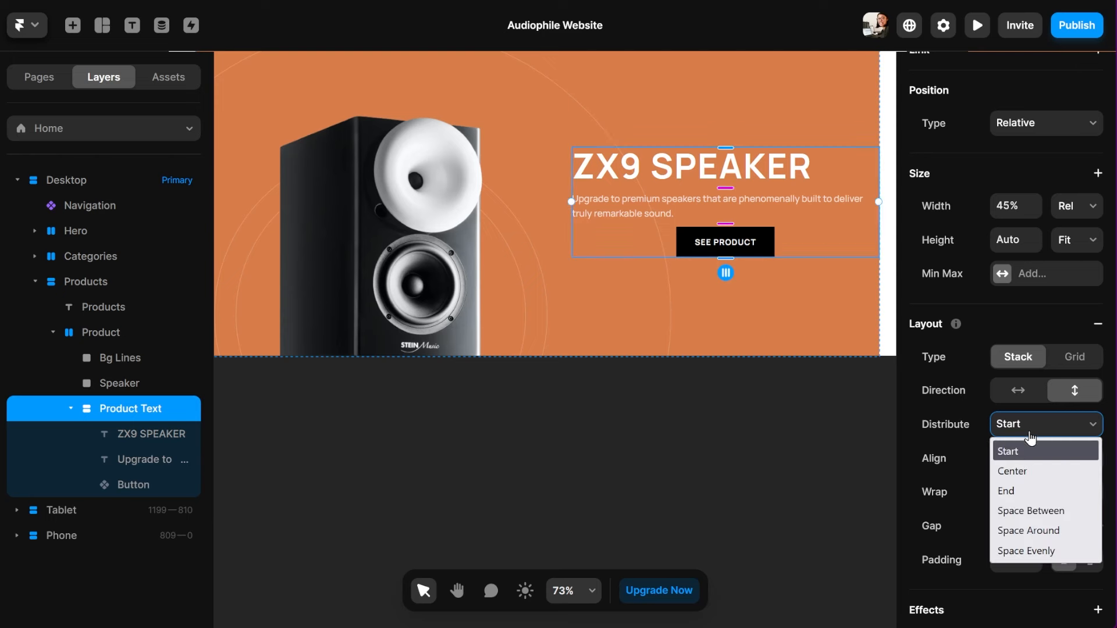
pyautogui.click(1024, 469)
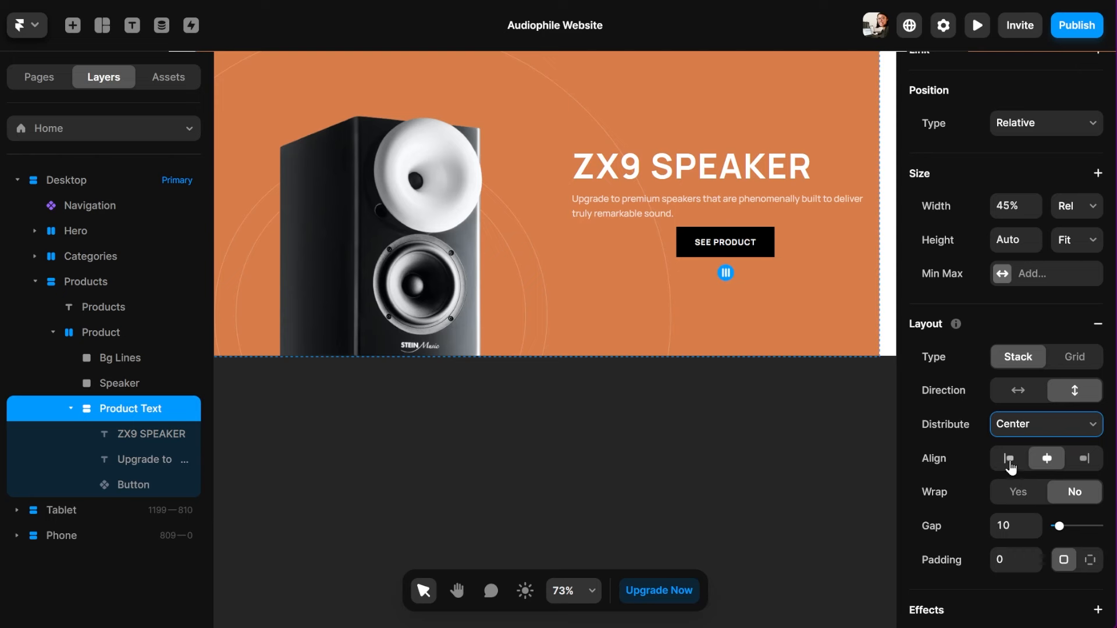
# Align the Product Text stack's content to the left and set its gap to 24
pyautogui.click(1010, 465)
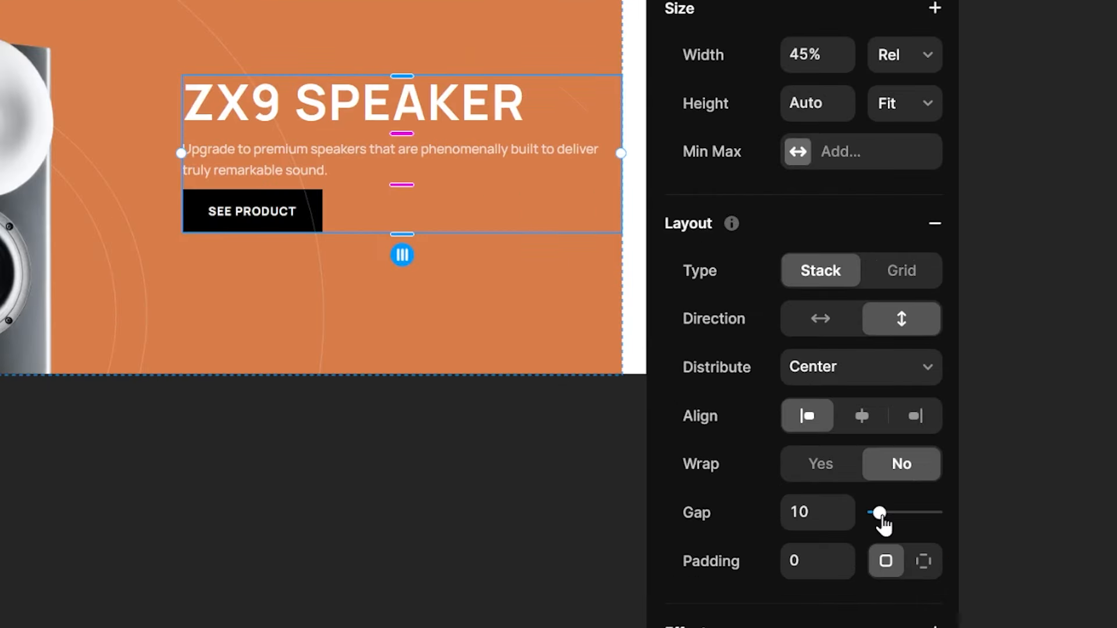
pyautogui.moveTo(1060, 526); pyautogui.dragTo(1067, 527)
pyautogui.moveTo(891, 523); pyautogui.dragTo(888, 526)
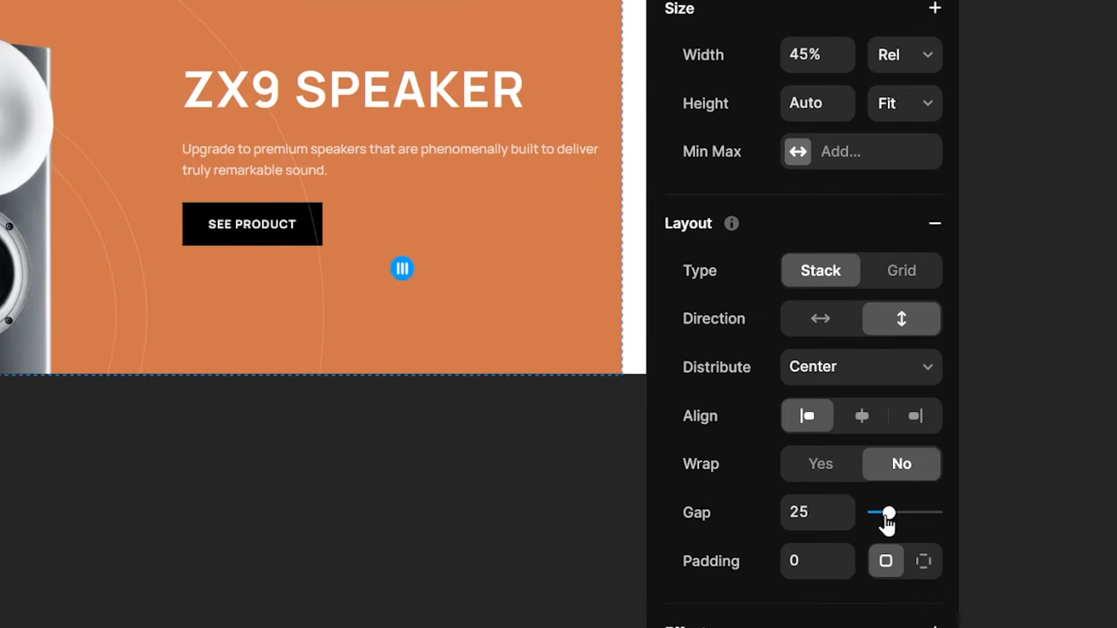
pyautogui.click(845, 520)
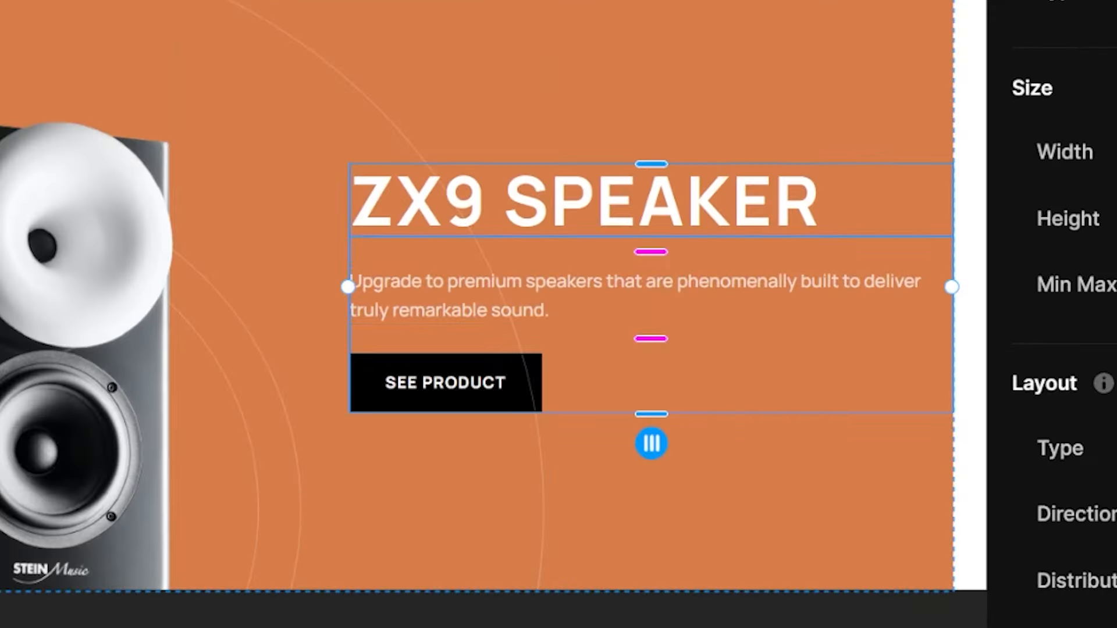
# Wrap the description under the ZX9 SPEAKER heading in its own stack with a bottom padding of 16
pyautogui.click(252, 223)
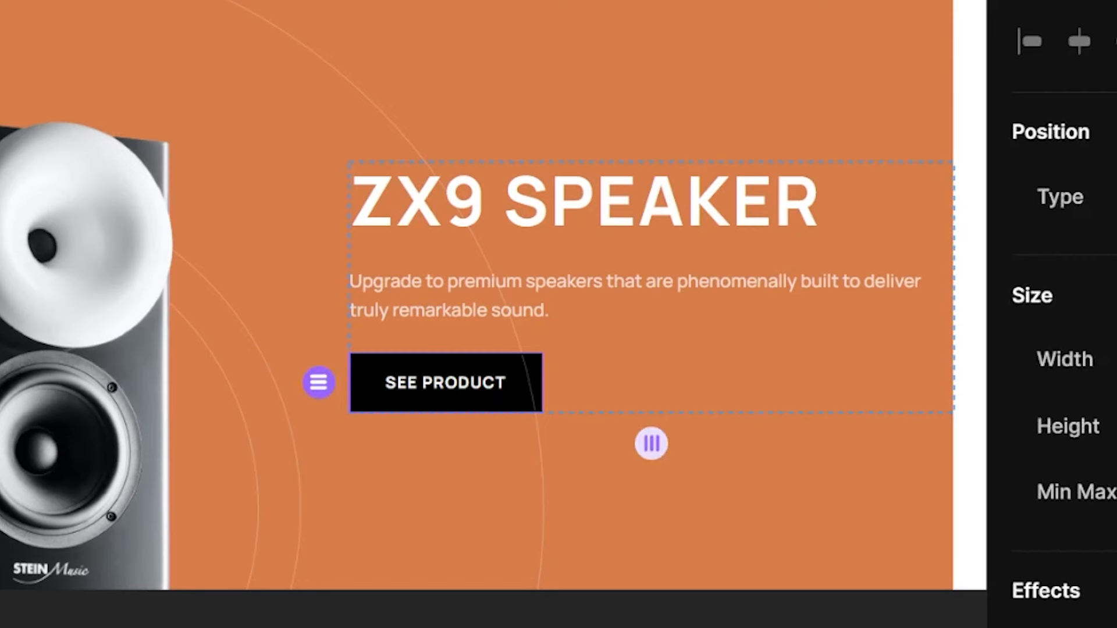
pyautogui.click(651, 295)
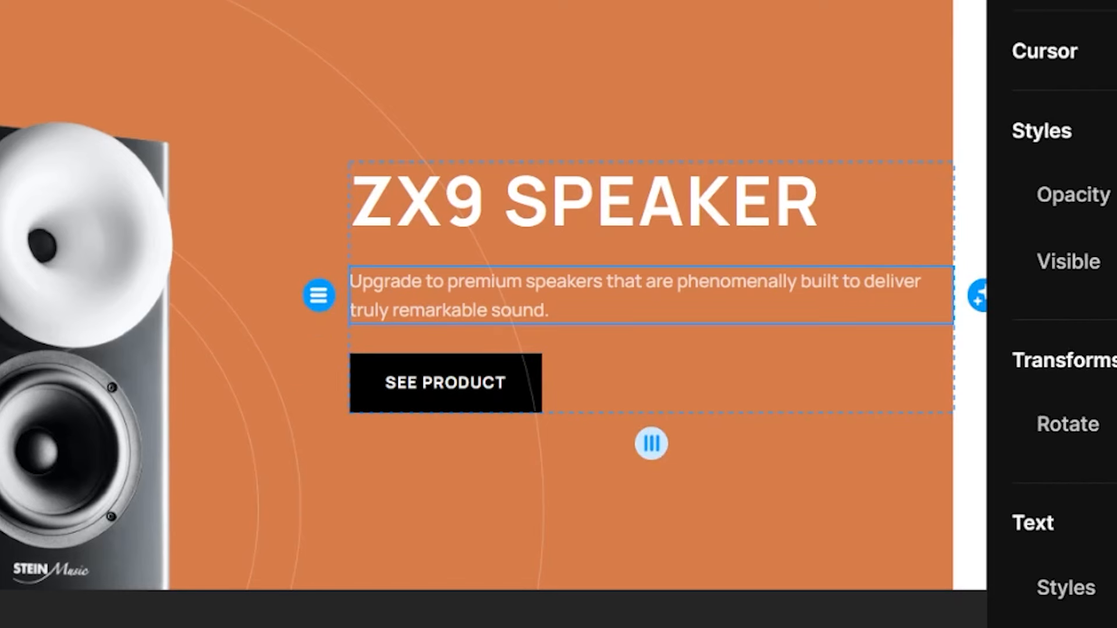
pyautogui.scroll(6, 1052, 315)
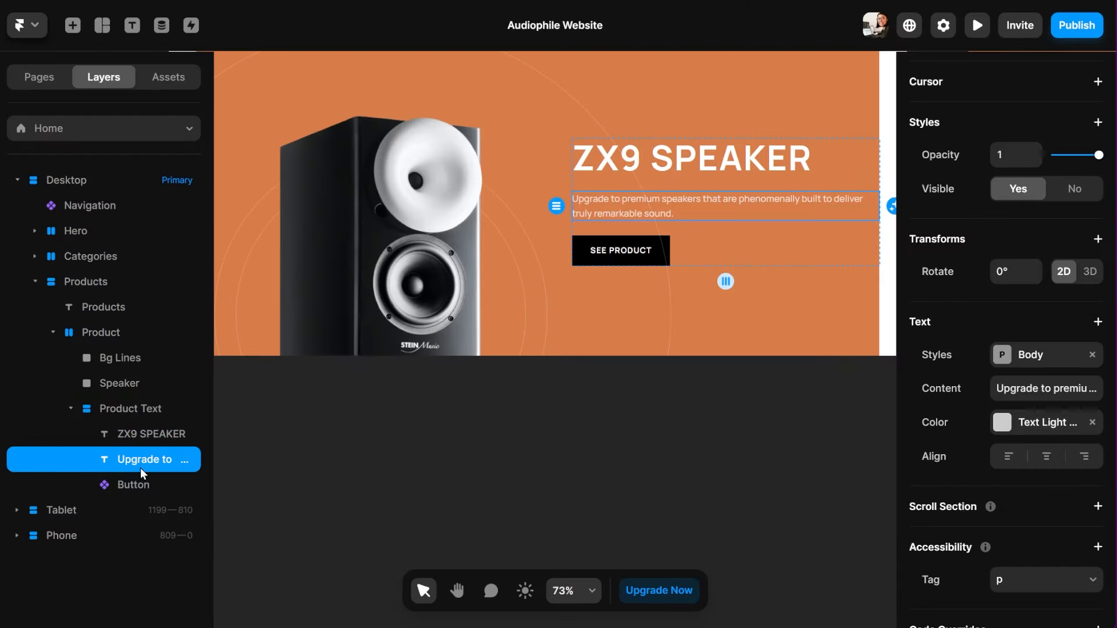
pyautogui.rightClick(142, 465)
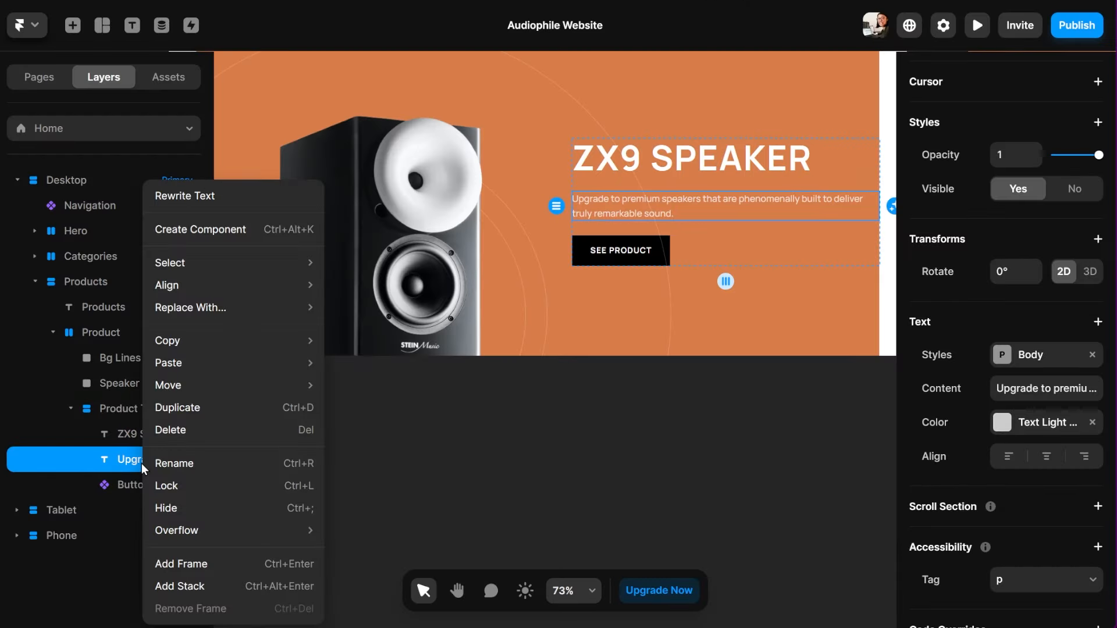
pyautogui.click(178, 583)
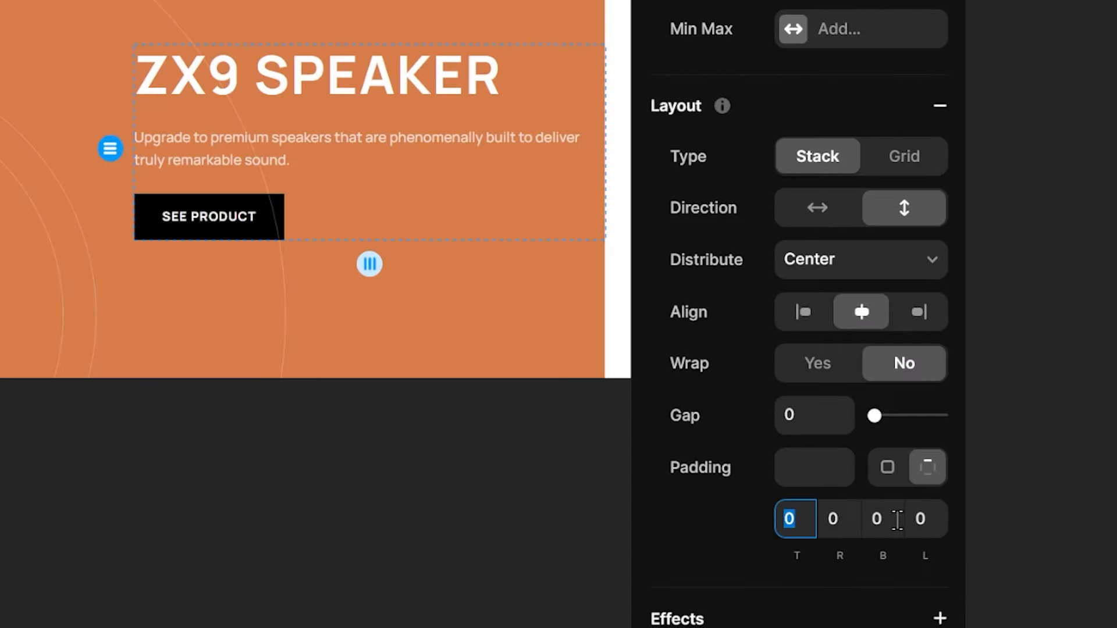
pyautogui.click(896, 520)
pyautogui.write('16')
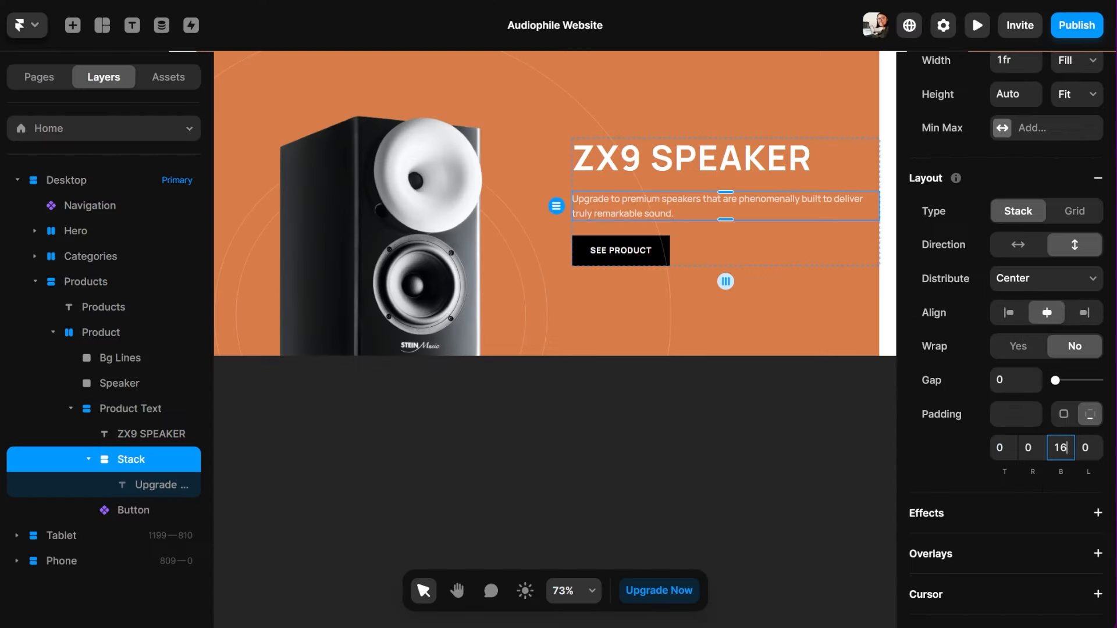
pyautogui.press('Escape')
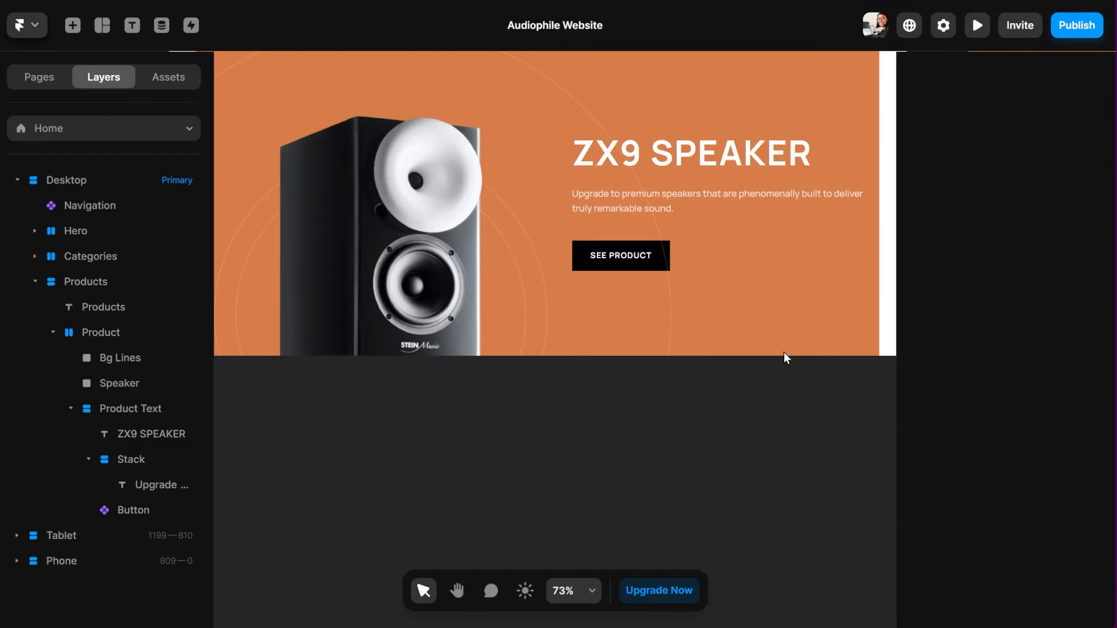
# Set the right padding of the Product Text stack to 95
pyautogui.click(1033, 520)
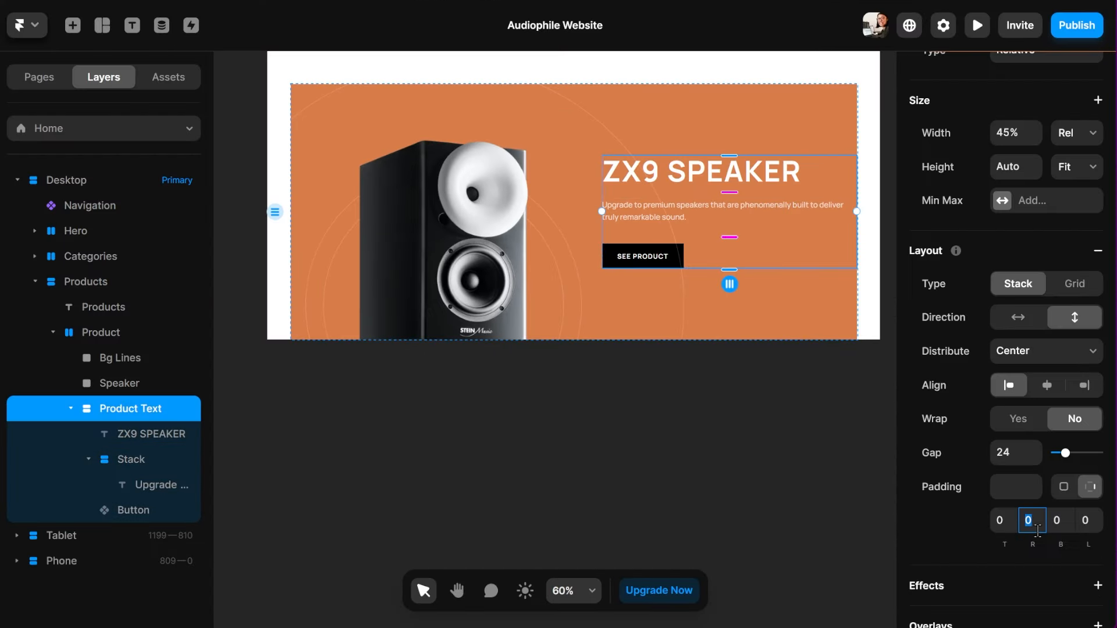
pyautogui.write('95')
pyautogui.press('Return')
# Add a maximum width constraint of 450 to the Product Text stack
pyautogui.click(1042, 205)
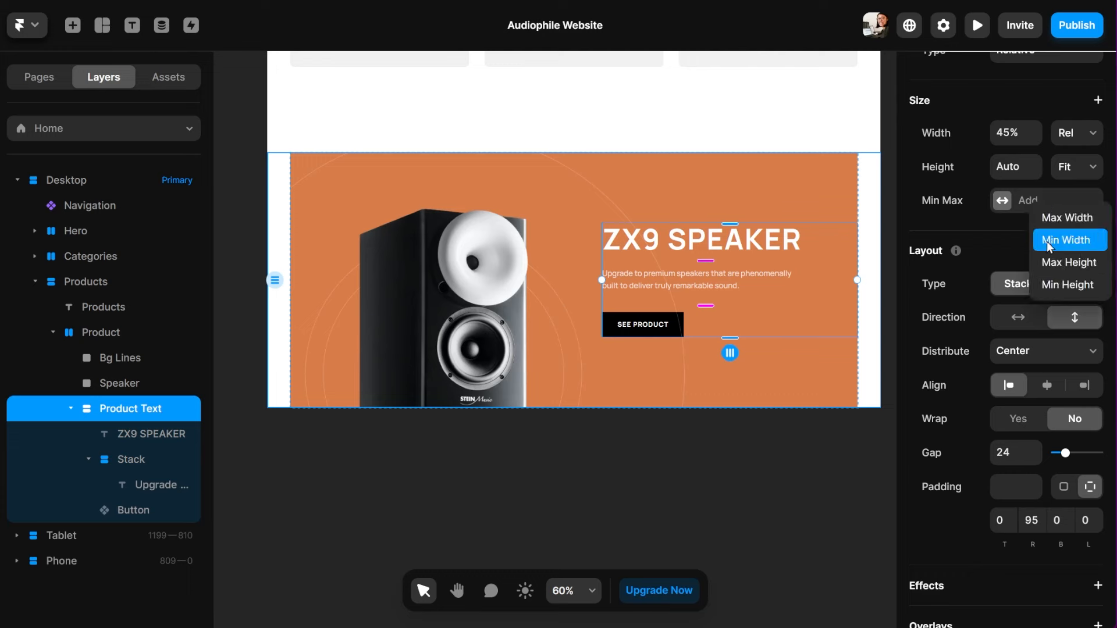
pyautogui.click(1068, 217)
pyautogui.click(1077, 200)
pyautogui.click(1065, 245)
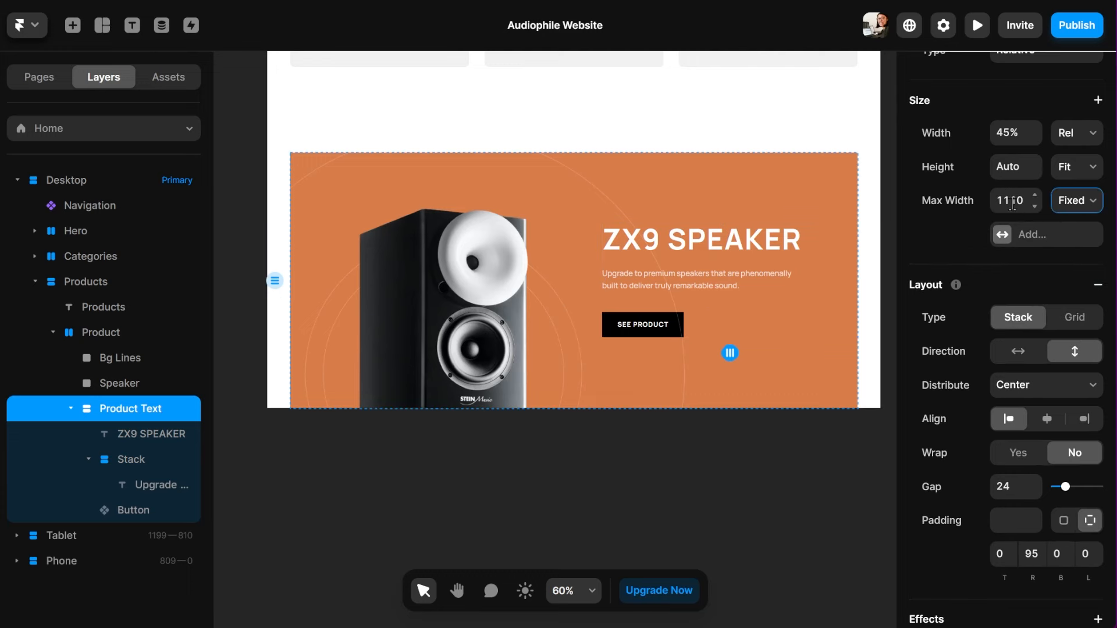
pyautogui.doubleClick(1012, 203)
pyautogui.write('450')
pyautogui.press('Return')
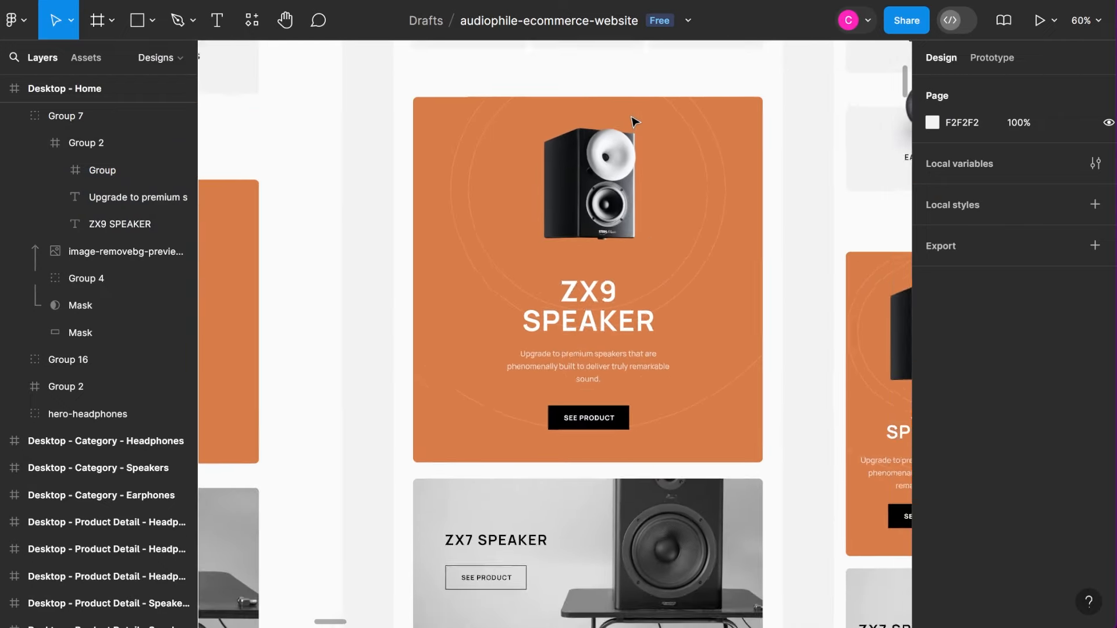
# Switch to Figma and examine the tablet and phone layouts of the orange ZX9 SPEAKER card
pyautogui.scroll(-2, 635, 122)
pyautogui.hscroll(4, 634, 123)
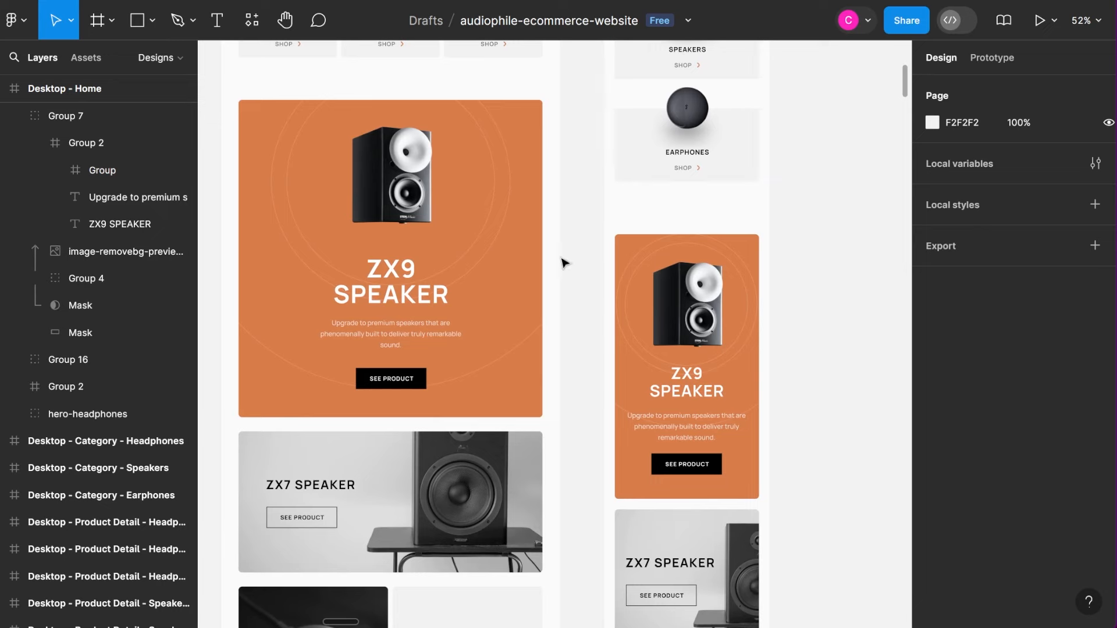
pyautogui.scroll(-1, 564, 262)
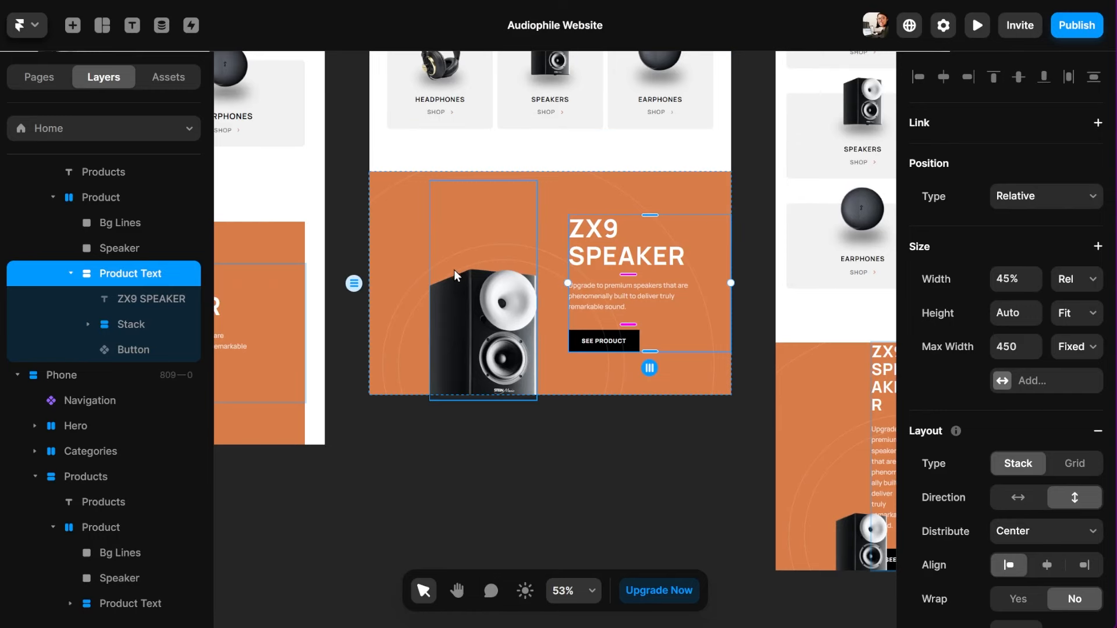
# Back in Framer, change the Speaker image's position type to Relative in the Tablet breakpoint's ZX9 card
pyautogui.click(460, 285)
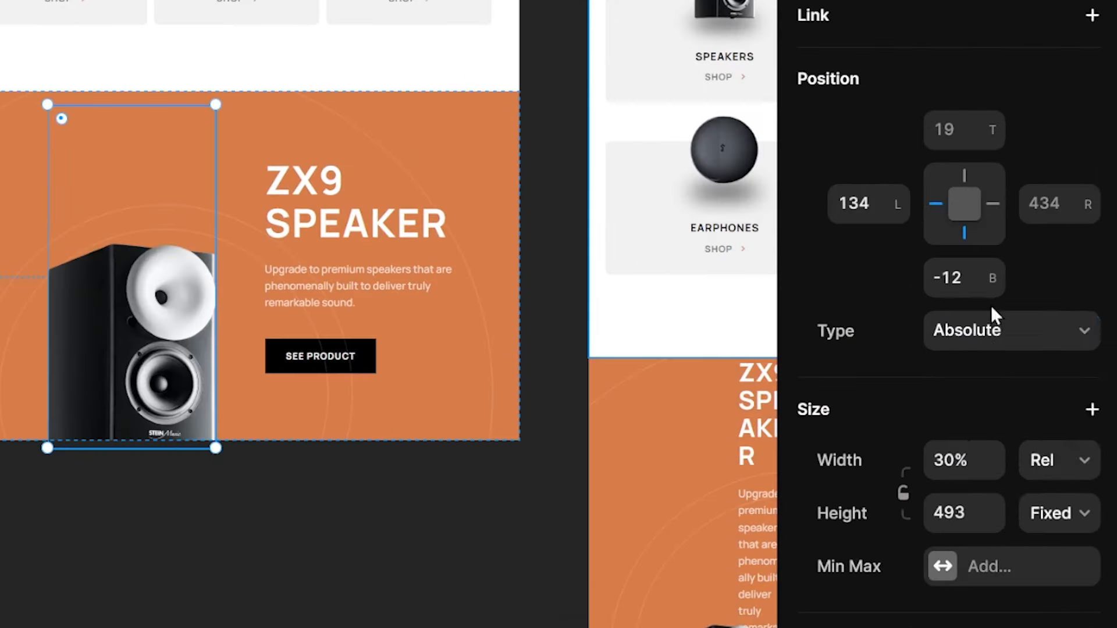
pyautogui.click(1047, 329)
pyautogui.click(1042, 373)
# Make the tablet Product stack vertical with a gap of 64 and set its height to Fit Content
pyautogui.click(507, 411)
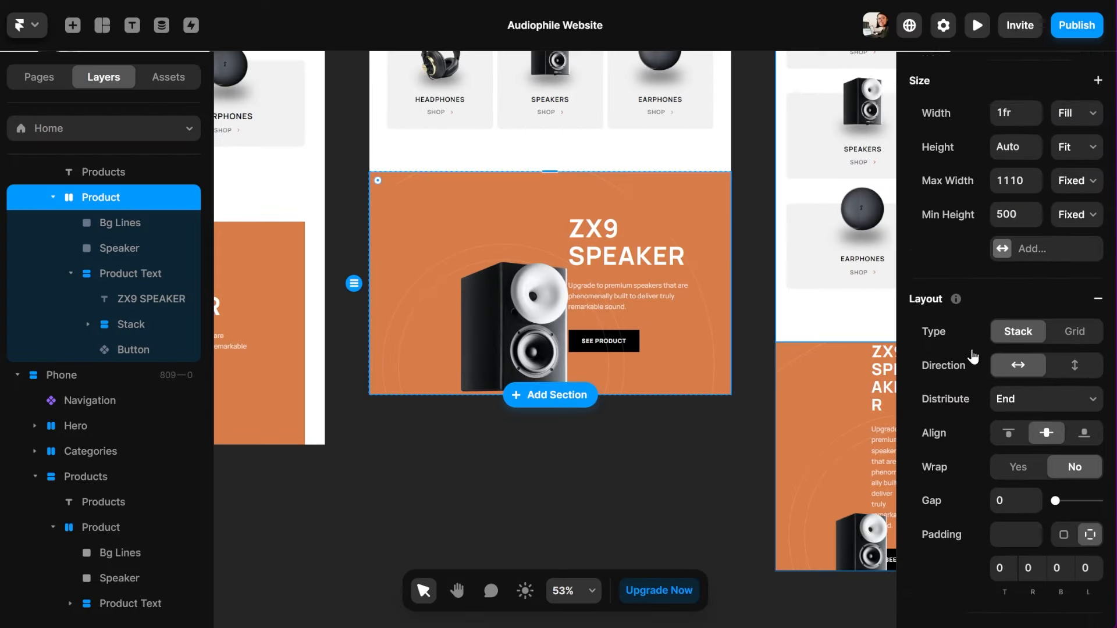
pyautogui.scroll(-3, 901, 338)
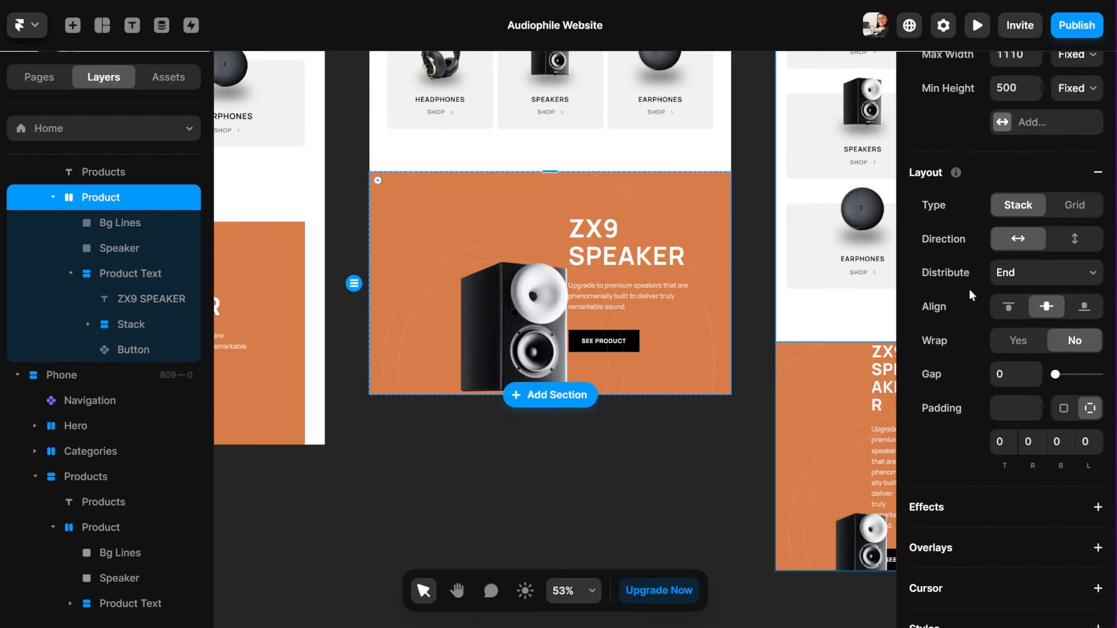
pyautogui.click(1075, 239)
pyautogui.click(120, 223)
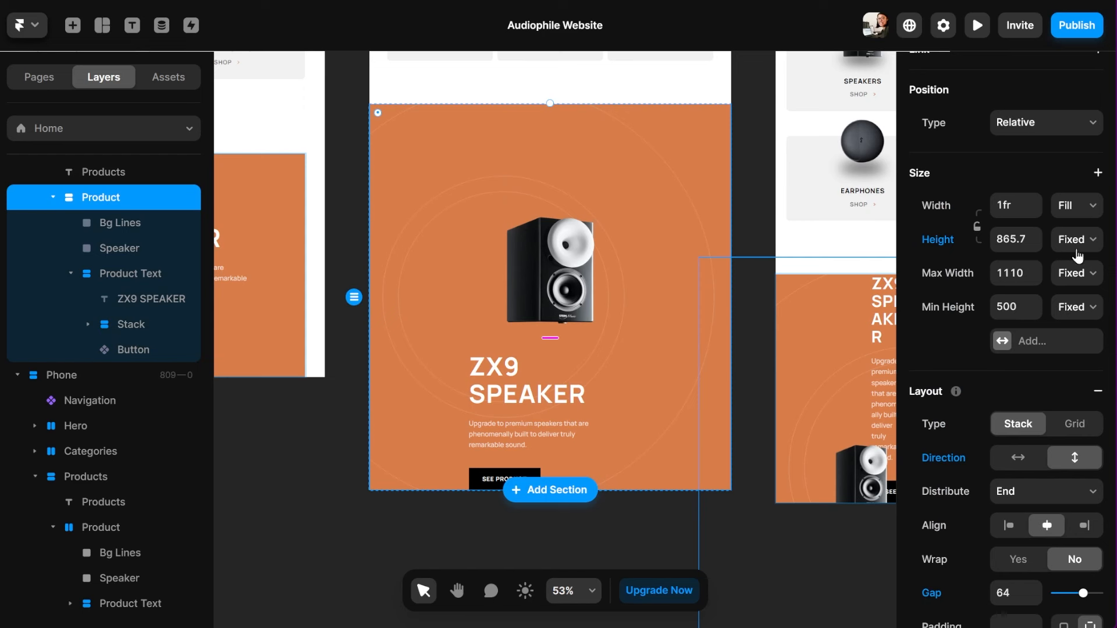
pyautogui.click(1077, 239)
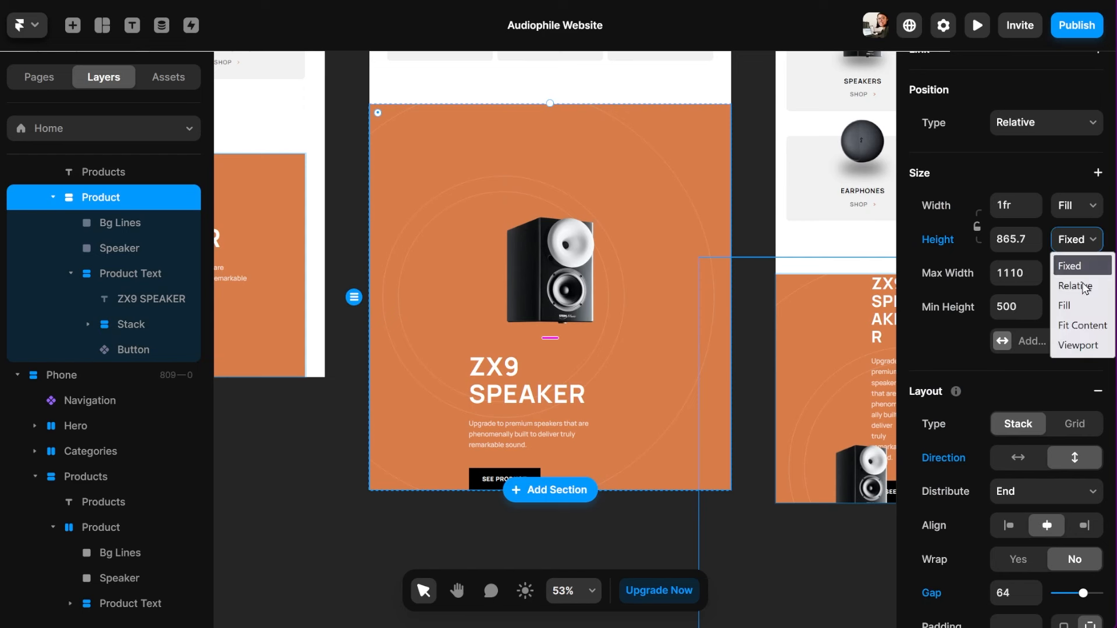
pyautogui.click(1079, 322)
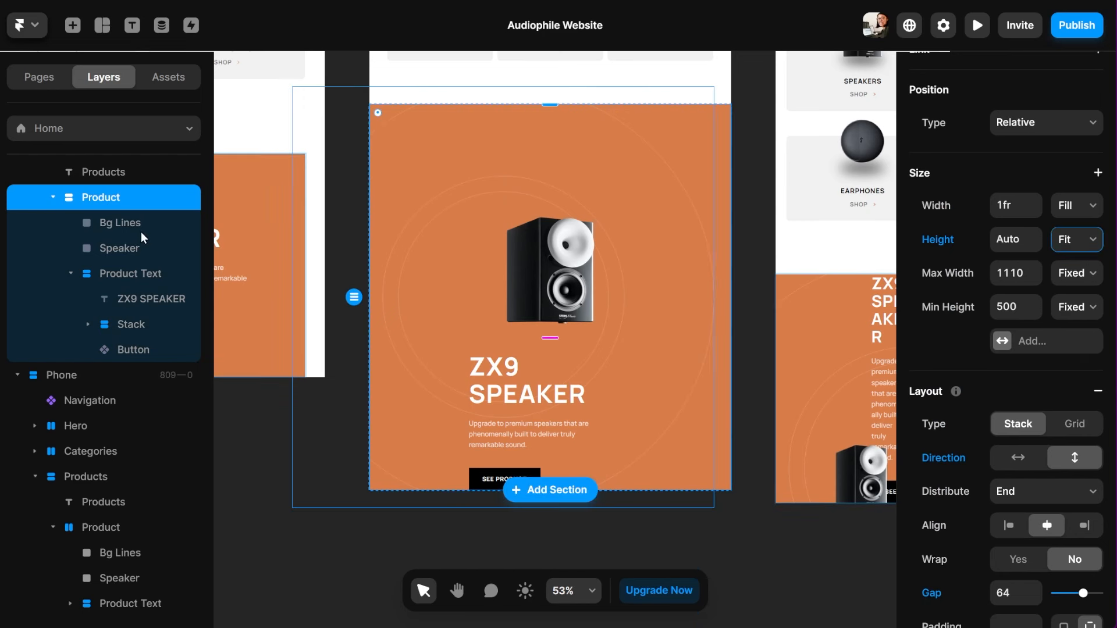
# Set the height of the tablet Speaker image to 237
pyautogui.click(131, 249)
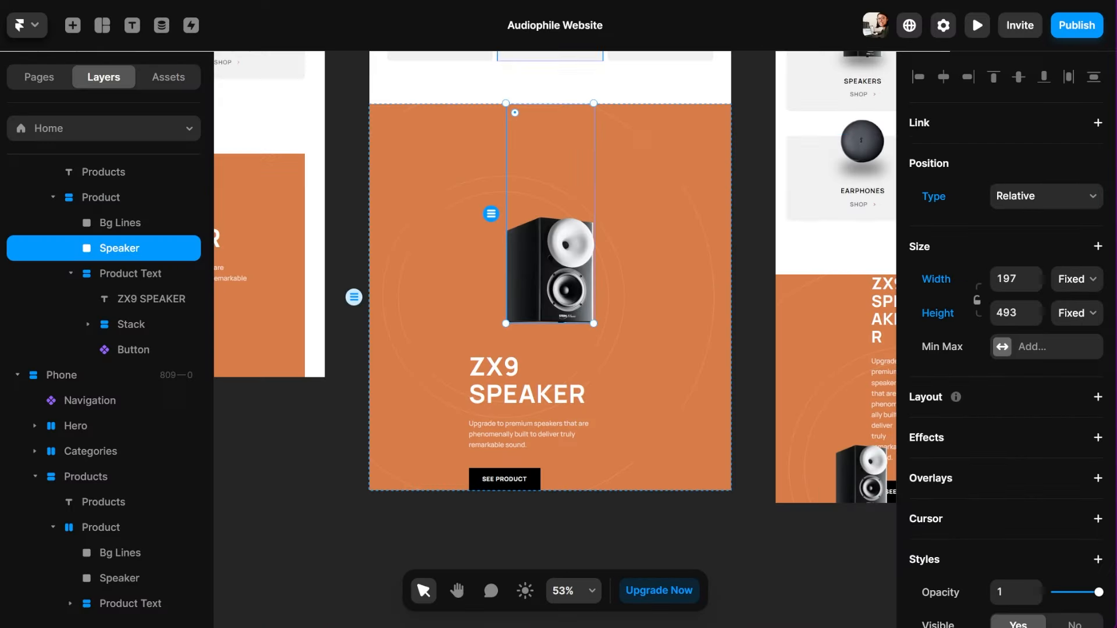
pyautogui.click(933, 313)
pyautogui.write('2')
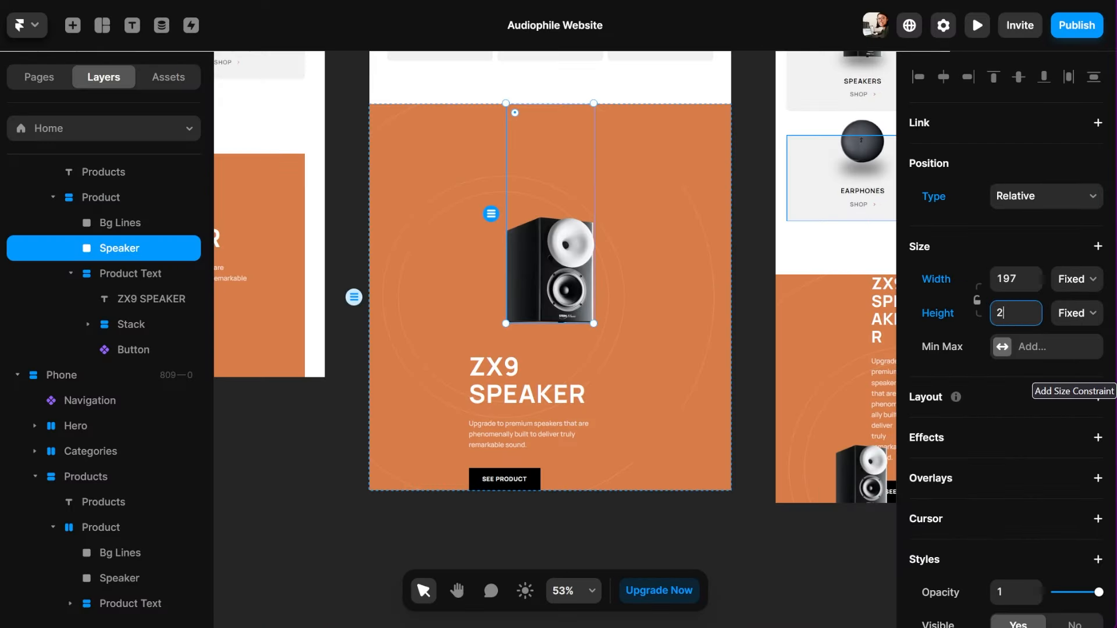
pyautogui.write('37')
pyautogui.press('Return')
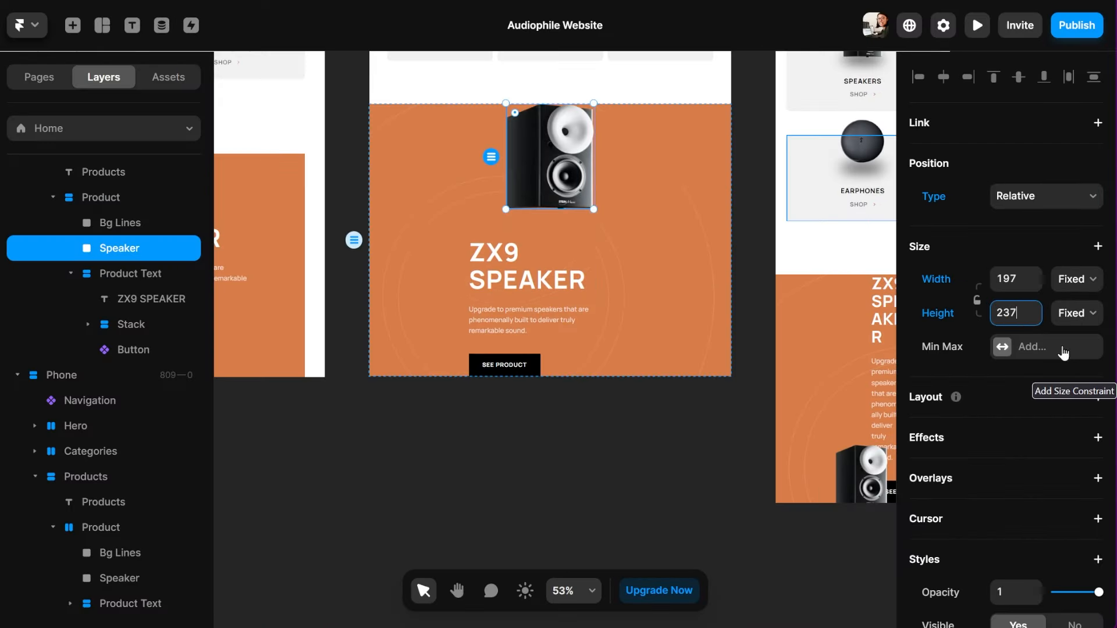
# Change the tablet Product Text stack's alignment to center
pyautogui.click(152, 275)
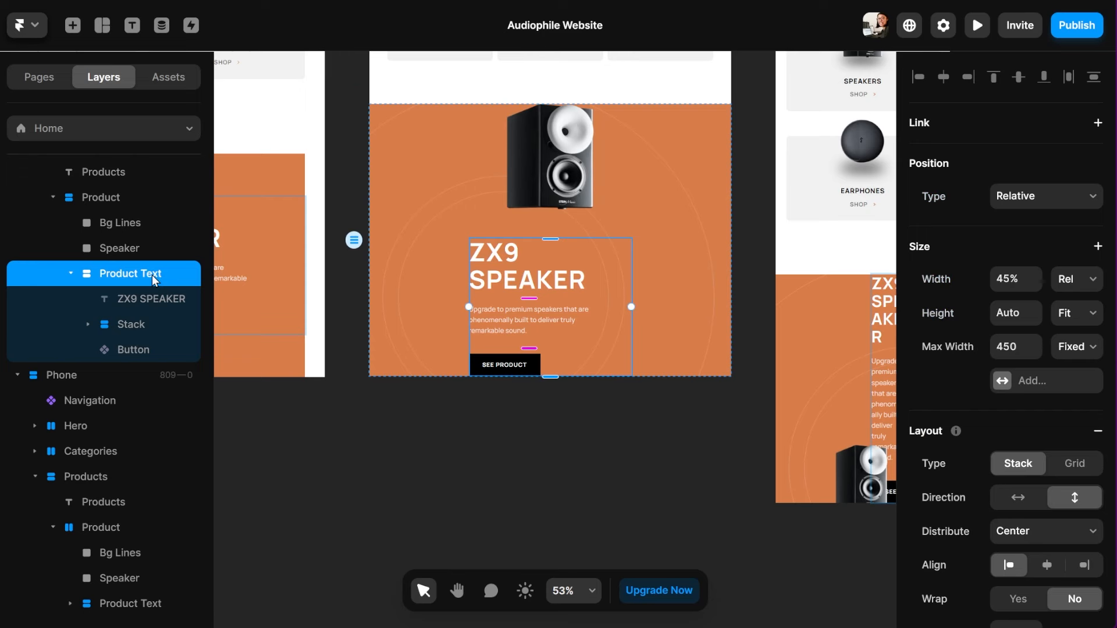
pyautogui.scroll(-3, 989, 411)
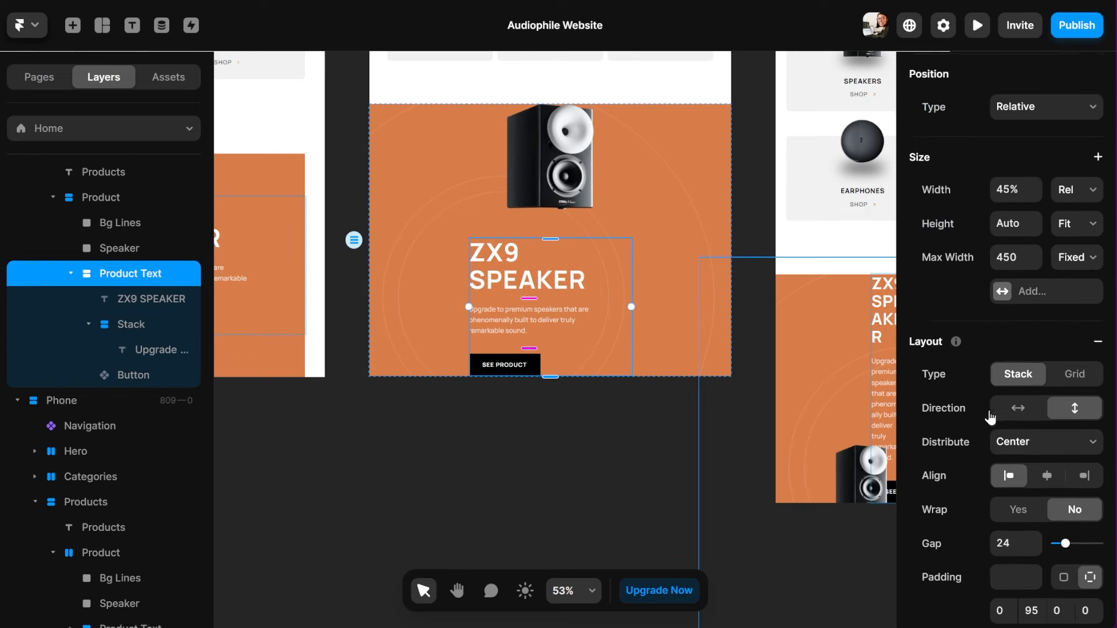
pyautogui.scroll(-2, 989, 411)
pyautogui.click(1048, 349)
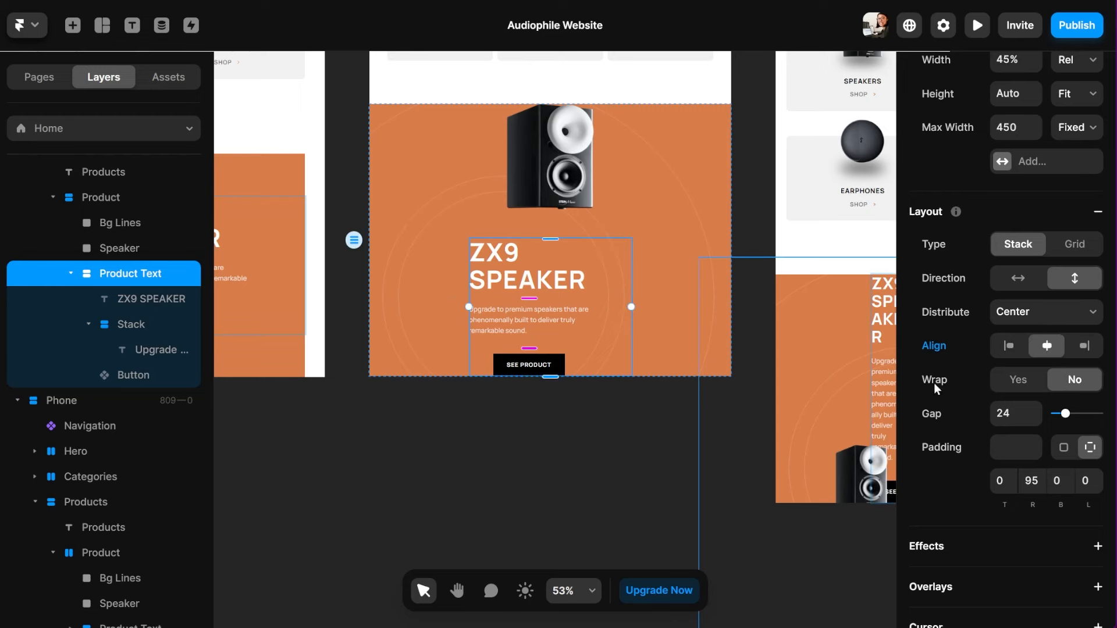
# Center the text of the tablet ZX9 SPEAKER heading
pyautogui.click(198, 305)
pyautogui.scroll(-4, 998, 419)
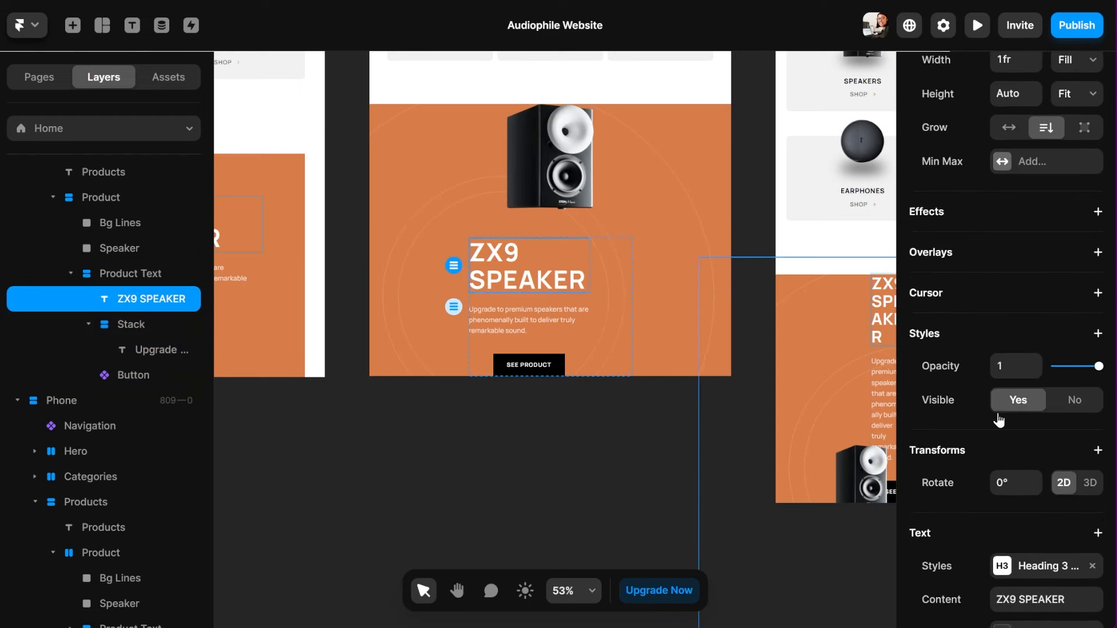
pyautogui.scroll(-5, 1000, 420)
pyautogui.click(1047, 423)
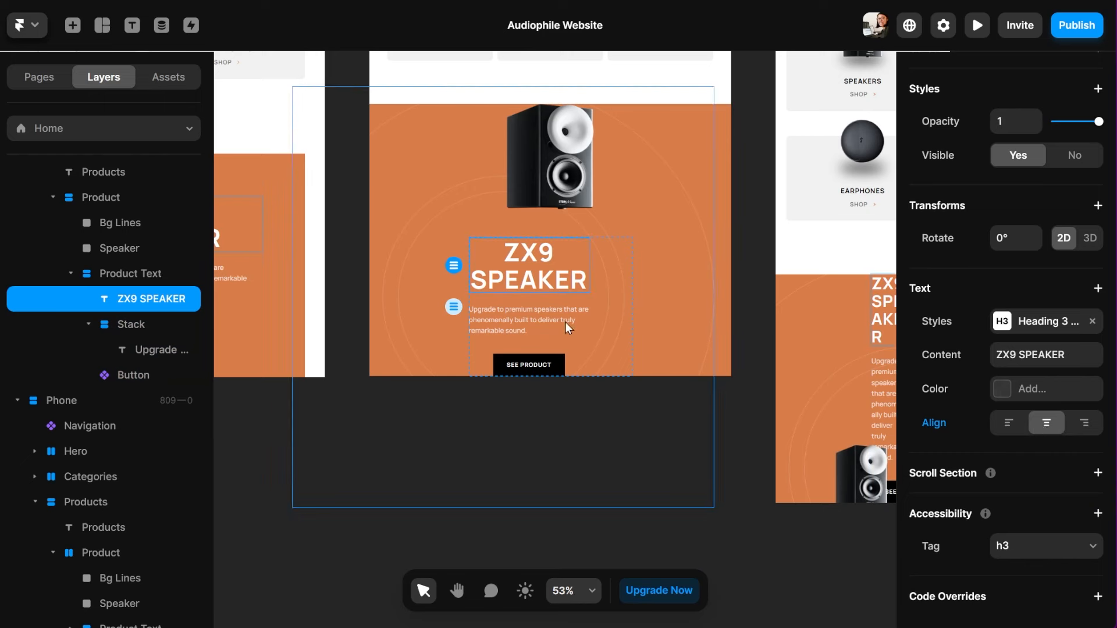
# Center the text of the description below the tablet ZX9 SPEAKER heading
pyautogui.click(567, 329)
pyautogui.click(566, 324)
pyautogui.scroll(-8, 999, 378)
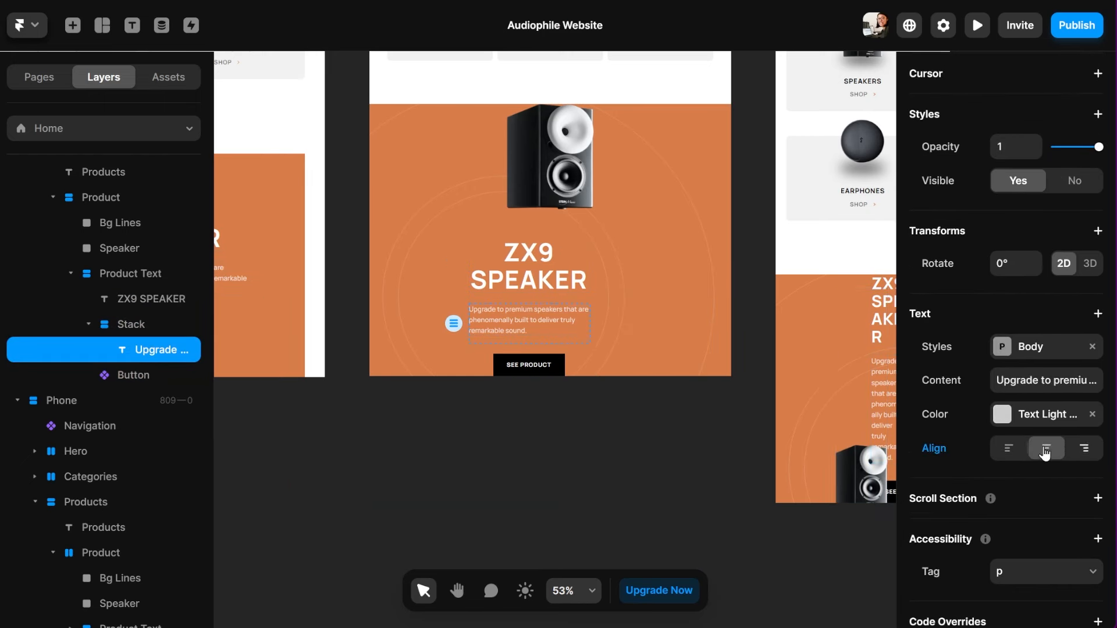
# Examine the text alignment in the phone and tablet hero sections and the desktop and tablet ZX9 speaker cards
pyautogui.scroll(3, 466, 305)
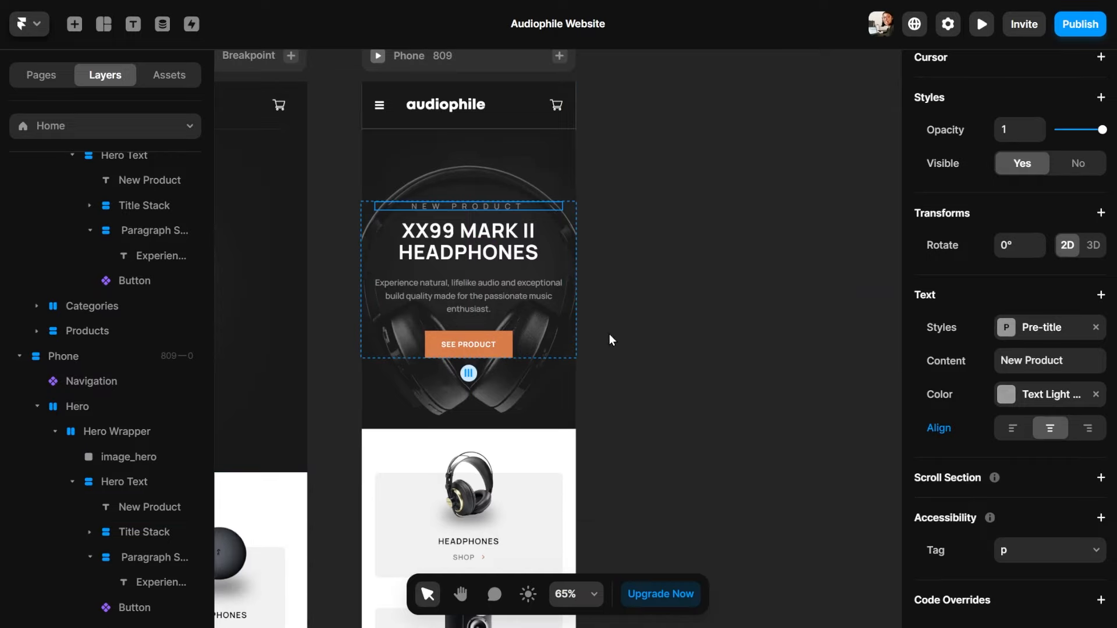
pyautogui.hscroll(-10, 599, 316)
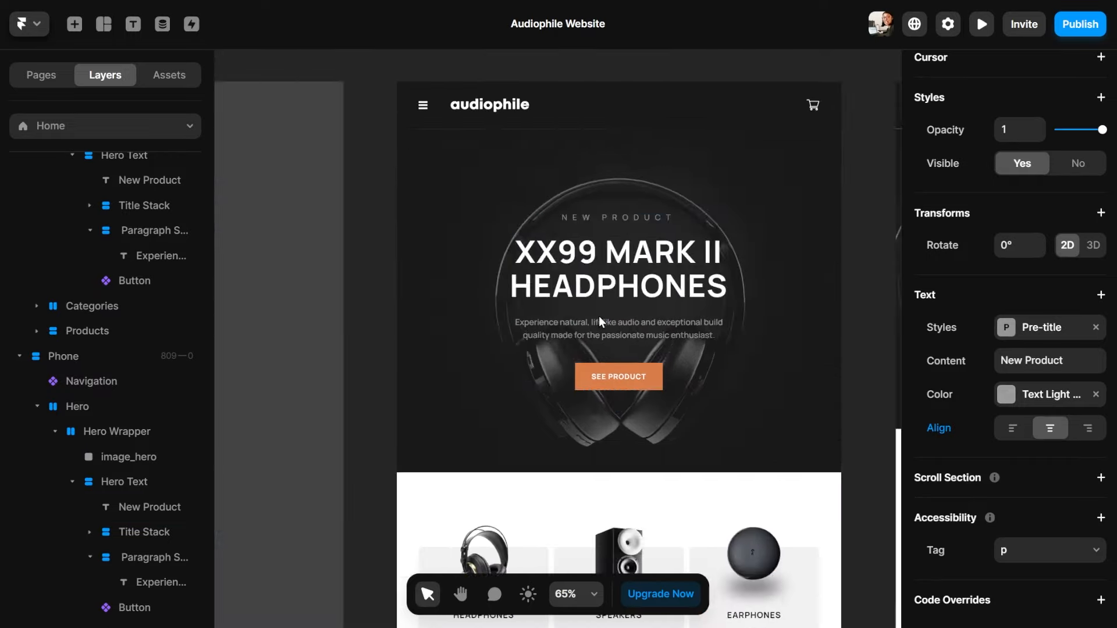
pyautogui.scroll(-10, 599, 316)
pyautogui.scroll(3, 598, 316)
pyautogui.click(621, 330)
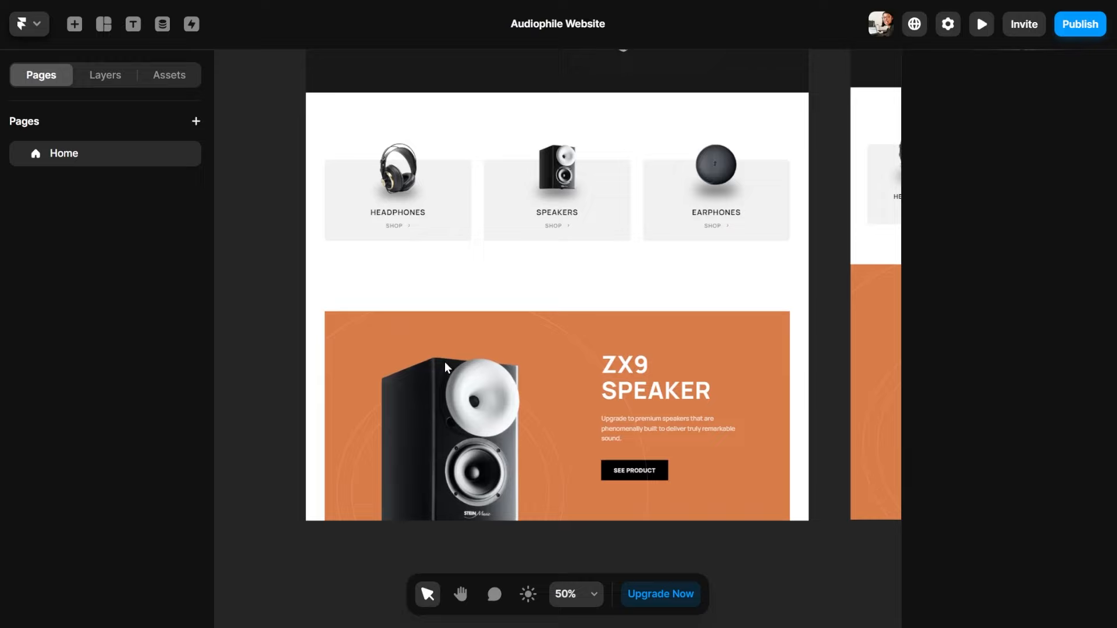
pyautogui.scroll(-5, 553, 317)
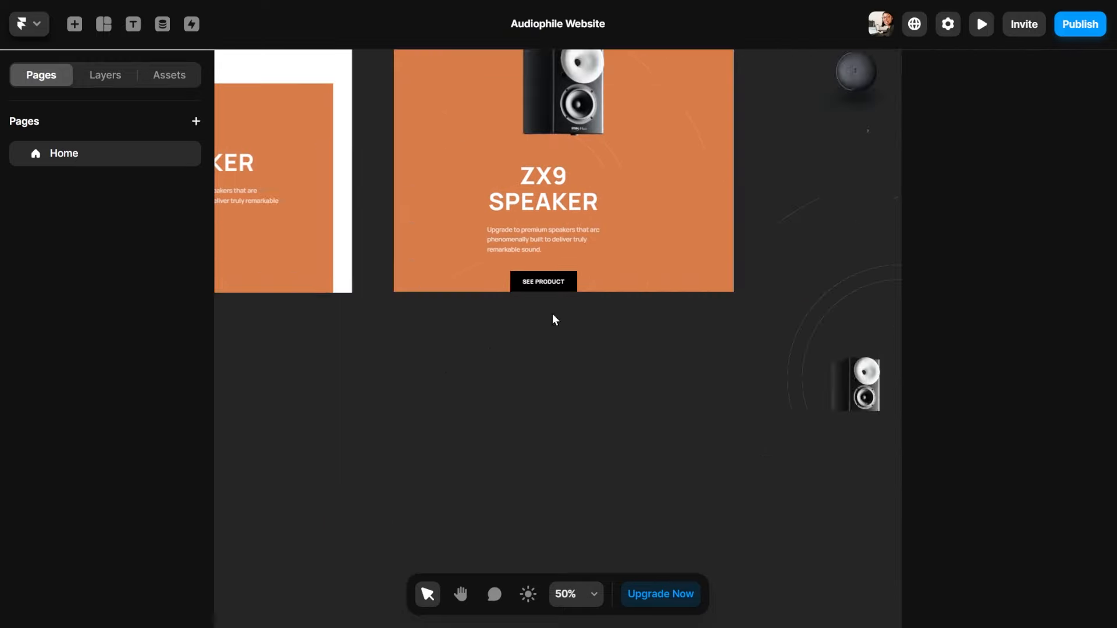
pyautogui.doubleClick(556, 394)
pyautogui.press('Escape')
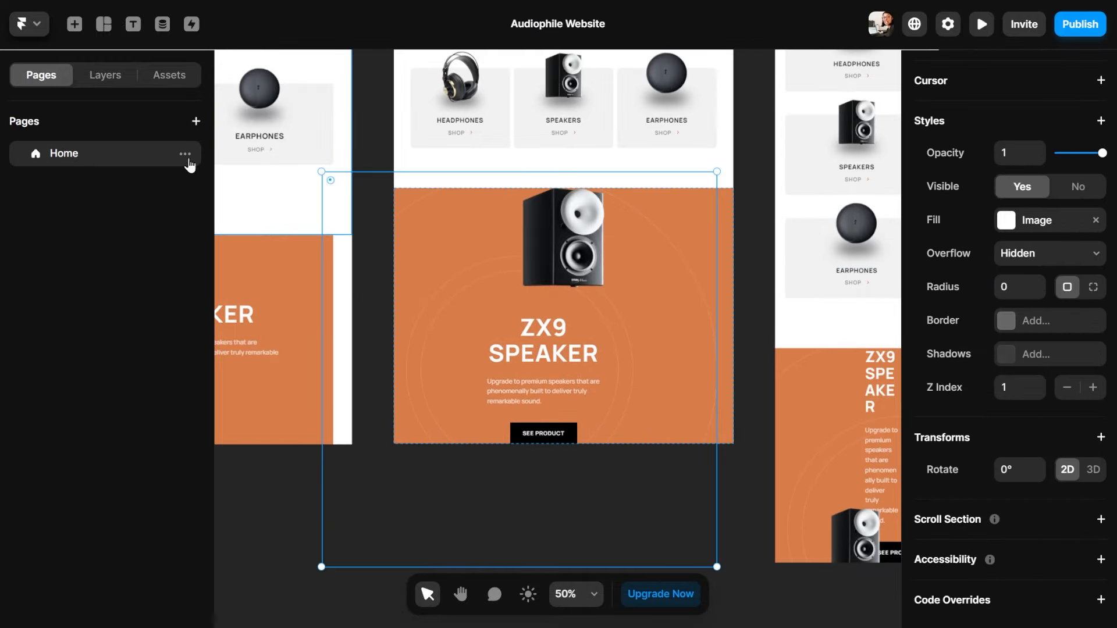
# Set the "Upgrade to premium speakers" paragraph in the tablet Product Text stack to center-aligned text
pyautogui.click(472, 147)
pyautogui.click(106, 75)
pyautogui.click(434, 355)
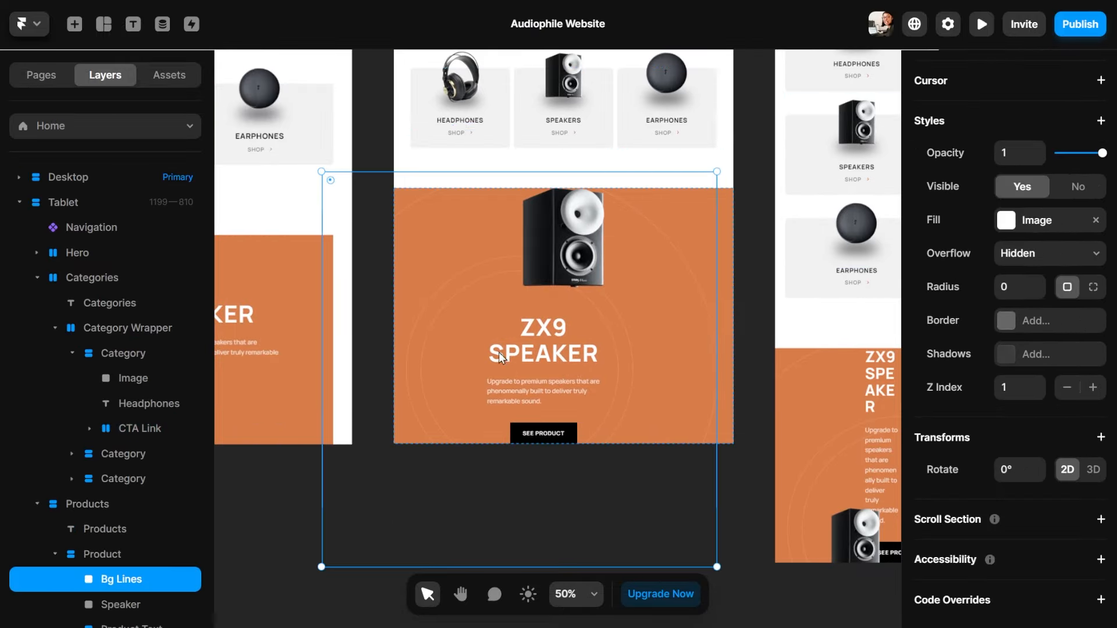
pyautogui.scroll(-2, 87, 547)
pyautogui.click(74, 581)
pyautogui.scroll(-2, 103, 570)
pyautogui.click(90, 557)
pyautogui.click(137, 583)
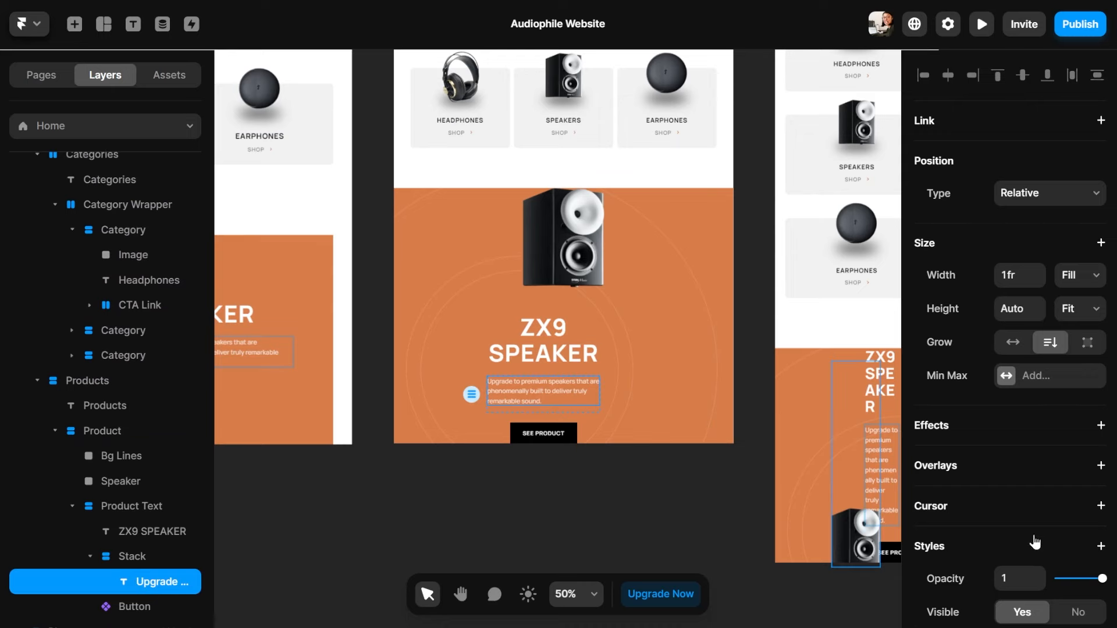
pyautogui.scroll(-8, 1039, 542)
pyautogui.click(1051, 431)
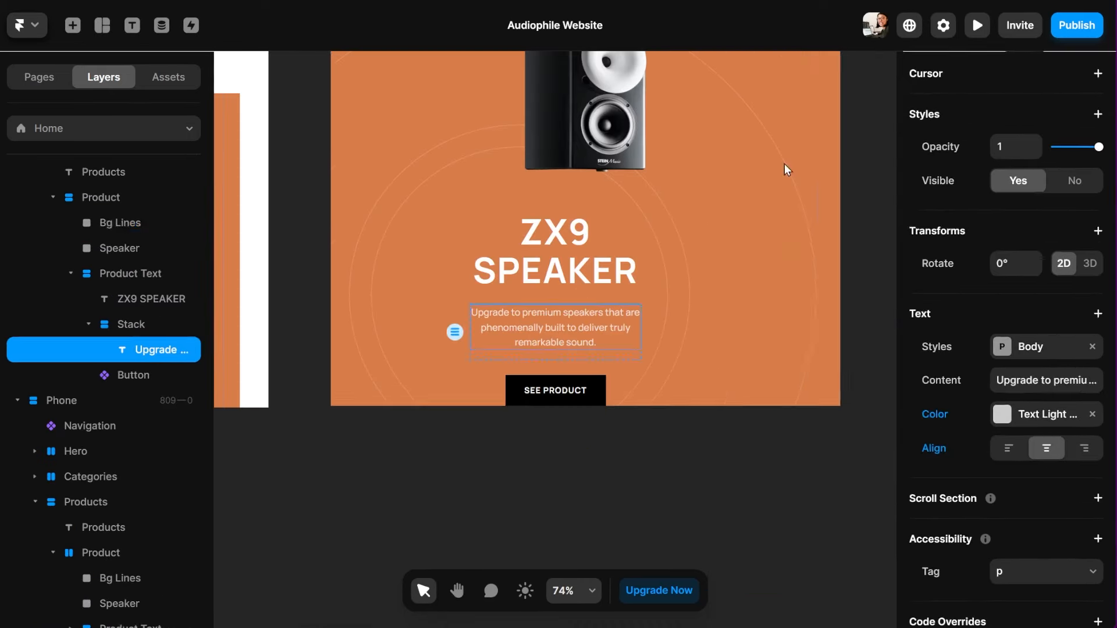
# Examine the layout of the tablet Product Text stack and the text and size settings of its ZX9 SPEAKER heading
pyautogui.click(721, 288)
pyautogui.doubleClick(556, 270)
pyautogui.press('Escape')
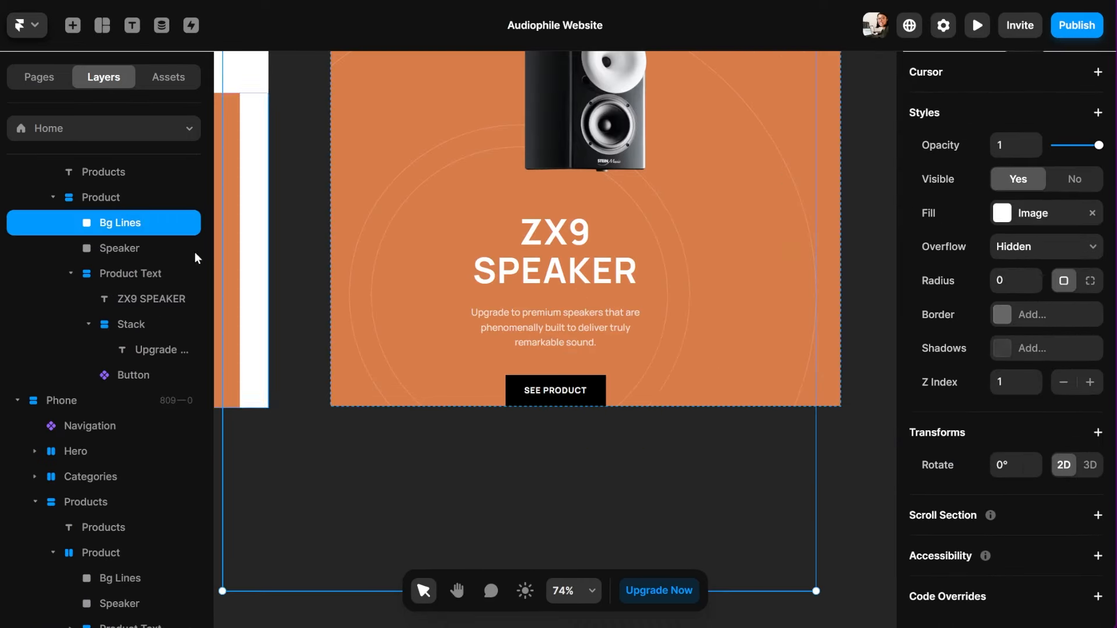
pyautogui.click(142, 273)
pyautogui.scroll(3, 604, 465)
pyautogui.scroll(-2, 603, 464)
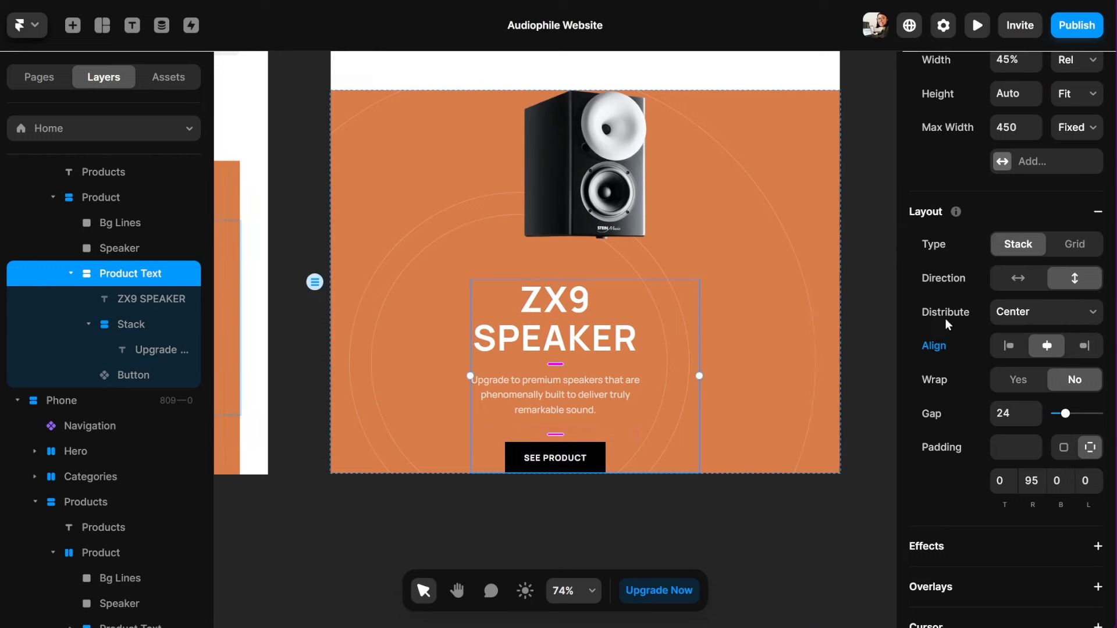
pyautogui.click(1010, 346)
pyautogui.click(1047, 346)
pyautogui.click(179, 299)
pyautogui.scroll(7, 996, 349)
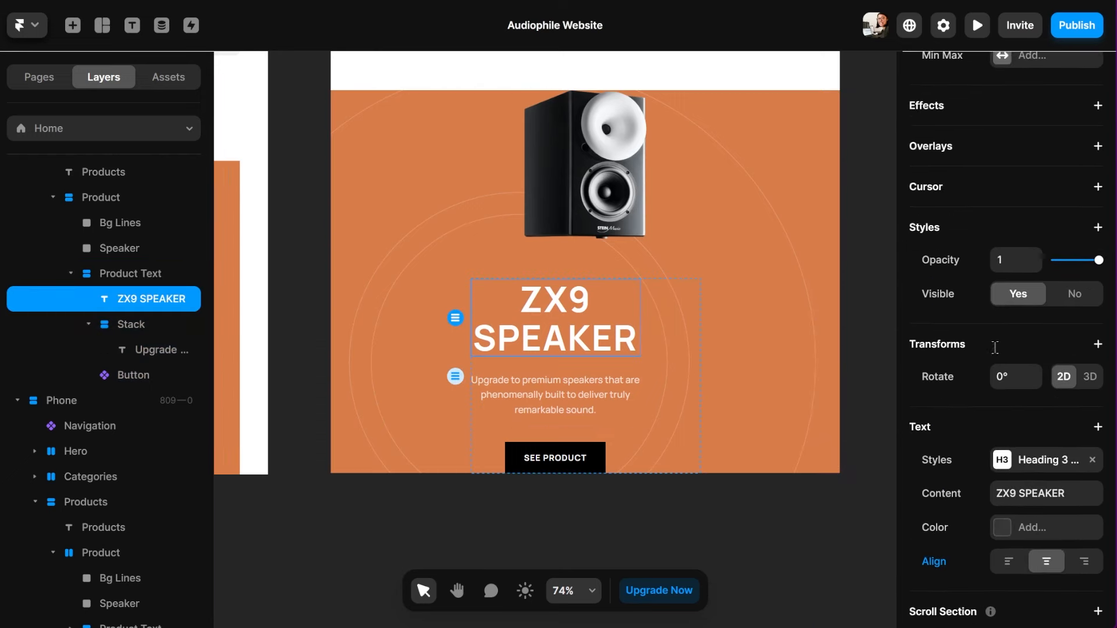
pyautogui.scroll(-1, 997, 356)
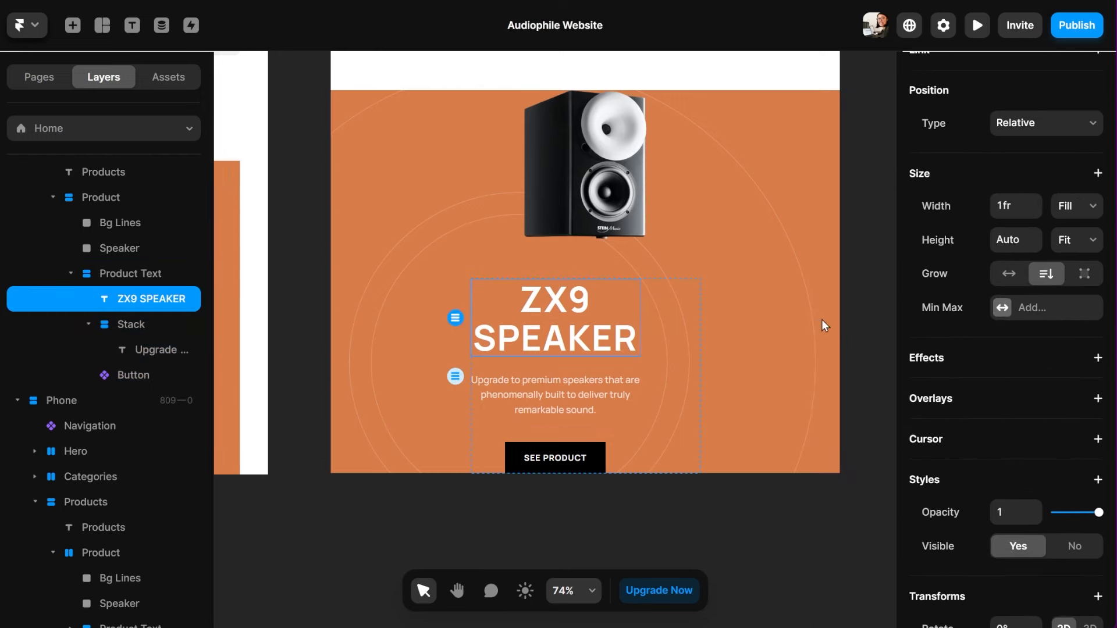
# Remove the right padding from the tablet Product Text stack by using a uniform padding of 0
pyautogui.click(117, 278)
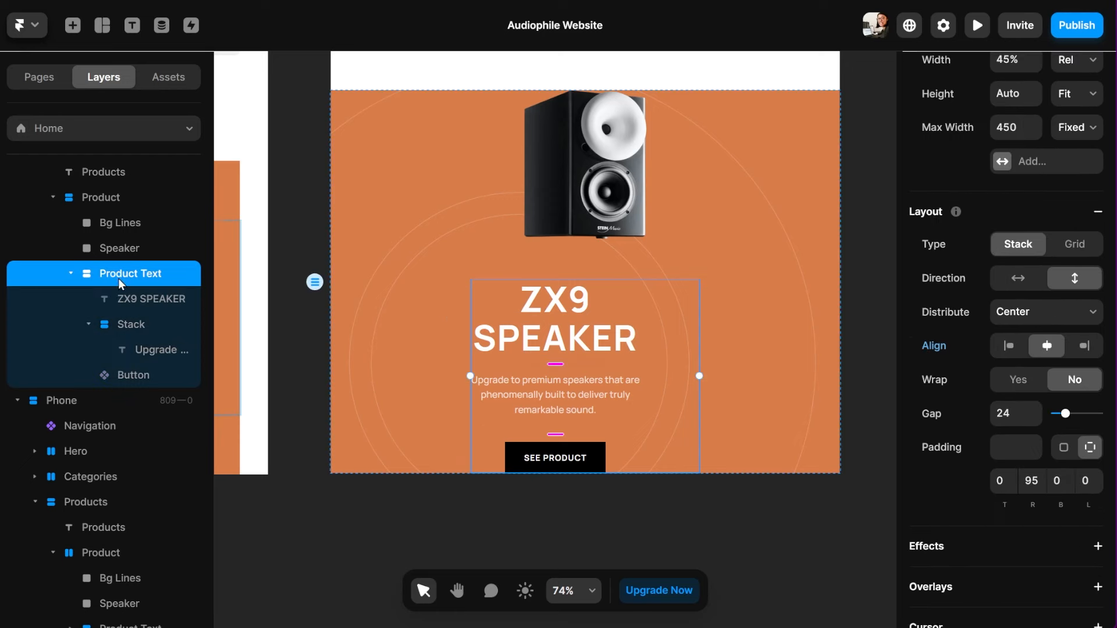
pyautogui.click(1063, 447)
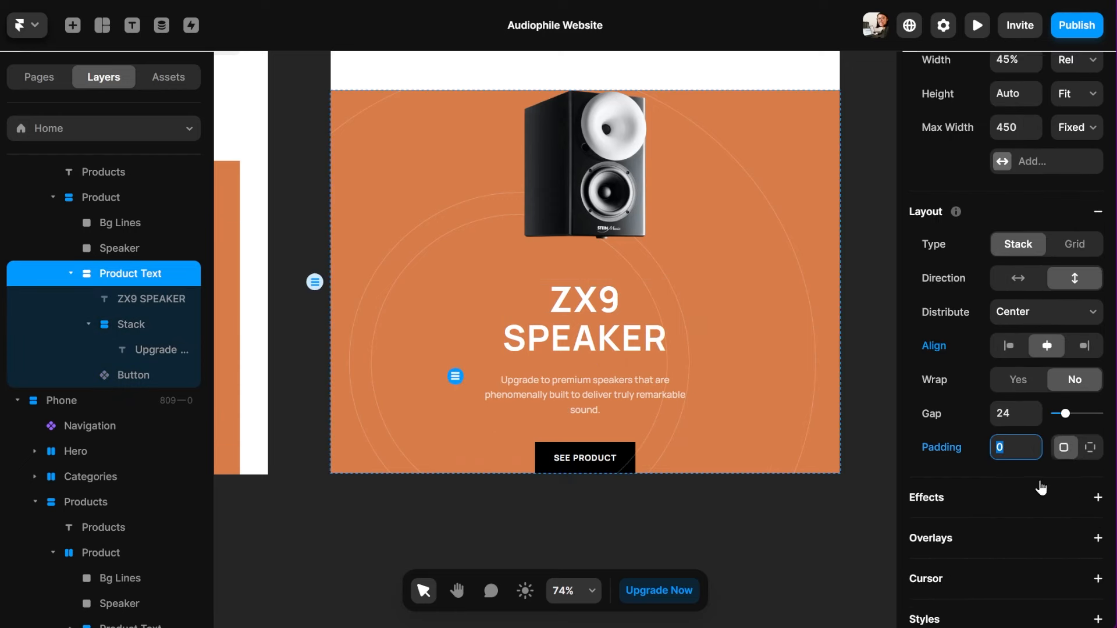
pyautogui.click(1091, 447)
pyautogui.click(1060, 448)
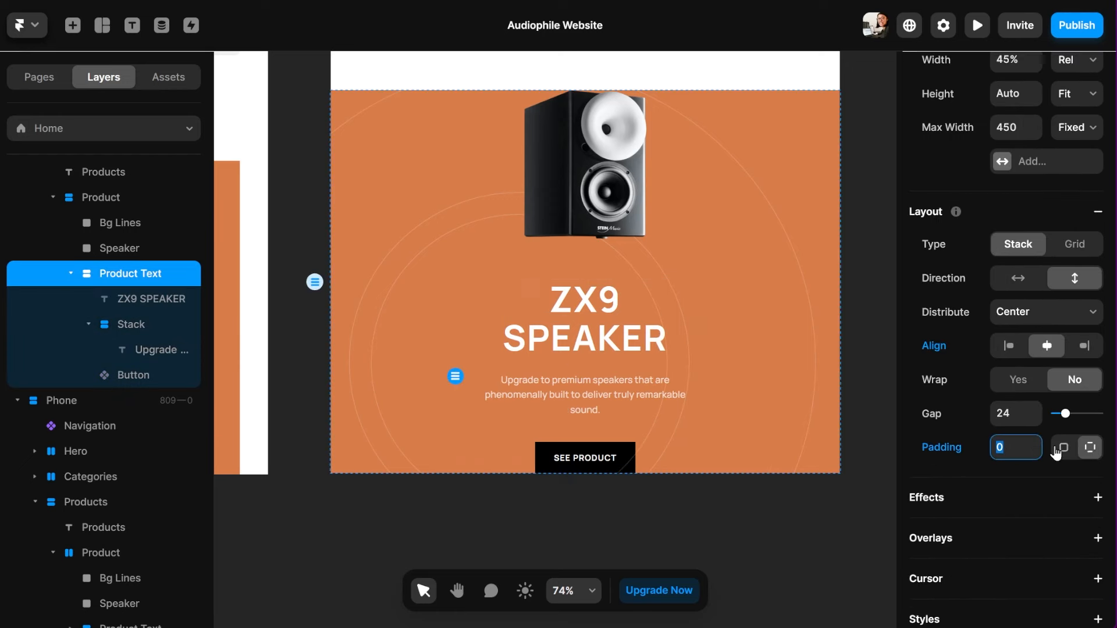
pyautogui.click(724, 504)
pyautogui.doubleClick(571, 415)
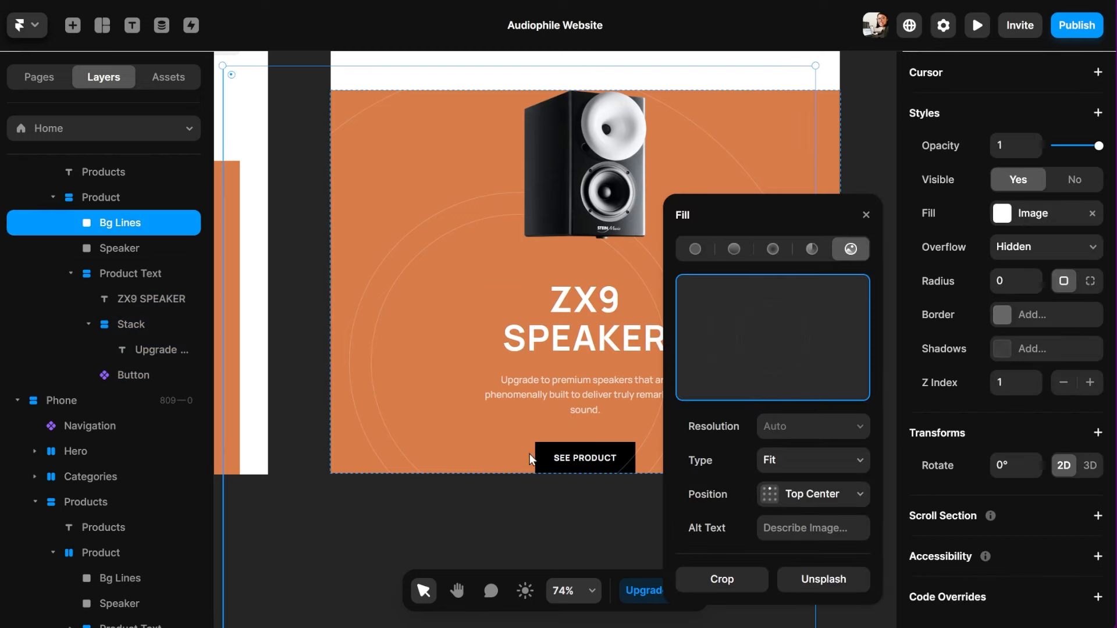
pyautogui.click(864, 219)
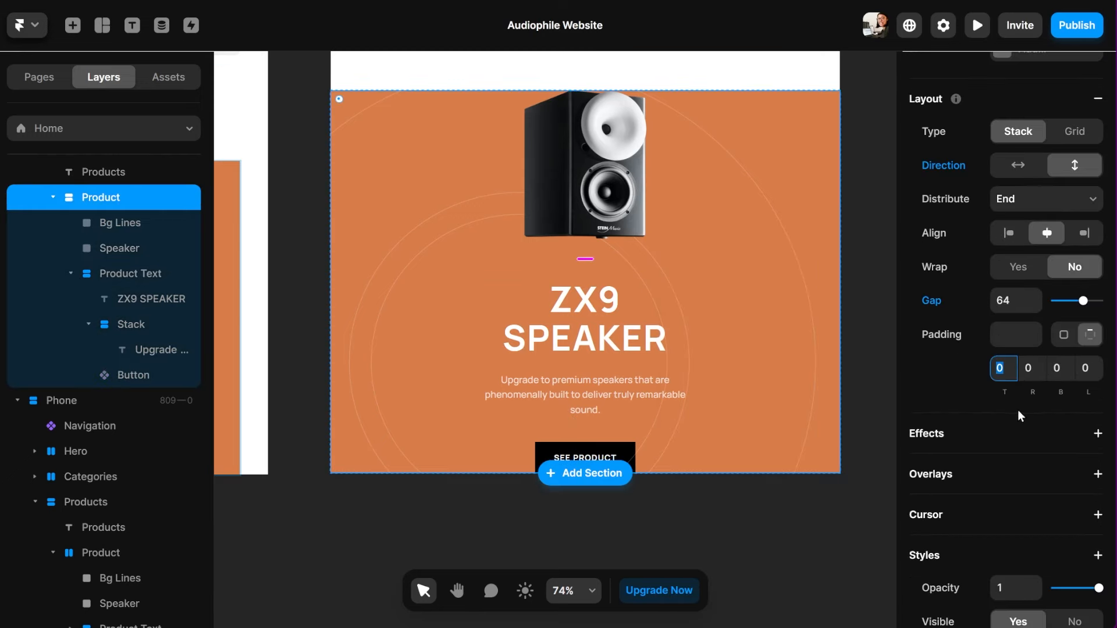
# Set the top and bottom padding of the tablet Product stack to 60
pyautogui.write('60')
pyautogui.press('Tab')
pyautogui.press('Tab')
pyautogui.press('Tab')
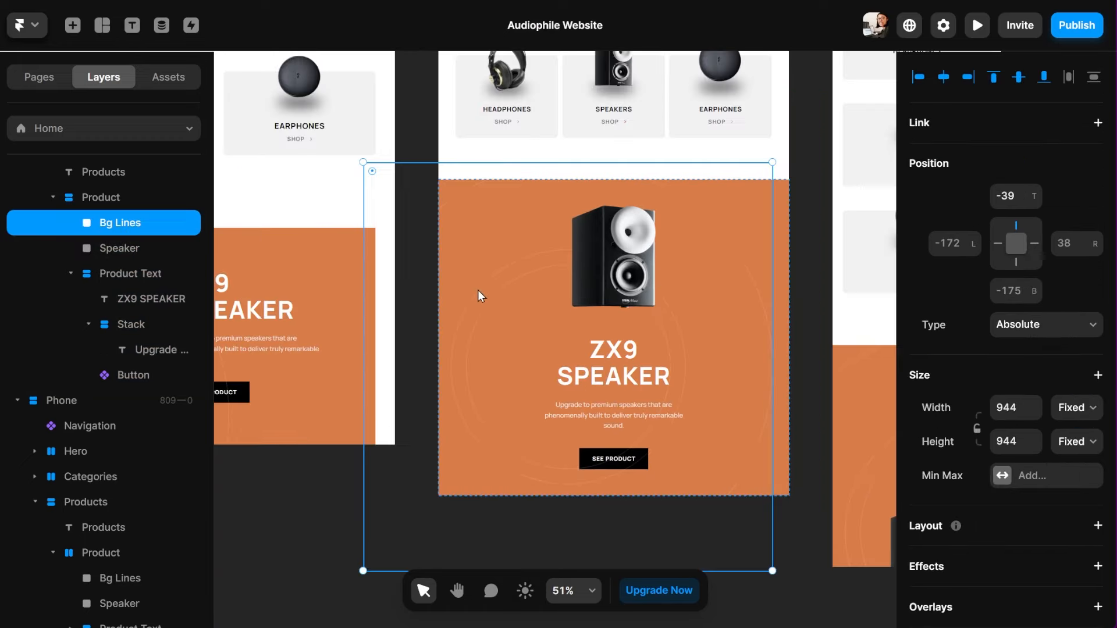
# Centre the Bg Lines horizontally in the tablet ZX9 Speaker card and preview the page at about 1028 px wide
pyautogui.moveTo(479, 291); pyautogui.dragTo(523, 294)
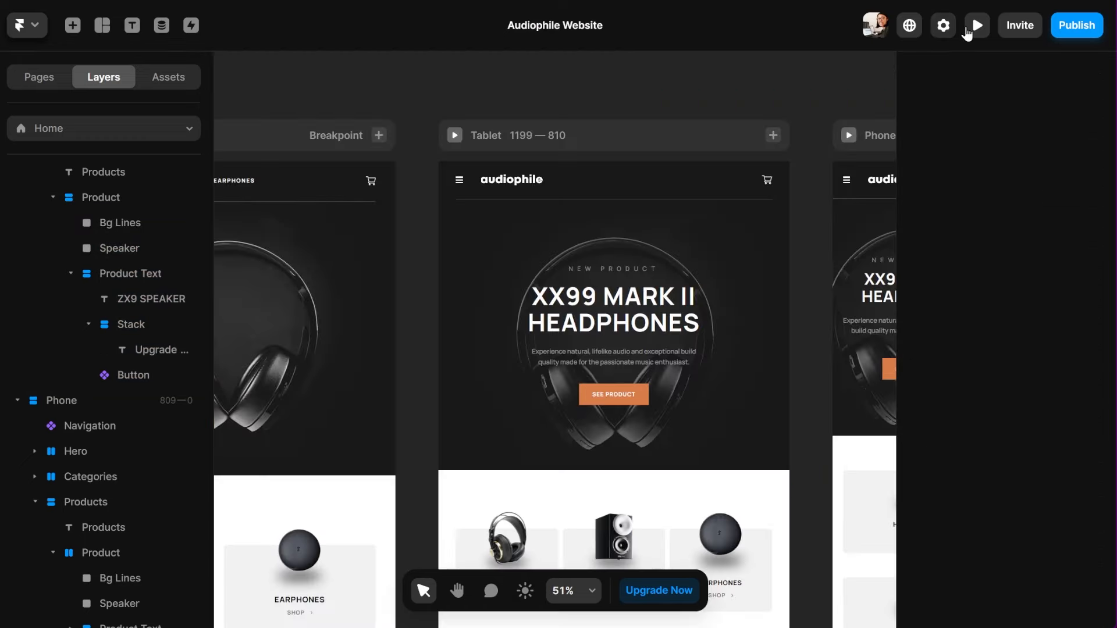
pyautogui.click(978, 25)
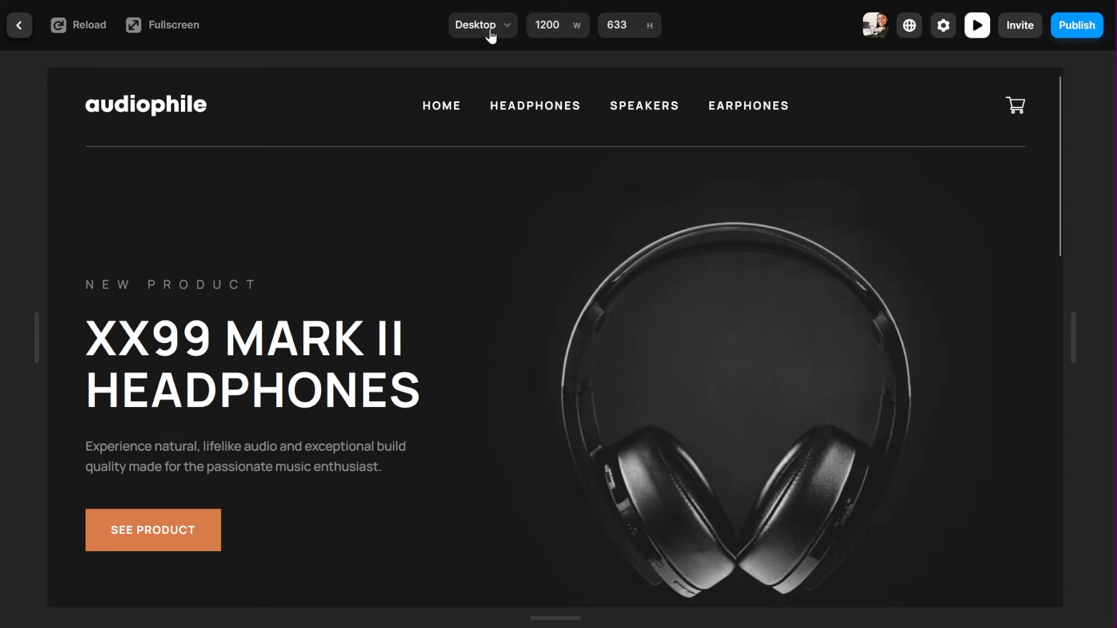
pyautogui.moveTo(1073, 312); pyautogui.dragTo(1005, 306)
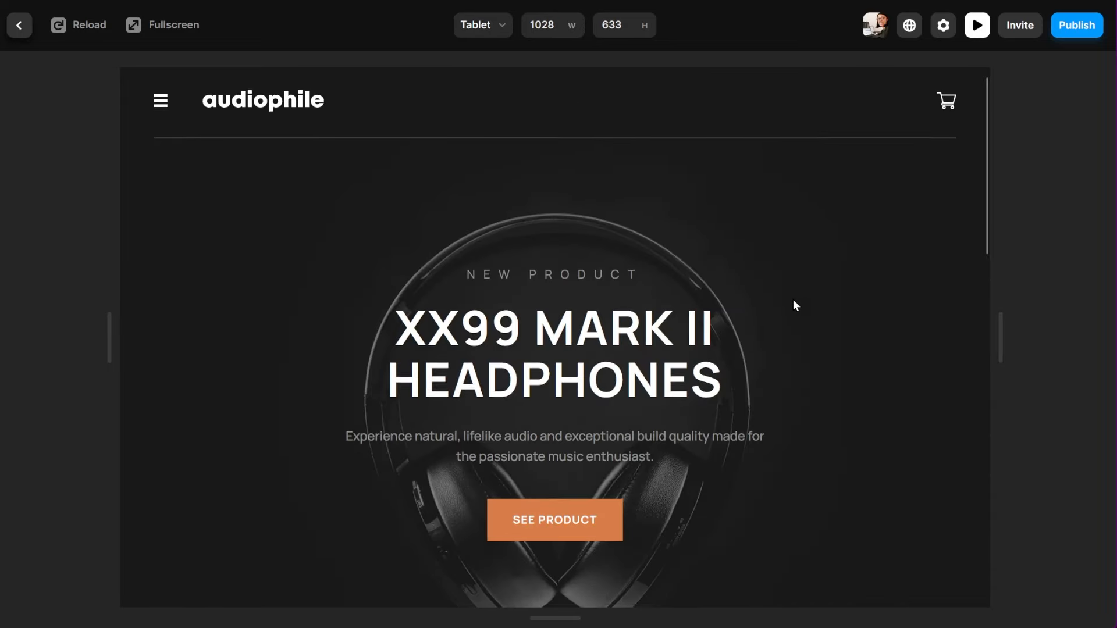
pyautogui.scroll(-5, 794, 302)
pyautogui.scroll(-5, 793, 300)
pyautogui.scroll(1, 796, 305)
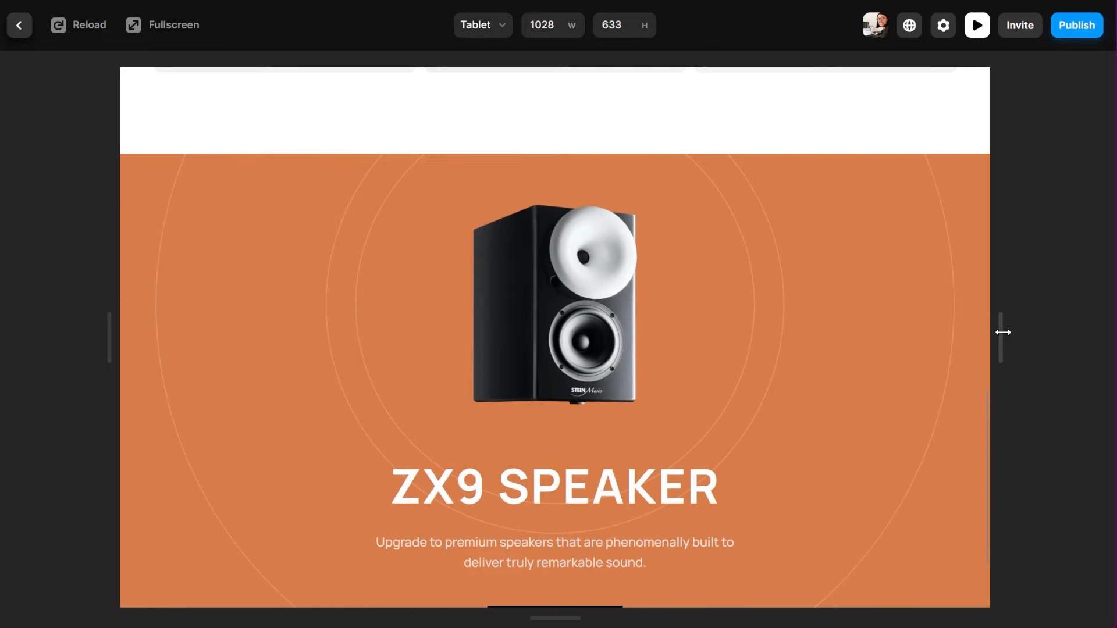
pyautogui.moveTo(1001, 332); pyautogui.dragTo(1086, 336)
pyautogui.scroll(-1, 1008, 334)
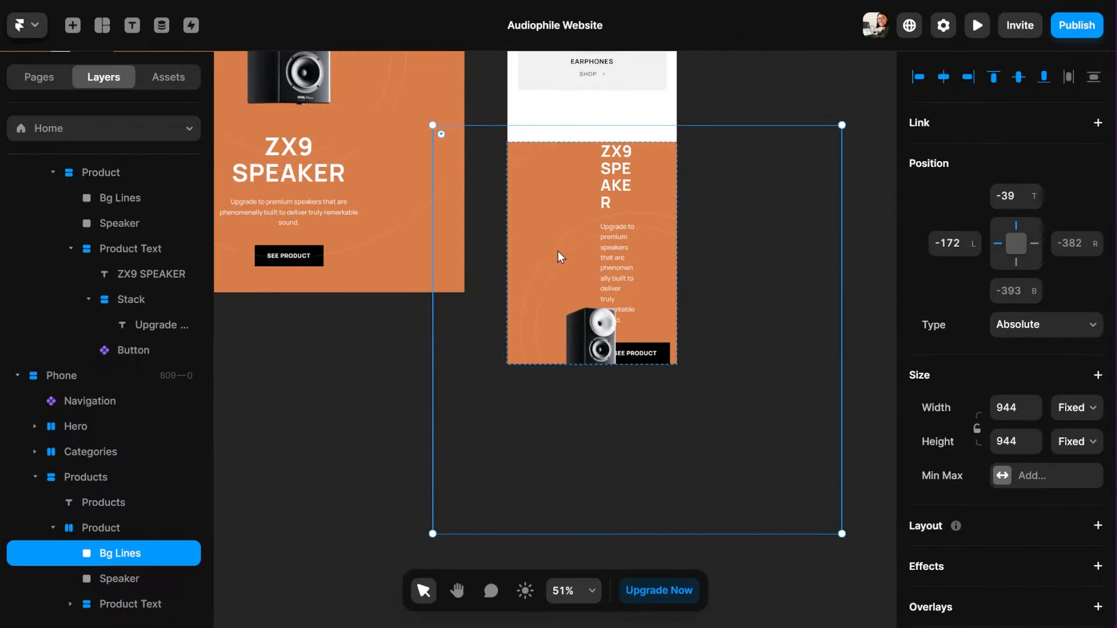
# Set the stack direction of the Product card in the Phone breakpoint to vertical
pyautogui.scroll(3, 561, 229)
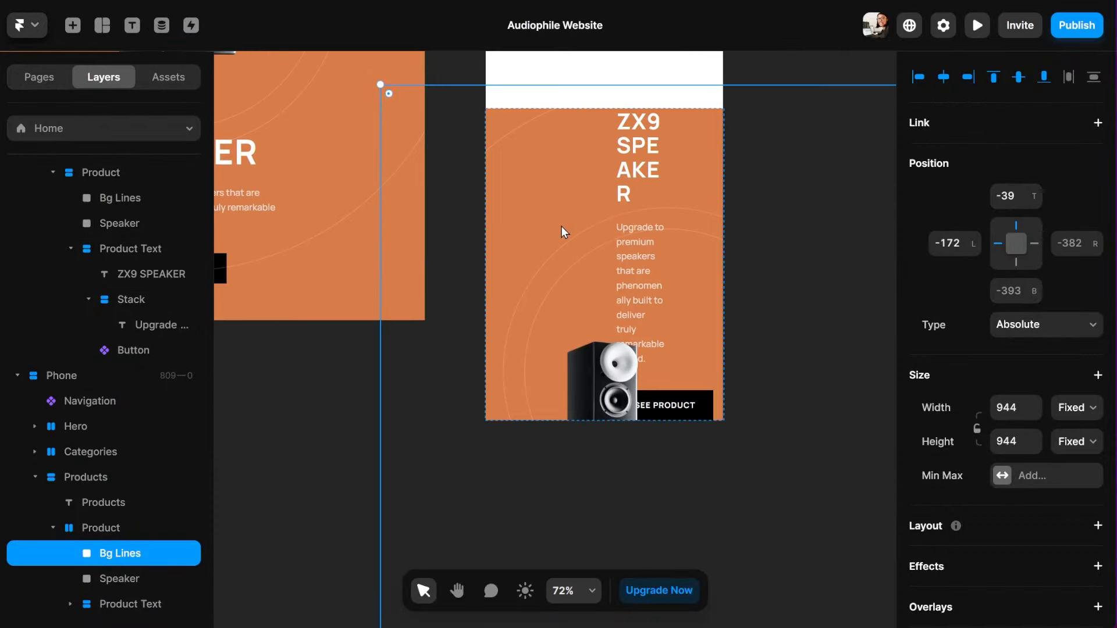
pyautogui.hscroll(-3, 561, 229)
pyautogui.scroll(-3, 561, 229)
pyautogui.click(338, 304)
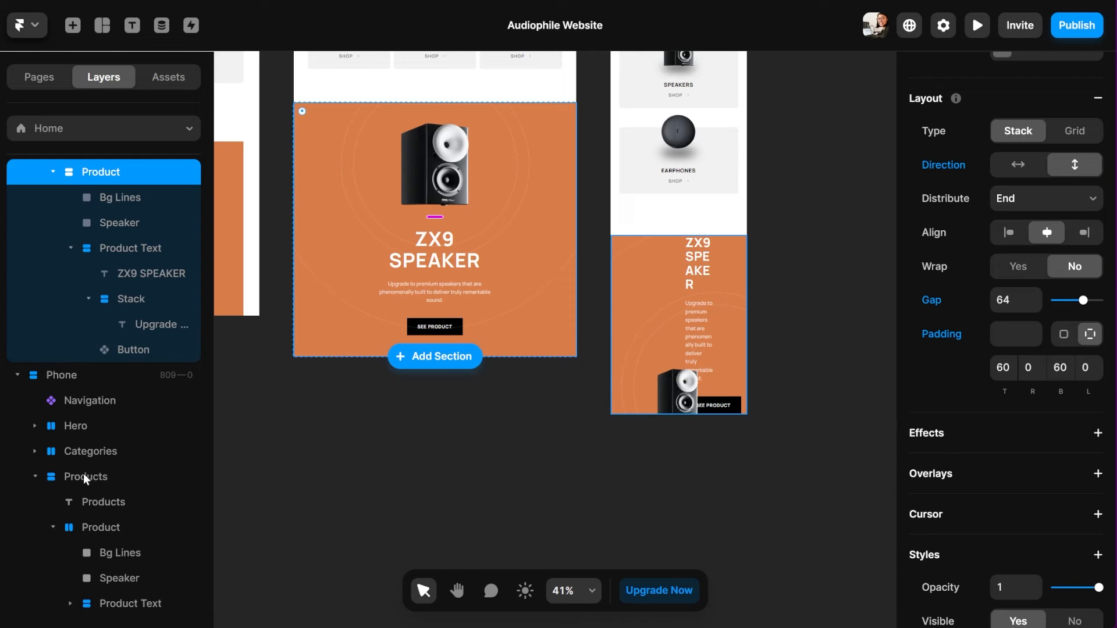
pyautogui.moveTo(143, 315)
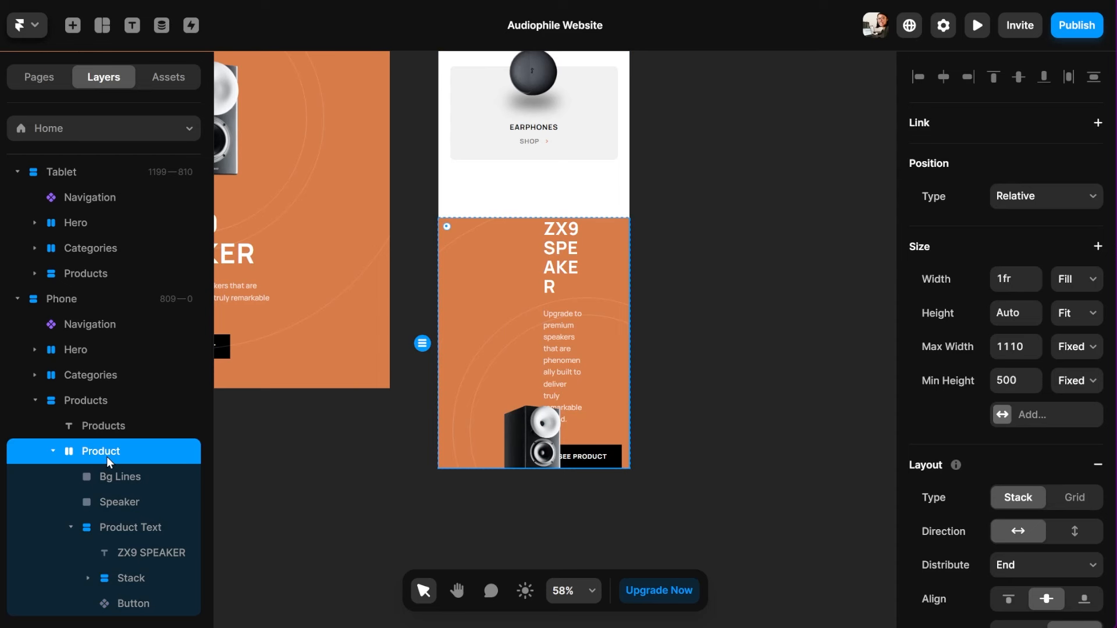
pyautogui.scroll(-3, 909, 479)
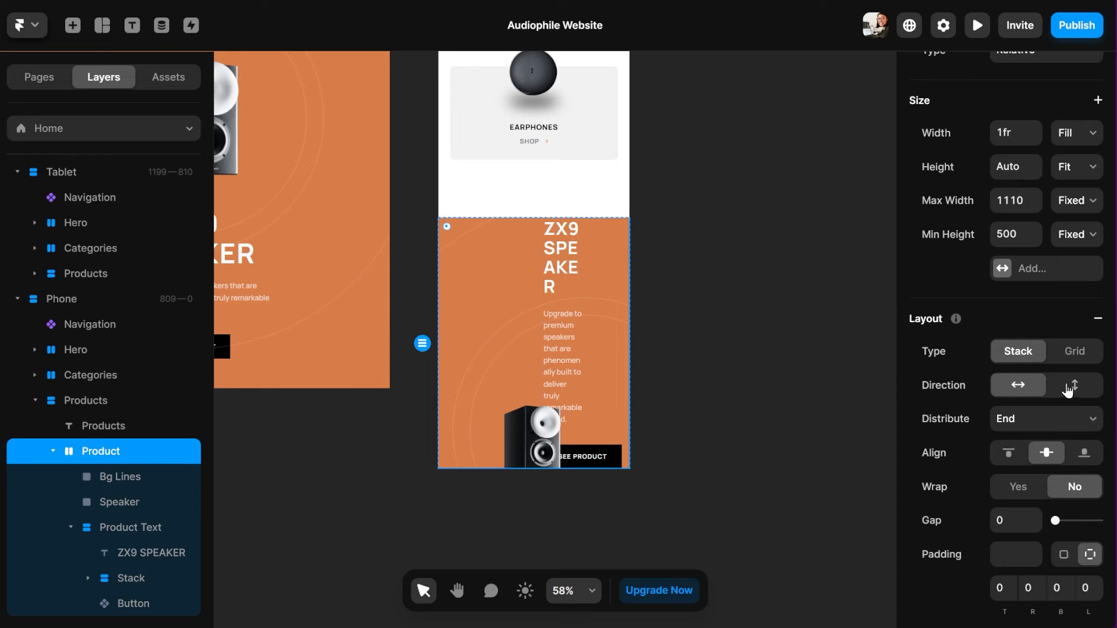
pyautogui.click(1069, 387)
# Make the phone card's Speaker image relative in position, with a fixed width of 172 and a height of 207
pyautogui.click(118, 500)
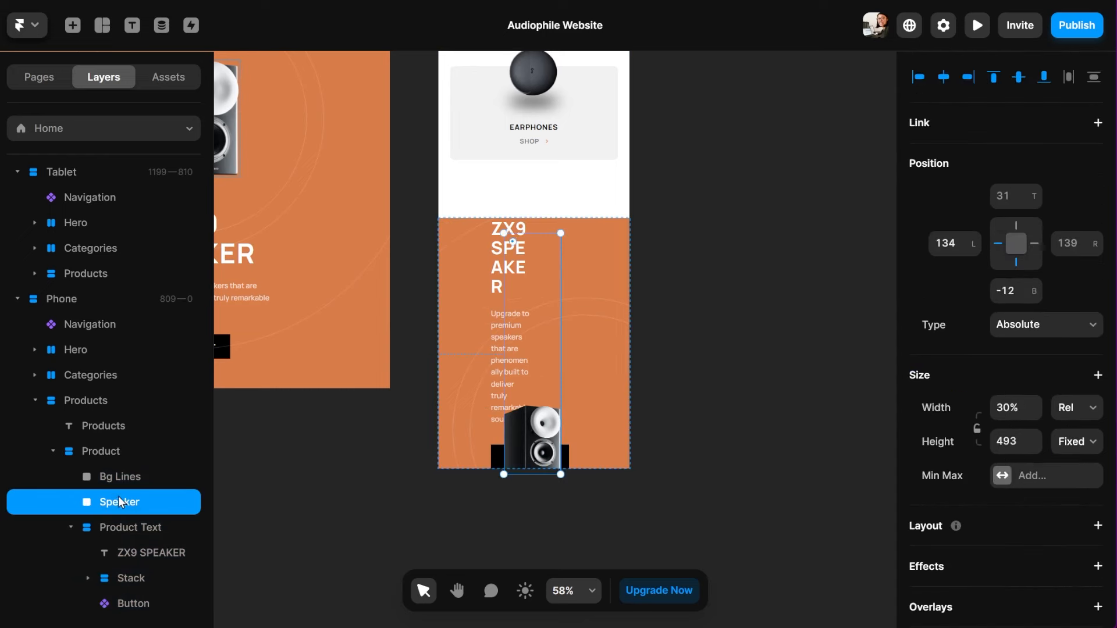
pyautogui.click(1035, 325)
pyautogui.click(1035, 367)
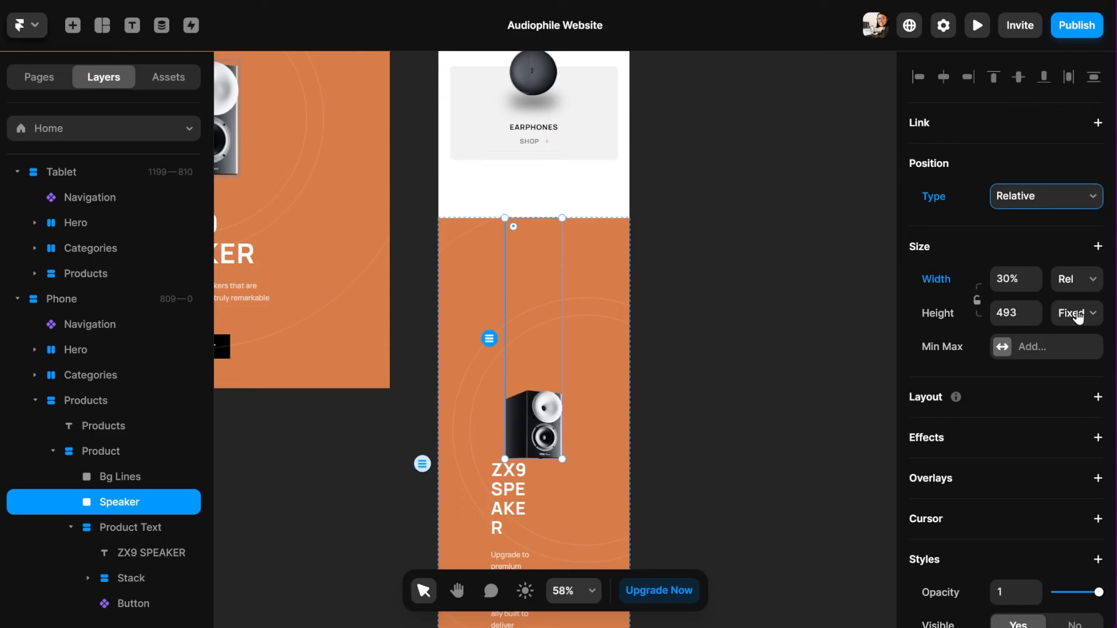
pyautogui.click(1077, 279)
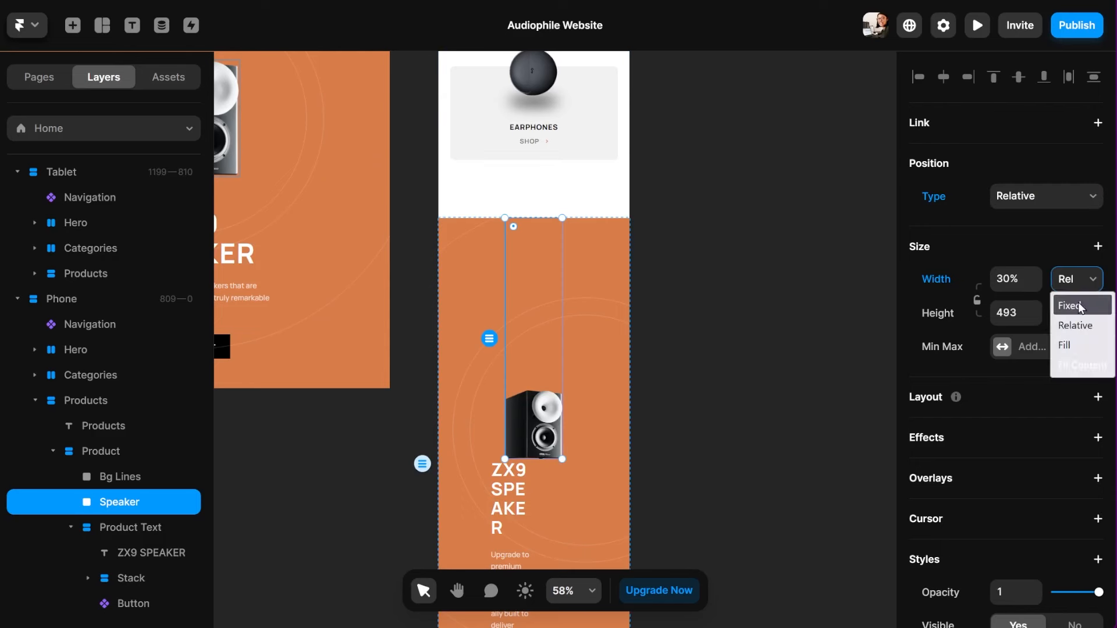
pyautogui.click(1071, 302)
pyautogui.write('172')
pyautogui.press('Tab')
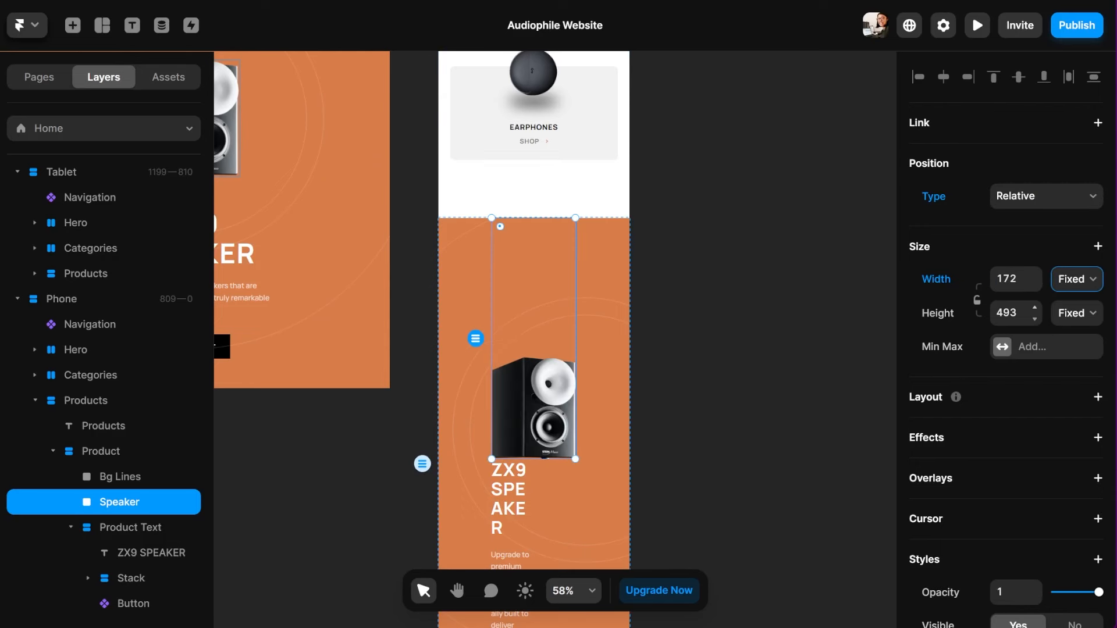
pyautogui.press('Tab')
pyautogui.write('207')
pyautogui.press('Return')
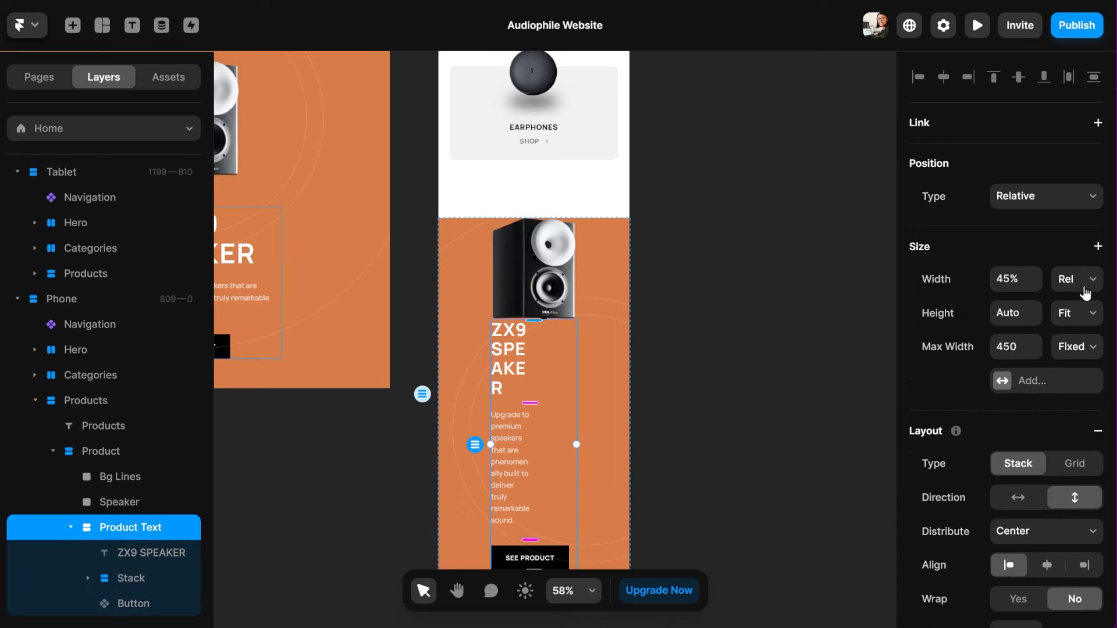
# Set the phone card's Product Text stack to fill width and centre alignment, with one uniform padding of 0
pyautogui.click(1084, 289)
pyautogui.click(1073, 344)
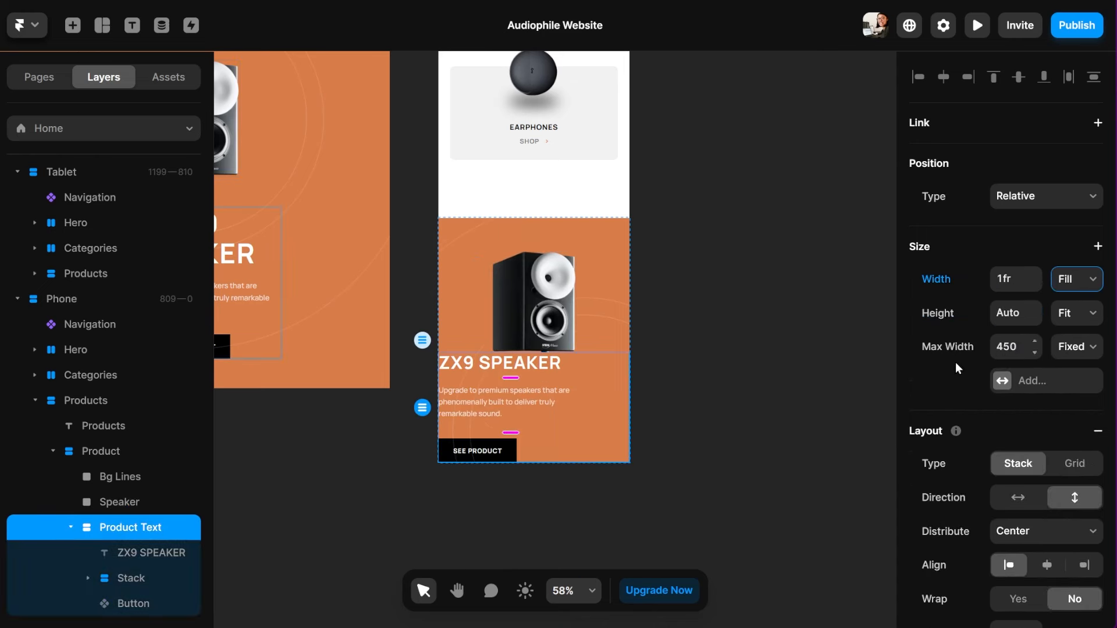
pyautogui.scroll(-3, 1024, 419)
pyautogui.click(1047, 419)
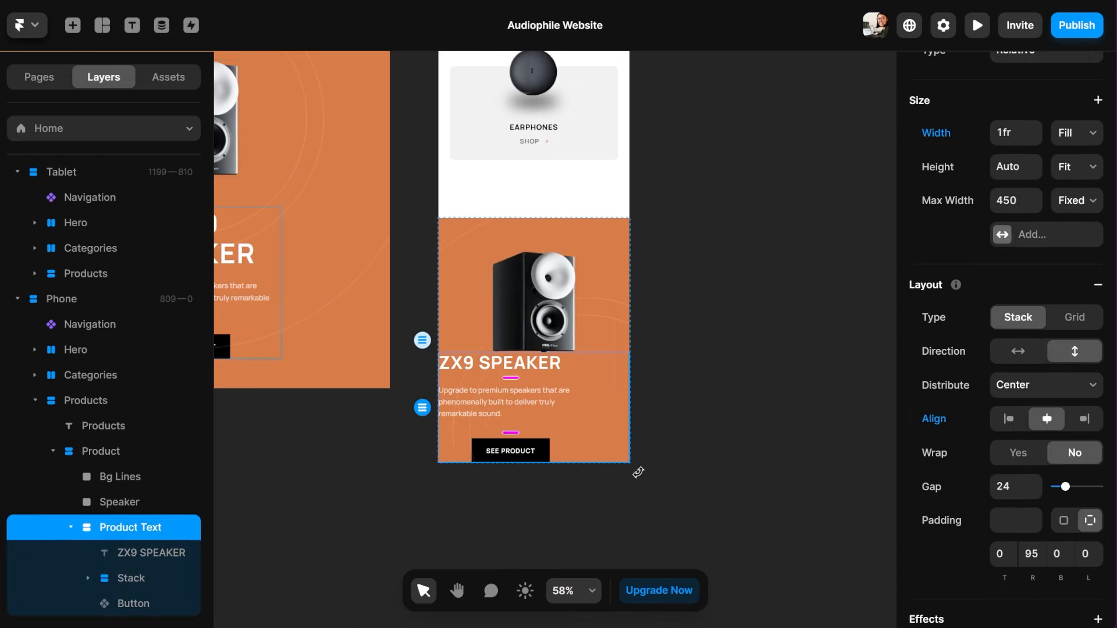
pyautogui.click(1064, 520)
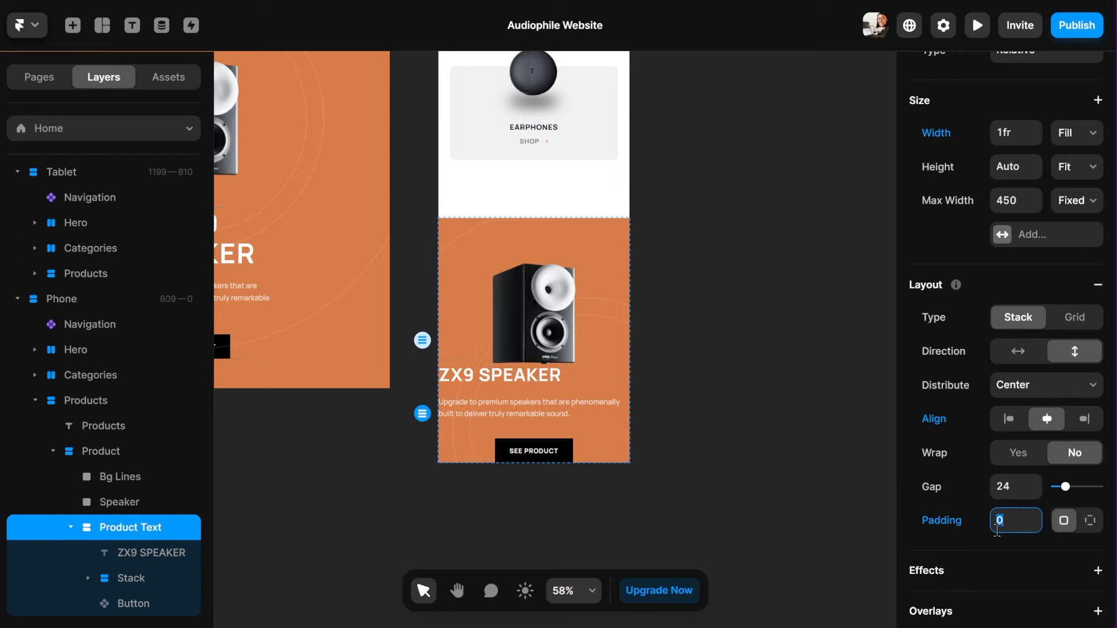
# Centre-align the text of the ZX9 SPEAKER heading and the description paragraph in the phone card
pyautogui.click(176, 550)
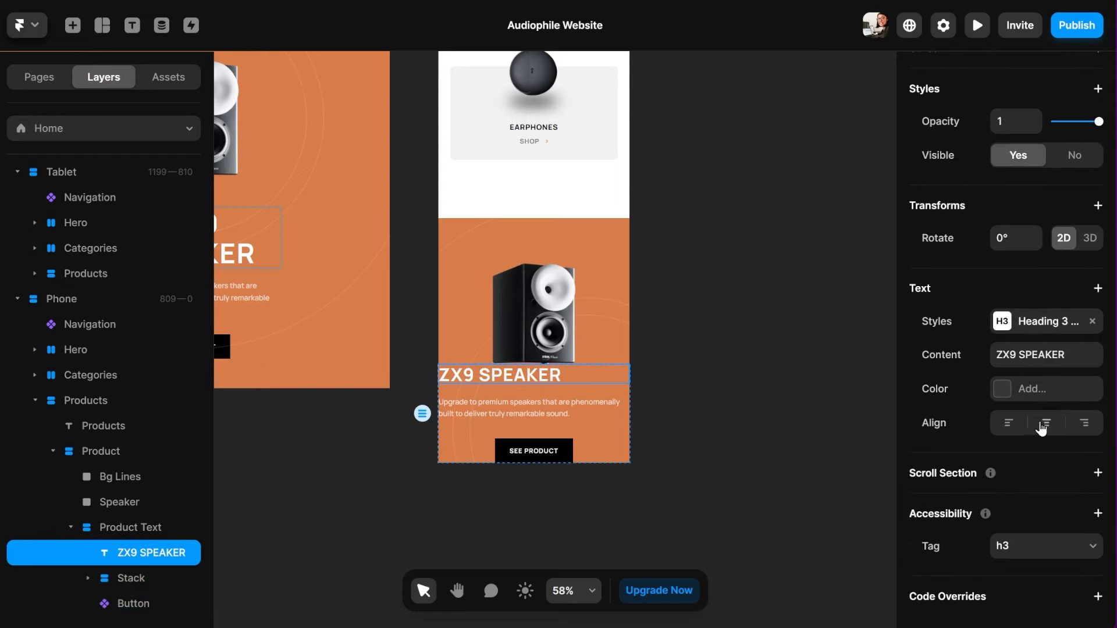
pyautogui.click(1045, 422)
pyautogui.doubleClick(560, 405)
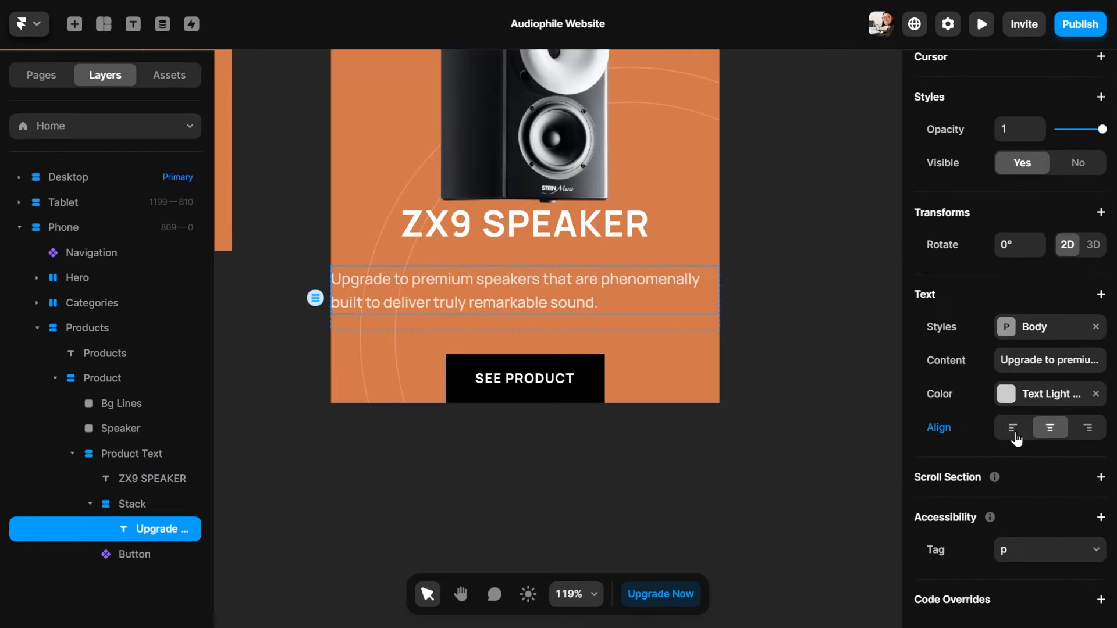
pyautogui.click(1015, 433)
pyautogui.click(1051, 432)
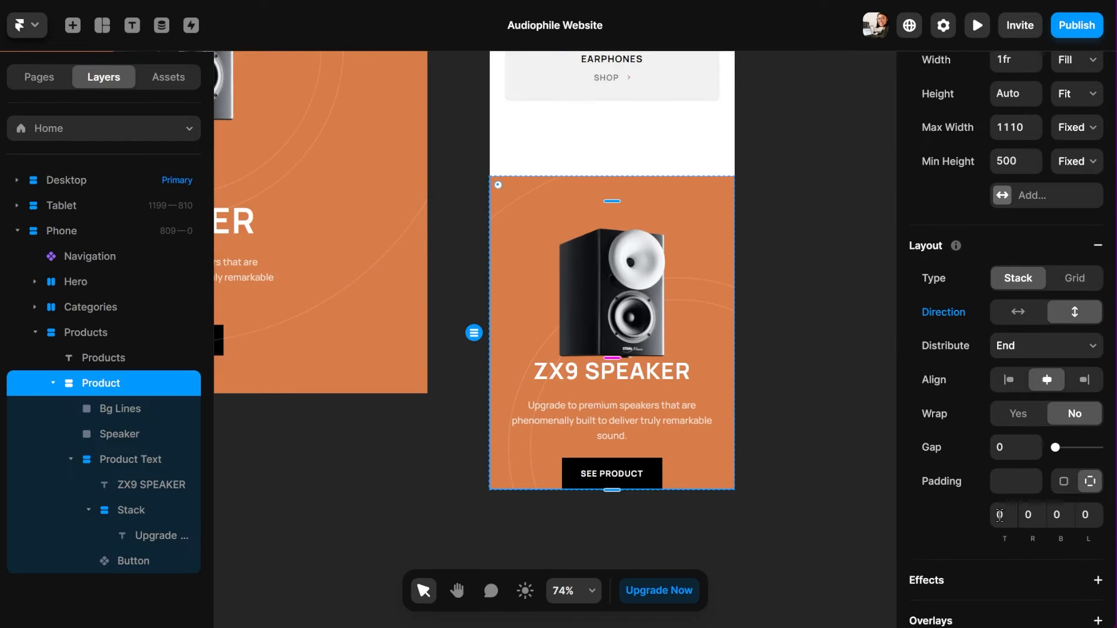
# Give the phone Product card a top and bottom padding of 55 and a gap of 32
pyautogui.write('55')
pyautogui.press('Tab')
pyautogui.click(1059, 515)
pyautogui.write('55')
pyautogui.press('Tab')
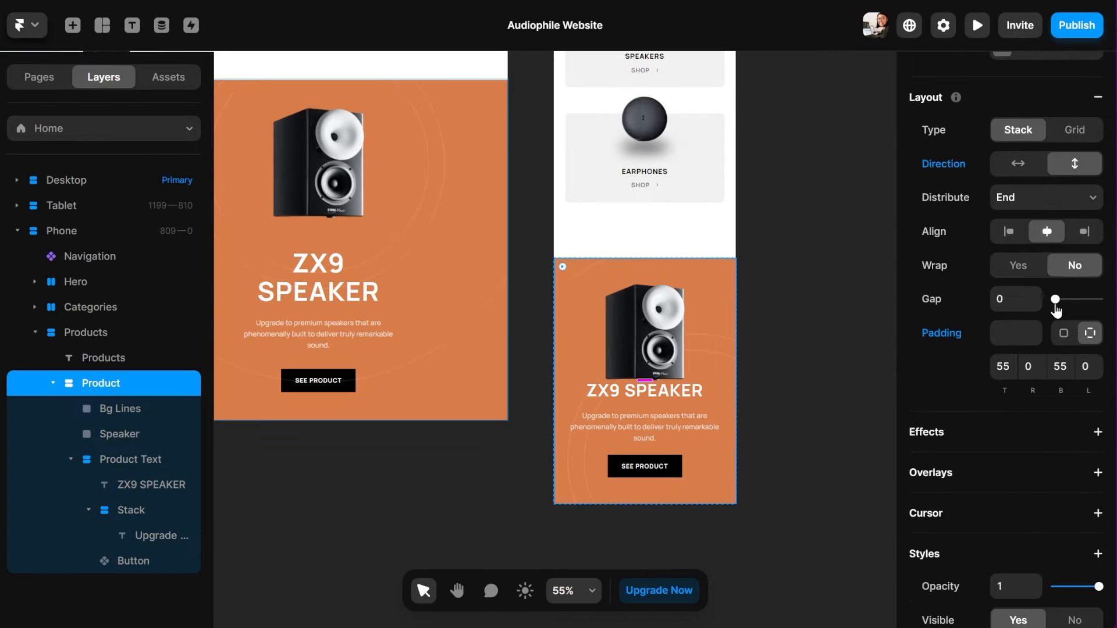
pyautogui.moveTo(1056, 299); pyautogui.dragTo(1069, 300)
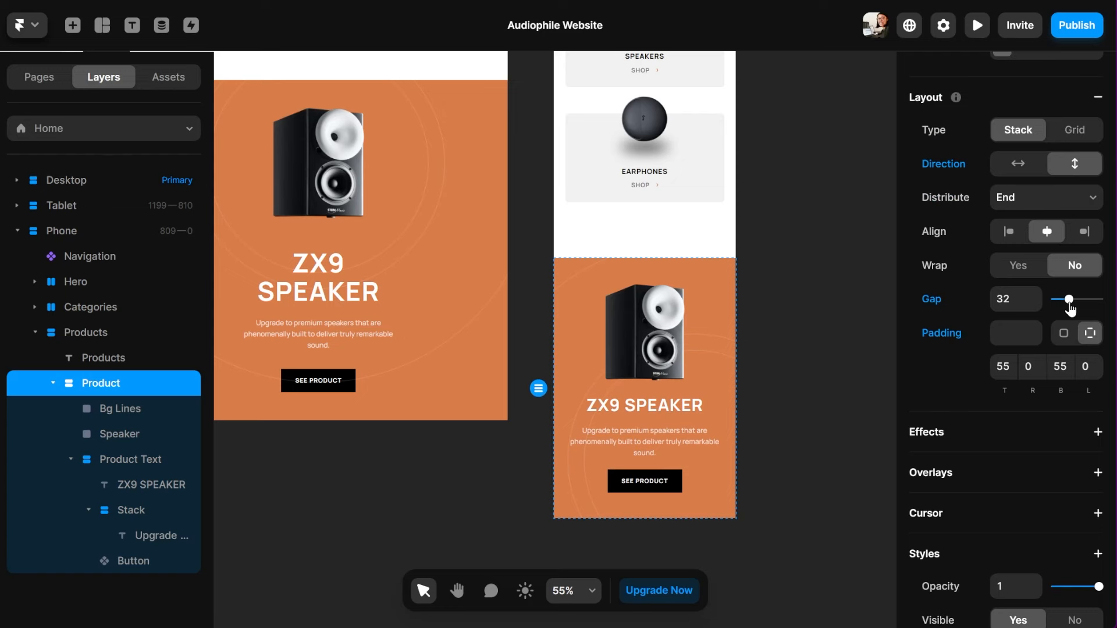
# Move the phone card's Bg Lines upward so that the circles sit behind the speaker image
pyautogui.click(801, 354)
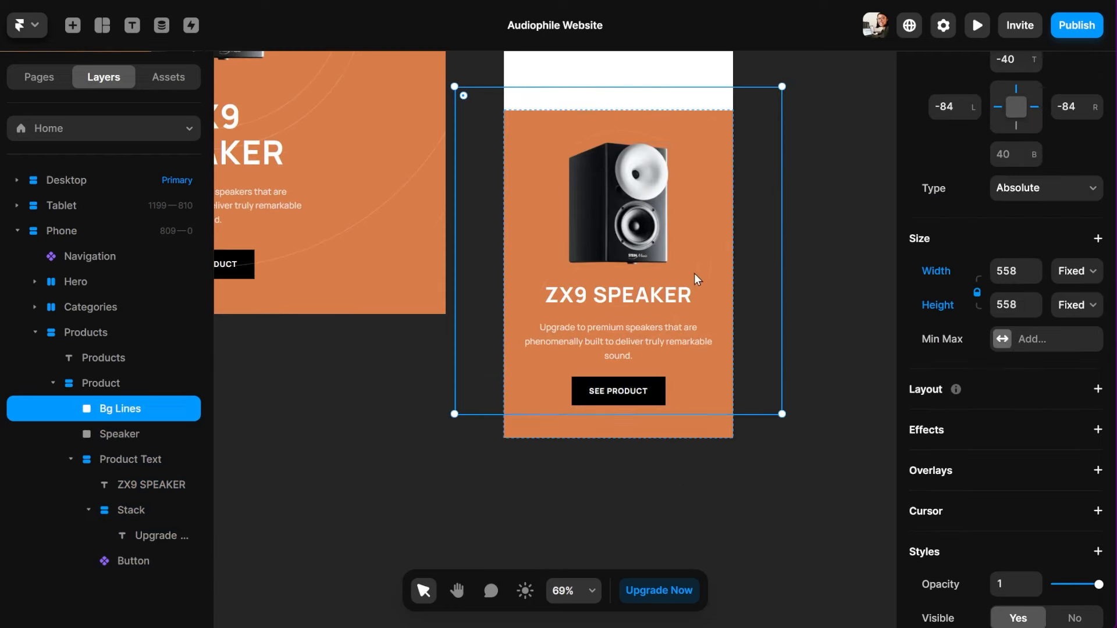
pyautogui.moveTo(694, 274); pyautogui.dragTo(698, 221)
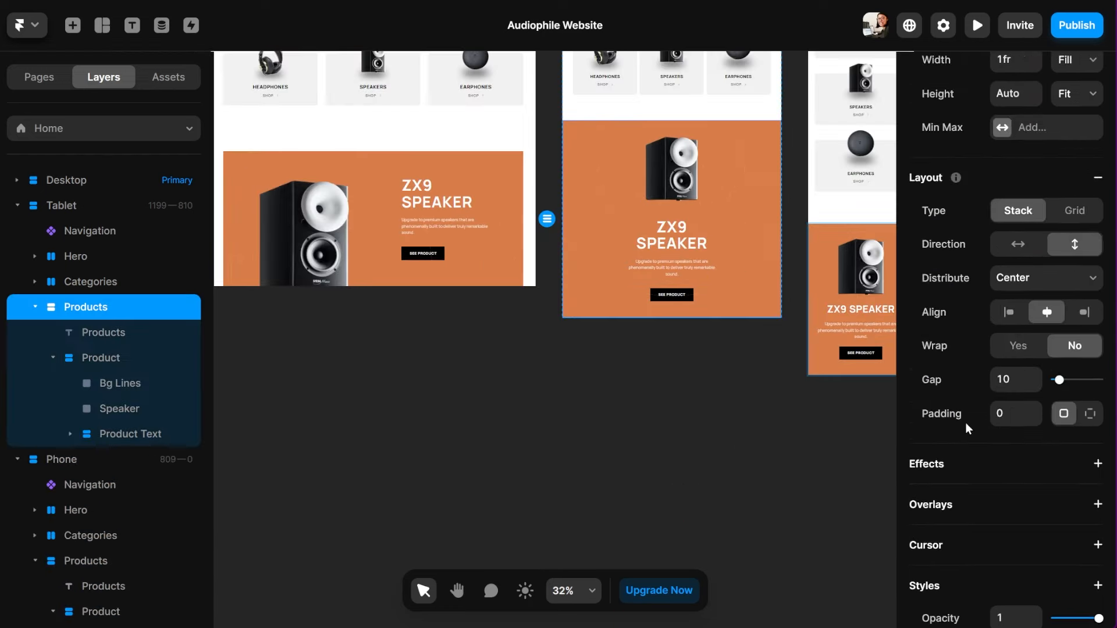
# Set individual padding of 40 on the right and left of the Tablet breakpoint's Products section
pyautogui.scroll(-2, 965, 423)
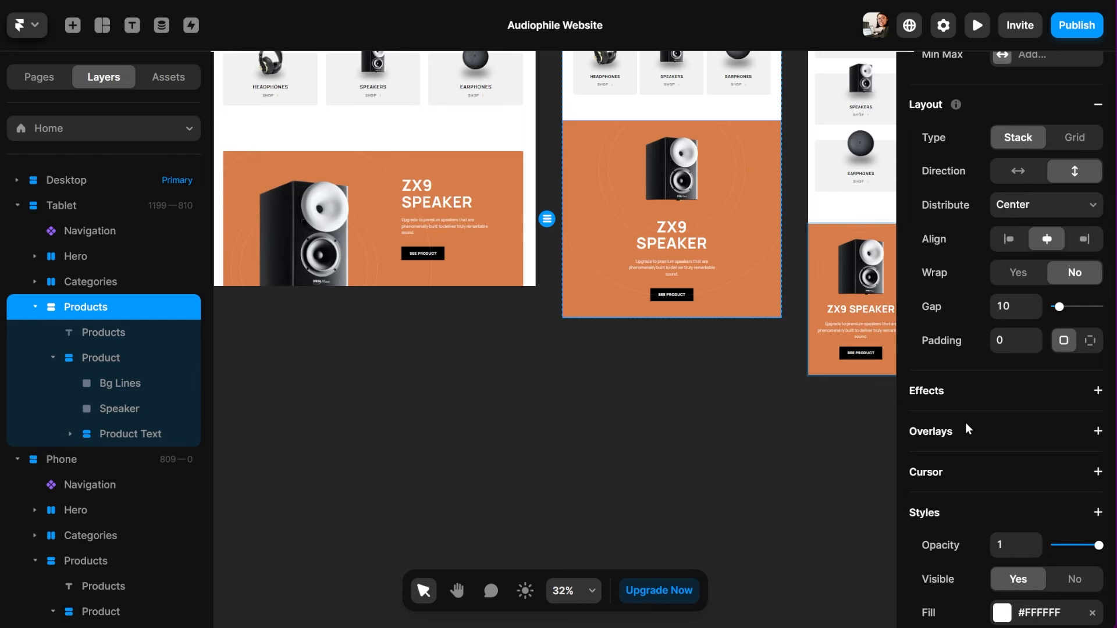
pyautogui.click(1091, 341)
pyautogui.click(1031, 373)
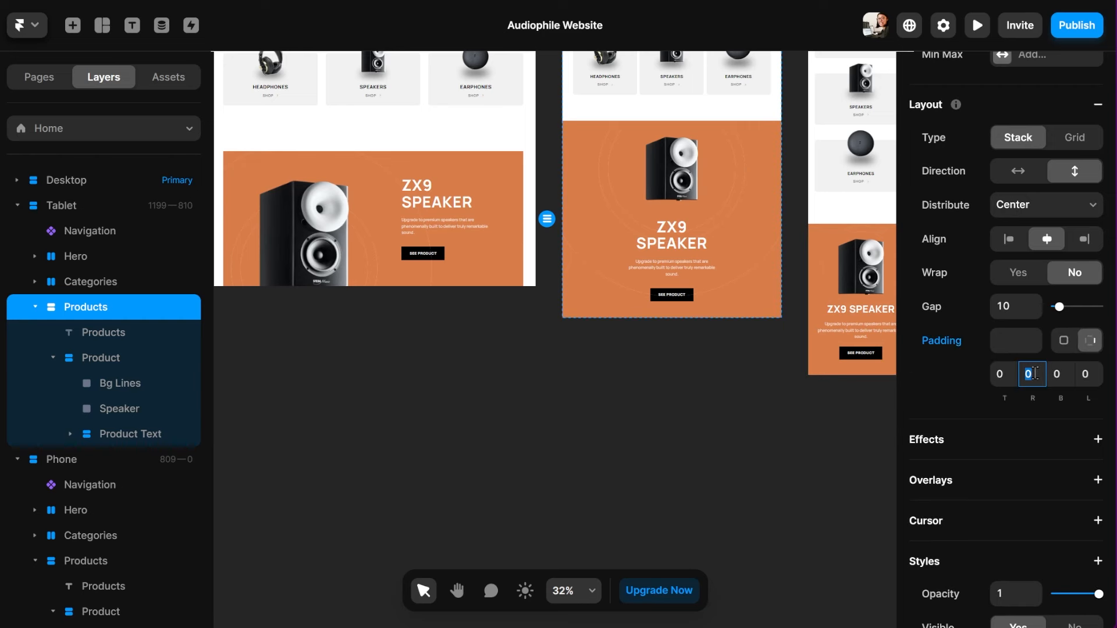
pyautogui.press('Tab')
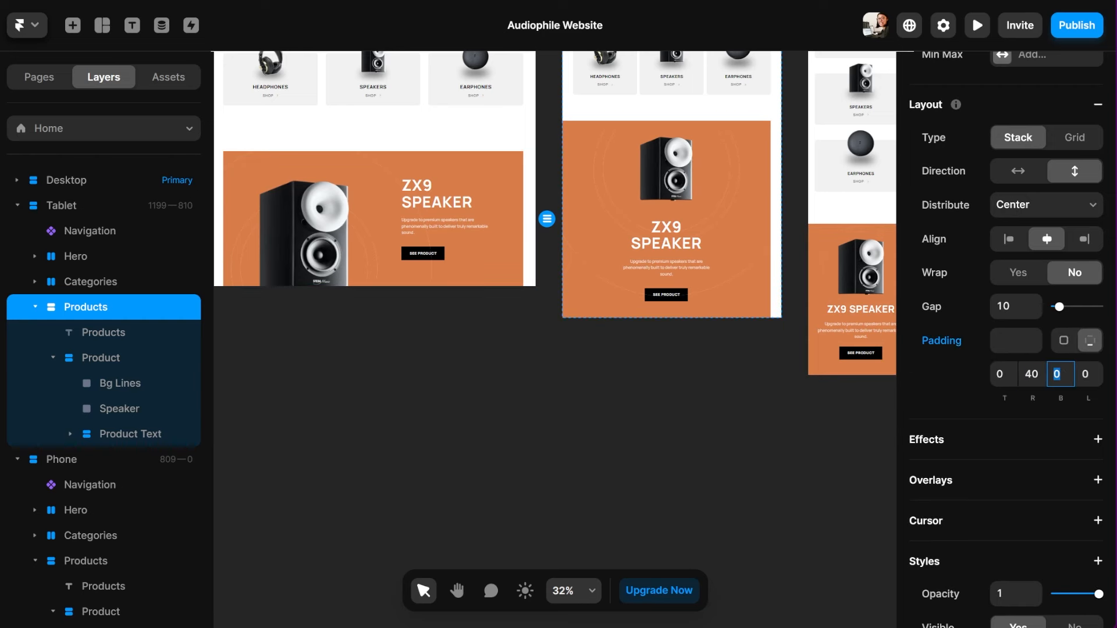
pyautogui.press('Tab')
pyautogui.press('Return')
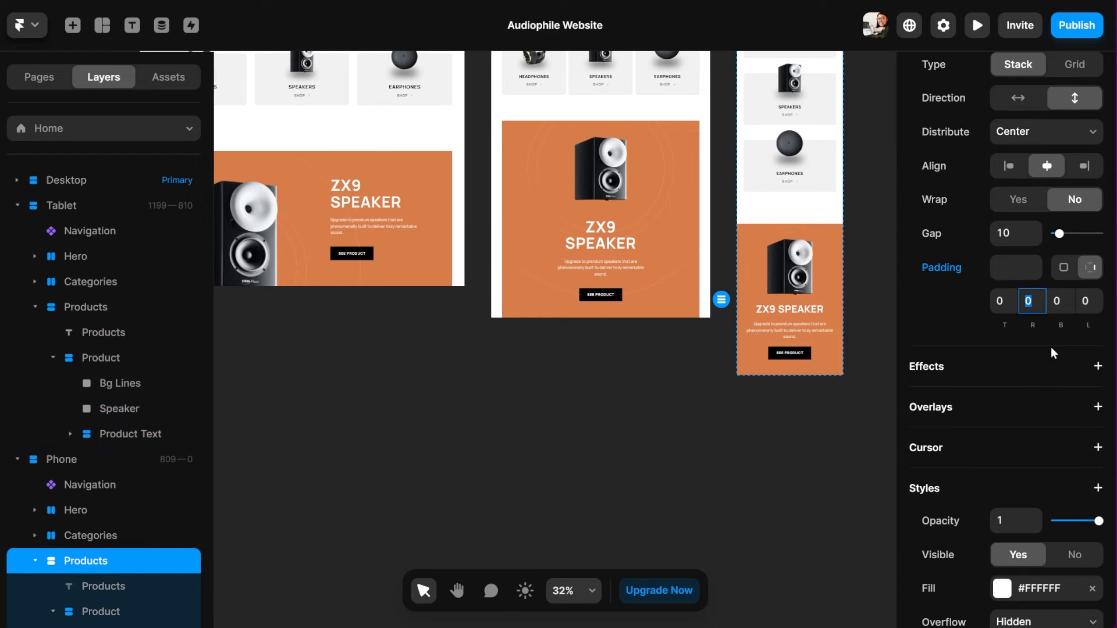
# Set the Phone breakpoint's Products section padding to 24 on the right and left, and preview the page at phone width
pyautogui.write('24')
pyautogui.press('Tab')
pyautogui.press('Tab')
pyautogui.write('24')
pyautogui.press('Return')
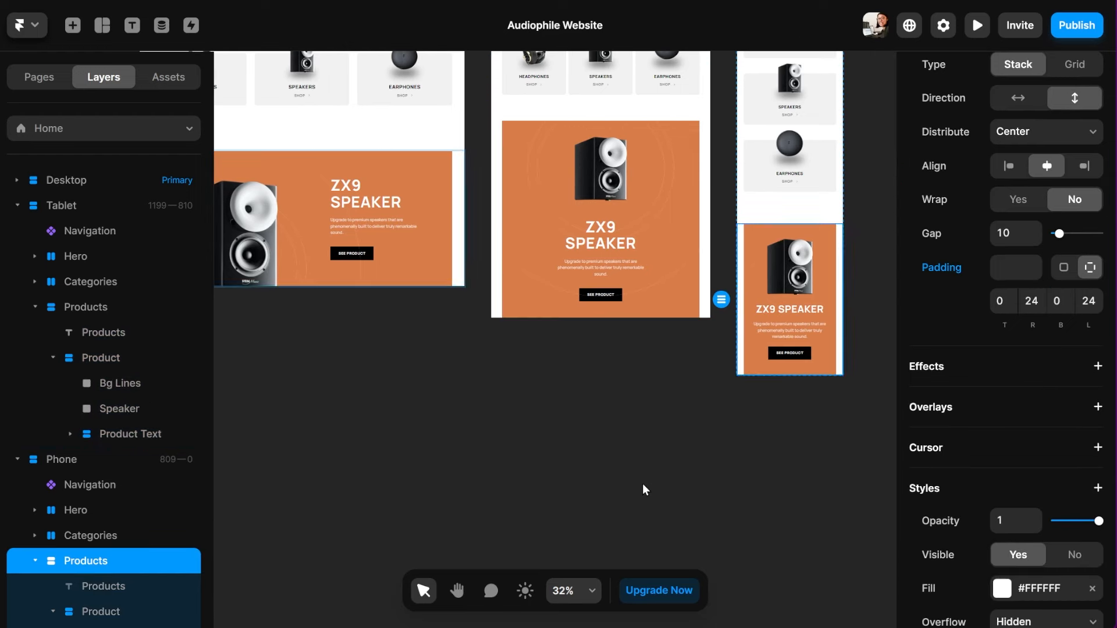
pyautogui.click(644, 489)
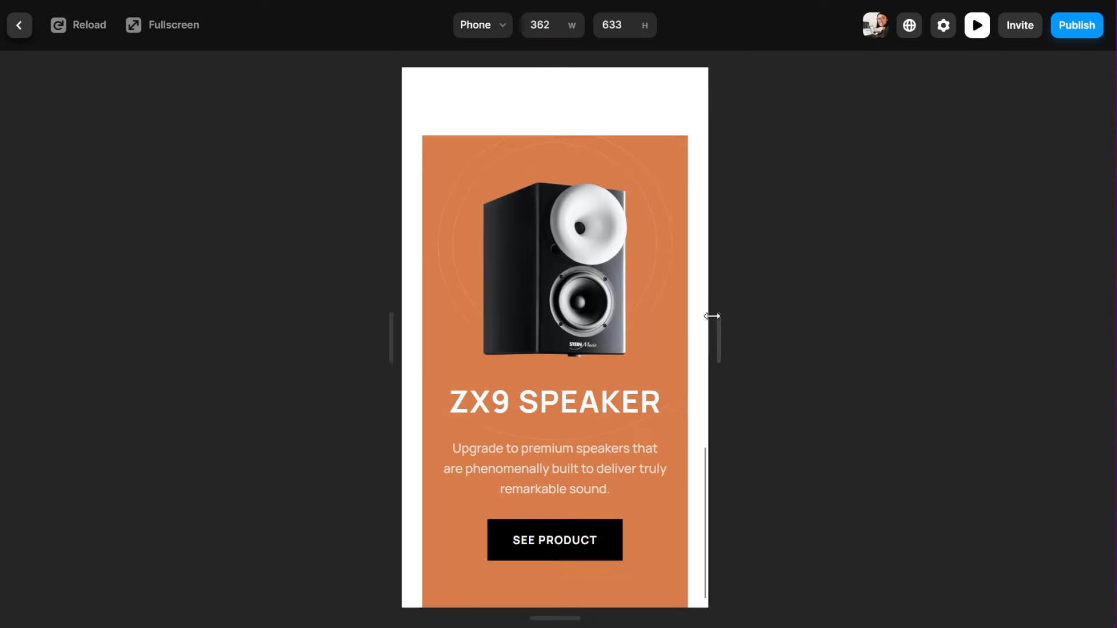
pyautogui.moveTo(714, 317)
pyautogui.mouseDown()
pyautogui.moveTo(699, 317)
pyautogui.moveTo(715, 315)
pyautogui.mouseUp()
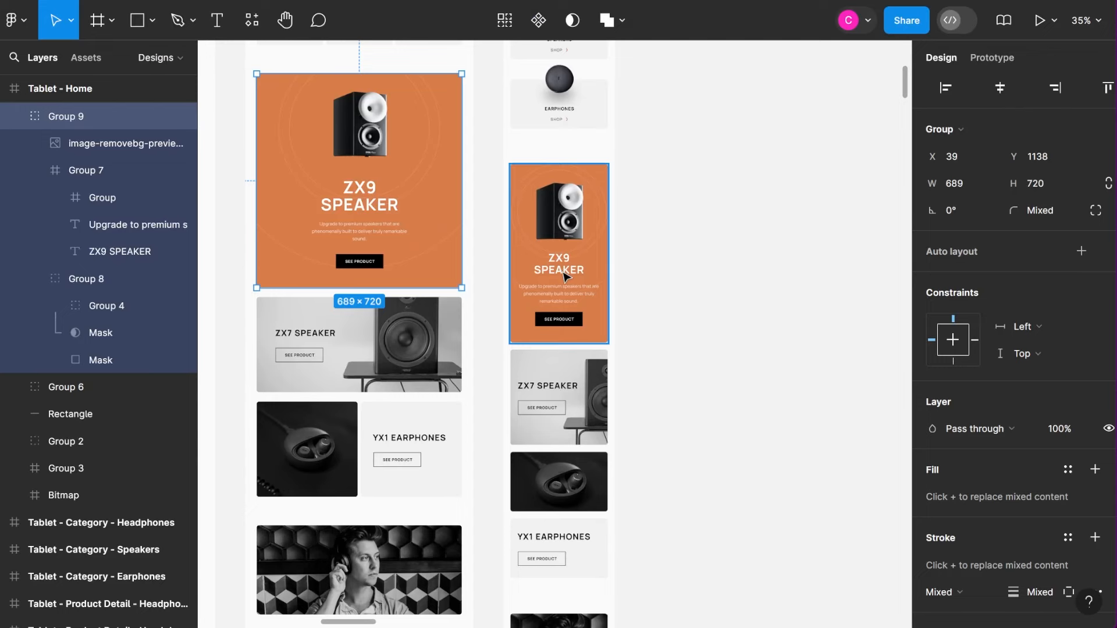
# Switch to the Figma design and examine the mobile ZX9 Speaker card and the desktop, tablet and mobile footer layouts
pyautogui.click(563, 273)
pyautogui.click(564, 273)
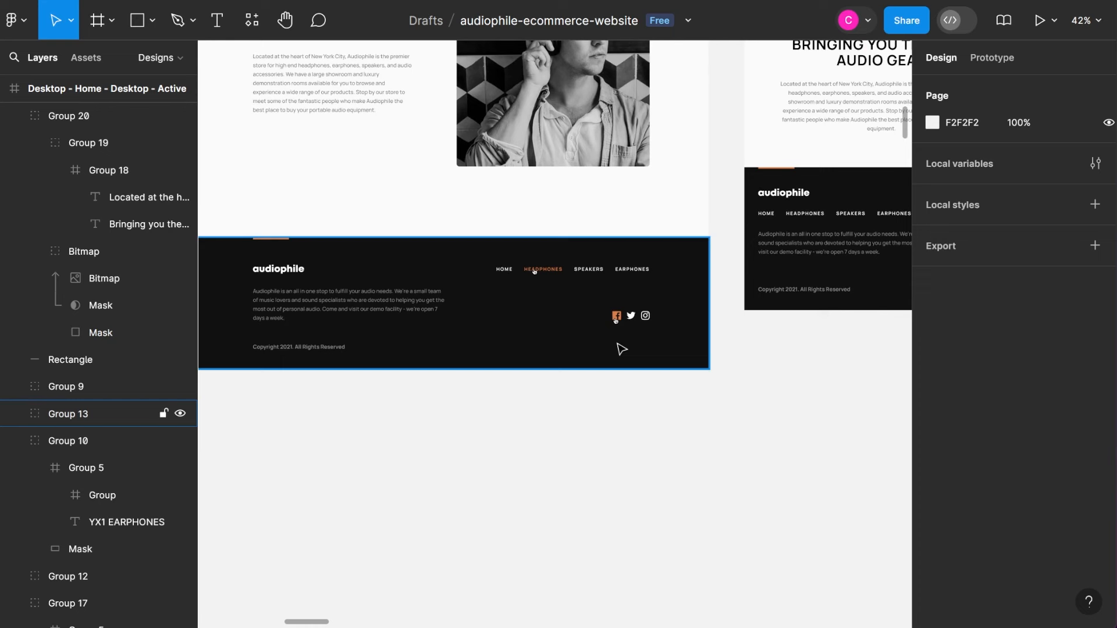
pyautogui.hscroll(5, 621, 349)
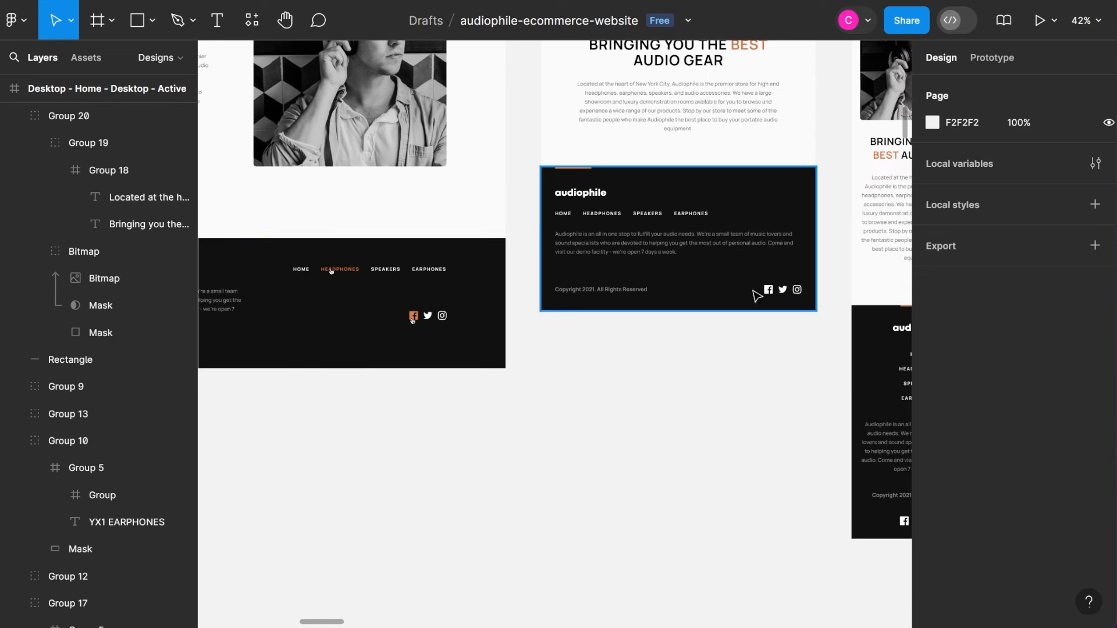
pyautogui.hscroll(-3, 558, 365)
pyautogui.hscroll(-3, 556, 365)
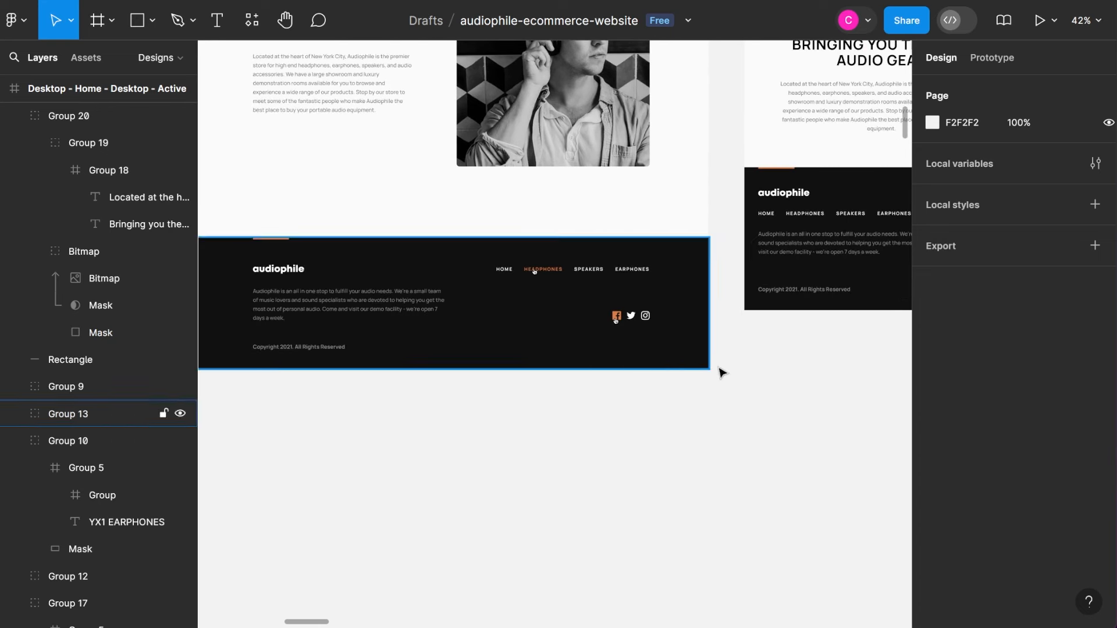
pyautogui.hscroll(12, 747, 374)
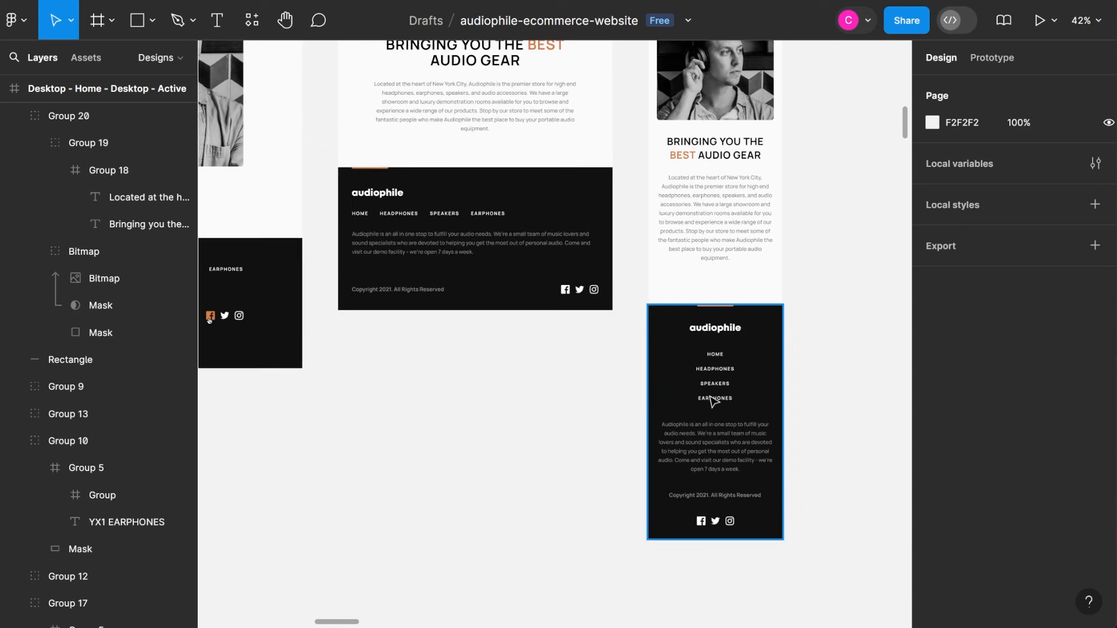
# Compare the desktop footer's arrangement of logo, links, paragraph, copyright and social icons with the tablet footer in the Figma design
pyautogui.scroll(-1, 714, 402)
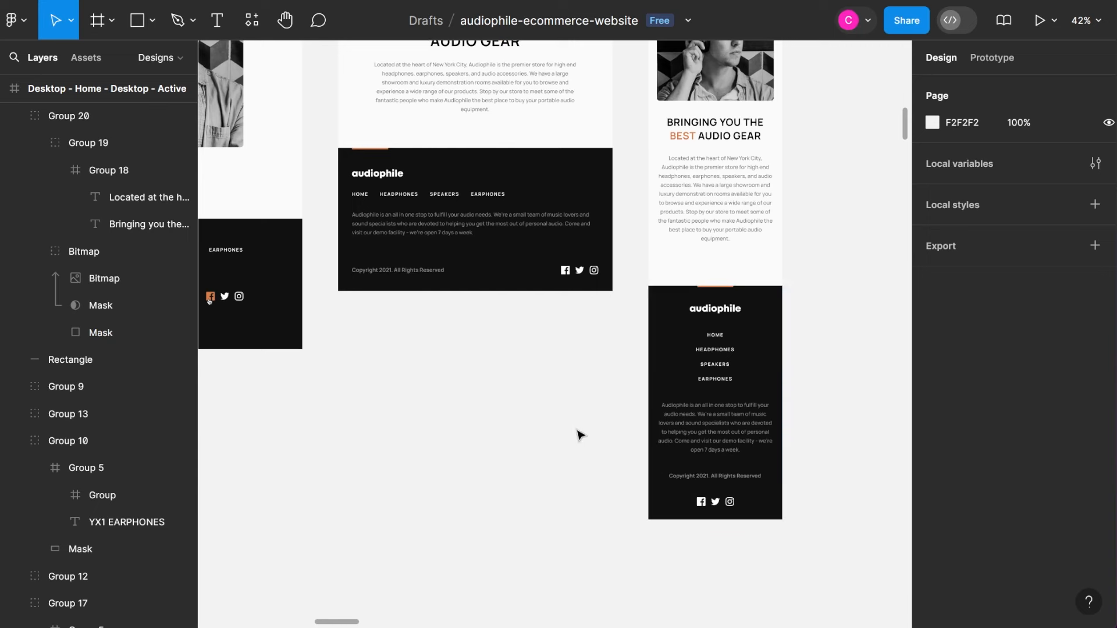
pyautogui.hscroll(-5, 579, 435)
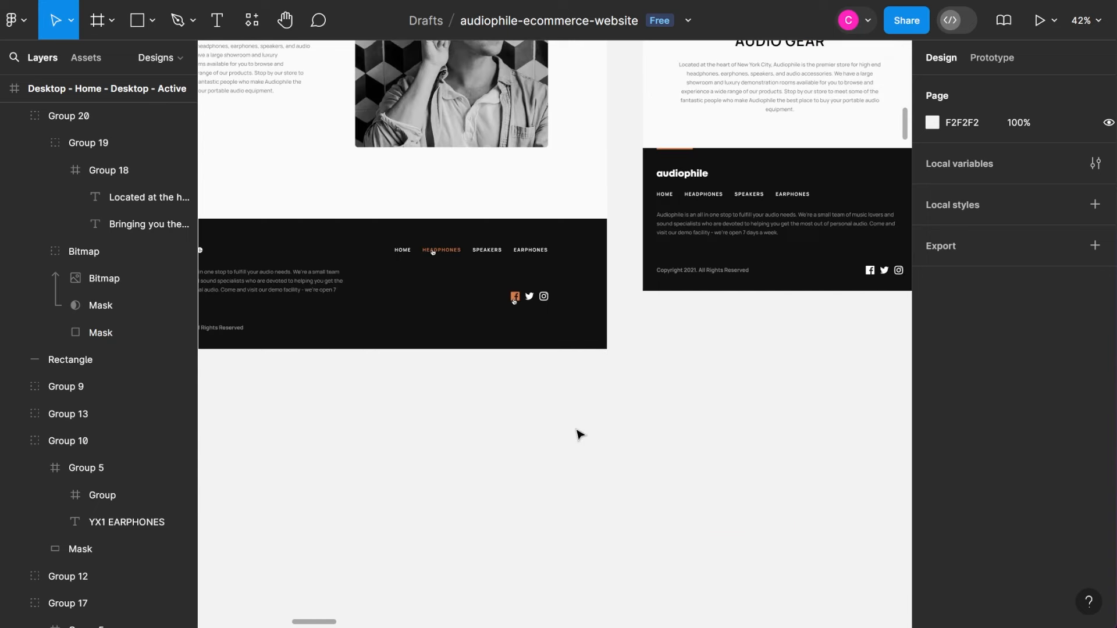
pyautogui.hscroll(-4, 579, 435)
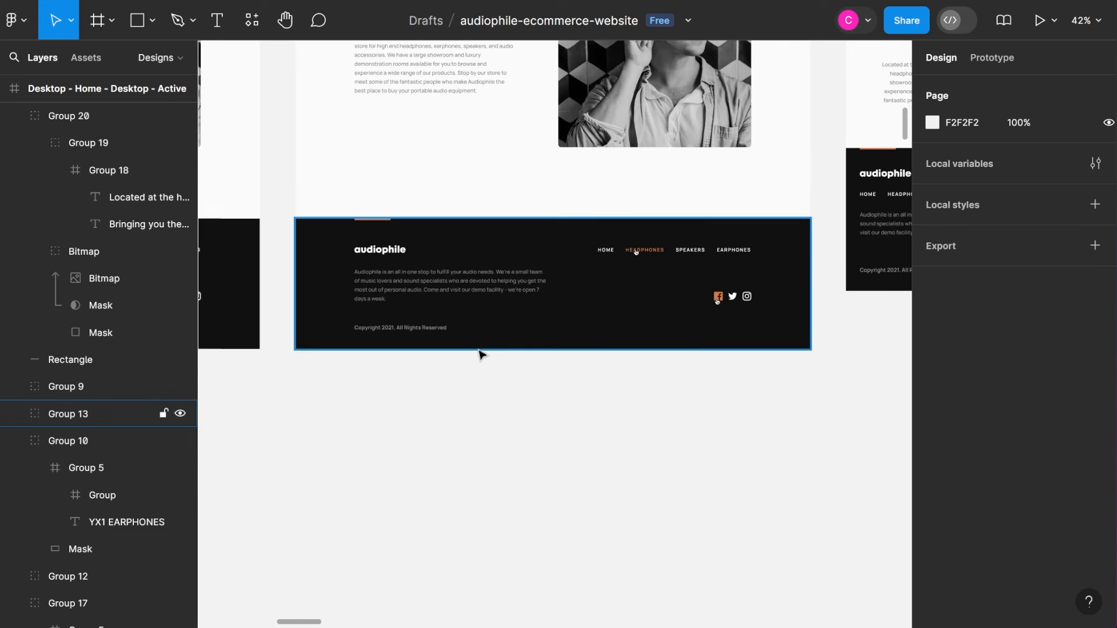
pyautogui.scroll(2, 590, 214)
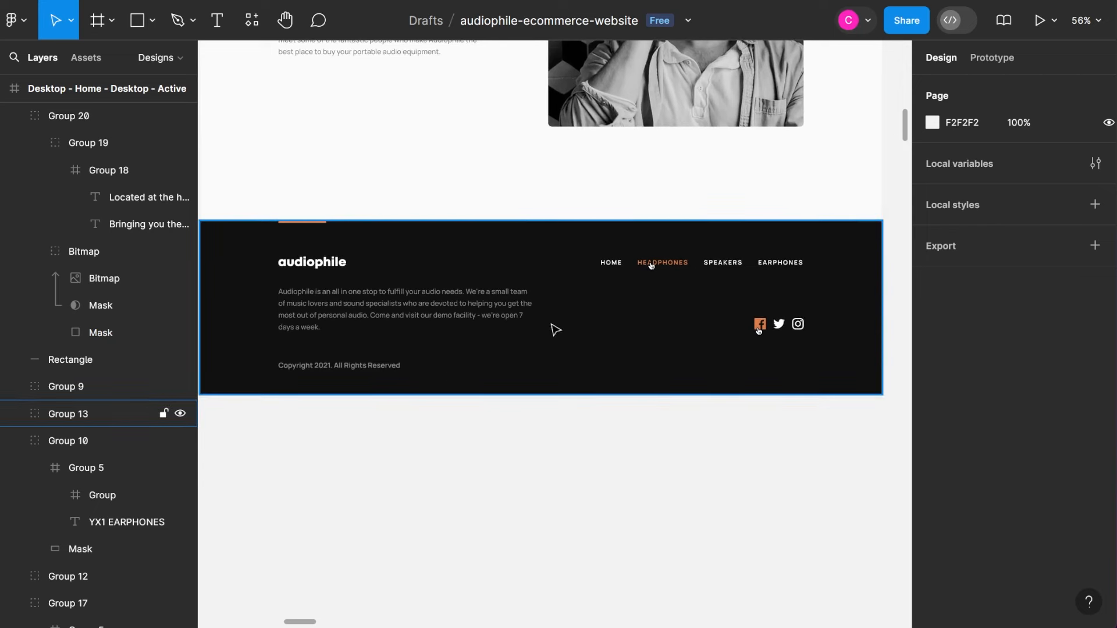
pyautogui.scroll(-2, 465, 349)
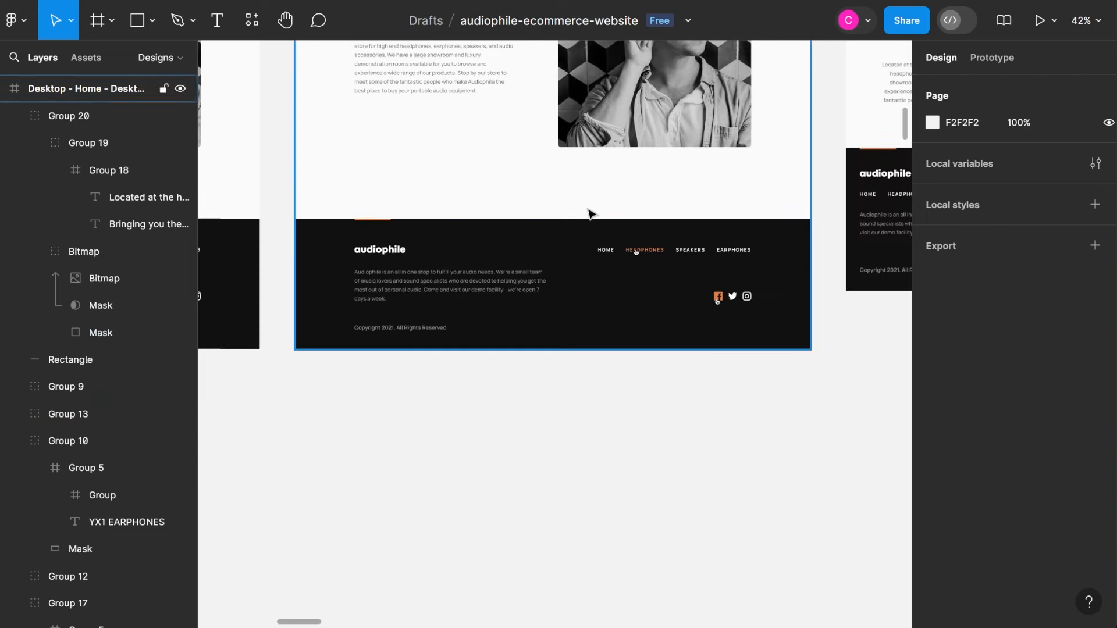
pyautogui.scroll(2, 588, 214)
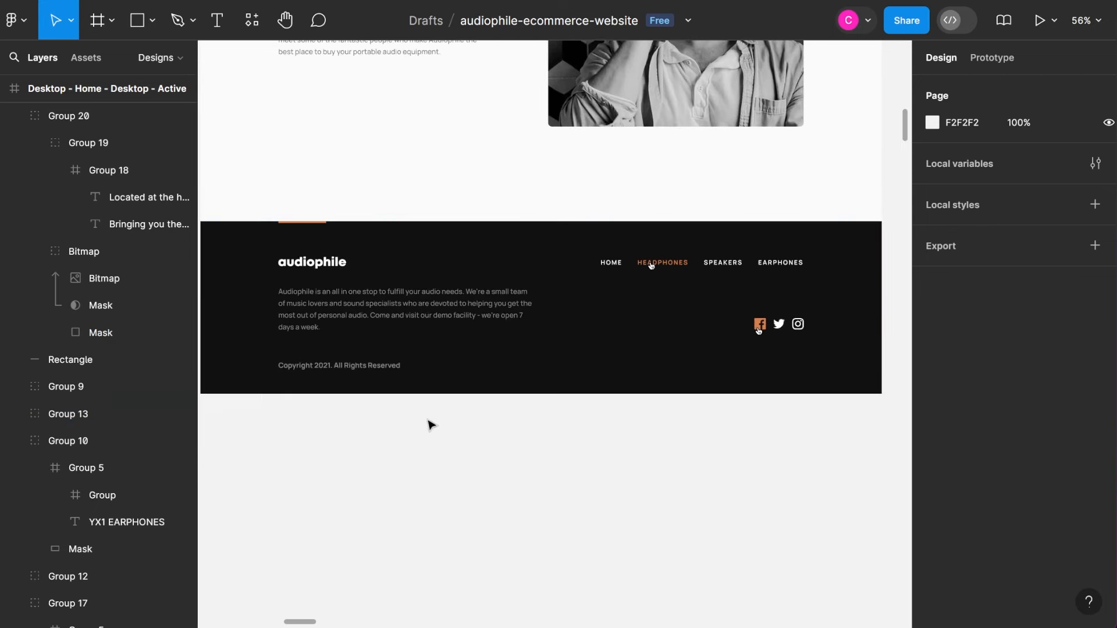
pyautogui.hscroll(5, 615, 392)
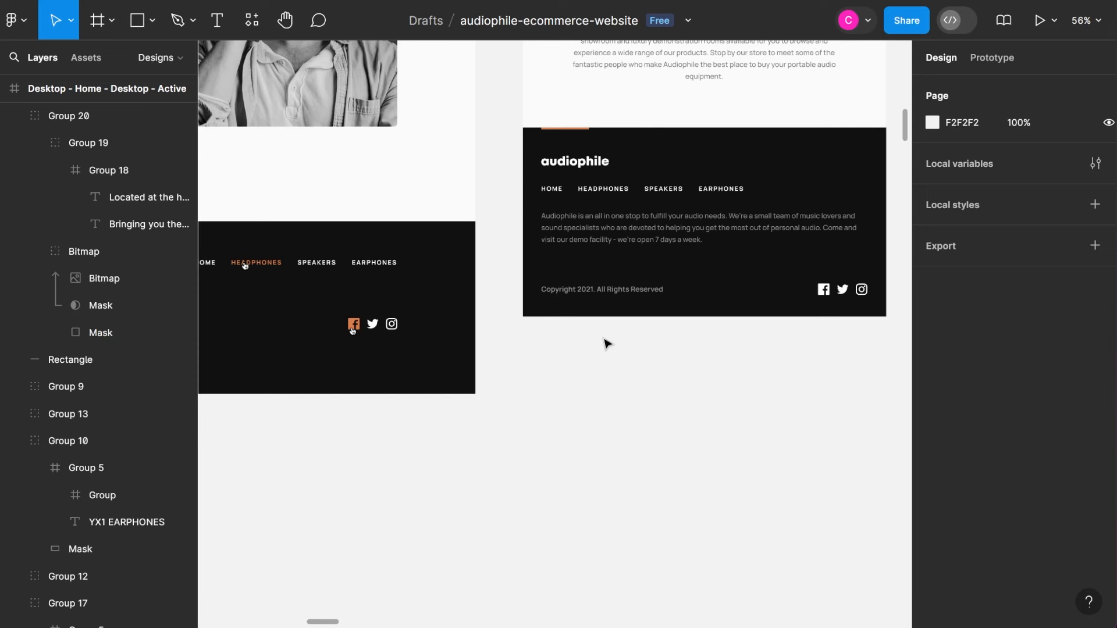
pyautogui.hscroll(3, 614, 232)
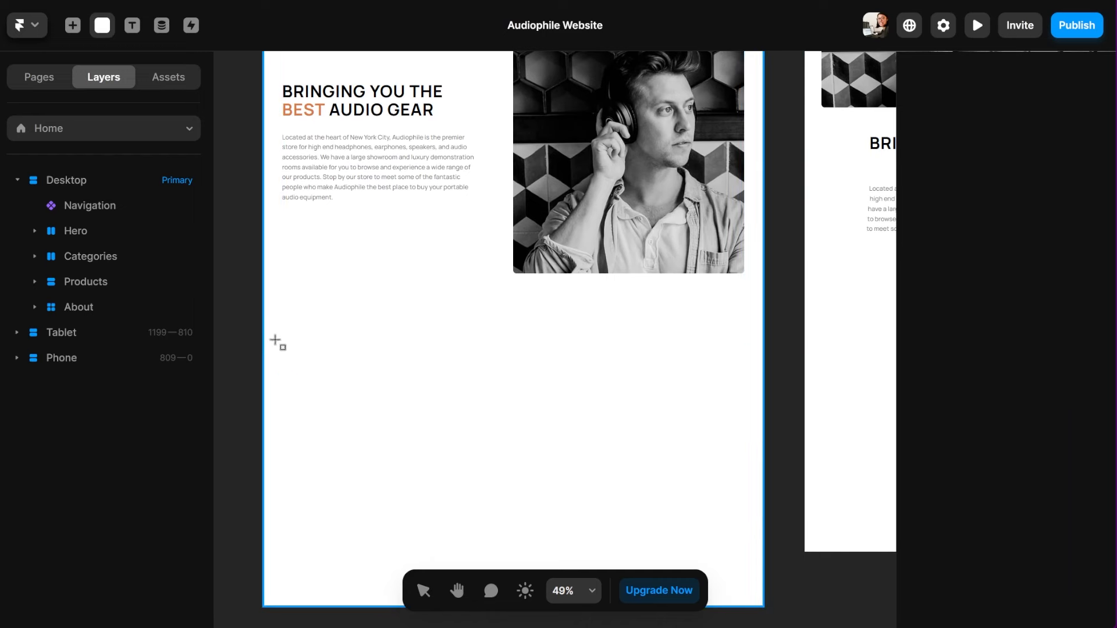
# In Framer, draw a frame about 1171 by 445 below the Desktop page's About section and name it Footer
pyautogui.moveTo(276, 340); pyautogui.dragTo(764, 528)
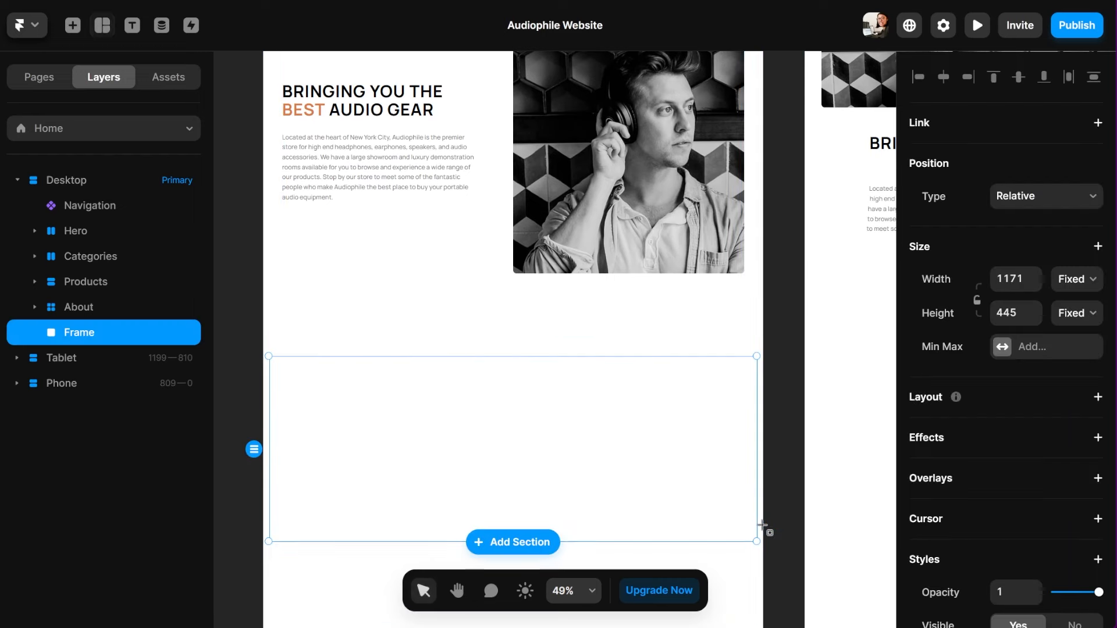
pyautogui.doubleClick(75, 336)
pyautogui.write('Footer')
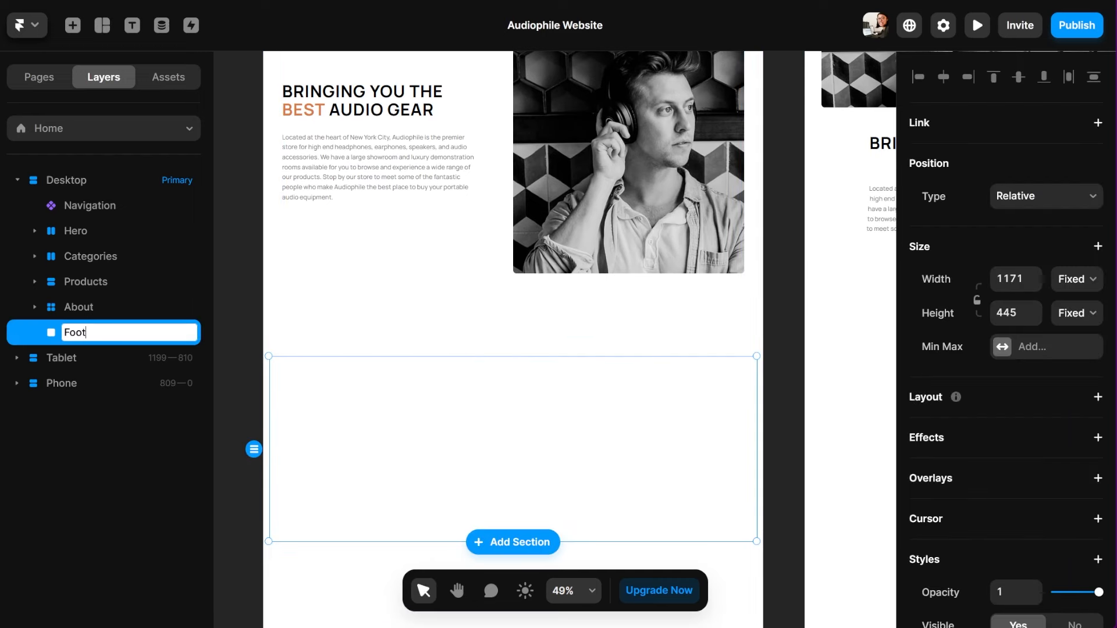
pyautogui.press('Return')
# Fill the Footer frame with color 101010 and save it as a color style named Footer Bg
pyautogui.scroll(-5, 1001, 408)
pyautogui.click(1002, 367)
pyautogui.click(695, 300)
pyautogui.write('101010')
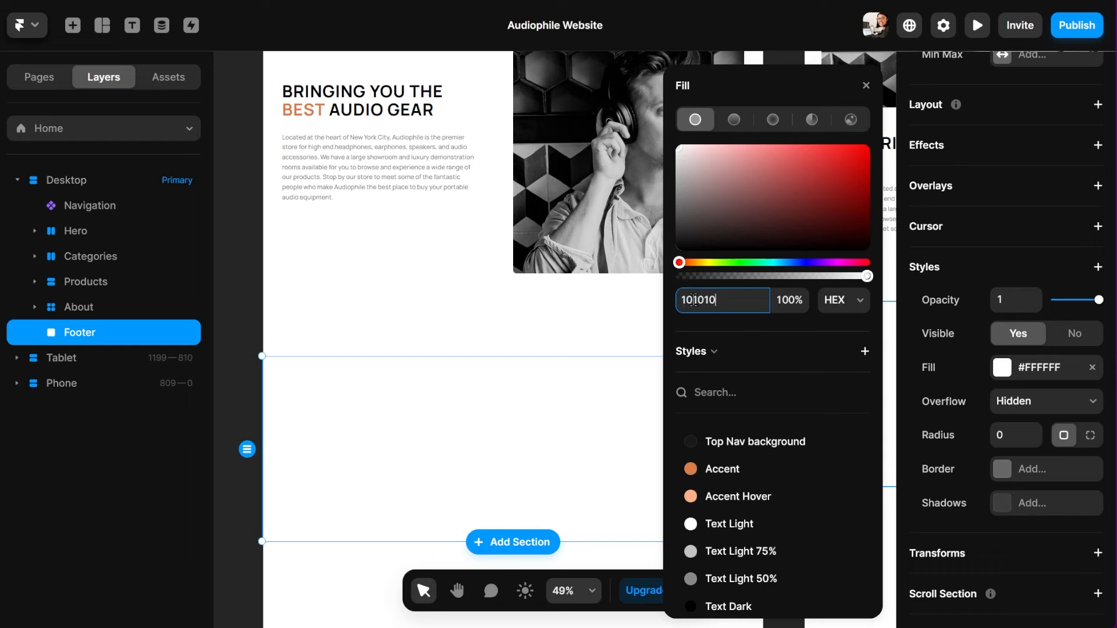
pyautogui.press('Return')
pyautogui.click(865, 351)
pyautogui.write('Footer Bg')
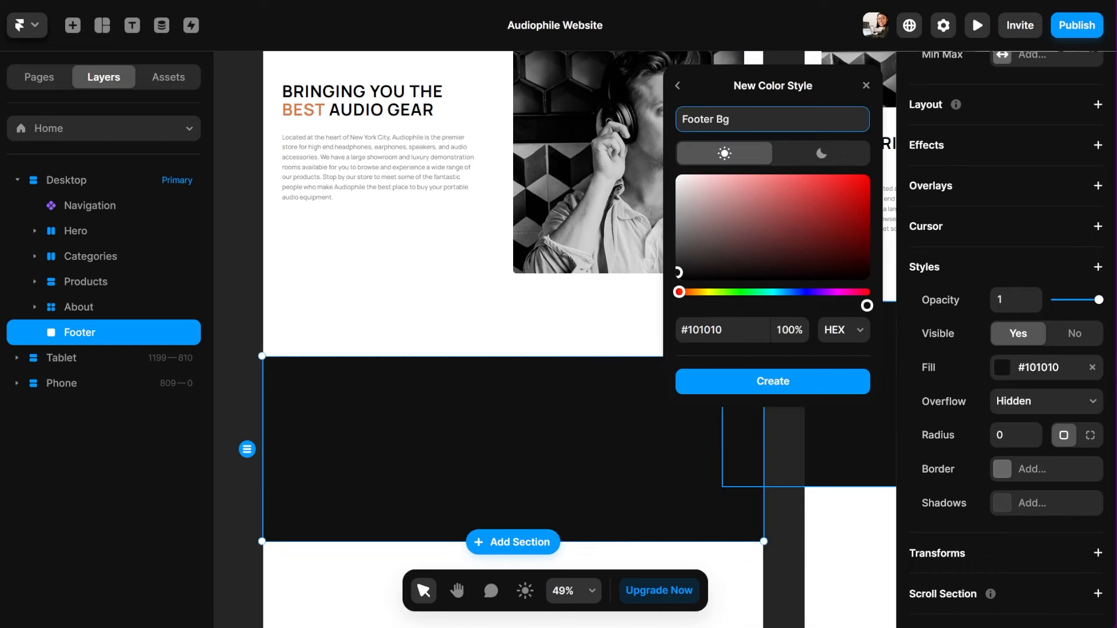
pyautogui.press('Return')
# Set the Footer frame's width sizing to Fill
pyautogui.scroll(3, 1029, 294)
pyautogui.click(1077, 133)
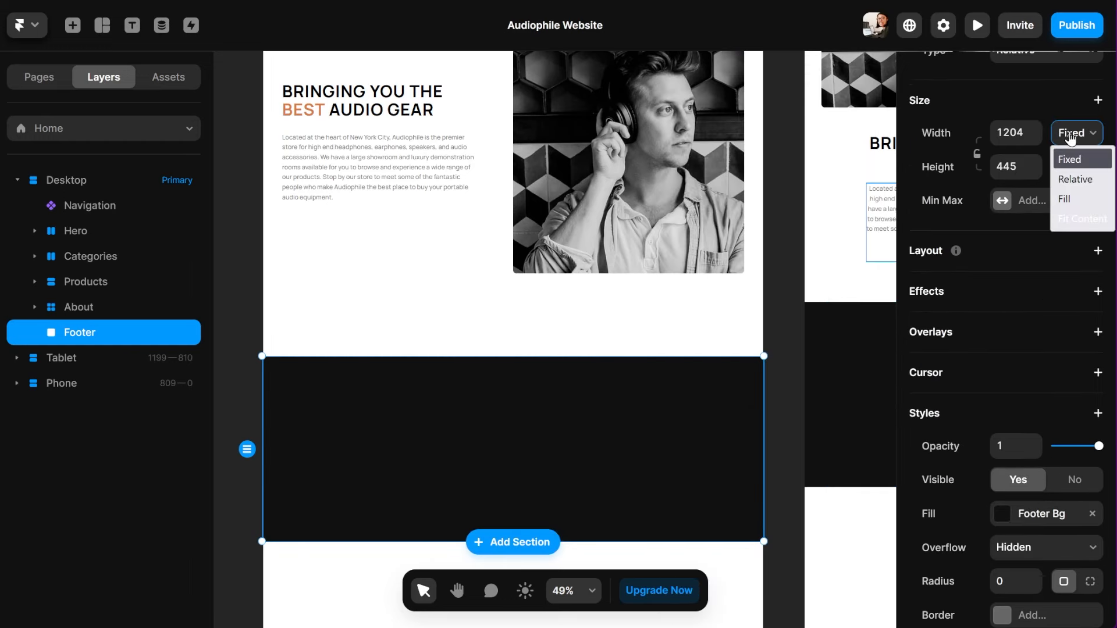
pyautogui.click(1074, 200)
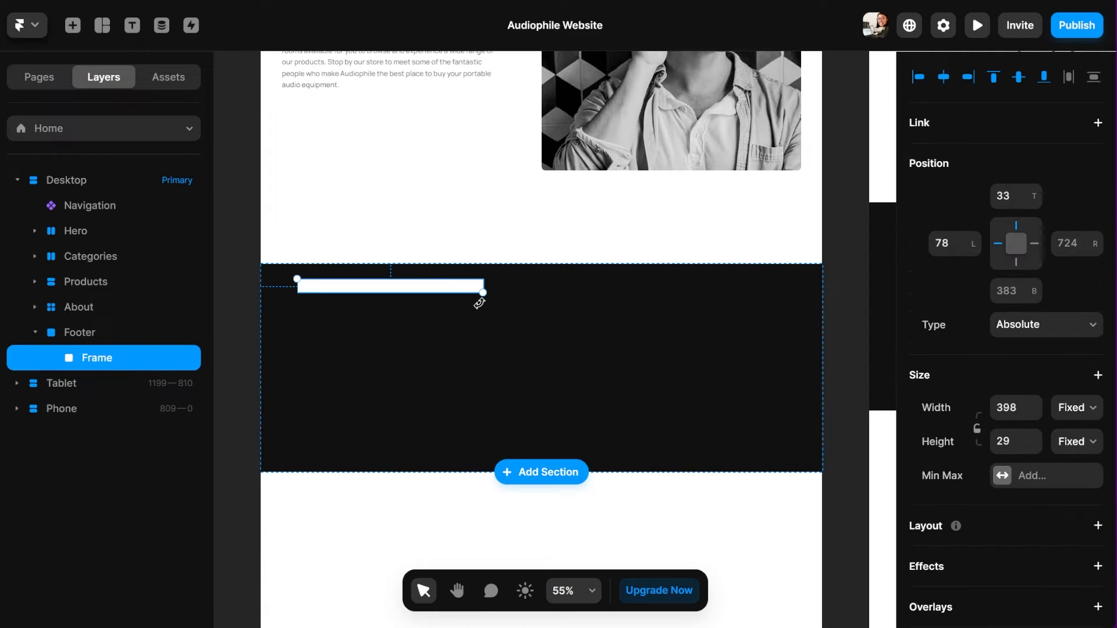
# Rename the narrow white frame inside the Footer as Line
pyautogui.doubleClick(116, 360)
pyautogui.write('Line')
pyautogui.press('Return')
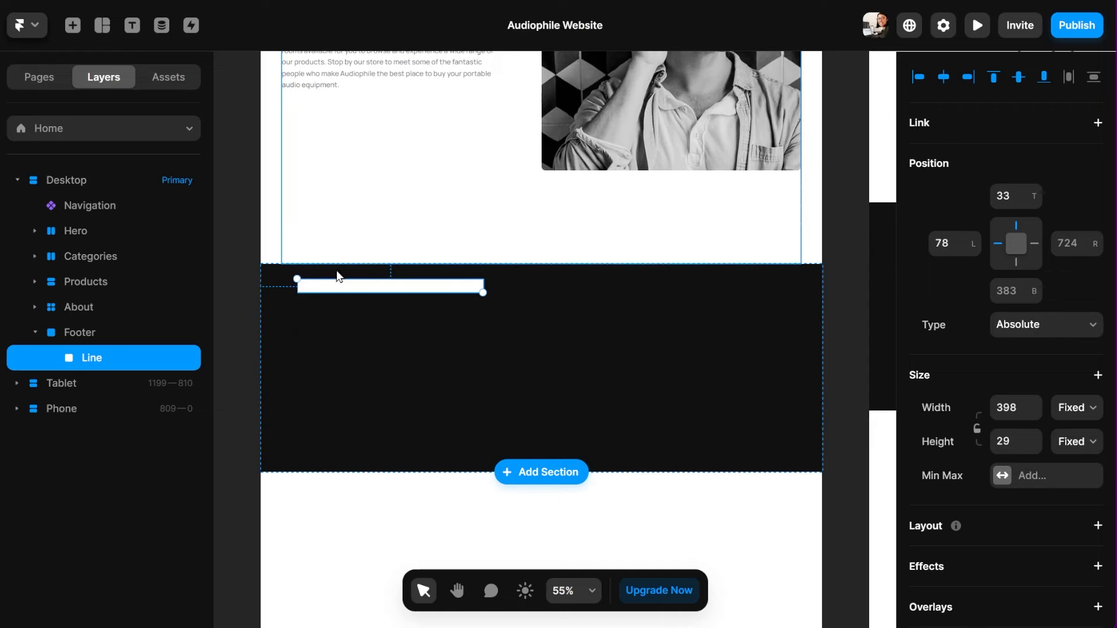
# Draw a frame about 387 by 83 below the line, name it Logo and order it after Line in the layers
pyautogui.click(265, 346)
pyautogui.press('f')
pyautogui.moveTo(297, 312); pyautogui.dragTo(479, 351)
pyautogui.doubleClick(96, 358)
pyautogui.write('Logo')
pyautogui.press('Return')
pyautogui.moveTo(96, 358); pyautogui.dragTo(96, 394)
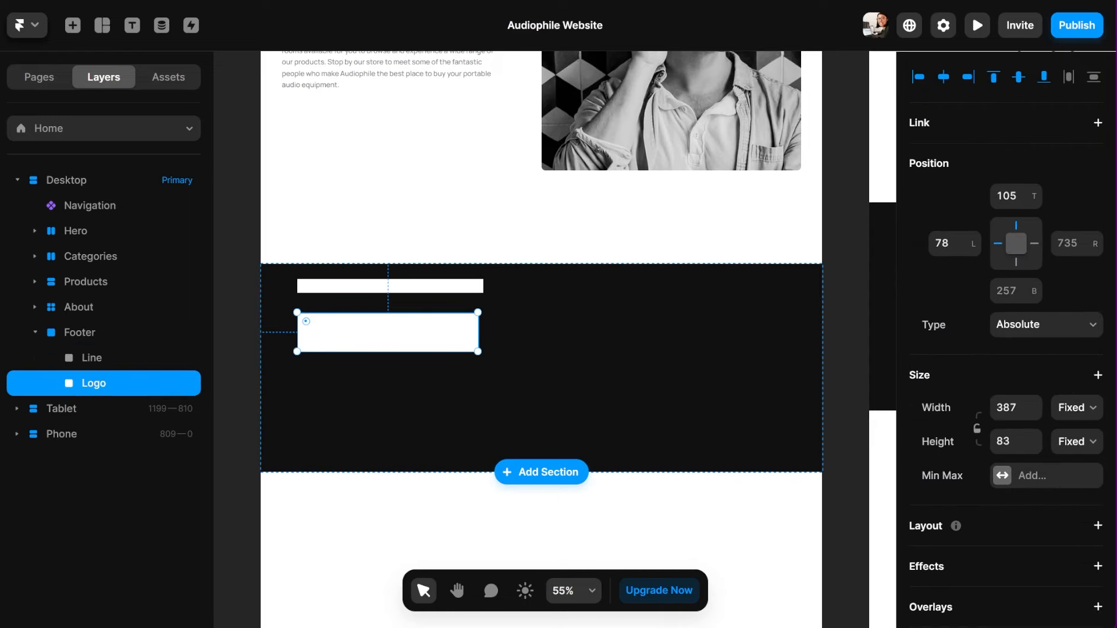
# Draw a frame about 363 by 116 below the Logo frame, name it Links and order it after Logo in the layers
pyautogui.click(105, 0)
pyautogui.click(182, 1)
pyautogui.press('f')
pyautogui.moveTo(297, 368); pyautogui.dragTo(468, 422)
pyautogui.doubleClick(106, 361)
pyautogui.write('Links')
pyautogui.press('Return')
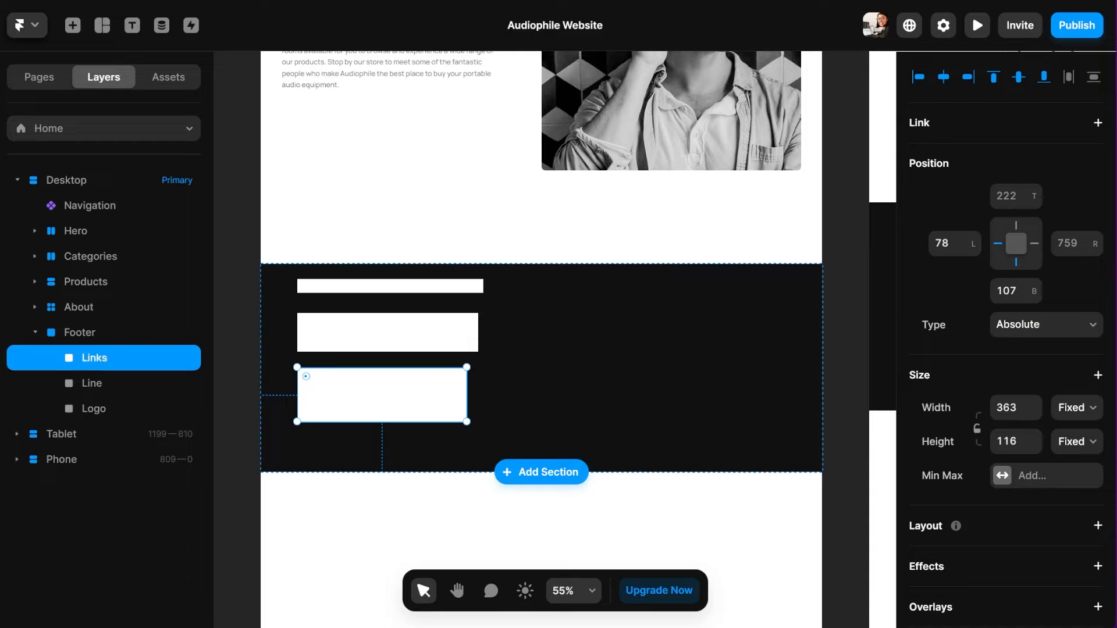
pyautogui.moveTo(102, 359); pyautogui.dragTo(95, 401)
pyautogui.click(95, 384)
# Following the Figma footer, draw a frame about 326 by 43 below Links, name it Paragraph and order it last in the Footer
pyautogui.click(105, 0)
pyautogui.hscroll(5, 571, 291)
pyautogui.hscroll(-5, 571, 287)
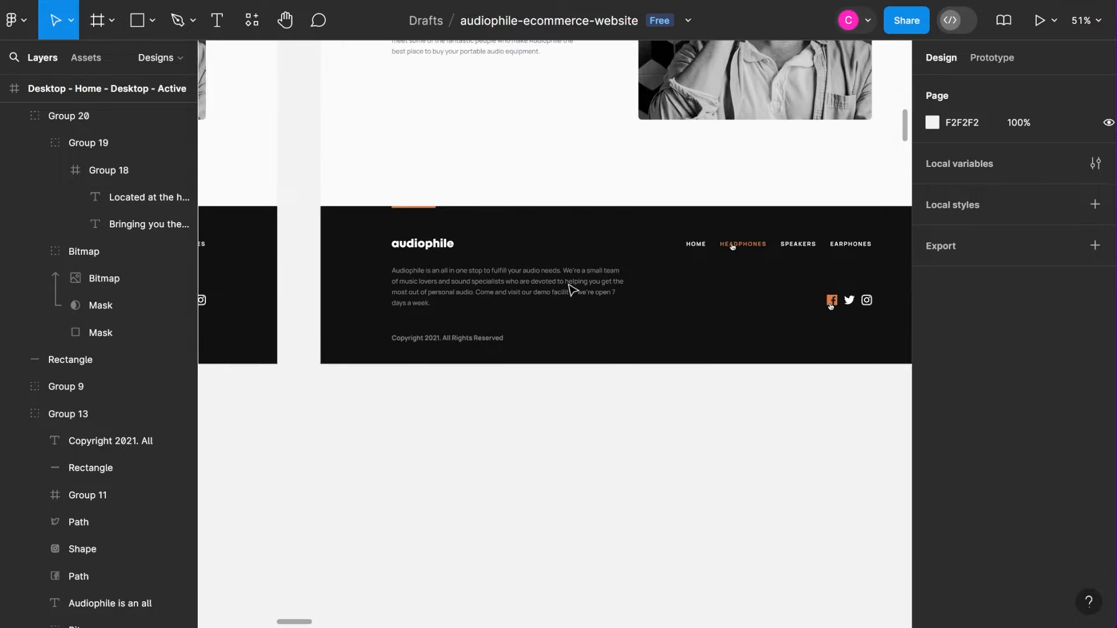
pyautogui.click(182, 1)
pyautogui.click(319, 429)
pyautogui.press('f')
pyautogui.moveTo(309, 435); pyautogui.dragTo(462, 455)
pyautogui.doubleClick(99, 357)
pyautogui.write('Paragraph')
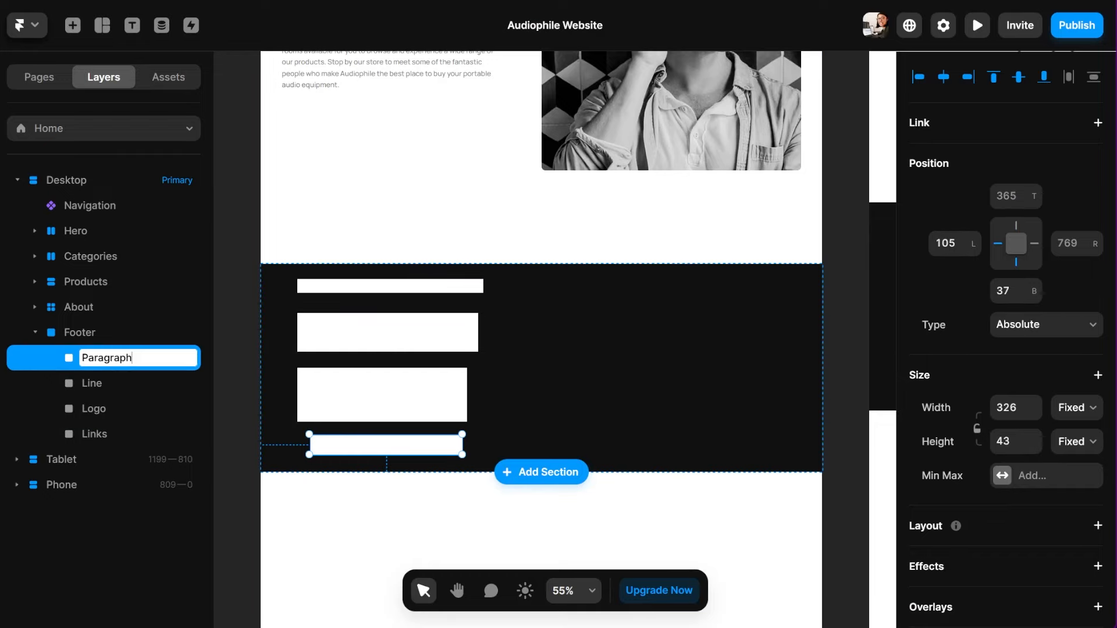
pyautogui.press('Return')
pyautogui.moveTo(96, 358); pyautogui.dragTo(99, 444)
# Add two more frames to the Footer, named Copyright and Social Media, following the Figma layout
pyautogui.click(105, 0)
pyautogui.hscroll(10, 611, 339)
pyautogui.click(181, 0)
pyautogui.write('CopyrightSocial Media')
# Fill the Footer's Logo frame with the image logo.svg and set the image type to Fit
pyautogui.click(94, 383)
pyautogui.click(1033, 349)
pyautogui.click(850, 123)
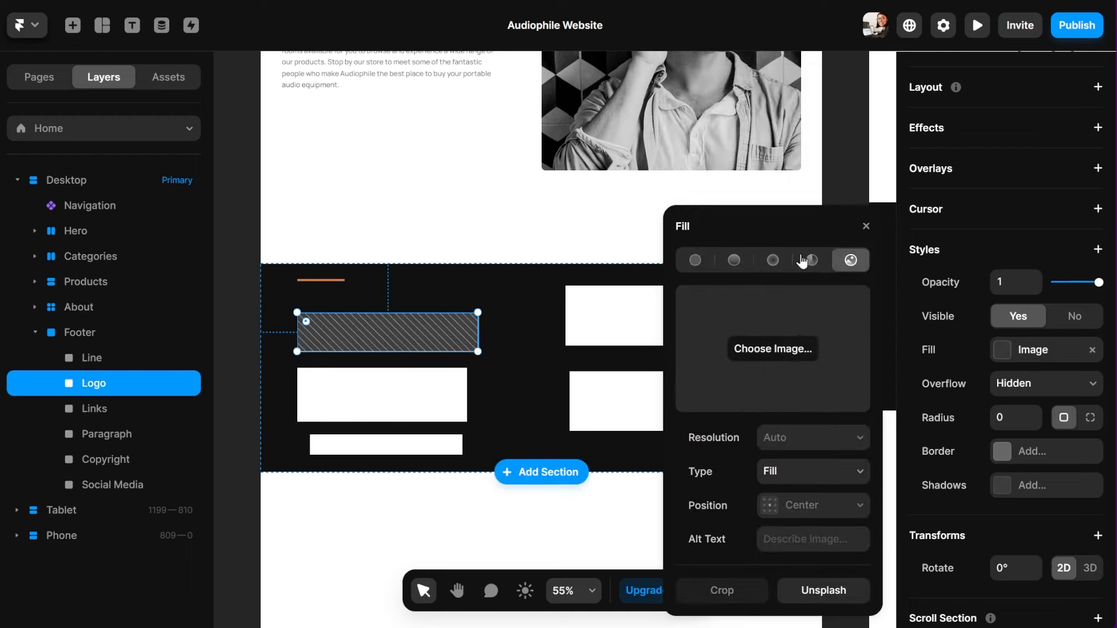
pyautogui.click(786, 351)
pyautogui.click(422, 2)
pyautogui.doubleClick(253, 67)
pyautogui.click(791, 151)
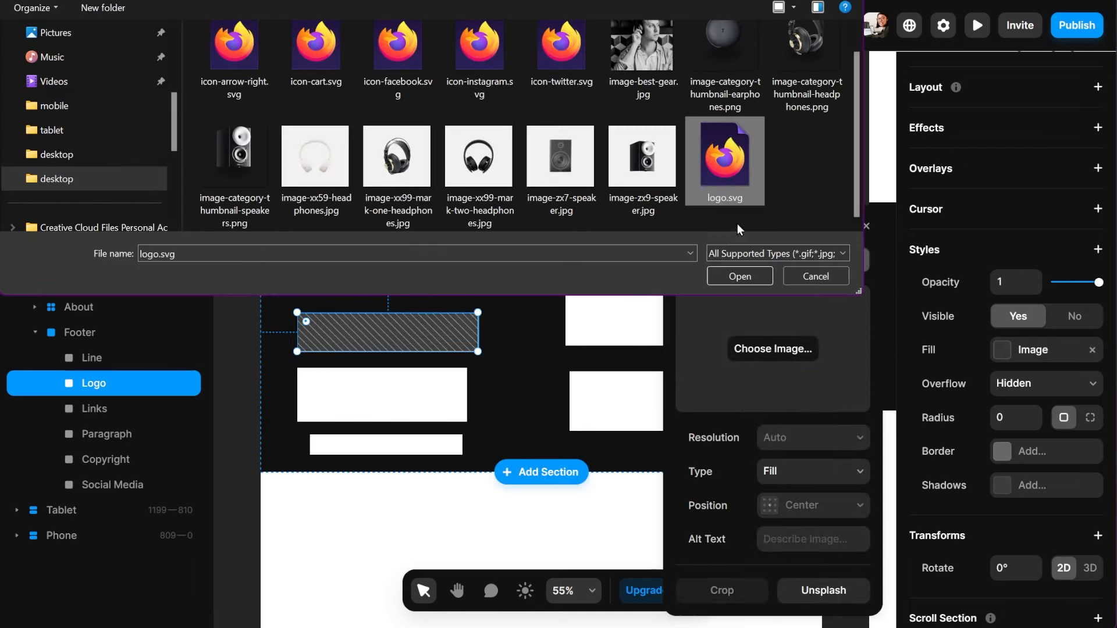
pyautogui.click(741, 268)
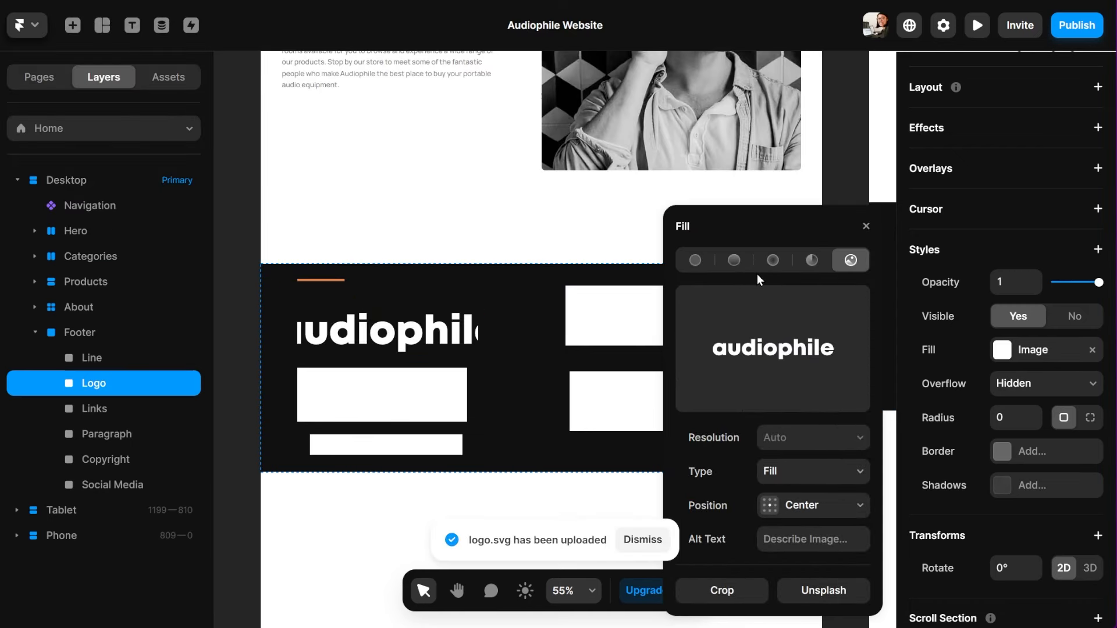
pyautogui.click(862, 475)
pyautogui.click(815, 517)
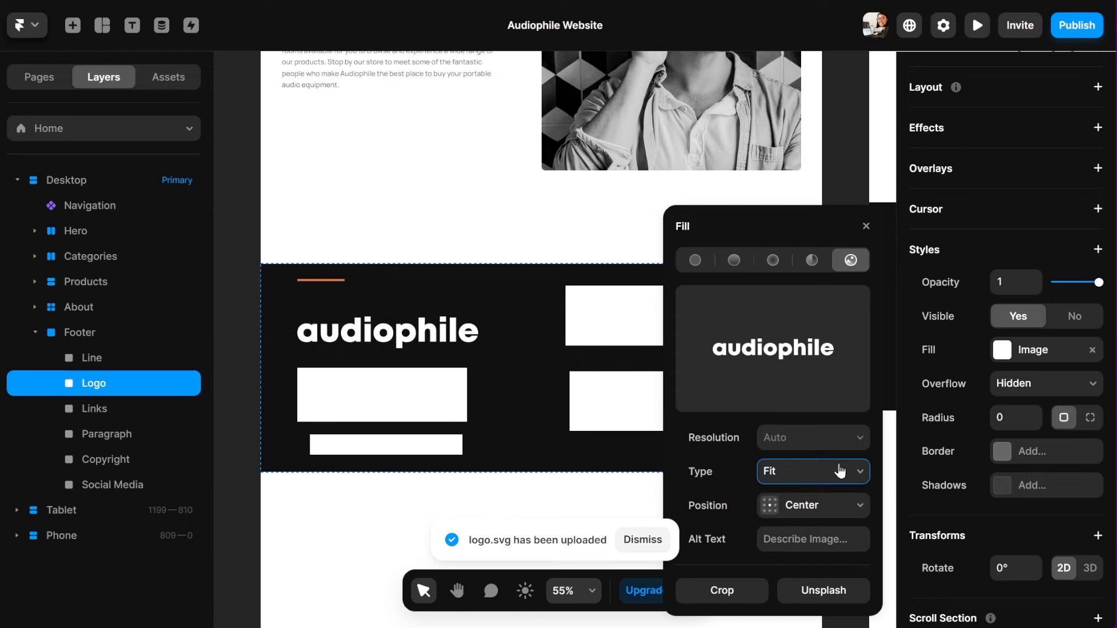
pyautogui.click(866, 227)
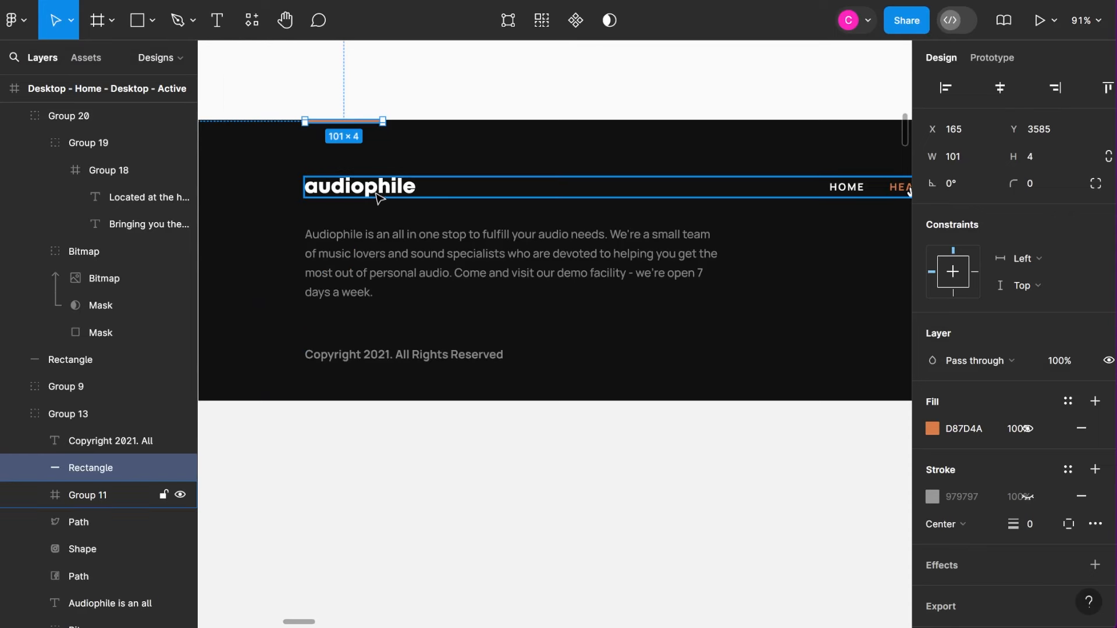
# Look up the logo's size in the Figma footer and resize the Logo frame to 143 by 25
pyautogui.click(356, 182)
pyautogui.doubleClick(356, 182)
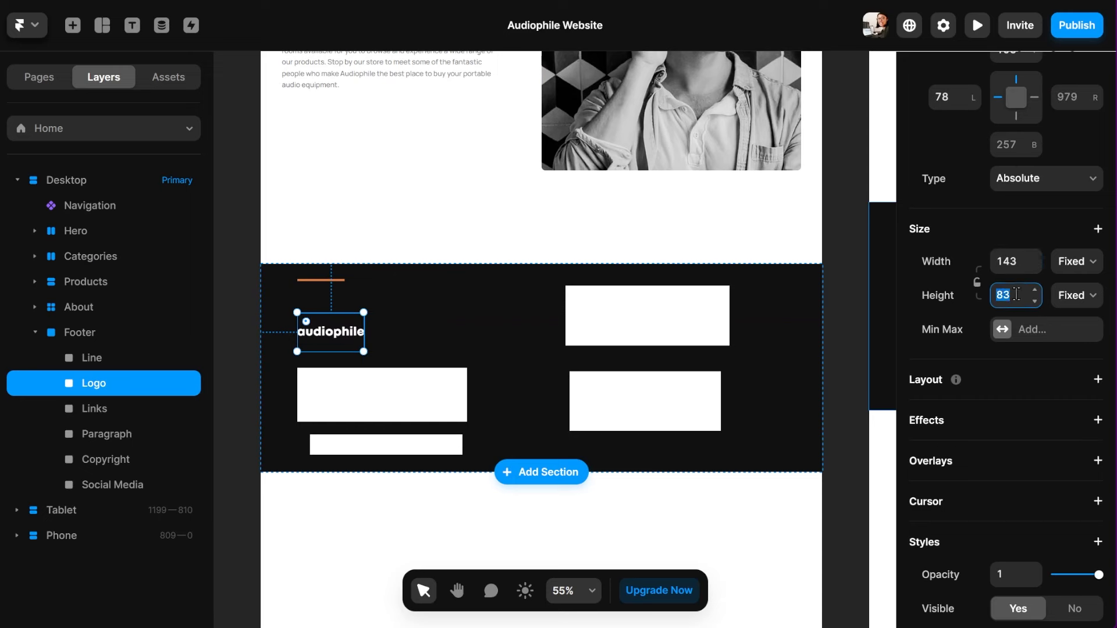
pyautogui.write('25')
pyautogui.press('Return')
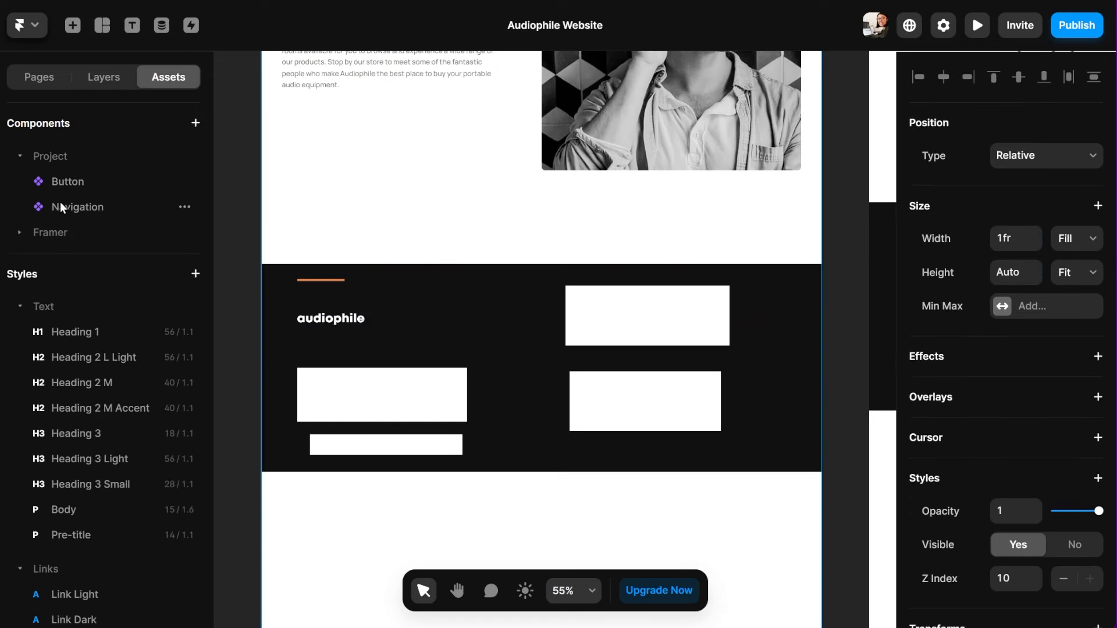
# Open the Navigation component and examine the desktop variant's Home link and its Links stack
pyautogui.click(61, 203)
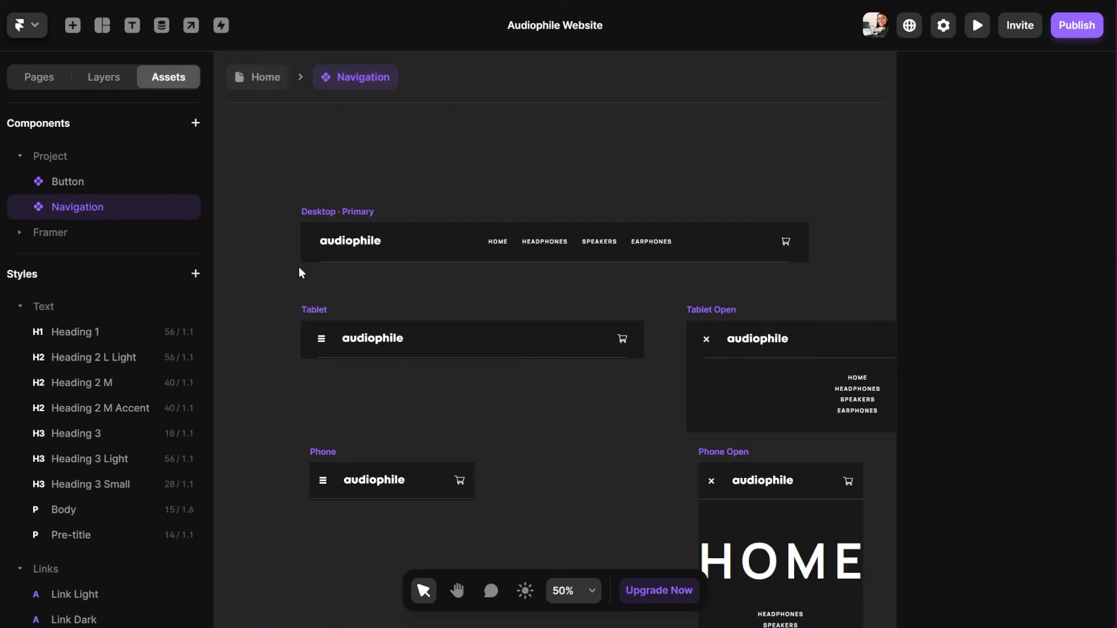
pyautogui.click(498, 243)
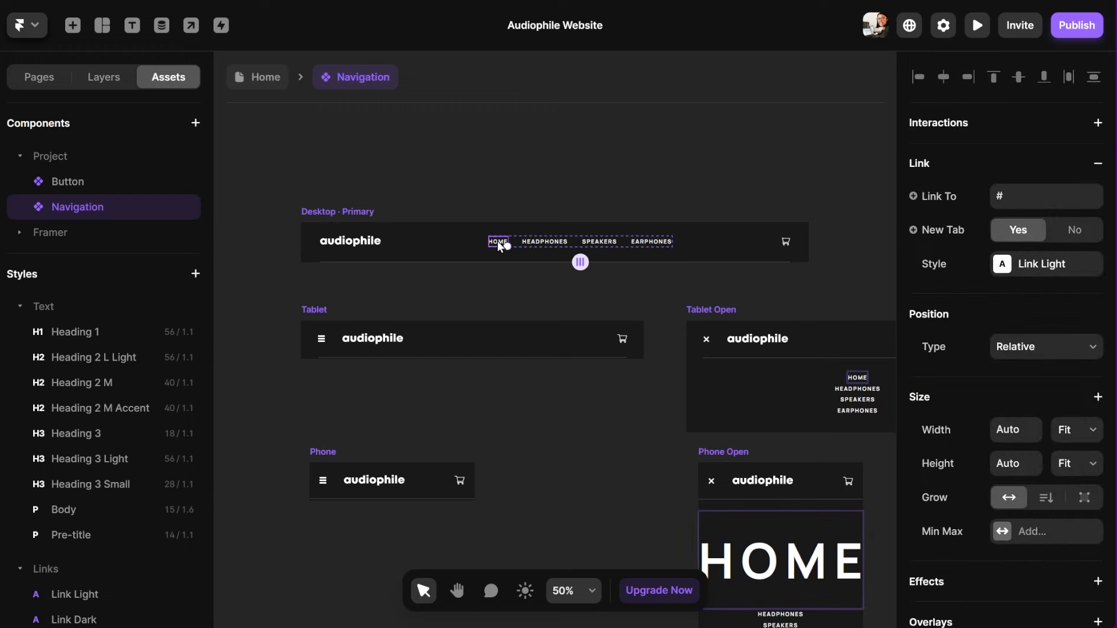
pyautogui.click(103, 75)
pyautogui.click(99, 204)
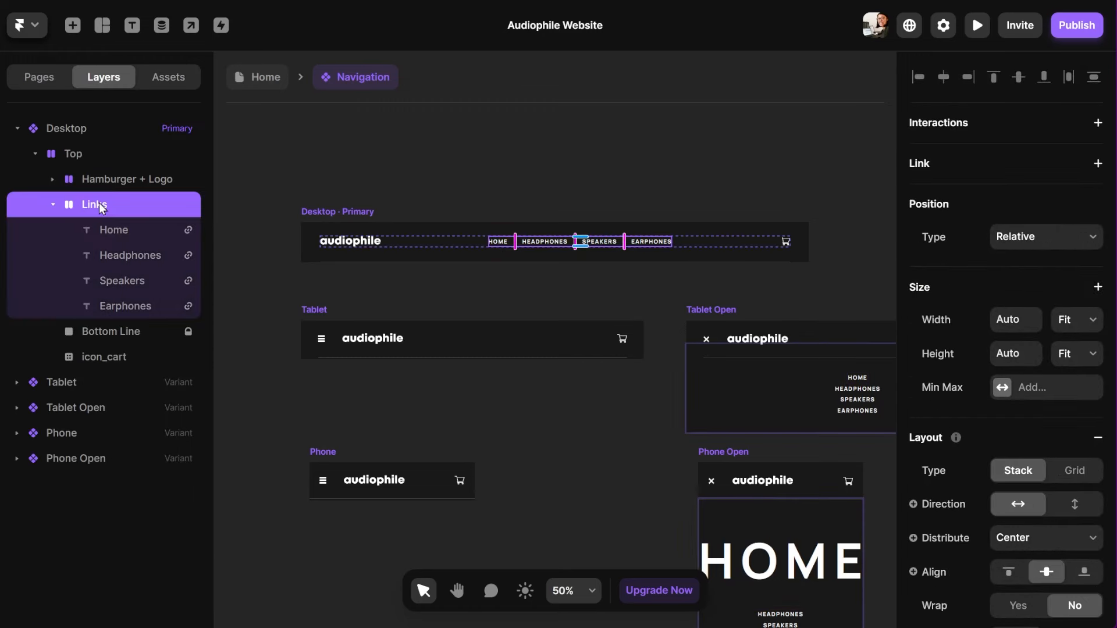
pyautogui.rightClick(99, 204)
pyautogui.moveTo(134, 312)
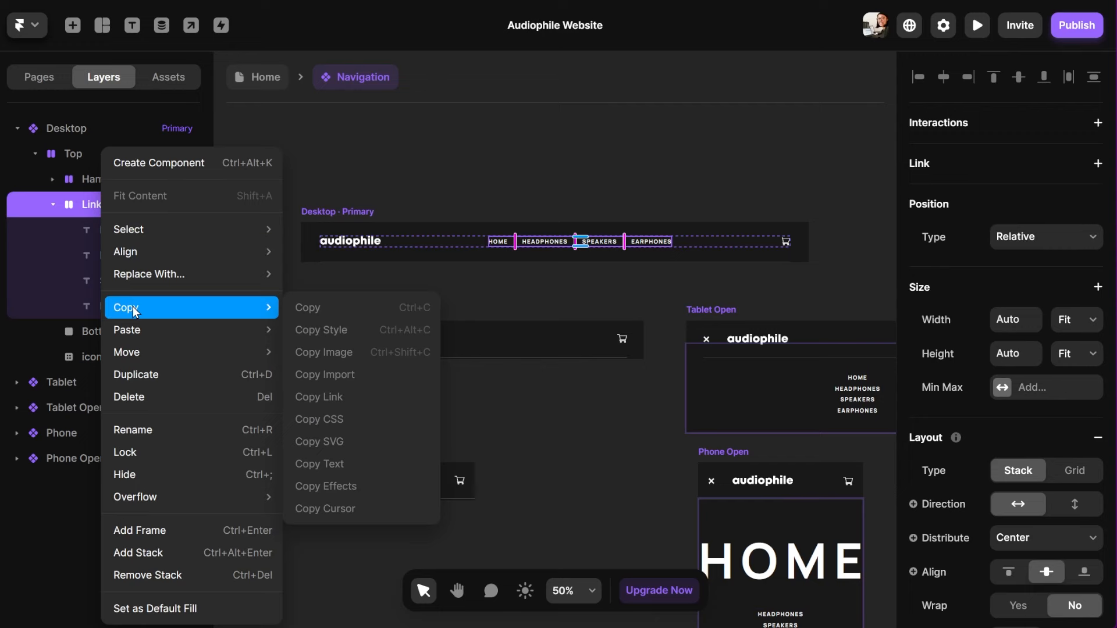
# On the Home page, draw a text box about 106 by 28 inside the Footer's Links frame reading "Home"
pyautogui.moveTo(322, 379); pyautogui.dragTo(389, 399)
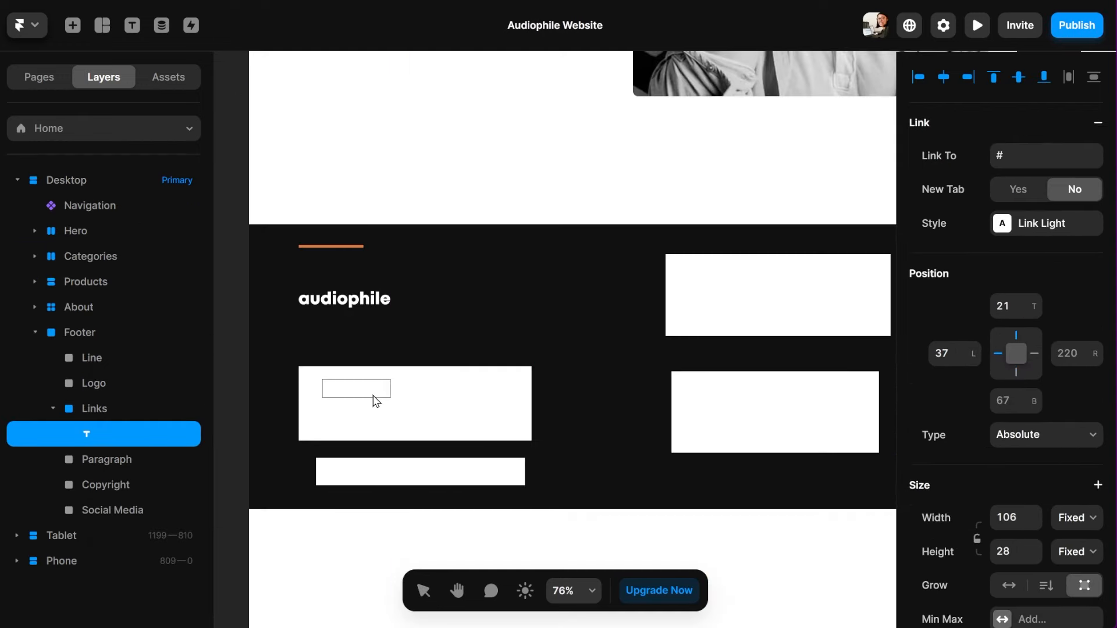
pyautogui.write('Home')
pyautogui.press('Escape')
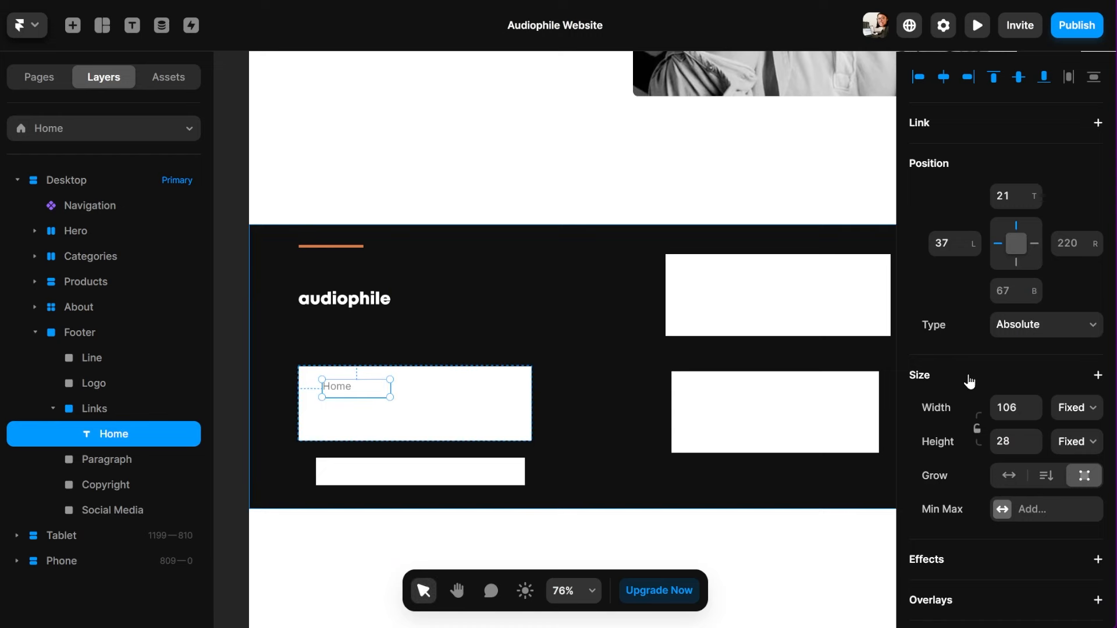
# Add a link to the Home text with # as its target
pyautogui.scroll(-8, 978, 320)
pyautogui.scroll(8, 987, 259)
pyautogui.click(1013, 126)
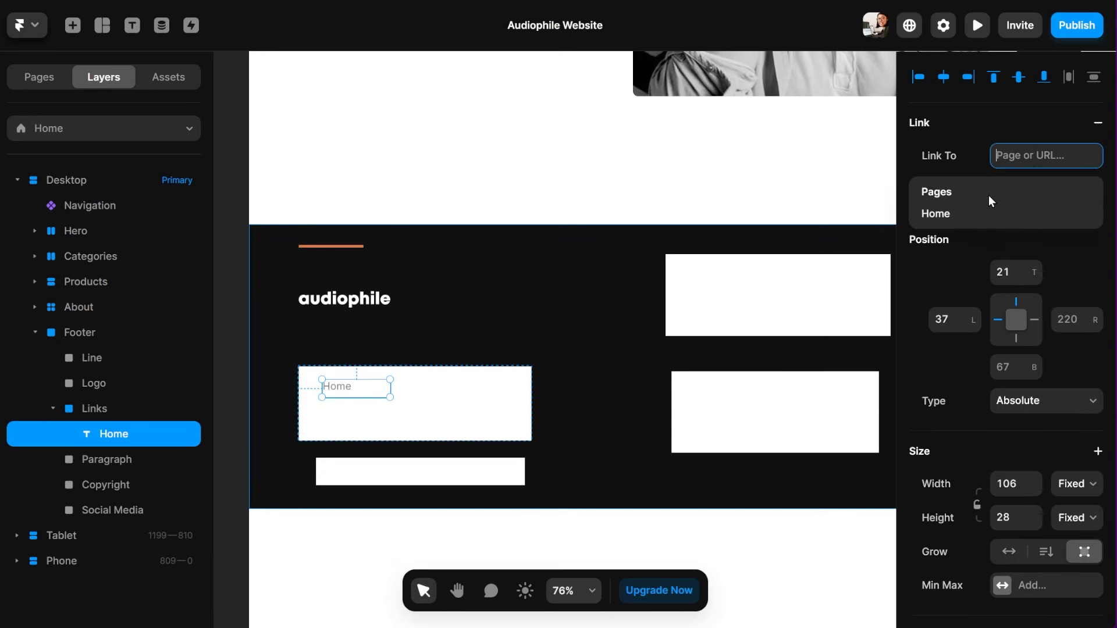
pyautogui.write('#')
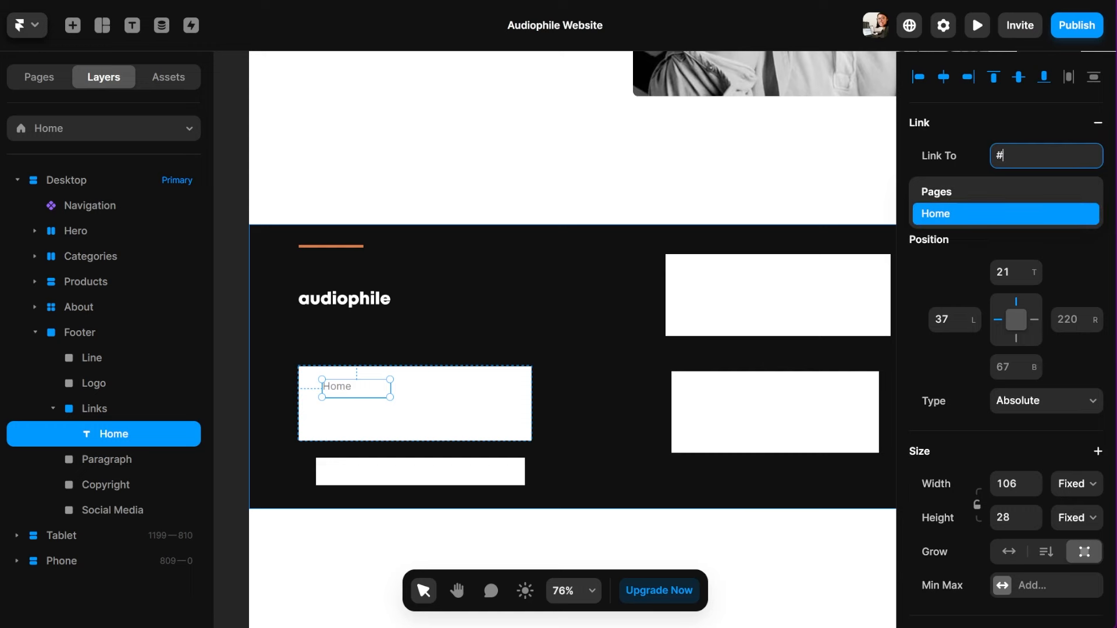
pyautogui.press('Return')
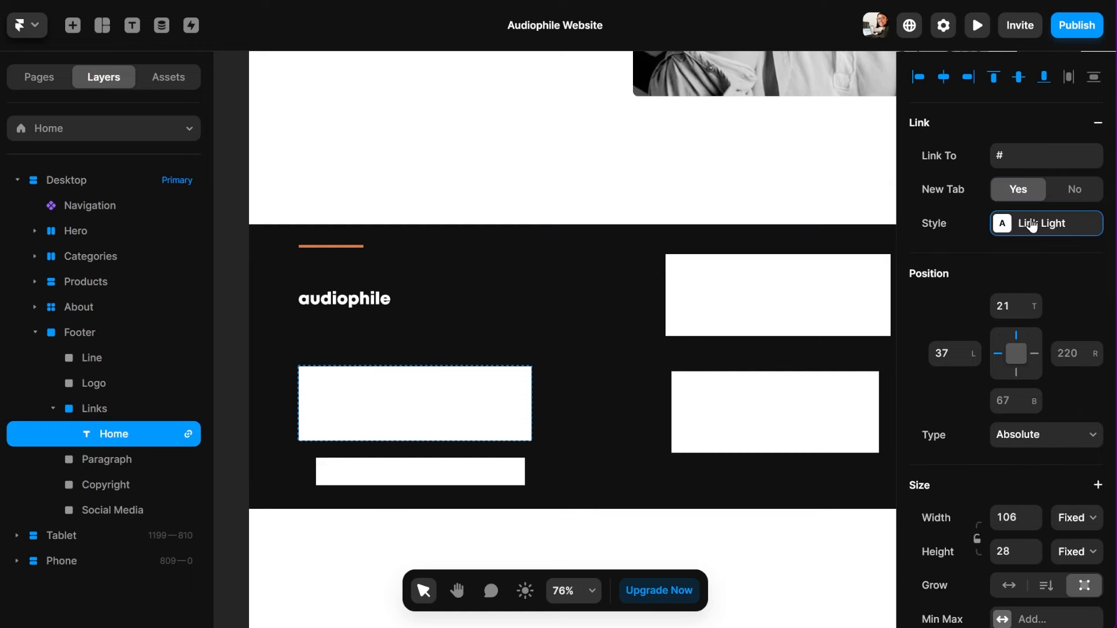
# Remove the white fill from the footer's Links frame and set the Home text's letter spacing to 2 pixels
pyautogui.press('Escape')
pyautogui.click(1092, 349)
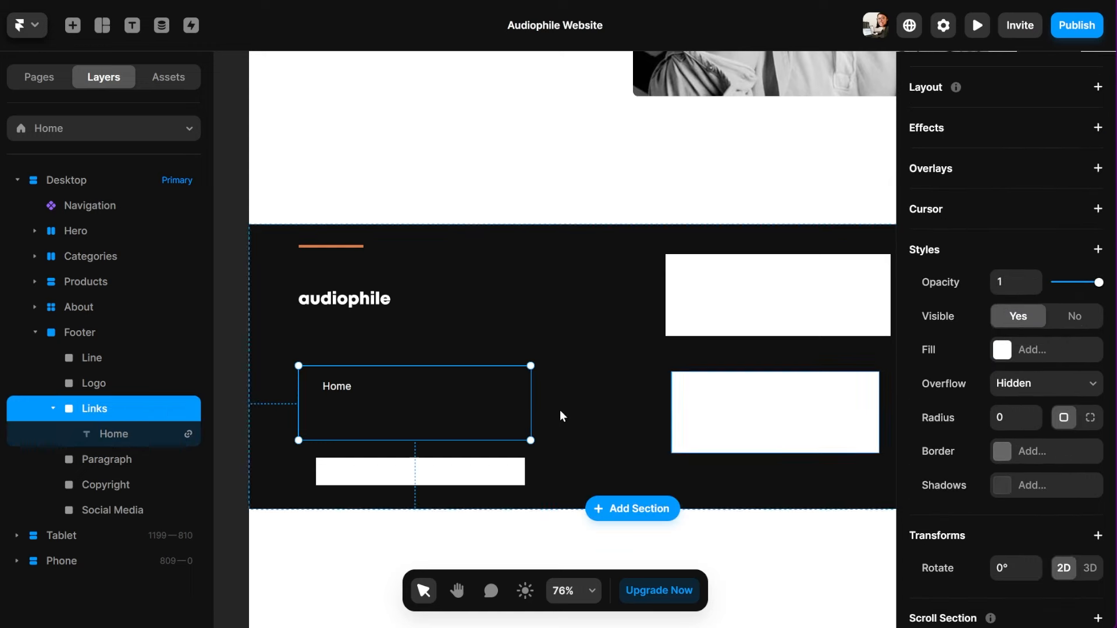
pyautogui.click(110, 431)
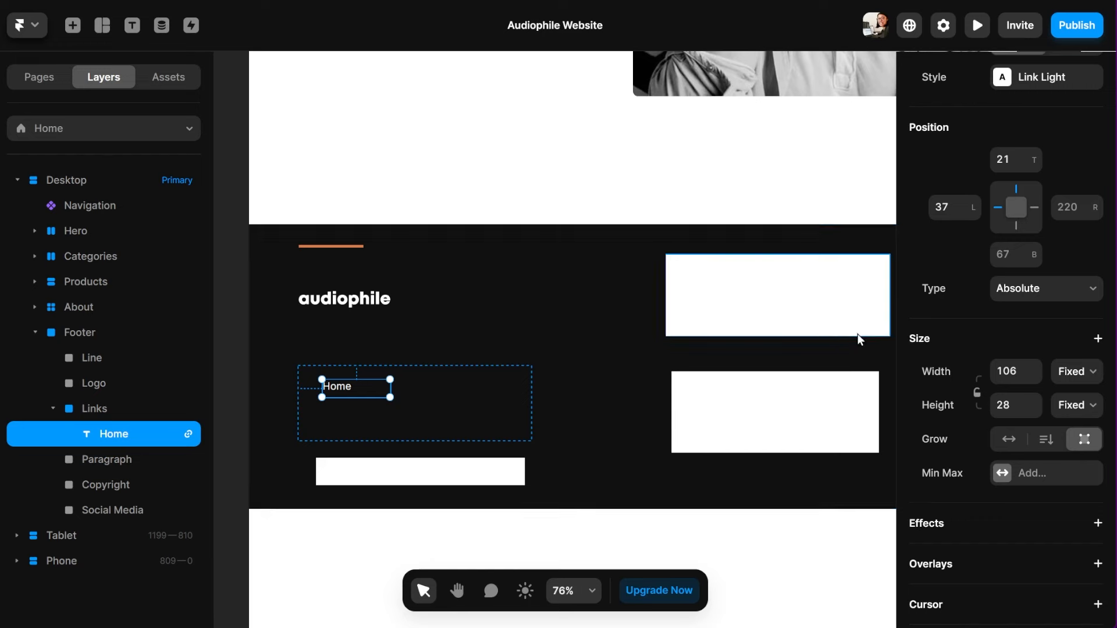
pyautogui.scroll(3, 938, 350)
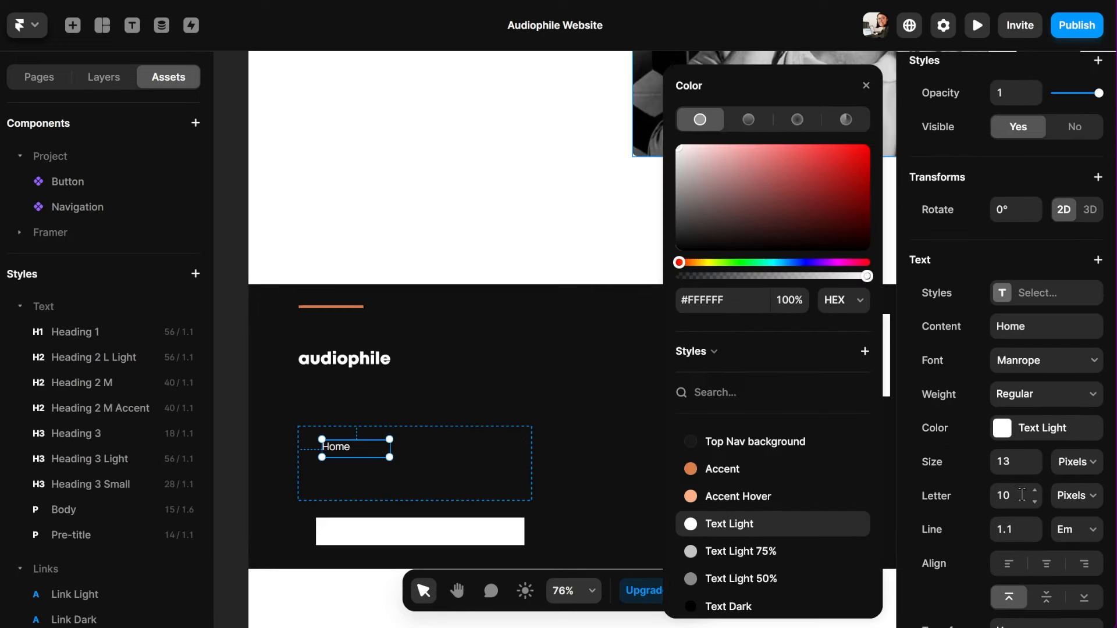
pyautogui.click(1013, 495)
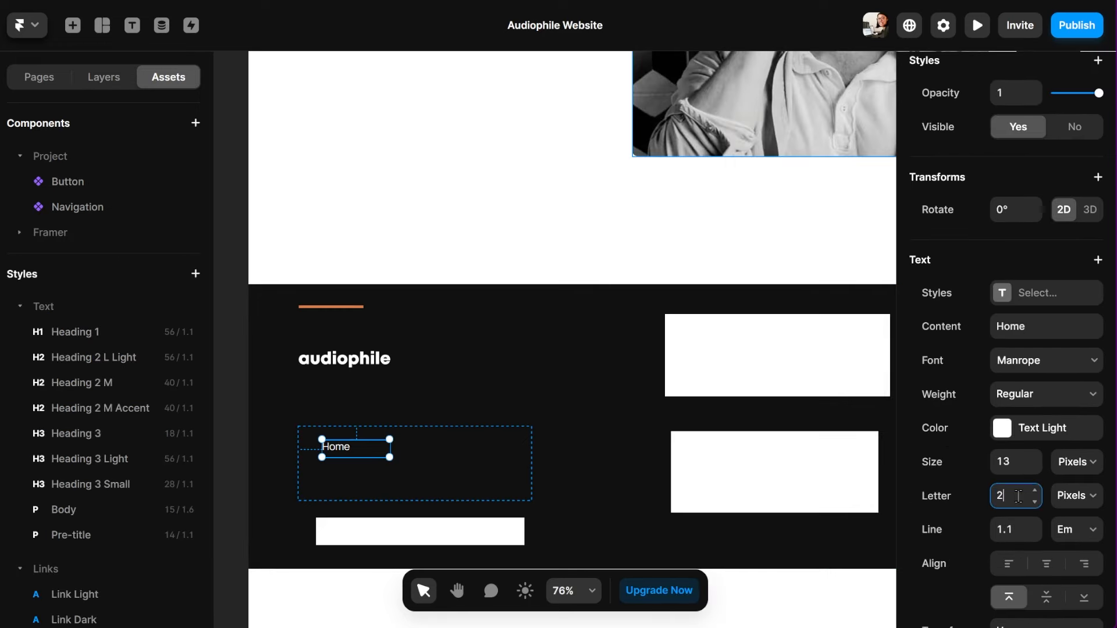
pyautogui.write('2')
pyautogui.click(1018, 524)
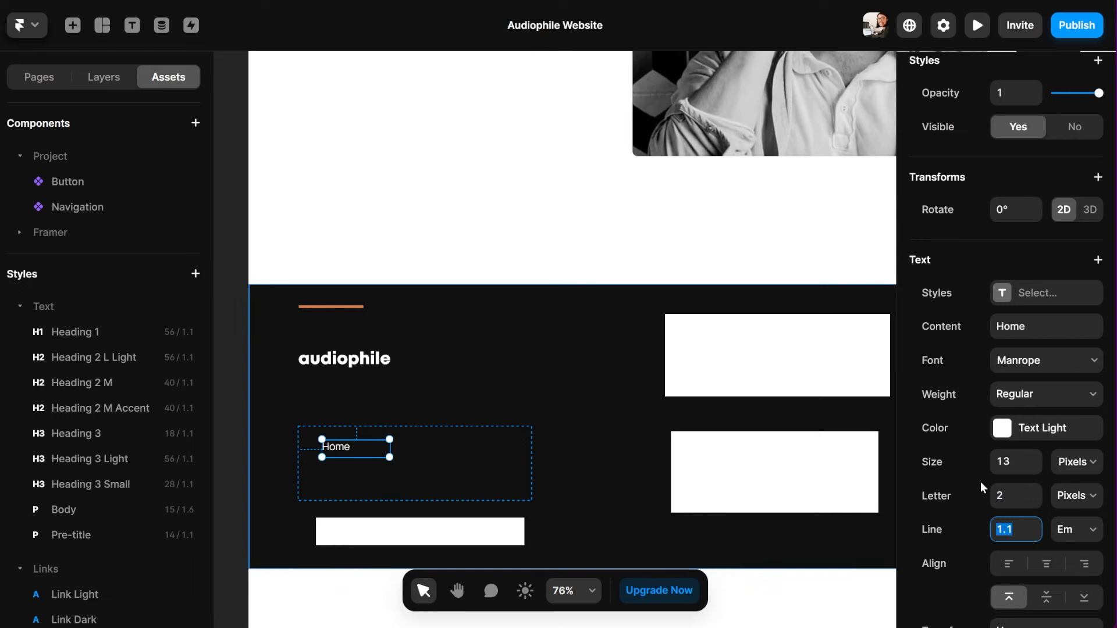
# Left-align the Home text and set its text transform to Uppercase
pyautogui.scroll(-2, 1000, 493)
pyautogui.scroll(-2, 999, 493)
pyautogui.click(1013, 495)
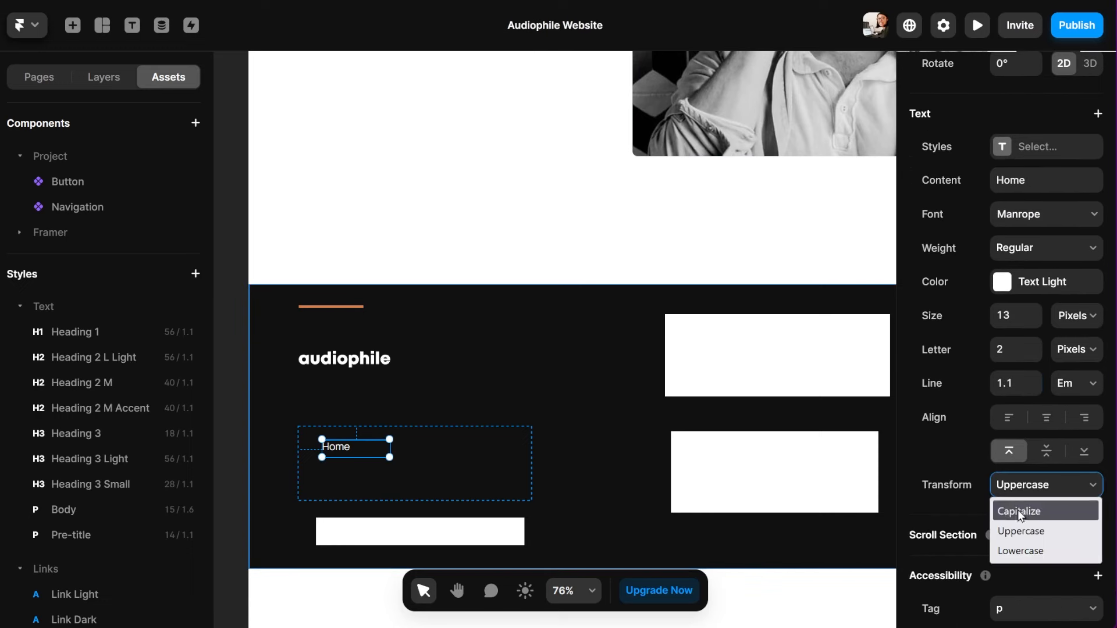
pyautogui.click(1017, 509)
pyautogui.click(1018, 497)
pyautogui.click(1028, 533)
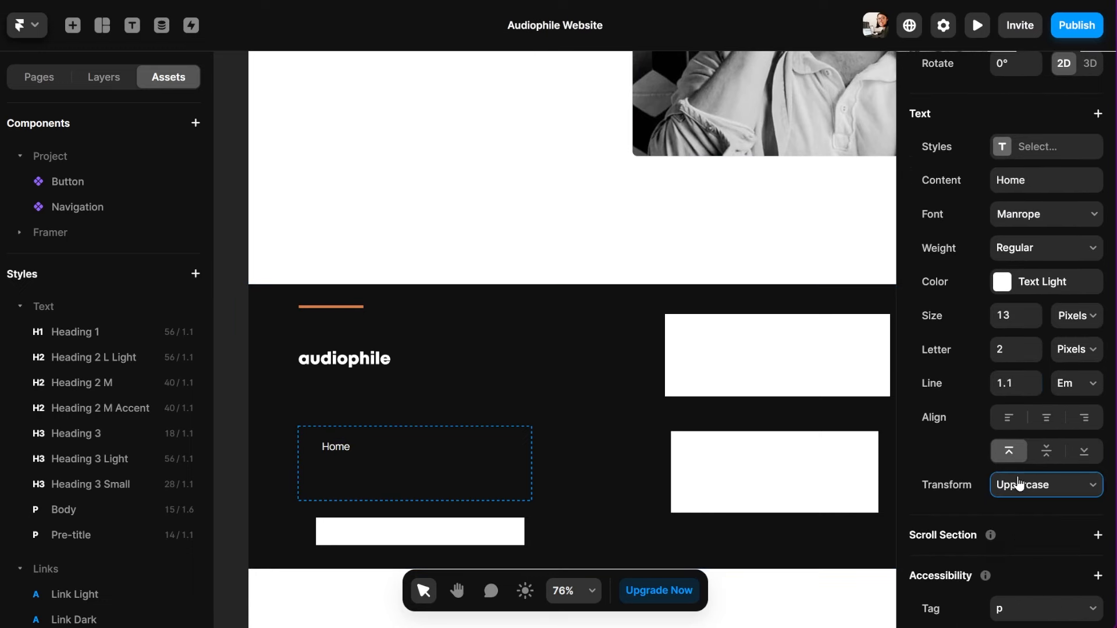
pyautogui.click(1045, 425)
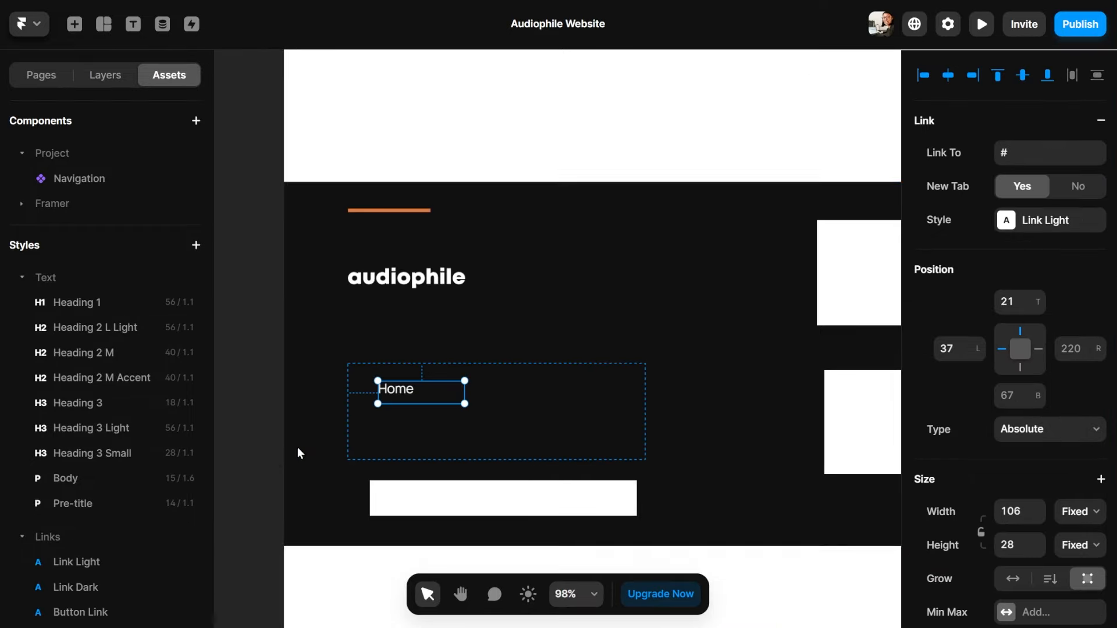
pyautogui.click(438, 424)
pyautogui.click(396, 402)
pyautogui.click(1027, 434)
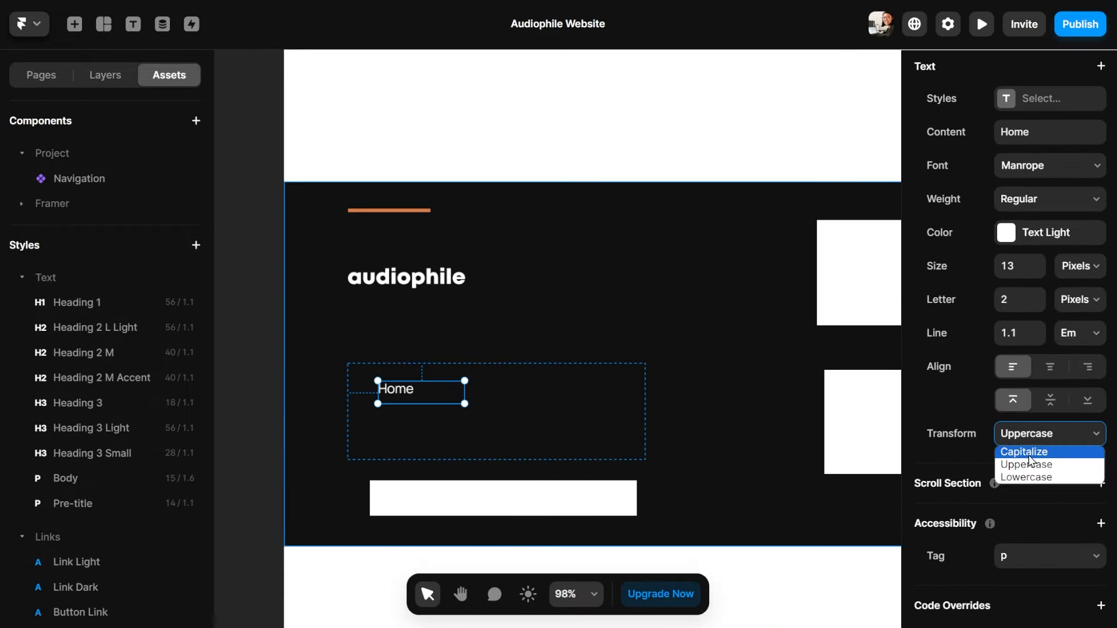
pyautogui.click(1026, 451)
pyautogui.click(1029, 437)
pyautogui.click(1030, 465)
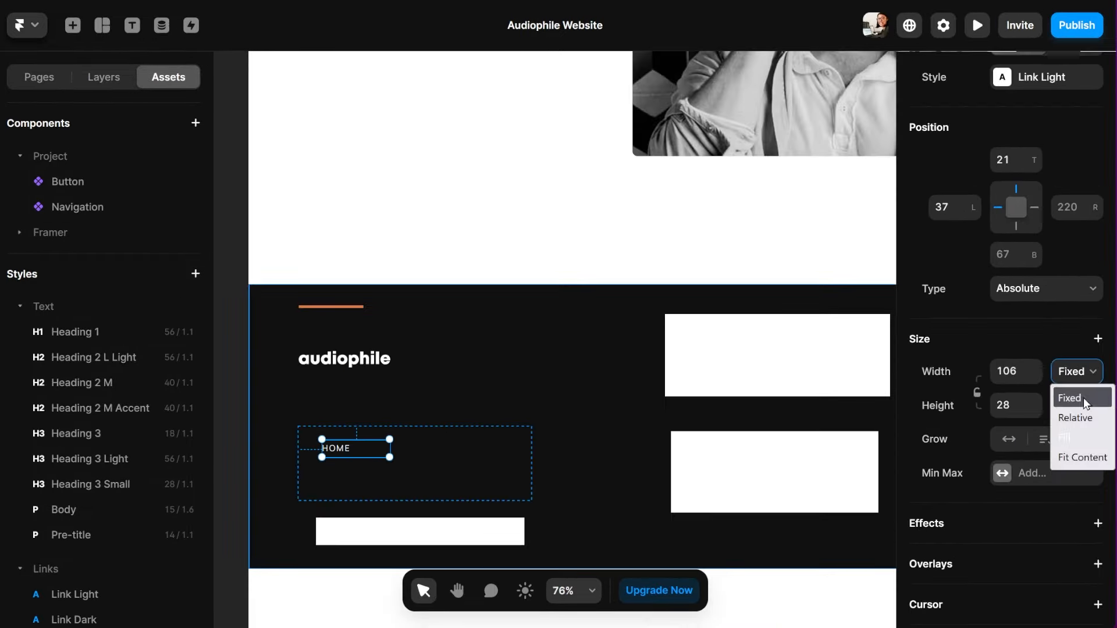
# Set the Home text's width and height to Fit Content and duplicate it three times
pyautogui.click(1064, 457)
pyautogui.click(1071, 407)
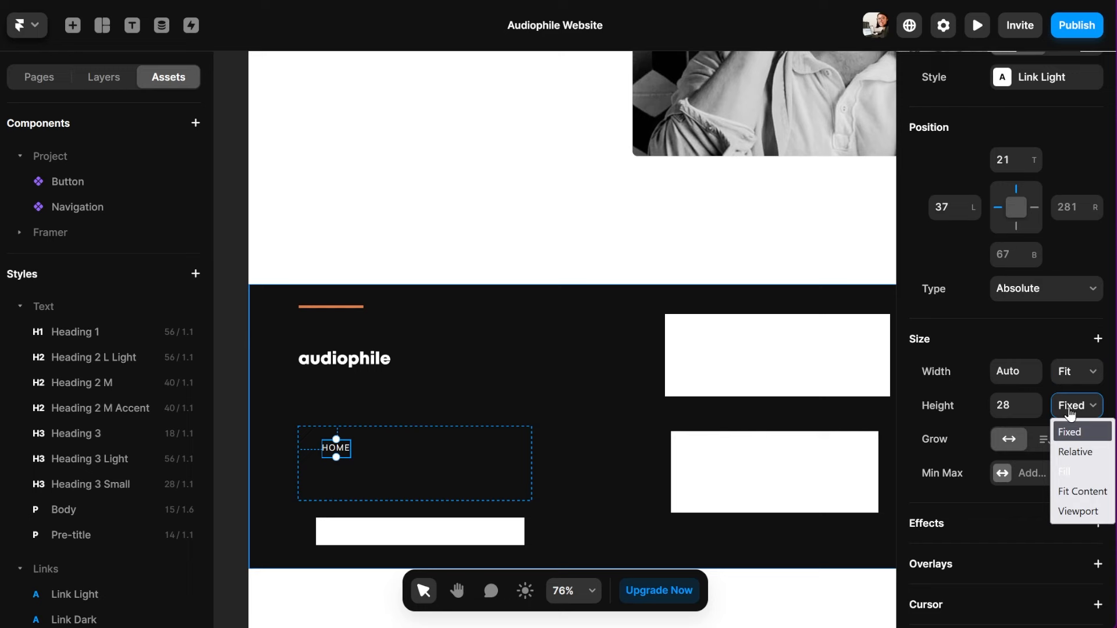
pyautogui.click(1079, 491)
pyautogui.click(339, 449)
pyautogui.hotkey('ctrl', 'd')
pyautogui.hotkey('ctrl', 'd')
pyautogui.hotkey('ctrl', 'd')
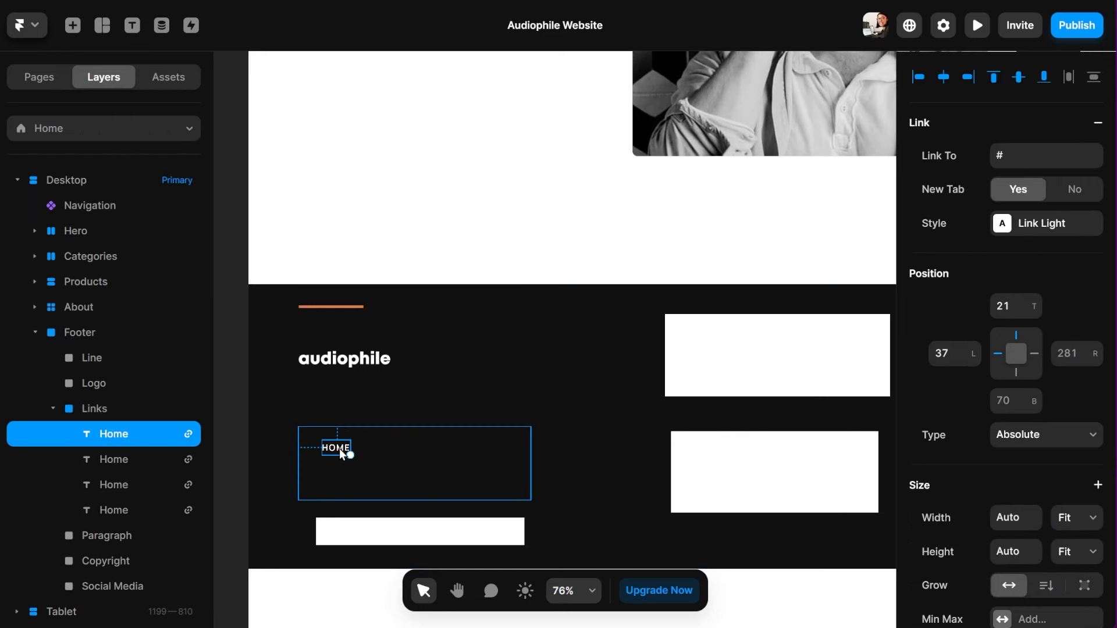
# Change the content of the three duplicated link texts to Headphones, Speakers and Earphones
pyautogui.click(121, 456)
pyautogui.scroll(-5, 977, 523)
pyautogui.click(1042, 326)
pyautogui.write('Hea')
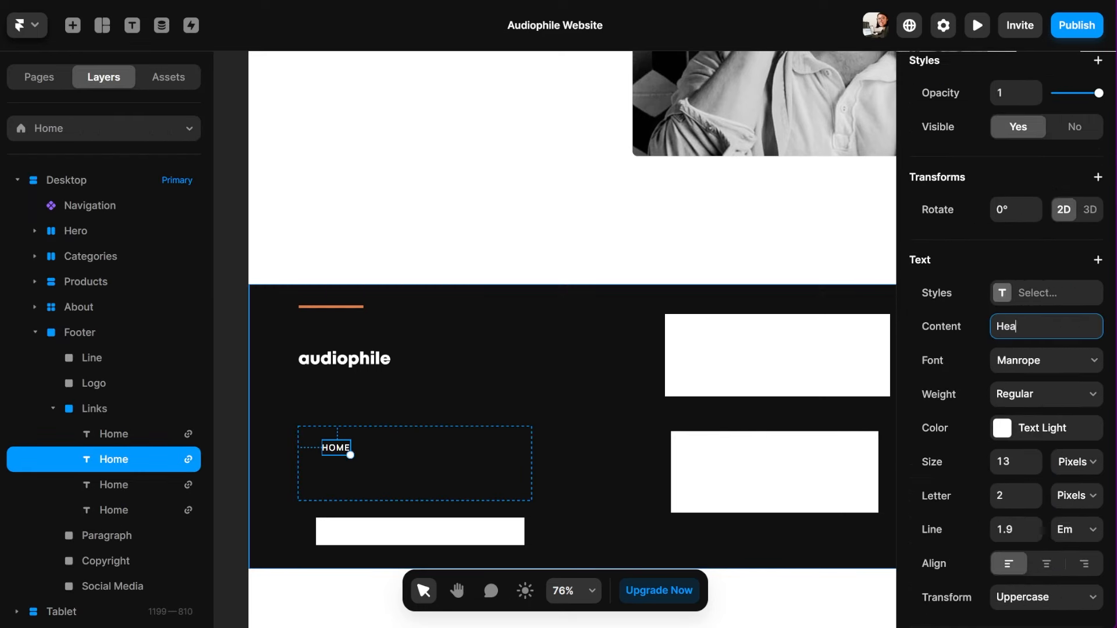
pyautogui.write('dphones')
pyautogui.click(116, 484)
pyautogui.click(1030, 399)
pyautogui.write('Speakers')
pyautogui.click(116, 510)
pyautogui.click(1024, 253)
pyautogui.write('Earphones')
# Add a horizontal stack layout to the footer's Links frame
pyautogui.click(96, 409)
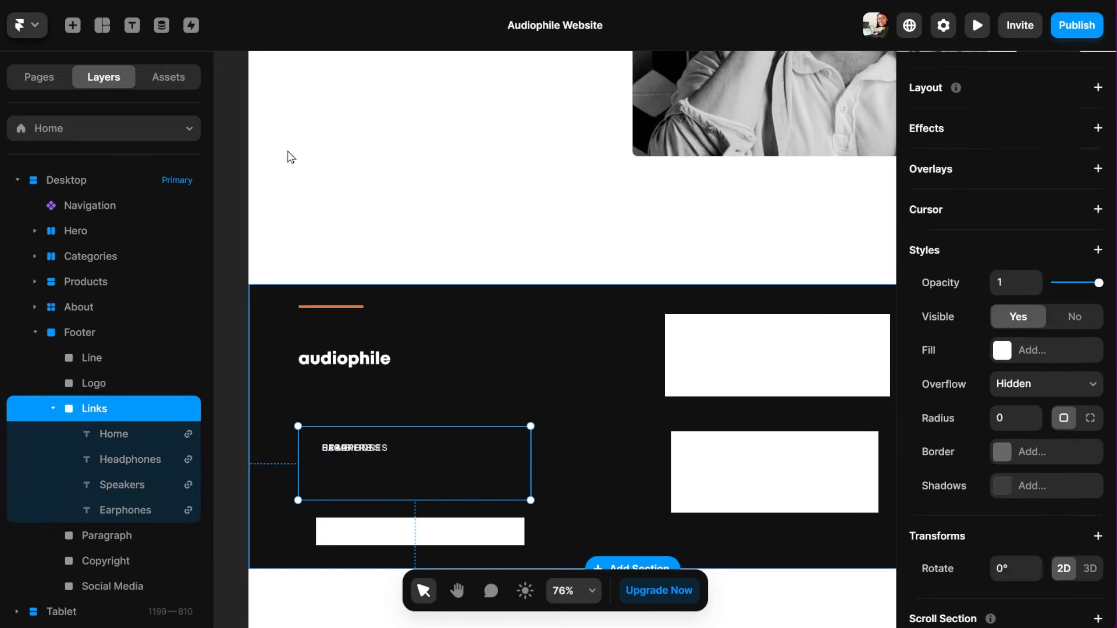
pyautogui.scroll(5, 995, 374)
pyautogui.scroll(-2, 995, 374)
pyautogui.click(1001, 317)
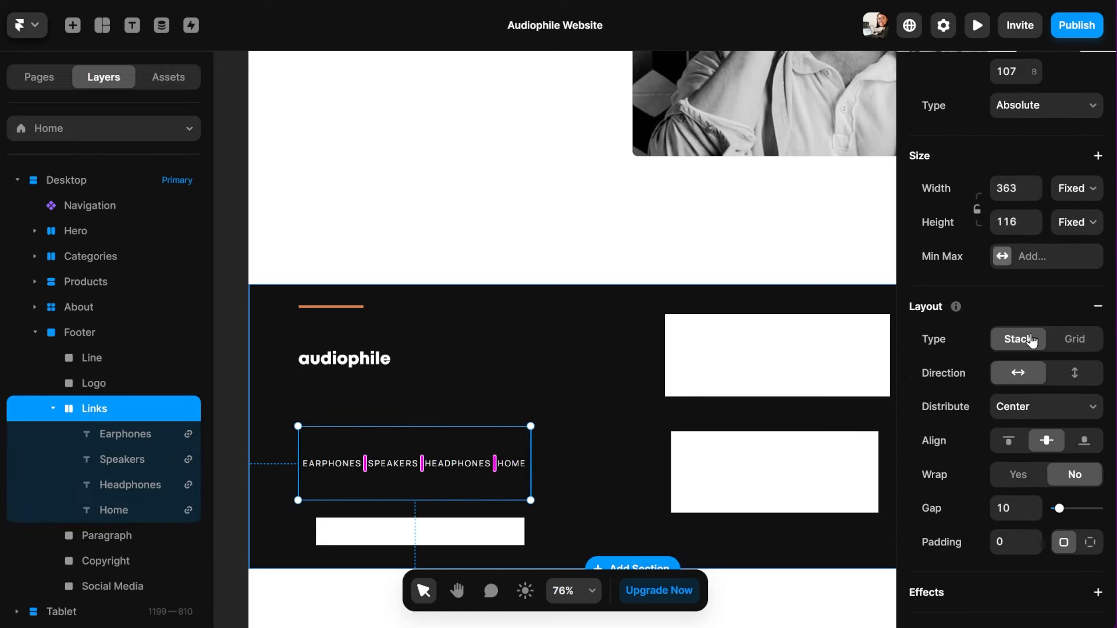
# Reorder the texts in the Links stack as Home, Headphones, Speakers, Earphones
pyautogui.click(115, 508)
pyautogui.moveTo(117, 486); pyautogui.dragTo(118, 447)
pyautogui.moveTo(118, 509); pyautogui.dragTo(117, 444)
pyautogui.moveTo(123, 438); pyautogui.dragTo(126, 511)
# Set the font weight of all four footer link texts to Bold
pyautogui.hotkey('ctrl', 'a')
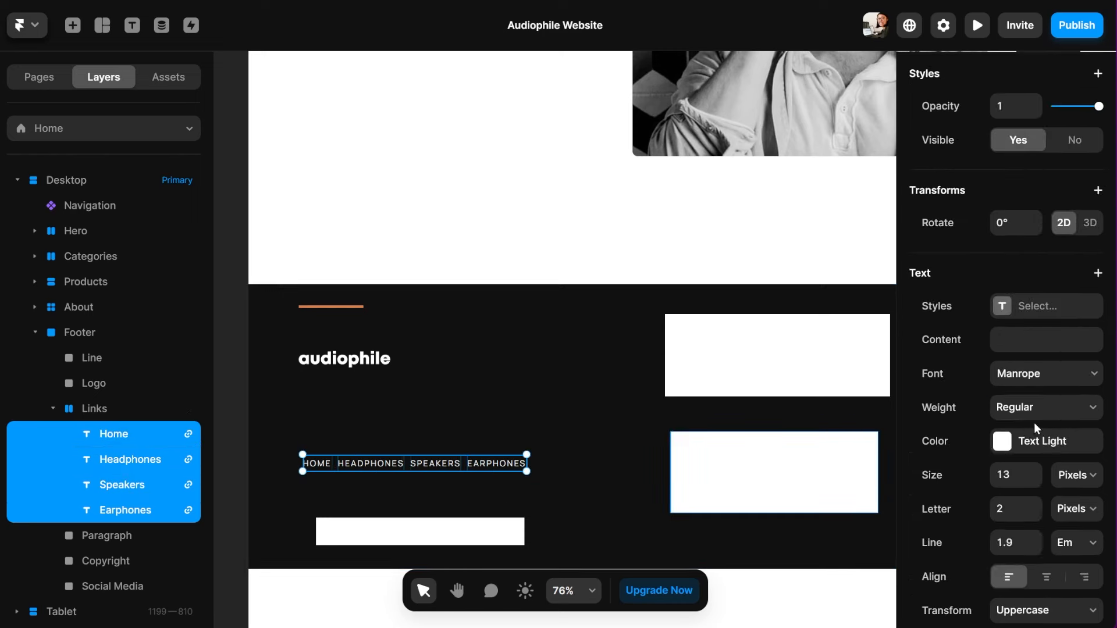
pyautogui.click(1046, 407)
pyautogui.click(1011, 531)
pyautogui.press('Escape')
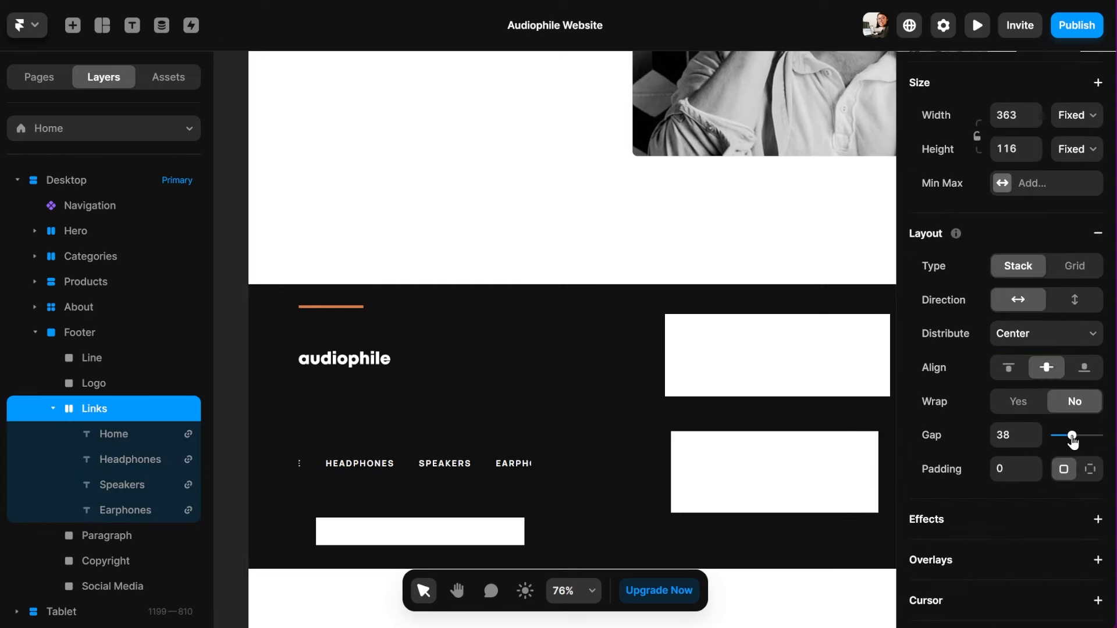
# Set the Links stack's gap to 34 and its width and height to Fit Content
pyautogui.moveTo(1069, 436); pyautogui.dragTo(1071, 442)
pyautogui.scroll(4, 1041, 408)
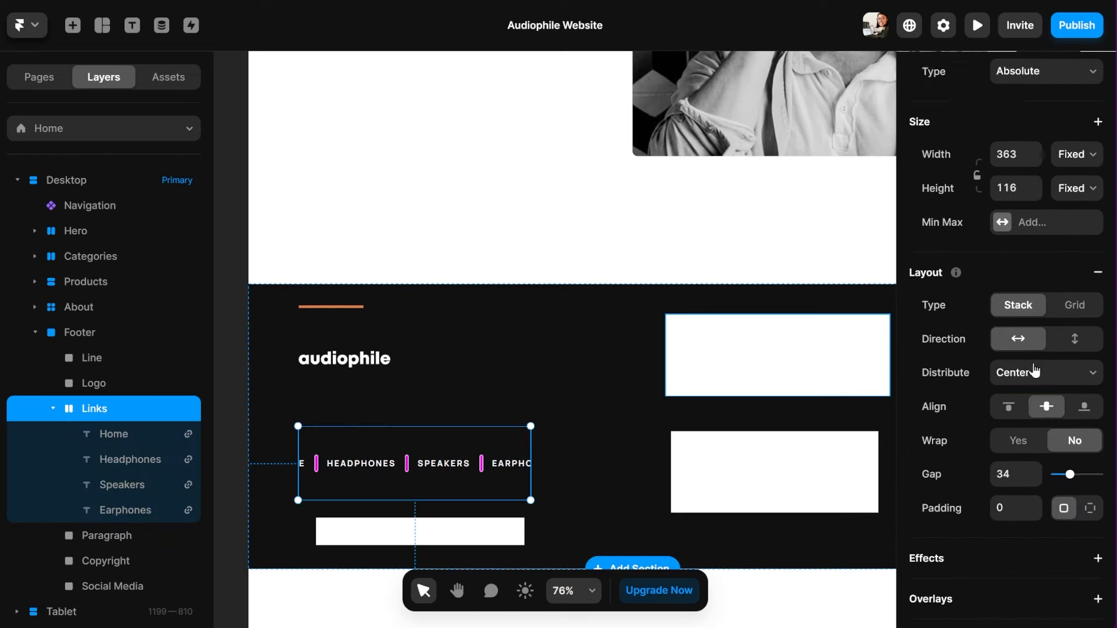
pyautogui.click(1077, 334)
pyautogui.click(1072, 421)
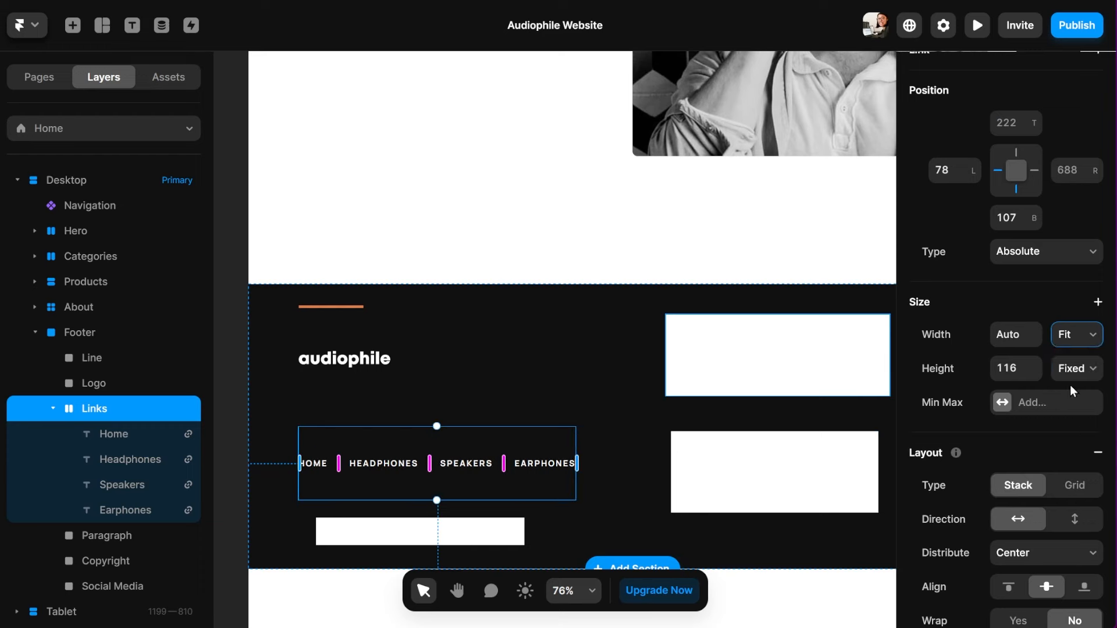
pyautogui.click(1077, 369)
pyautogui.click(1076, 454)
# Move the Links stack up so it sits closer beneath the audiophile logo in the footer
pyautogui.scroll(-3, 627, 441)
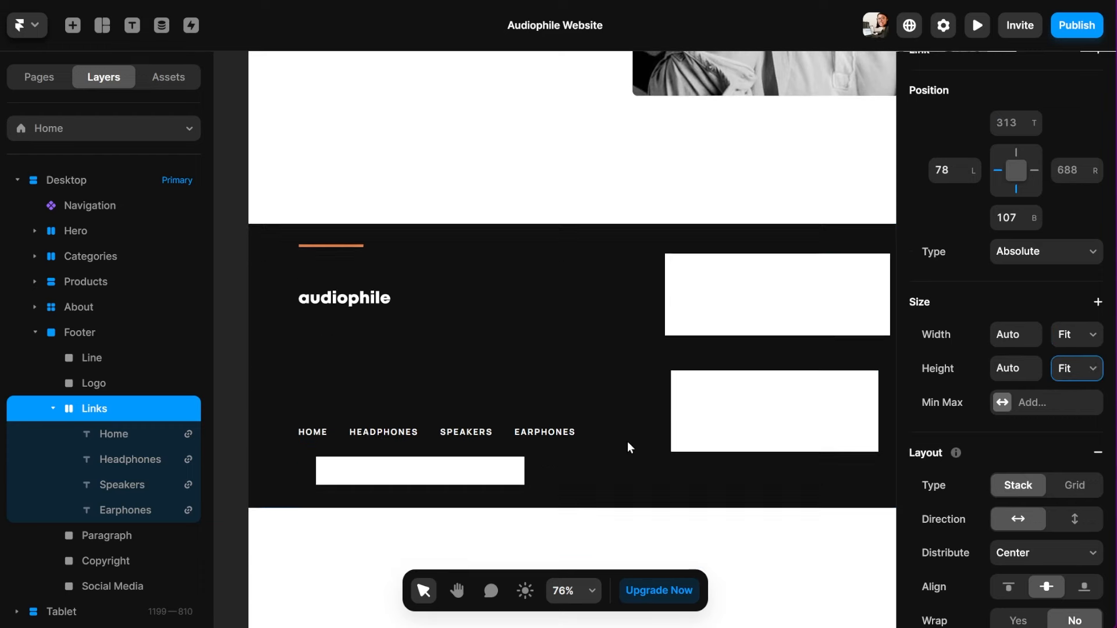
pyautogui.hscroll(-2, 603, 384)
pyautogui.moveTo(611, 401); pyautogui.dragTo(607, 327)
# Copy the "Audiophile is an all in one stop" text from the Figma footer into a new text inside Framer's Paragraph frame
pyautogui.hotkey('alt', 'Tab')
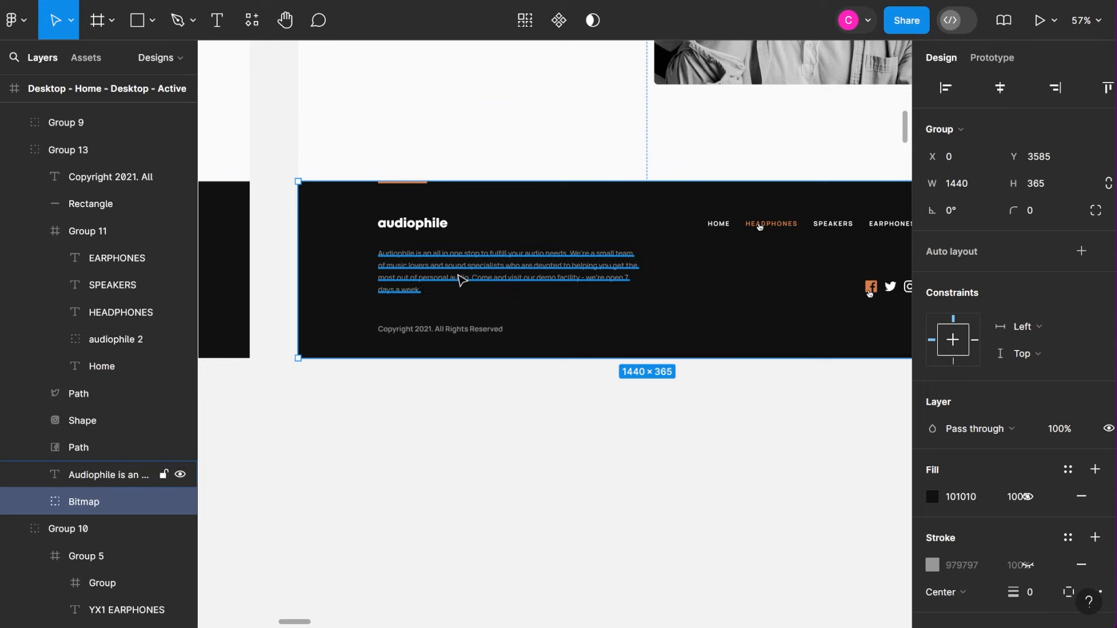
pyautogui.doubleClick(461, 280)
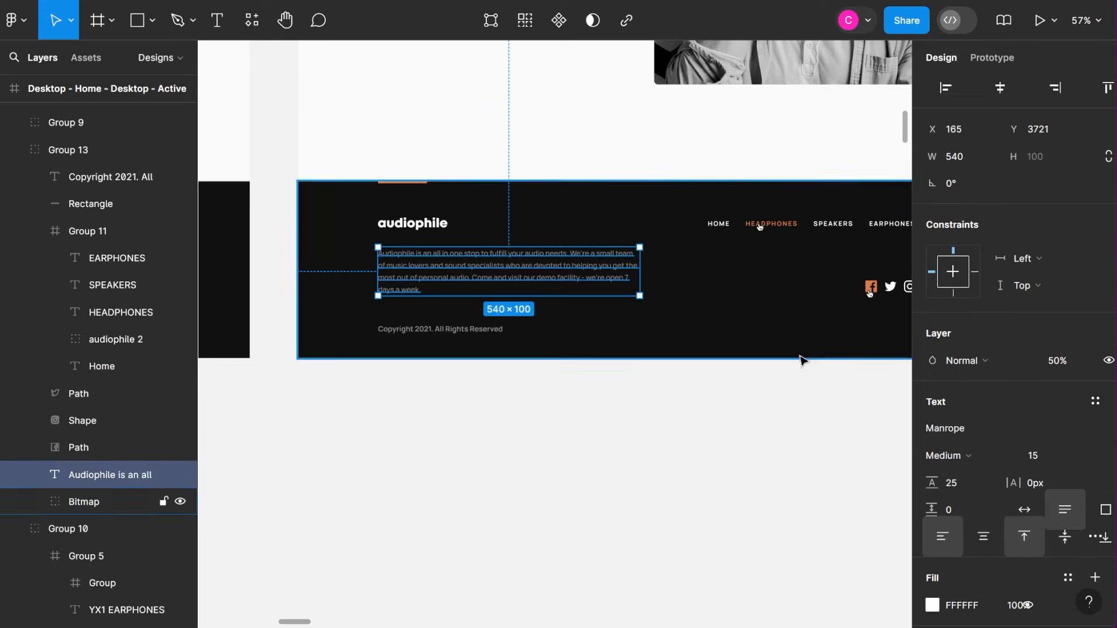
pyautogui.hotkey('alt', 'Tab')
pyautogui.click(451, 439)
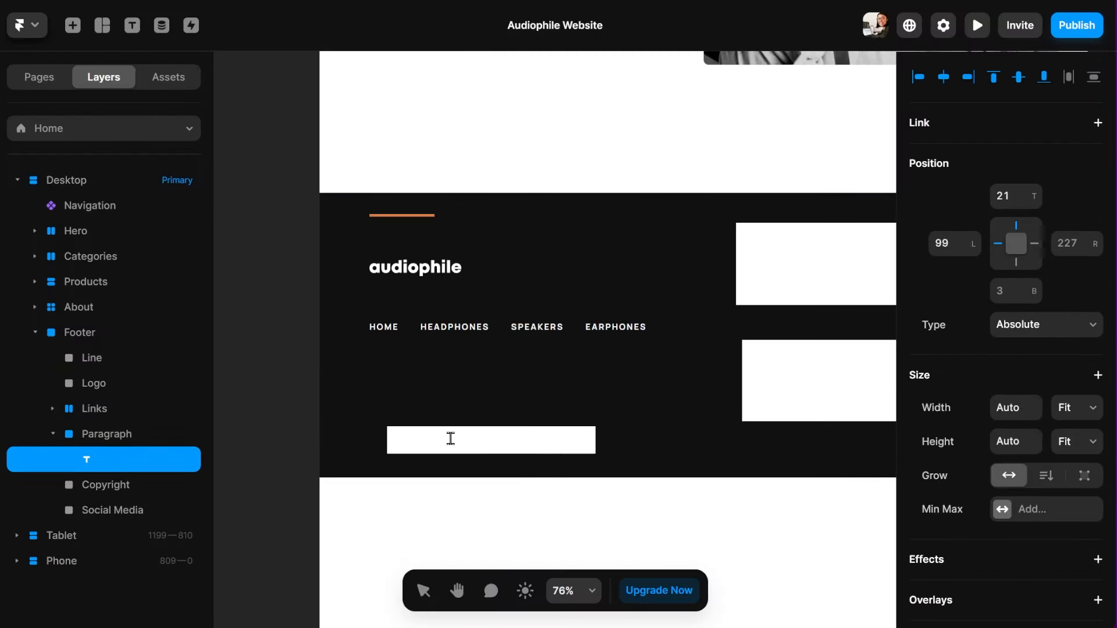
pyautogui.hotkey('ctrl', 'v')
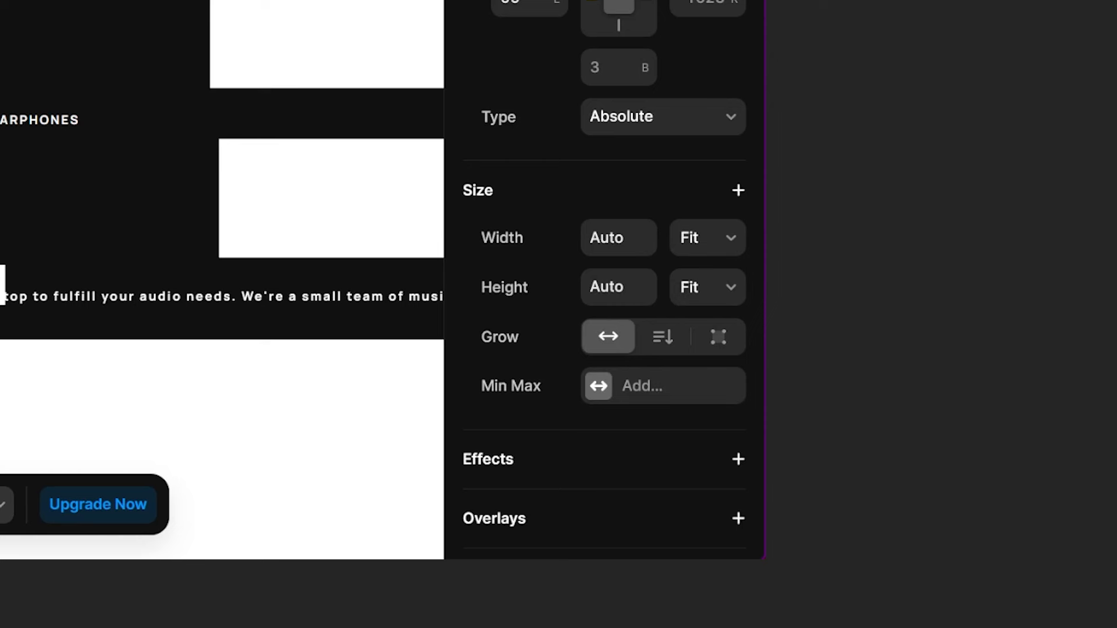
# Apply the Body text style and the Text Light 50% color to the pasted paragraph text
pyautogui.scroll(-5, 605, 349)
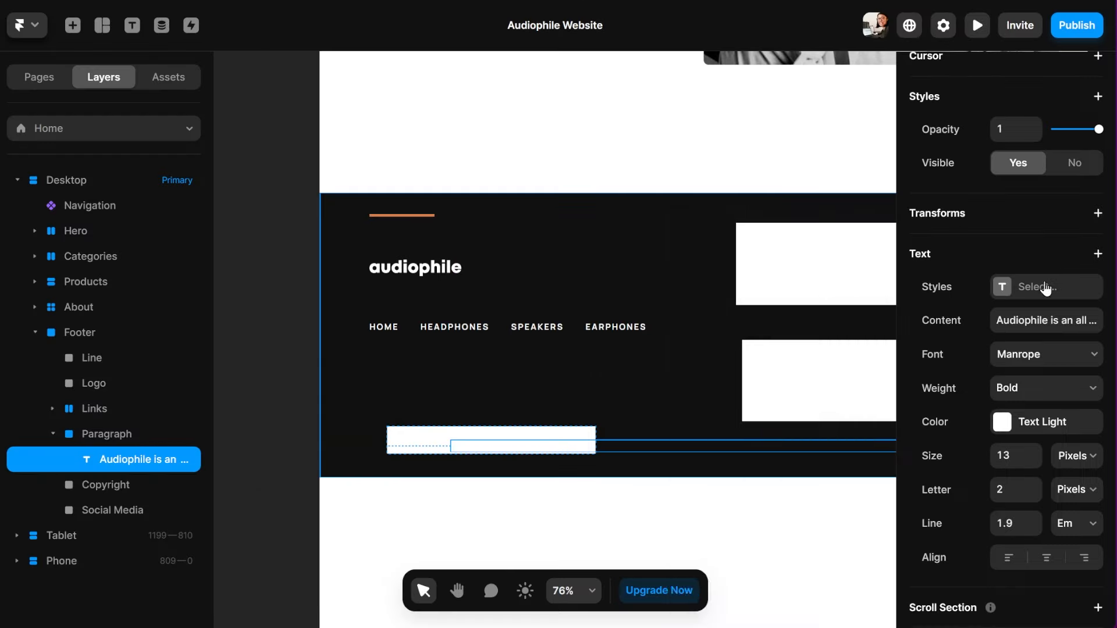
pyautogui.click(1043, 289)
pyautogui.click(729, 557)
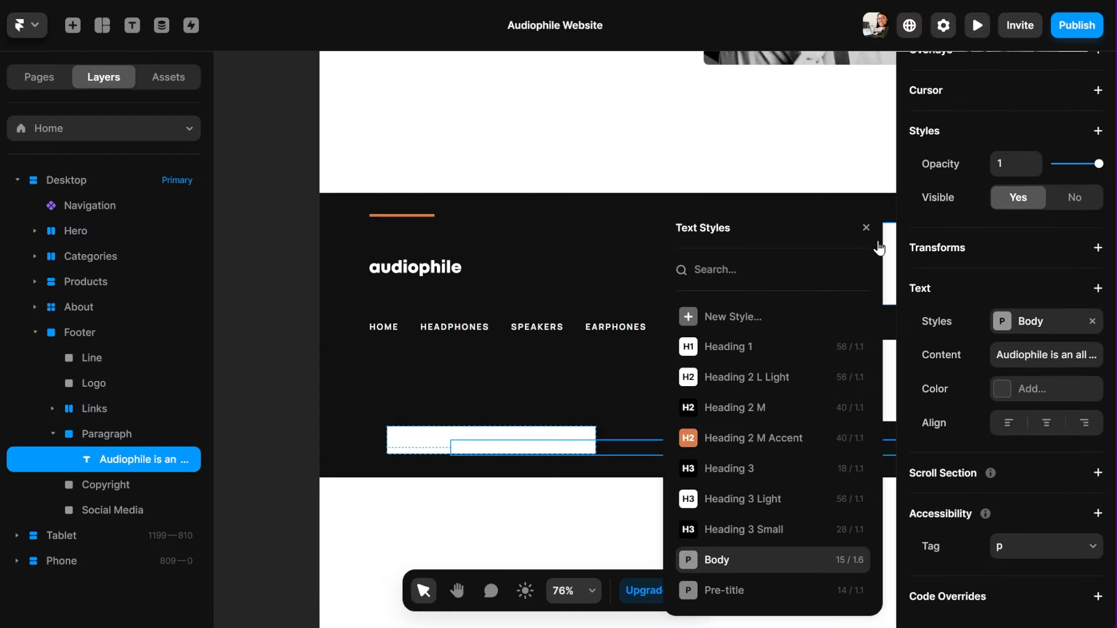
pyautogui.click(879, 248)
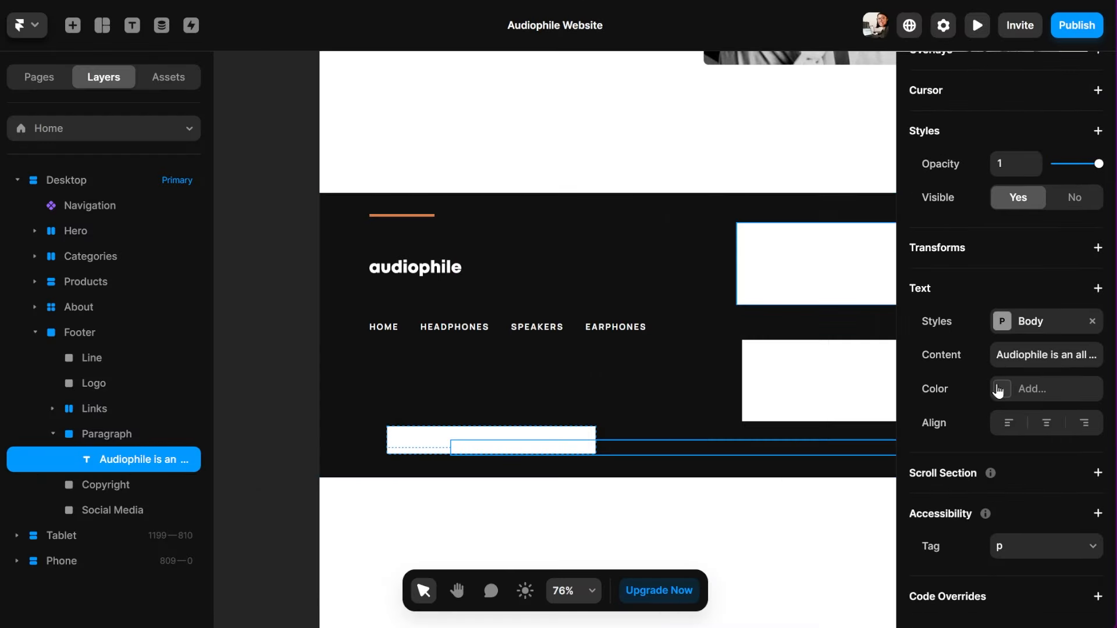
pyautogui.click(996, 389)
pyautogui.click(735, 506)
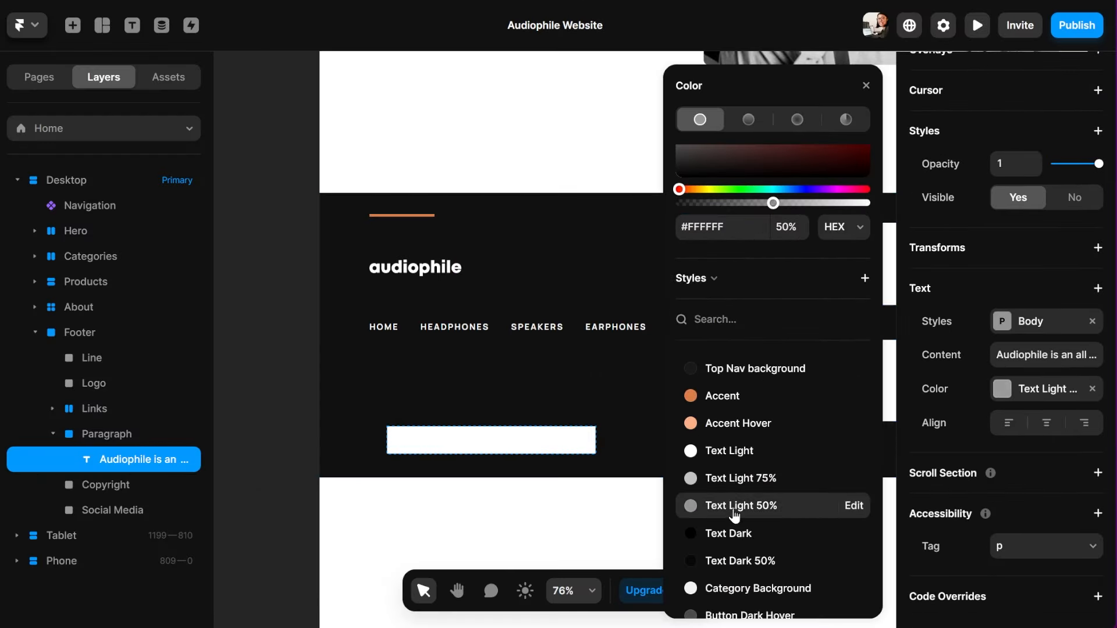
pyautogui.click(865, 86)
# Remove the Paragraph frame's fill and turn it into a stack with a relative width of 40%
pyautogui.click(96, 435)
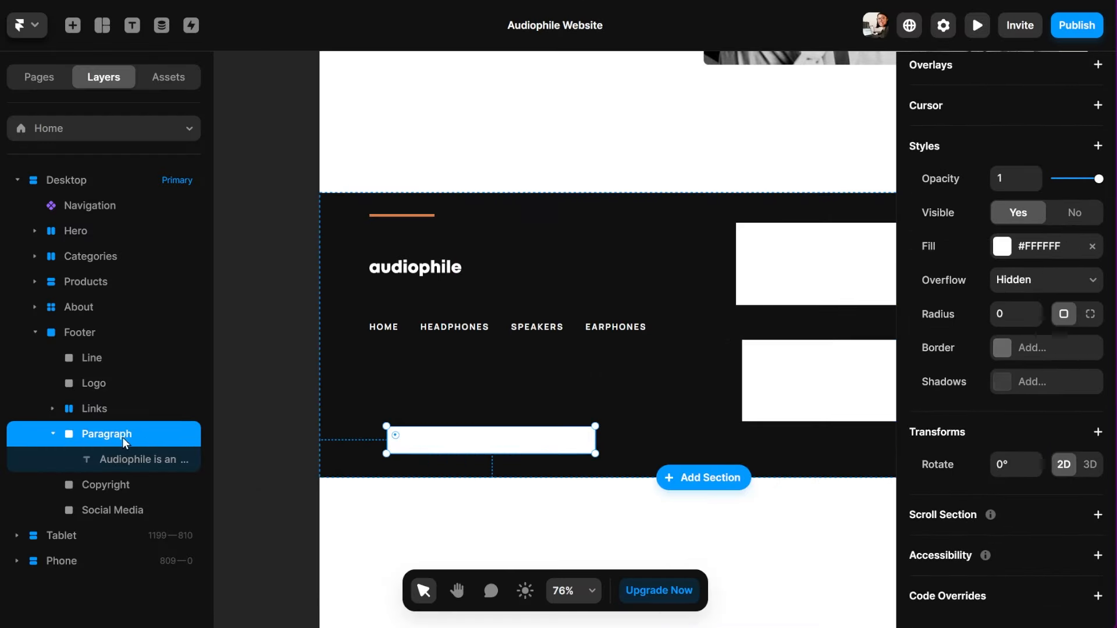
pyautogui.click(1092, 248)
pyautogui.hotkey('shift', 'a')
pyautogui.click(1075, 161)
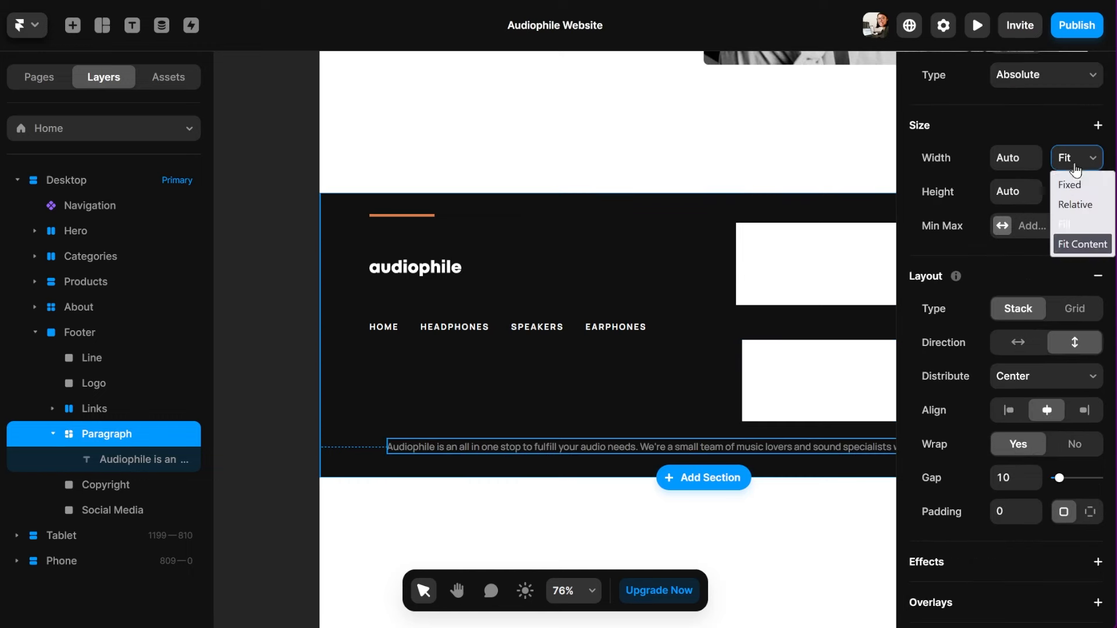
pyautogui.click(1075, 205)
pyautogui.write('40')
pyautogui.press('Return')
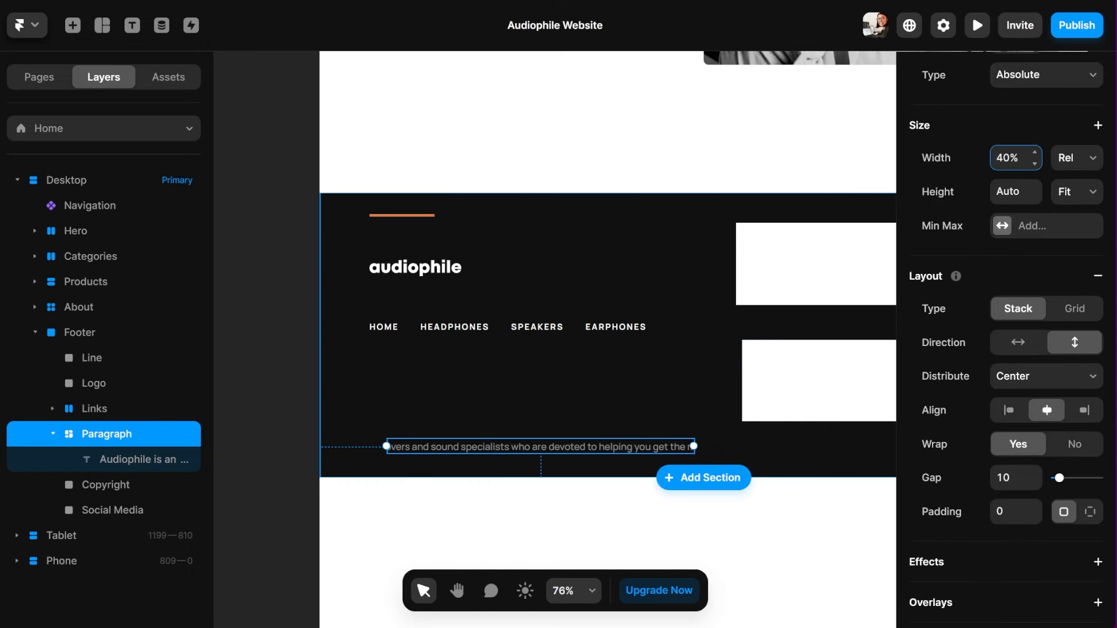
# Set the width of the text inside the Paragraph stack to Fill
pyautogui.click(117, 461)
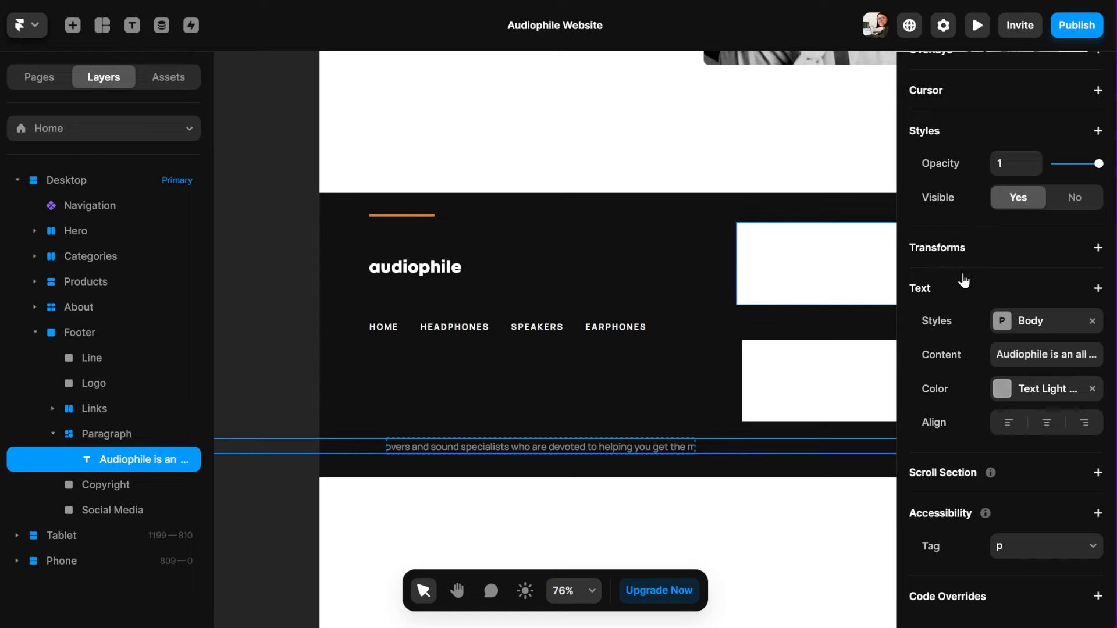
pyautogui.scroll(5, 985, 291)
pyautogui.click(1077, 279)
pyautogui.click(1065, 343)
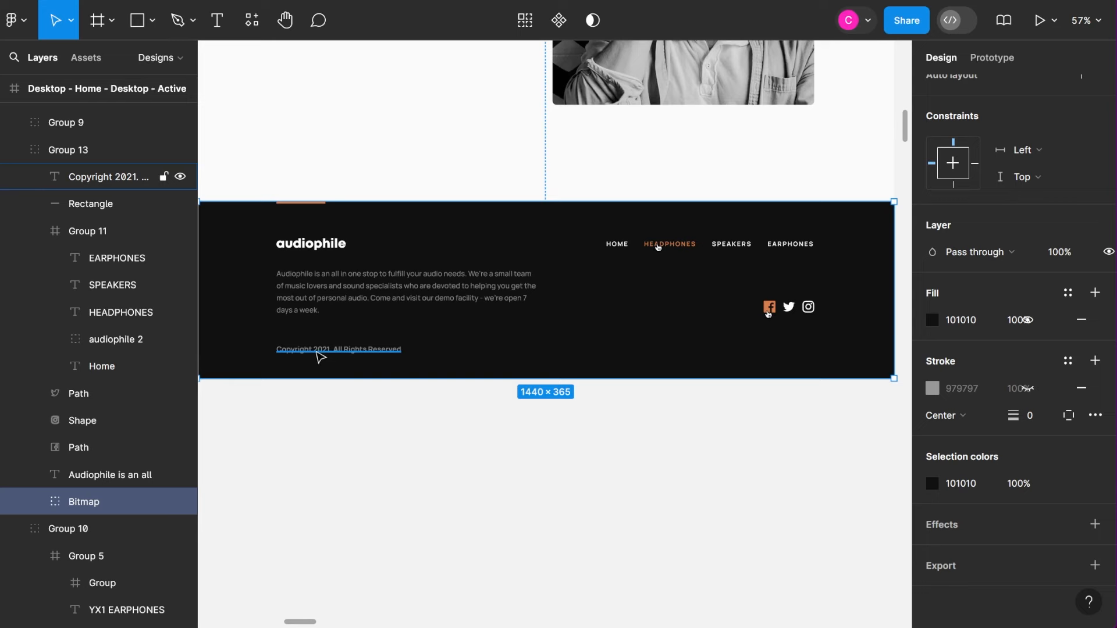
# In the Figma design, select the "Copyright 2021. All Rights Reserved" text in the footer
pyautogui.scroll(3, 318, 352)
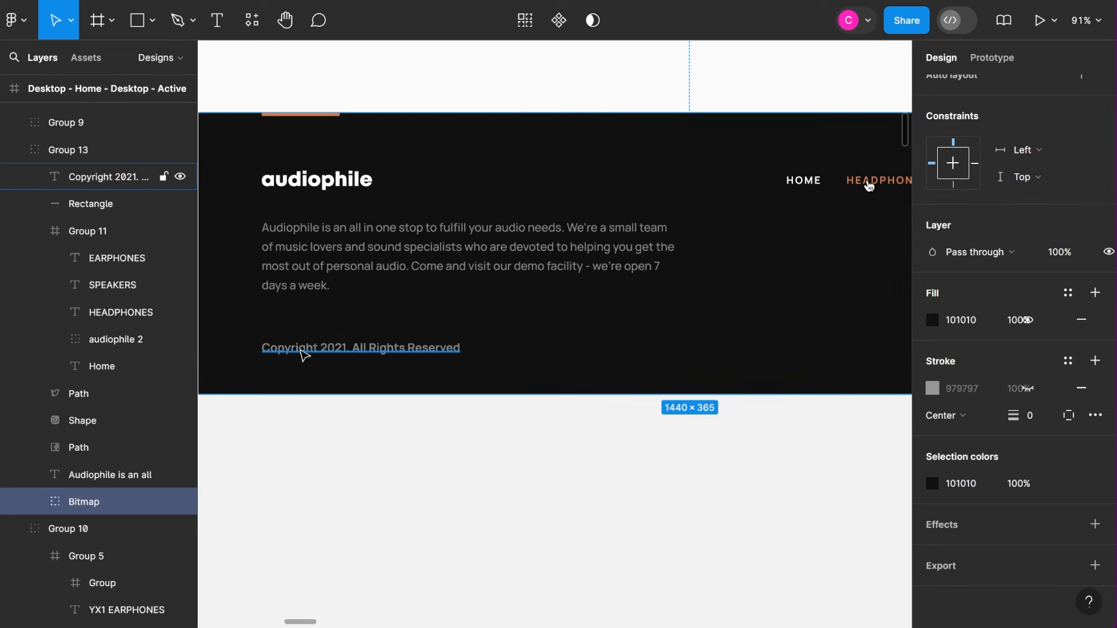
pyautogui.click(302, 352)
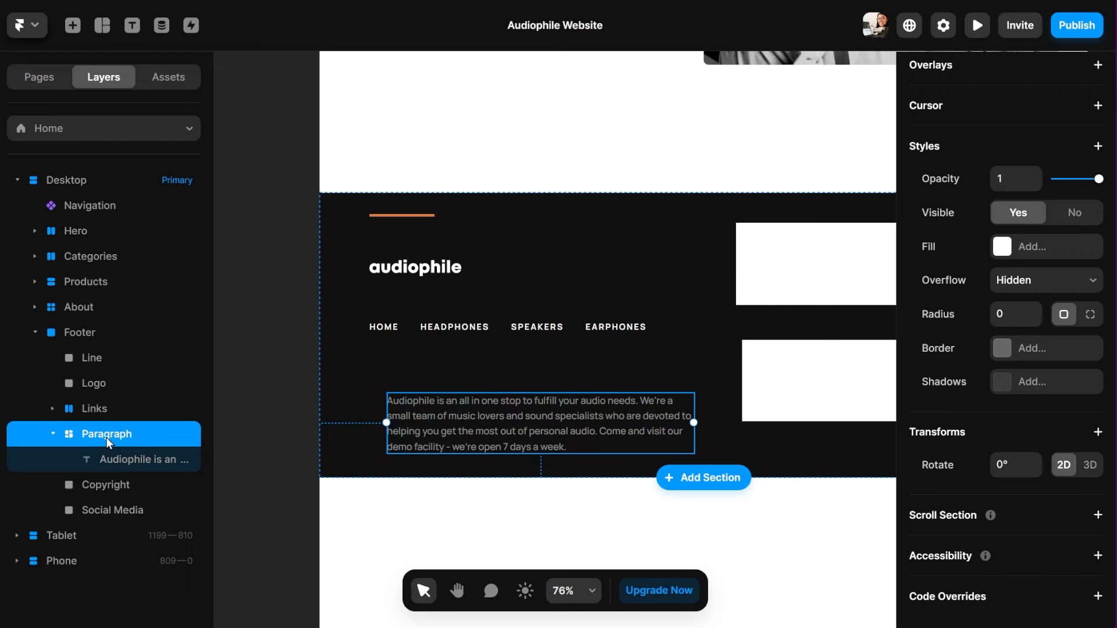
# Replace the text in the duplicated Paragraph stack with "Copyright 2021. All Rights Reserved"
pyautogui.click(123, 511)
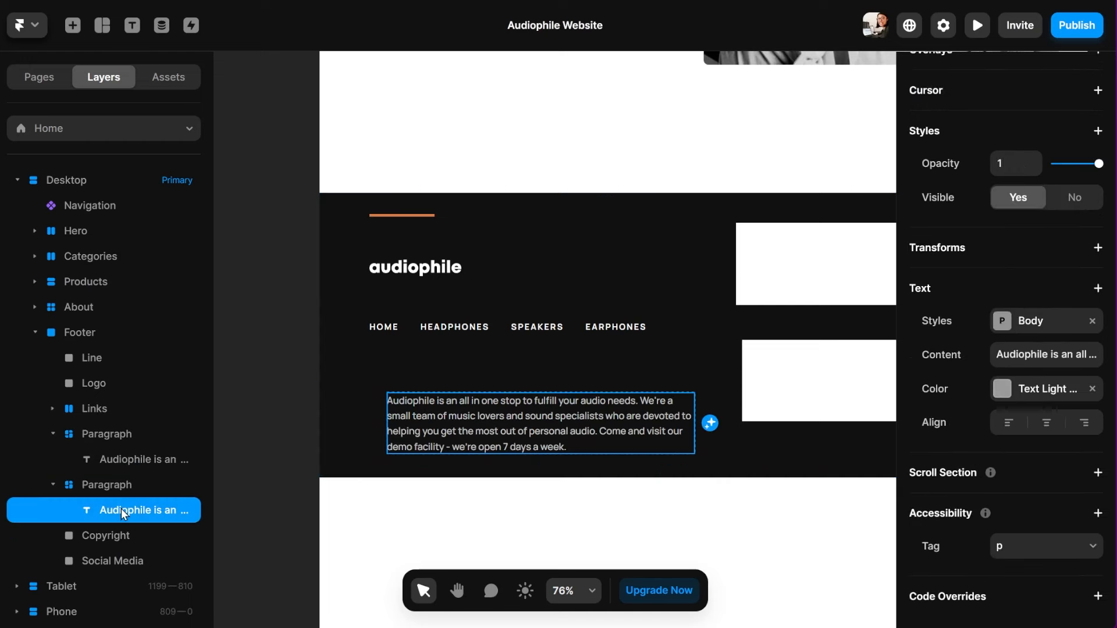
pyautogui.click(1046, 355)
pyautogui.write('Copyright 2021. All Rights Reserved')
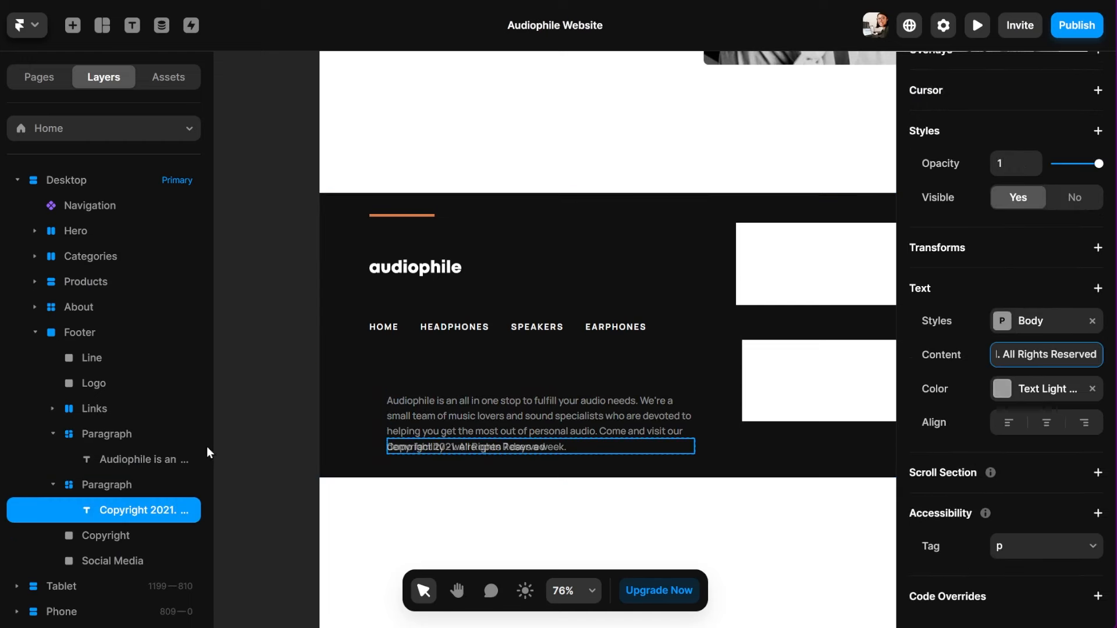
# Rename the duplicated stack Copyright and delete the empty Copyright placeholder frame from the footer
pyautogui.doubleClick(106, 484)
pyautogui.write('Cipyright')
pyautogui.press('Return')
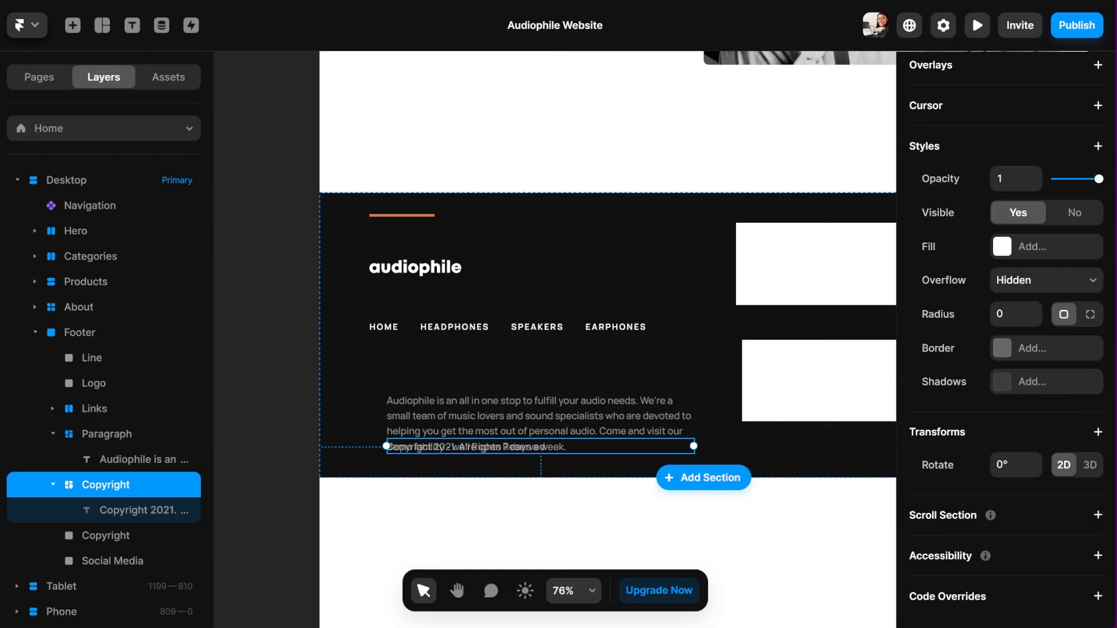
pyautogui.rightClick(85, 530)
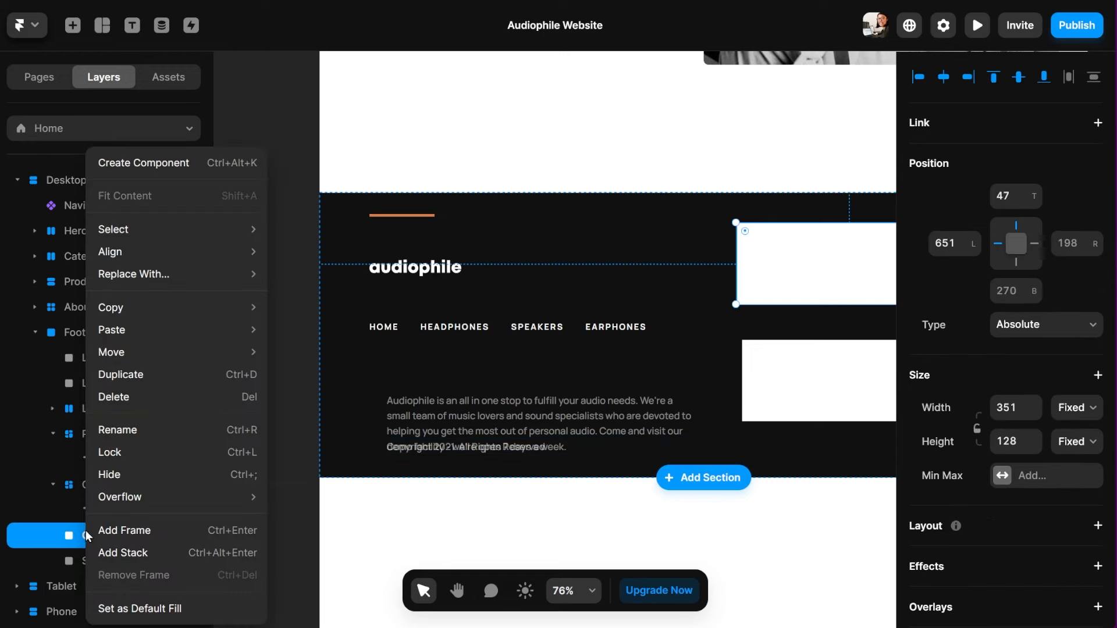
pyautogui.click(117, 399)
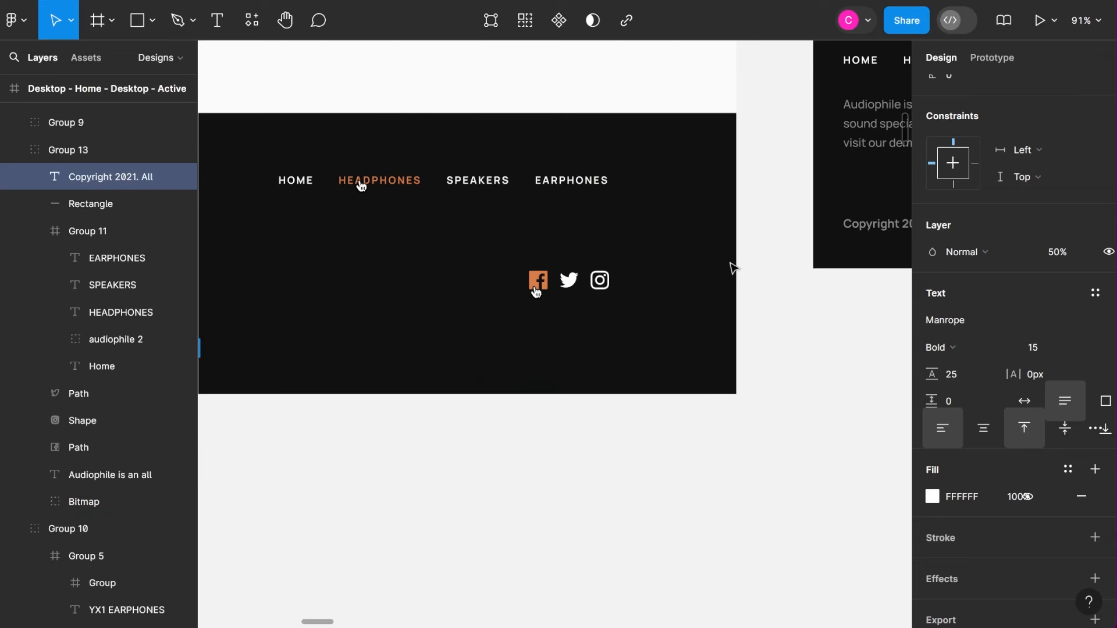
# Check the social icons in the Figma footer and name the small frame inside Social Media "Facebook"
pyautogui.hscroll(3, 588, 315)
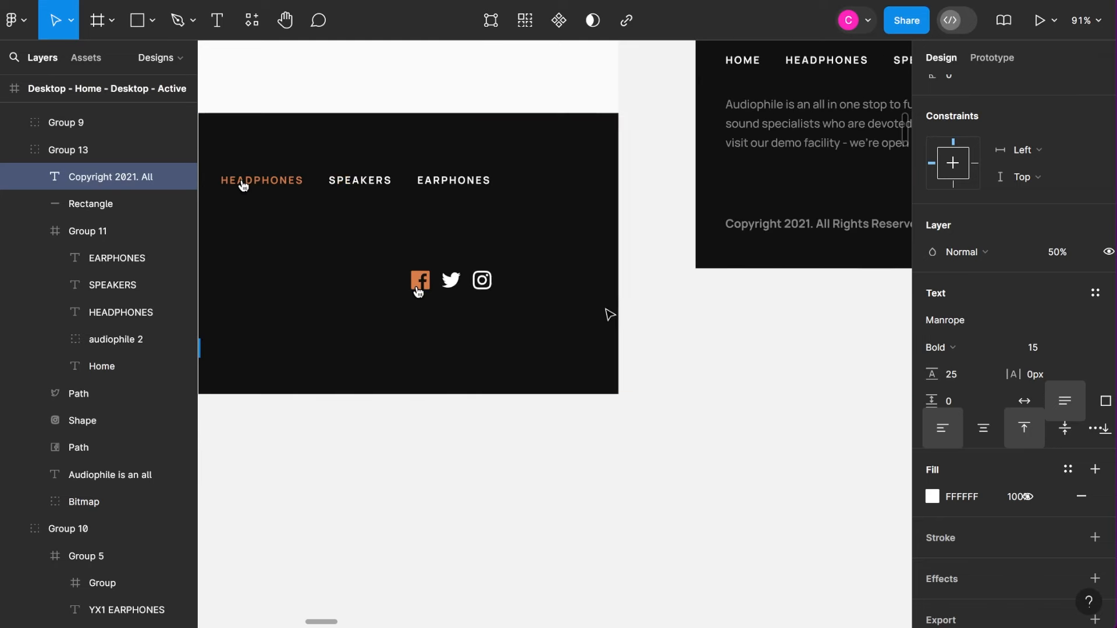
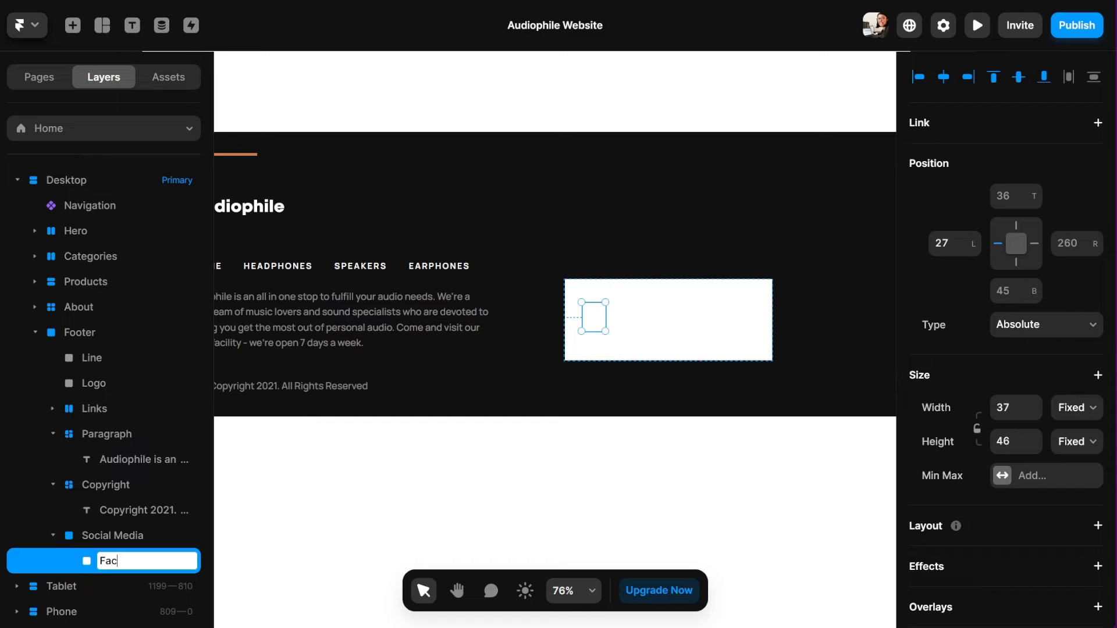
pyautogui.write('ebook')
pyautogui.press('Return')
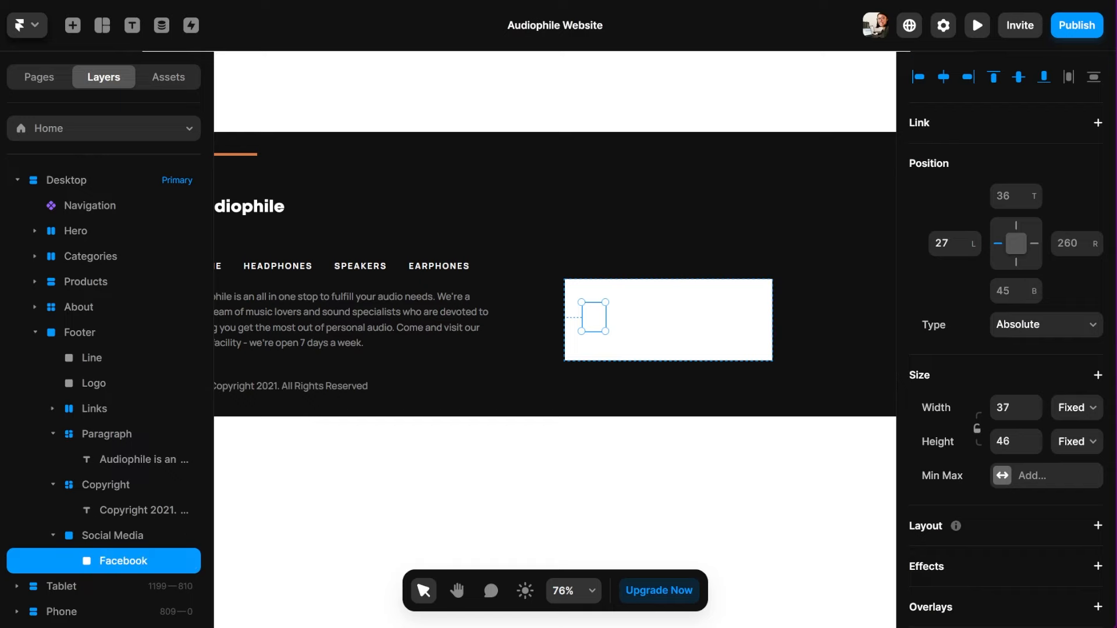
# Fill the Facebook frame with the image icon-facebook.svg, using the Fit type
pyautogui.scroll(-6, 1007, 349)
pyautogui.click(1013, 429)
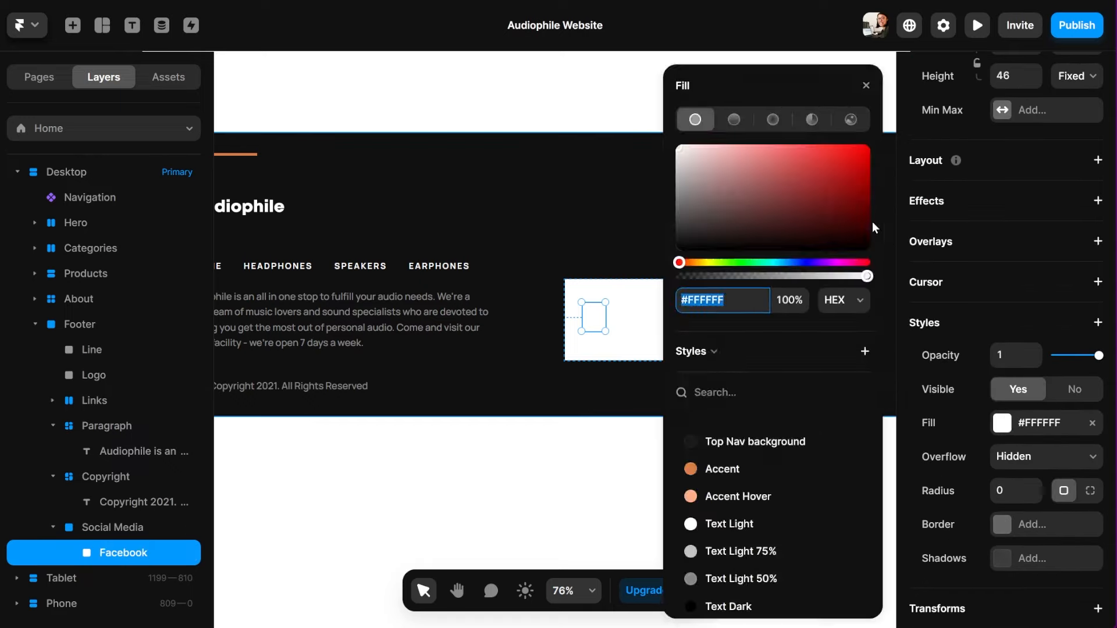
pyautogui.click(855, 117)
pyautogui.click(774, 348)
pyautogui.click(398, 64)
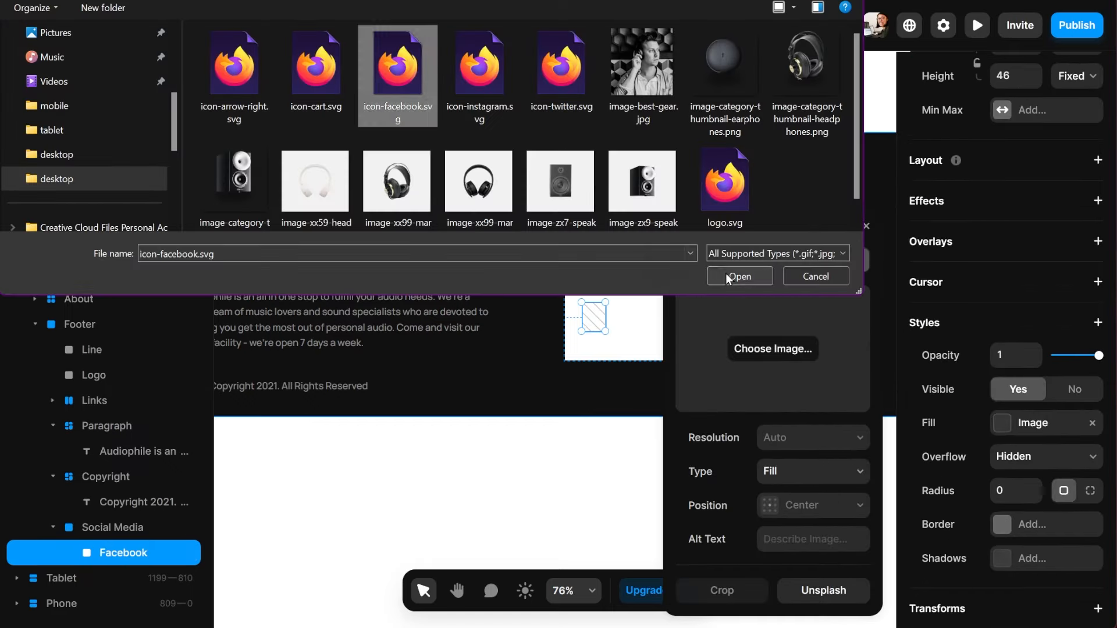
pyautogui.click(727, 275)
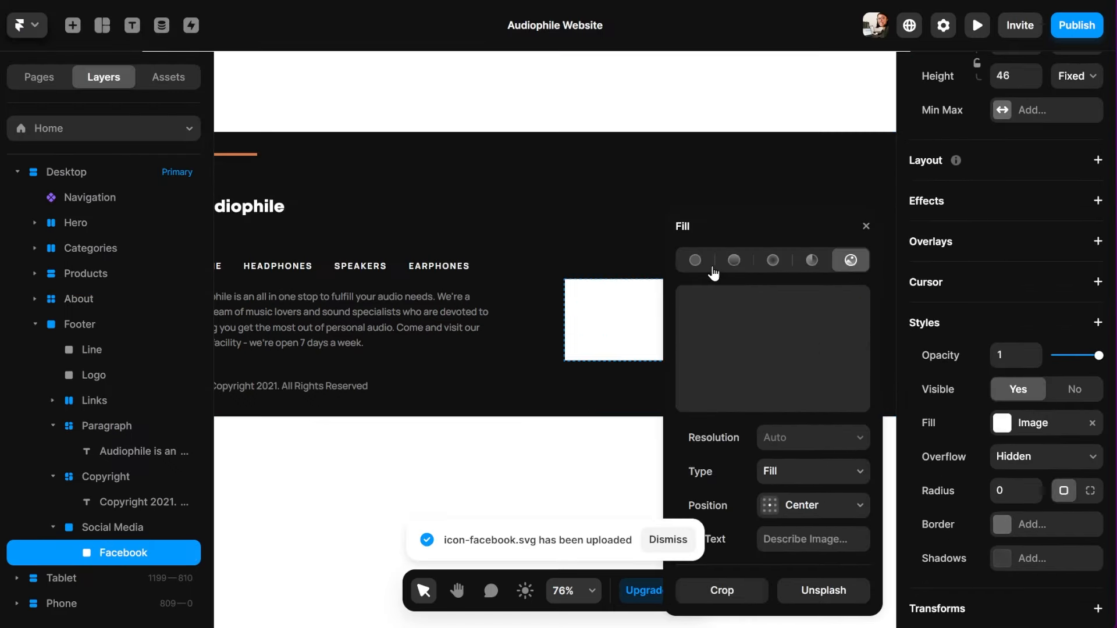
pyautogui.click(859, 471)
pyautogui.click(848, 516)
pyautogui.click(866, 227)
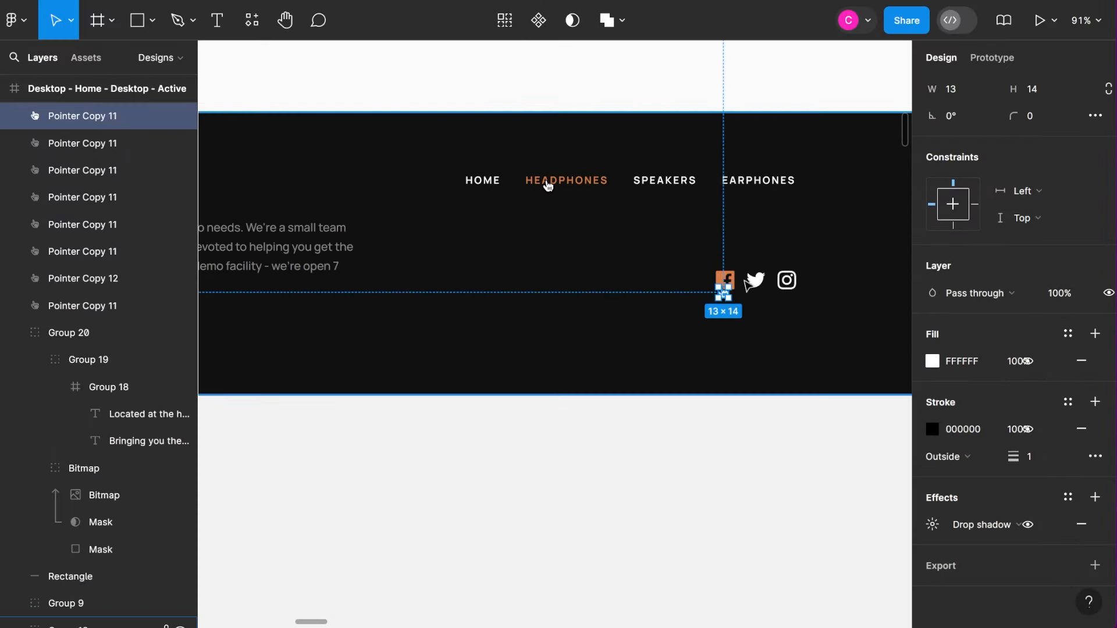
# Check the Facebook icon's size in Figma and set the Facebook frame's width and height to 24
pyautogui.scroll(2, 722, 283)
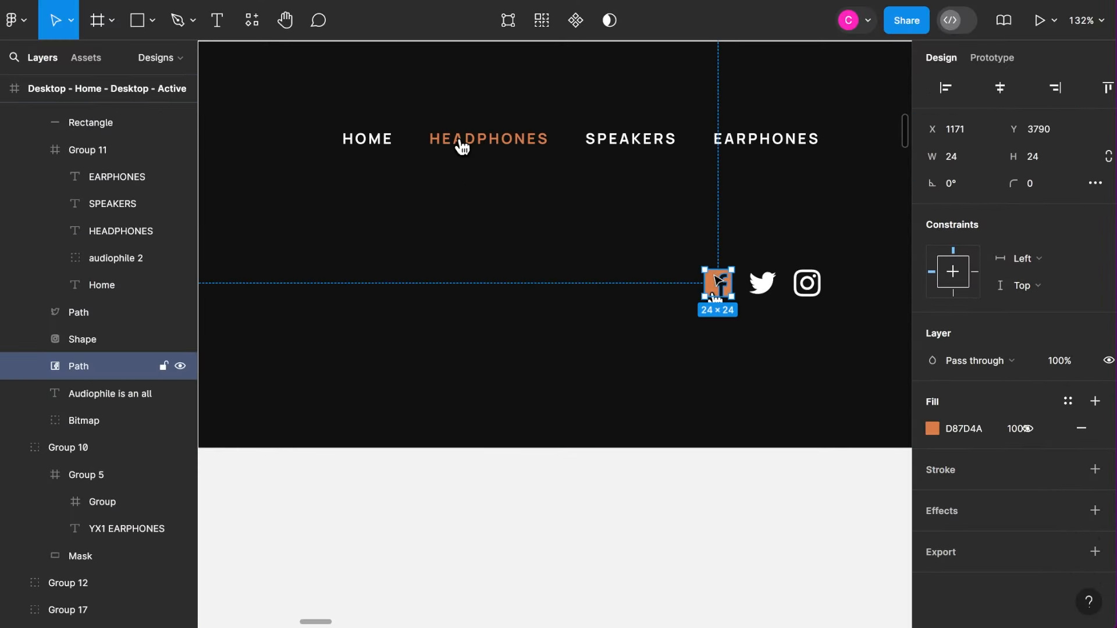
pyautogui.press('Tab')
pyautogui.press('Tab')
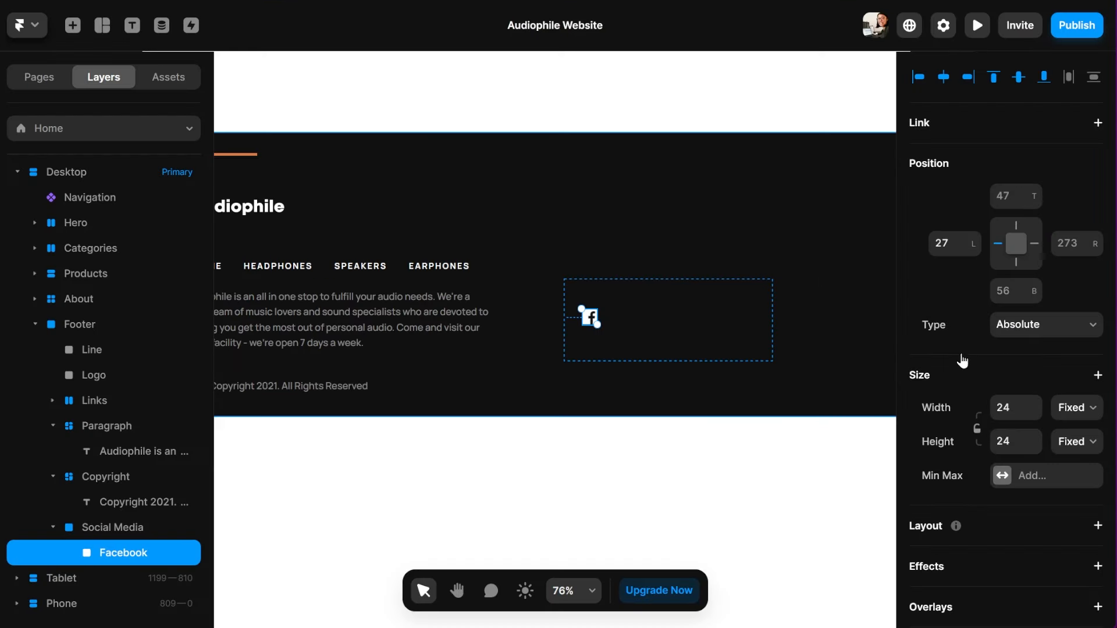
# Add a link to the Home page on the Facebook icon frame
pyautogui.click(1097, 123)
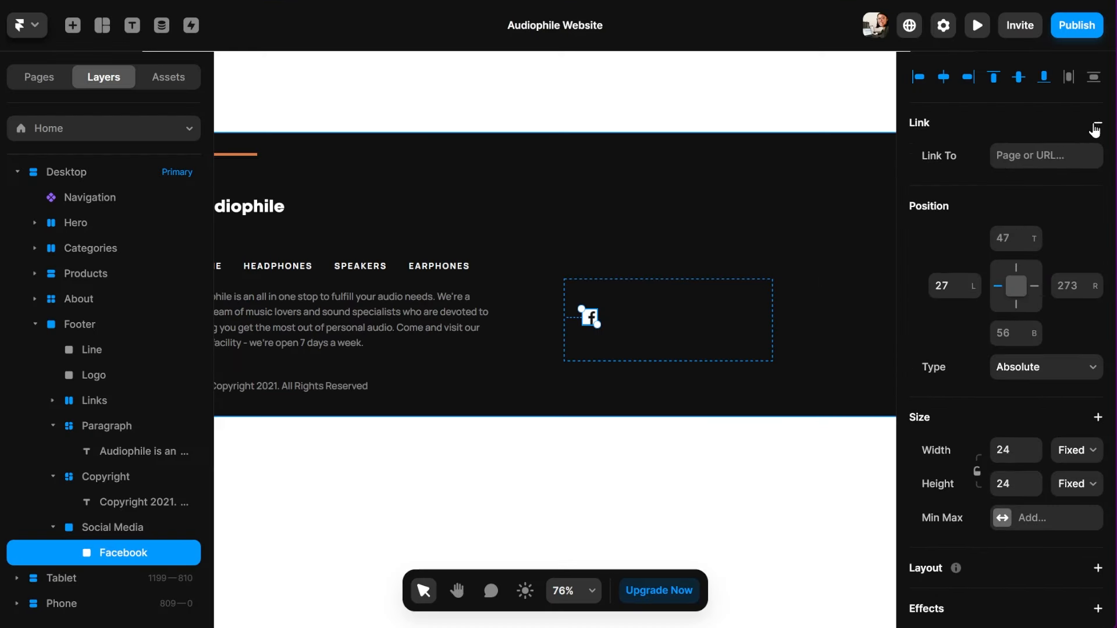
pyautogui.click(1062, 149)
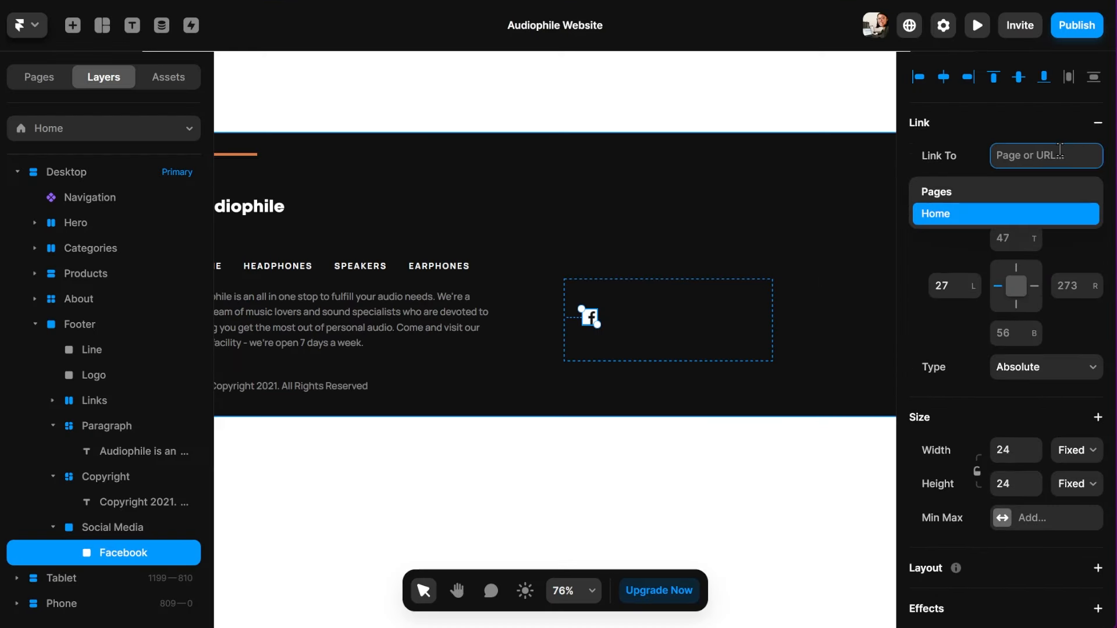
pyautogui.write('#')
pyautogui.press('Return')
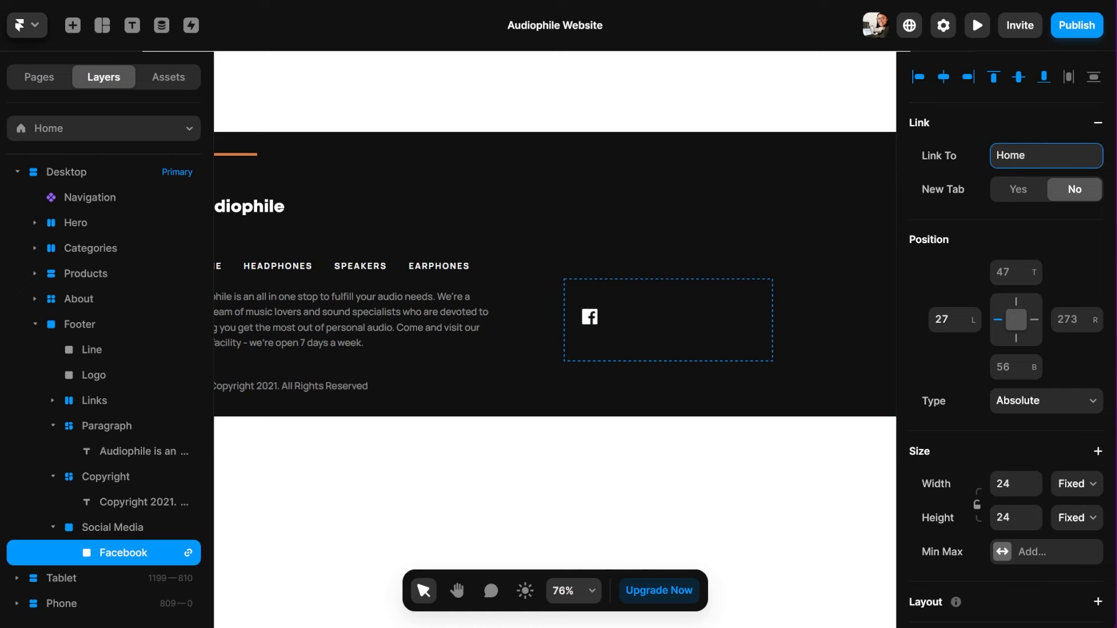
pyautogui.scroll(-2, 982, 239)
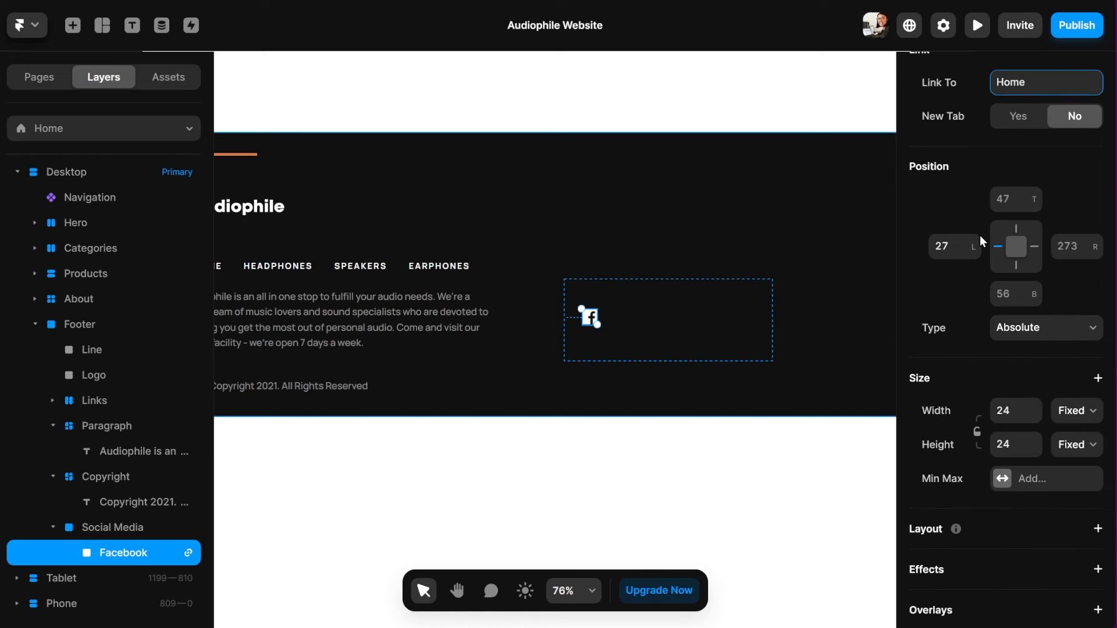
pyautogui.click(948, 195)
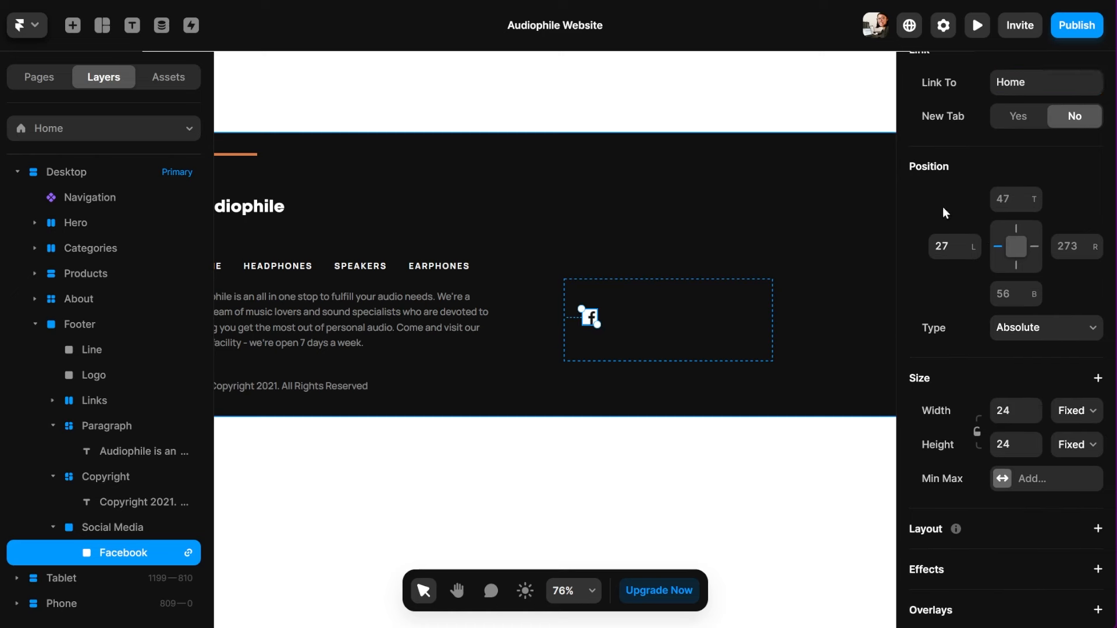
# In the Navigation component, inspect the Home link's text settings and its Link Light style
pyautogui.scroll(-6, 933, 226)
pyautogui.scroll(-4, 947, 324)
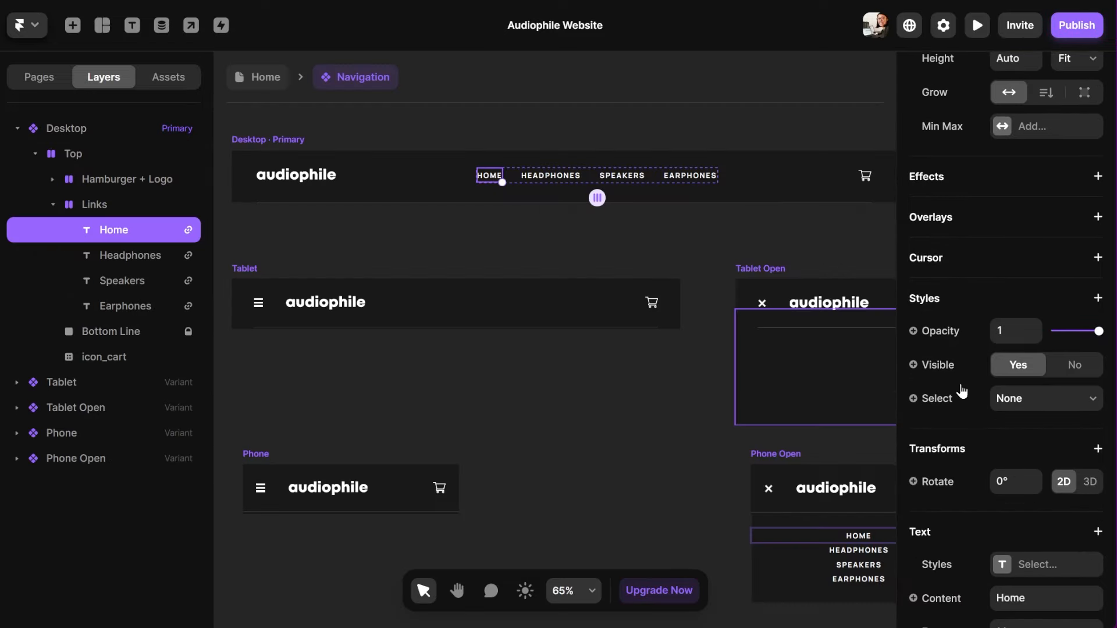
pyautogui.scroll(10, 963, 392)
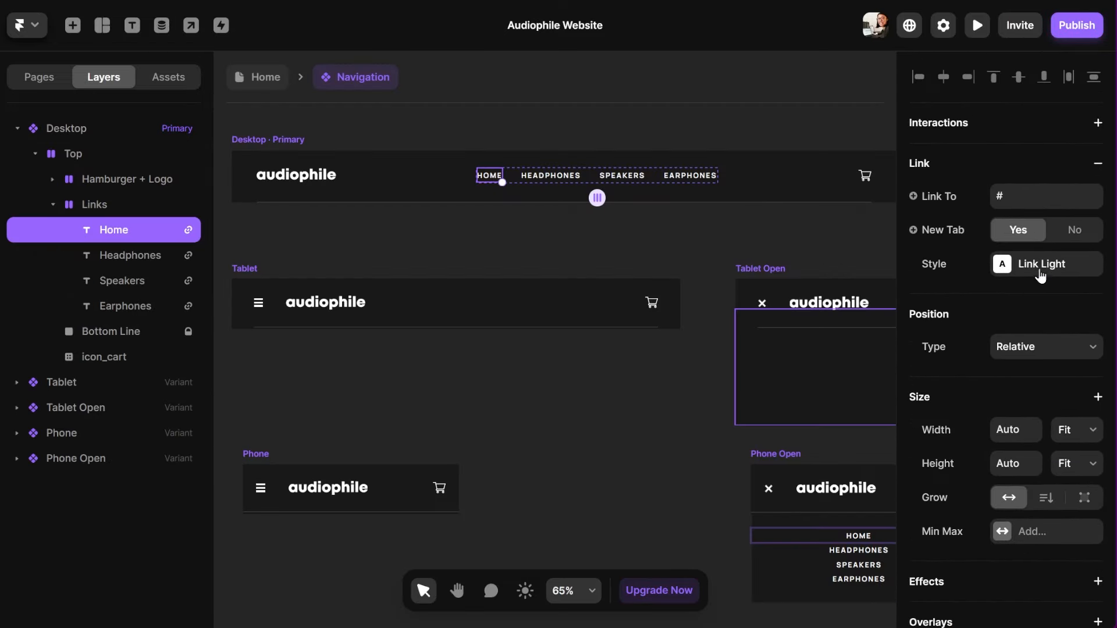
pyautogui.click(1041, 276)
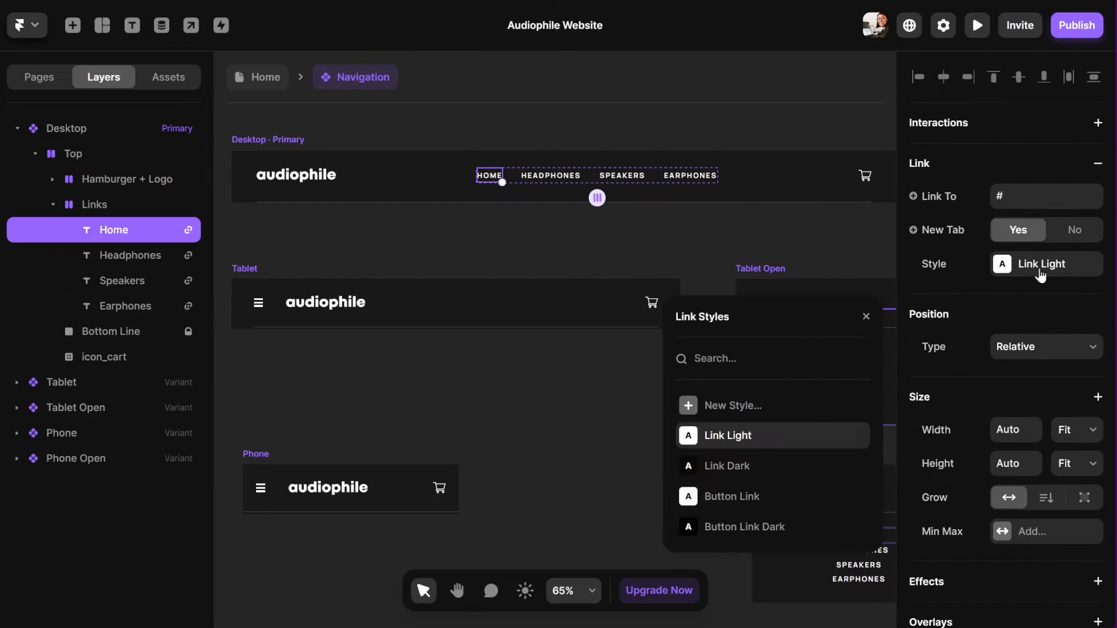
pyautogui.click(855, 436)
pyautogui.click(866, 216)
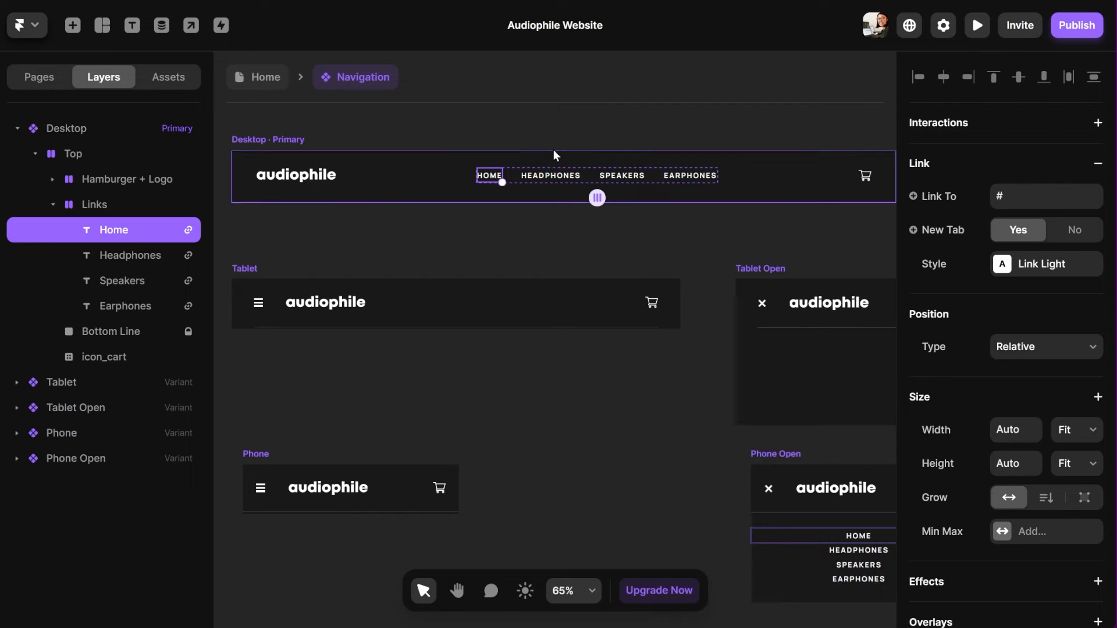
# Return to the Home page and open the Facebook icon frame's image fill settings
pyautogui.click(258, 77)
pyautogui.click(1001, 249)
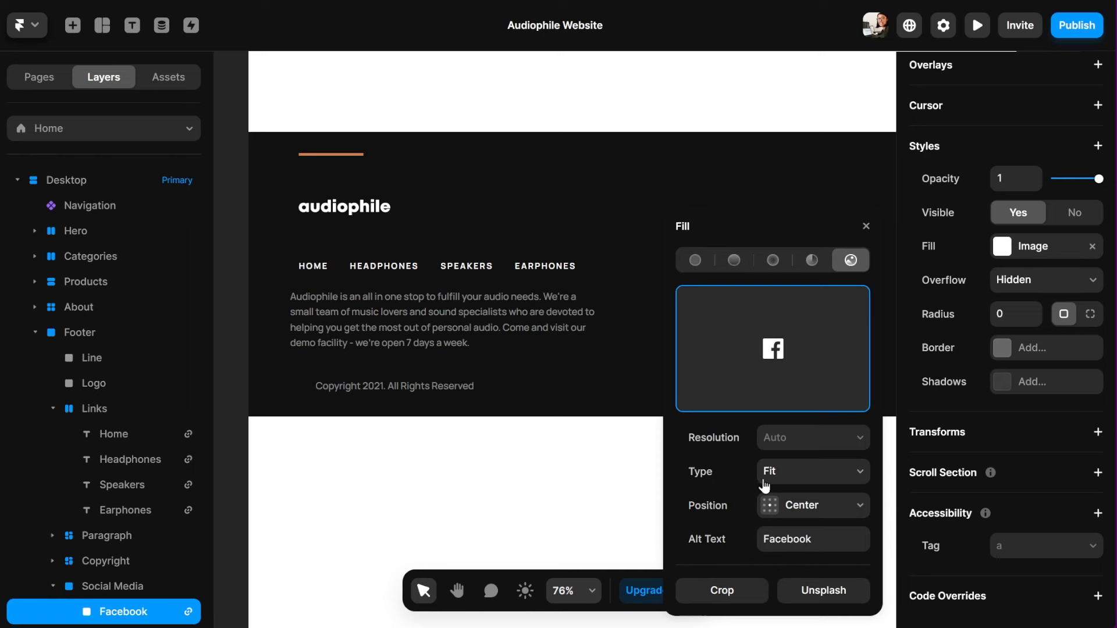
pyautogui.moveTo(774, 355)
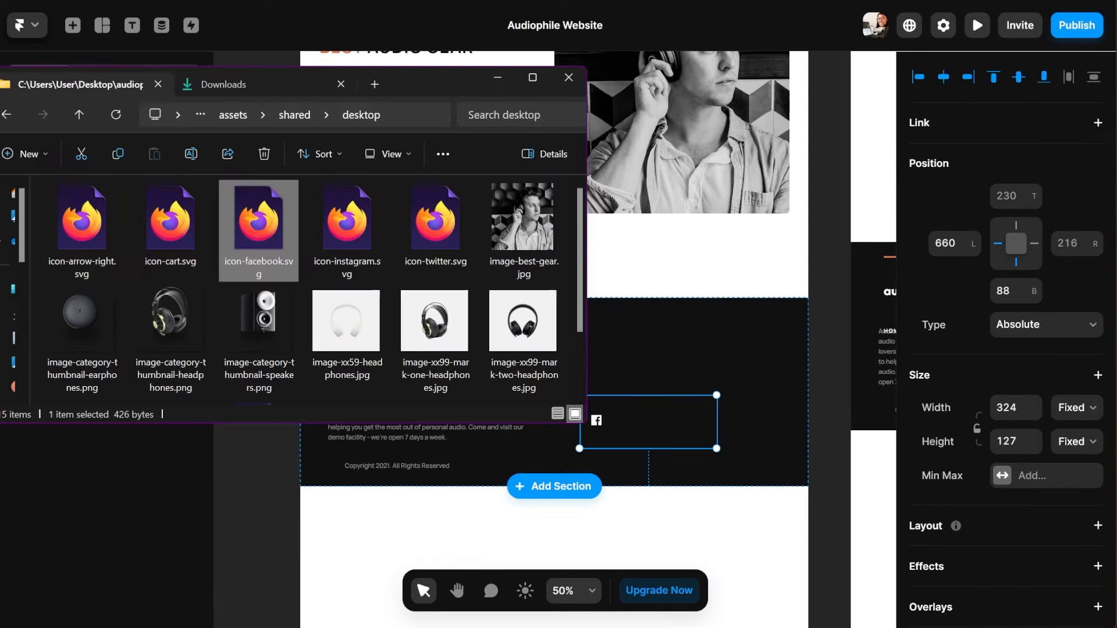
# Import icon-facebook.svg from the shared desktop assets folder as a graphic and place it inside the Social Media frame
pyautogui.moveTo(254, 244); pyautogui.dragTo(691, 510)
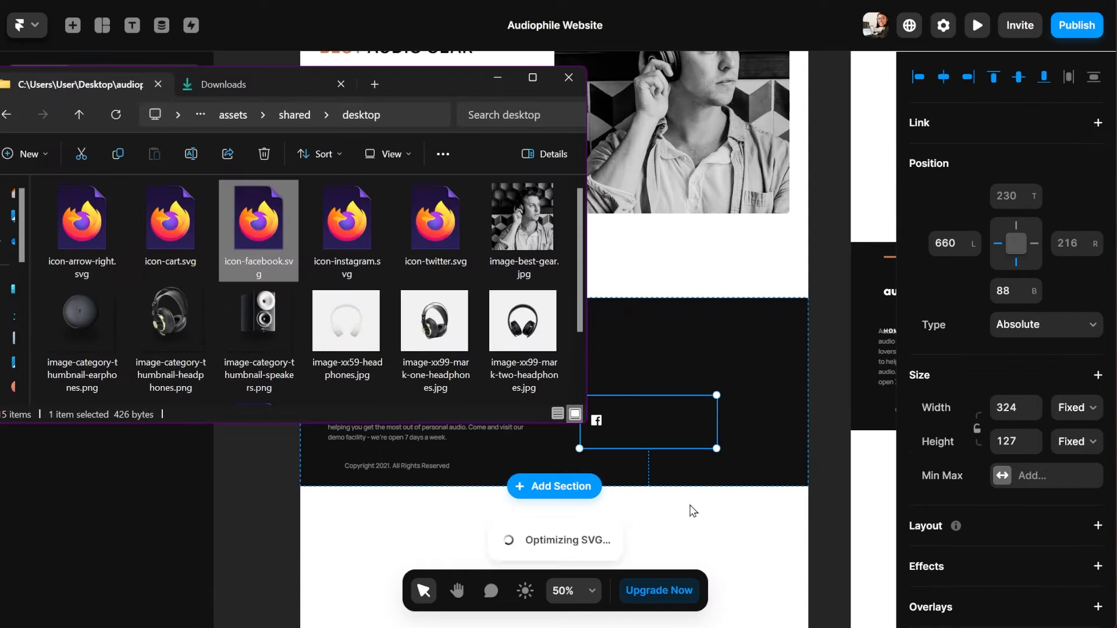
pyautogui.moveTo(104, 535); pyautogui.dragTo(132, 499)
pyautogui.click(139, 536)
pyautogui.click(143, 515)
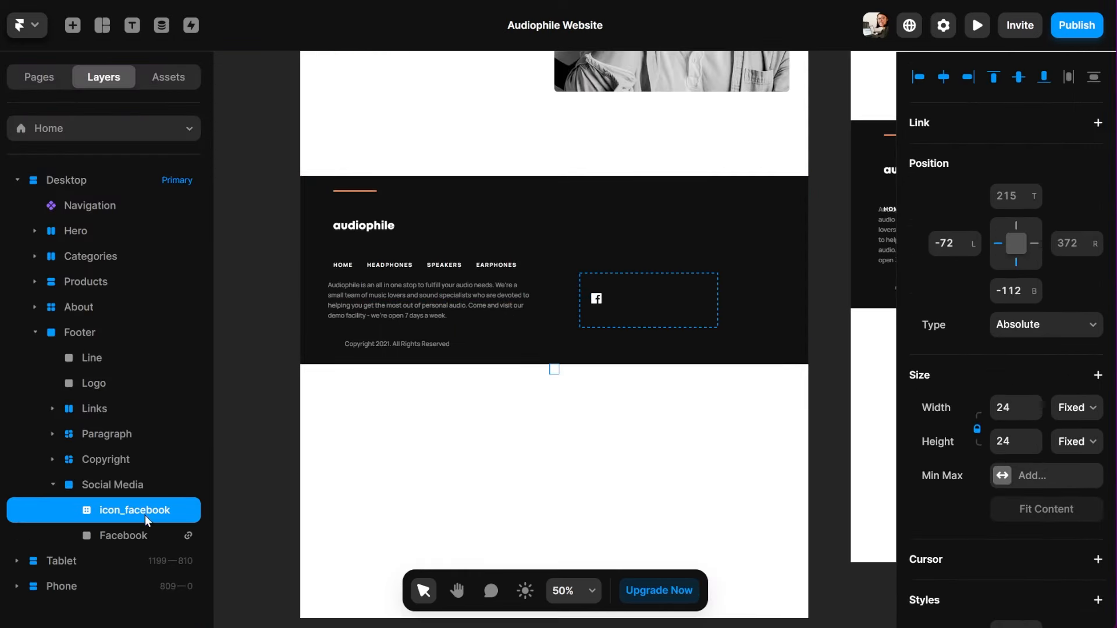
pyautogui.moveTo(554, 374); pyautogui.dragTo(640, 306)
pyautogui.click(131, 510)
# Turn the Social Media frame into a horizontal stack holding both Facebook icons
pyautogui.click(114, 485)
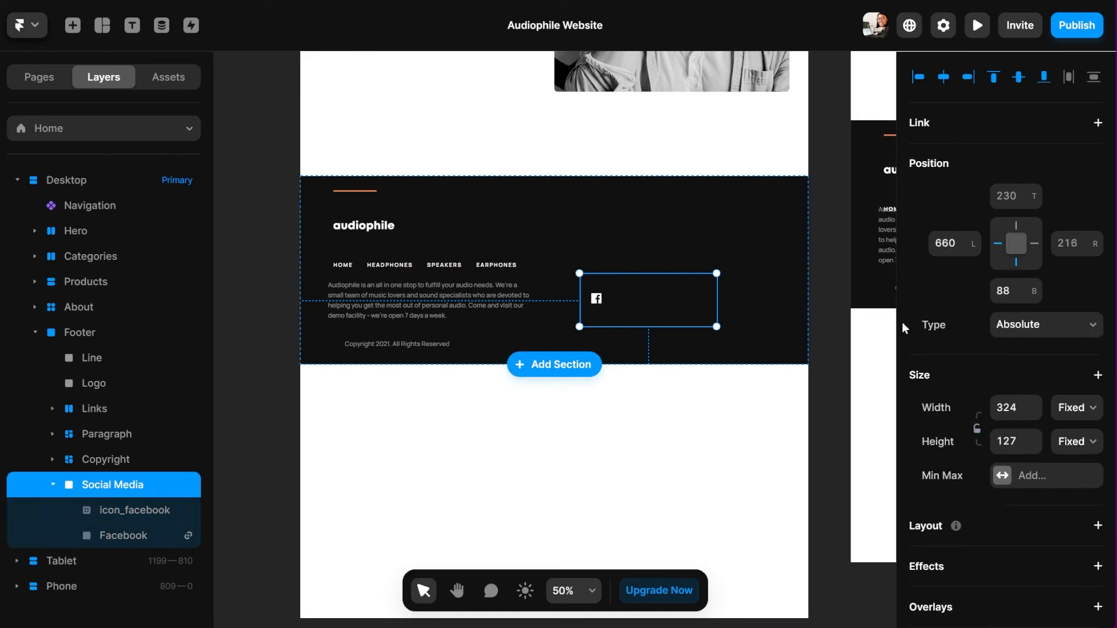
pyautogui.click(1098, 526)
pyautogui.scroll(-4, 1023, 349)
pyautogui.click(1018, 373)
pyautogui.scroll(5, 659, 315)
# Set the fill of the icon_facebook graphic in the Social Media stack to the Accent color
pyautogui.click(121, 536)
pyautogui.click(140, 511)
pyautogui.click(152, 535)
pyautogui.scroll(-2, 1016, 467)
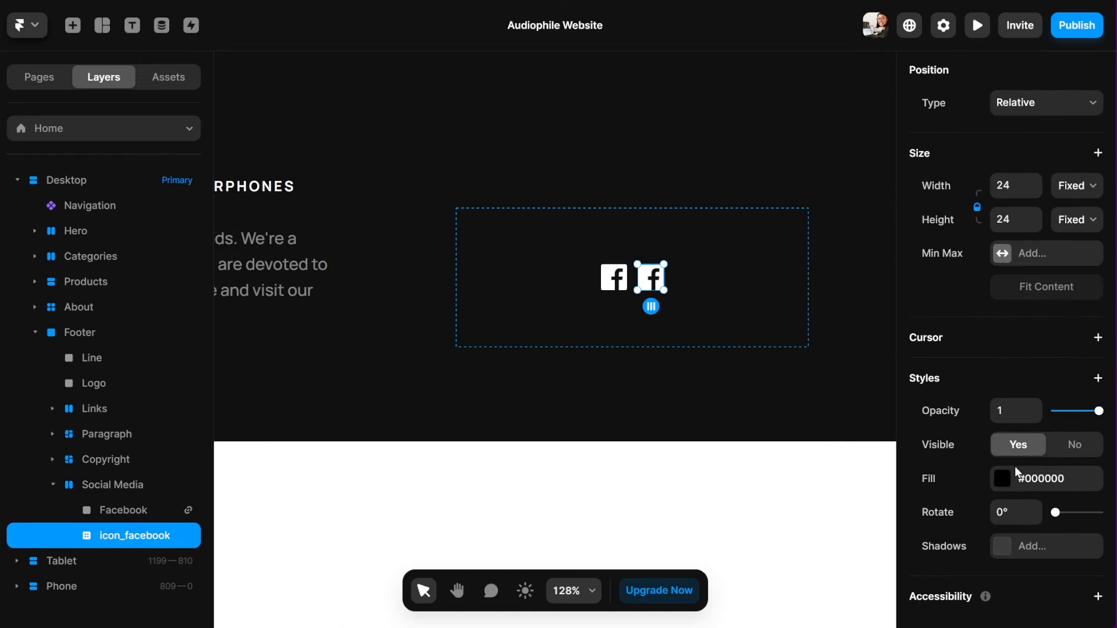
pyautogui.click(1002, 479)
pyautogui.click(723, 469)
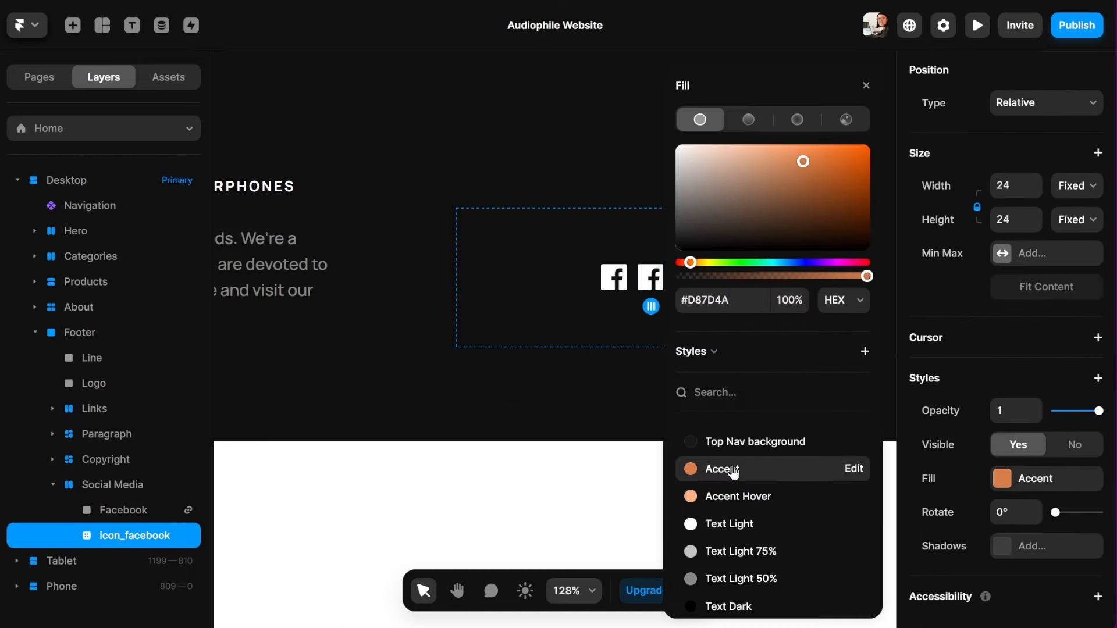
pyautogui.click(708, 354)
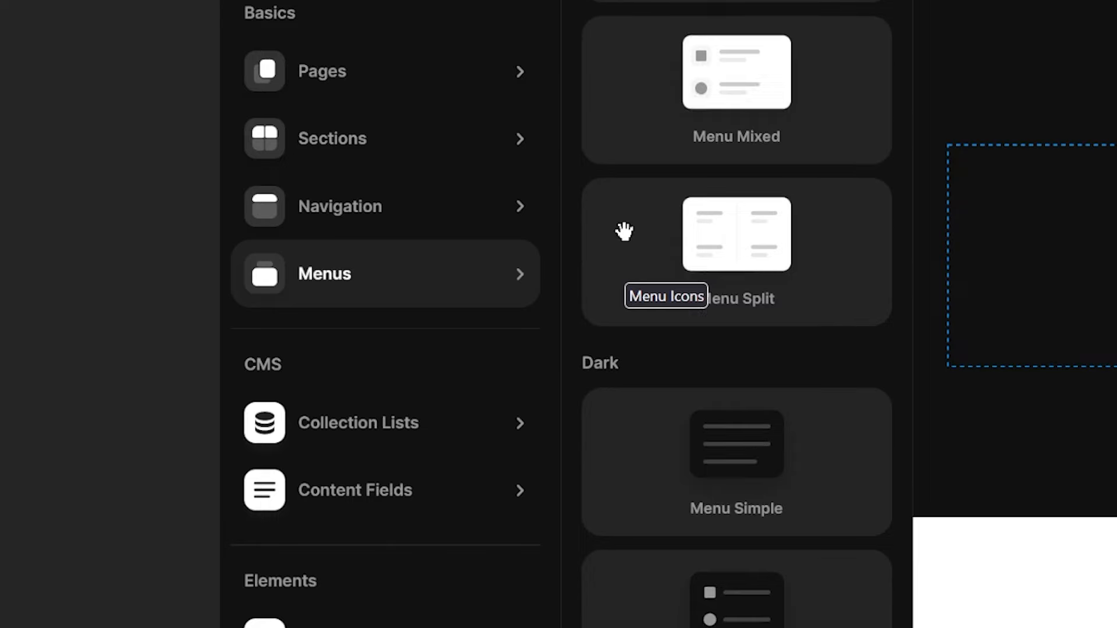
# Insert the light Menu Icons element into the Social Media stack and open the first item's Icon graphic for inspection
pyautogui.scroll(-4, 625, 231)
pyautogui.scroll(10, 625, 232)
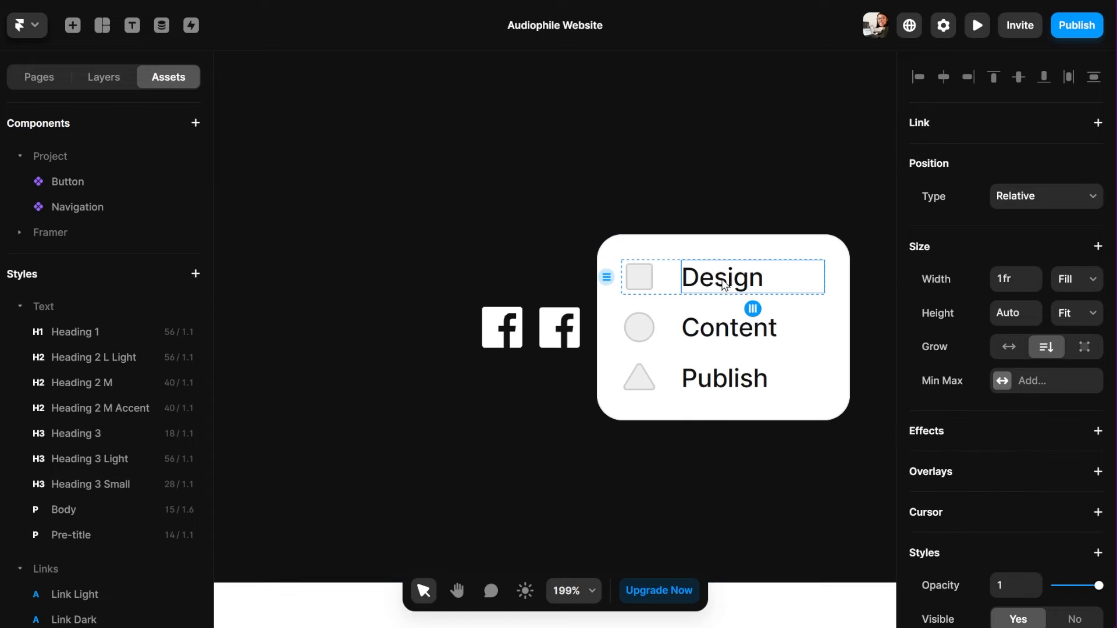
pyautogui.click(104, 77)
pyautogui.click(152, 478)
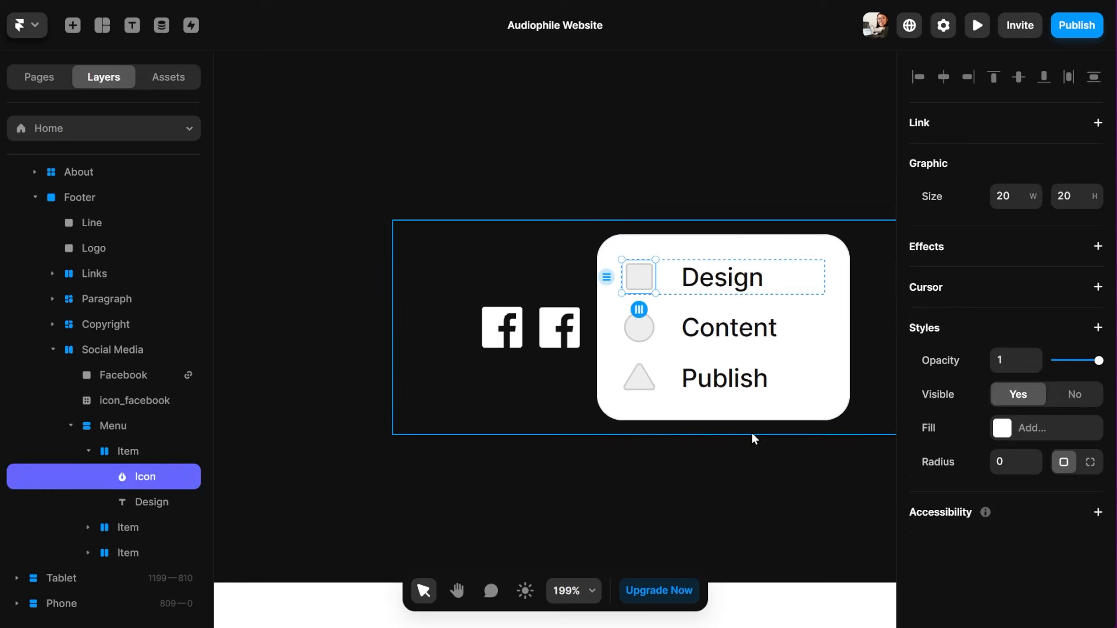
pyautogui.doubleClick(643, 279)
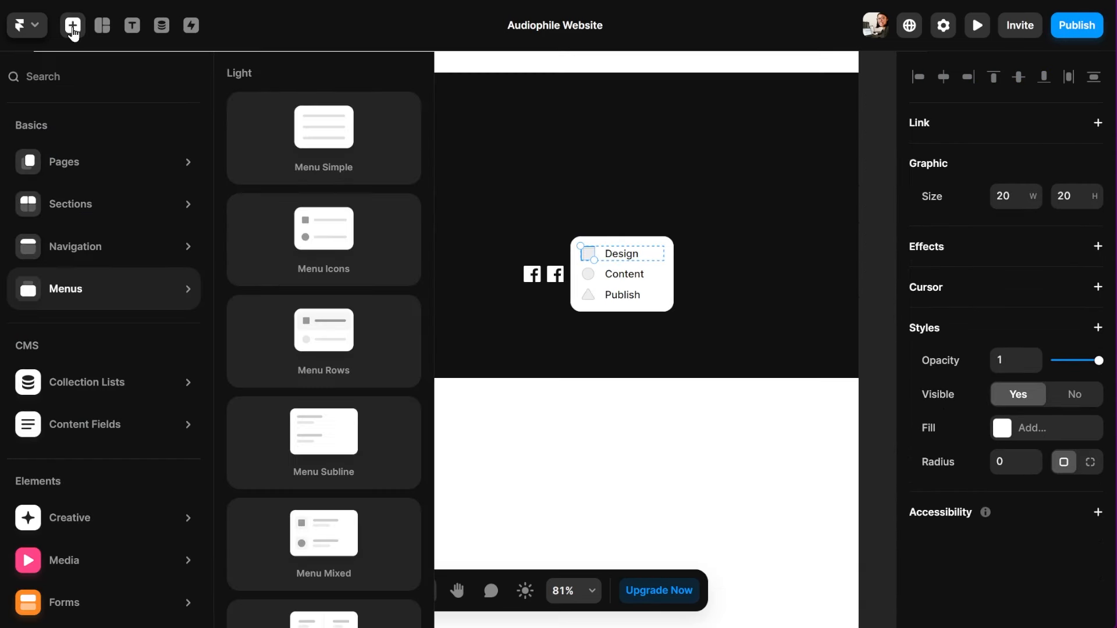
# Search the insertable elements for "icon" and place a Material icon in the Social Media stack beside the menu
pyautogui.write('icon')
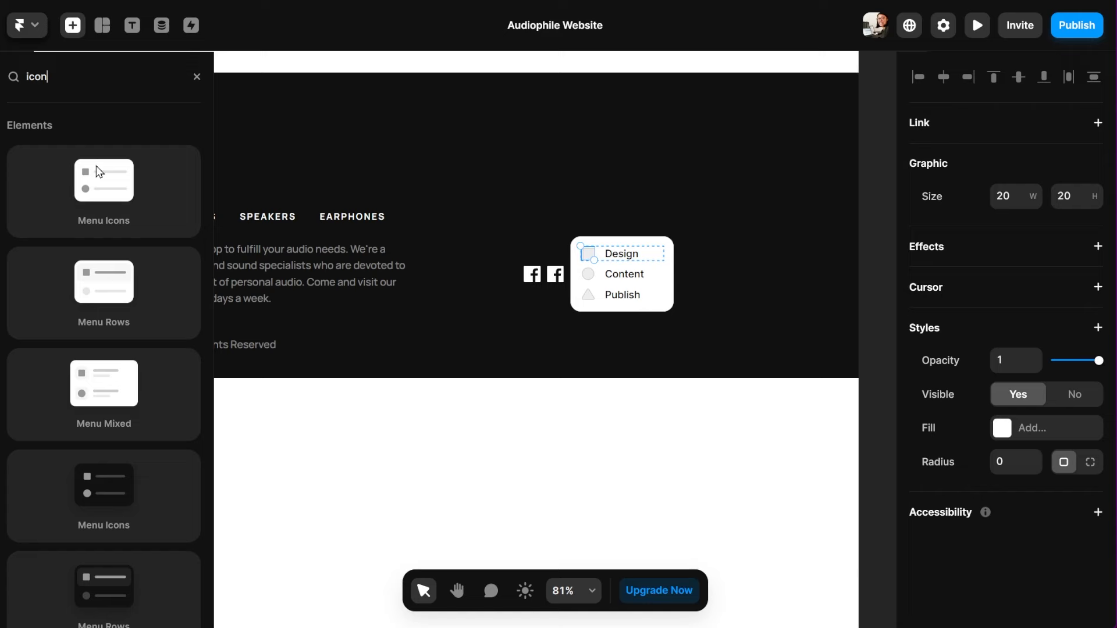
pyautogui.scroll(-5, 103, 232)
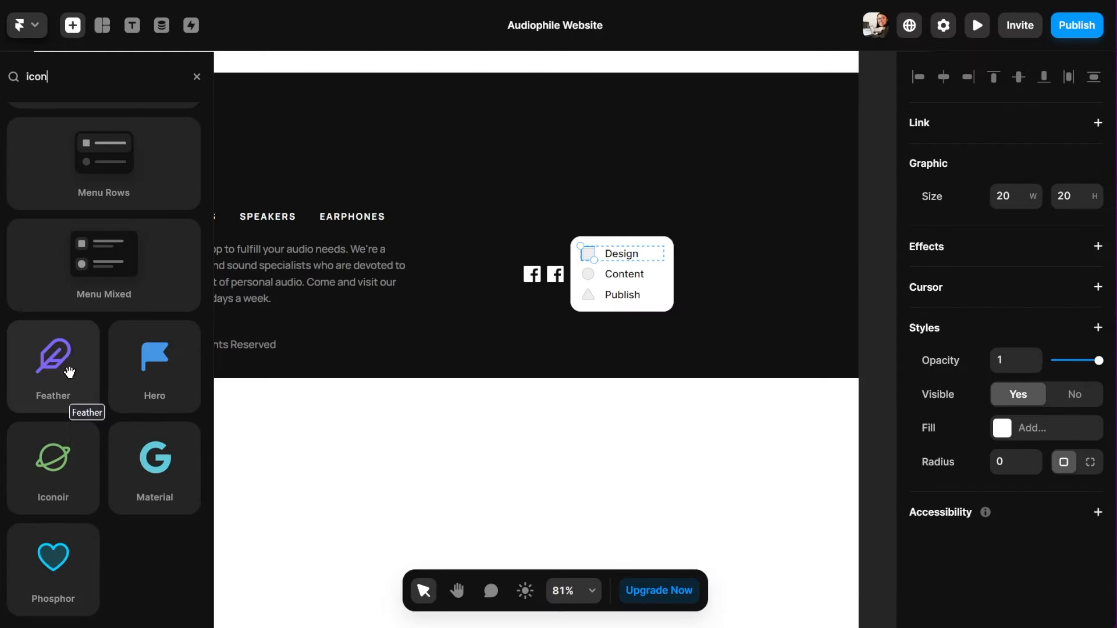
pyautogui.click(141, 441)
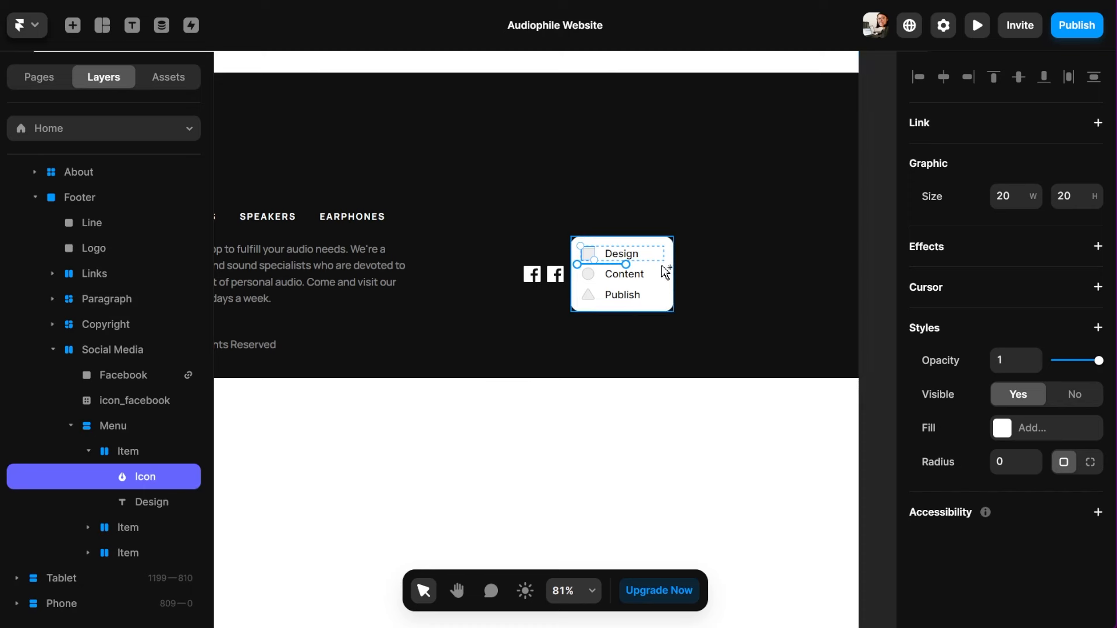
pyautogui.moveTo(682, 272); pyautogui.dragTo(684, 264)
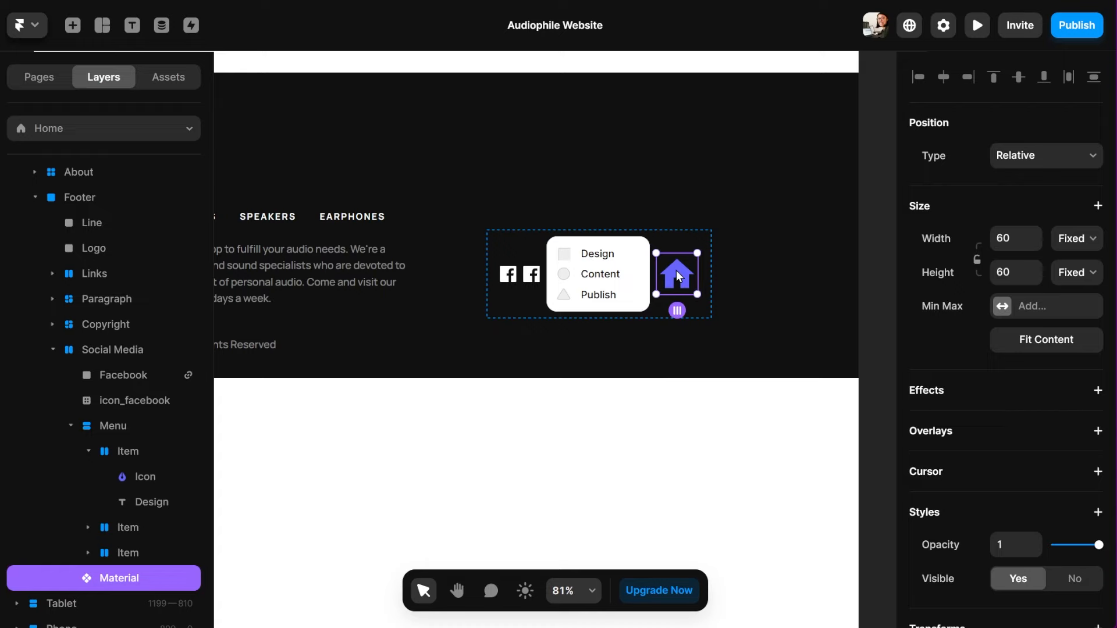
# Set the Material icon's name to Facebook and its color to the Text Light style
pyautogui.scroll(-6, 970, 405)
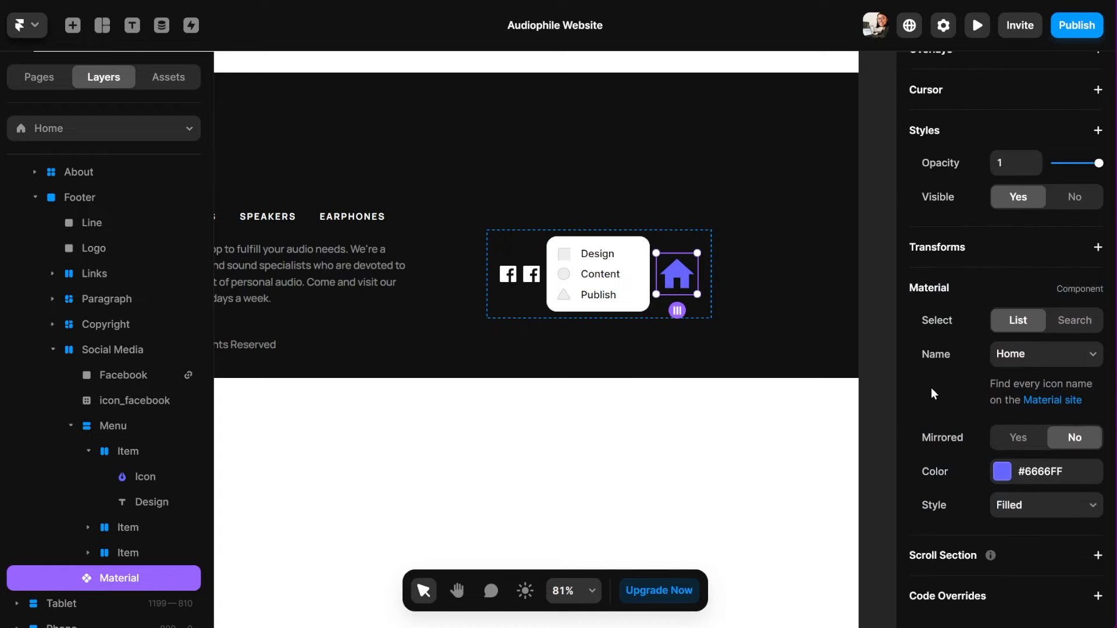
pyautogui.click(1046, 354)
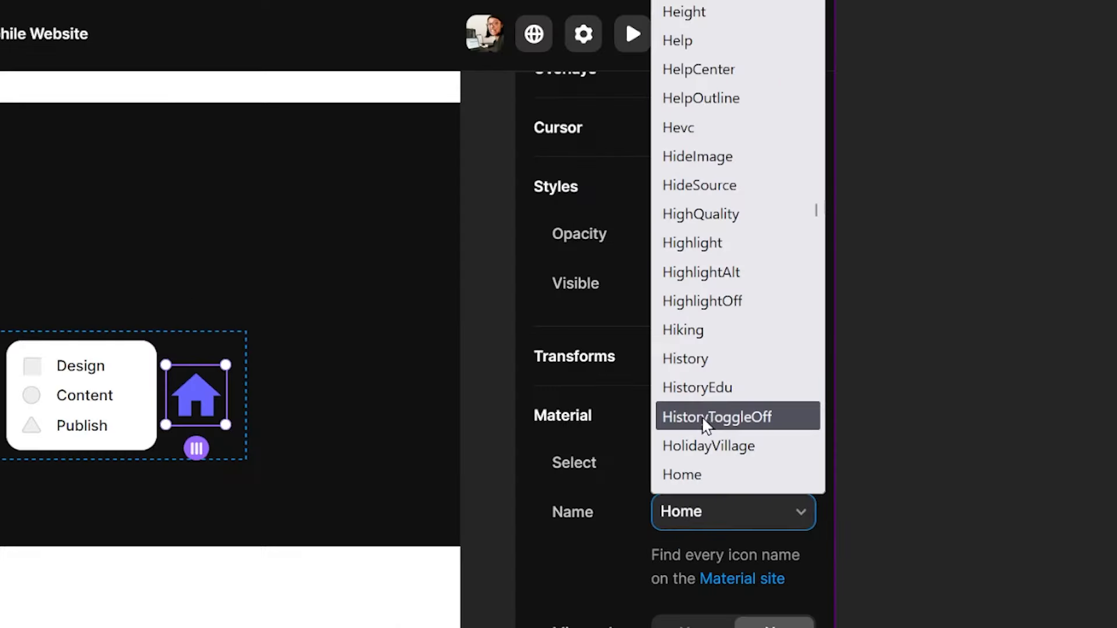
pyautogui.scroll(20, 705, 421)
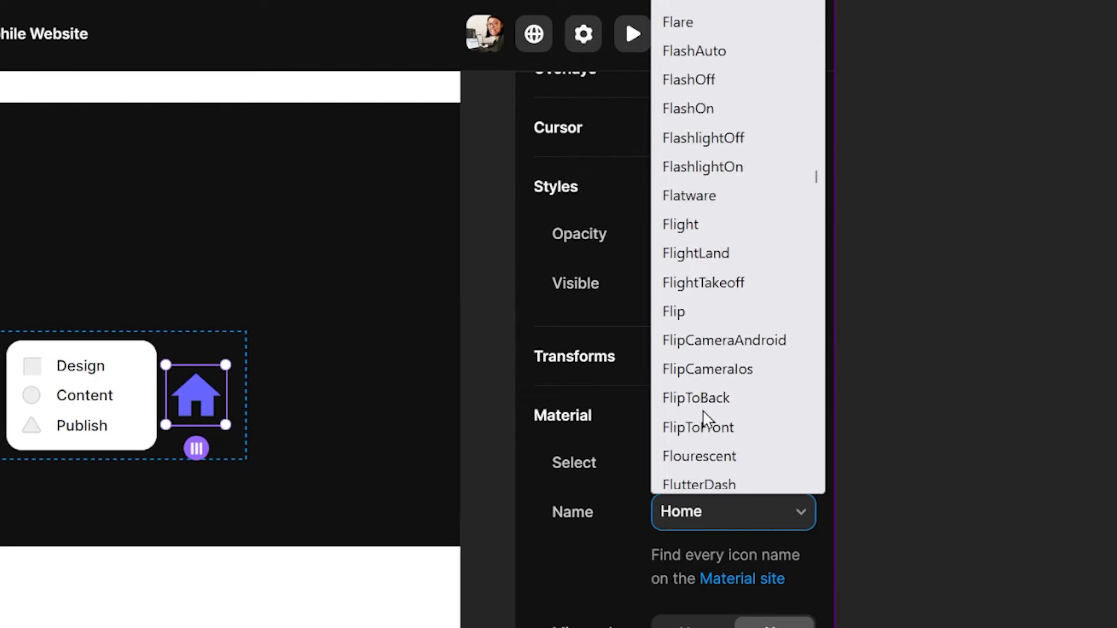
pyautogui.scroll(20, 705, 420)
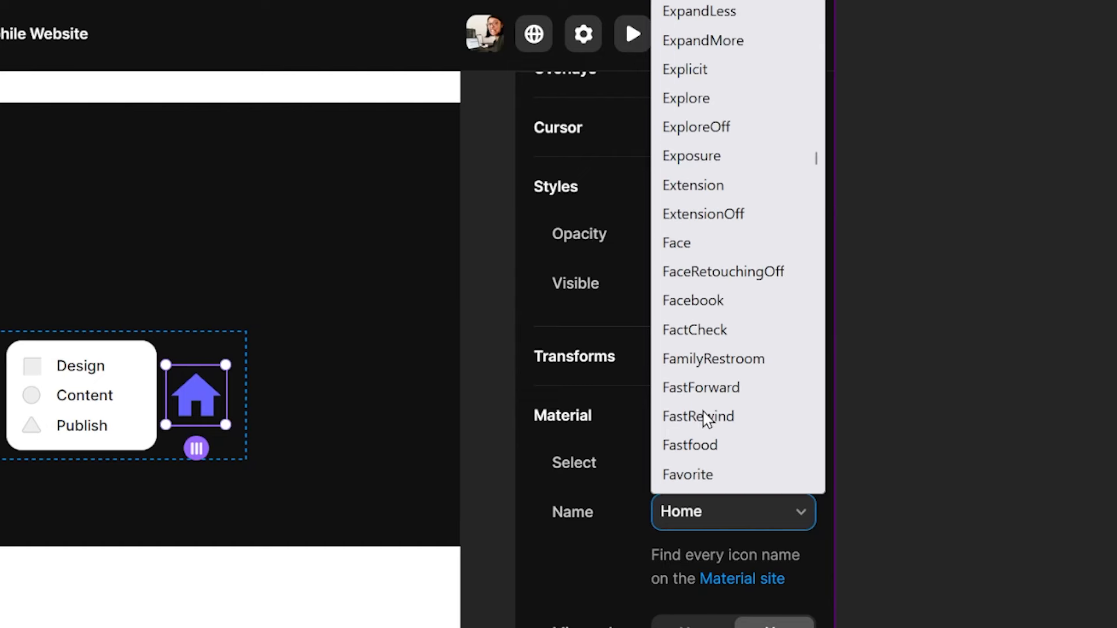
pyautogui.click(730, 306)
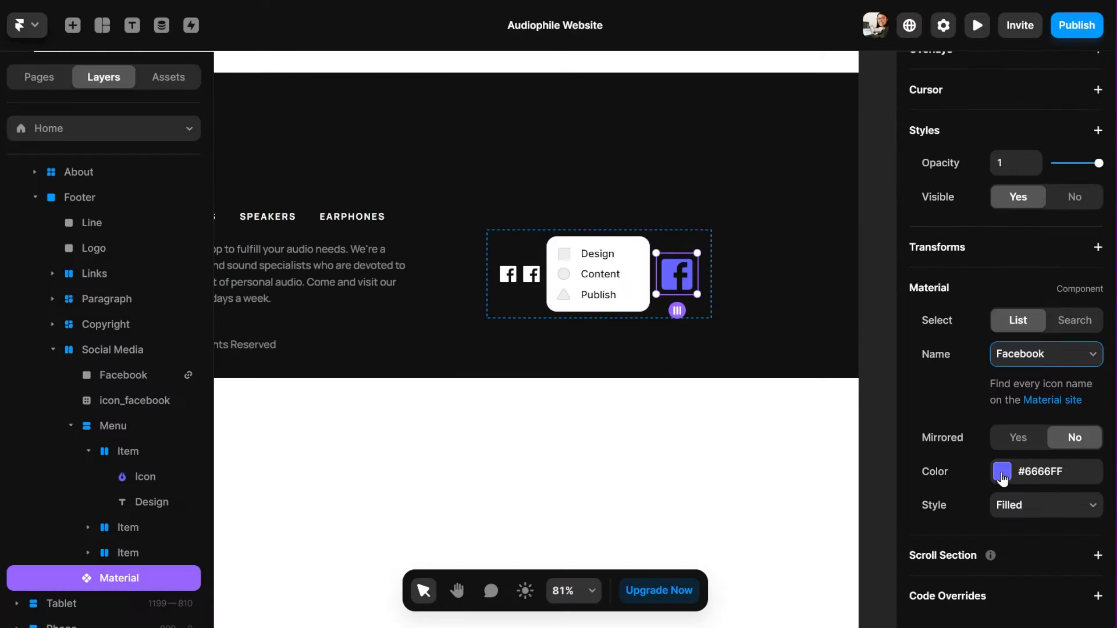
pyautogui.click(1005, 473)
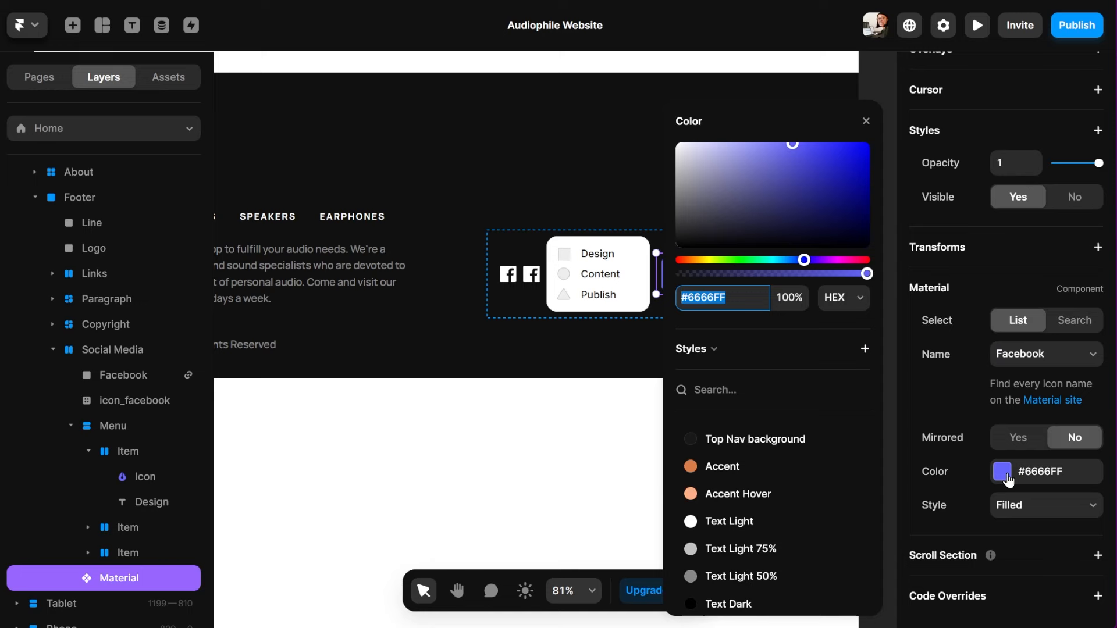
pyautogui.click(749, 524)
pyautogui.click(864, 122)
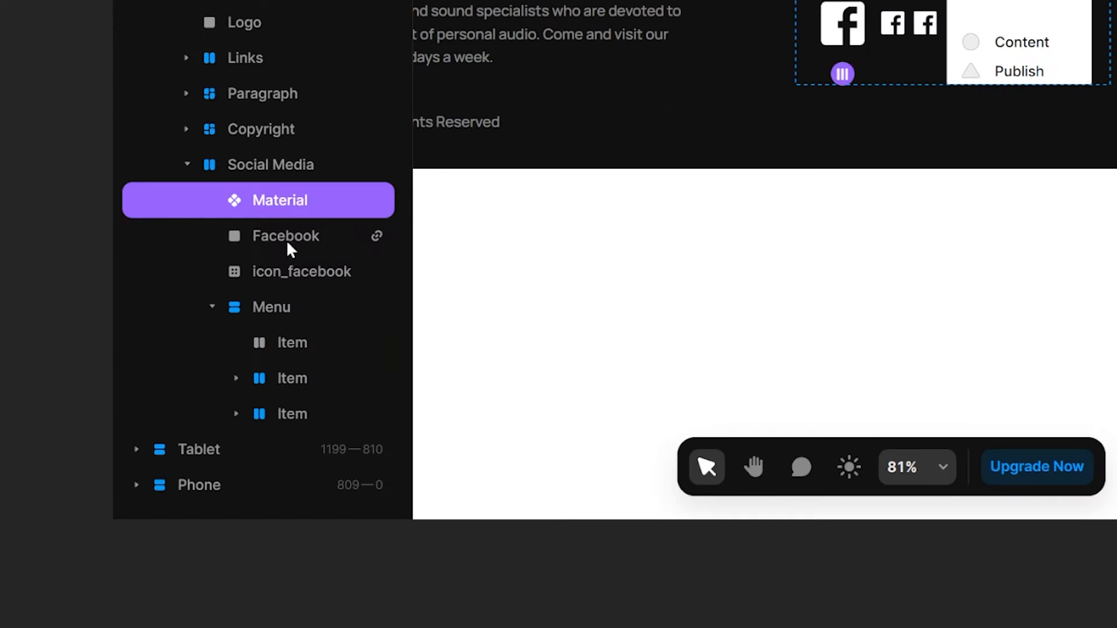
# Delete the Menu, the old Facebook layer and the icon_facebook graphic from the Social Media stack
pyautogui.click(262, 308)
pyautogui.press('Delete')
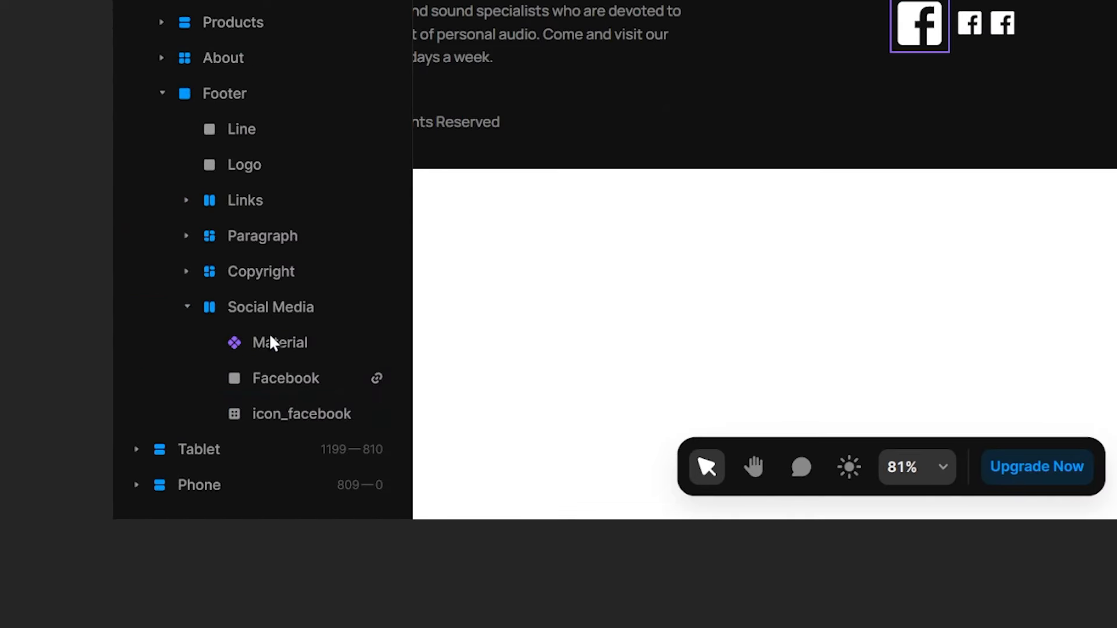
pyautogui.click(277, 381)
pyautogui.press('Delete')
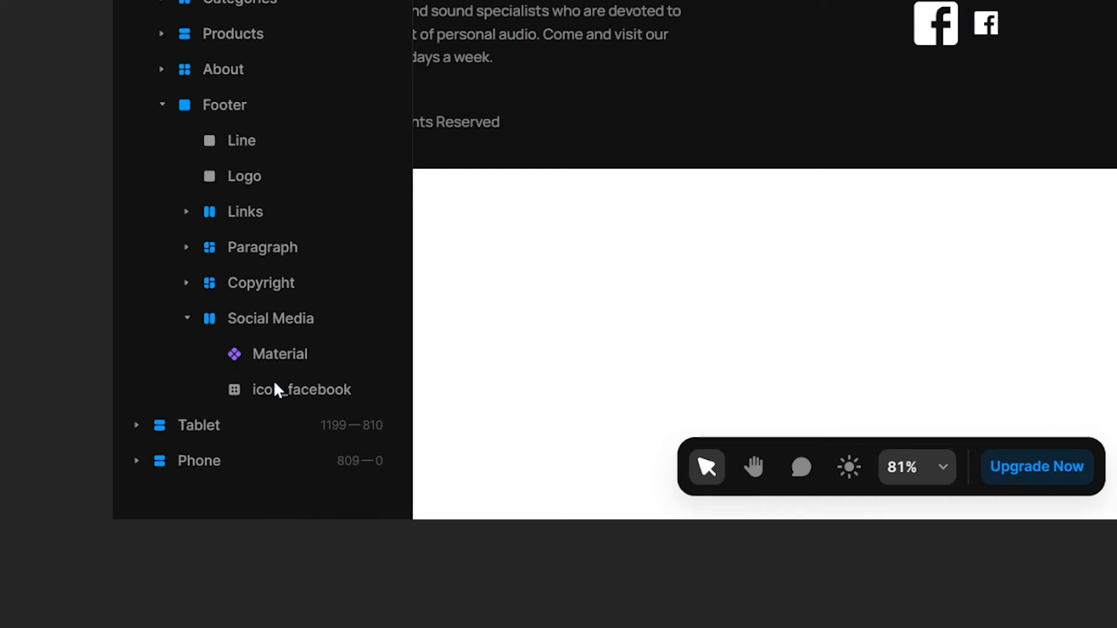
pyautogui.click(277, 392)
pyautogui.press('Delete')
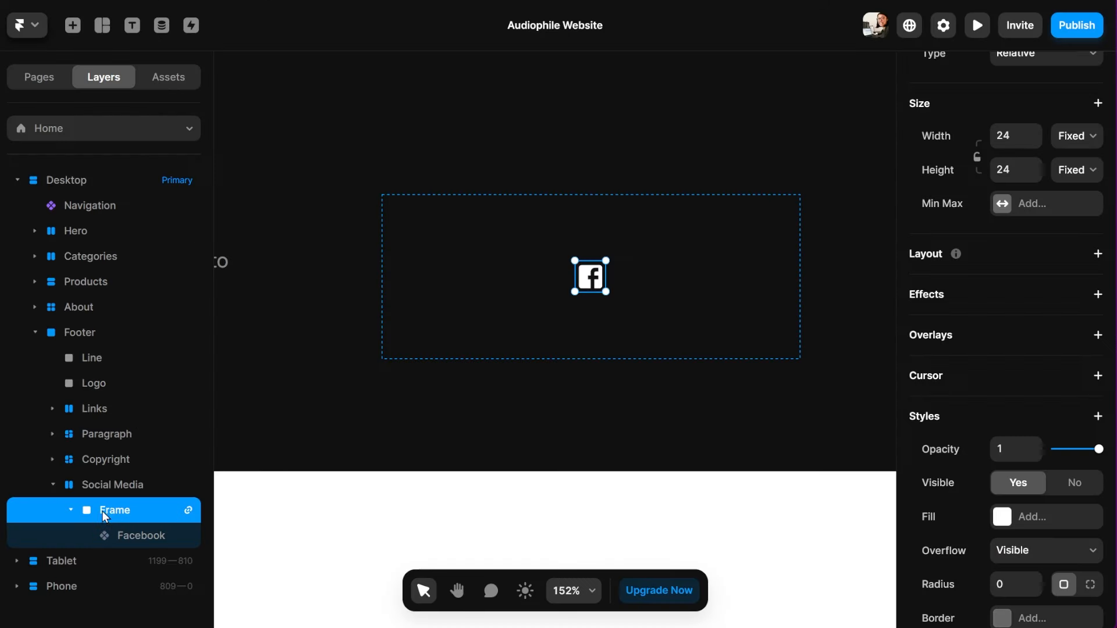
# Rename the frame around the Facebook Material icon as Social Media Icon
pyautogui.doubleClick(111, 509)
pyautogui.write('Socis')
pyautogui.press('BackSpace')
pyautogui.write('al')
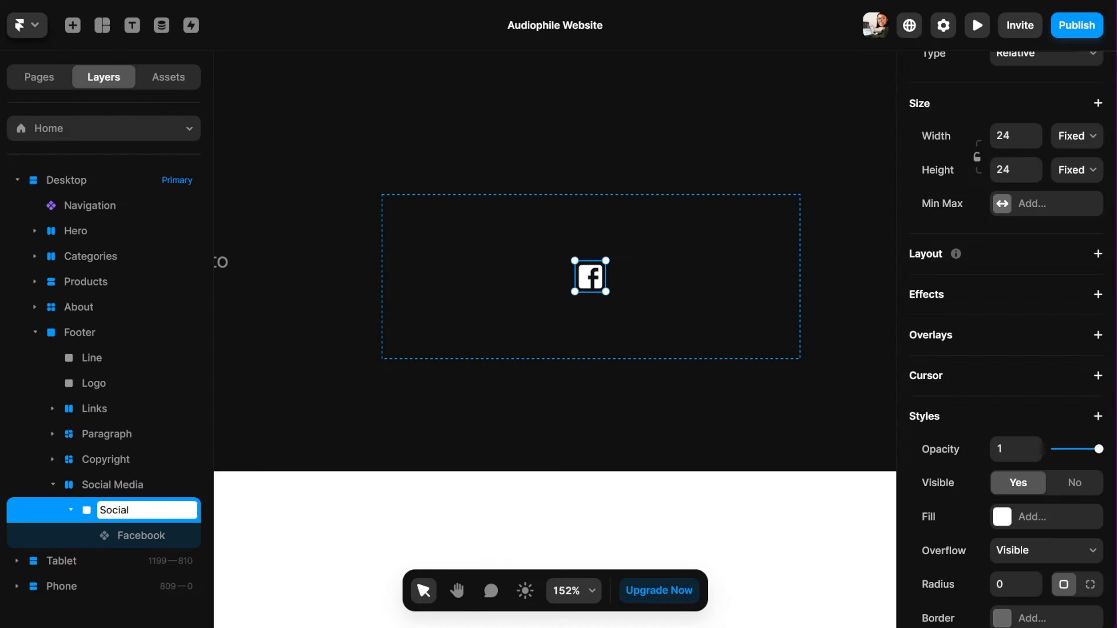
pyautogui.write(' Media Icons')
pyautogui.press('Return')
# Create a component named Social Media Icon from the renamed frame
pyautogui.rightClick(142, 507)
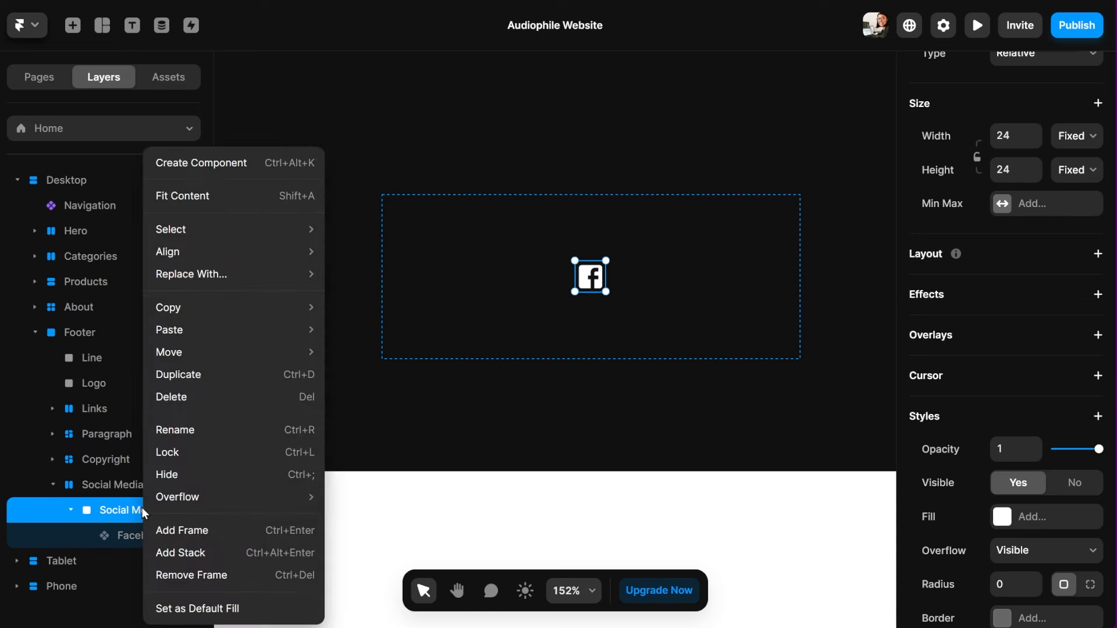
pyautogui.click(198, 166)
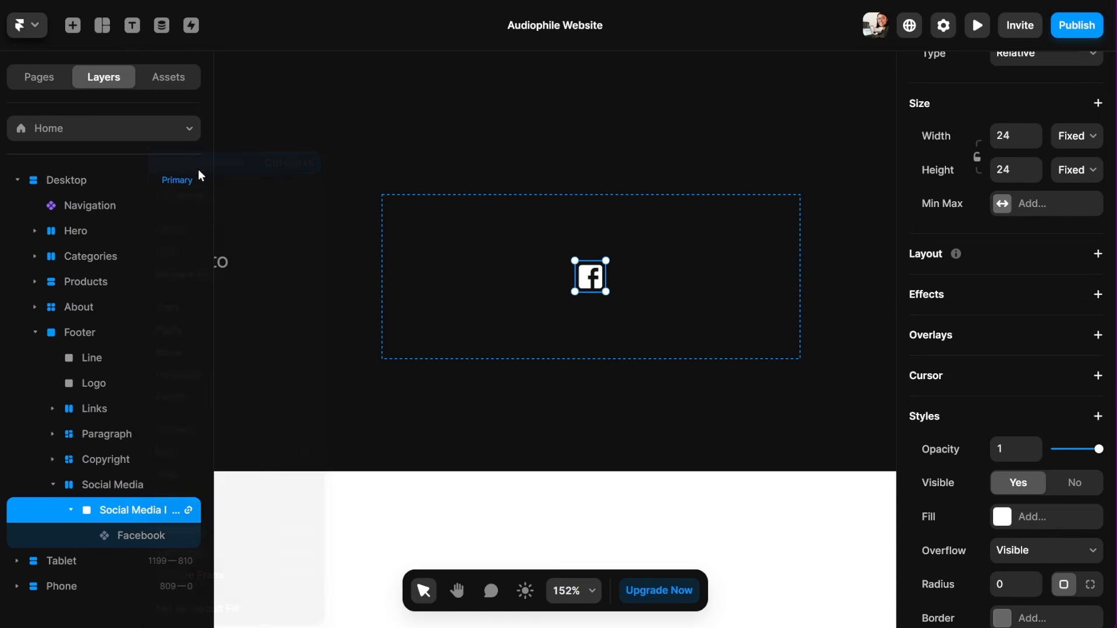
pyautogui.click(571, 376)
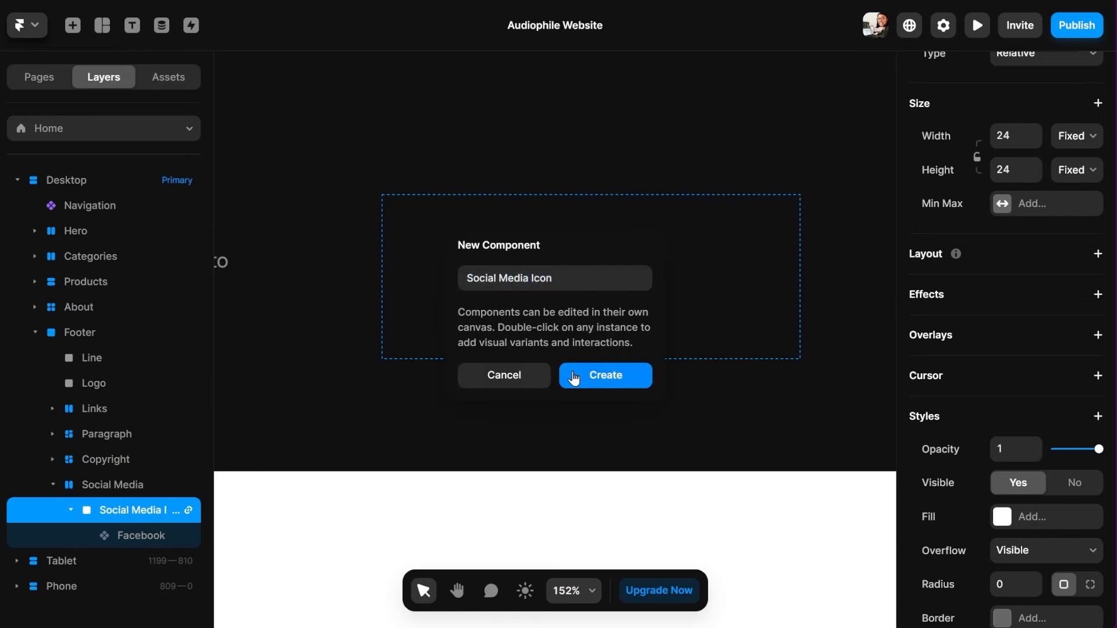
# Rename the component's primary variant from Variant 1 to Facebook
pyautogui.doubleClick(71, 135)
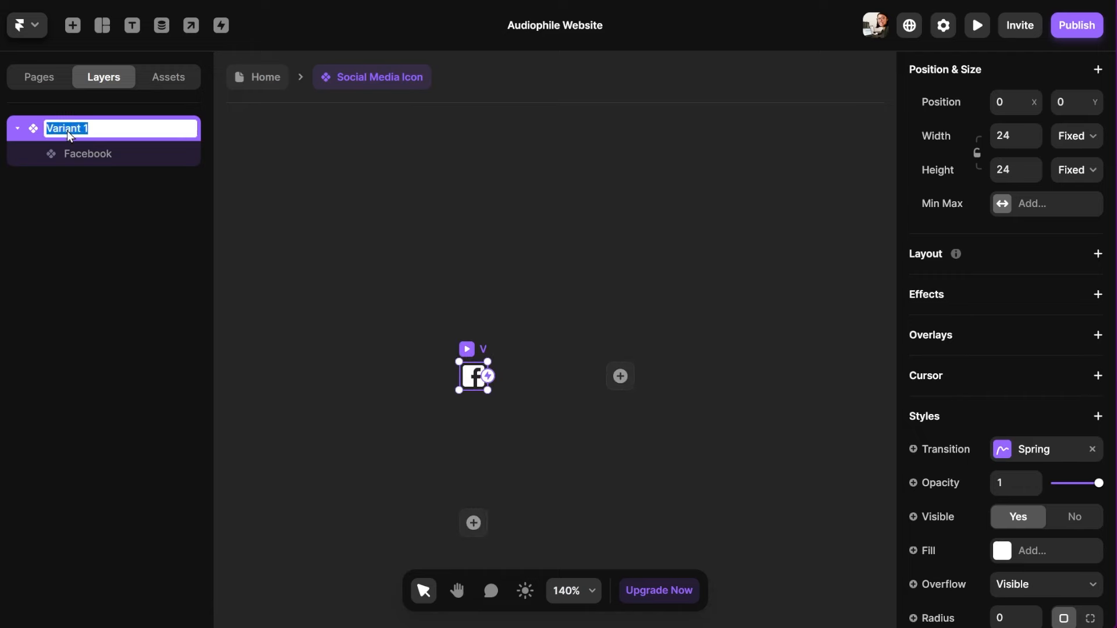
pyautogui.write('Faceo')
pyautogui.write('ook')
pyautogui.press('Return')
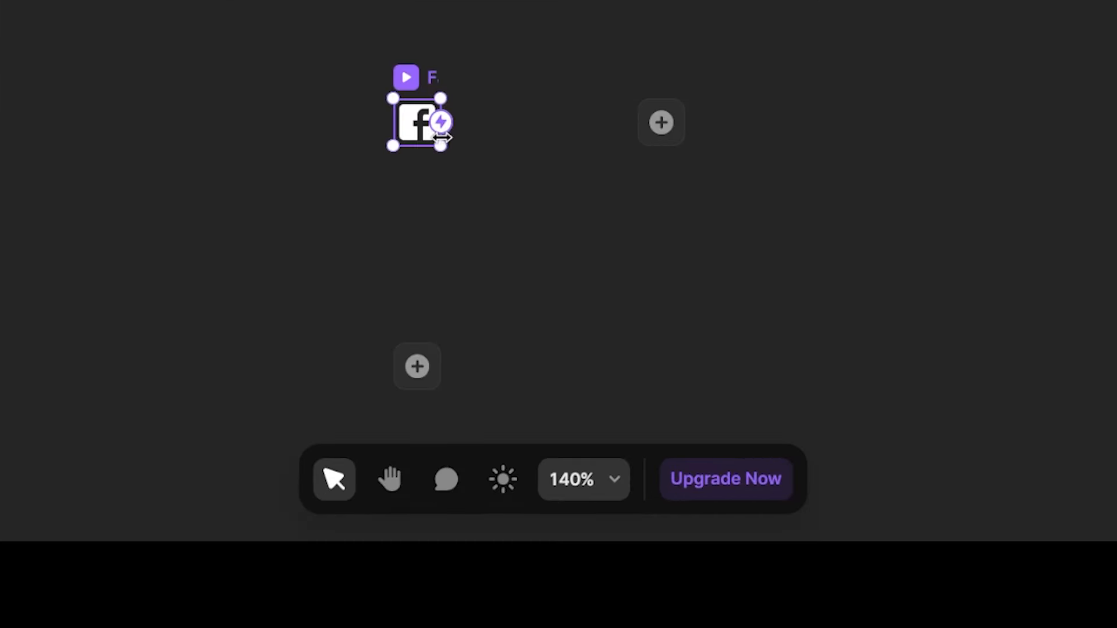
# Add a Hover state to the Facebook variant and set its icon color to the Accent style
pyautogui.click(423, 370)
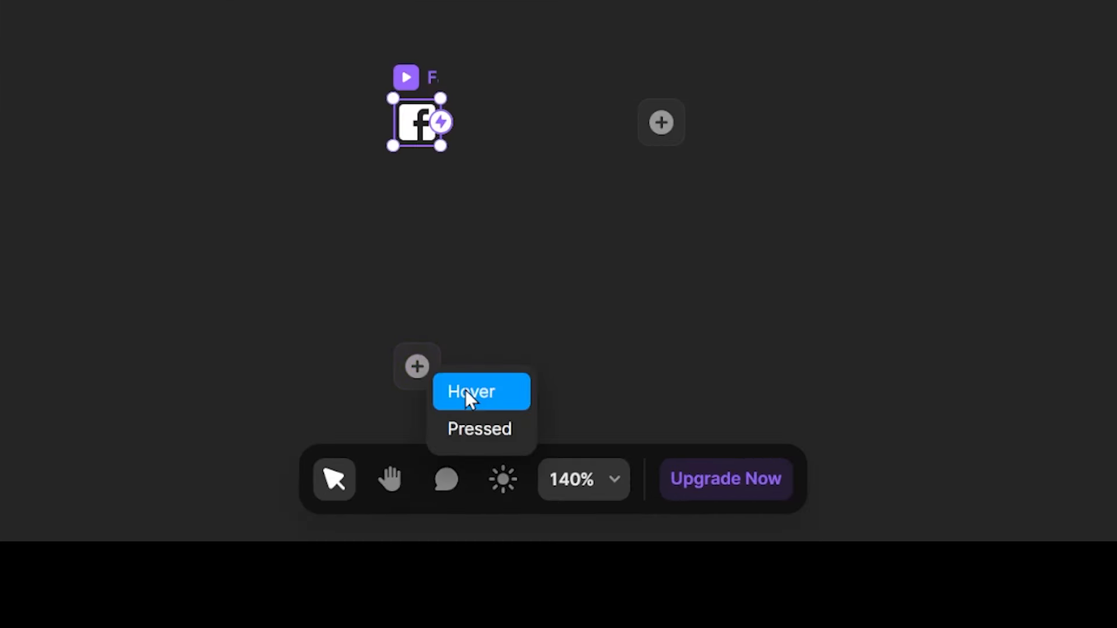
pyautogui.click(469, 396)
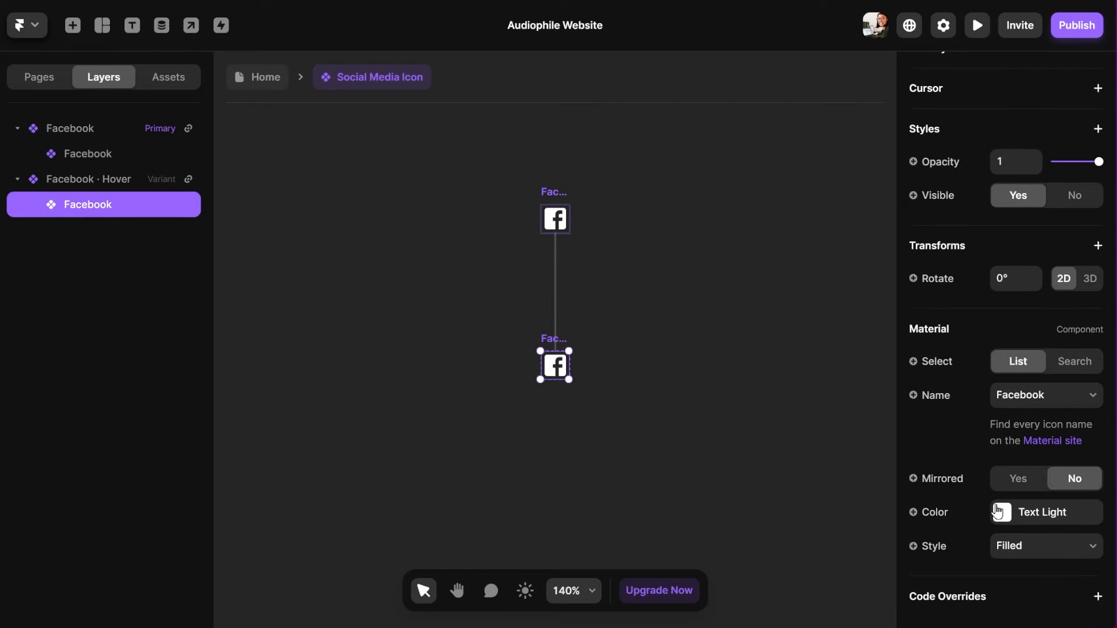
pyautogui.click(995, 509)
pyautogui.click(725, 485)
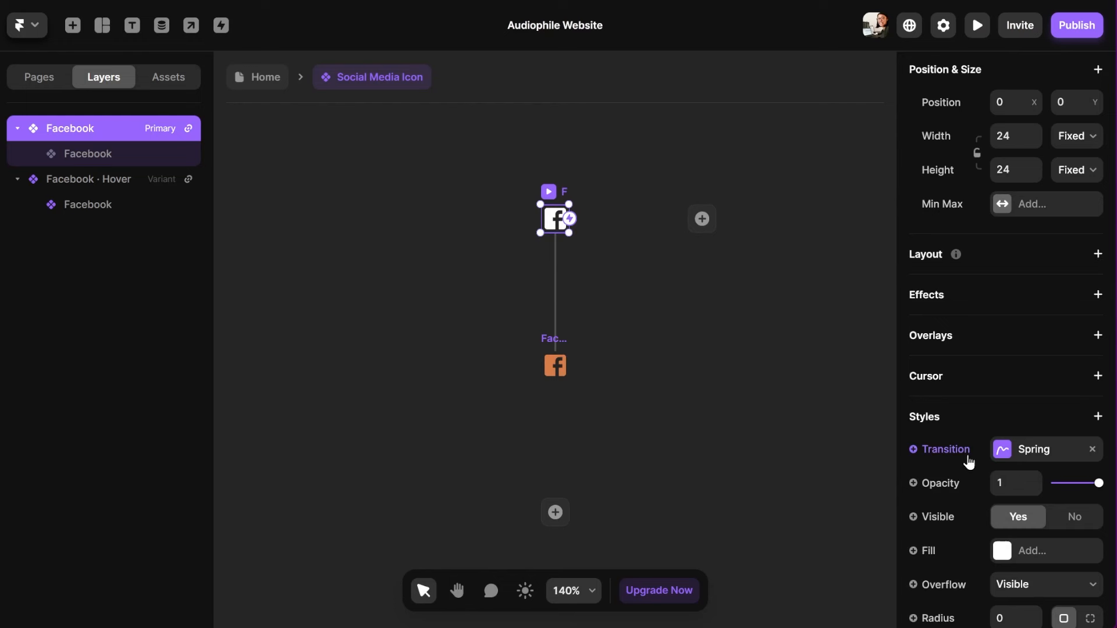
# Change the primary Facebook variant's transition to the Ease type with Ease In Out
pyautogui.click(966, 456)
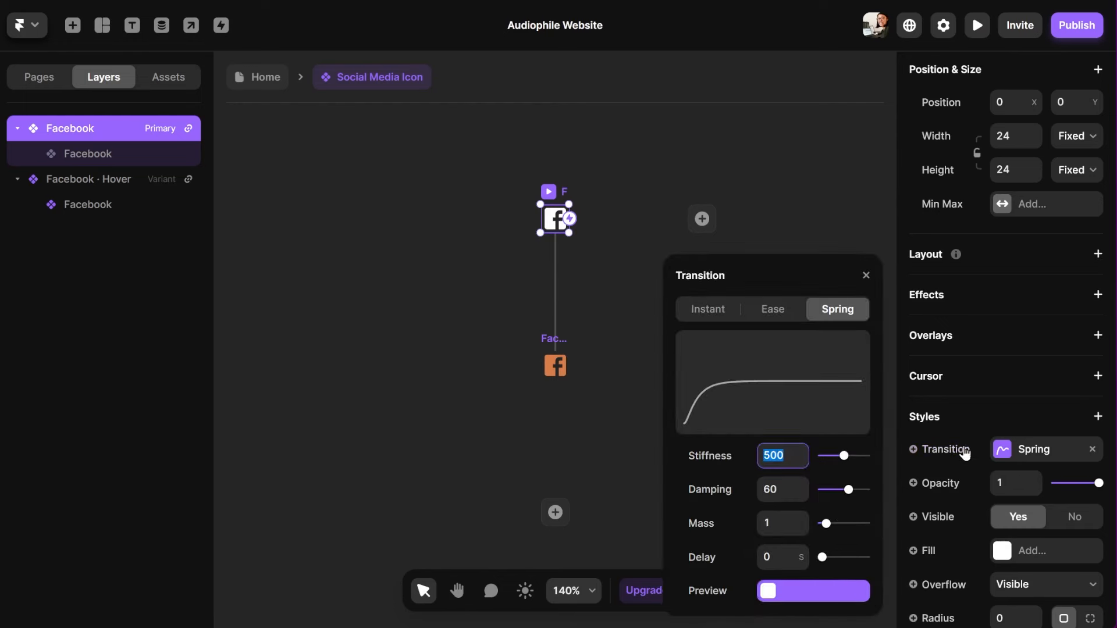
pyautogui.moveTo(849, 489); pyautogui.dragTo(841, 456)
pyautogui.click(773, 314)
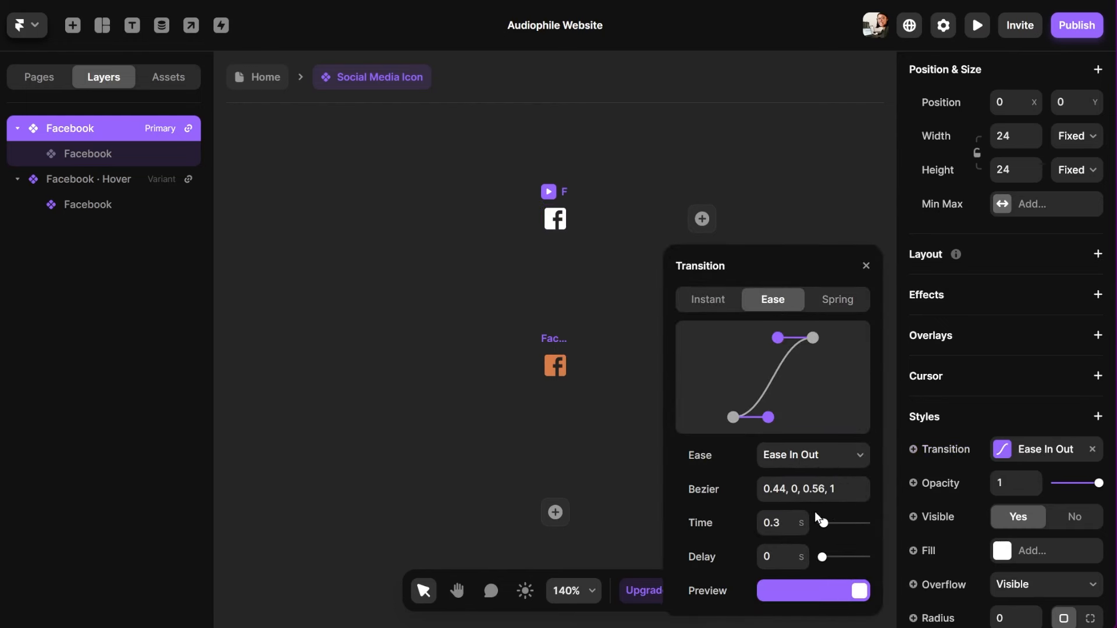
pyautogui.click(838, 488)
pyautogui.click(743, 490)
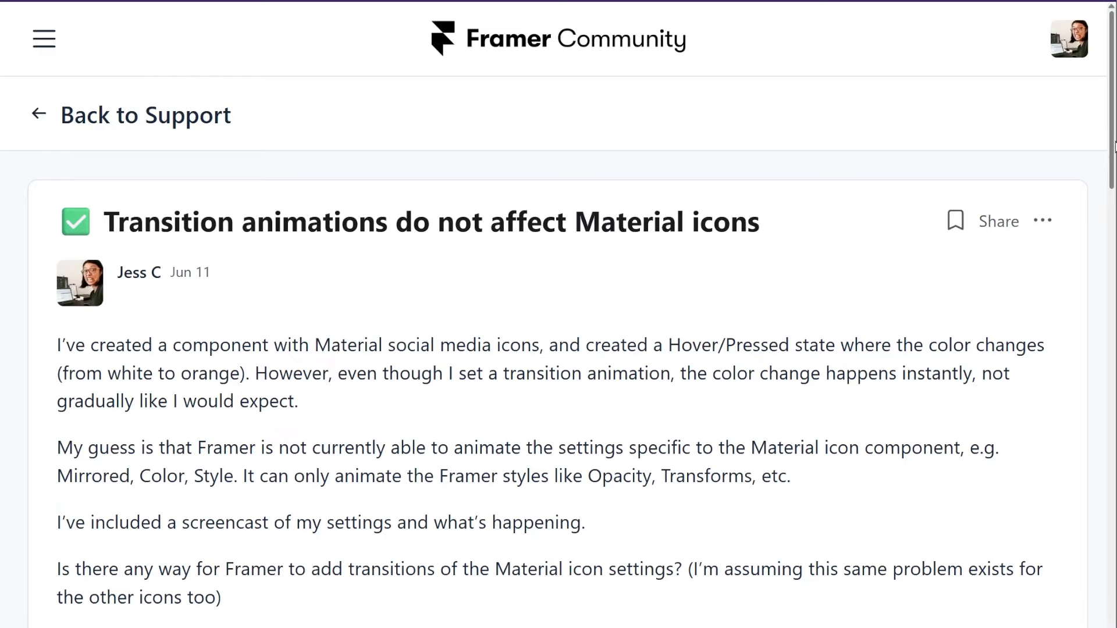
# Read the Framer Community thread on transition animations for Material icons, including the replies with a suggested workaround
pyautogui.moveTo(1113, 145); pyautogui.dragTo(1114, 488)
pyautogui.scroll(-3, 557, 352)
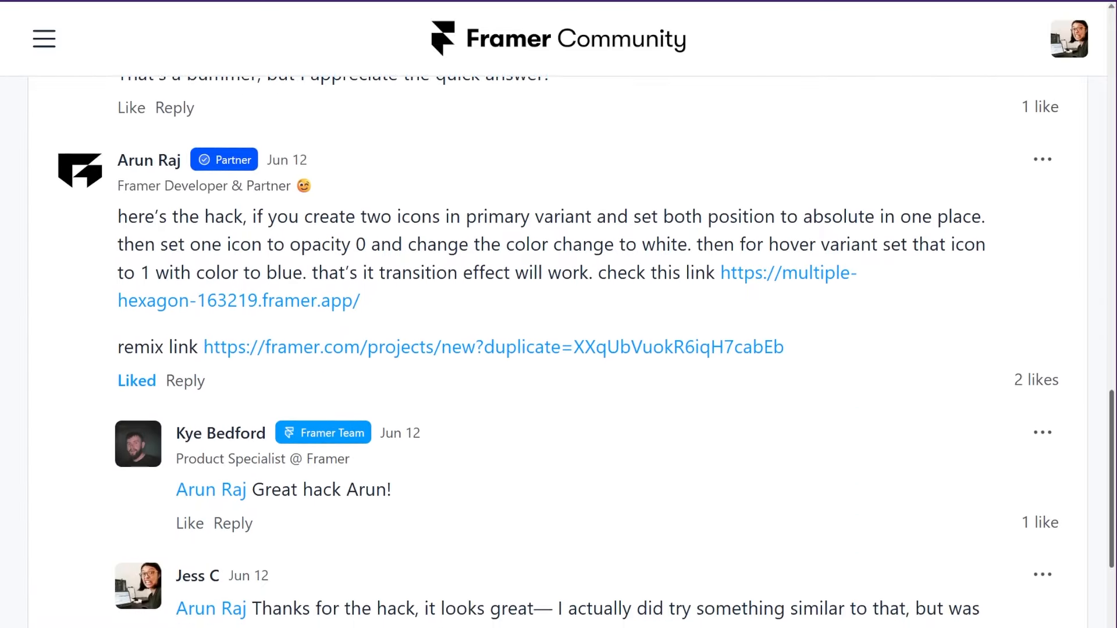
pyautogui.scroll(-3, 558, 352)
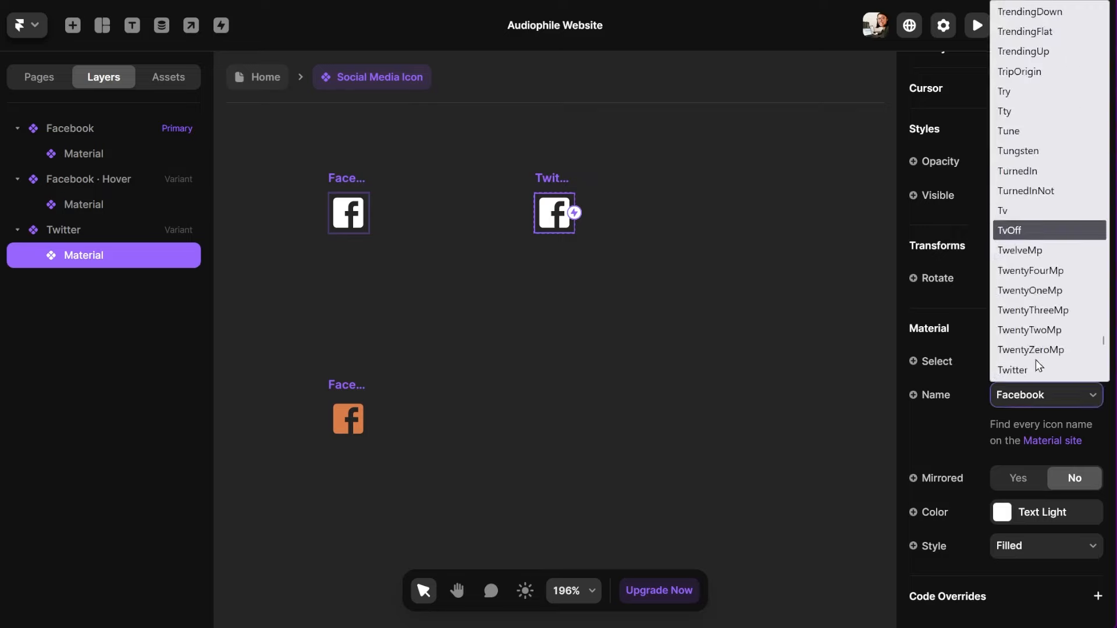
# Set the Twitter variant's Material icon to Twitter and begin entering a variant name starting with "In"
pyautogui.click(1013, 370)
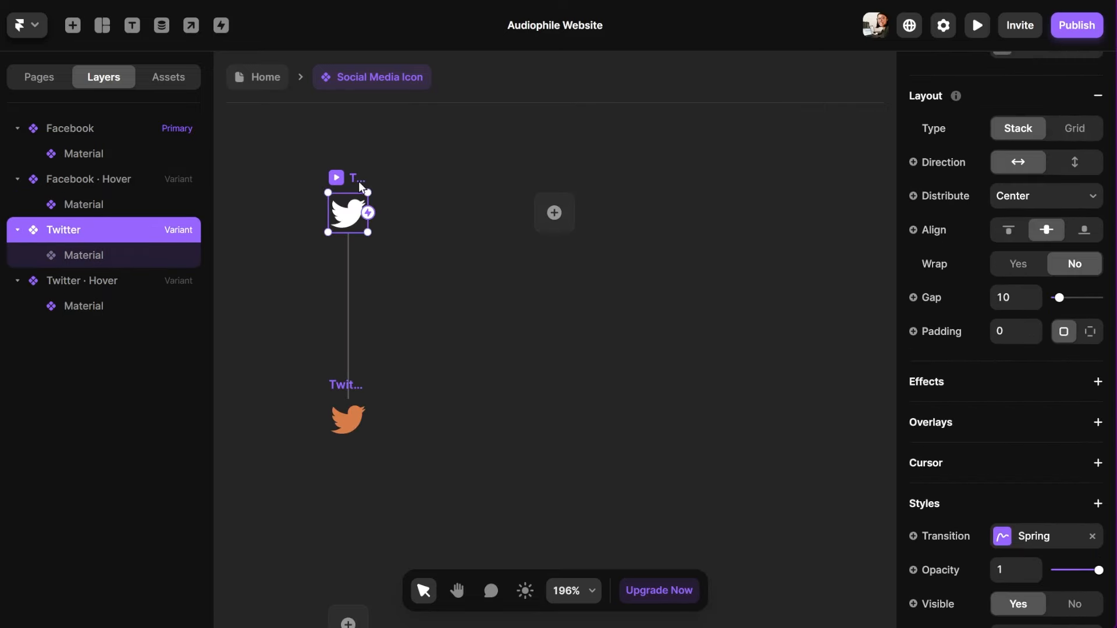
pyautogui.write('In')
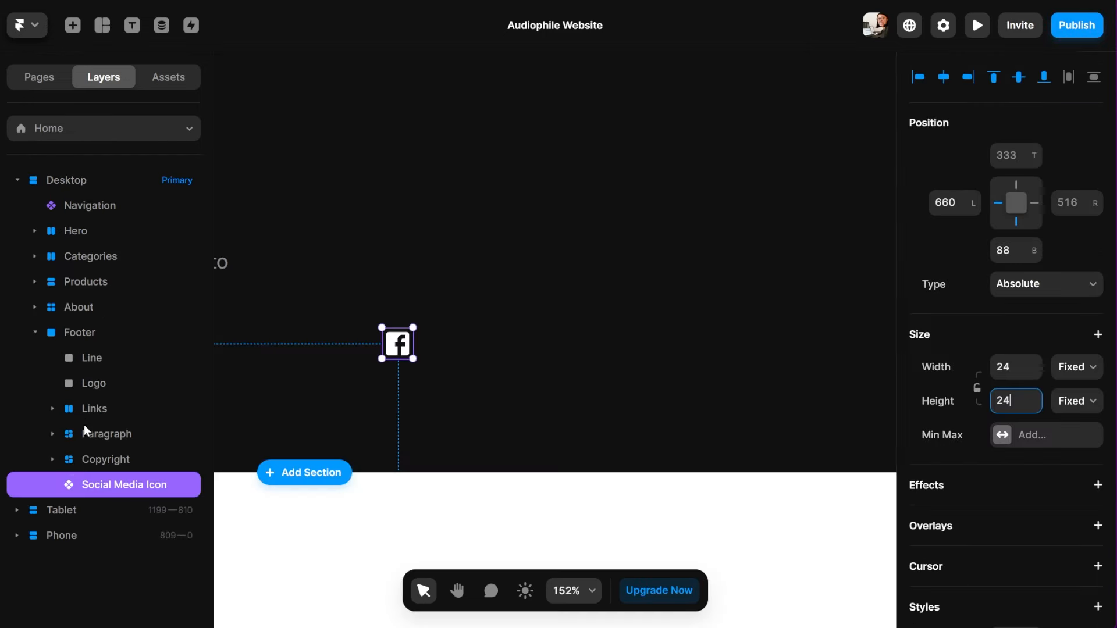
# Wrap the footer's Social Media Icon instance in a frame and name the frame Social Media
pyautogui.rightClick(95, 488)
pyautogui.click(123, 564)
pyautogui.doubleClick(102, 484)
pyautogui.write('Social')
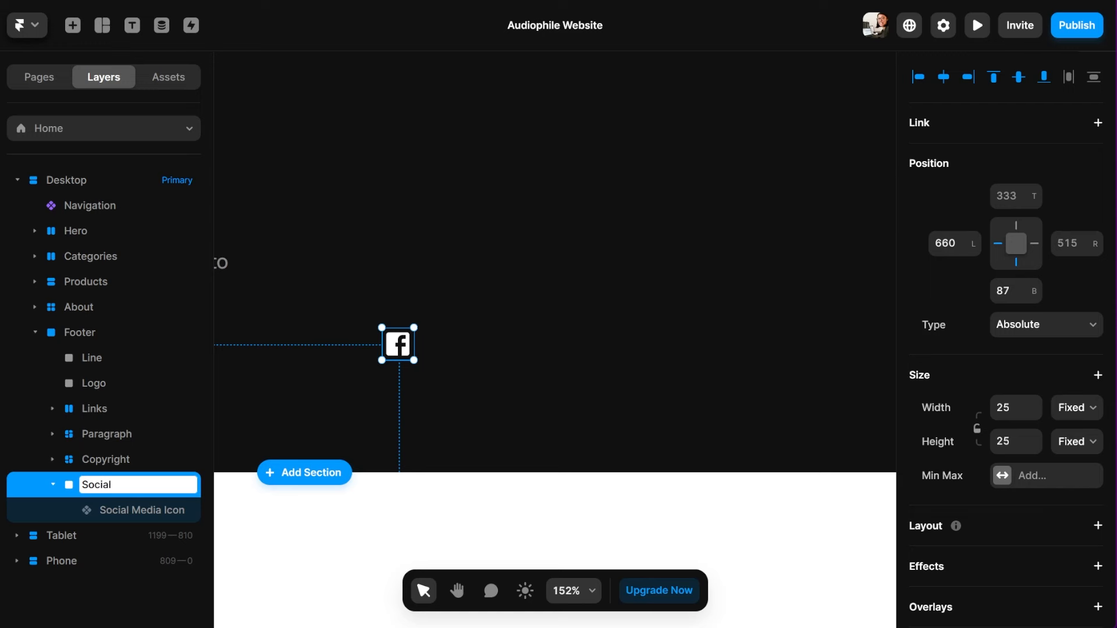
pyautogui.write(' Media')
pyautogui.press('Return')
# Duplicate the Social Media Icon twice inside the Social Media frame
pyautogui.click(143, 510)
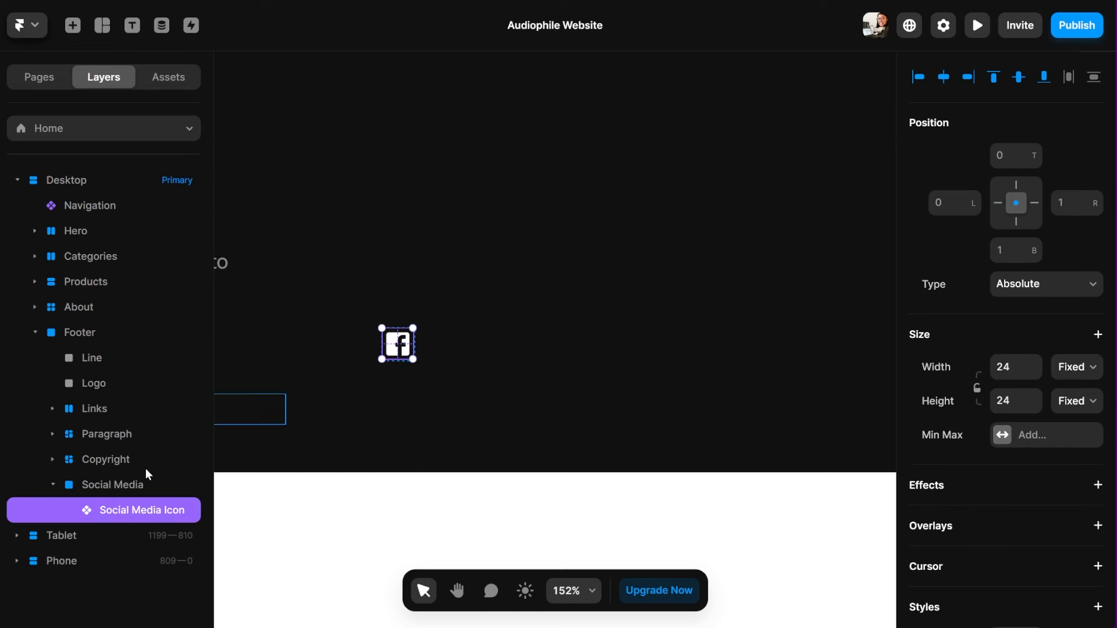
pyautogui.hotkey('ctrl', 'd')
pyautogui.hotkey('ctrl', 'd')
# Add a horizontal stack layout to the Social Media frame holding the three icons
pyautogui.click(144, 485)
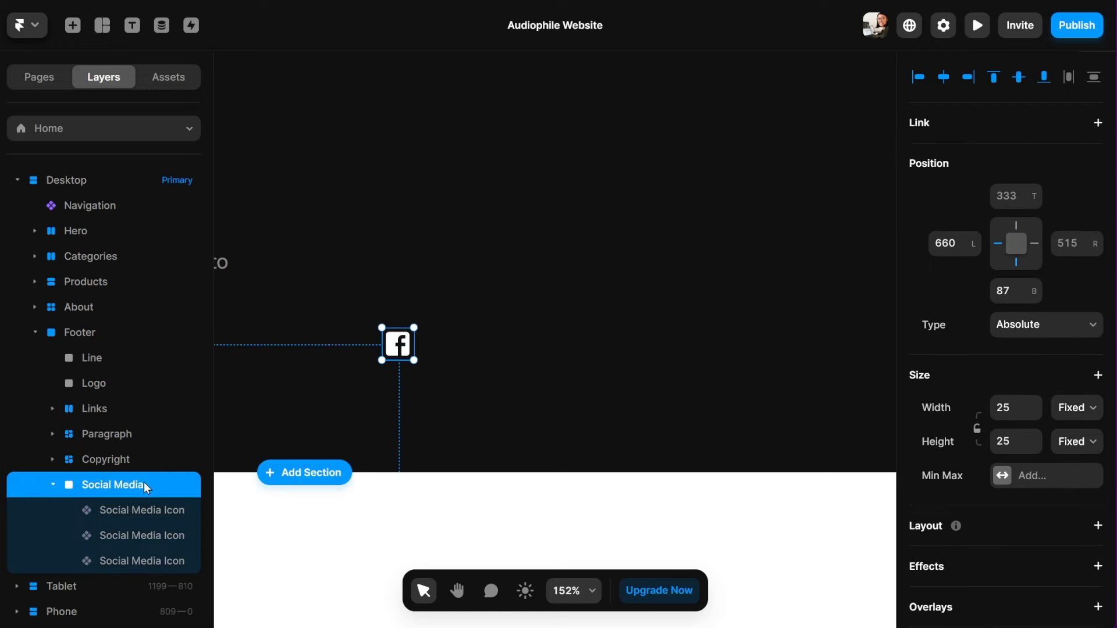
pyautogui.scroll(-7, 991, 396)
pyautogui.scroll(4, 991, 397)
pyautogui.click(1015, 307)
pyautogui.click(1018, 375)
# Set the Social Media frame's width to 500, and narrow it to fit closely around its three icons
pyautogui.click(1077, 189)
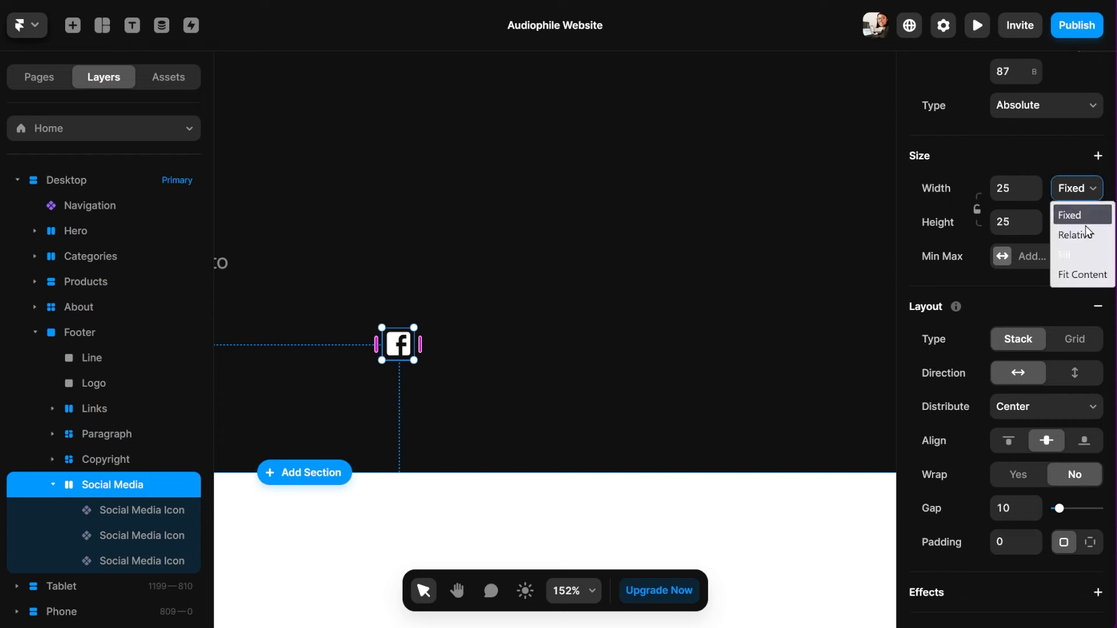
pyautogui.click(1045, 107)
pyautogui.click(977, 156)
pyautogui.press('Escape')
pyautogui.click(1002, 188)
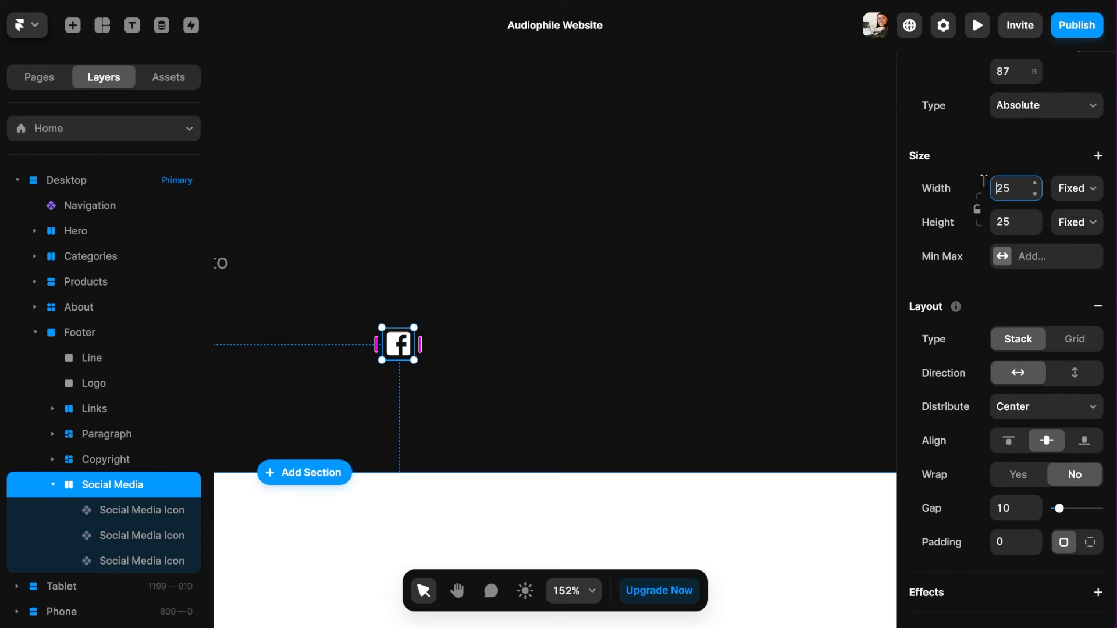
pyautogui.write('500')
pyautogui.scroll(-5, 728, 304)
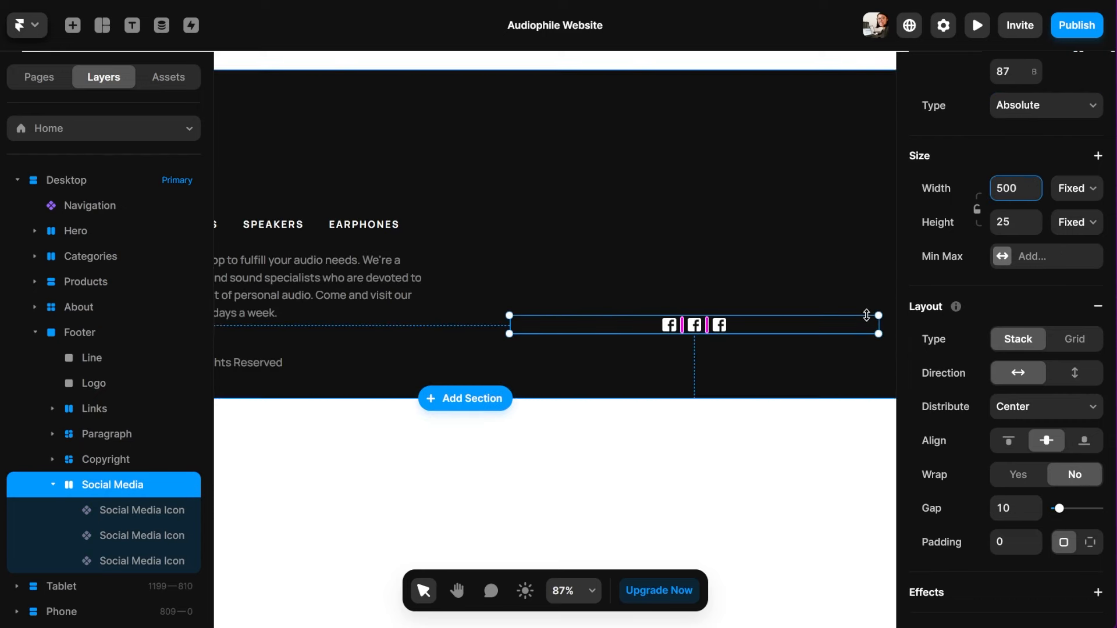
pyautogui.moveTo(872, 323); pyautogui.dragTo(603, 324)
# Set the second social media icon to the Twitter variant and the third one to the Instagram variant
pyautogui.click(129, 534)
pyautogui.scroll(-4, 978, 449)
pyautogui.click(1019, 475)
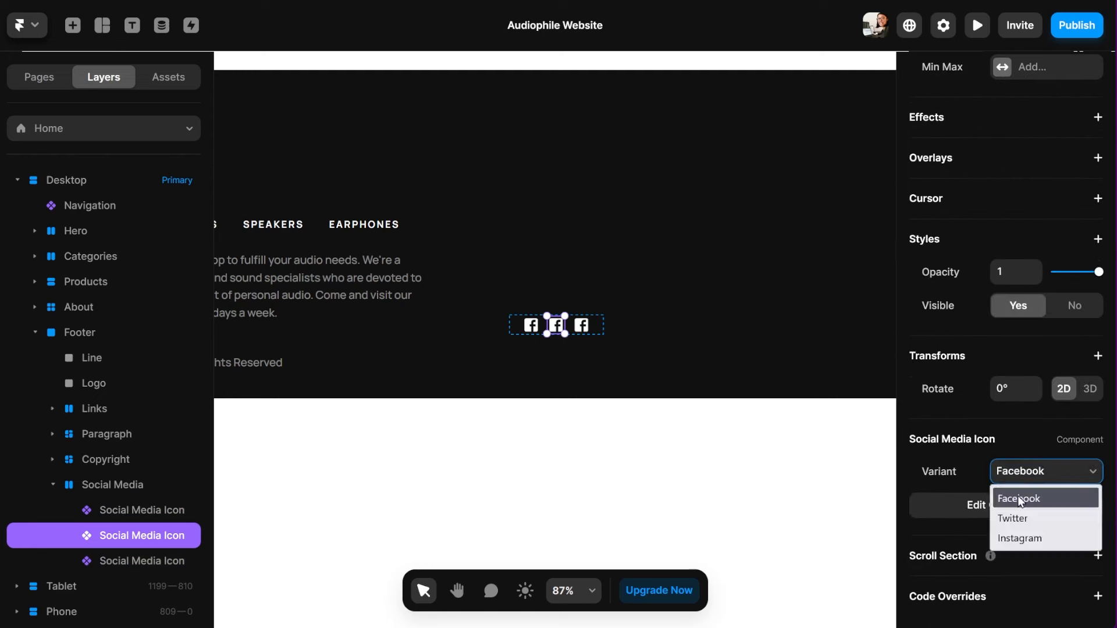
pyautogui.click(1015, 518)
pyautogui.click(141, 565)
pyautogui.click(1047, 472)
pyautogui.click(1015, 539)
# Apply a grid layout with 2 columns and 4 rows to the Footer
pyautogui.click(530, 329)
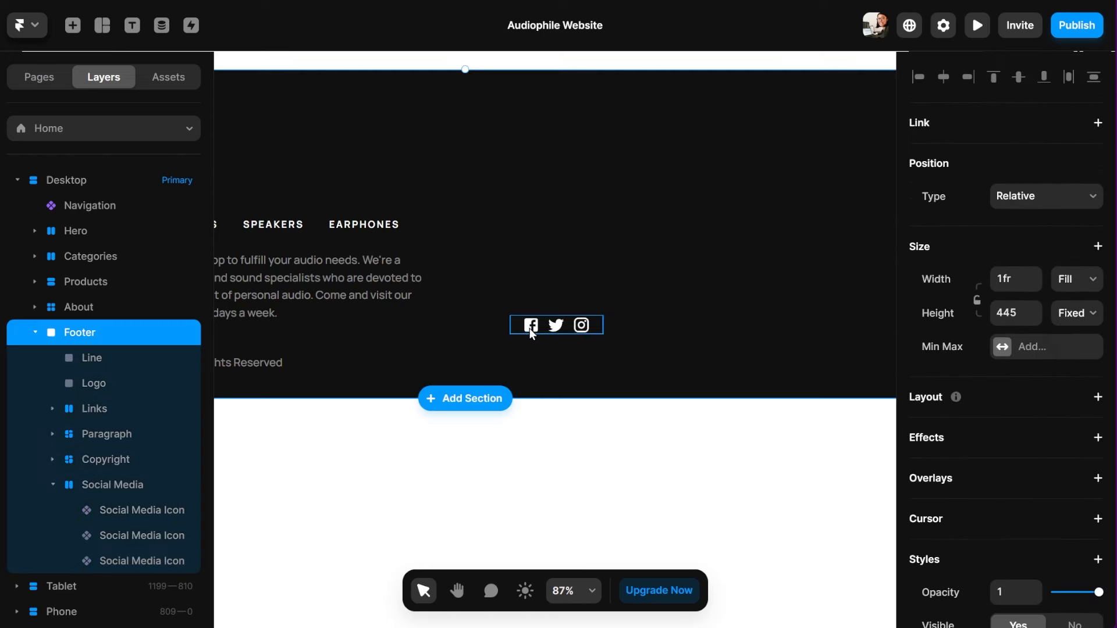
pyautogui.scroll(-3, 530, 328)
pyautogui.click(93, 336)
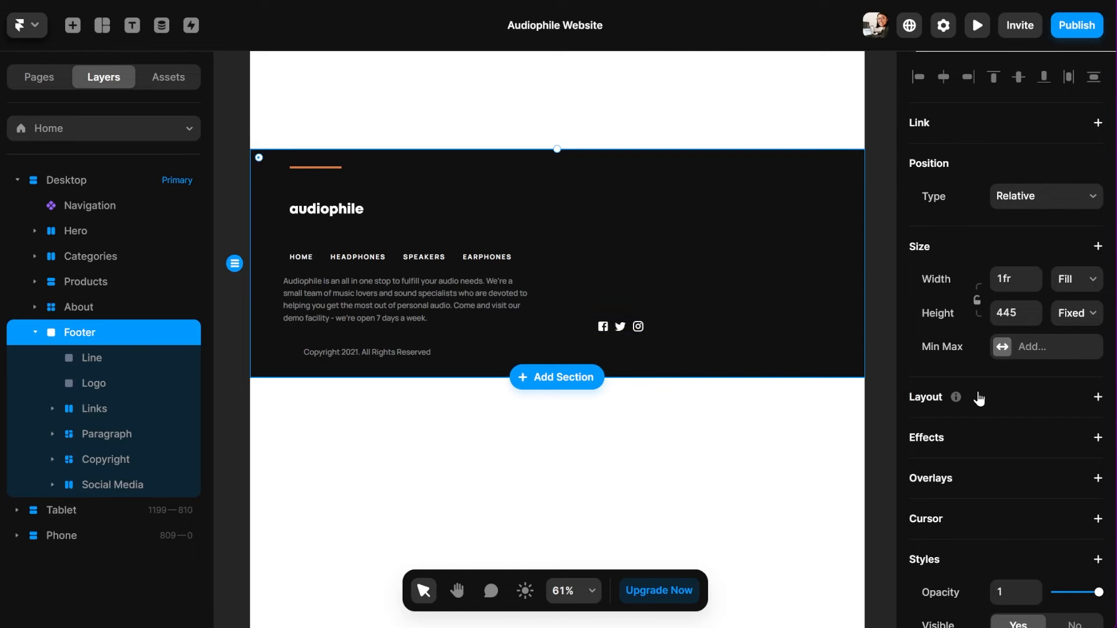
pyautogui.click(1006, 402)
pyautogui.scroll(-1, 1058, 363)
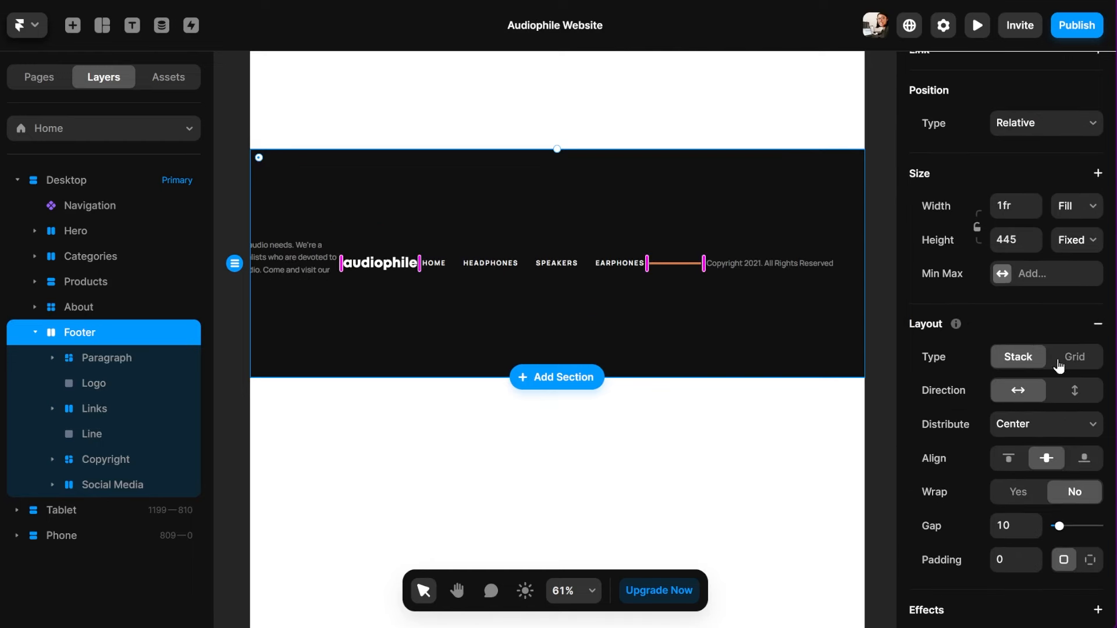
pyautogui.click(1065, 361)
pyautogui.scroll(-3, 965, 407)
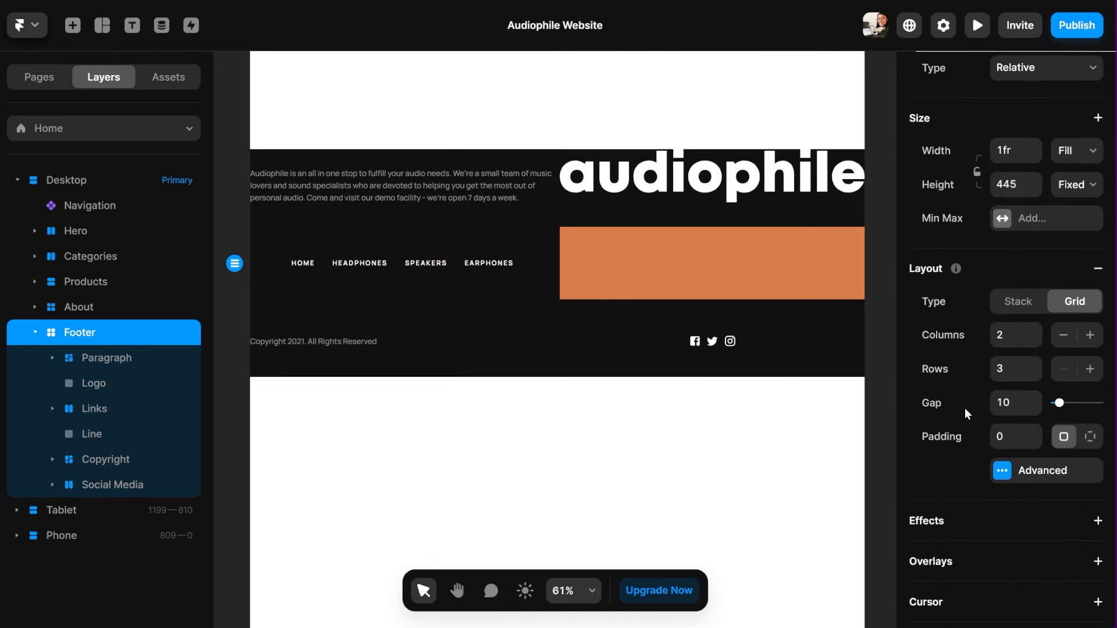
pyautogui.click(1036, 347)
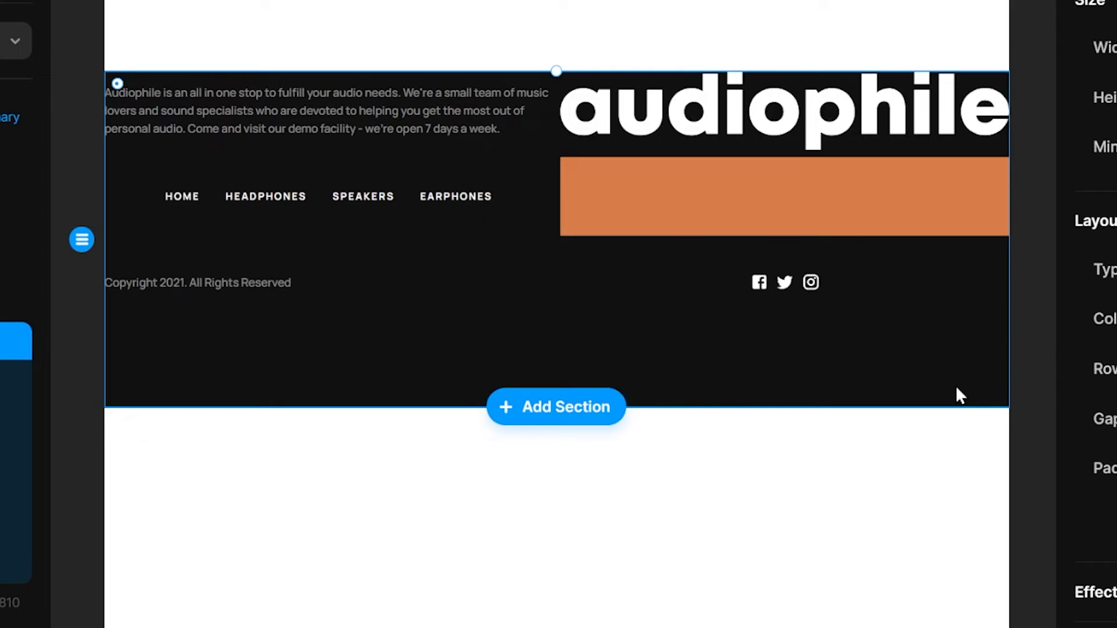
# Reorder the Footer's layers so that Line, Logo and Links come first, in that order, above Paragraph
pyautogui.moveTo(105, 434); pyautogui.dragTo(103, 354)
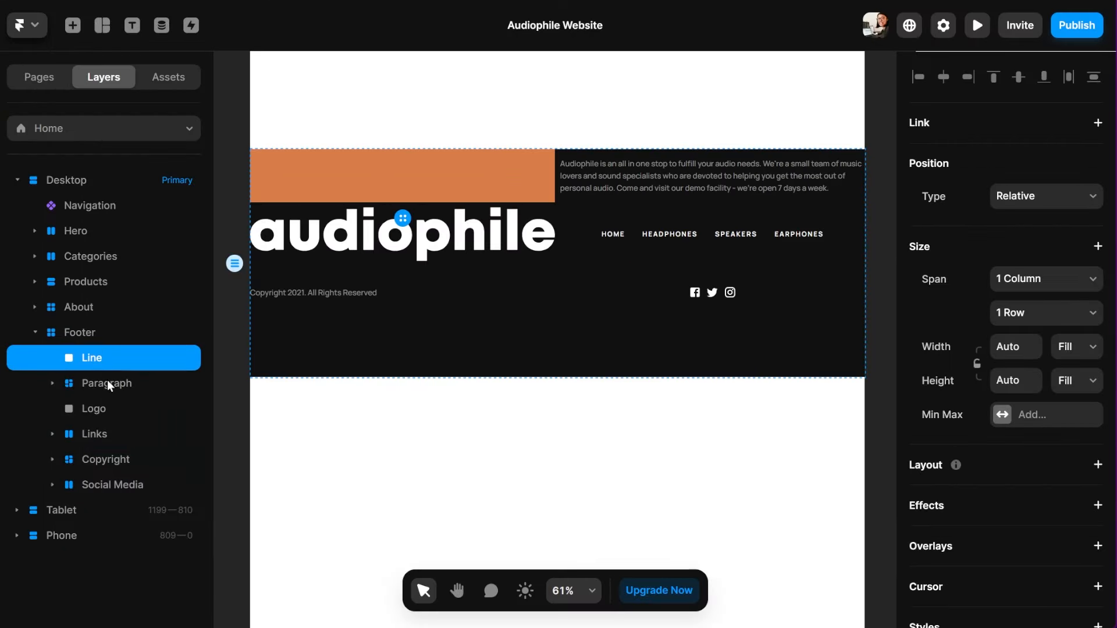
pyautogui.moveTo(95, 414); pyautogui.dragTo(100, 376)
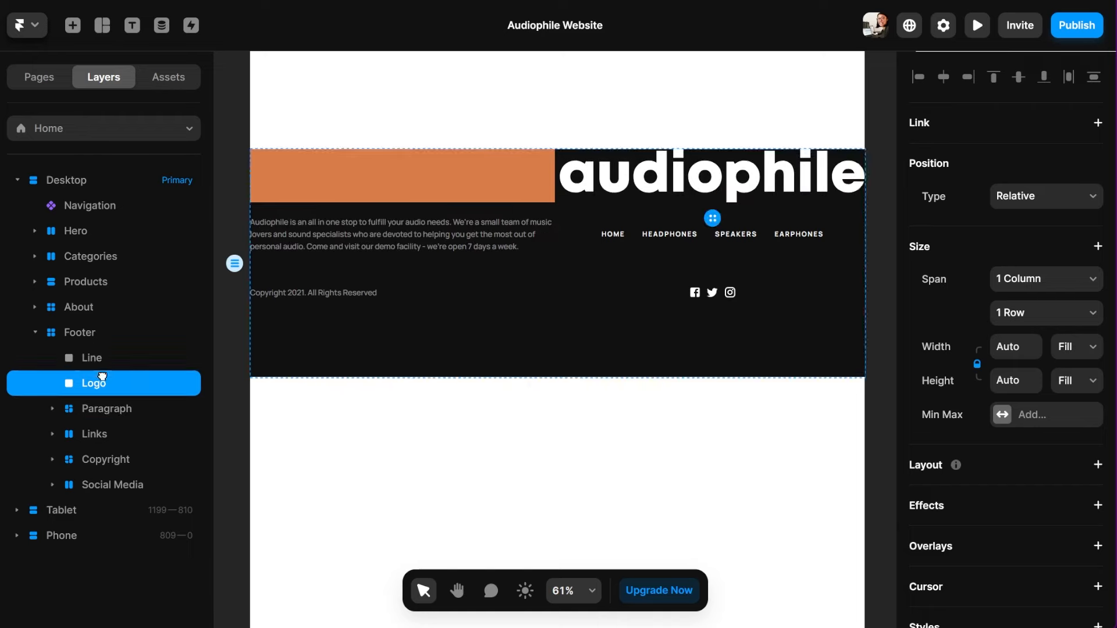
pyautogui.moveTo(96, 433); pyautogui.dragTo(170, 405)
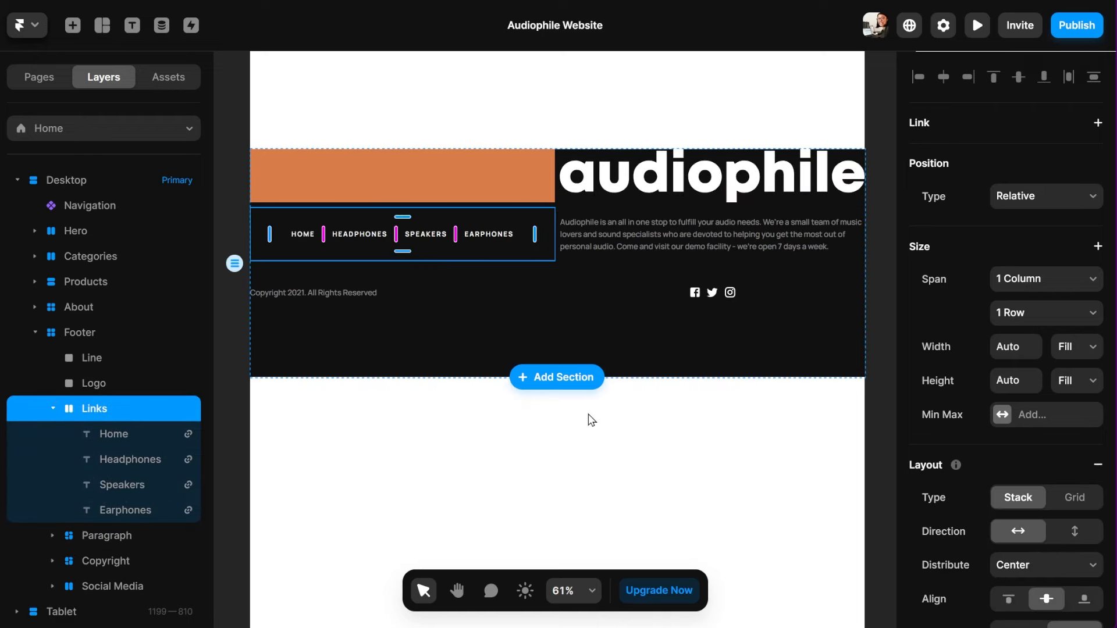
pyautogui.hscroll(10, 589, 419)
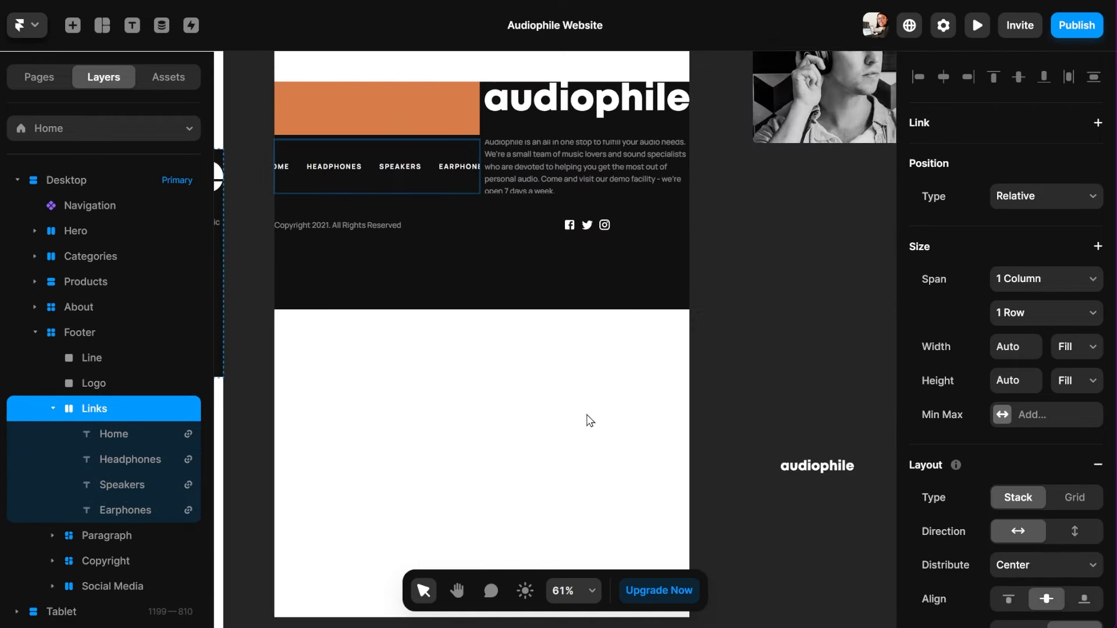
pyautogui.hscroll(4, 586, 418)
pyautogui.hscroll(-15, 533, 394)
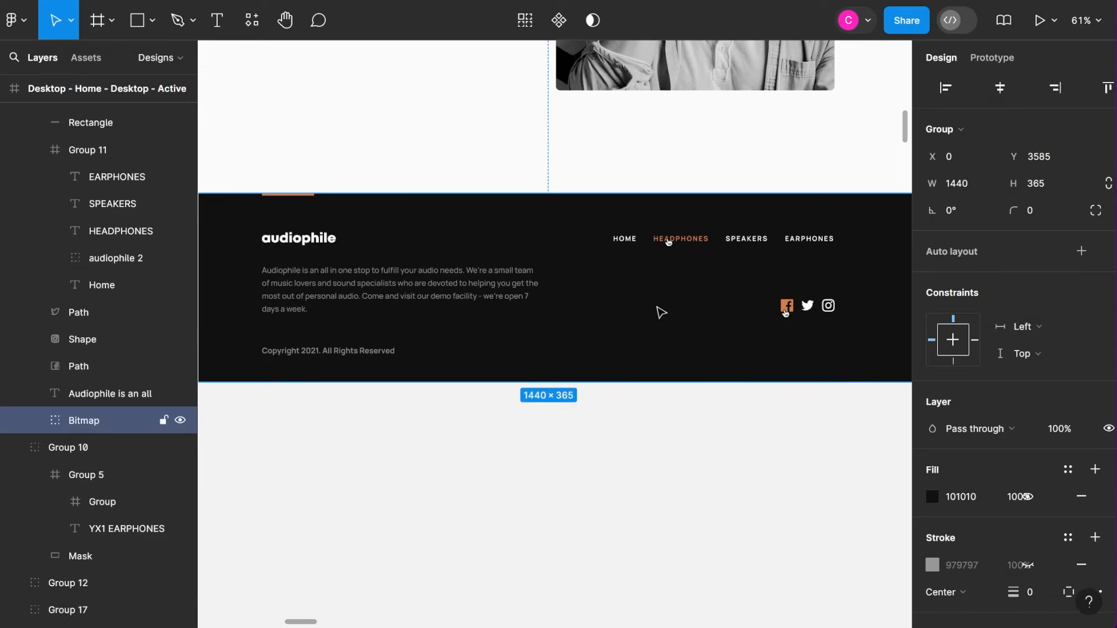
pyautogui.hscroll(8, 655, 317)
pyautogui.hscroll(-4, 656, 318)
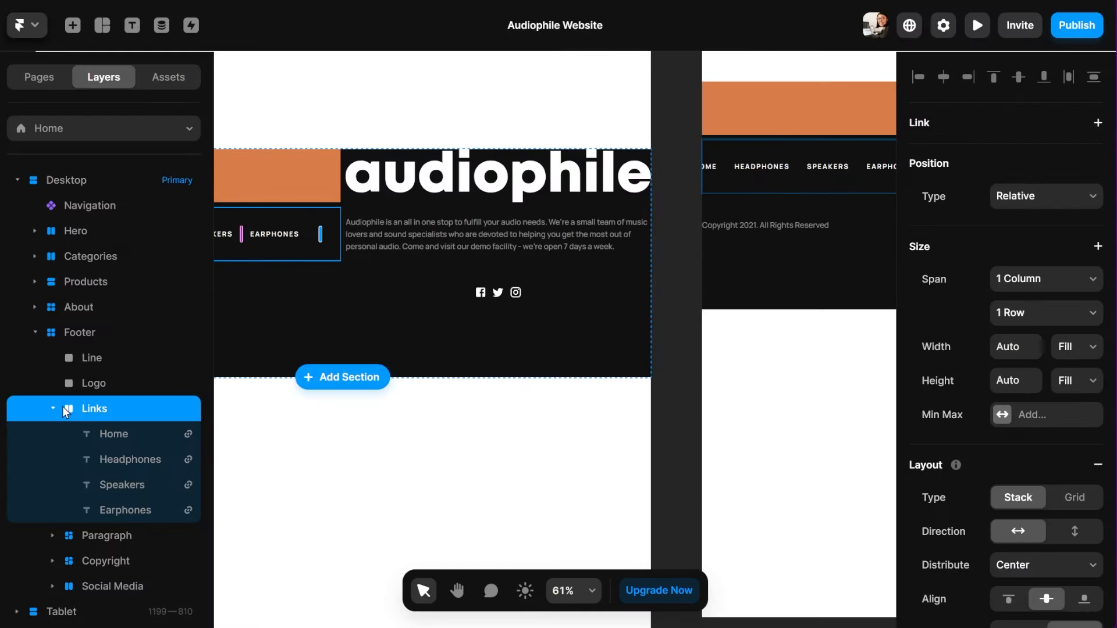
pyautogui.click(53, 409)
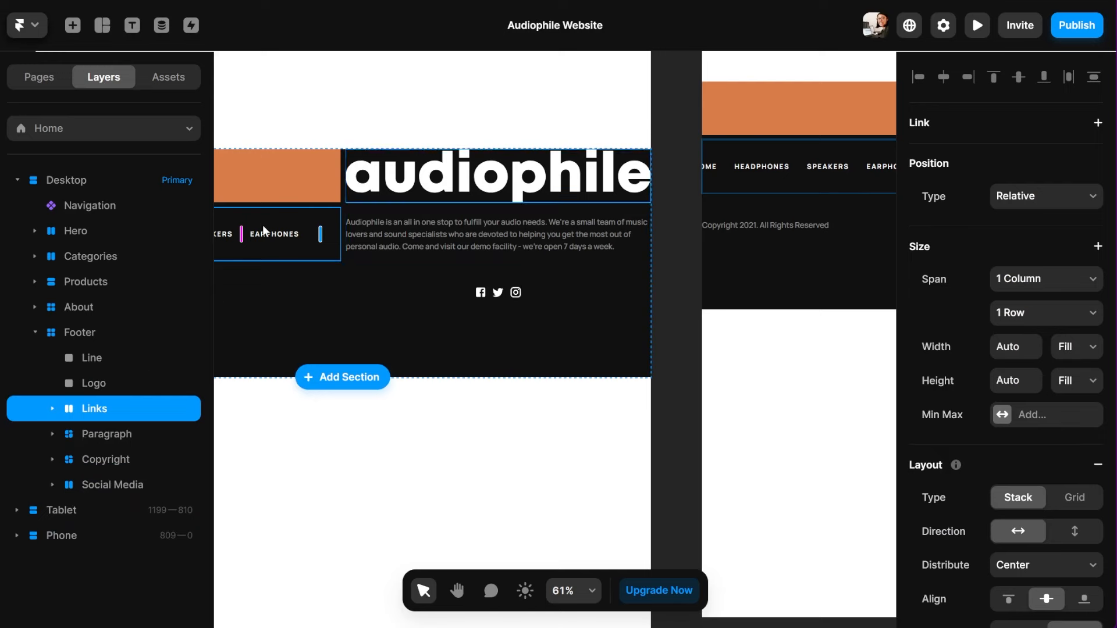
# Make the footer's Line span all columns of the grid
pyautogui.click(93, 358)
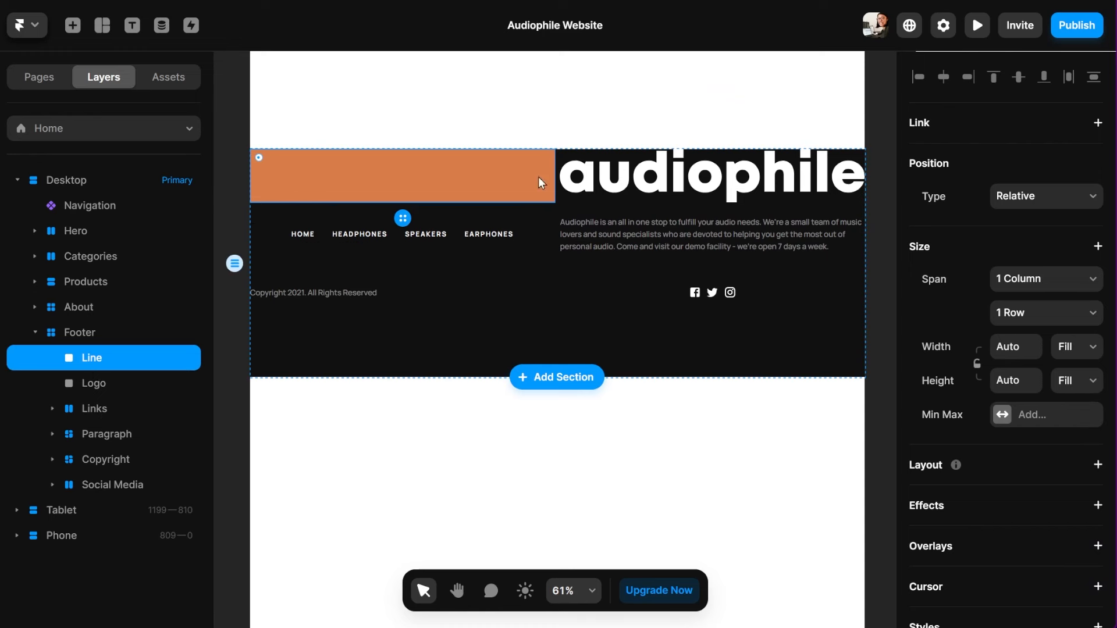
pyautogui.click(1041, 284)
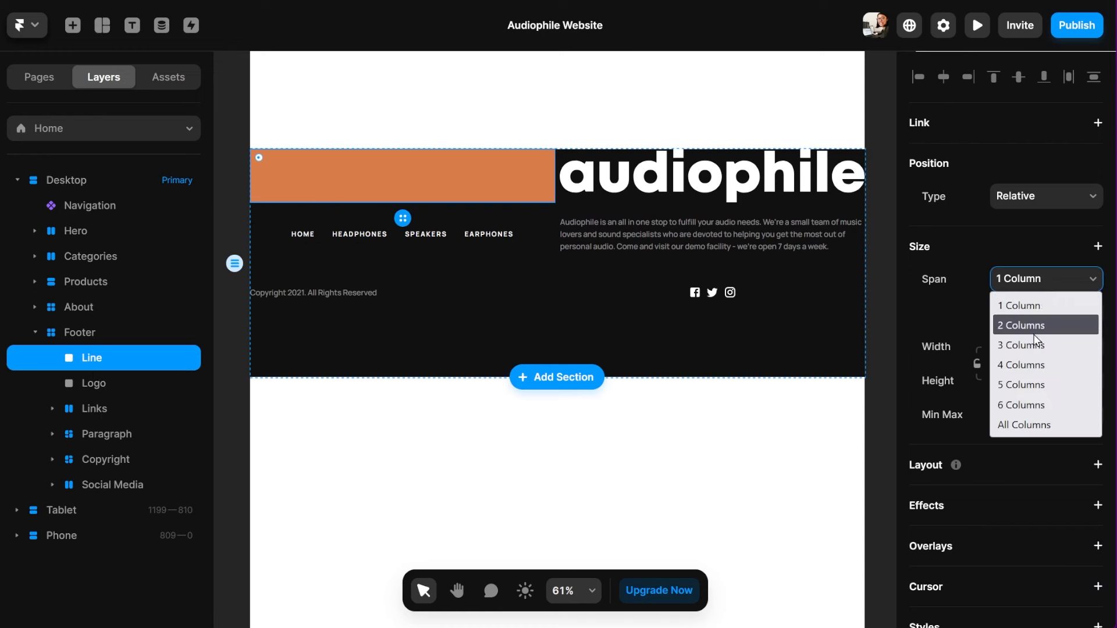
pyautogui.click(1024, 420)
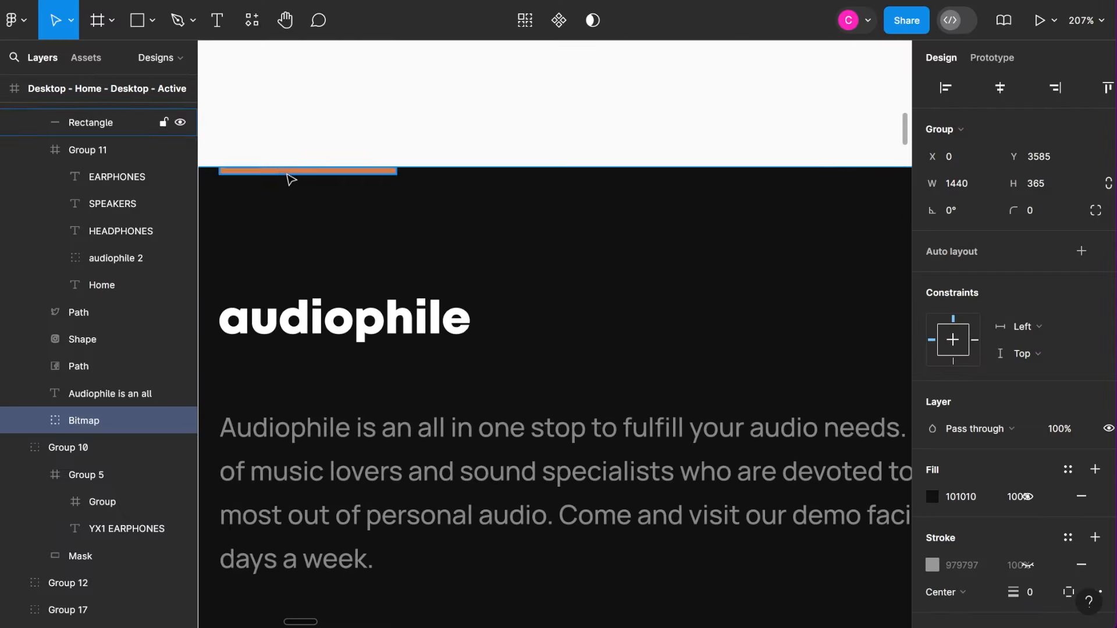
# Match the footer's Line to the Figma rectangle by giving it a fixed width of 101 and height of 4
pyautogui.click(287, 170)
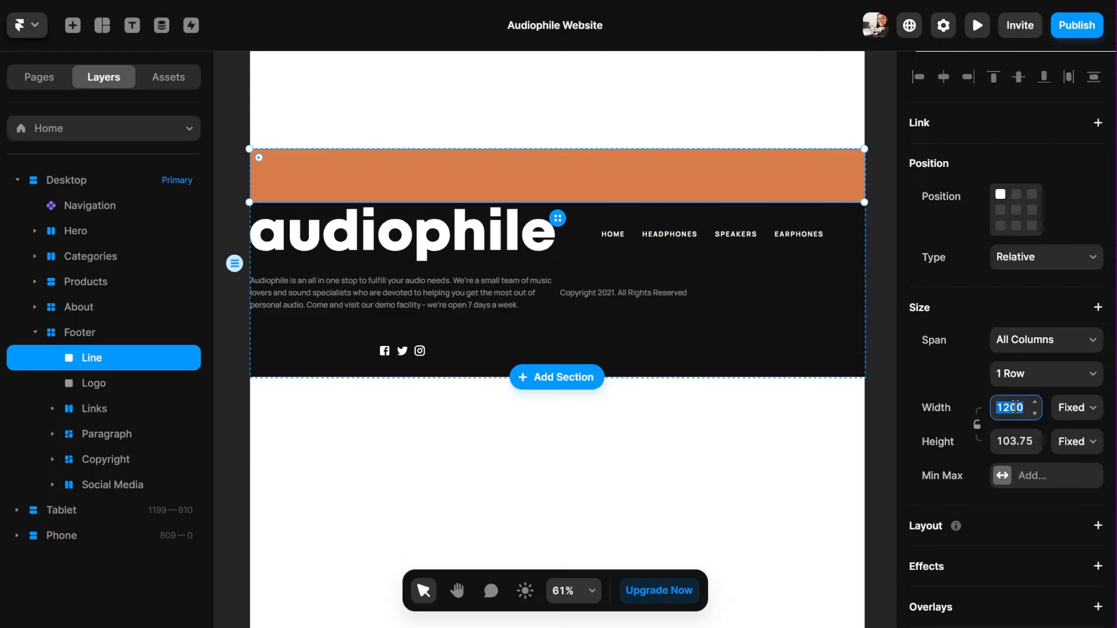
pyautogui.write('101')
pyautogui.click(1007, 442)
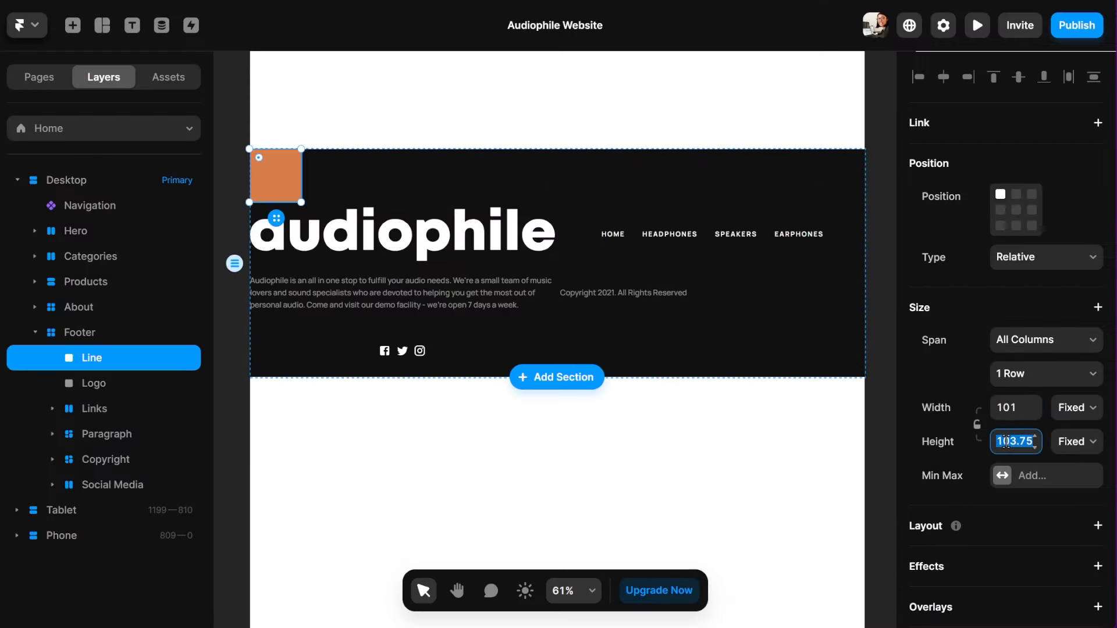
pyautogui.write('4')
pyautogui.press('Return')
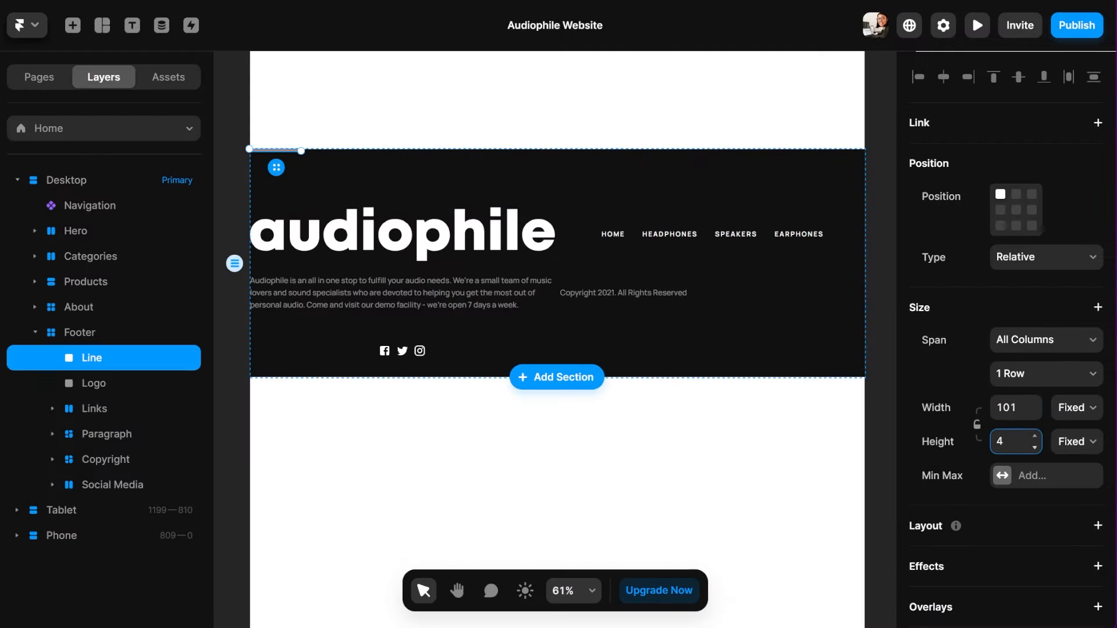
# Give the footer's Logo a fixed width of 143, following the logo in the Figma design
pyautogui.hscroll(-2, 723, 392)
pyautogui.scroll(-2, 569, 298)
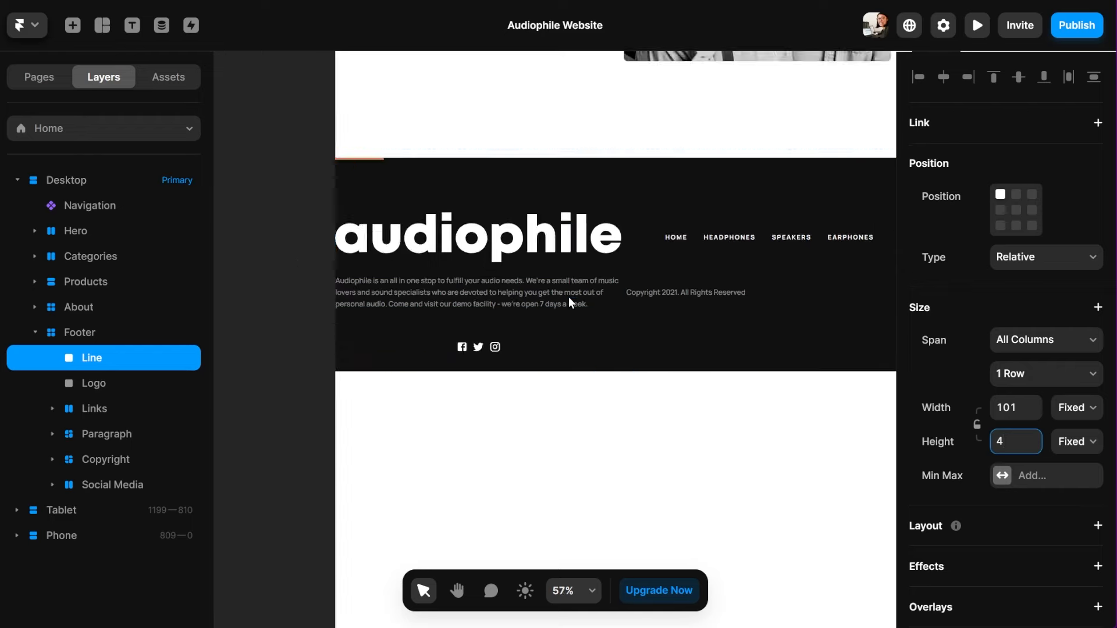
pyautogui.click(507, 247)
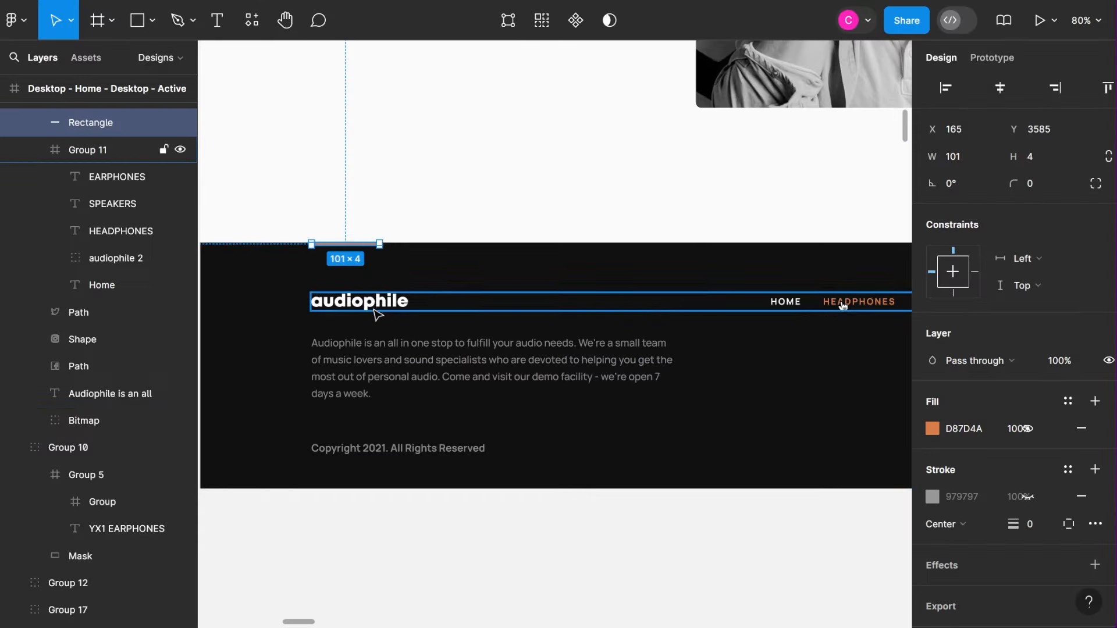
pyautogui.click(379, 309)
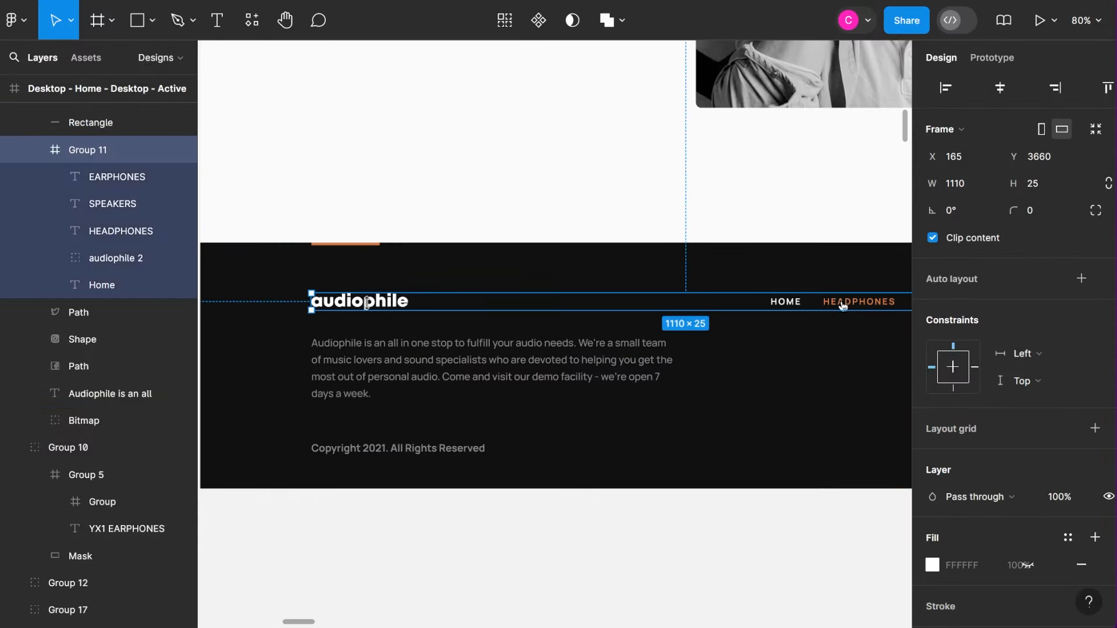
pyautogui.doubleClick(381, 304)
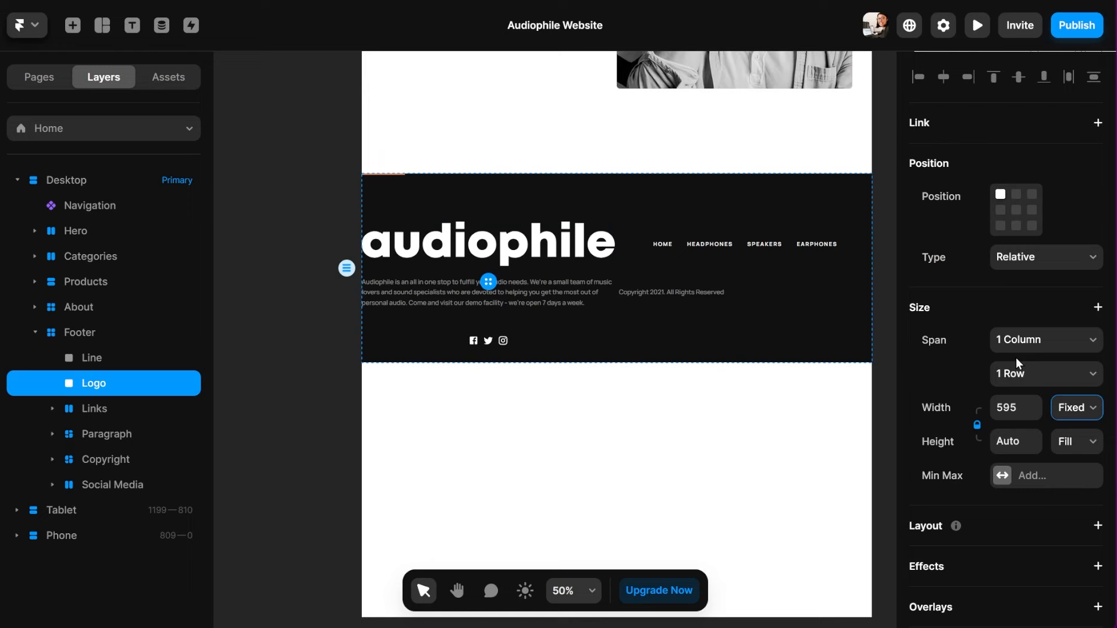
pyautogui.click(1016, 407)
pyautogui.write('143')
pyautogui.press('Return')
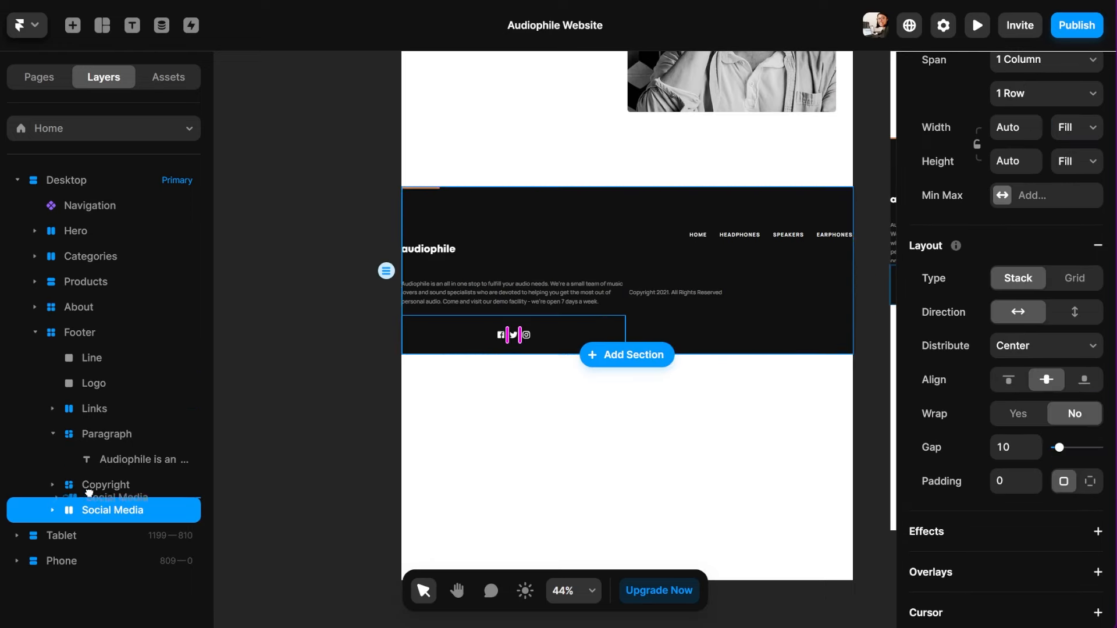
# Move the Social Media layer above Copyright in the Footer so the icons sit beside the paragraph
pyautogui.moveTo(92, 489); pyautogui.dragTo(92, 478)
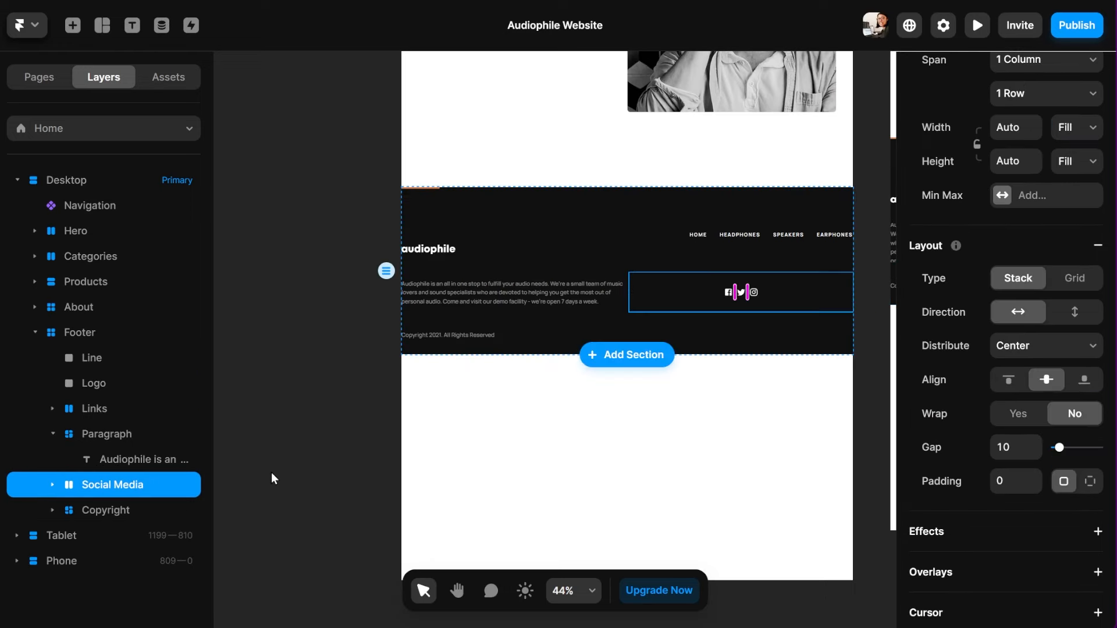
pyautogui.click(103, 515)
pyautogui.hscroll(-1, 484, 452)
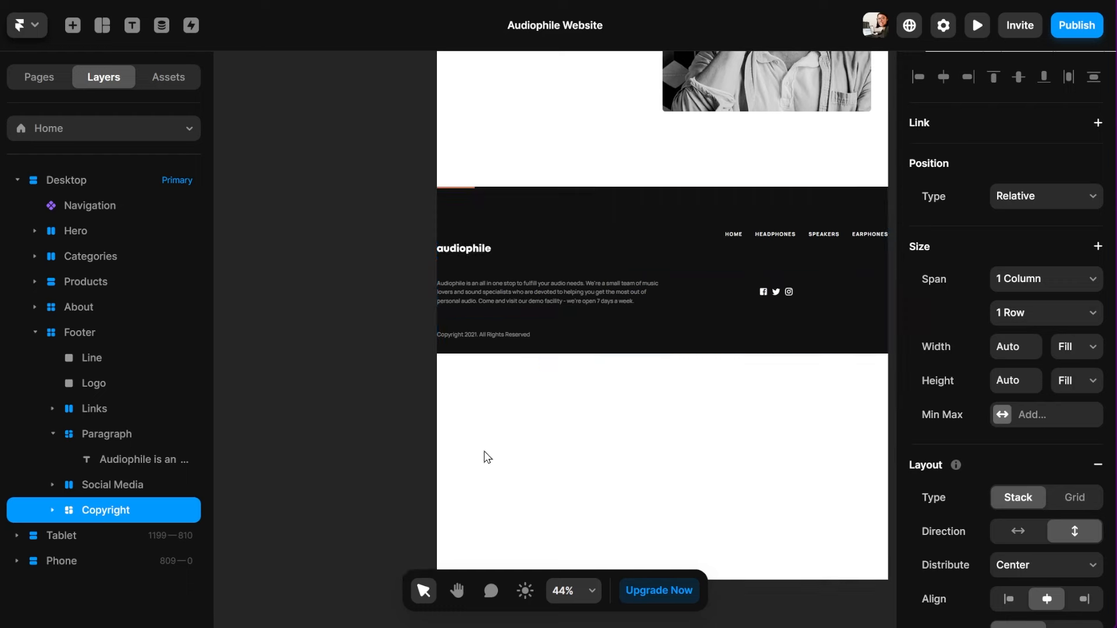
pyautogui.click(421, 455)
pyautogui.scroll(3, 680, 186)
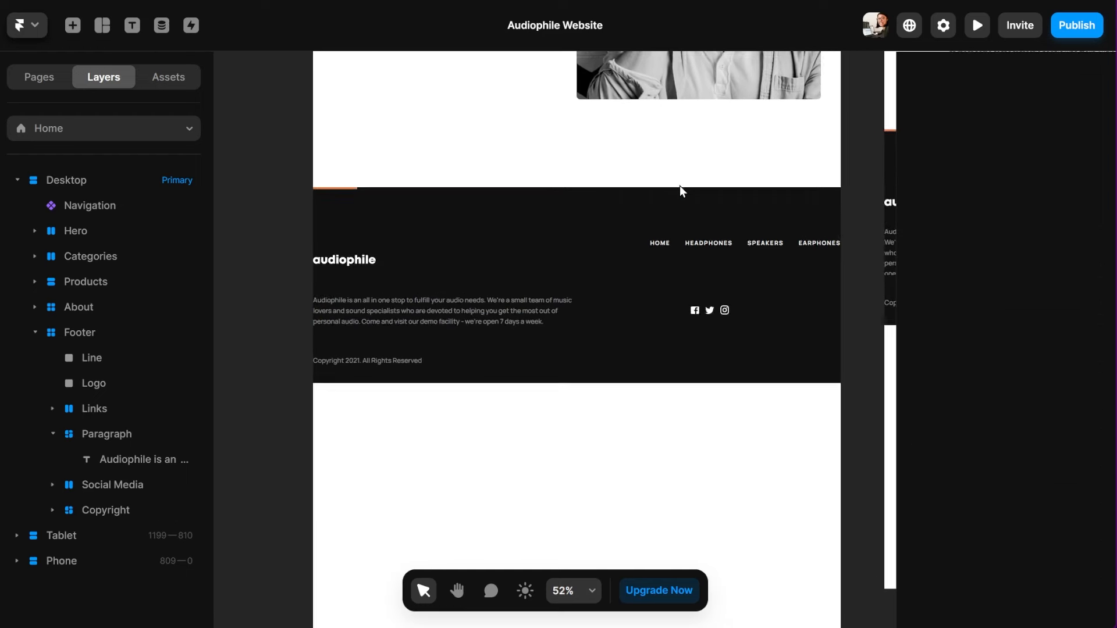
# Change the Footer grid's advanced height setting so that its rows fit their content
pyautogui.click(82, 333)
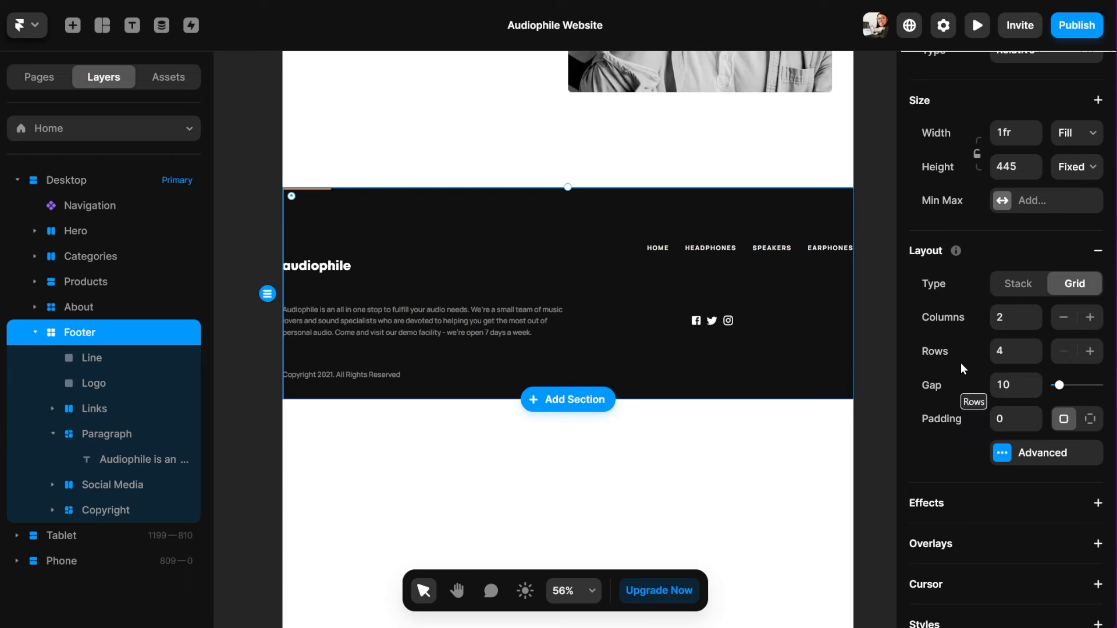
pyautogui.click(1034, 459)
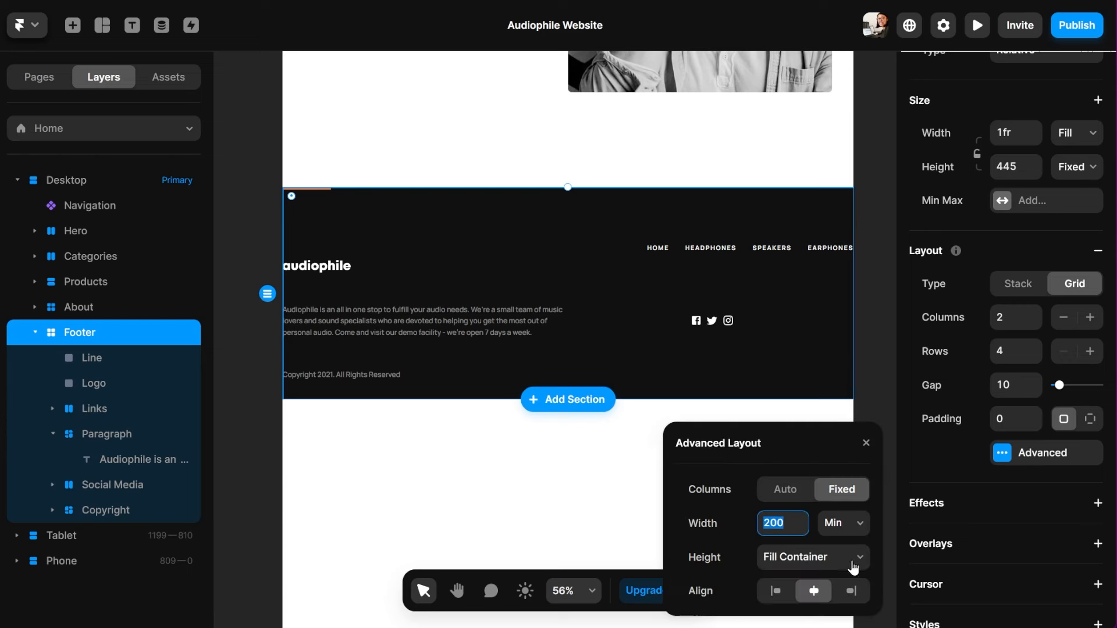
pyautogui.click(853, 568)
pyautogui.click(826, 531)
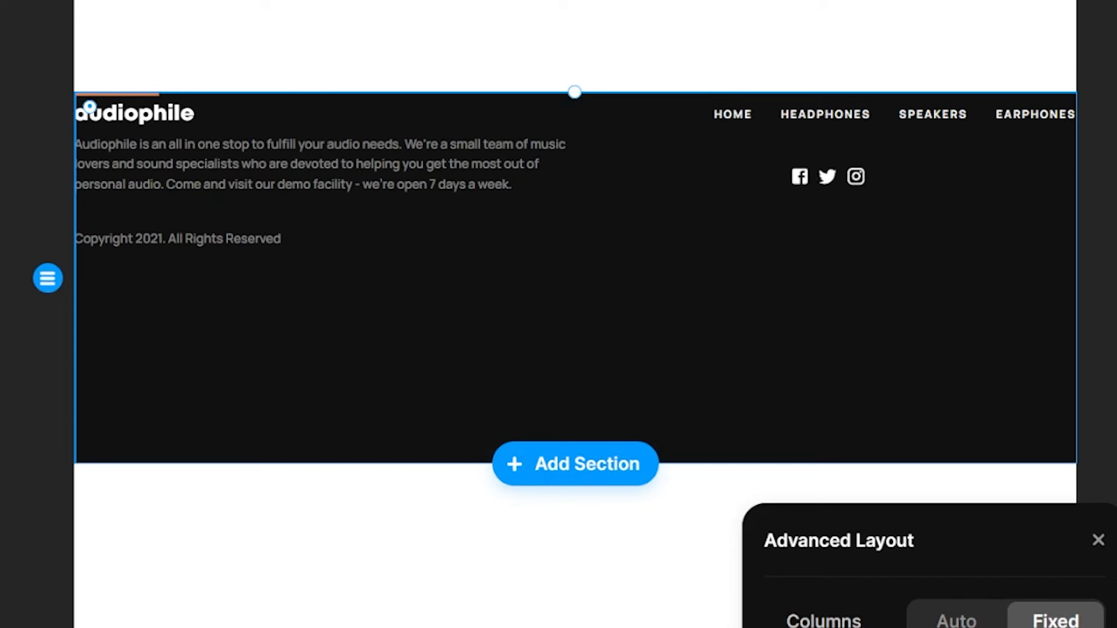
pyautogui.click(1098, 541)
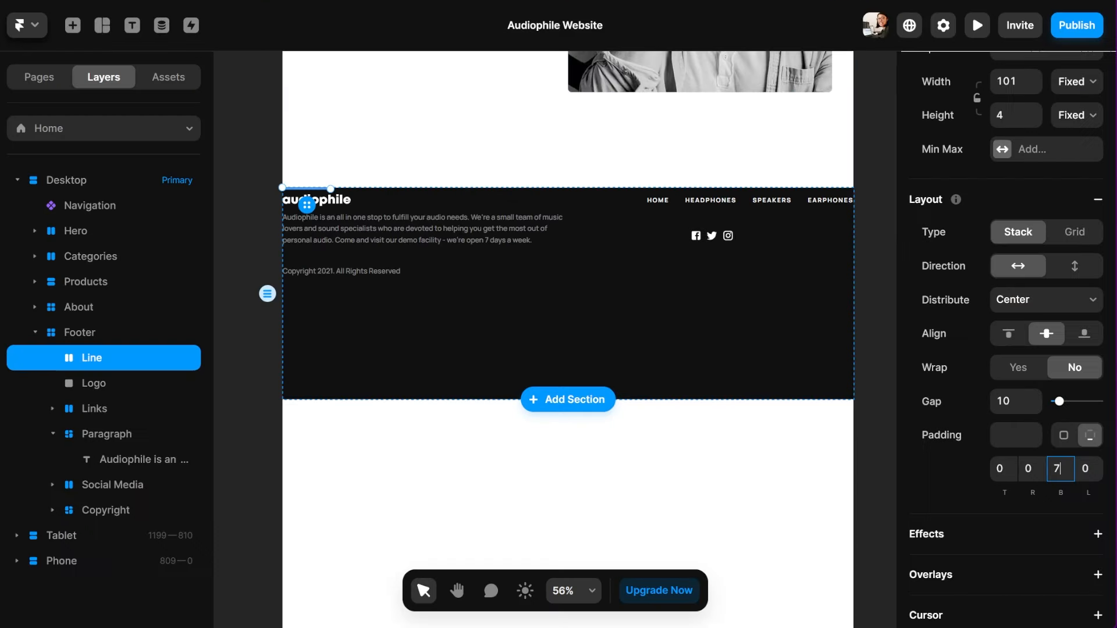
# Set the bottom padding of the footer's Line to 71
pyautogui.press('Return')
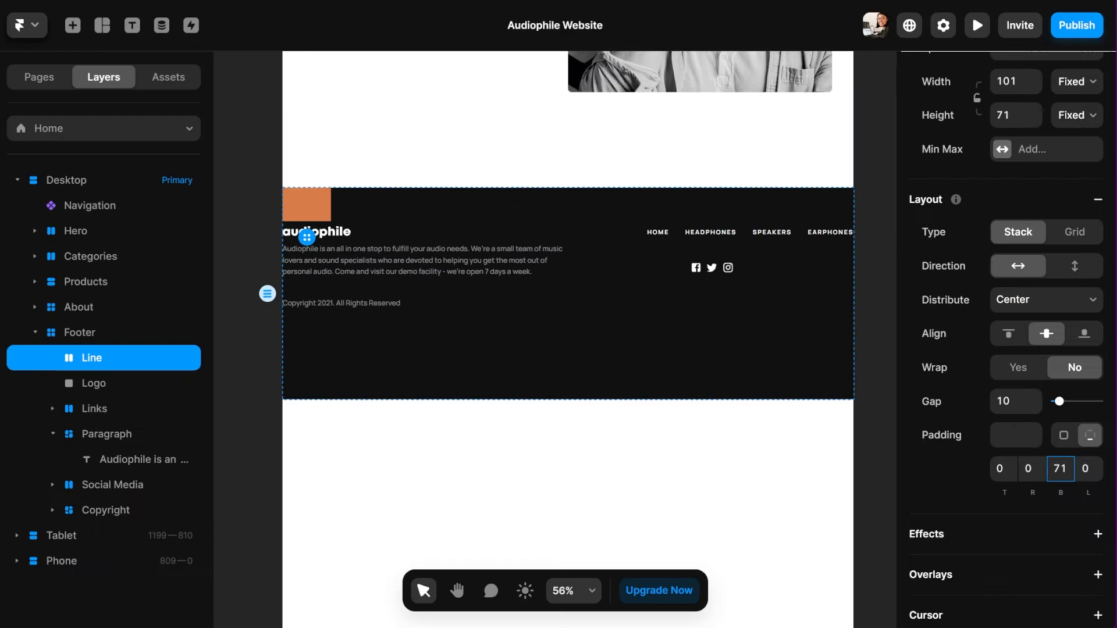
# Undo the stack layout and bottom padding applied directly to the footer's Line
pyautogui.scroll(3, 931, 466)
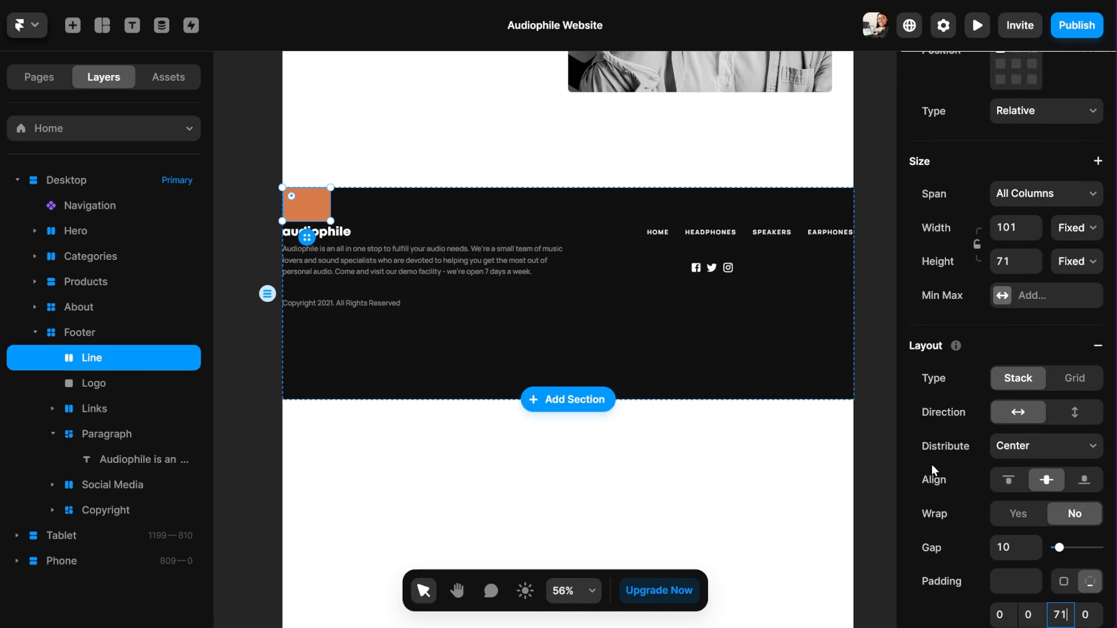
pyautogui.hotkey('ctrl', 'z')
pyautogui.click(885, 491)
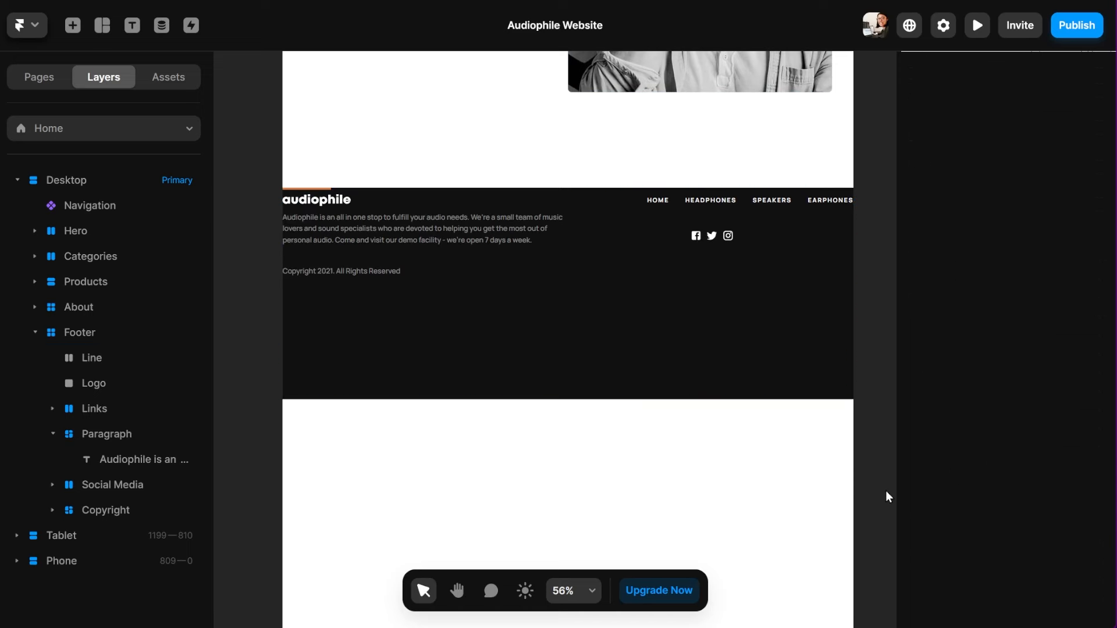
# Wrap the footer's Line in a stack and give that stack a bottom padding of 71
pyautogui.click(91, 360)
pyautogui.rightClick(106, 357)
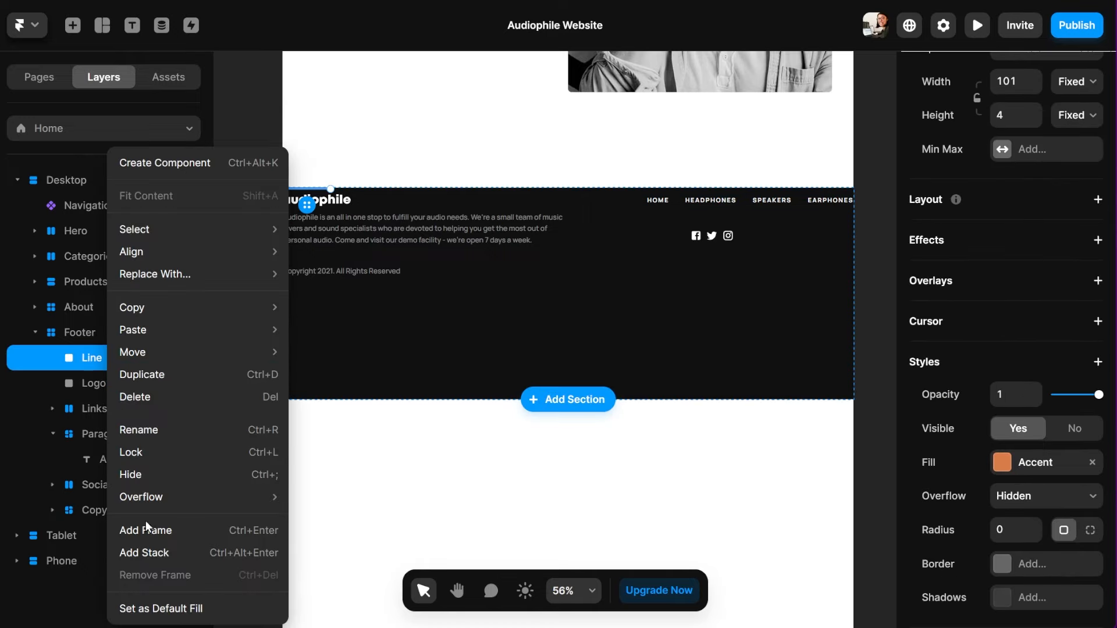
pyautogui.click(142, 550)
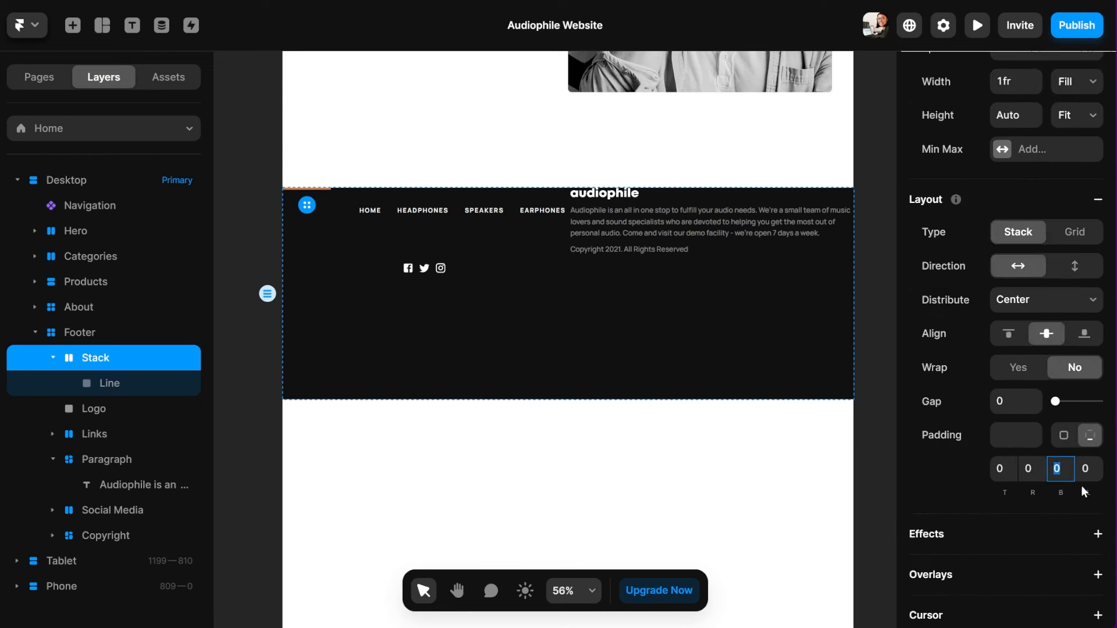
pyautogui.write('71')
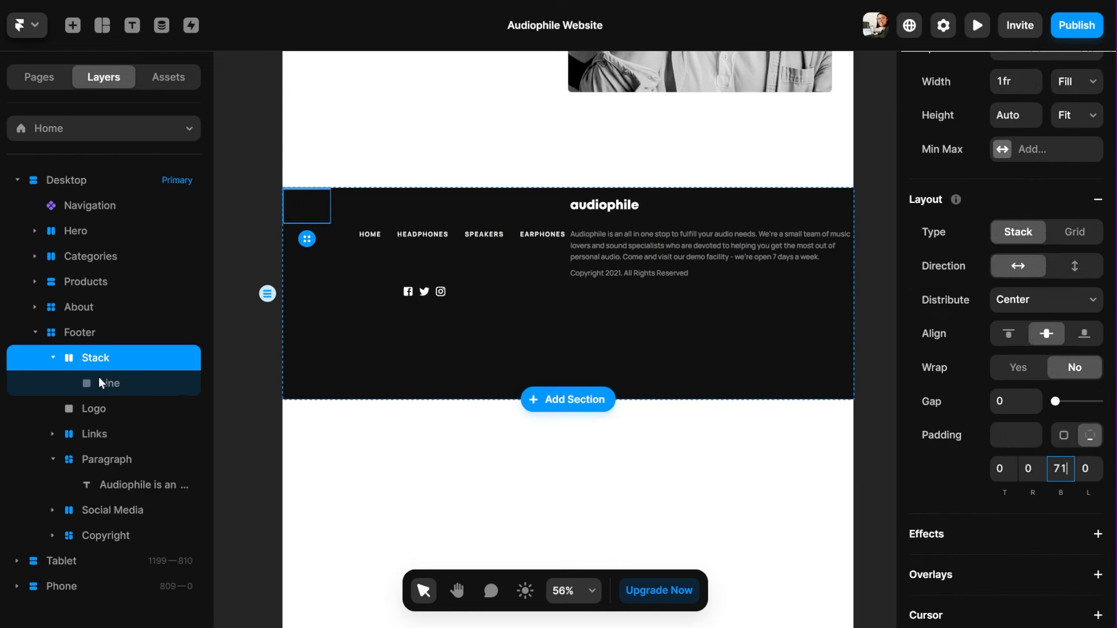
# Make the stack around the Line span all columns of the Footer grid
pyautogui.scroll(4, 1060, 387)
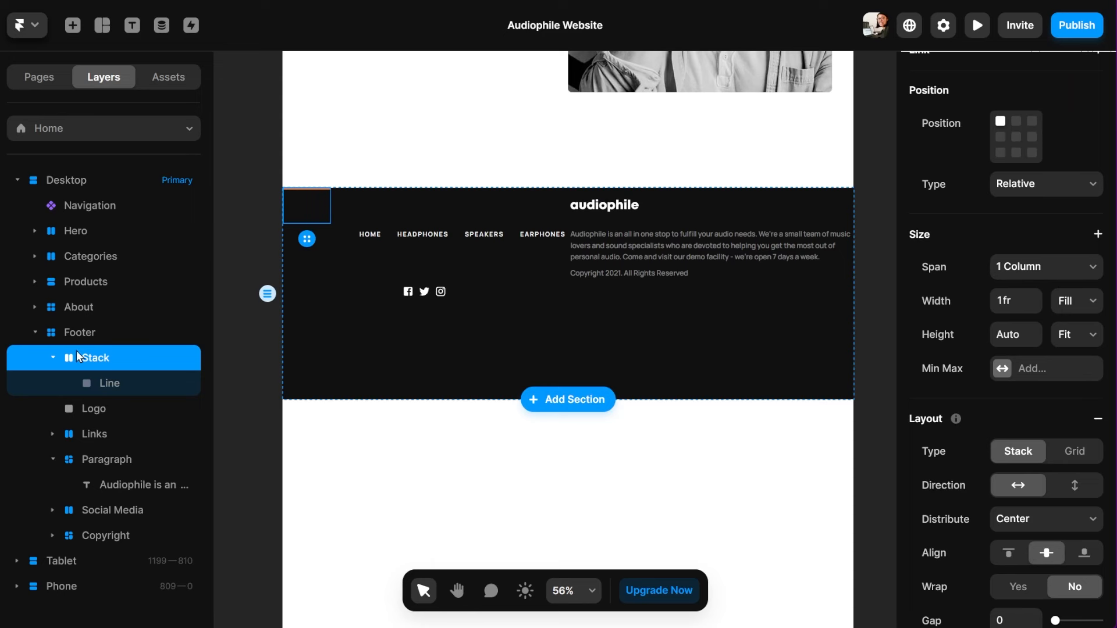
pyautogui.click(98, 379)
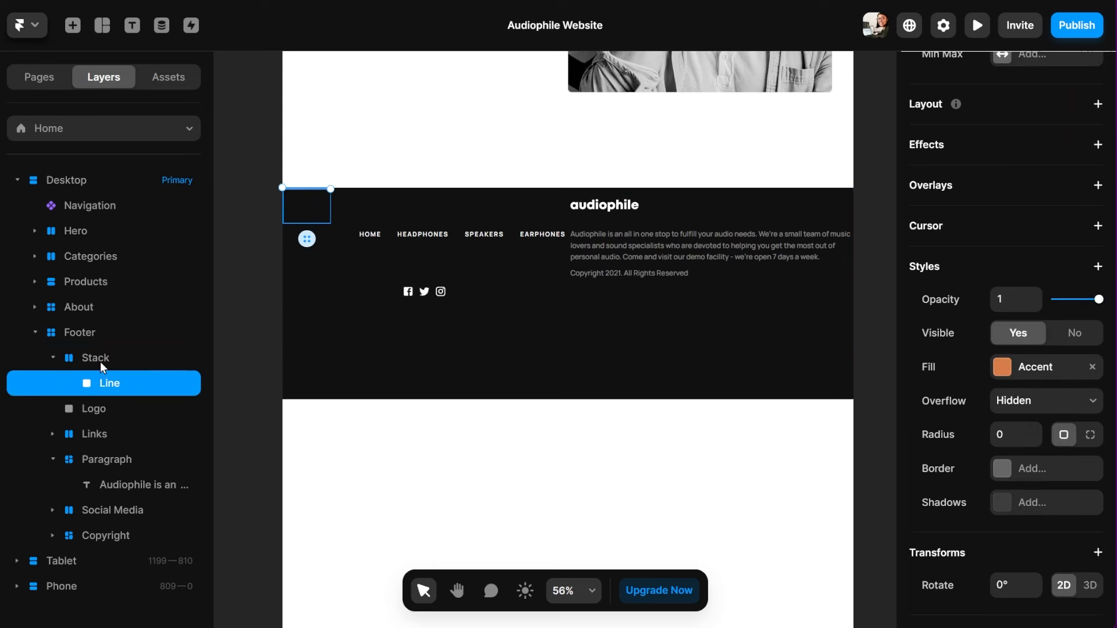
pyautogui.click(100, 359)
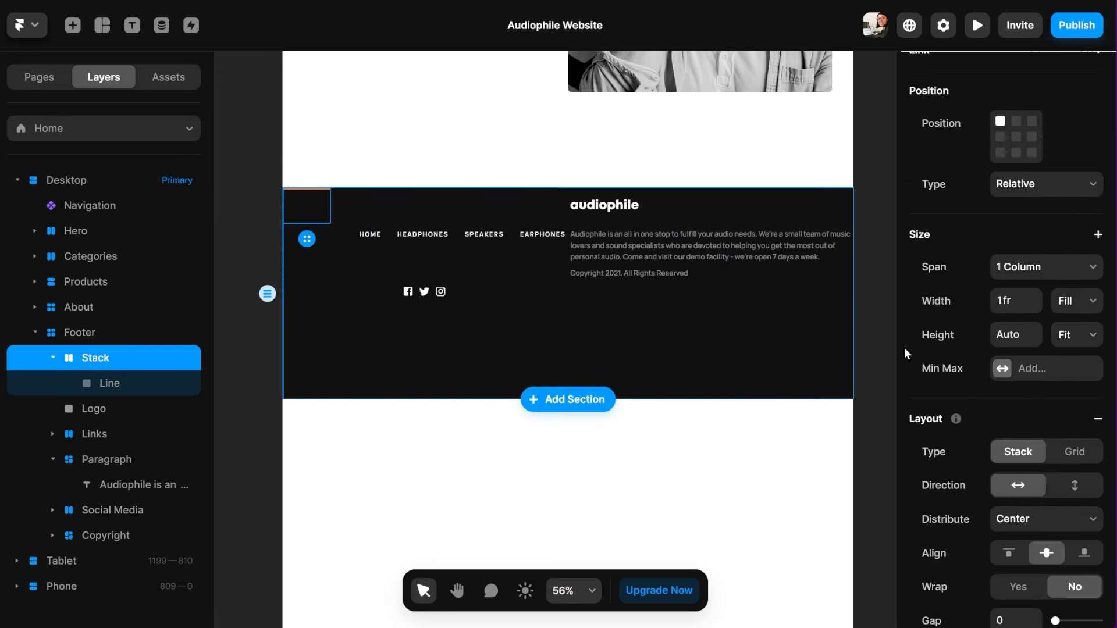
pyautogui.click(1046, 269)
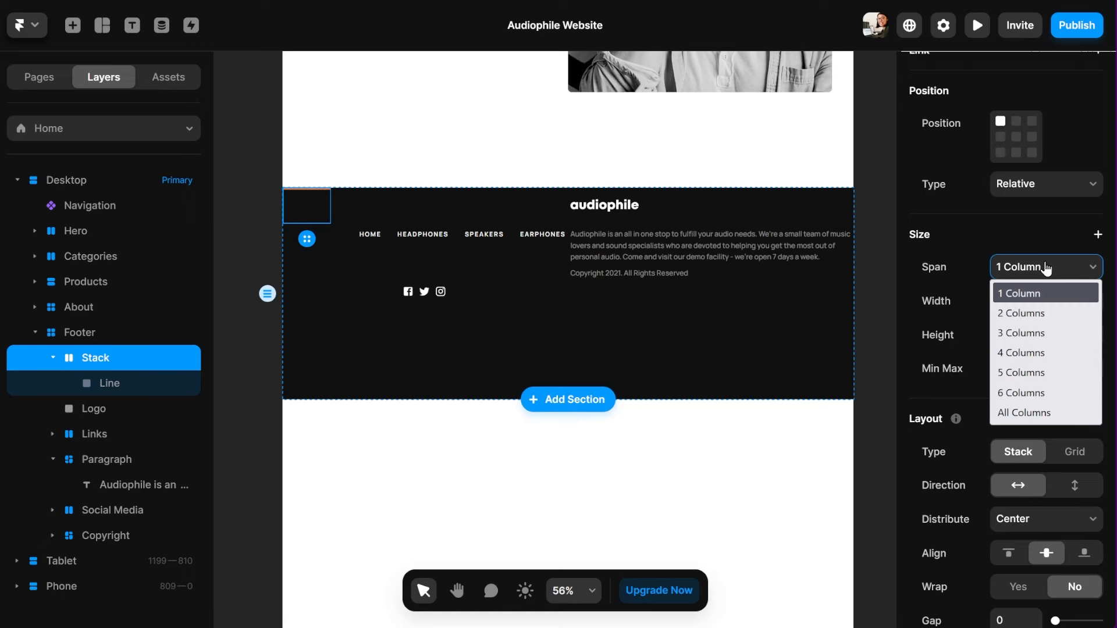
pyautogui.click(1020, 412)
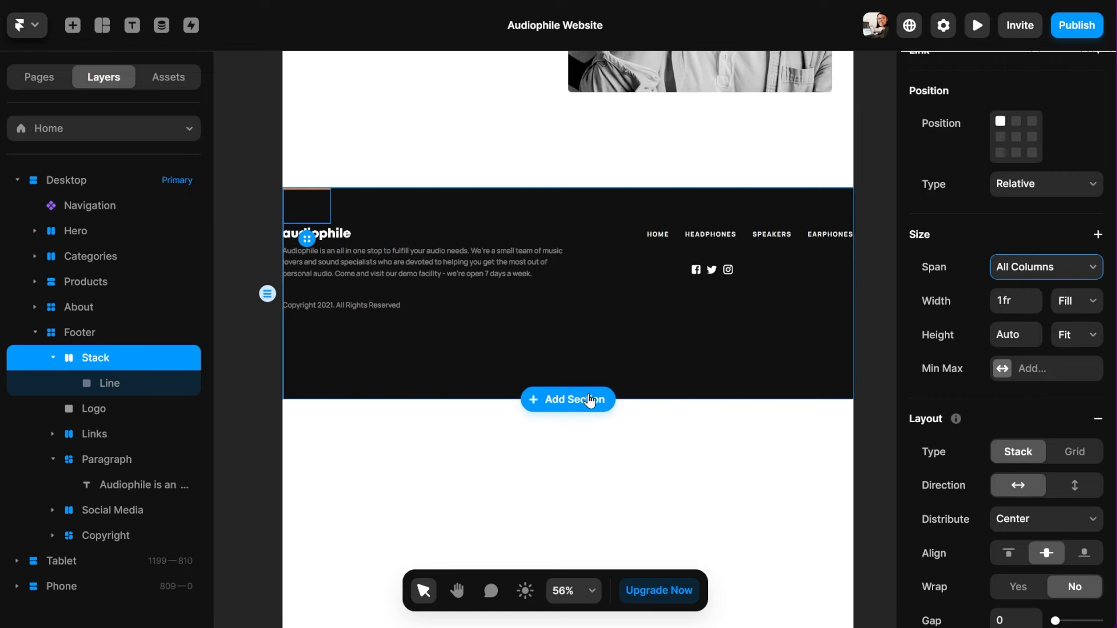
pyautogui.press('Escape')
pyautogui.scroll(-1, 446, 416)
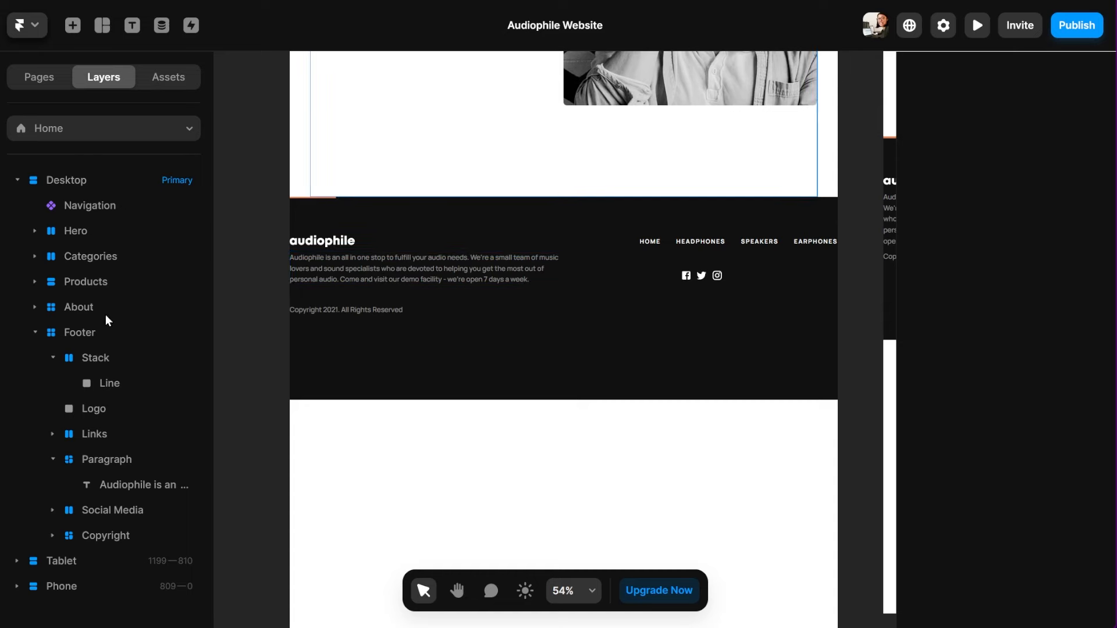
# Wrap the Footer grid in a new stack and rename the inner grid as Footer Content
pyautogui.click(89, 332)
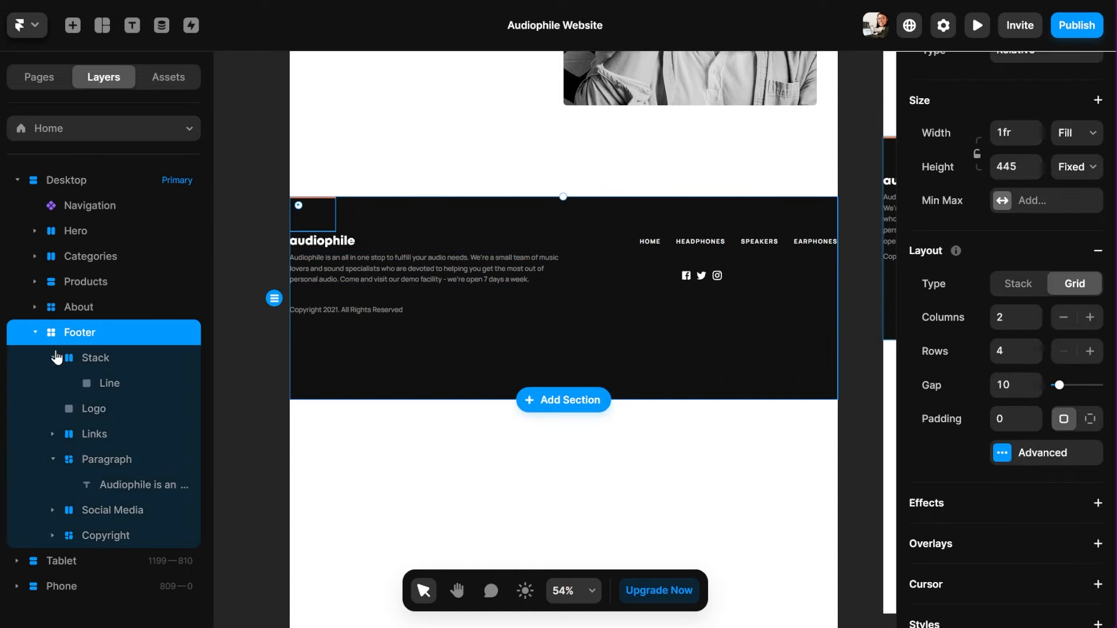
pyautogui.press('Return')
pyautogui.click(71, 334)
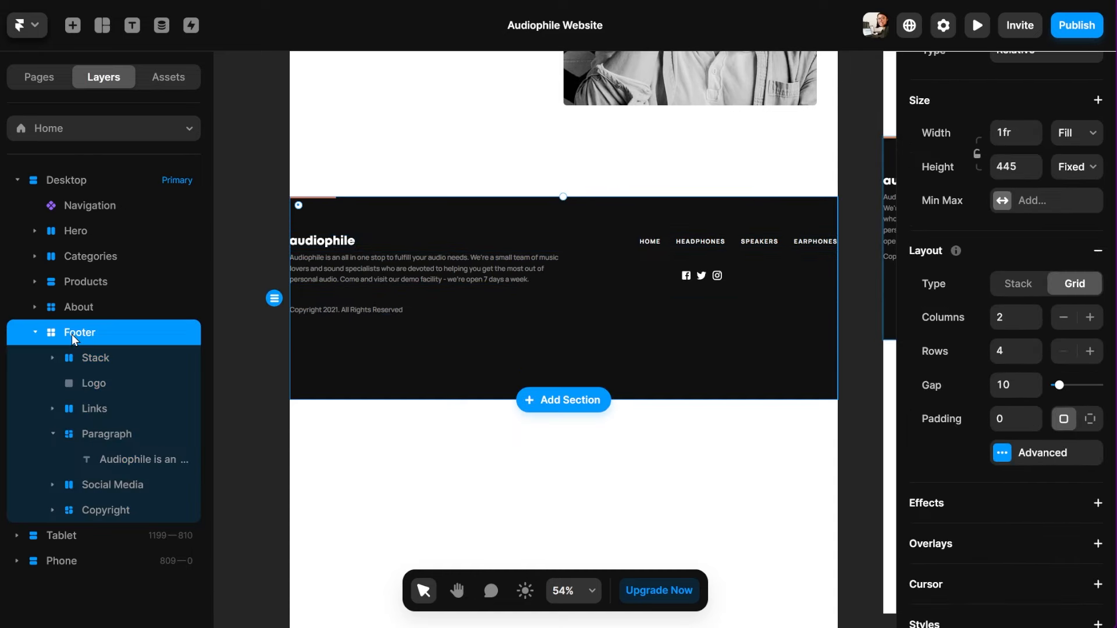
pyautogui.rightClick(71, 333)
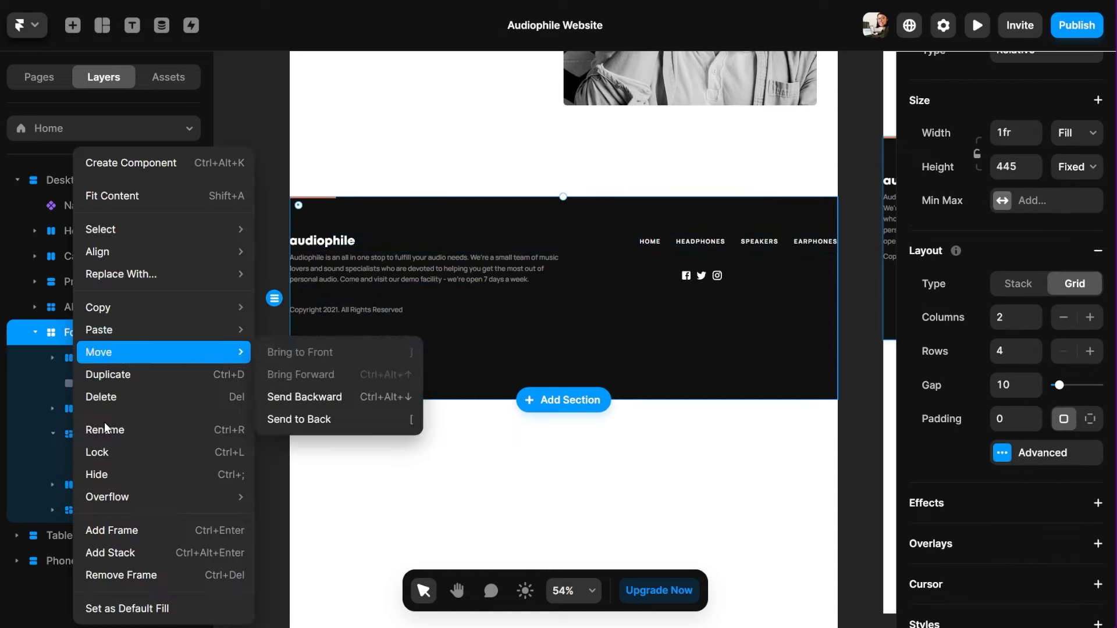
pyautogui.click(111, 549)
pyautogui.doubleClick(95, 357)
pyautogui.click(129, 359)
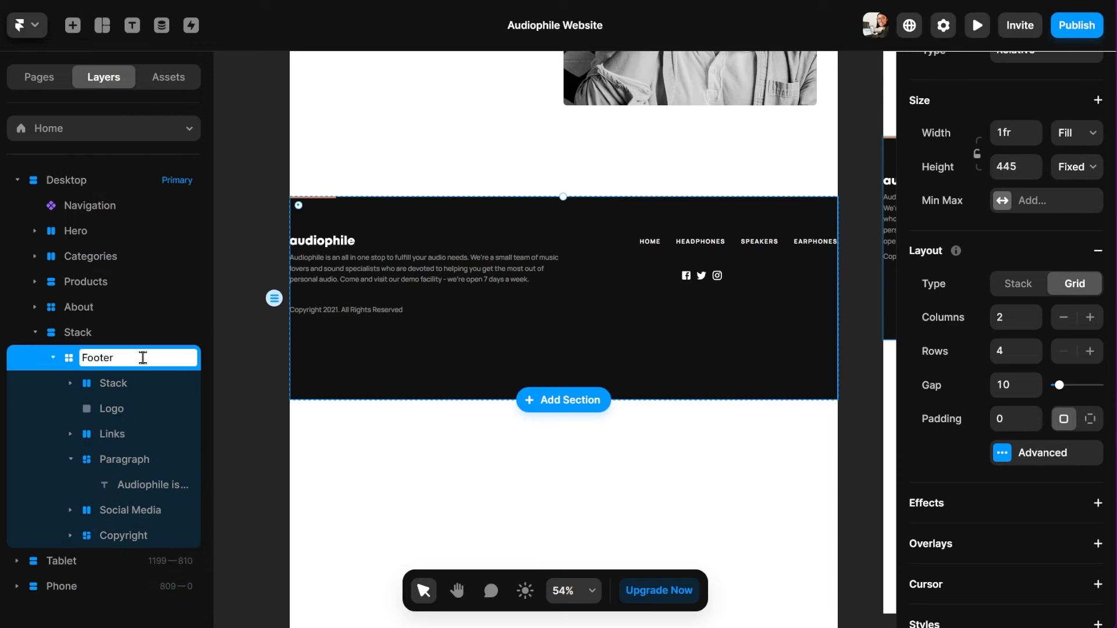
pyautogui.write('Content')
pyautogui.press('Return')
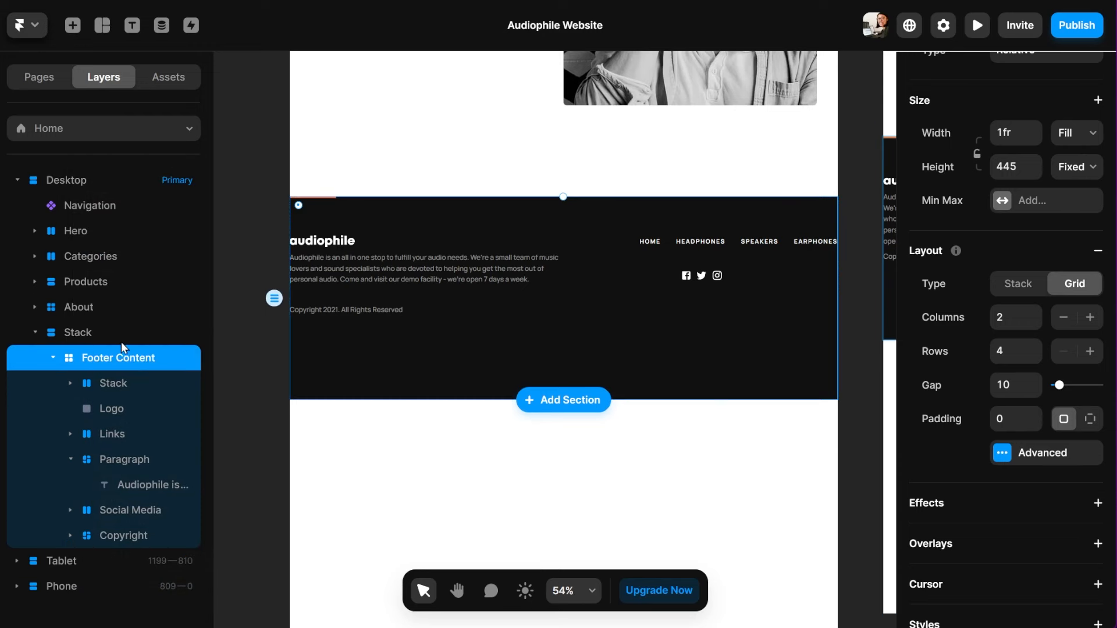
# Rename the outer stack around Footer Content as Footer
pyautogui.click(81, 334)
pyautogui.doubleClick(82, 334)
pyautogui.write('Foote')
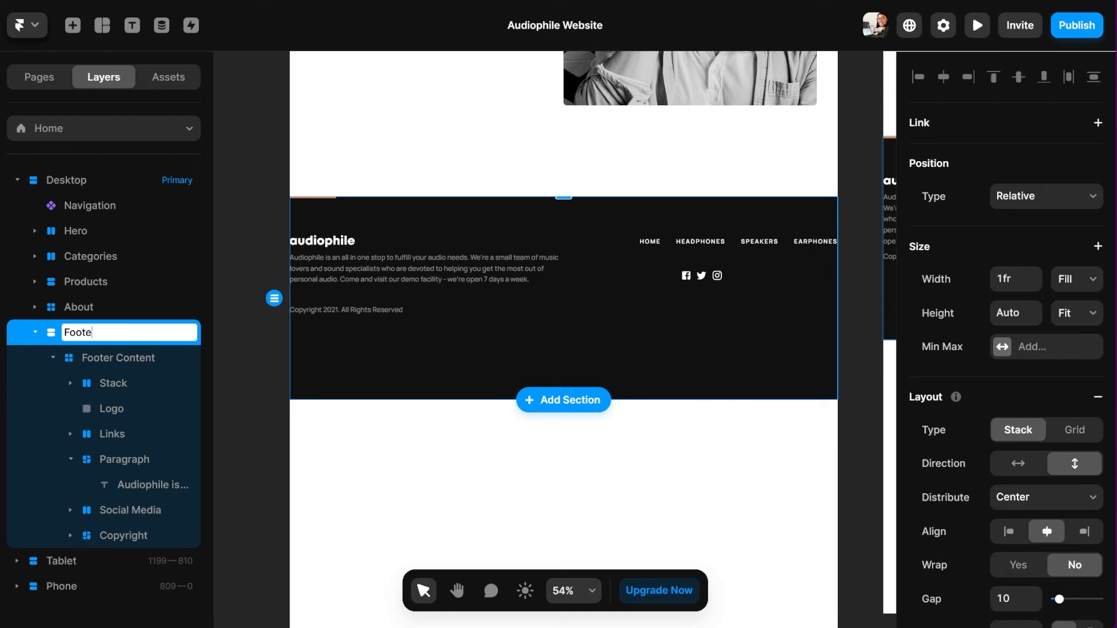
pyautogui.write('r')
pyautogui.press('Return')
# Fill the outer Footer with the Text Dark color style and remove the fill from Footer Content
pyautogui.scroll(-8, 1012, 396)
pyautogui.click(1012, 393)
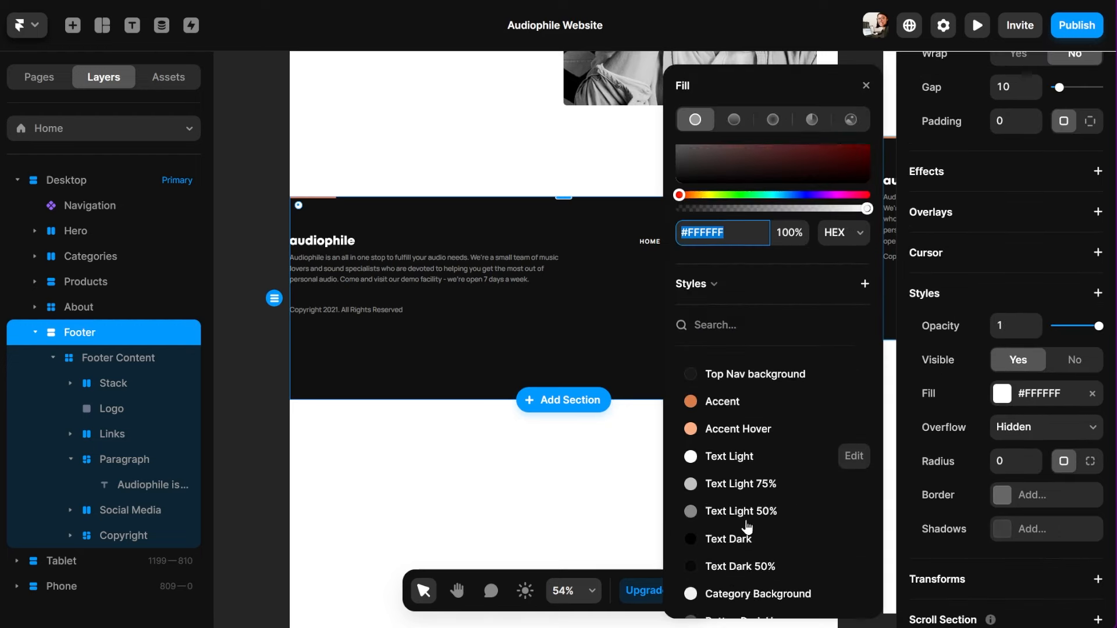
pyautogui.click(743, 536)
pyautogui.click(866, 86)
pyautogui.click(118, 358)
pyautogui.click(1093, 292)
# Add a fixed maximum width of 1110 to Footer Content
pyautogui.scroll(8, 1020, 349)
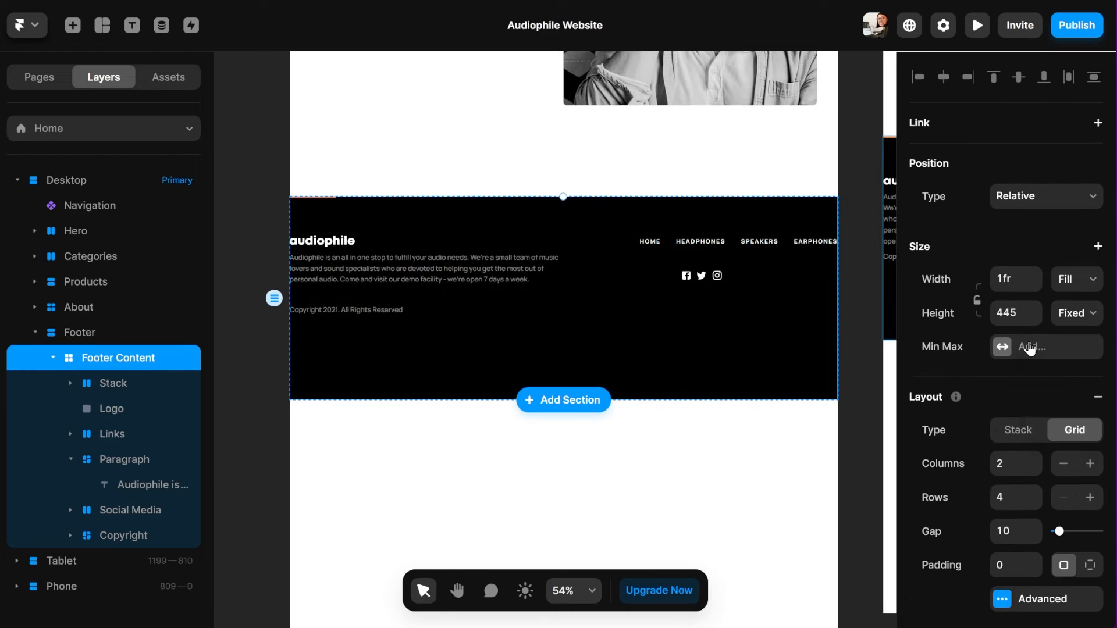
pyautogui.click(1031, 348)
pyautogui.click(1063, 388)
pyautogui.click(1076, 347)
pyautogui.click(1072, 373)
pyautogui.click(1016, 348)
pyautogui.write('1110')
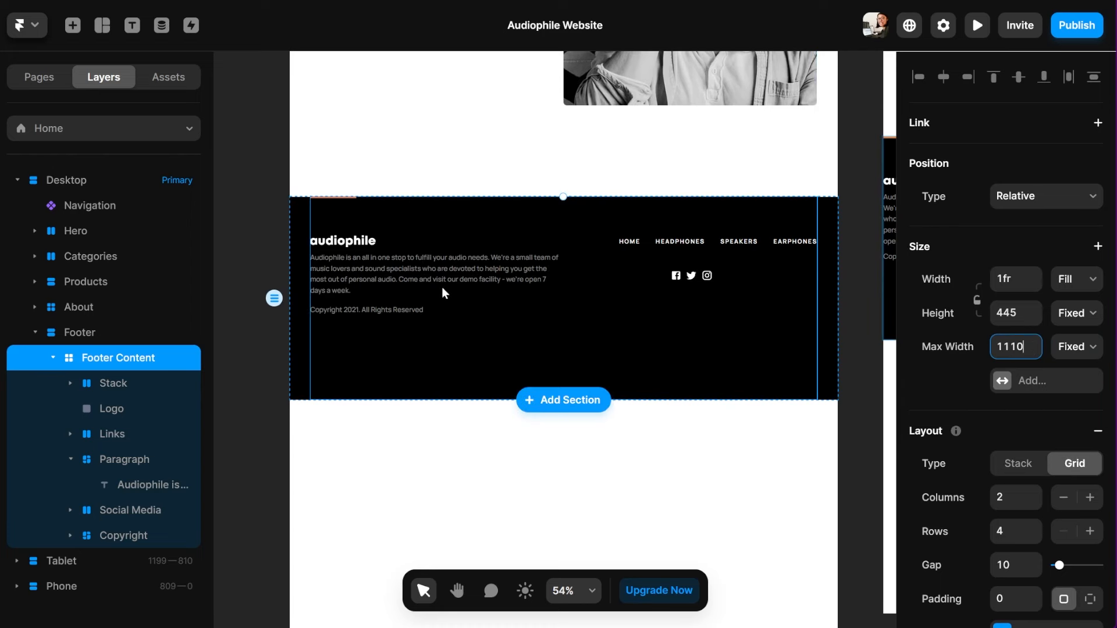
pyautogui.scroll(2, 374, 244)
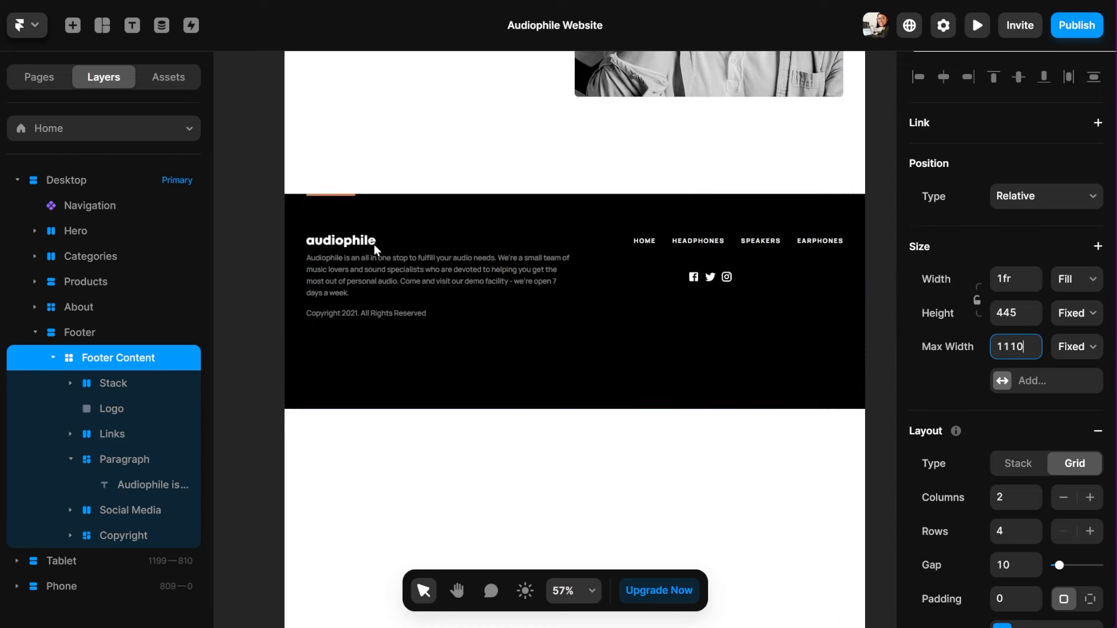
# Set the footer Paragraph's padding to 36 at the top and 56 at the bottom
pyautogui.click(877, 383)
pyautogui.click(524, 291)
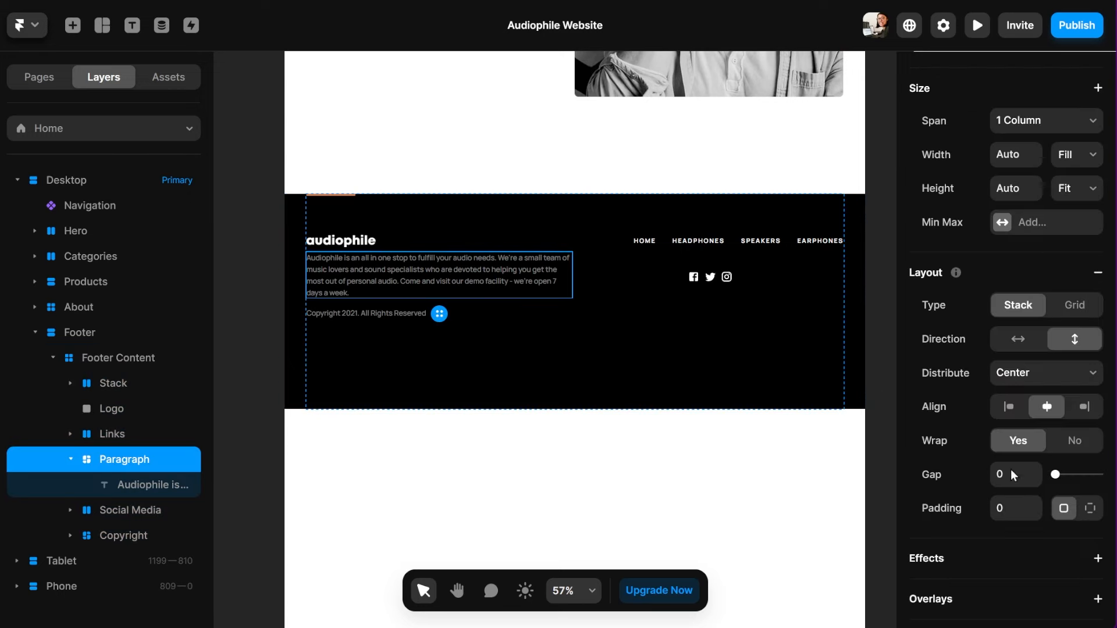
pyautogui.click(1089, 510)
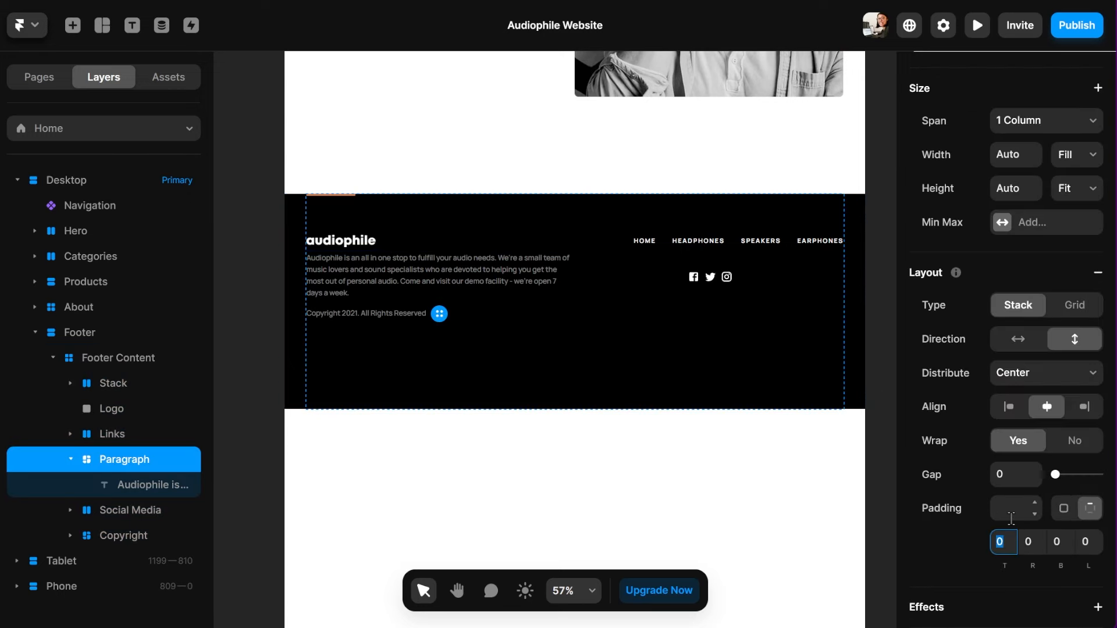
pyautogui.write('36')
pyautogui.press('Tab')
pyautogui.press('Tab')
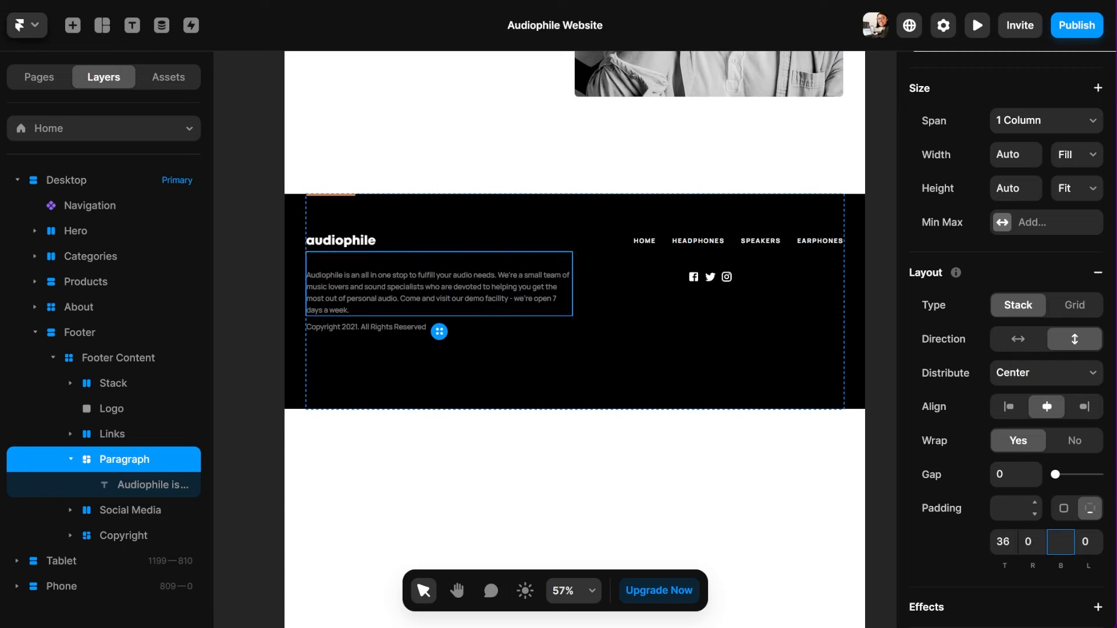
pyautogui.press('Return')
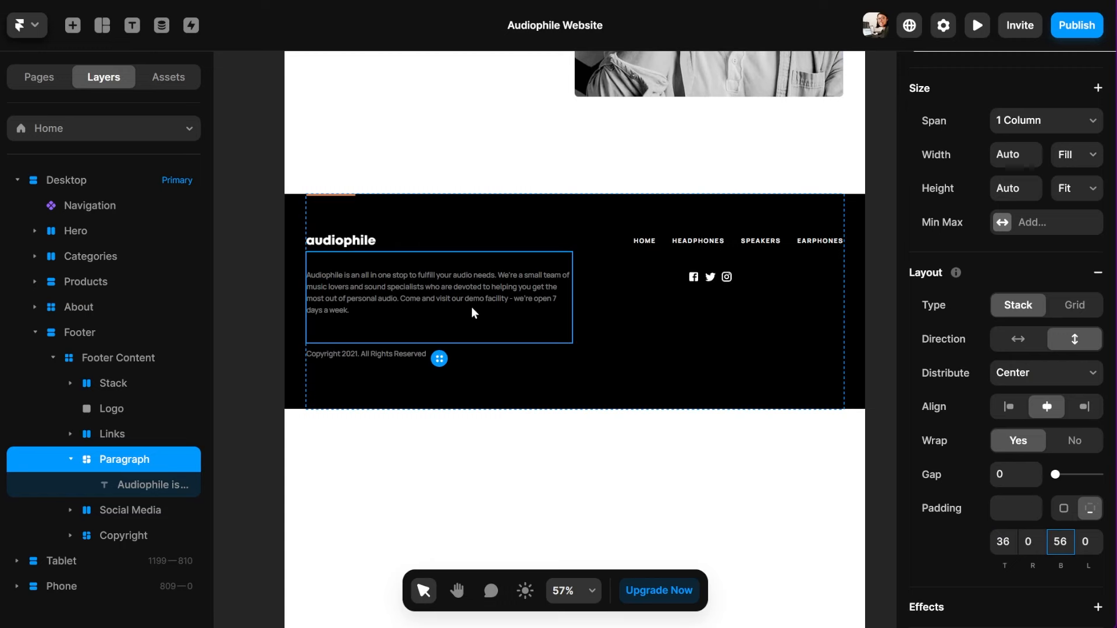
# Set the Social Media stack's padding to 36 at the top and 56 at the bottom
pyautogui.click(175, 510)
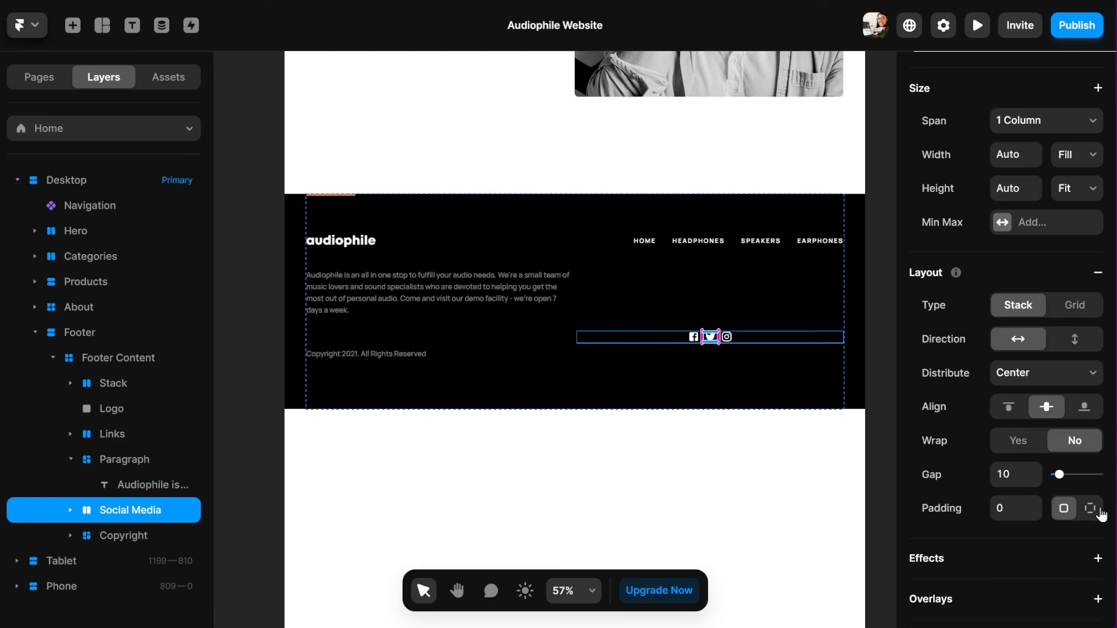
pyautogui.click(1090, 508)
pyautogui.click(1003, 541)
pyautogui.write('36')
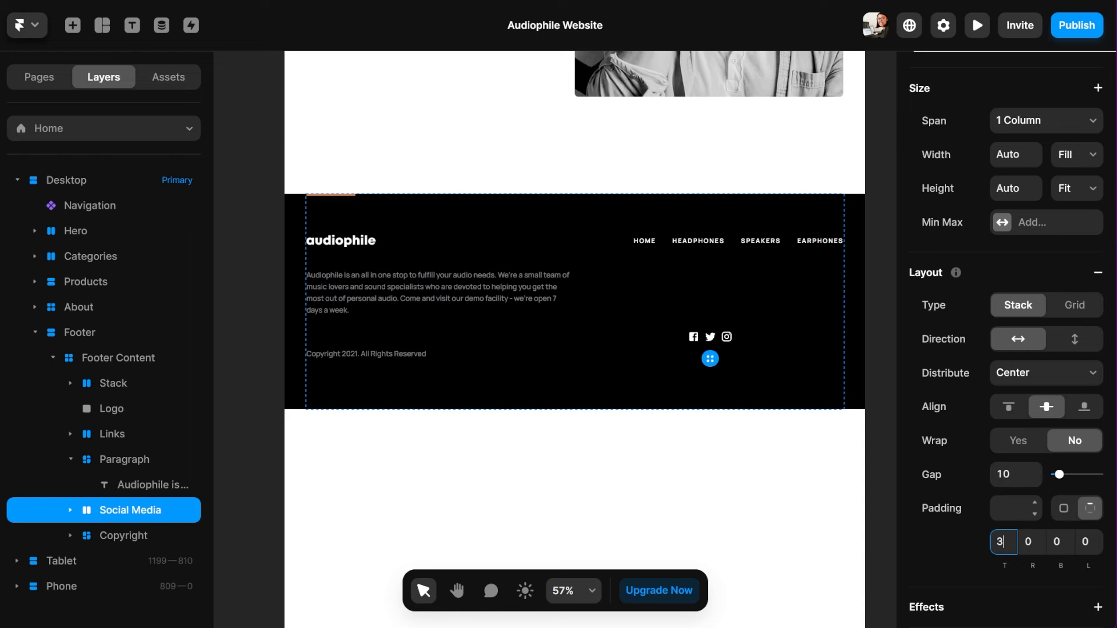
pyautogui.press('Tab')
pyautogui.press('Tab')
pyautogui.write('46')
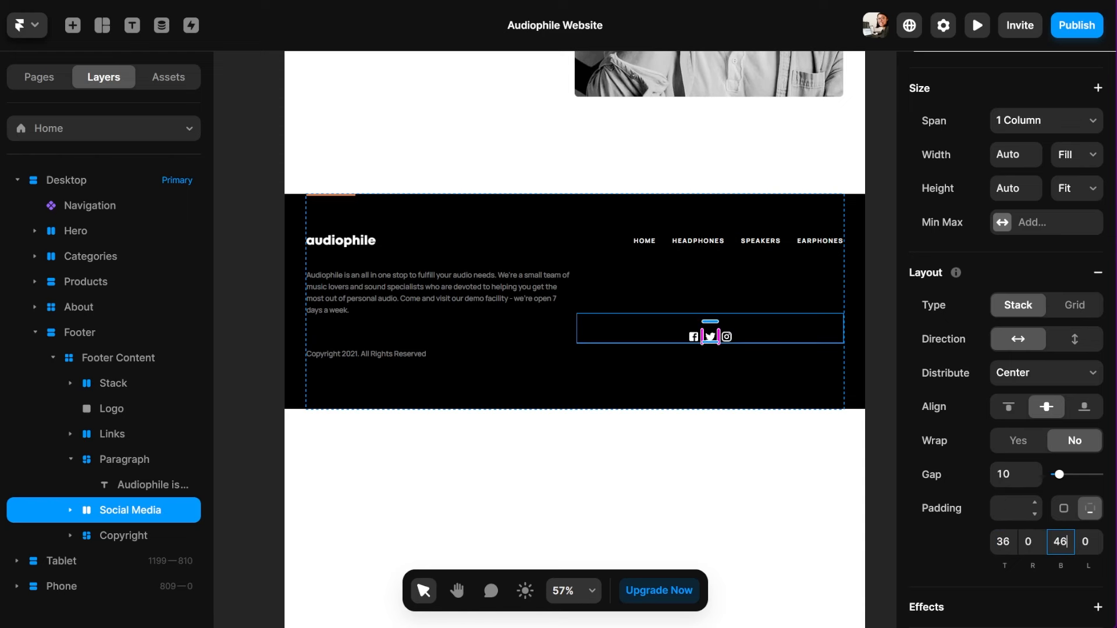
pyautogui.press('Return')
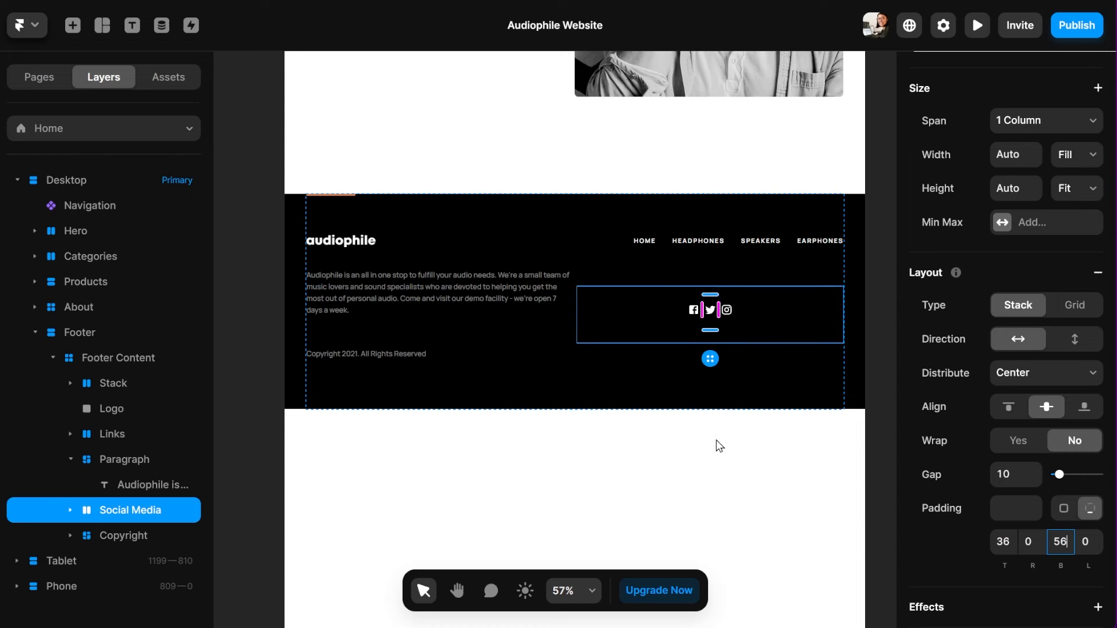
# Distribute the social media icons to the right end of their grid cell
pyautogui.scroll(3, 992, 329)
pyautogui.click(1078, 300)
pyautogui.click(1077, 385)
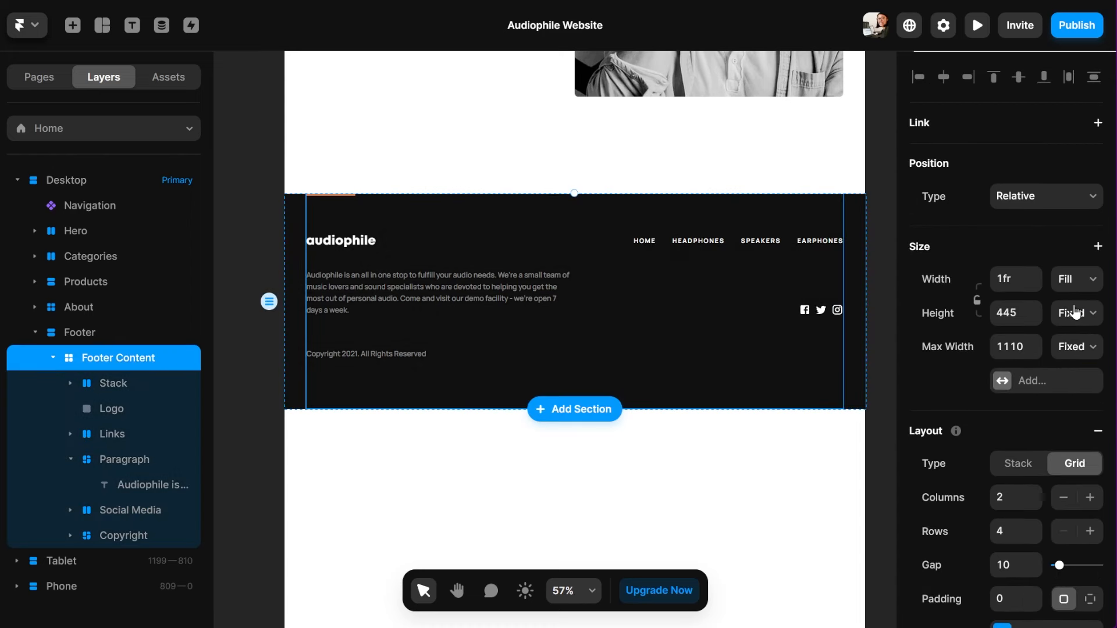
# Set Footer Content's height to Fit Content and its bottom padding to 48
pyautogui.click(1076, 313)
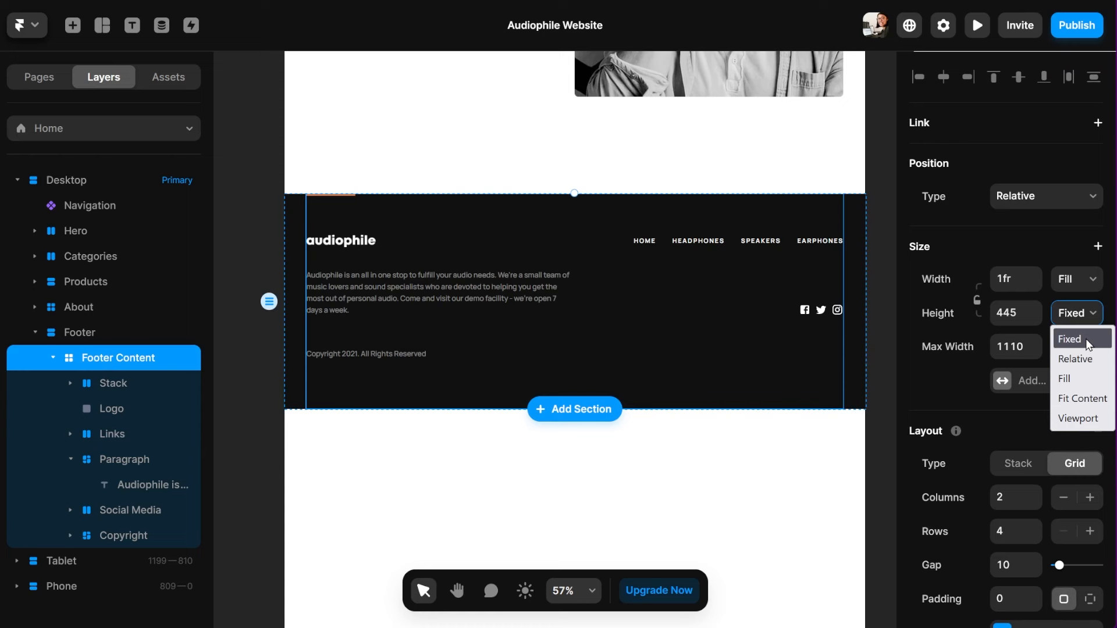
pyautogui.click(1084, 399)
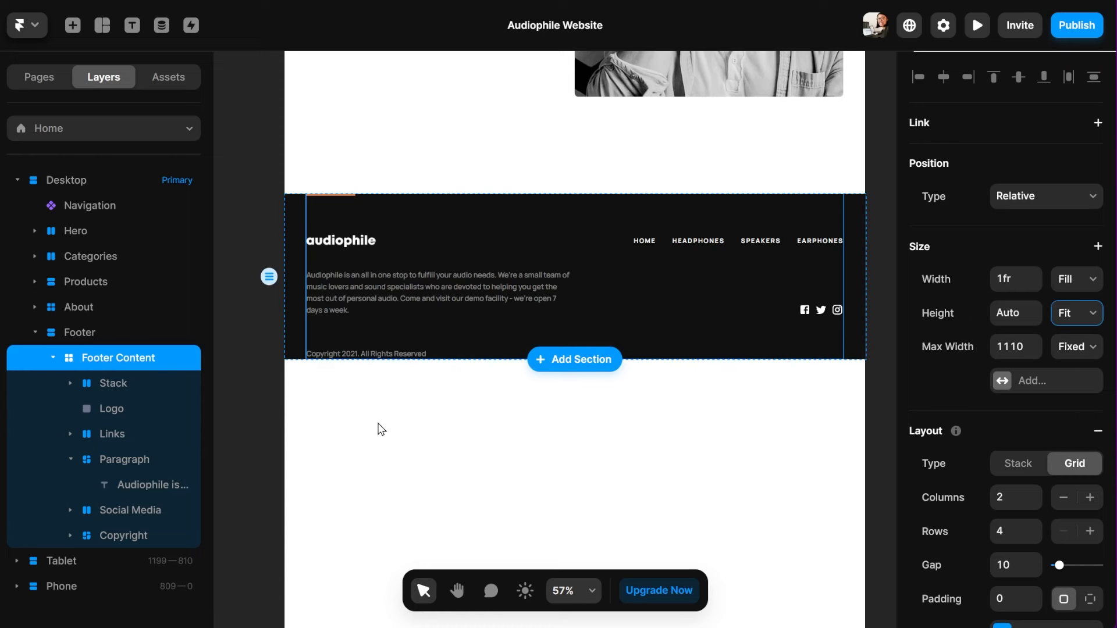
pyautogui.scroll(-5, 1090, 304)
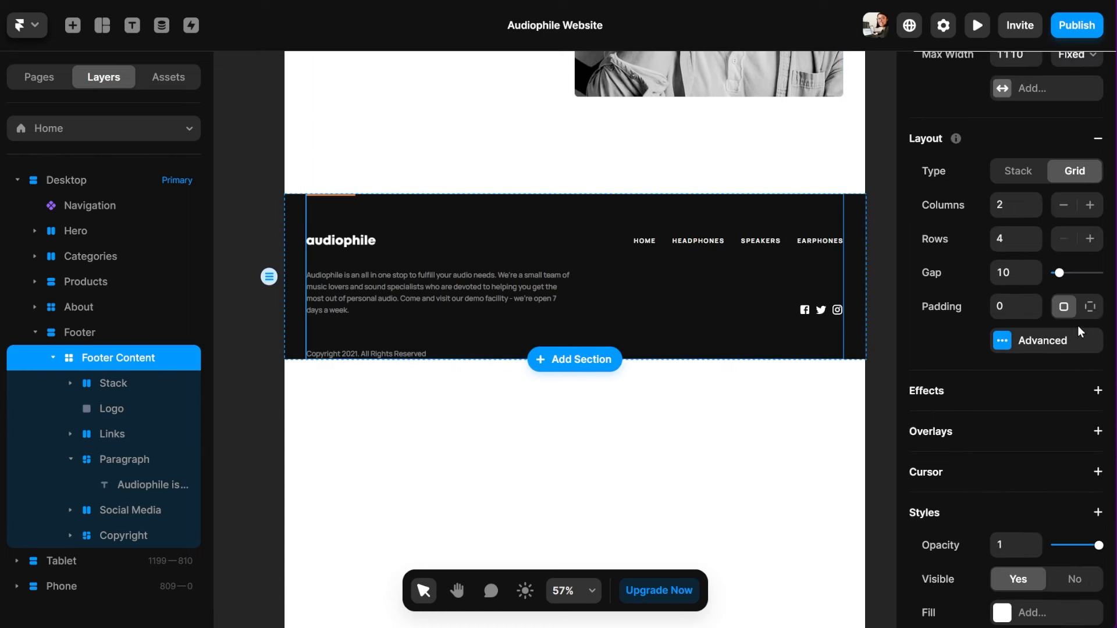
pyautogui.click(1089, 307)
pyautogui.click(1066, 344)
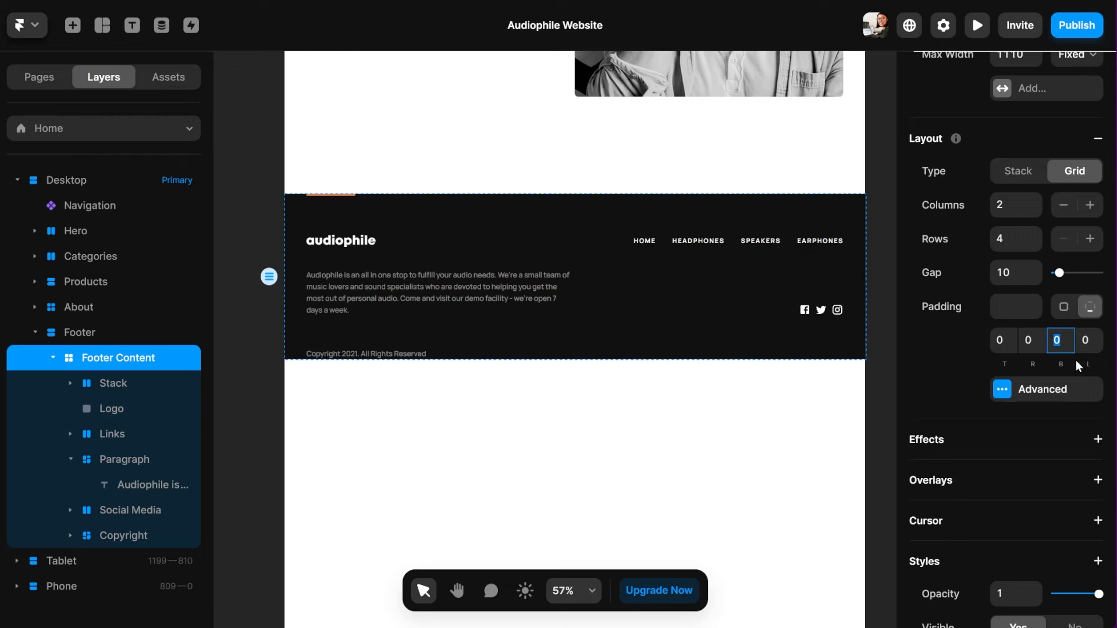
pyautogui.write('48')
pyautogui.click(703, 436)
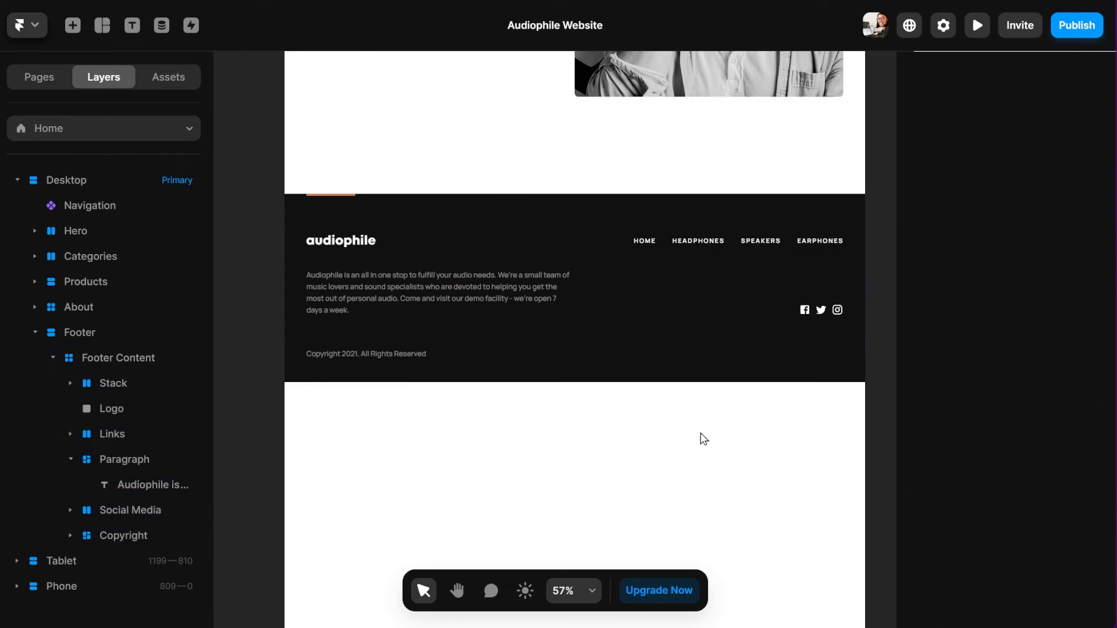
# Compare the footer with the Figma design and set the tablet Footer Content grid to 1 column and 6 rows
pyautogui.scroll(-1, 623, 411)
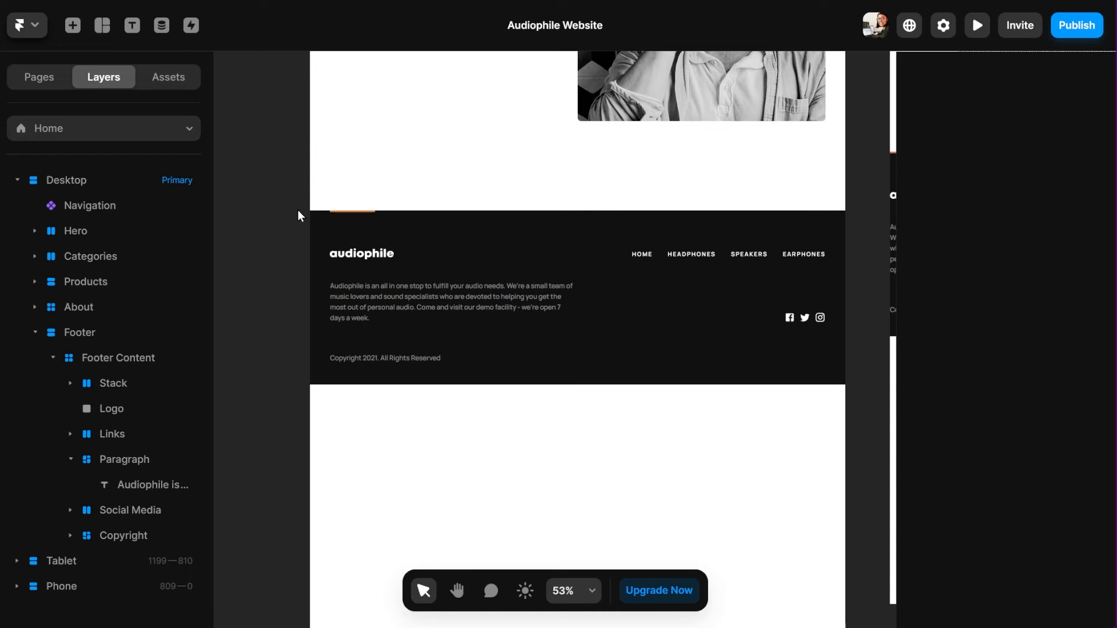
pyautogui.click(97, 356)
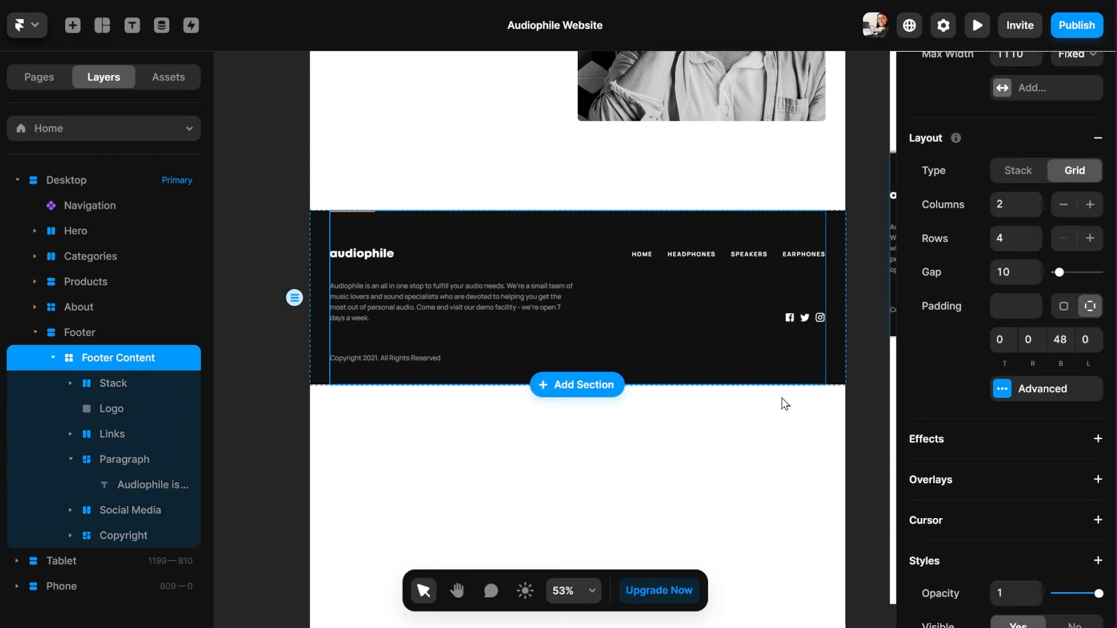
pyautogui.click(609, 438)
pyautogui.hscroll(8, 610, 439)
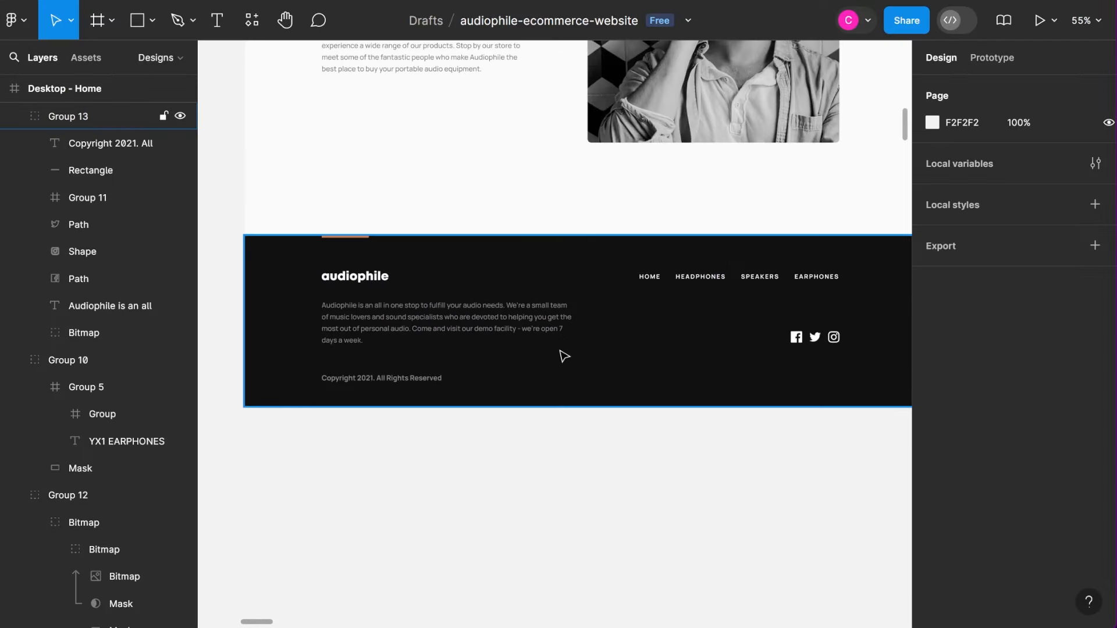
pyautogui.hscroll(-4, 564, 356)
pyautogui.hscroll(10, 564, 356)
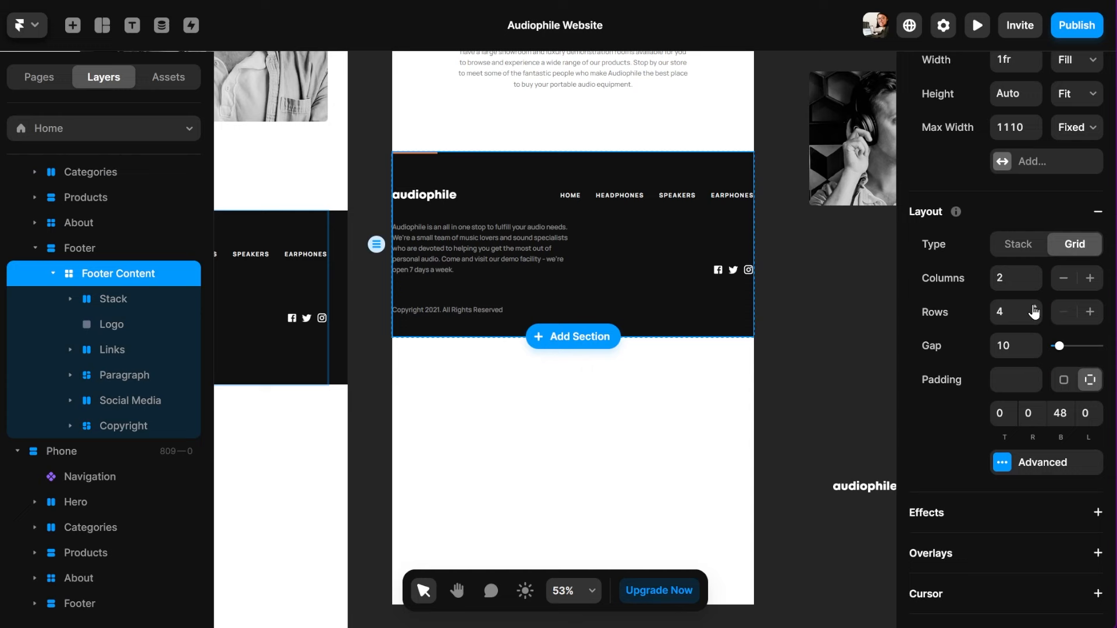
pyautogui.click(1035, 307)
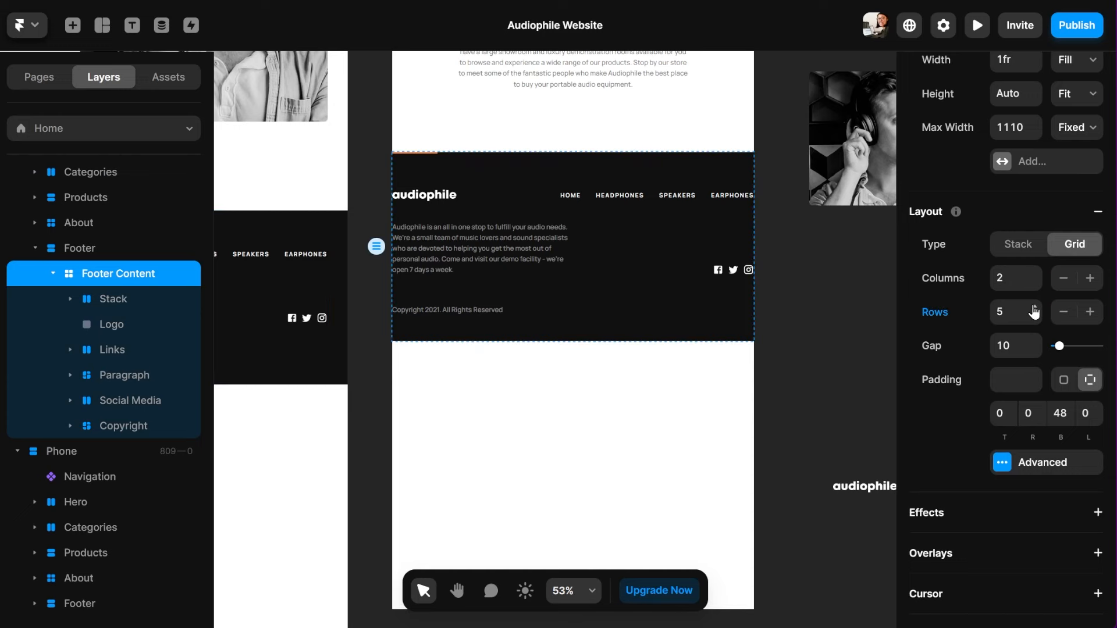
pyautogui.click(1034, 285)
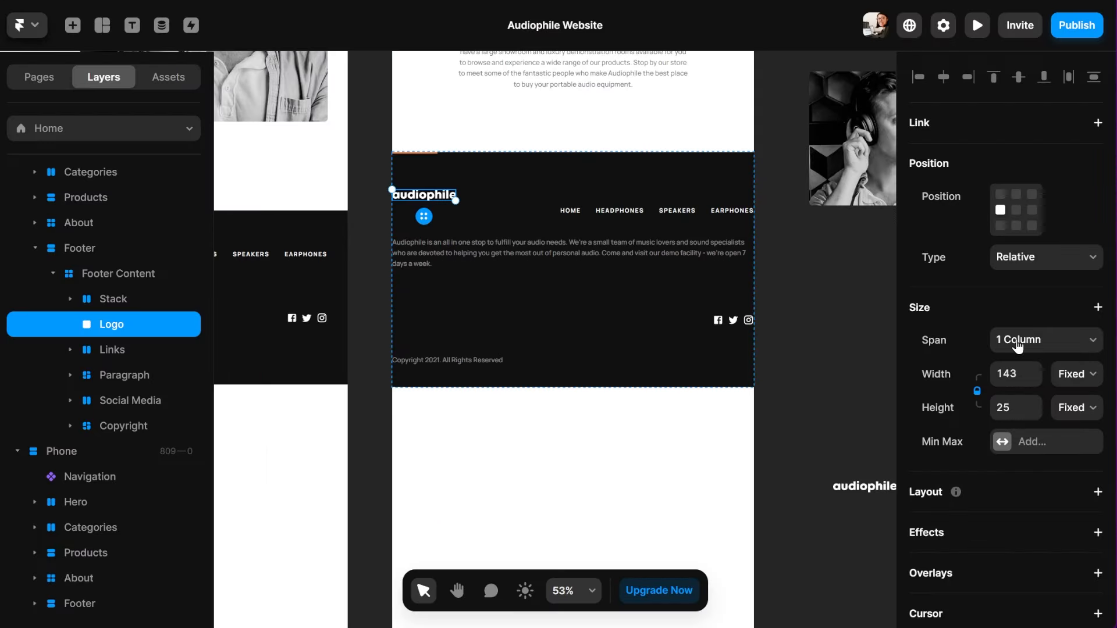
# Set the tablet footer's Logo and Links to span all columns
pyautogui.click(1018, 343)
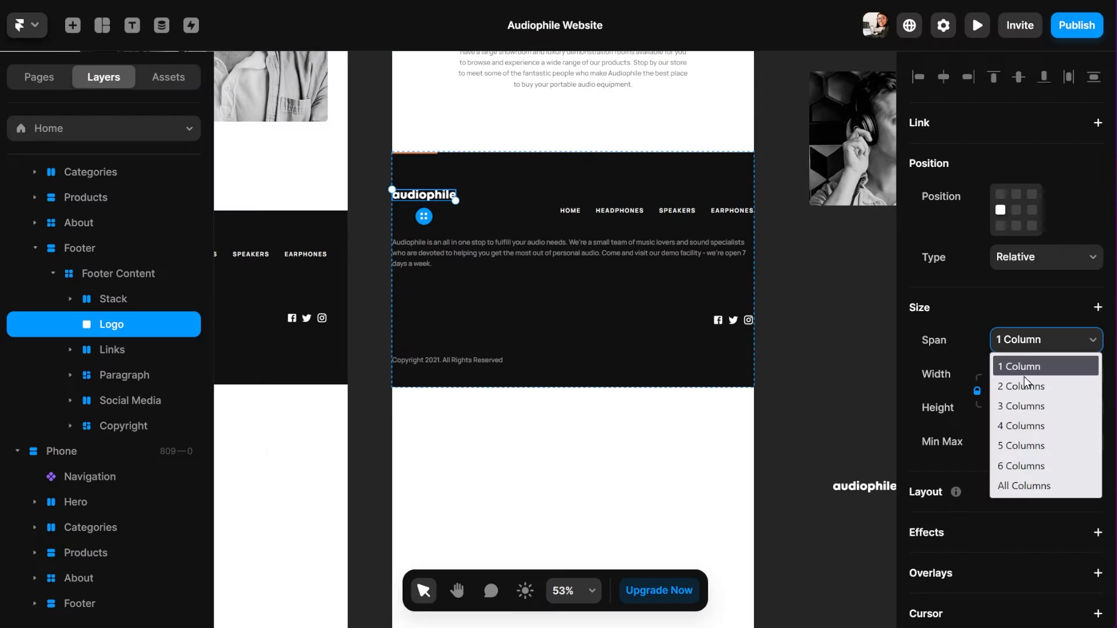
pyautogui.click(1024, 486)
pyautogui.click(118, 351)
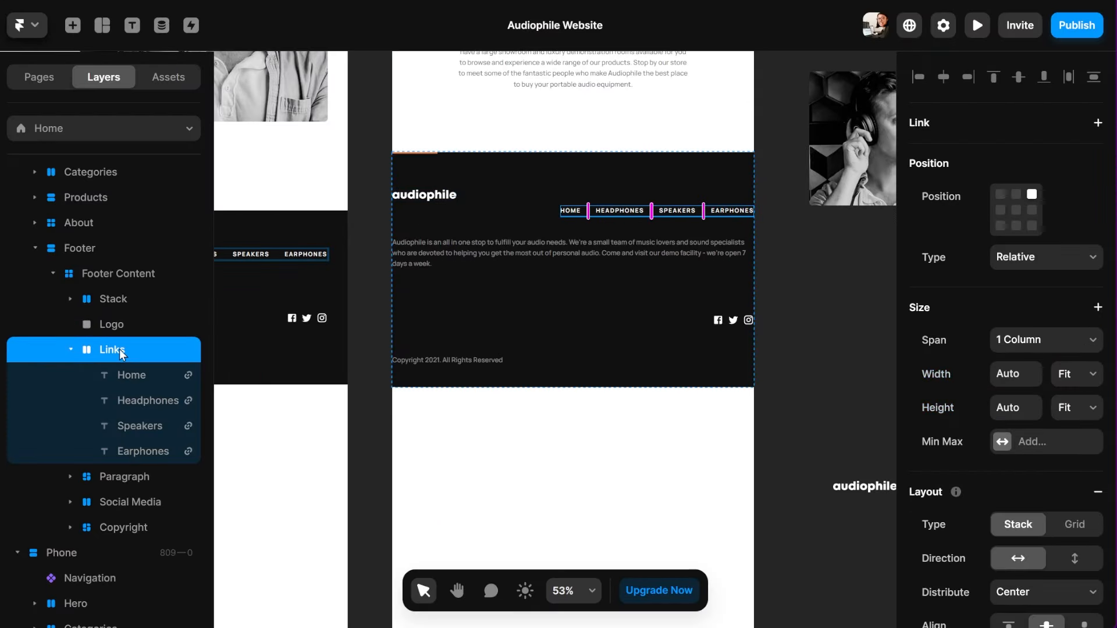
pyautogui.click(1025, 343)
pyautogui.click(1023, 483)
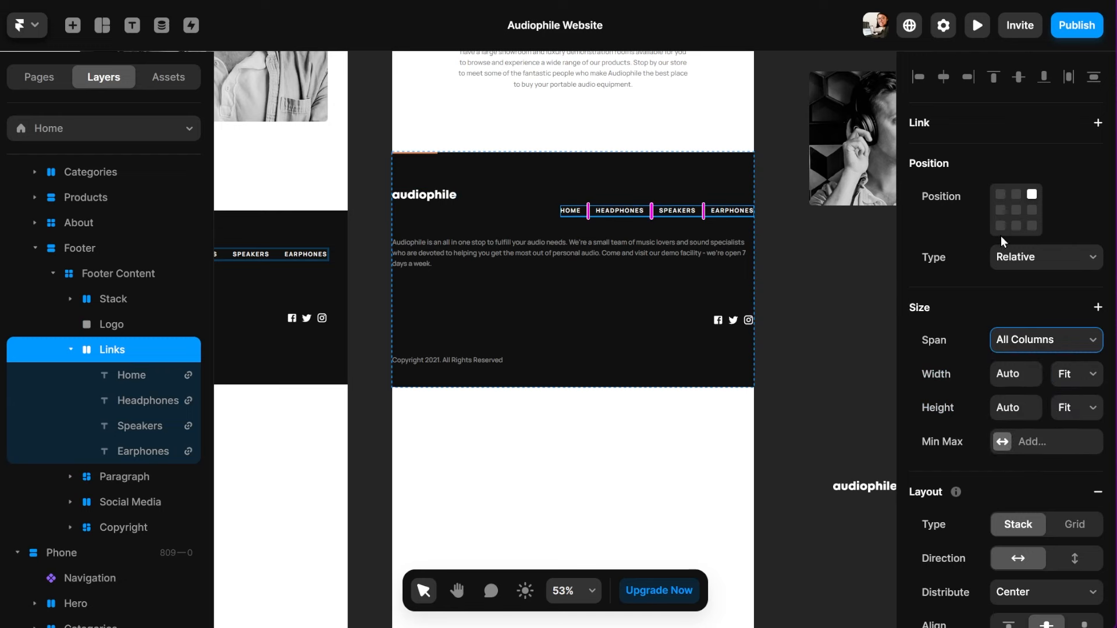
# Position the tablet footer's Logo and Links at the left of their grid cells, vertically centred
pyautogui.click(1016, 194)
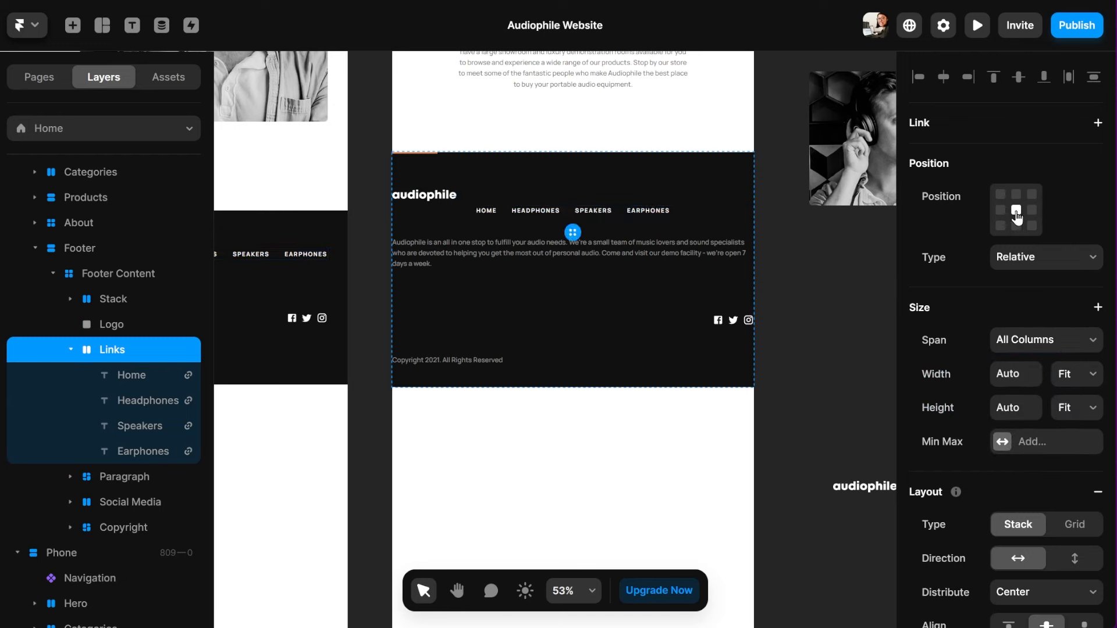
pyautogui.click(425, 195)
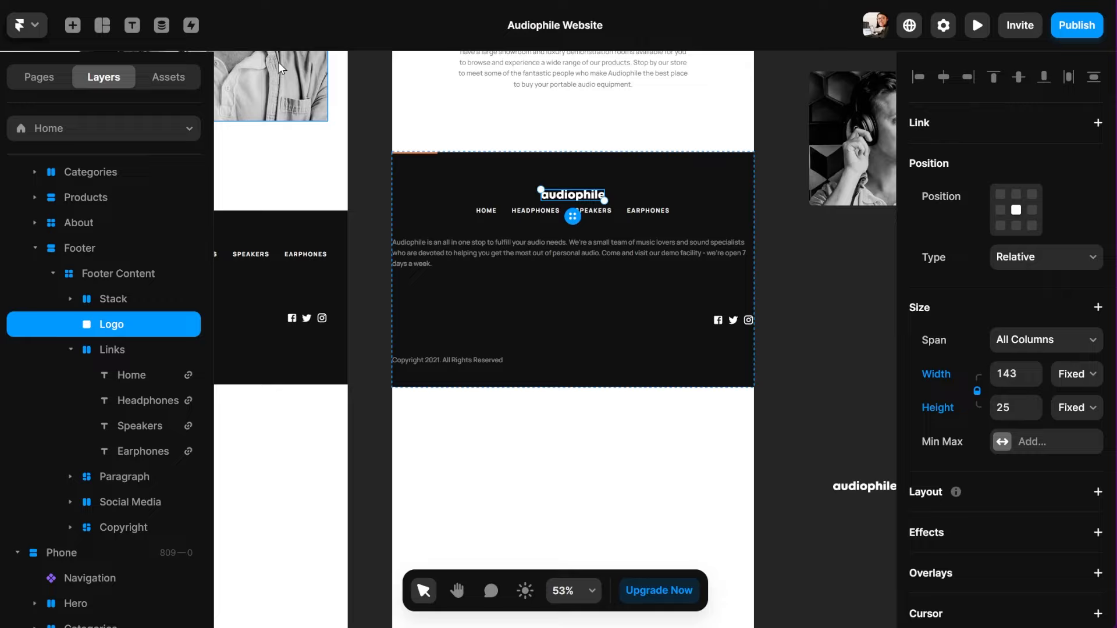
pyautogui.click(1000, 209)
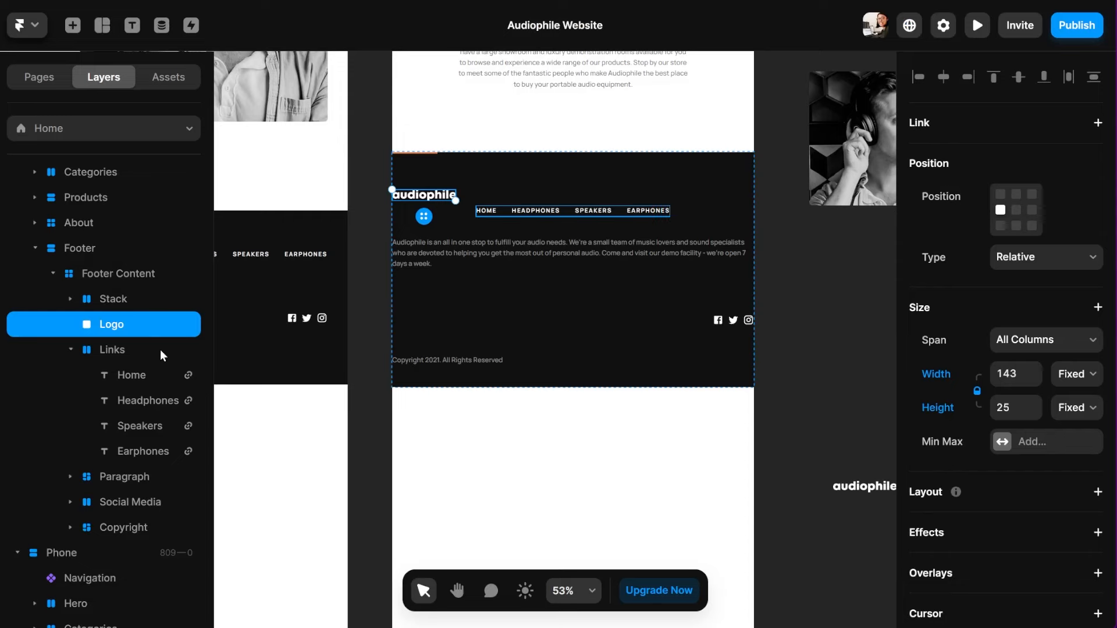
pyautogui.click(165, 351)
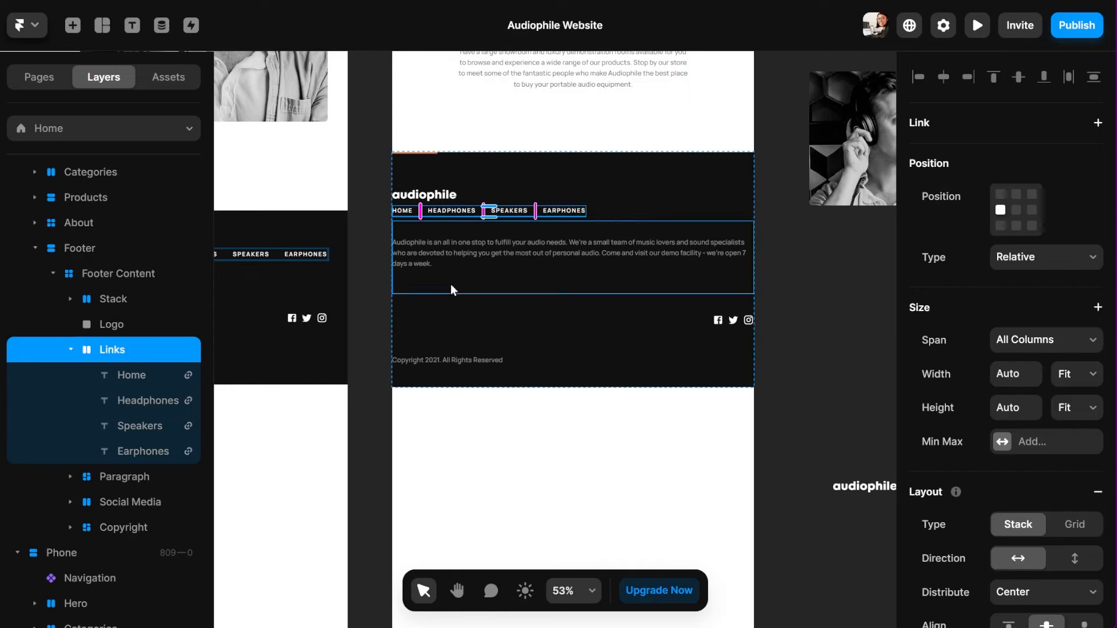
# Set the tablet footer's Paragraph to span all columns
pyautogui.click(71, 350)
pyautogui.click(123, 382)
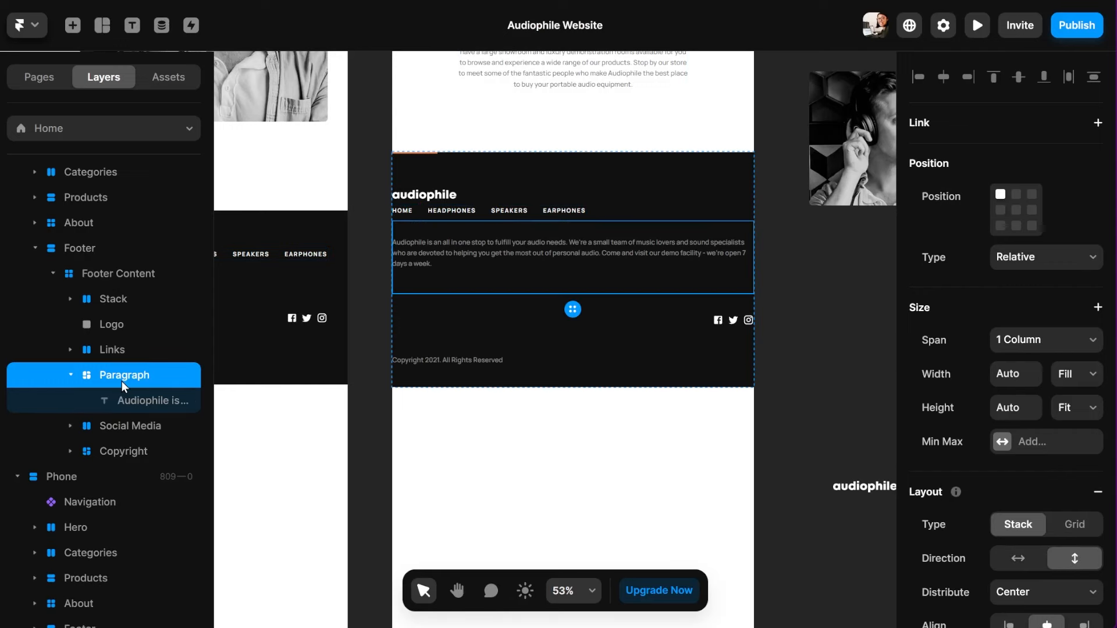
pyautogui.click(1024, 340)
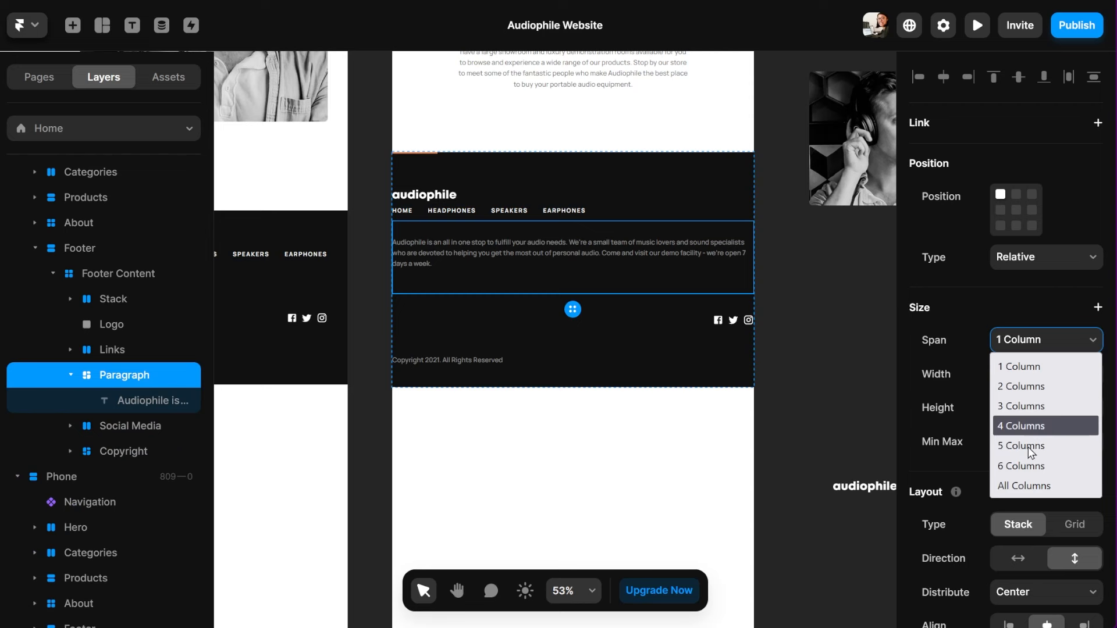
pyautogui.click(1025, 484)
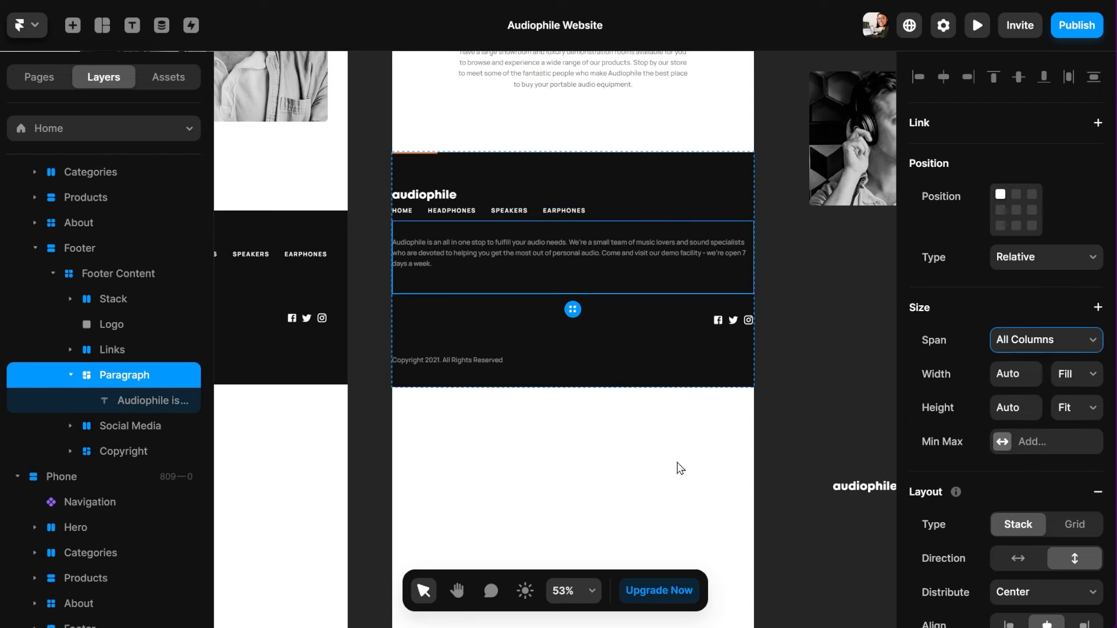
# Set the tablet Footer Content grid to 2 columns and check the spans of its Paragraph, Links and Logo
pyautogui.click(111, 279)
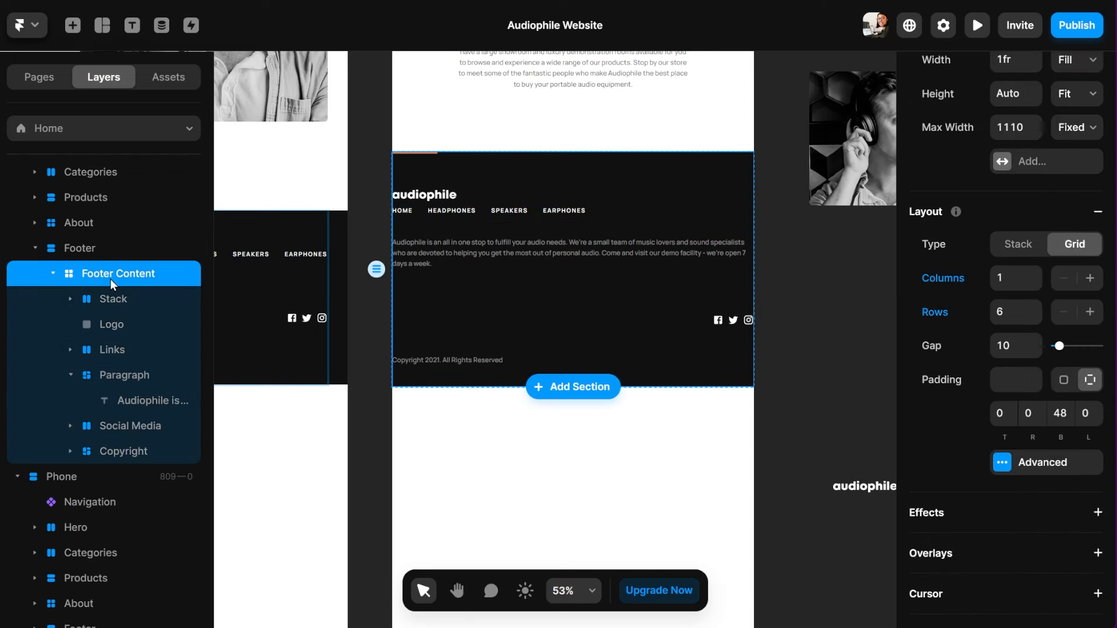
pyautogui.click(1037, 275)
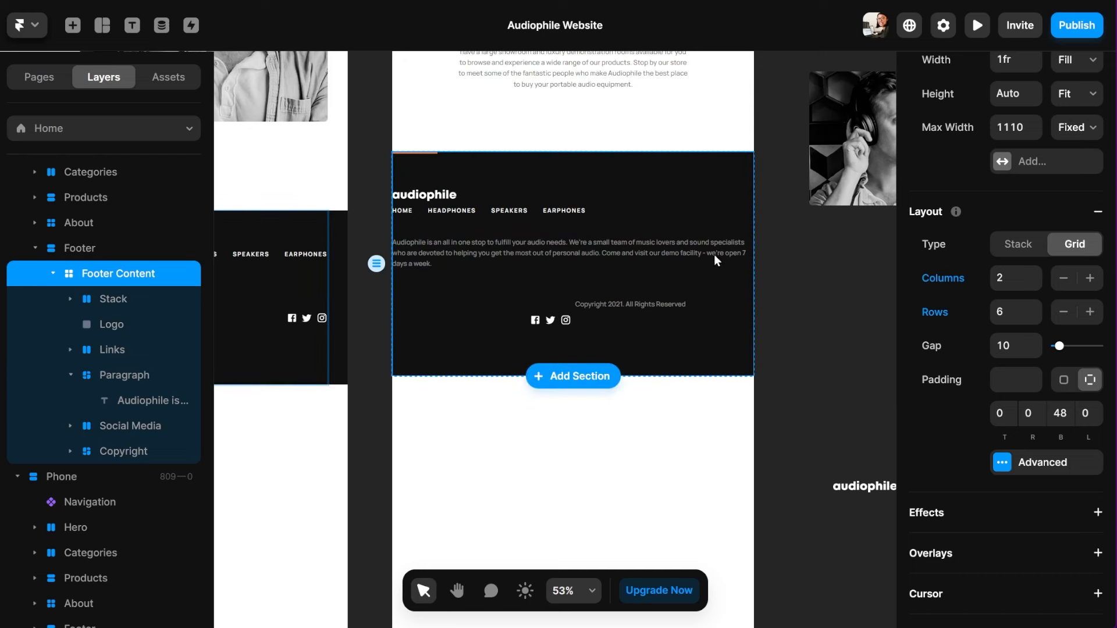
pyautogui.click(927, 285)
pyautogui.click(891, 283)
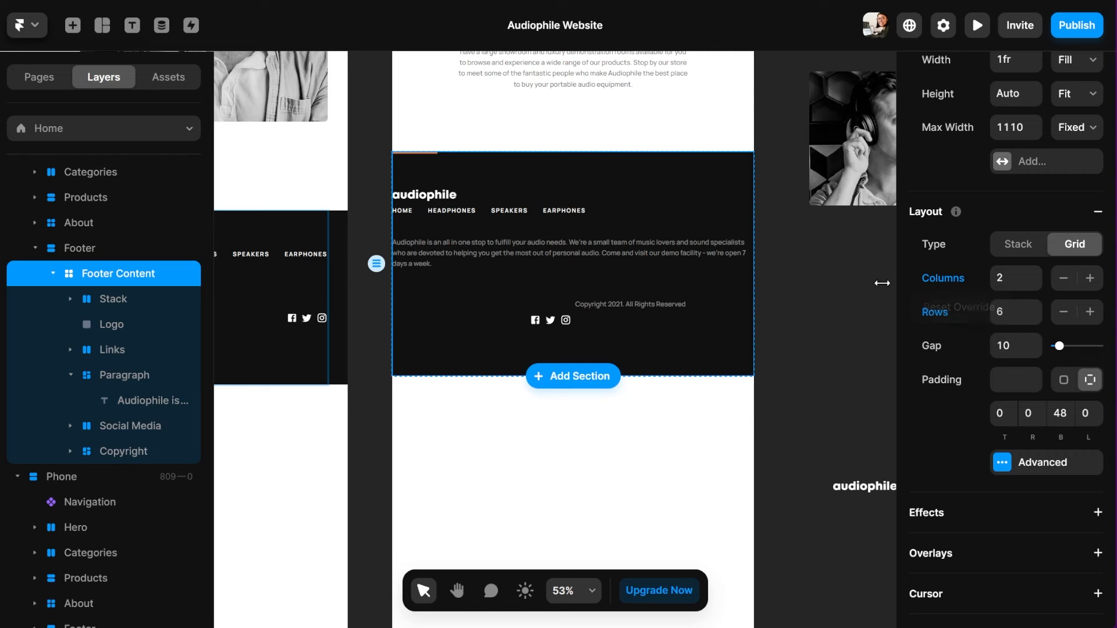
pyautogui.click(119, 375)
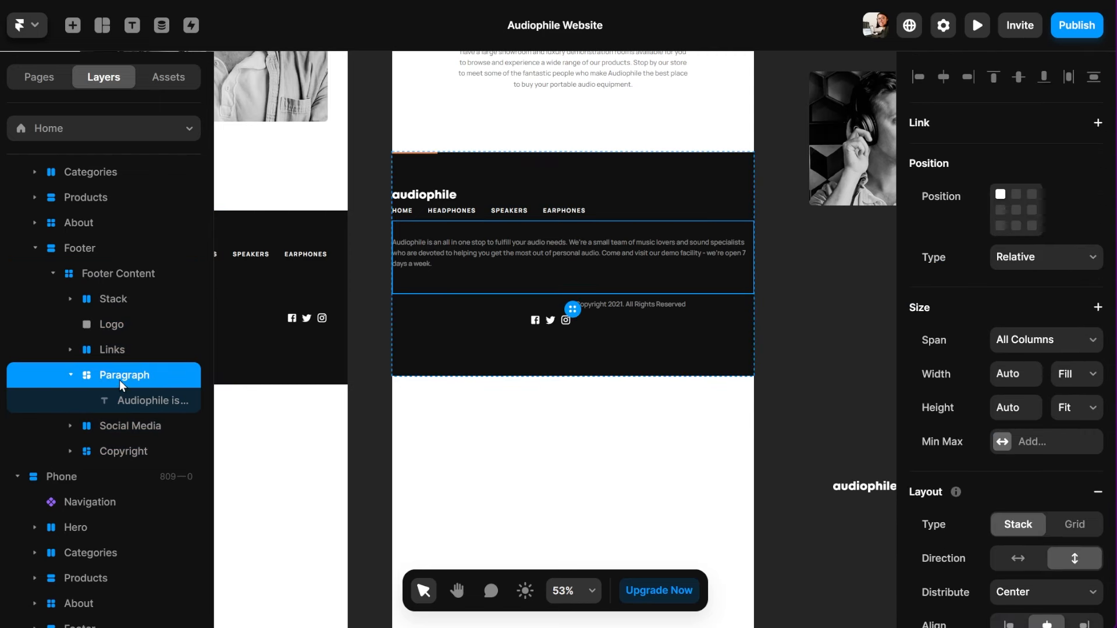
pyautogui.click(113, 350)
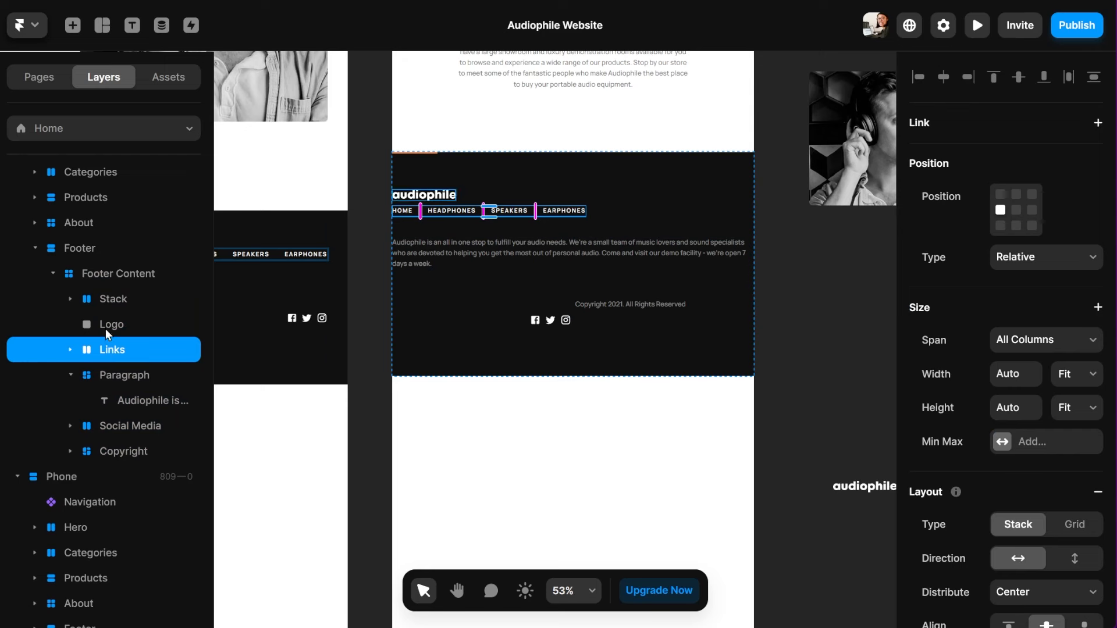
pyautogui.click(106, 325)
# Rename the stack holding the footer's Line as Line Container
pyautogui.click(107, 298)
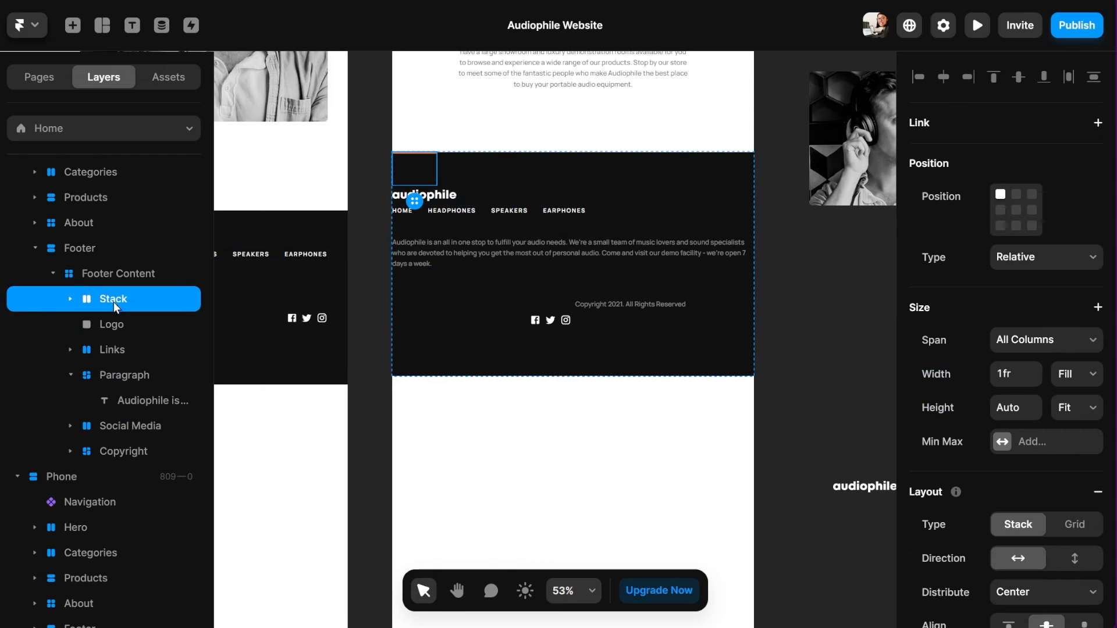
pyautogui.click(70, 299)
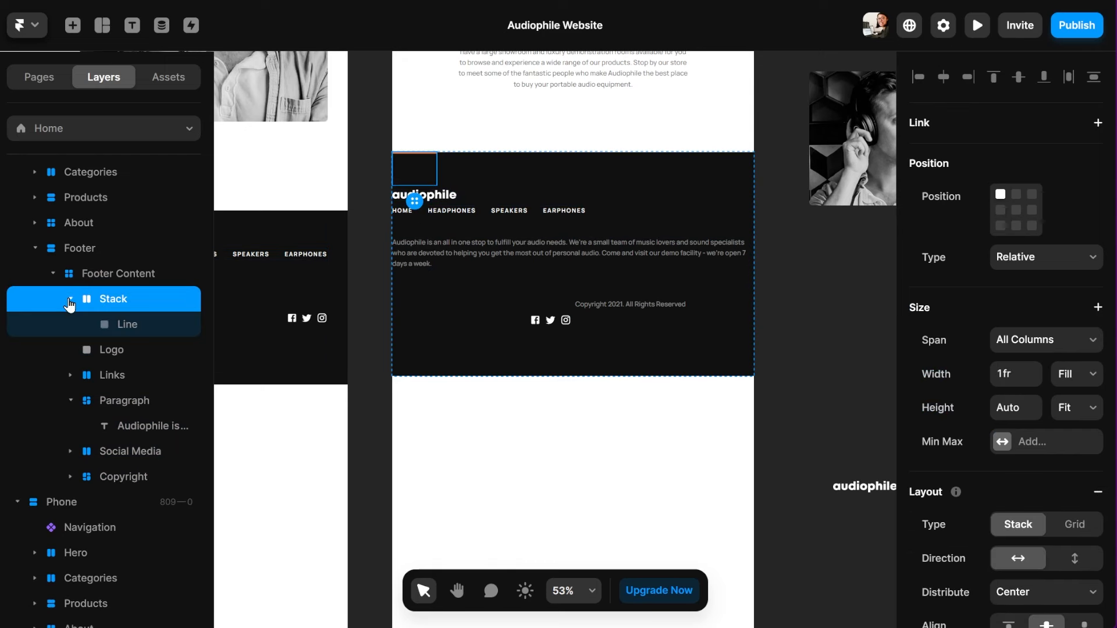
pyautogui.doubleClick(114, 300)
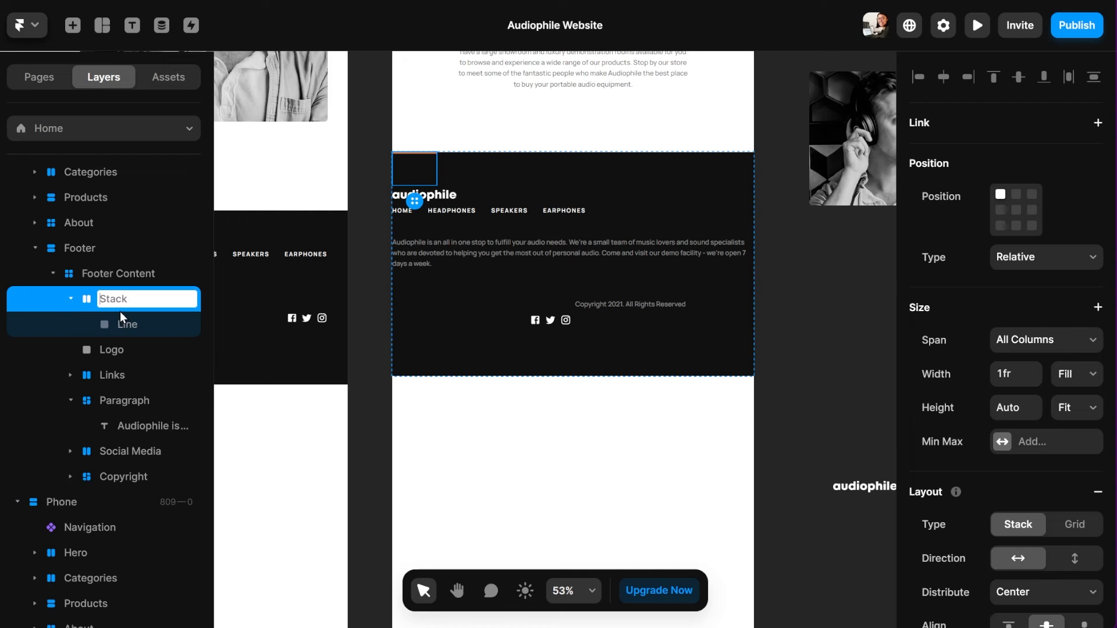
pyautogui.hotkey('ctrl', 'a')
pyautogui.write('Line Container')
pyautogui.press('Return')
pyautogui.click(70, 299)
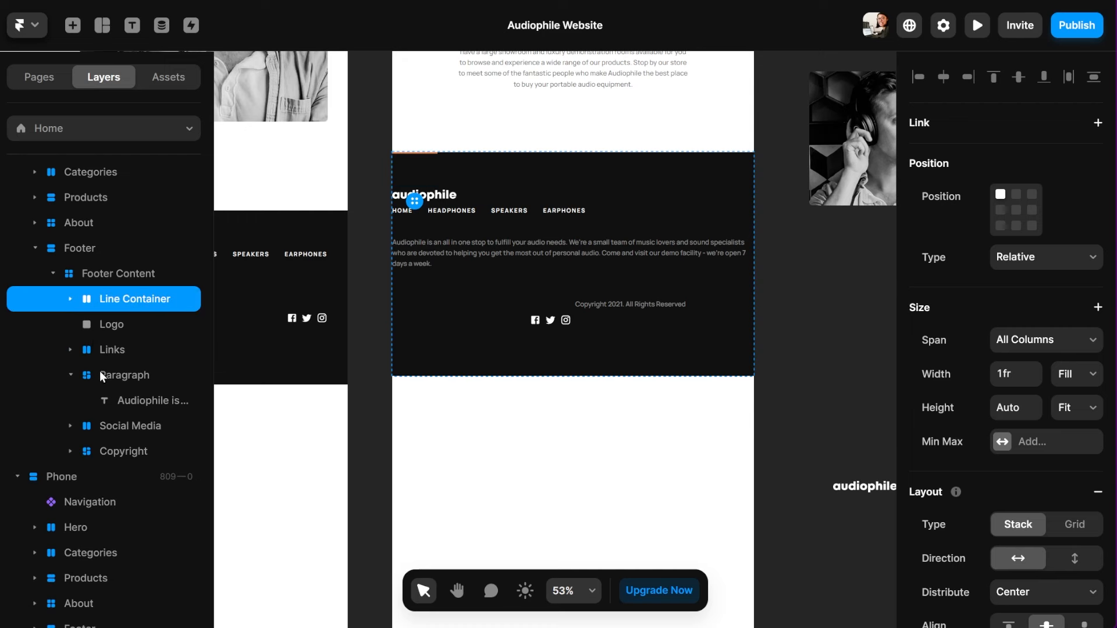
# Duplicate the tablet footer's Copyright stack and place the copy between Paragraph and Social Media
pyautogui.click(70, 375)
pyautogui.click(113, 400)
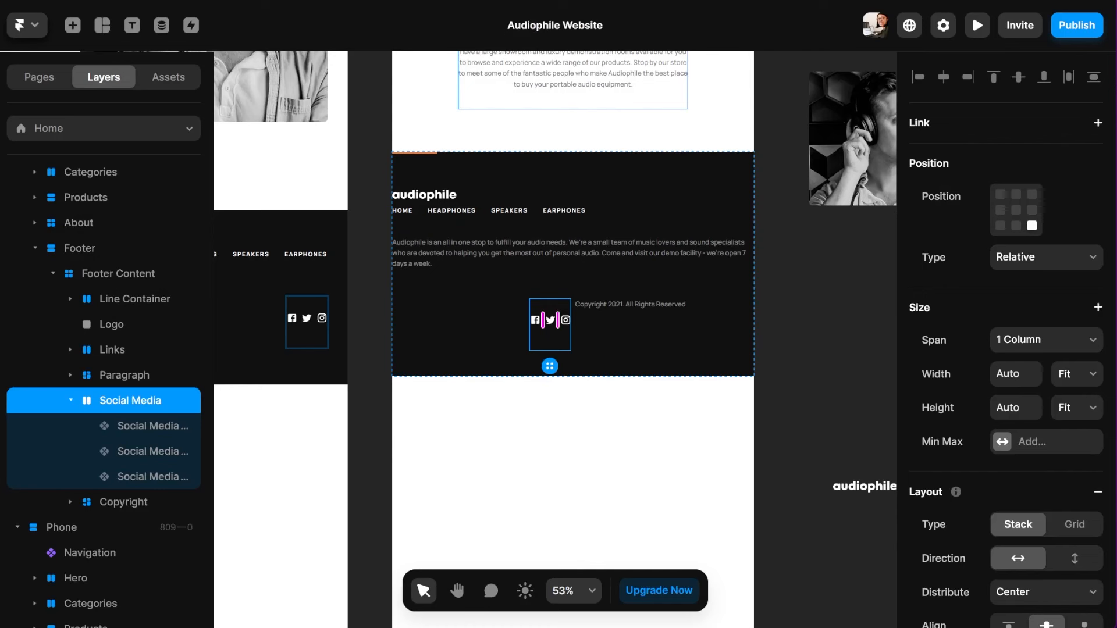
pyautogui.click(71, 400)
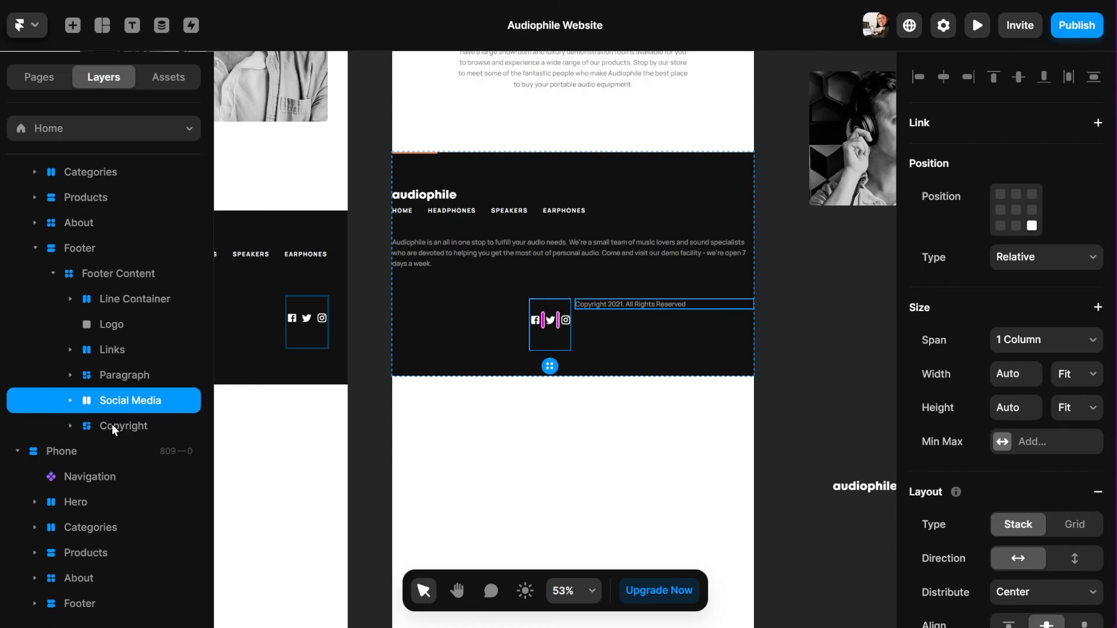
pyautogui.click(112, 424)
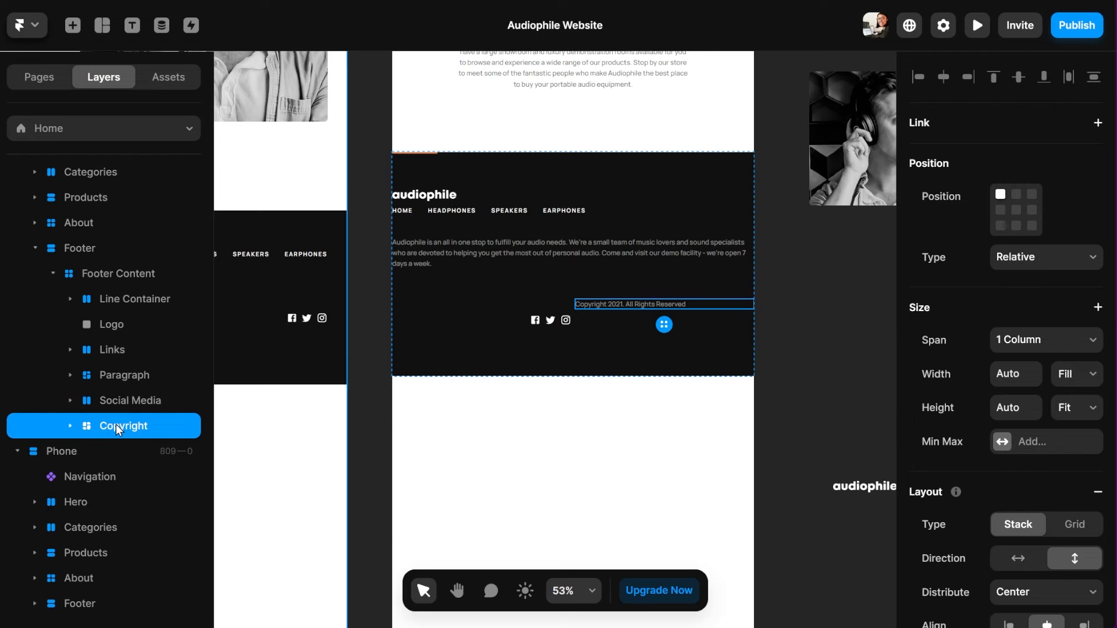
pyautogui.hotkey('ctrl', 'd')
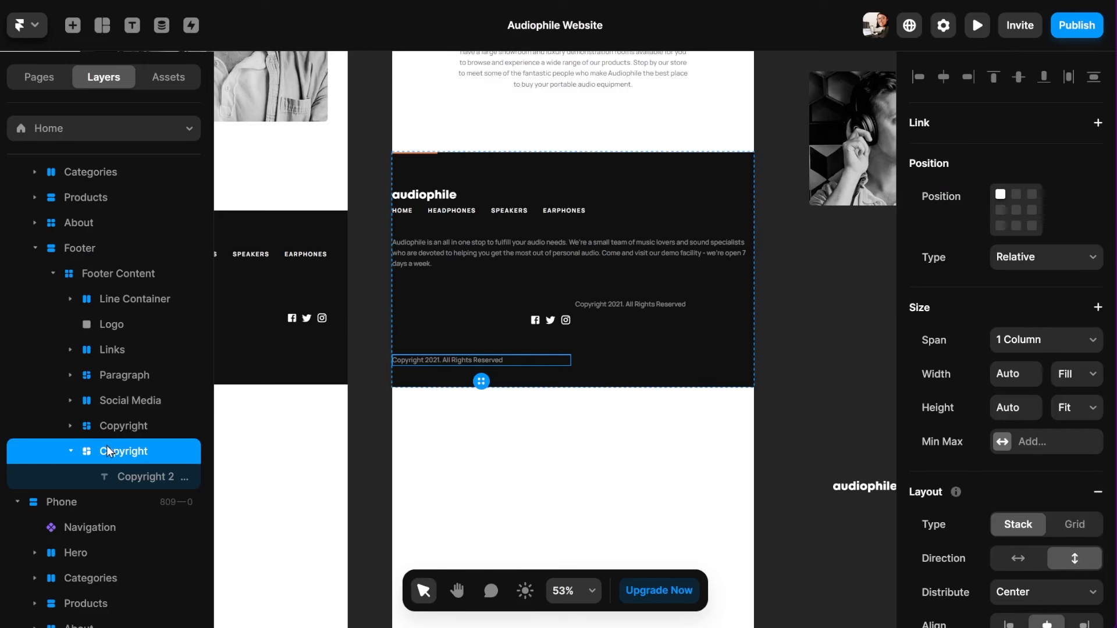
pyautogui.moveTo(107, 446); pyautogui.dragTo(112, 393)
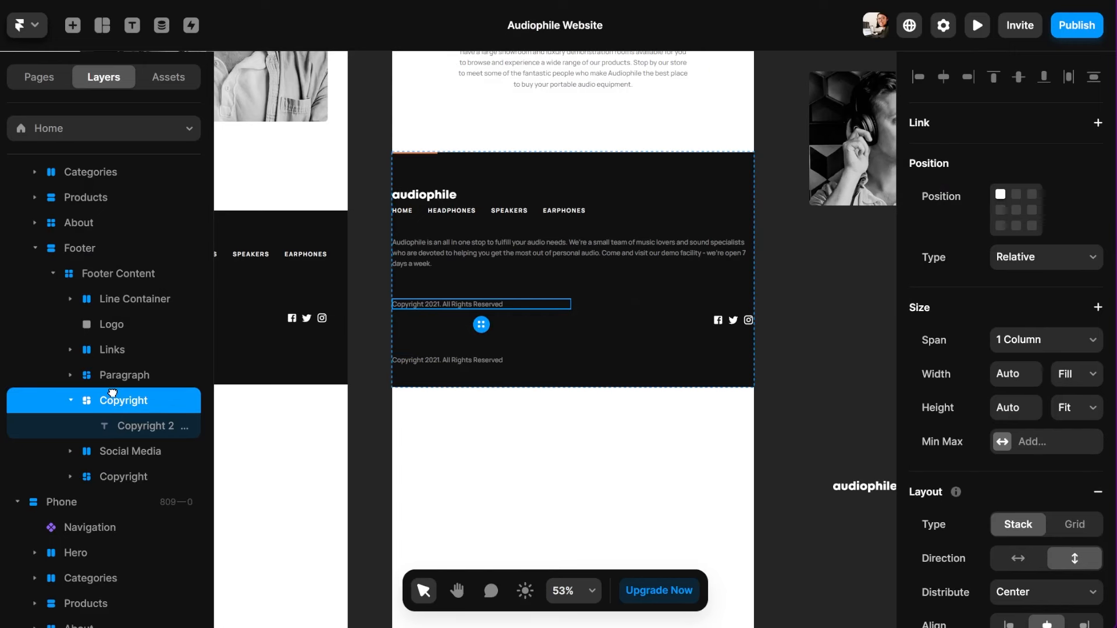
# Hide the Copyright stack below Social Media in the tablet footer and vertically centre the remaining copy in its cell
pyautogui.click(113, 474)
pyautogui.rightClick(114, 473)
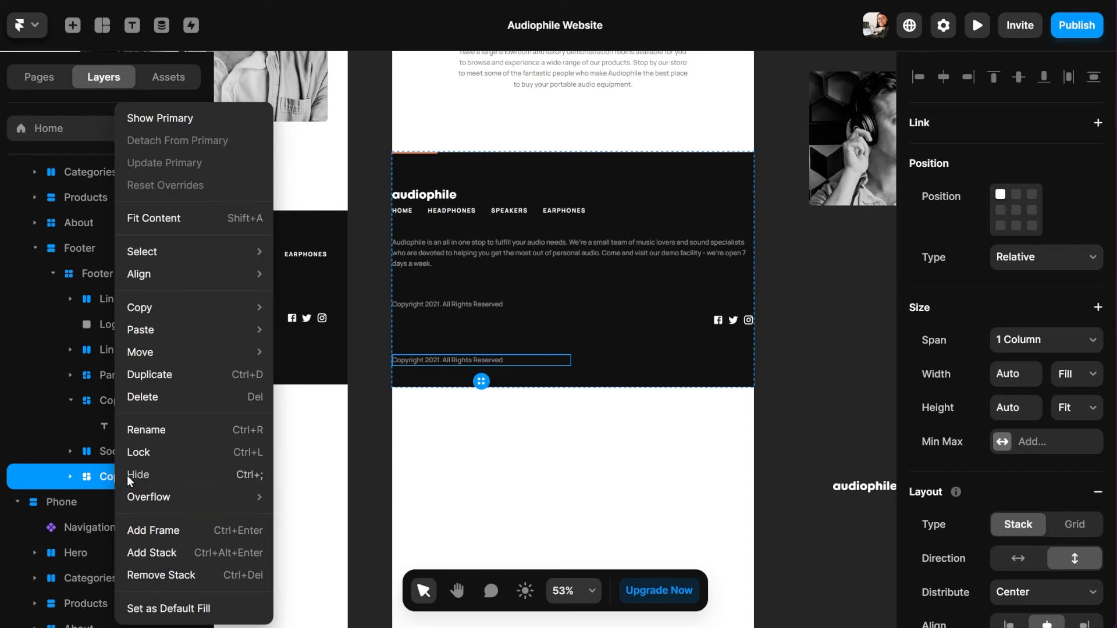
pyautogui.click(128, 476)
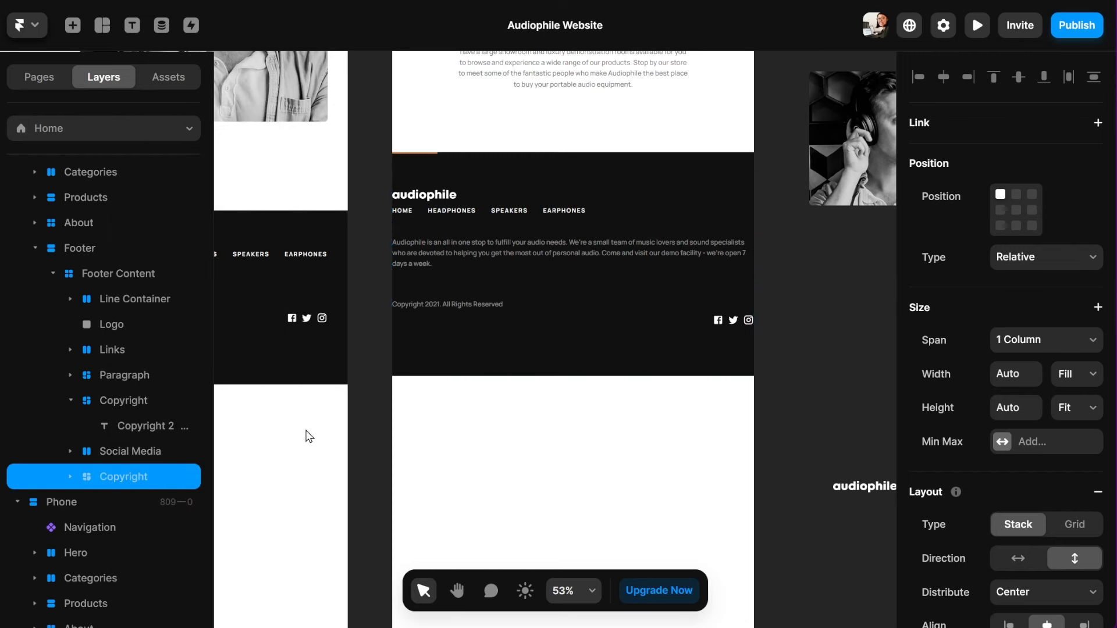
pyautogui.click(125, 404)
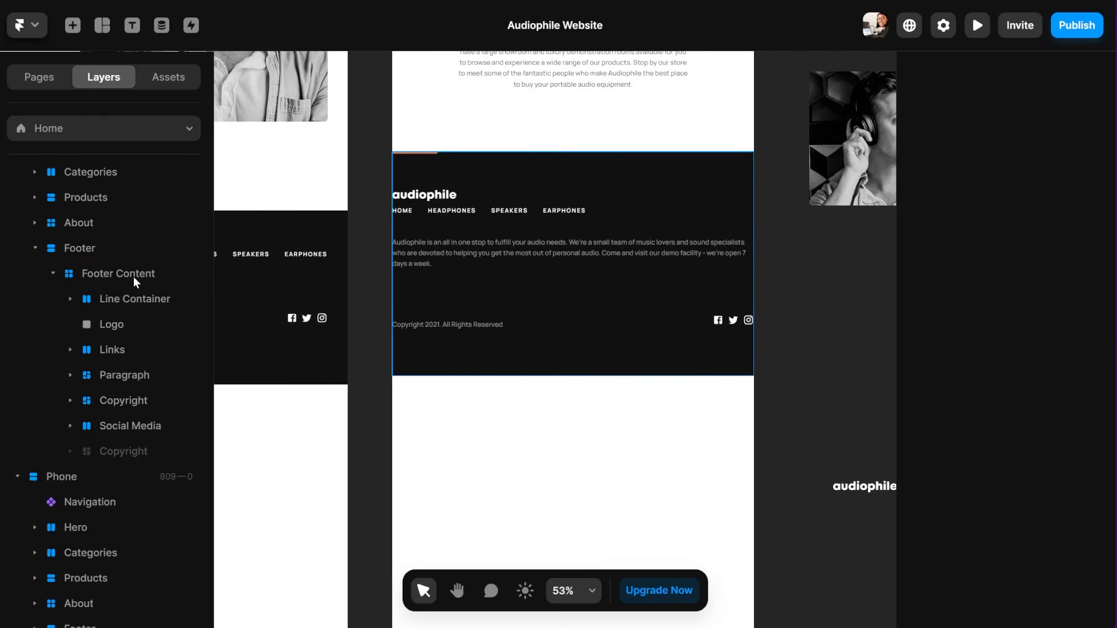
# Set the tablet Footer Content's right and left padding to 46
pyautogui.click(133, 277)
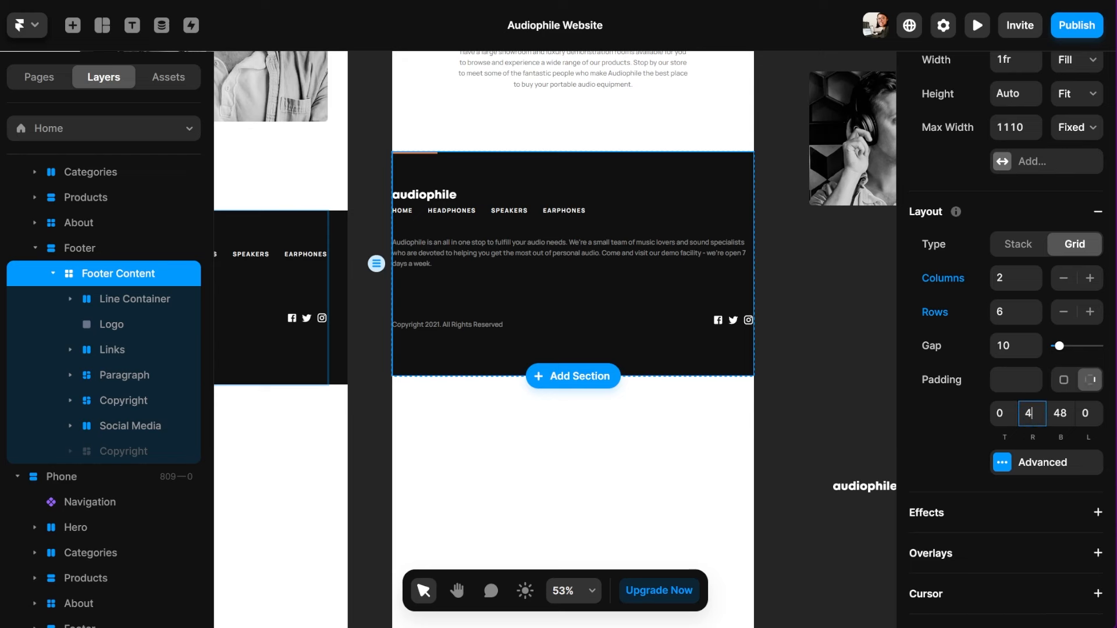
pyautogui.press('Tab')
pyautogui.press('Tab')
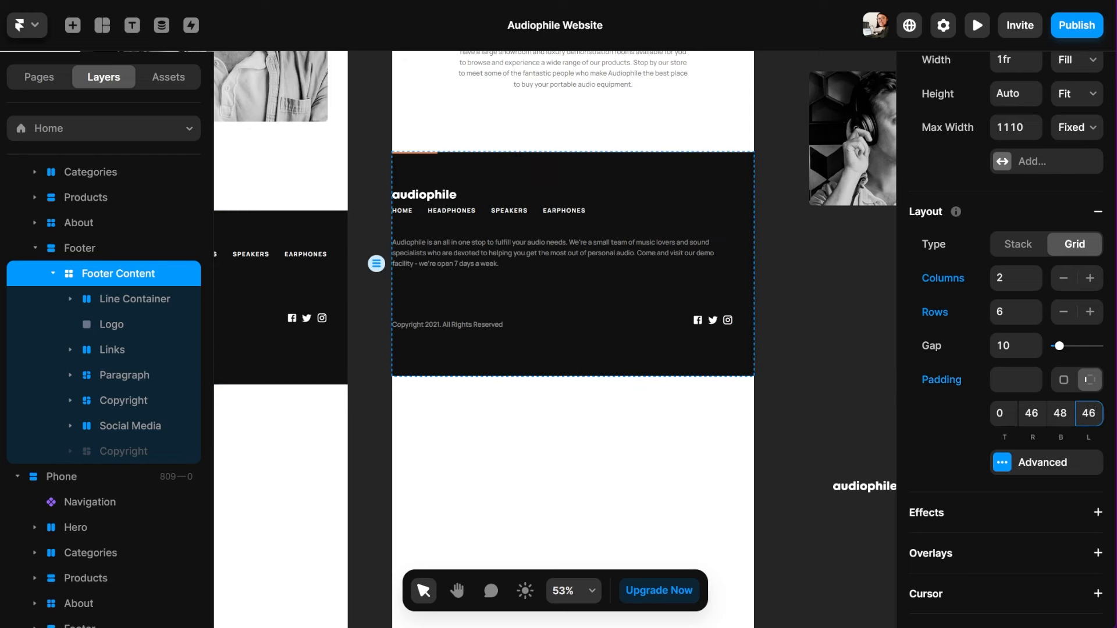
# Compare the tablet footer's spacing with the Figma design and set Line Container's bottom padding to 56
pyautogui.press('Return')
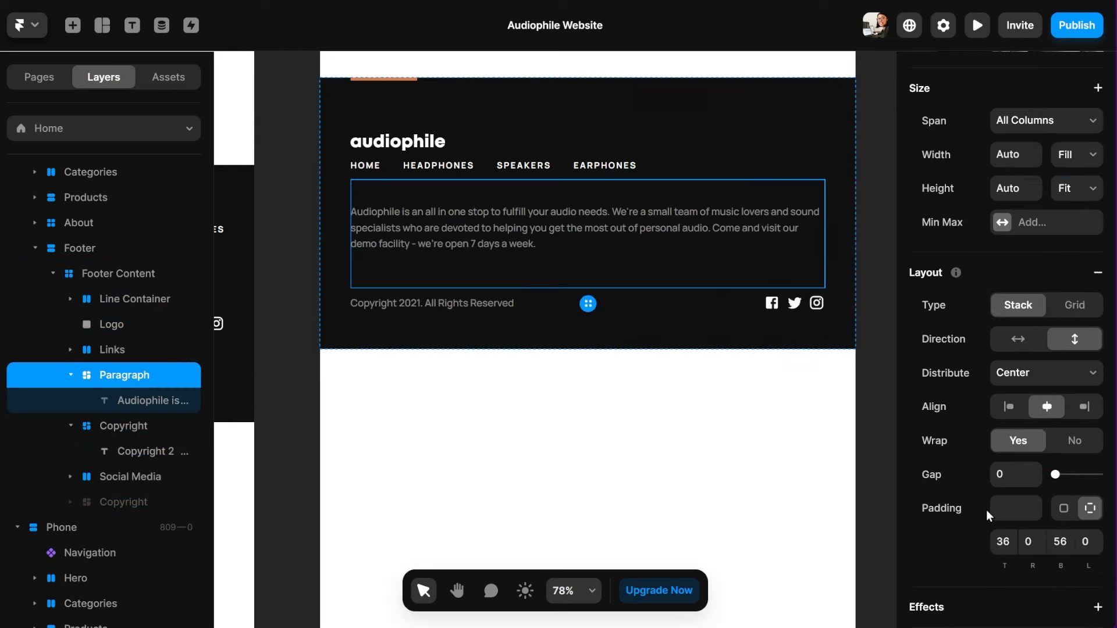
pyautogui.click(1070, 546)
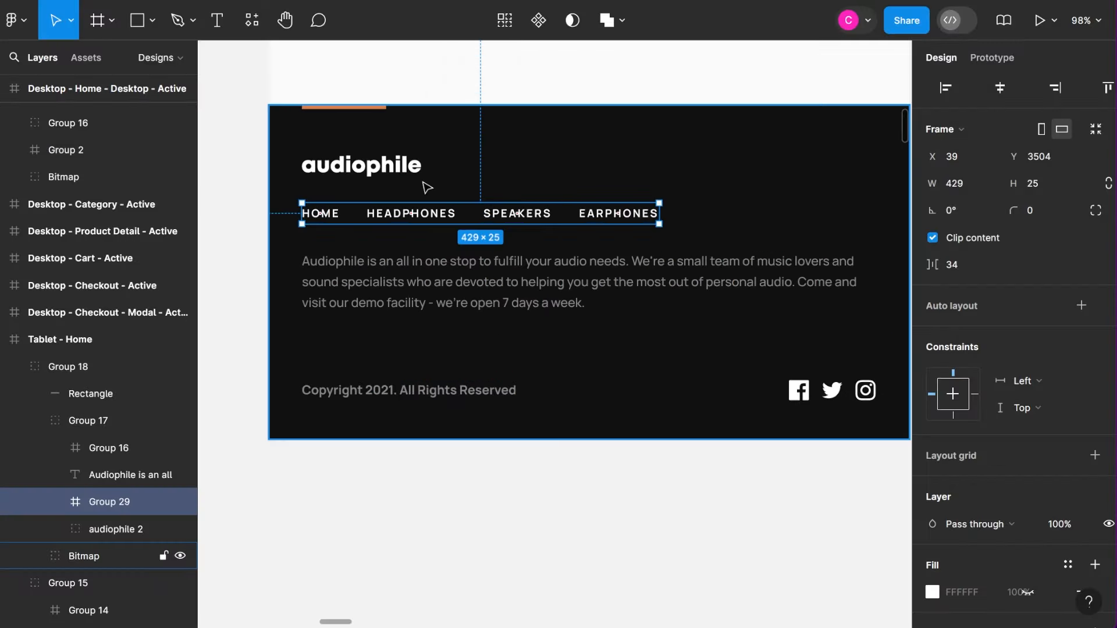
pyautogui.press('alt')
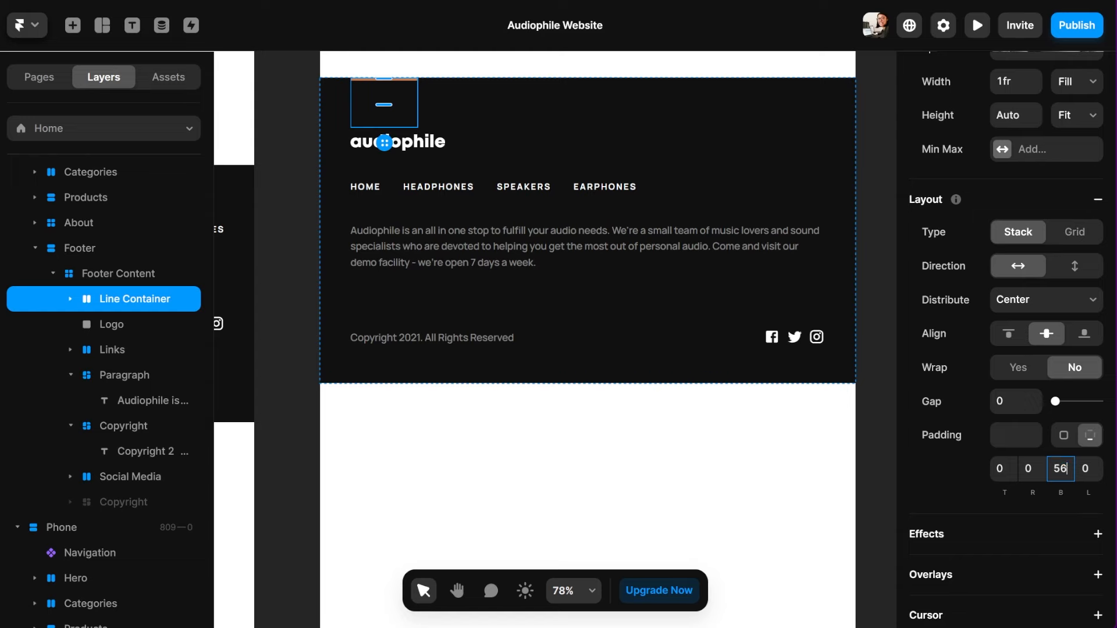
pyautogui.press('Return')
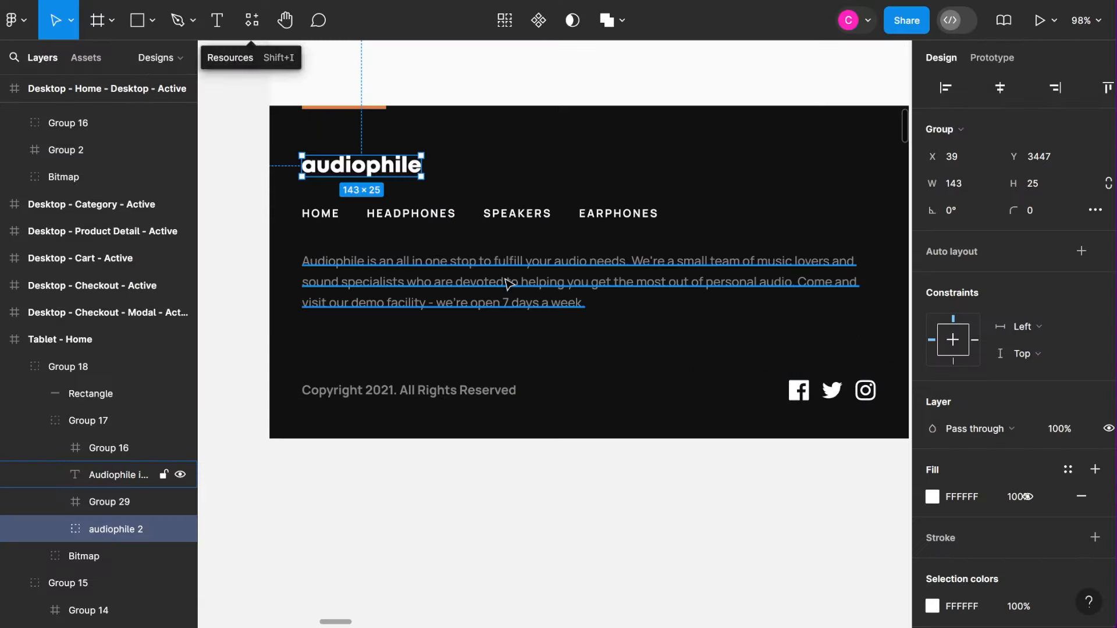
# Check the footer layouts in Figma, and set the phone Footer Content grid to 1 column, 6 rows and a gap of 0
pyautogui.scroll(-3, 474, 265)
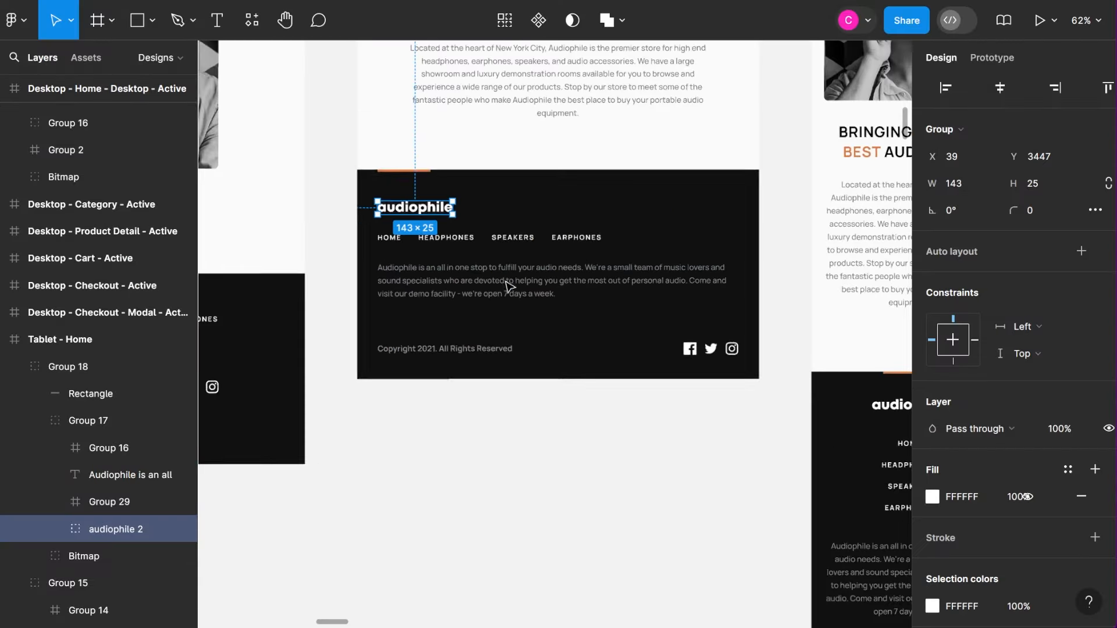
pyautogui.click(521, 348)
pyautogui.click(369, 415)
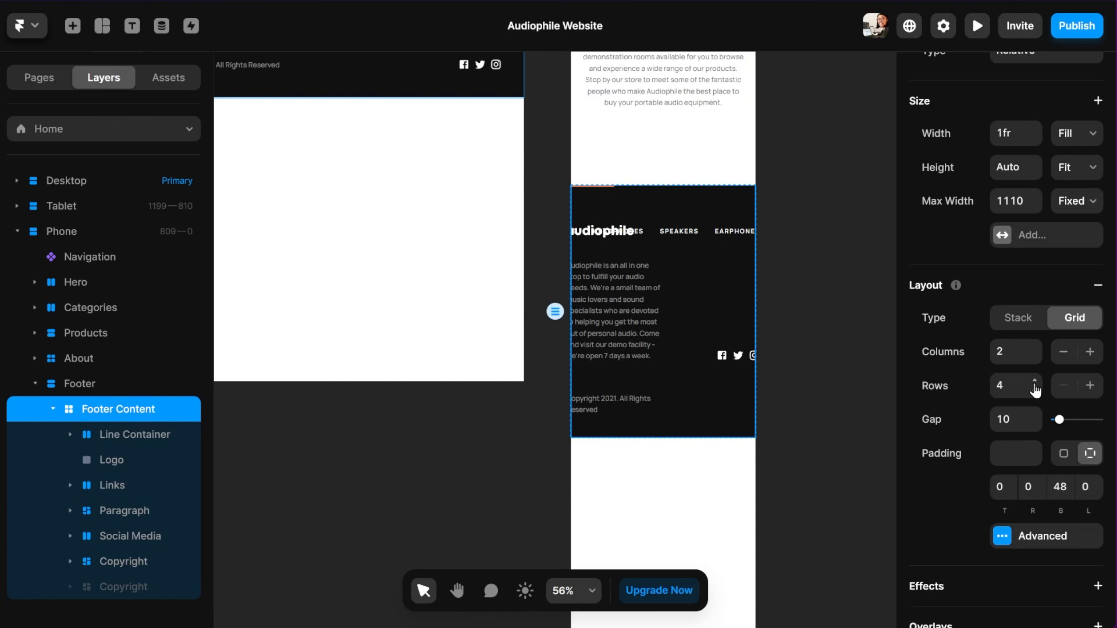
pyautogui.click(1036, 390)
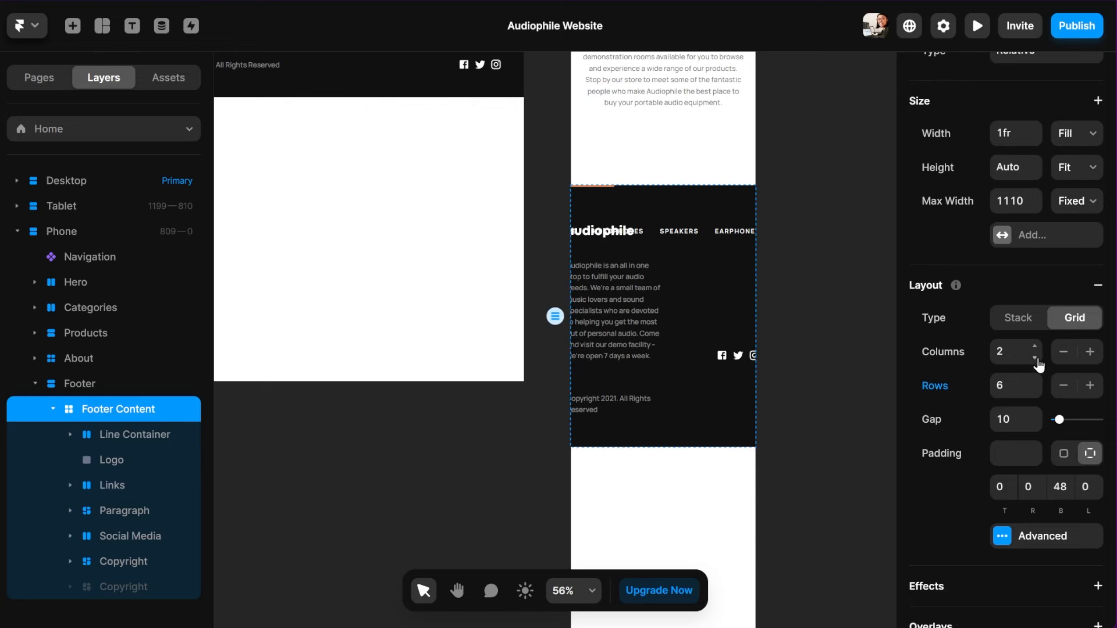
pyautogui.click(1036, 359)
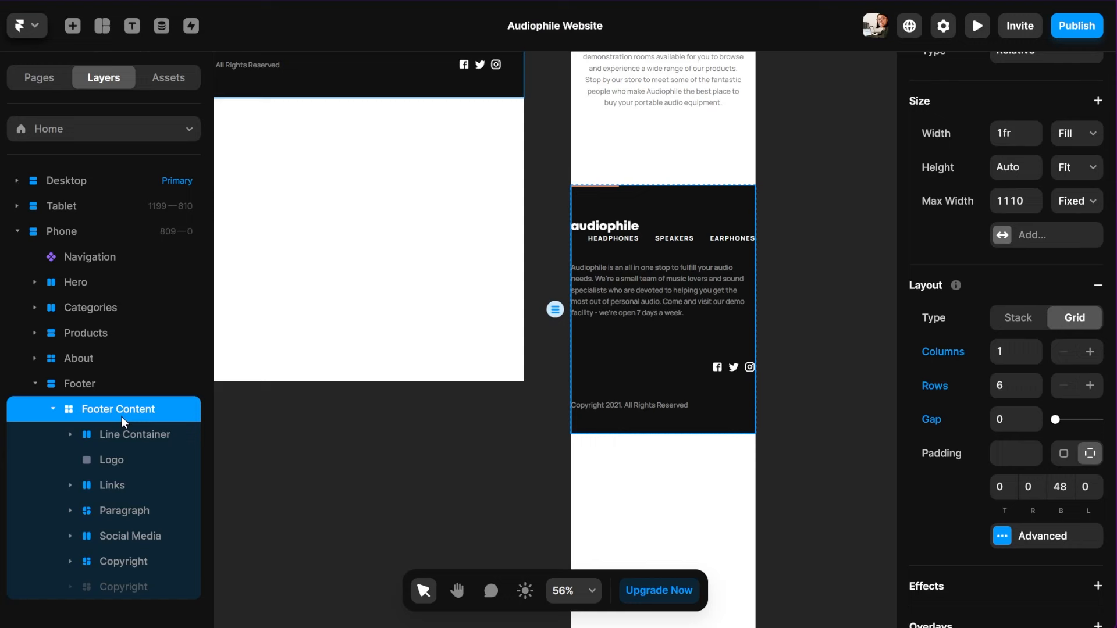
# Align the phone footer's Line Container to the top centre of its cell and set its bottom padding to 52
pyautogui.click(121, 431)
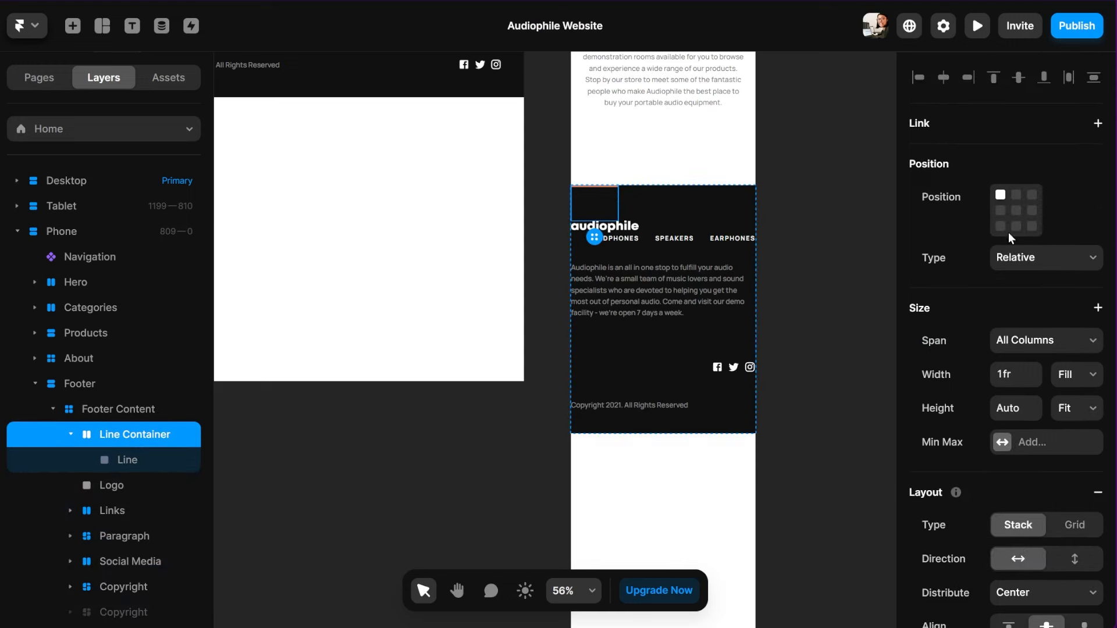
pyautogui.click(1016, 196)
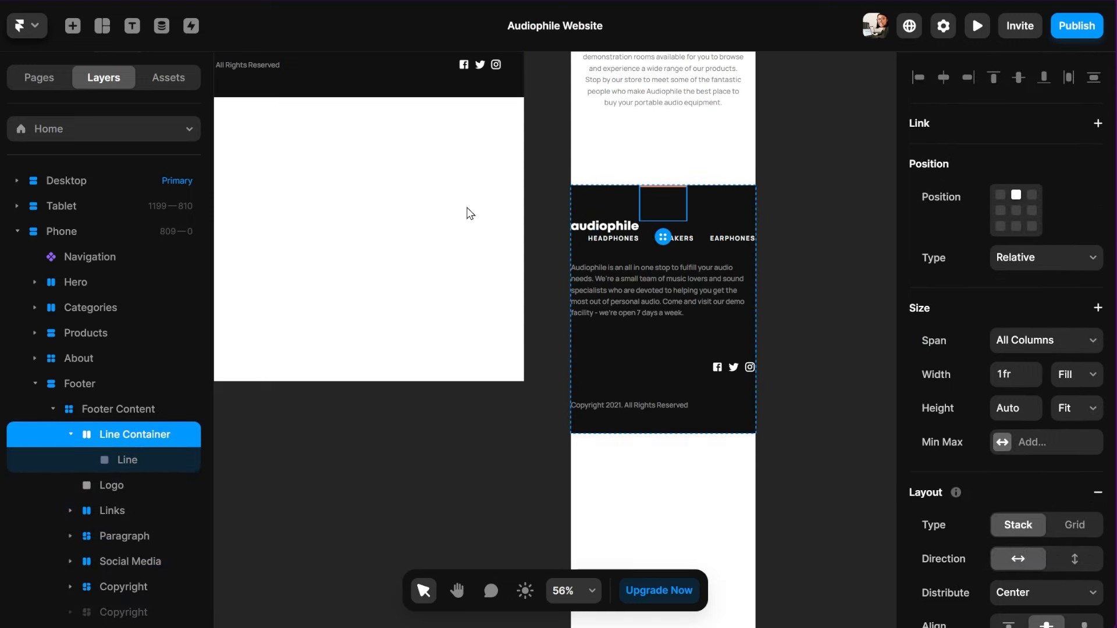
pyautogui.scroll(-5, 1031, 465)
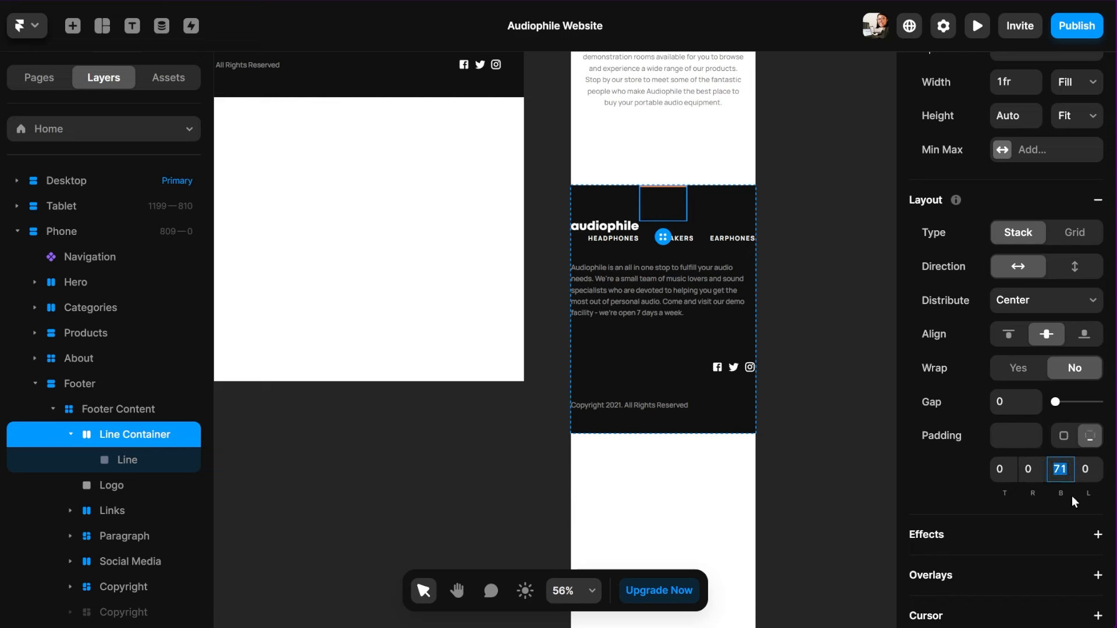
pyautogui.write('52')
pyautogui.press('Return')
pyautogui.click(70, 435)
# Make the phone footer's Logo span All Columns, centre it in its cell and keep its height Fixed
pyautogui.click(101, 462)
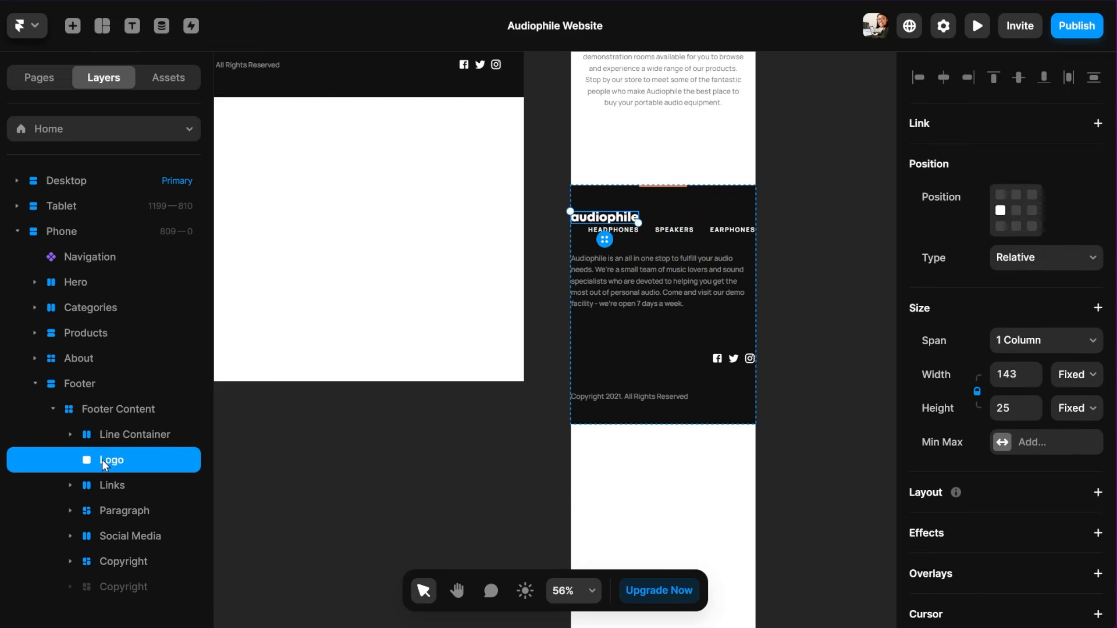
pyautogui.click(1017, 347)
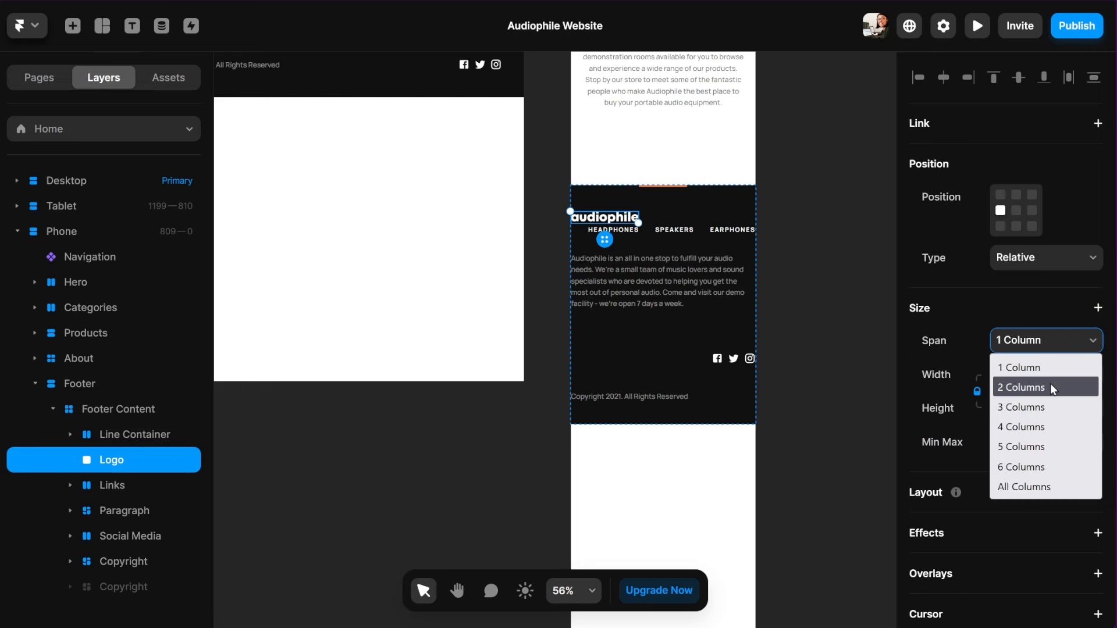
pyautogui.click(1012, 487)
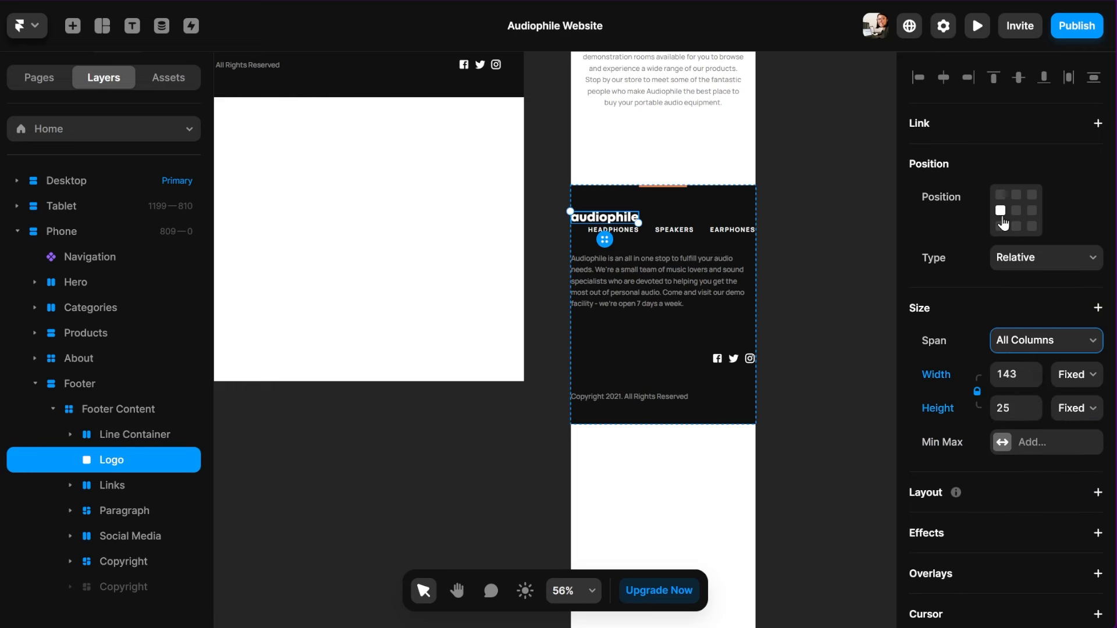
pyautogui.click(1018, 211)
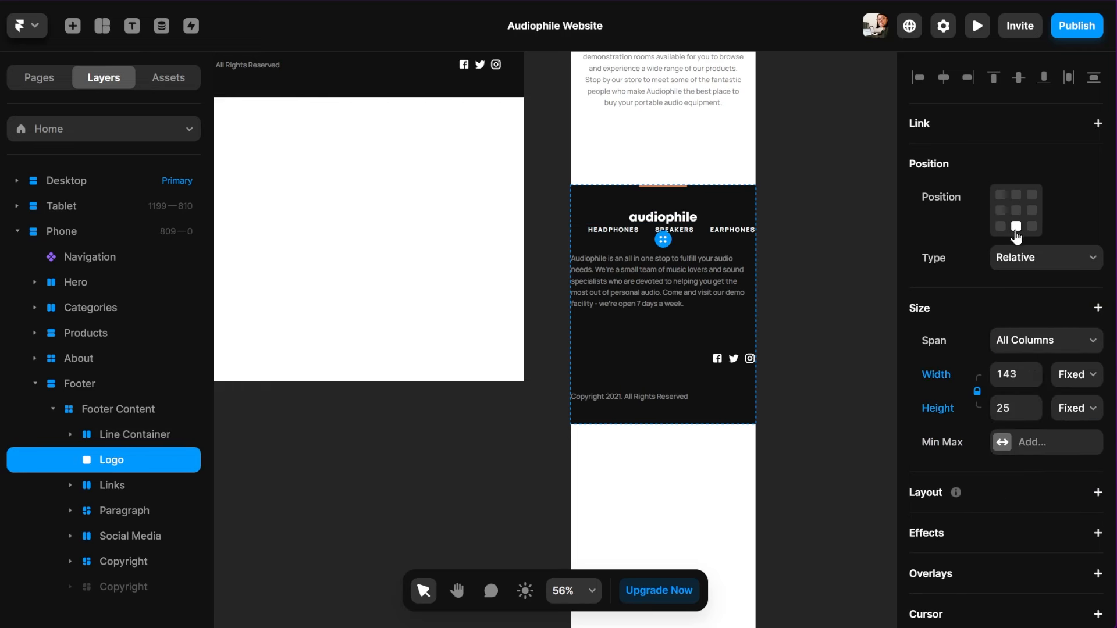
pyautogui.click(1062, 412)
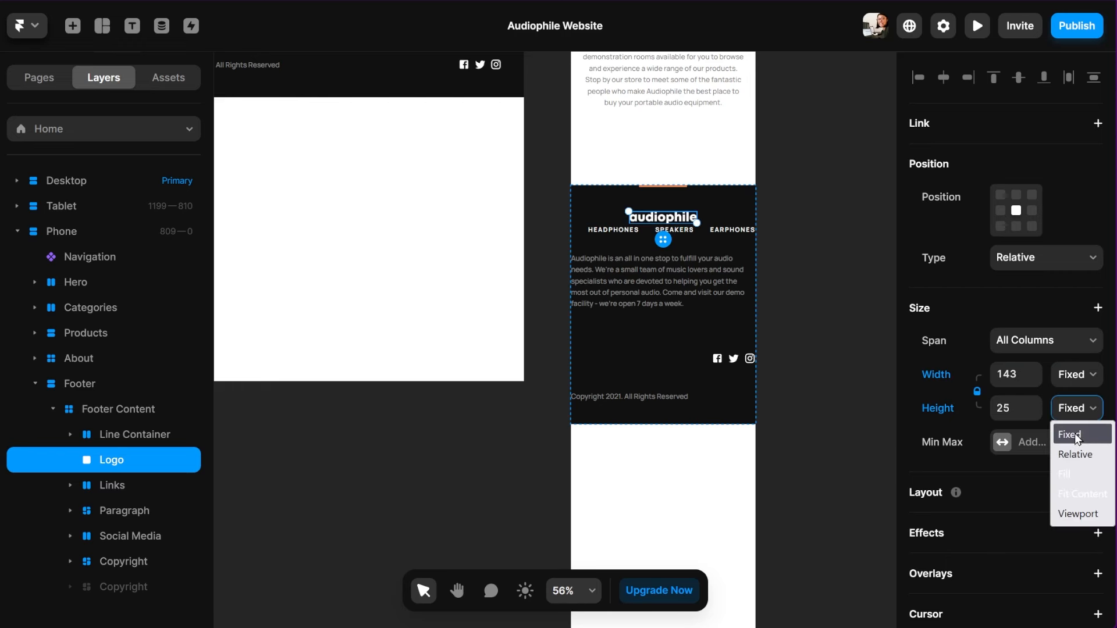
pyautogui.click(1075, 437)
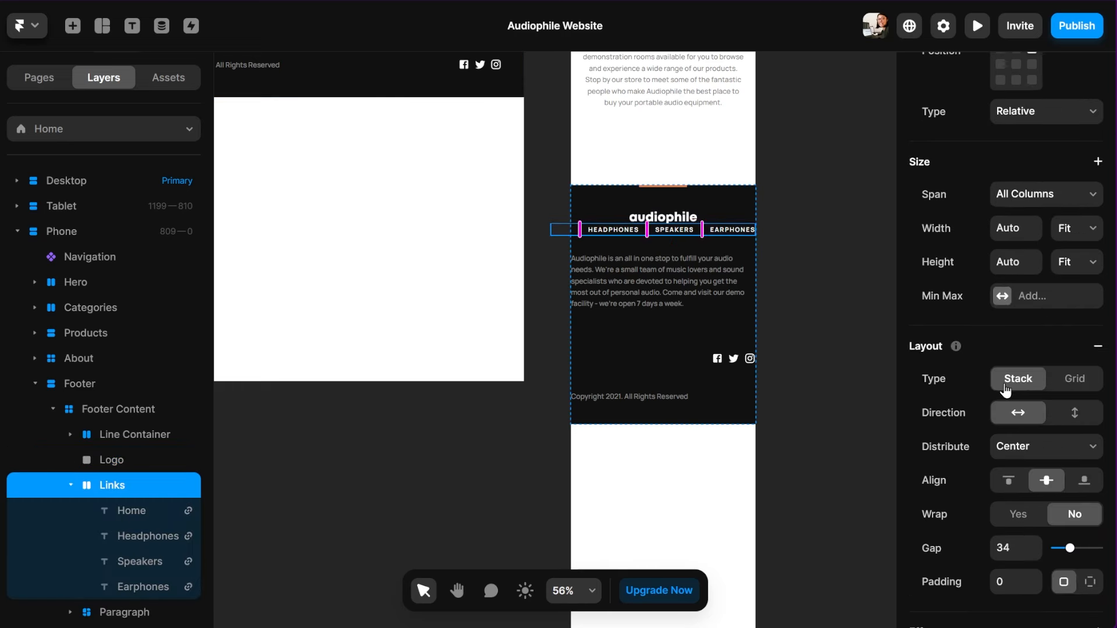
# Stack the phone footer's Links vertically, centre the stack in its cell and set its gap to 16
pyautogui.scroll(-3, 1005, 389)
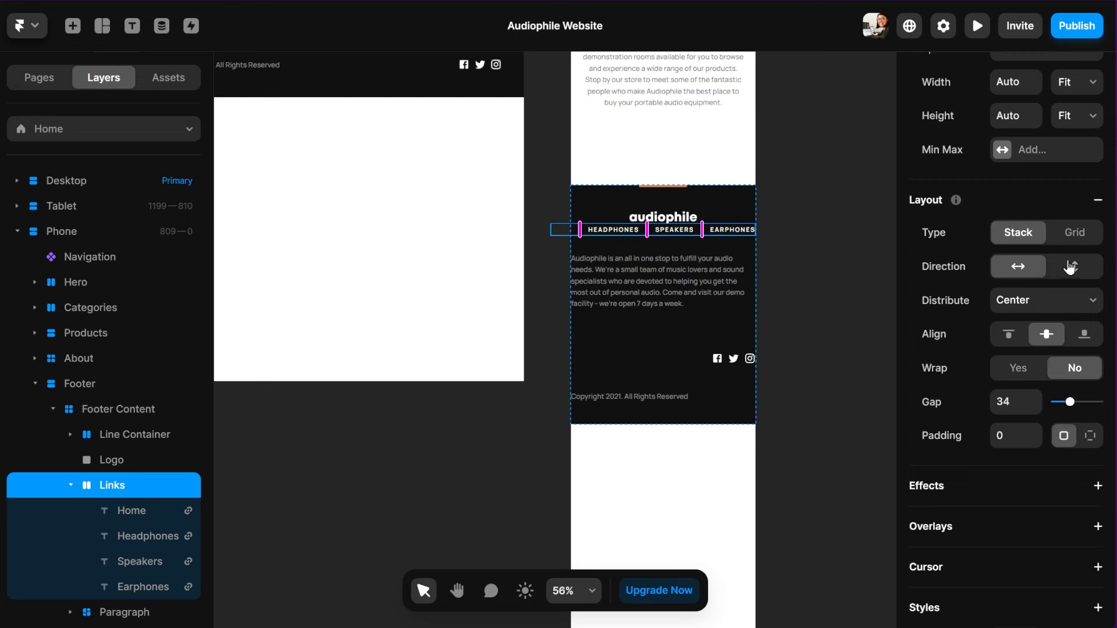
pyautogui.click(1071, 267)
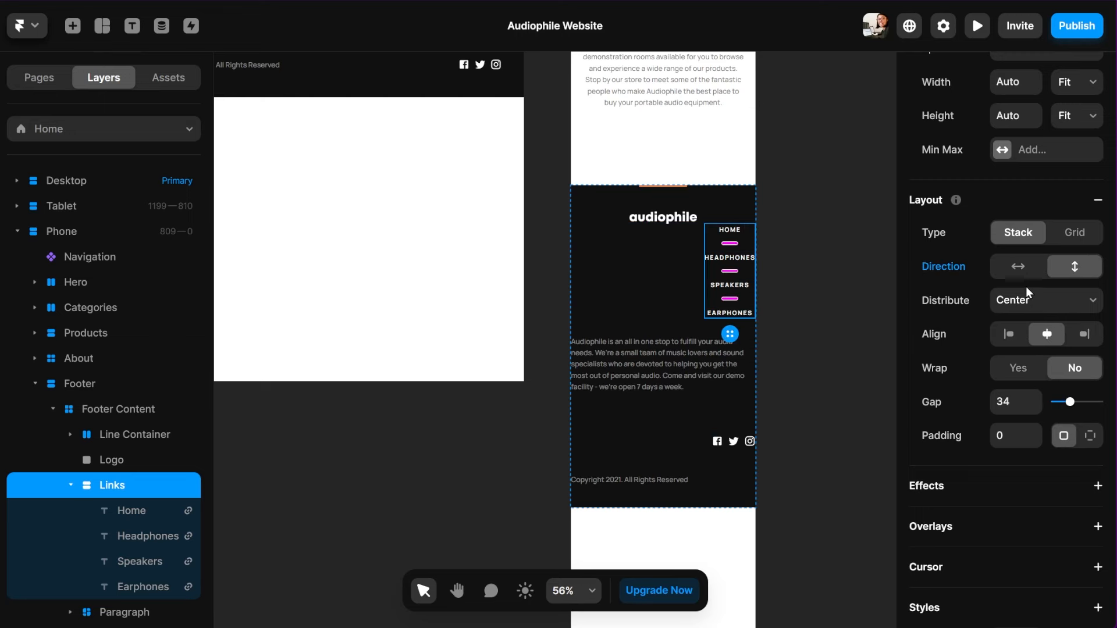
pyautogui.scroll(5, 1025, 287)
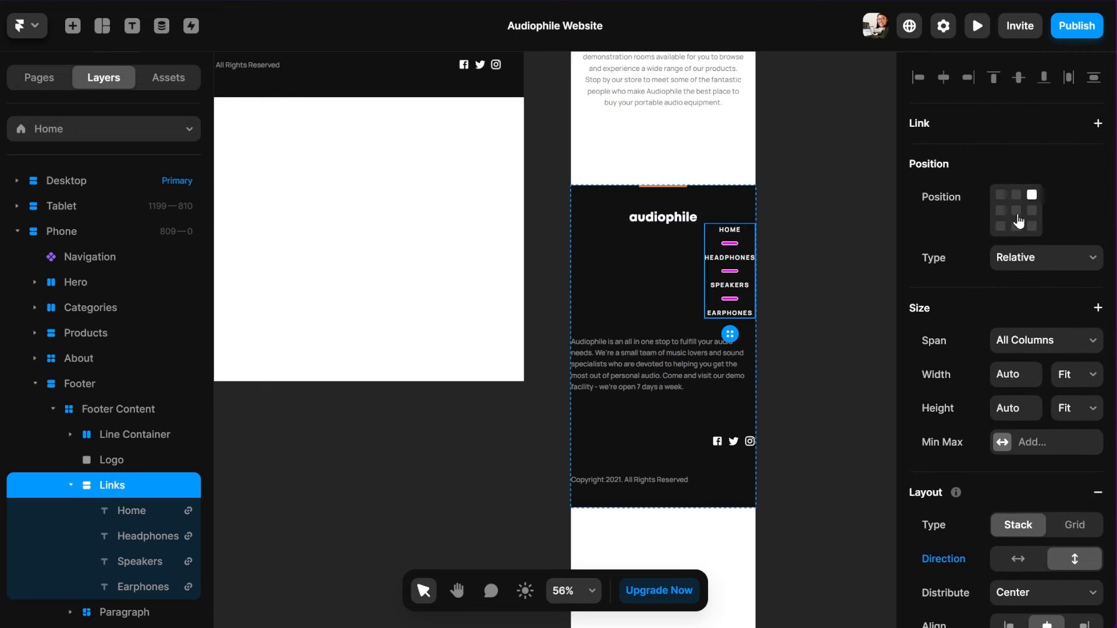
pyautogui.click(1017, 213)
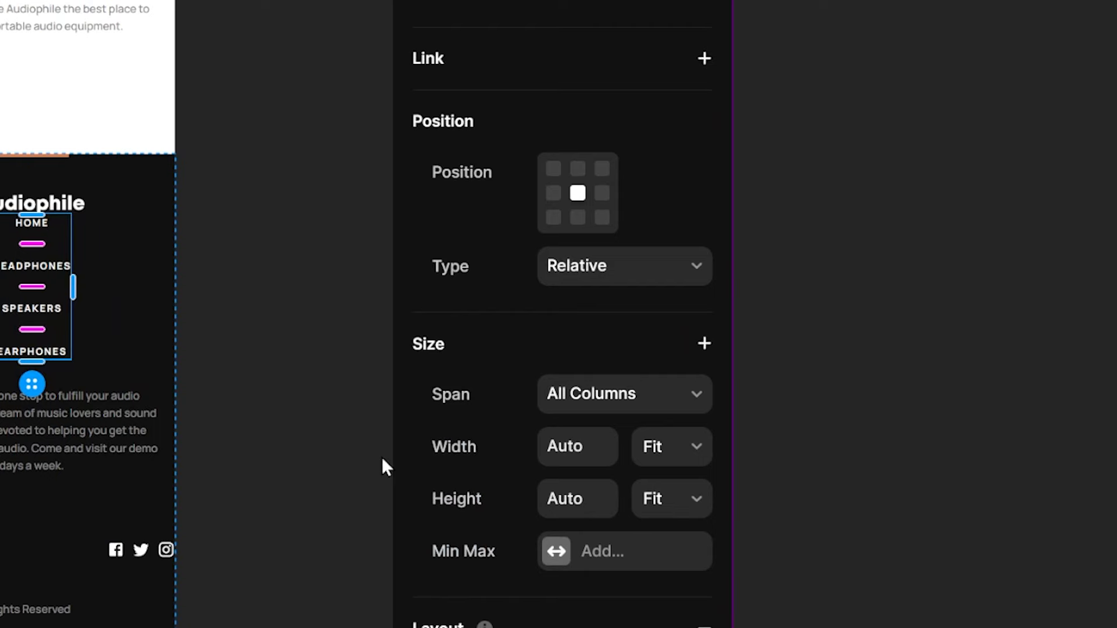
pyautogui.scroll(-5, 419, 439)
pyautogui.moveTo(1071, 404); pyautogui.dragTo(1062, 404)
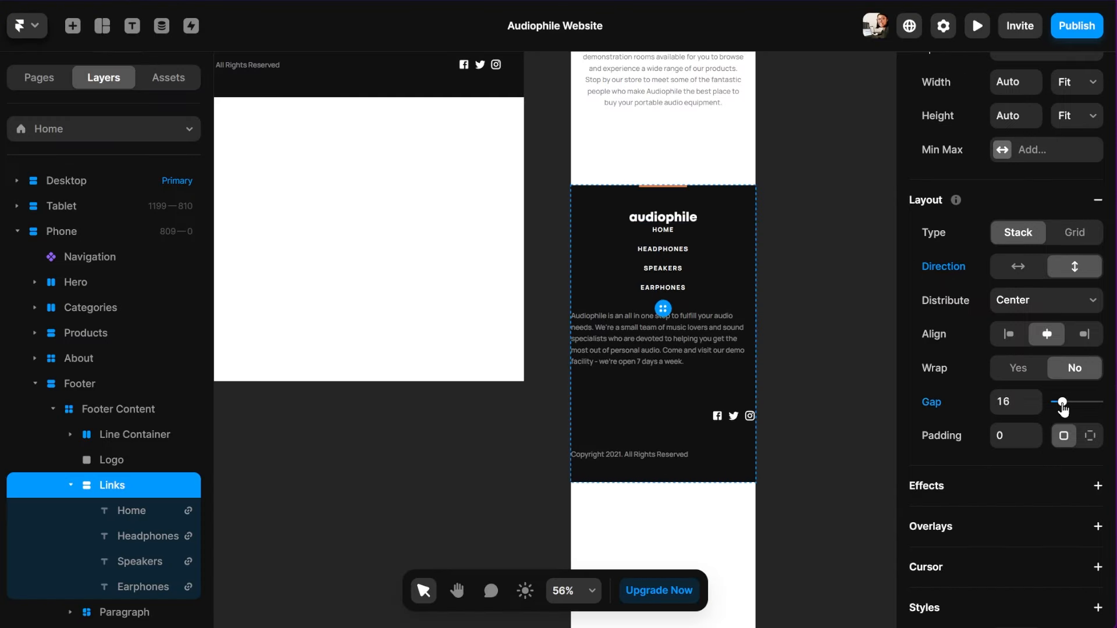
# Give the phone footer's Links stack individual padding of 48 on the top and bottom
pyautogui.click(1090, 435)
pyautogui.click(1017, 469)
pyautogui.write('48')
pyautogui.press('Tab')
pyautogui.press('Tab')
pyautogui.write('48')
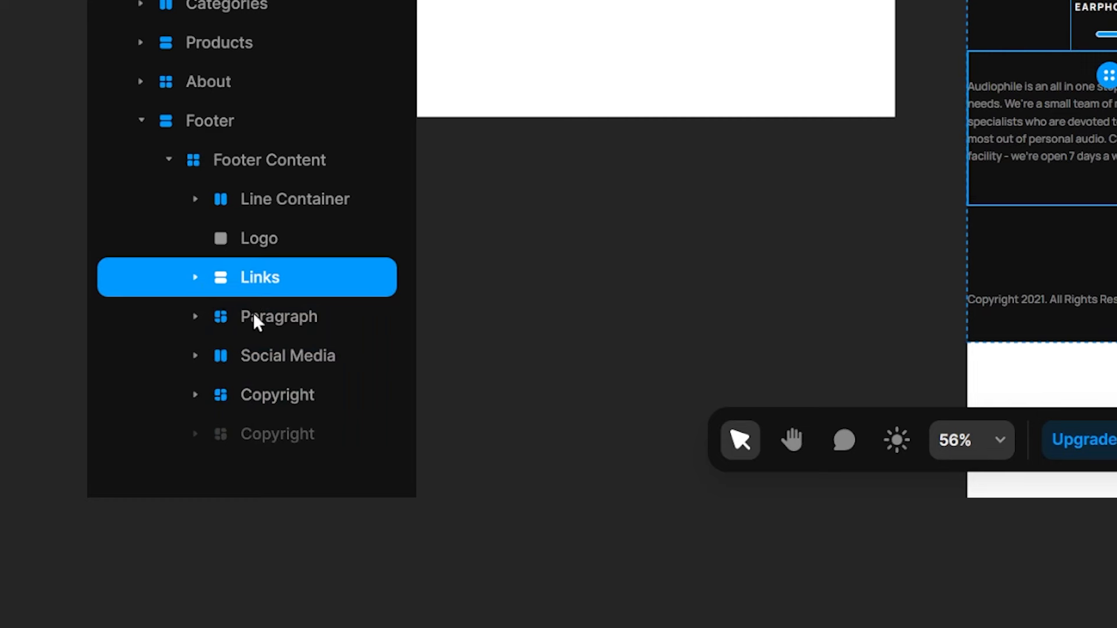
# Set the phone footer Paragraph stack's top padding to 0
pyautogui.click(111, 512)
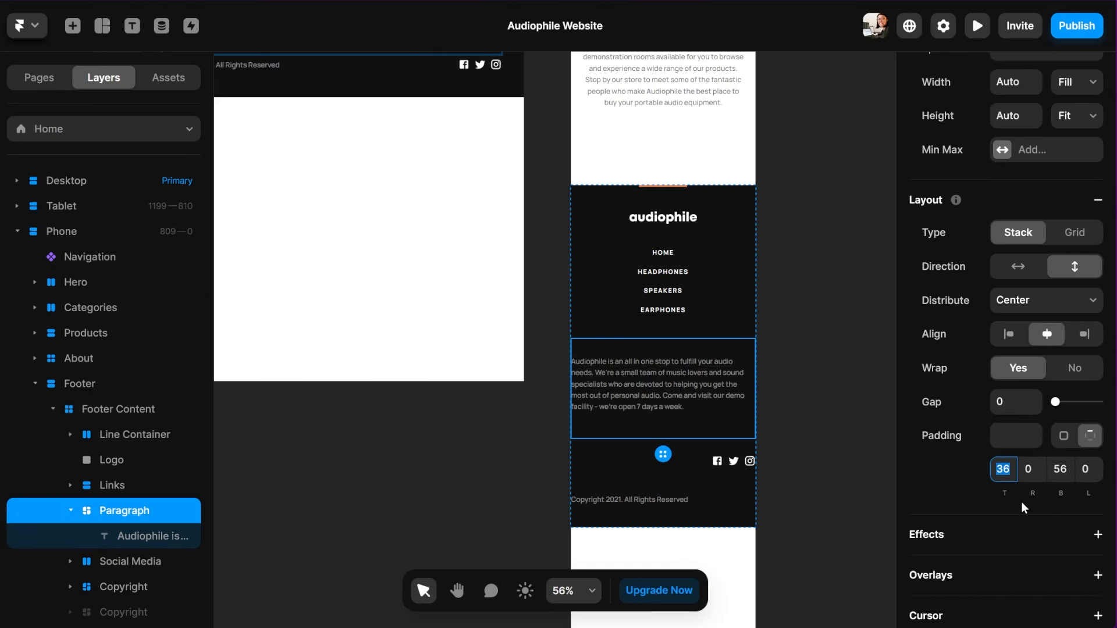
pyautogui.press('BackSpace')
pyautogui.click(953, 470)
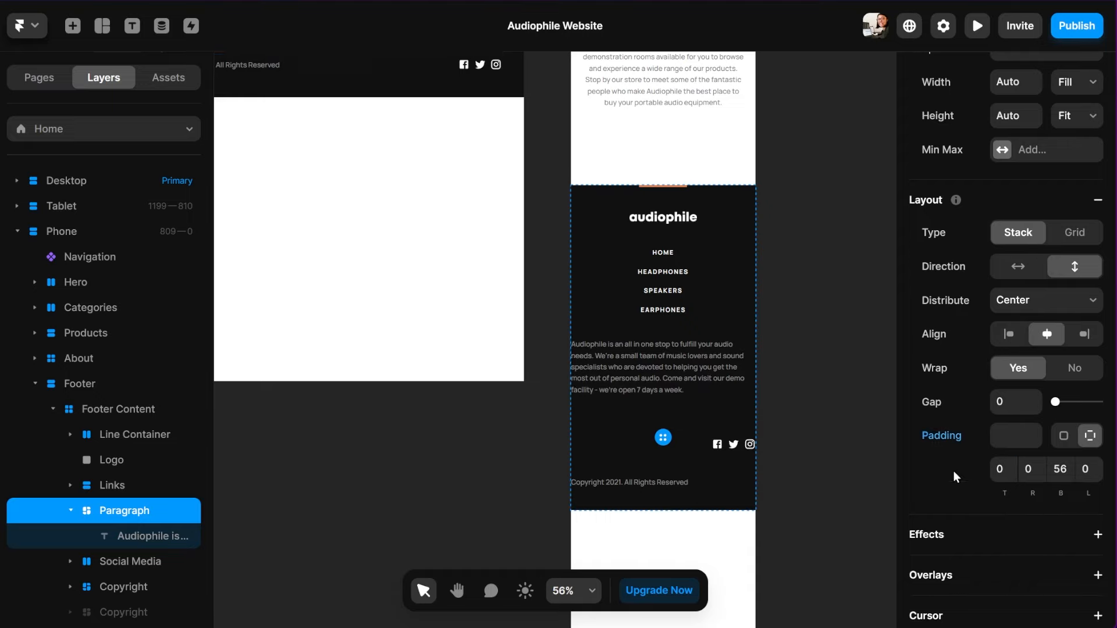
# Centre-align the text inside the phone footer's Paragraph stack
pyautogui.doubleClick(687, 381)
pyautogui.scroll(-3, 991, 476)
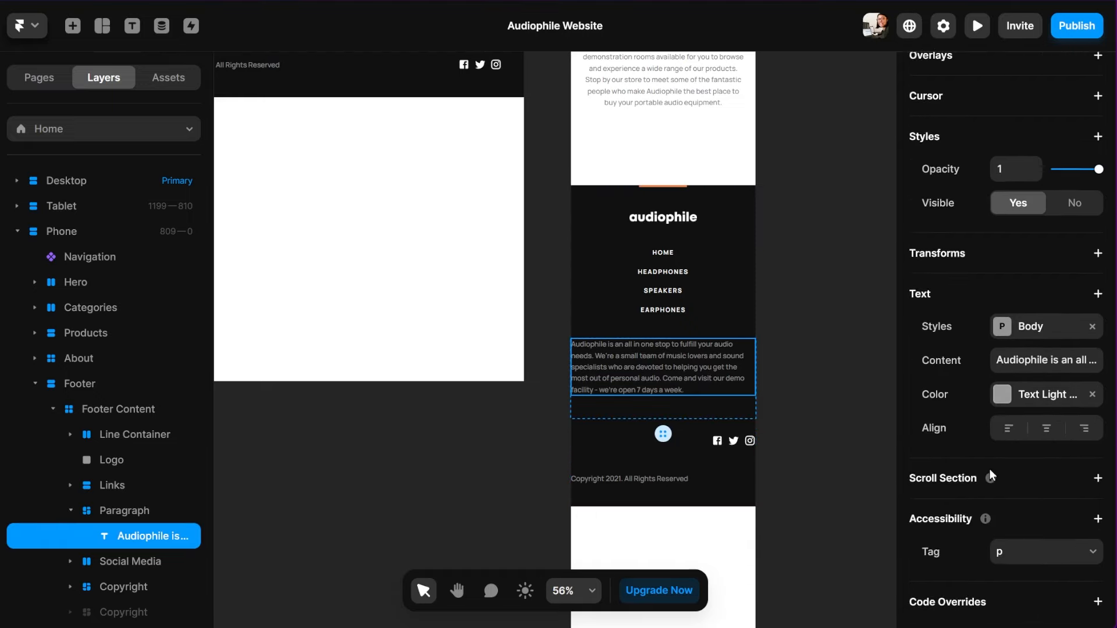
pyautogui.click(1046, 429)
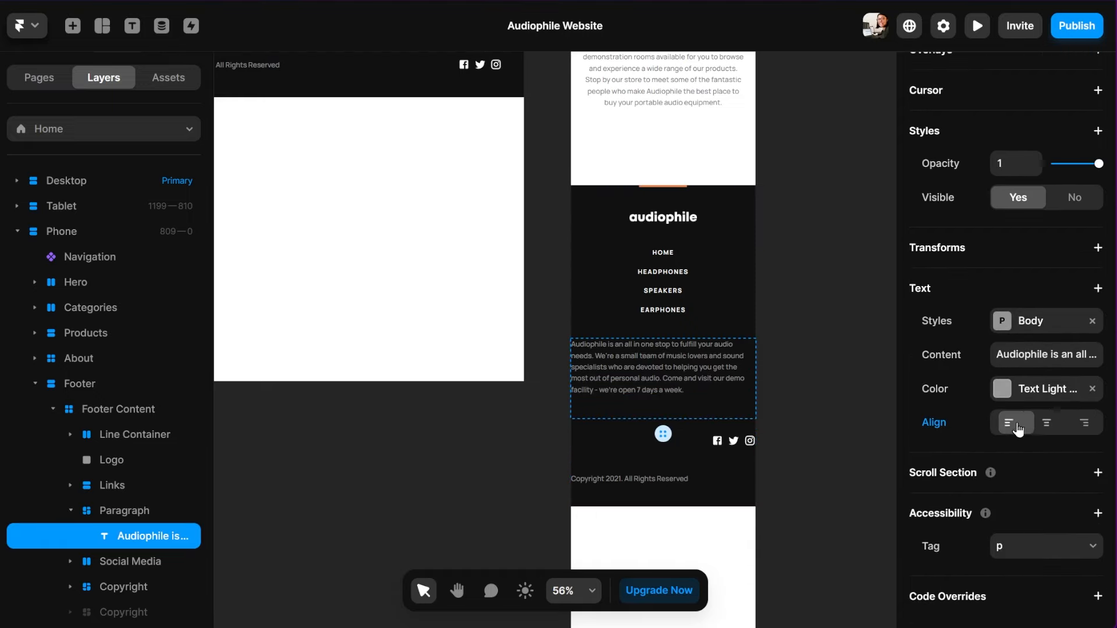
pyautogui.click(1009, 428)
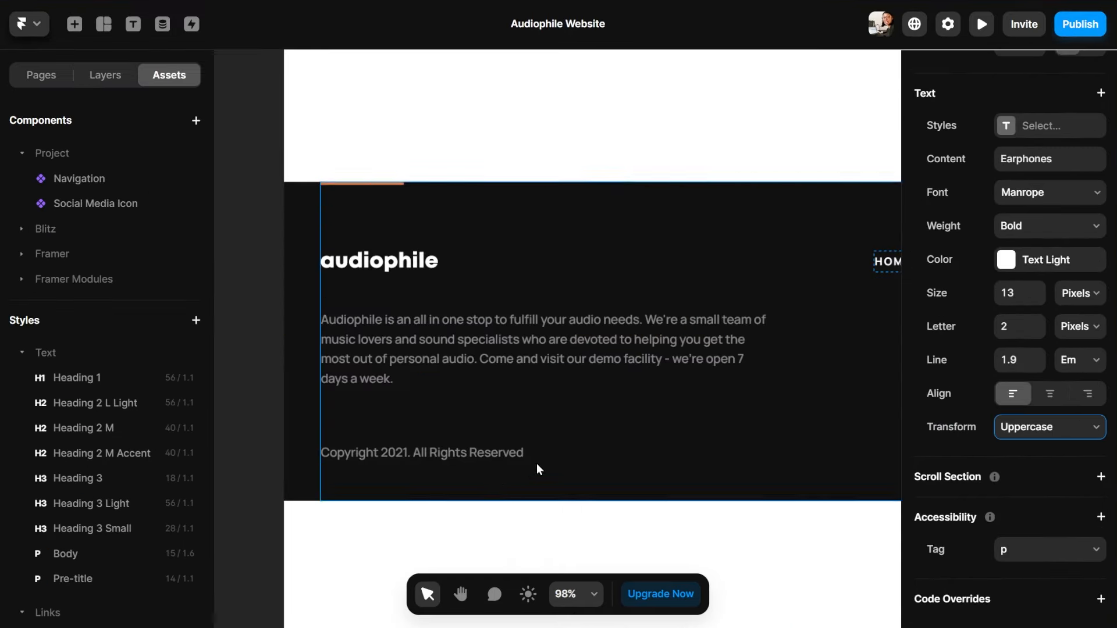
pyautogui.scroll(-5, 598, 434)
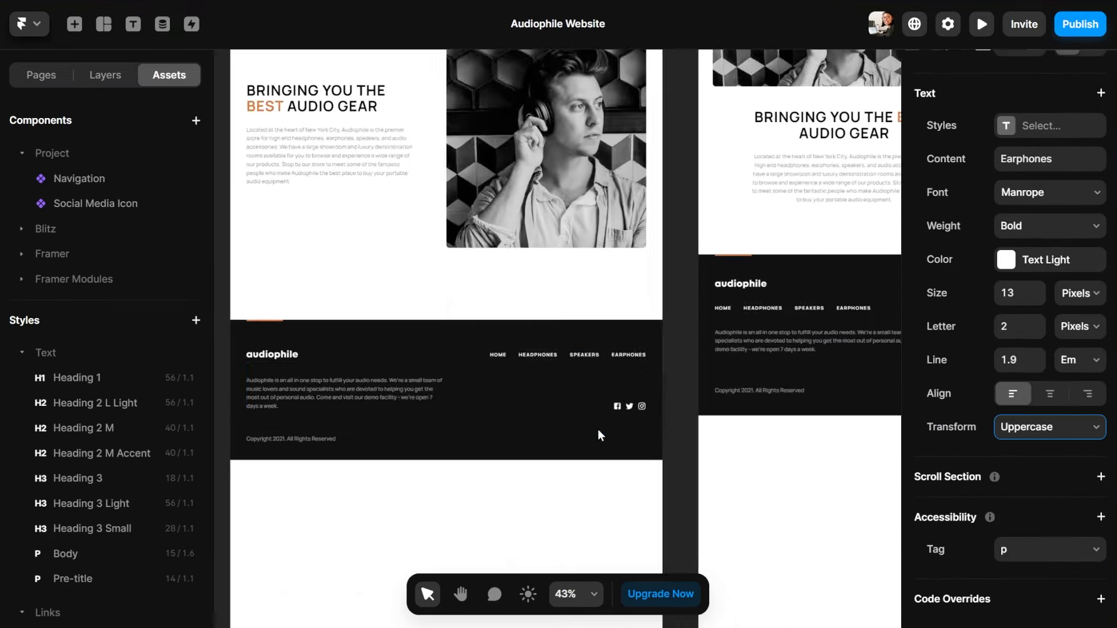
pyautogui.hscroll(5, 598, 434)
pyautogui.scroll(-5, 581, 432)
pyautogui.click(578, 233)
pyautogui.scroll(-7, 960, 464)
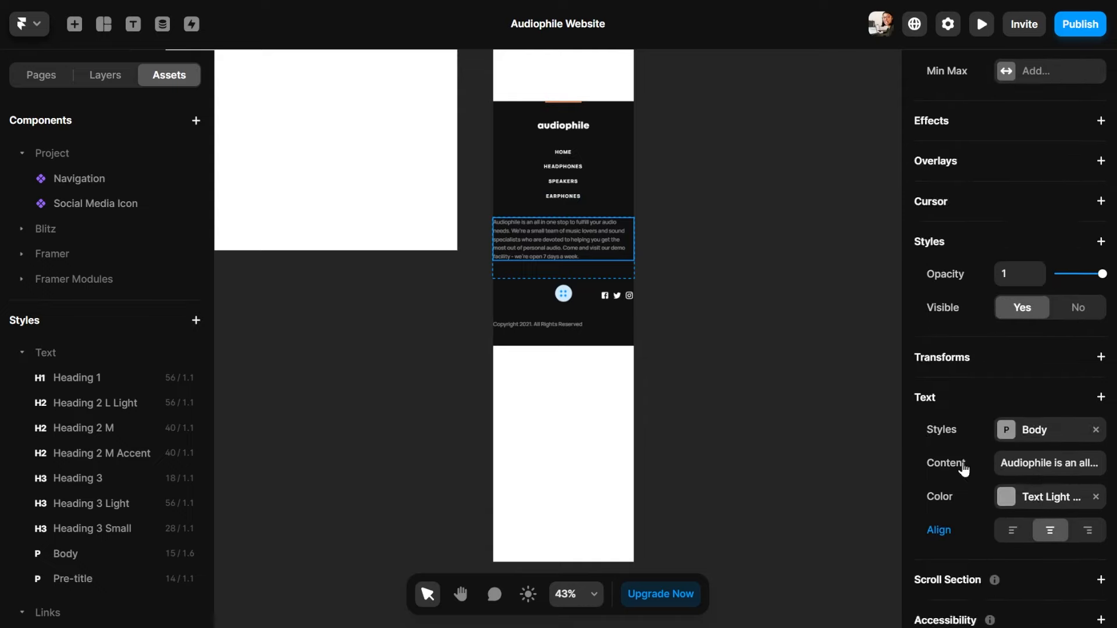
pyautogui.click(1051, 429)
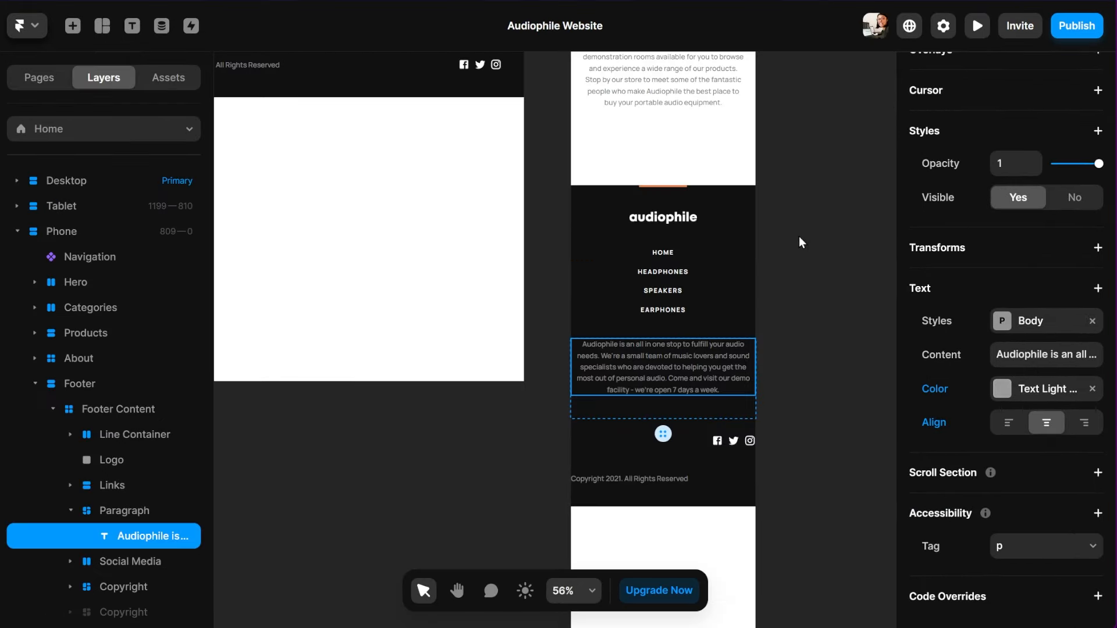
# Move the visible Copyright stack above Social Media in the phone footer and compare it with the tablet and desktop footers
pyautogui.moveTo(126, 580); pyautogui.dragTo(125, 548)
pyautogui.hscroll(-5, 292, 520)
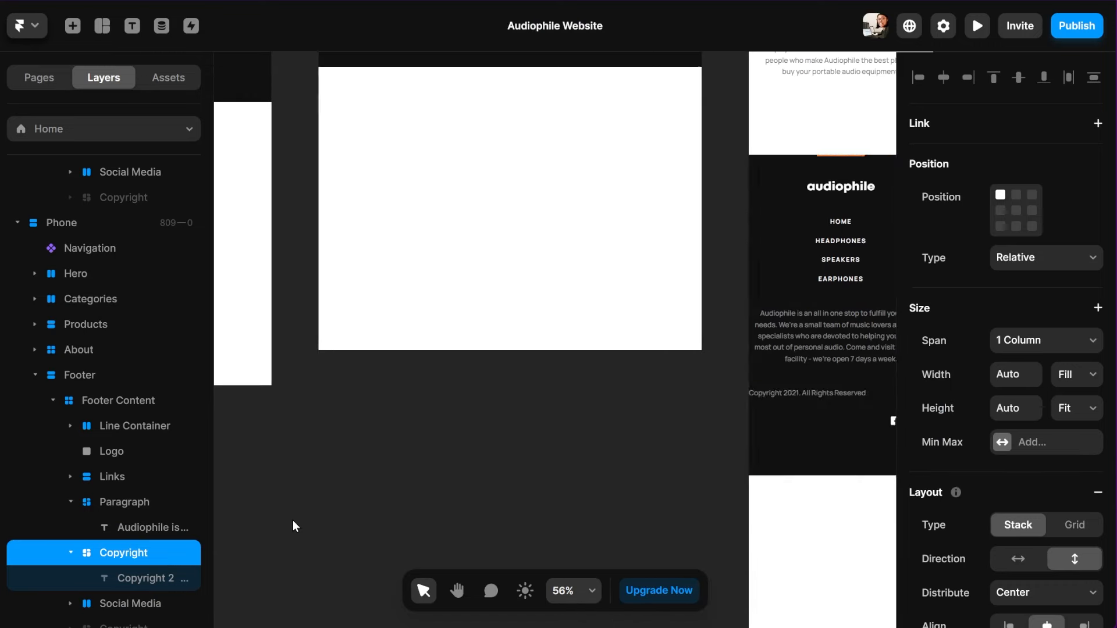
pyautogui.scroll(5, 414, 486)
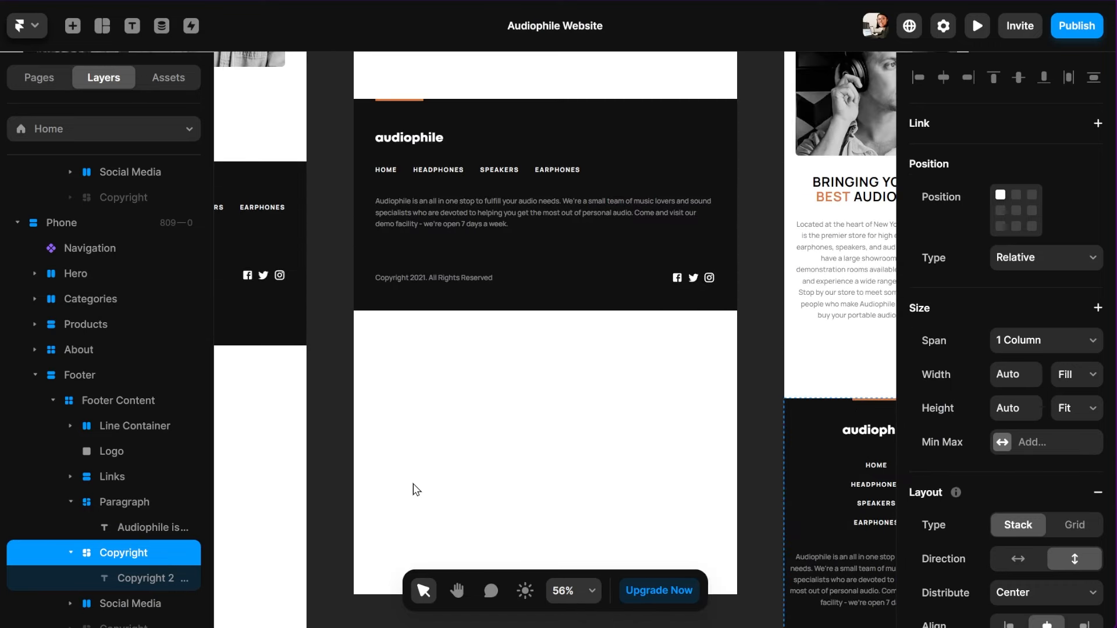
pyautogui.scroll(-4, 414, 486)
pyautogui.hscroll(-8, 413, 487)
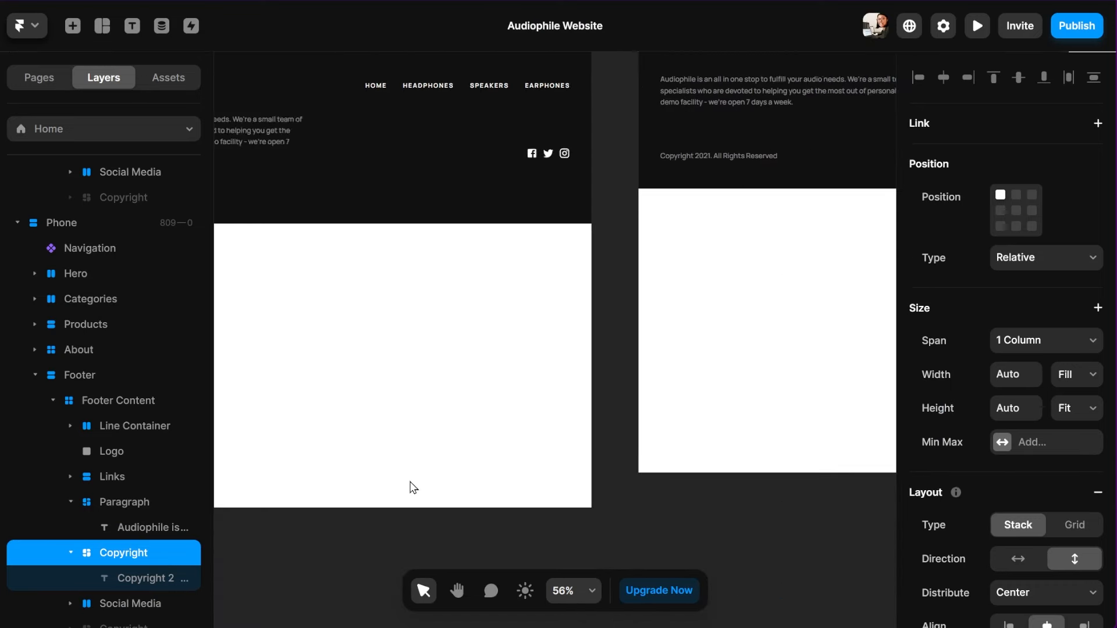
pyautogui.hscroll(-1, 413, 488)
pyautogui.click(1048, 484)
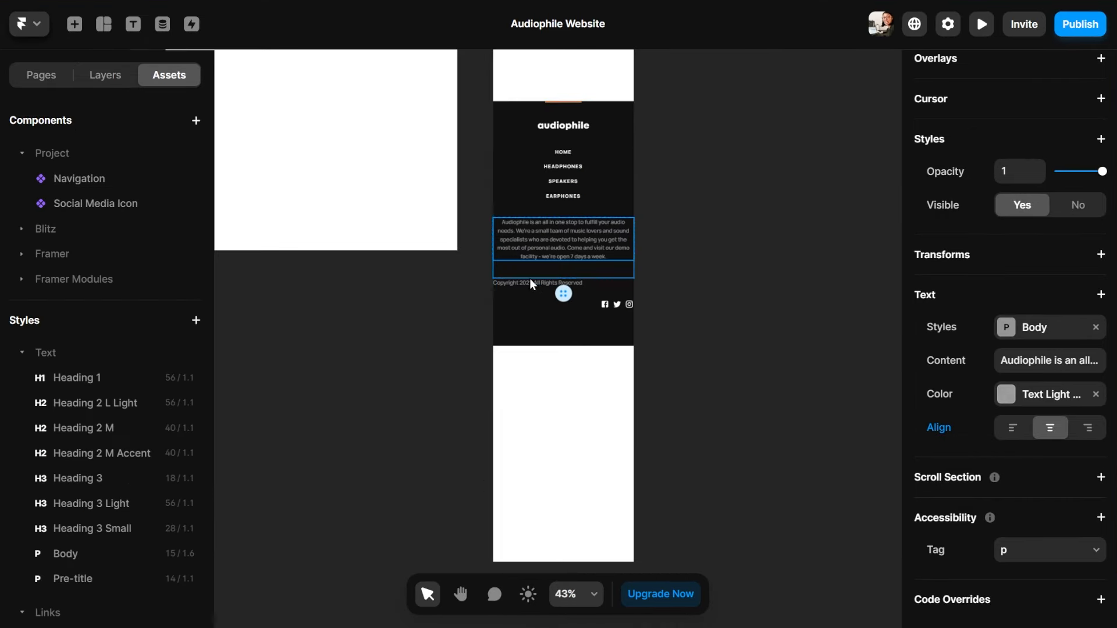
# Centre-align the copyright text inside the phone footer's Copyright stack
pyautogui.scroll(7, 1037, 464)
pyautogui.scroll(-5, 1048, 500)
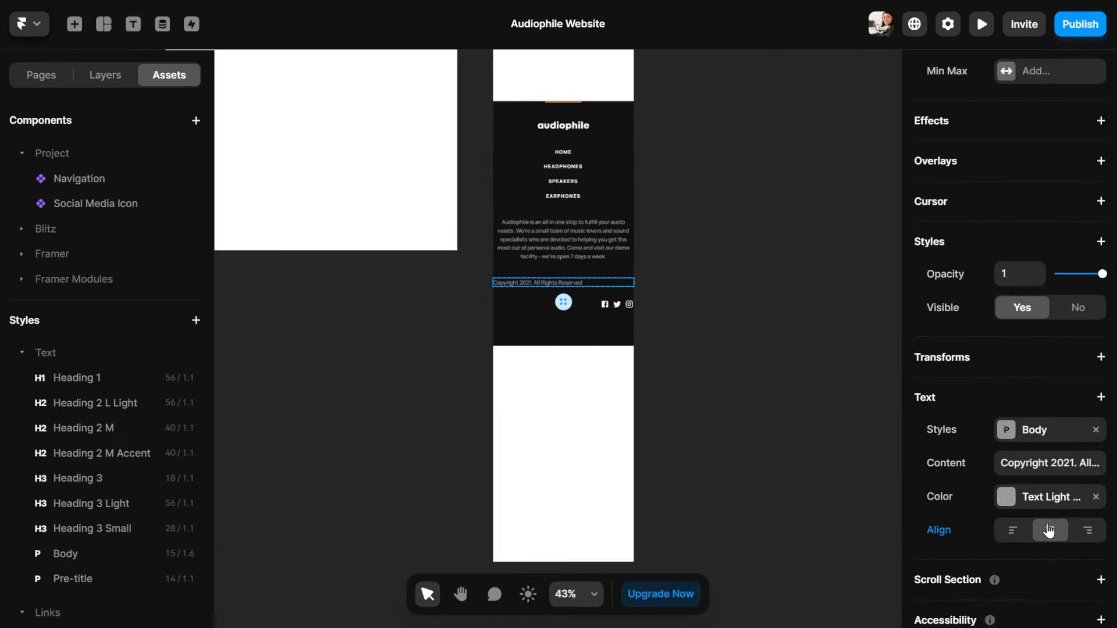
pyautogui.click(1029, 531)
pyautogui.click(1050, 530)
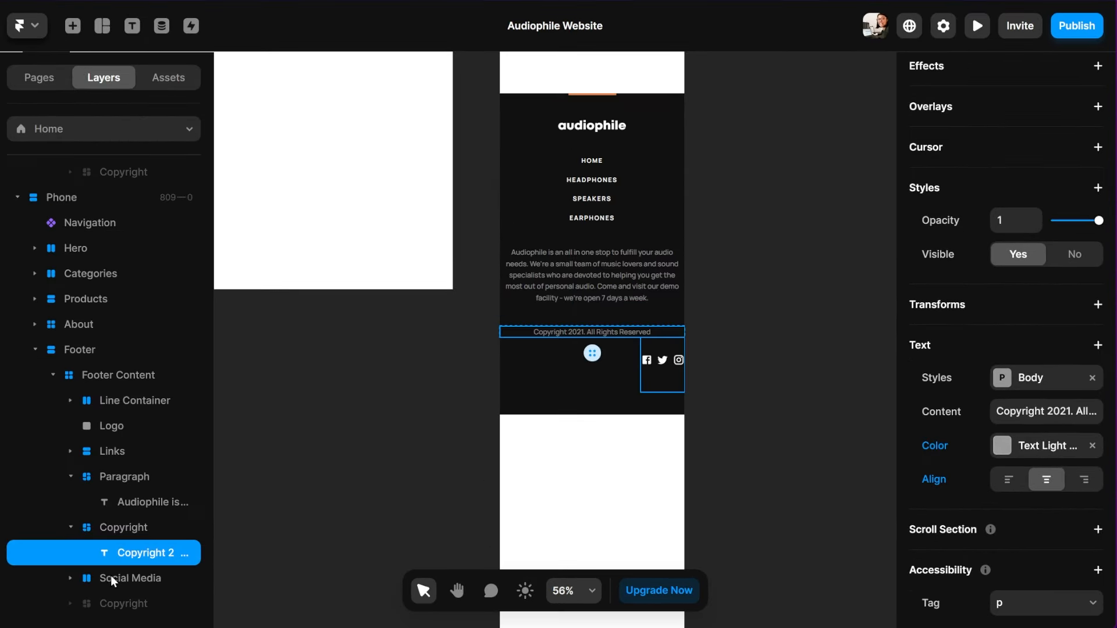
# Centre the phone footer's Social Media stack in its grid cell and set its padding to 48 on top and 38 on the bottom
pyautogui.click(115, 579)
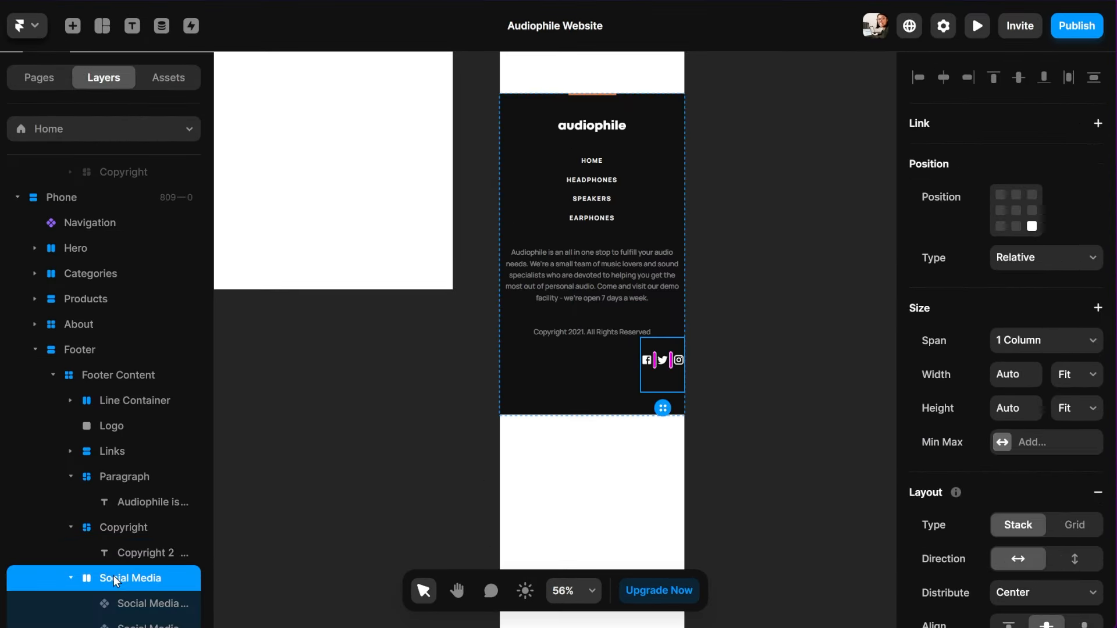
pyautogui.click(1018, 212)
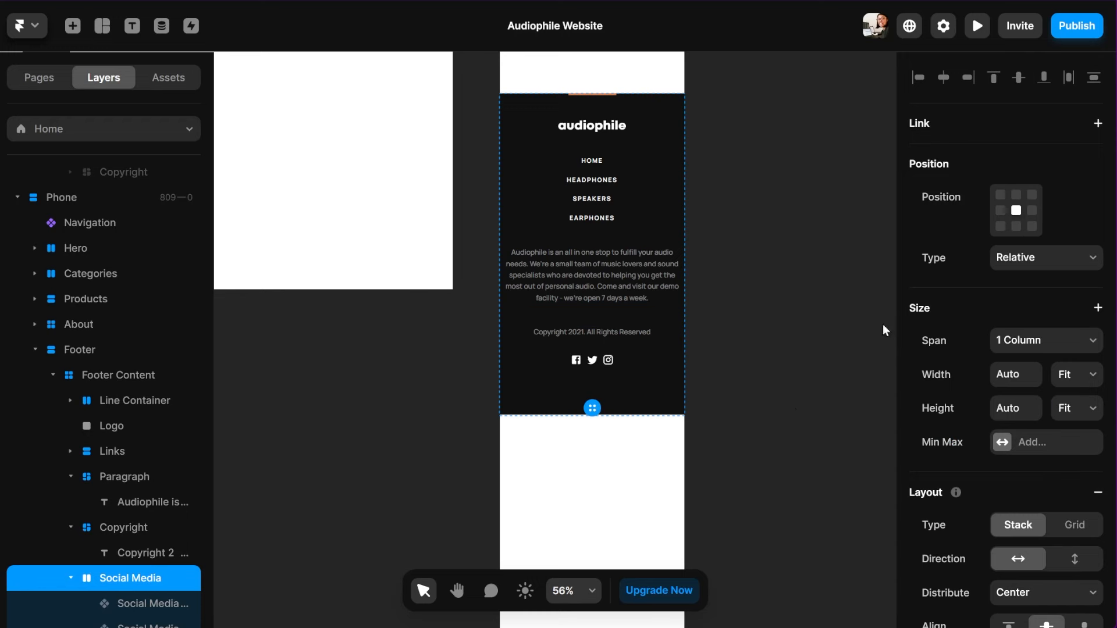
pyautogui.scroll(-5, 1050, 492)
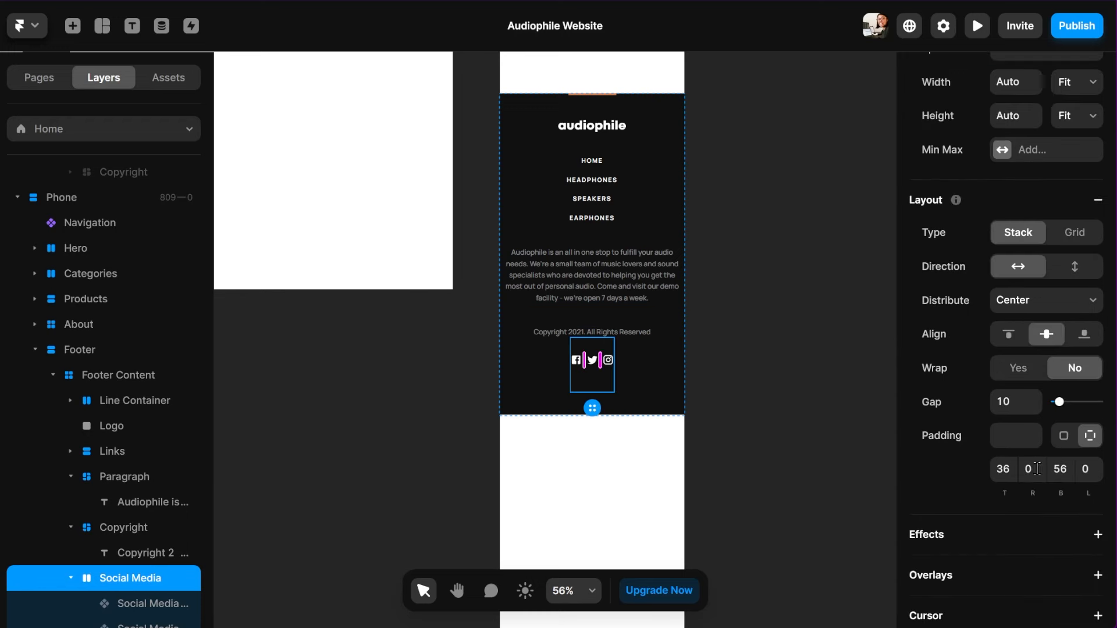
pyautogui.click(1069, 474)
pyautogui.write('30')
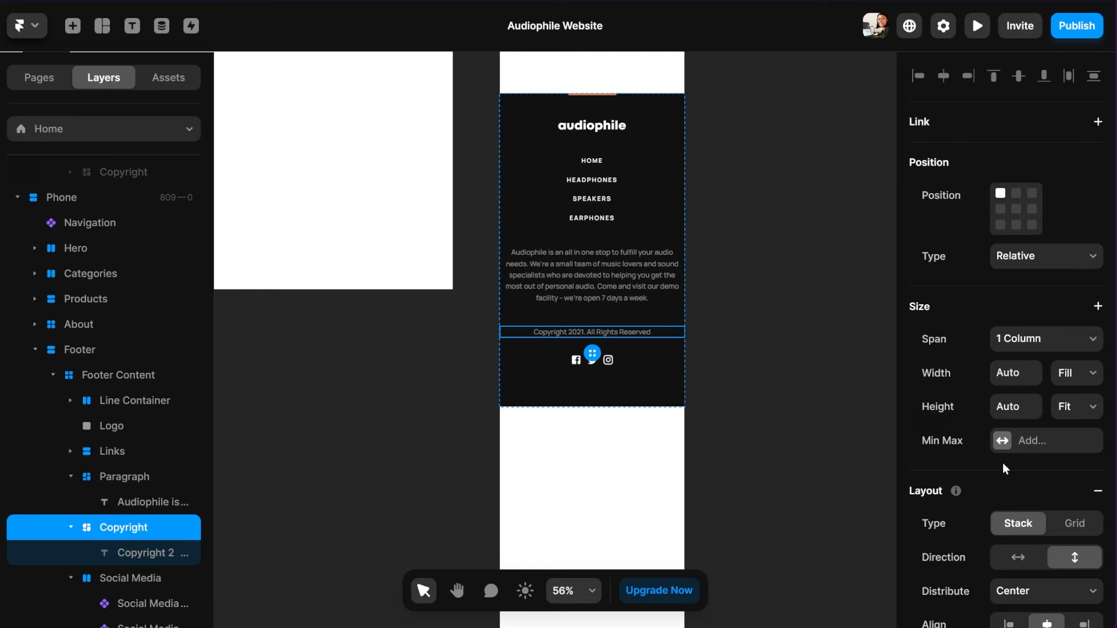
pyautogui.click(1002, 469)
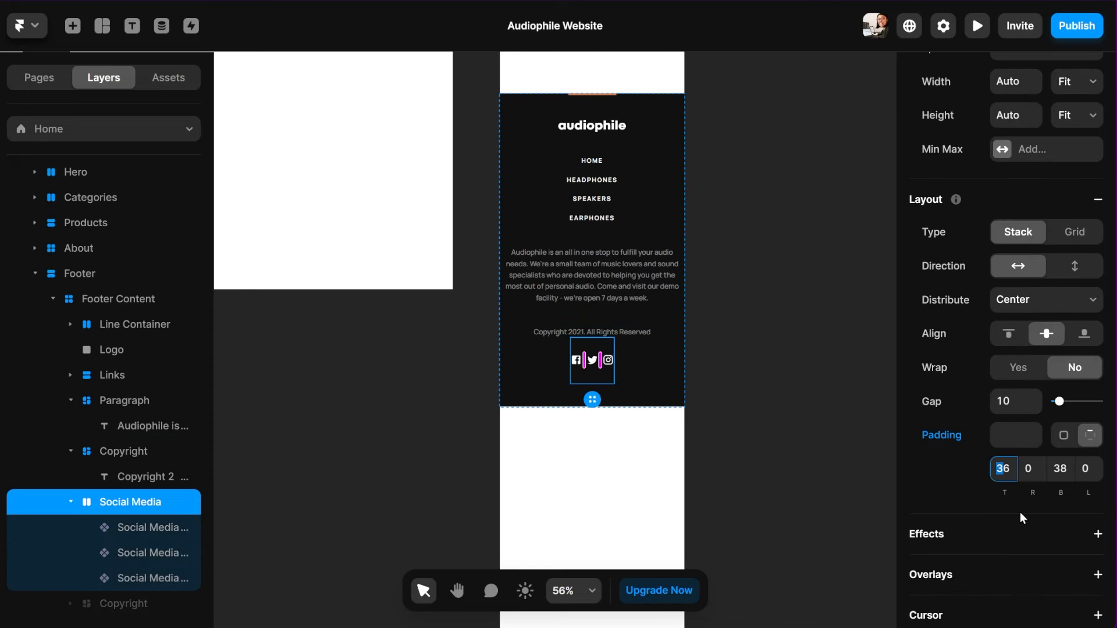
pyautogui.press('BackSpace')
pyautogui.write('48')
pyautogui.press('Return')
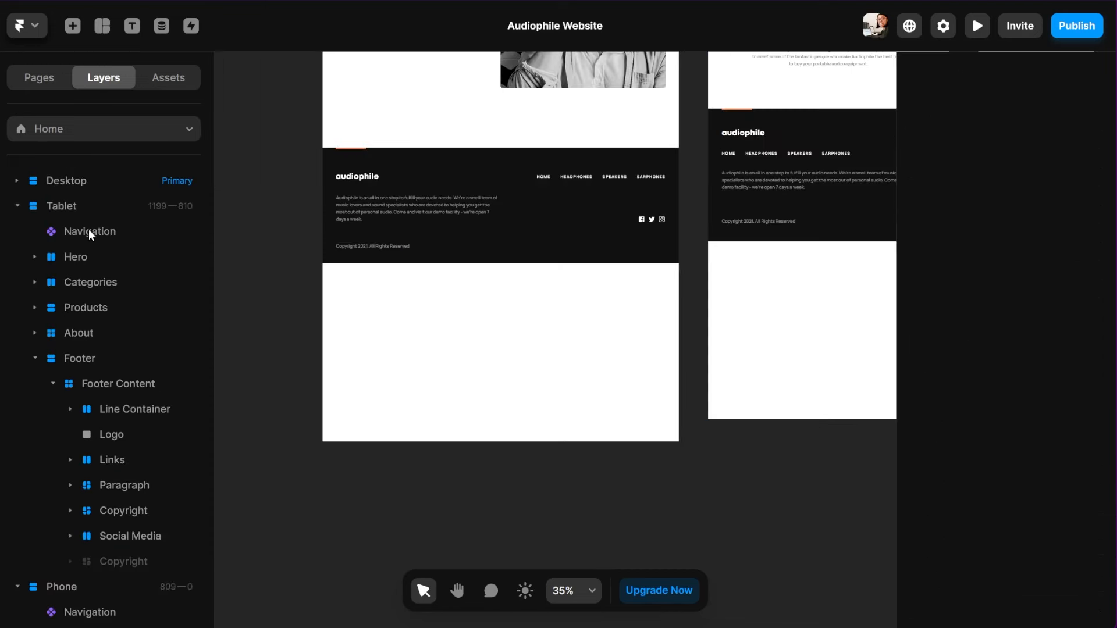
# Switch the Desktop breakpoint from individual side padding to uniform padding, removing the extra space below the footer
pyautogui.click(16, 206)
pyautogui.click(55, 181)
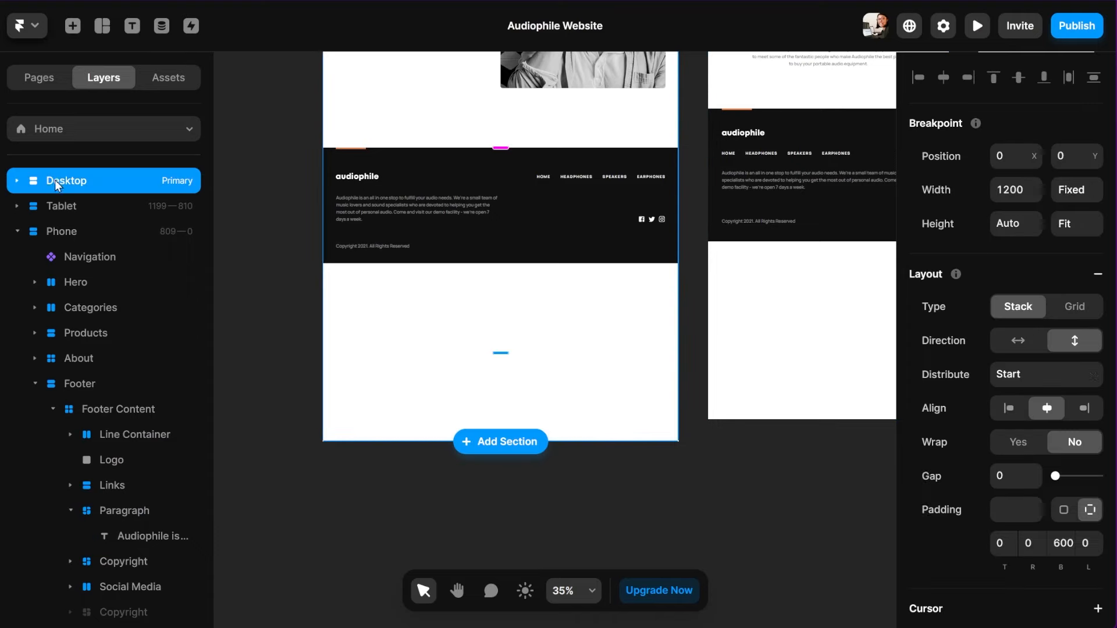
pyautogui.click(1065, 513)
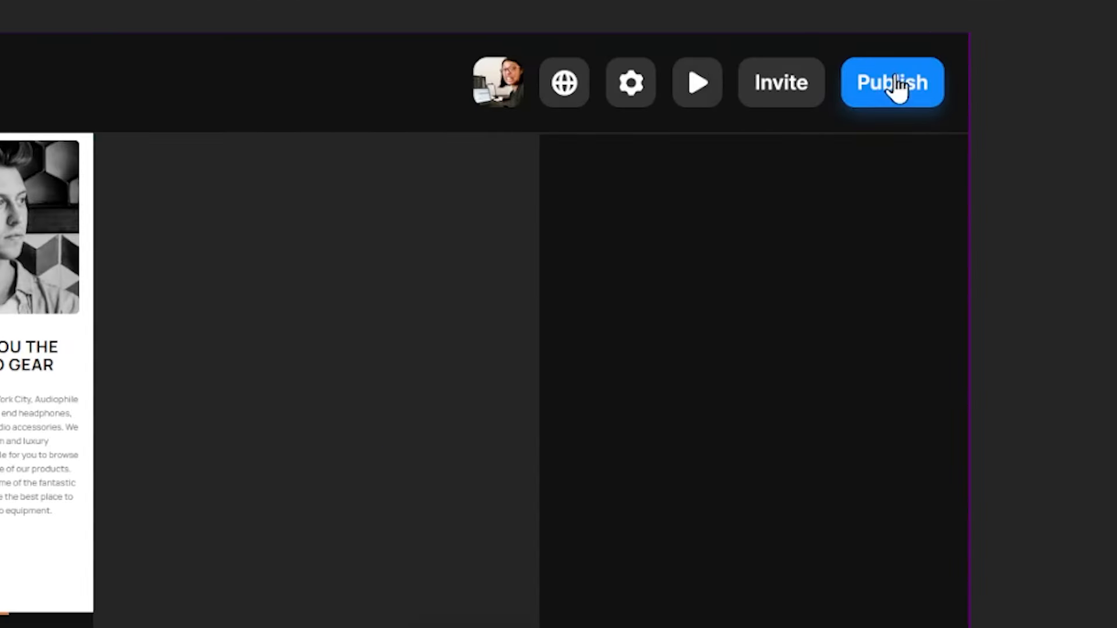
# Publish the site update and review the live page at desktop width down to its footer
pyautogui.click(897, 87)
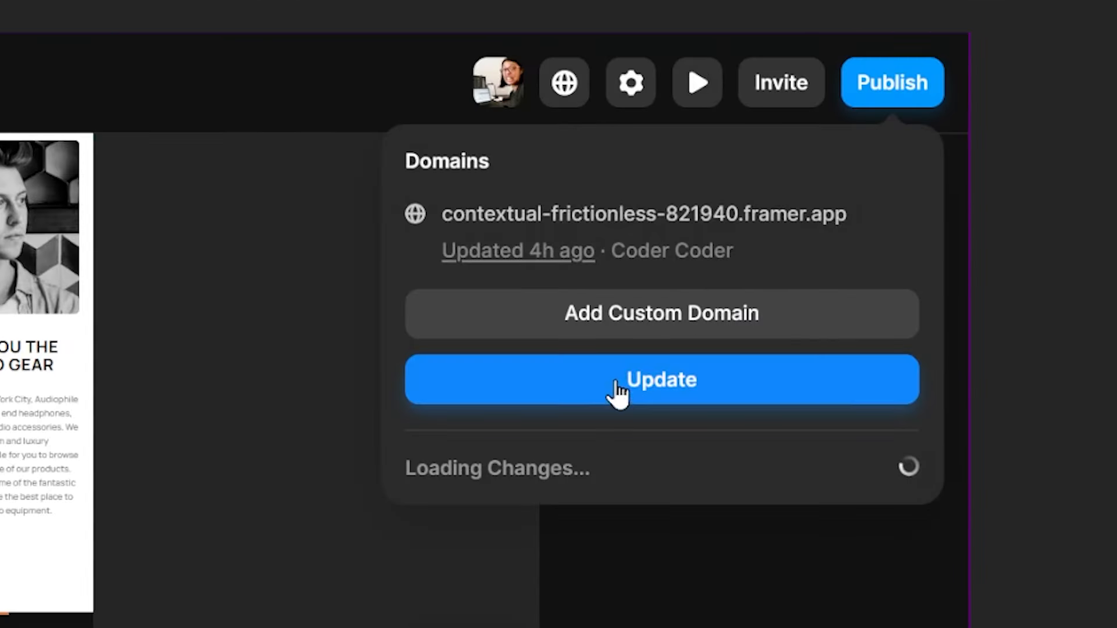
pyautogui.click(605, 401)
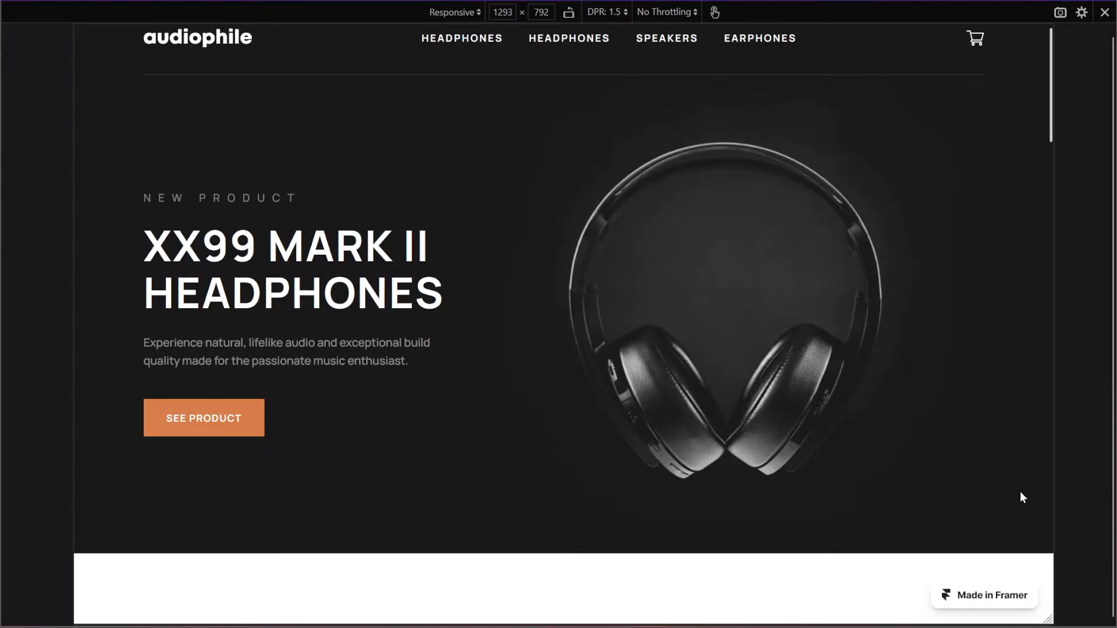
pyautogui.scroll(-5, 1022, 495)
pyautogui.scroll(-20, 1025, 498)
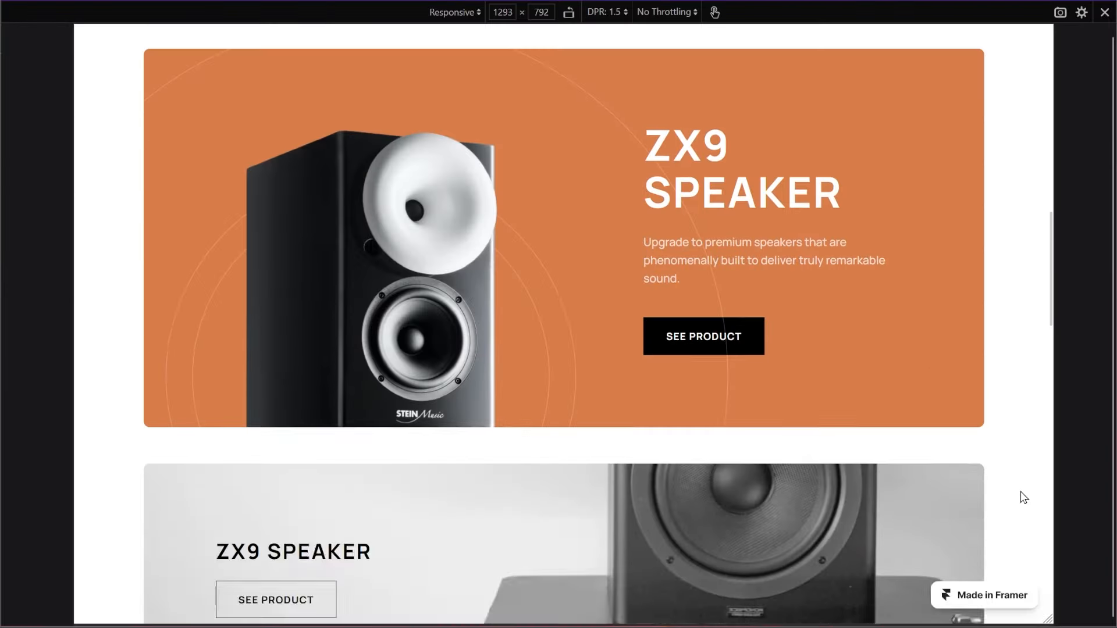
pyautogui.scroll(-5, 1024, 494)
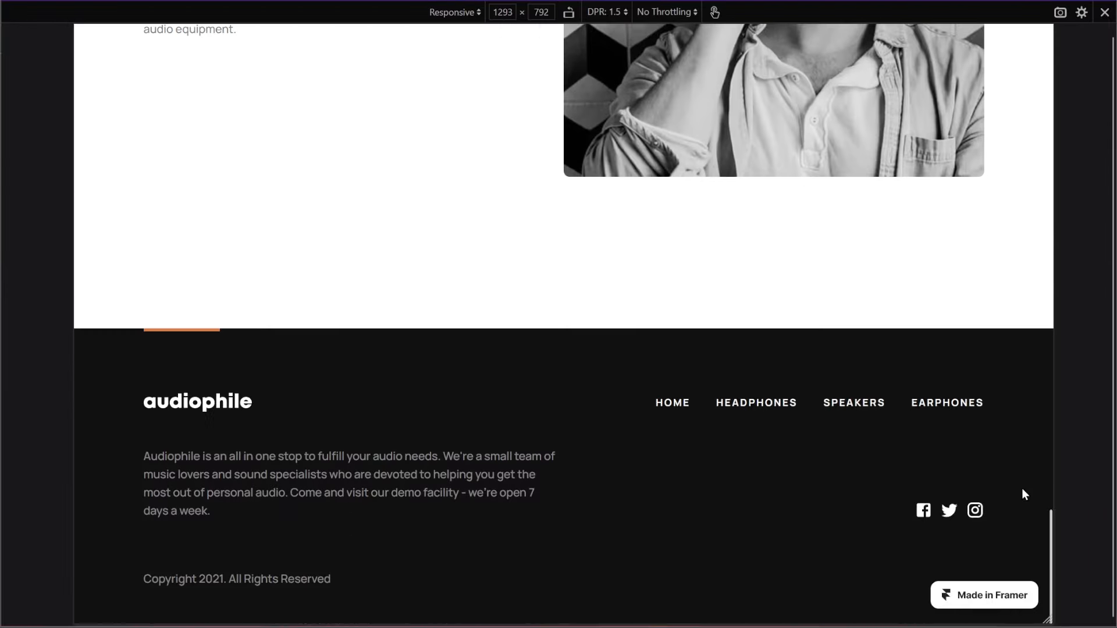
# Examine the published page's responsive layout in the browser, narrowing the viewport to 385 px wide and widening it again
pyautogui.moveTo(1051, 488); pyautogui.dragTo(710, 512)
pyautogui.scroll(20, 655, 515)
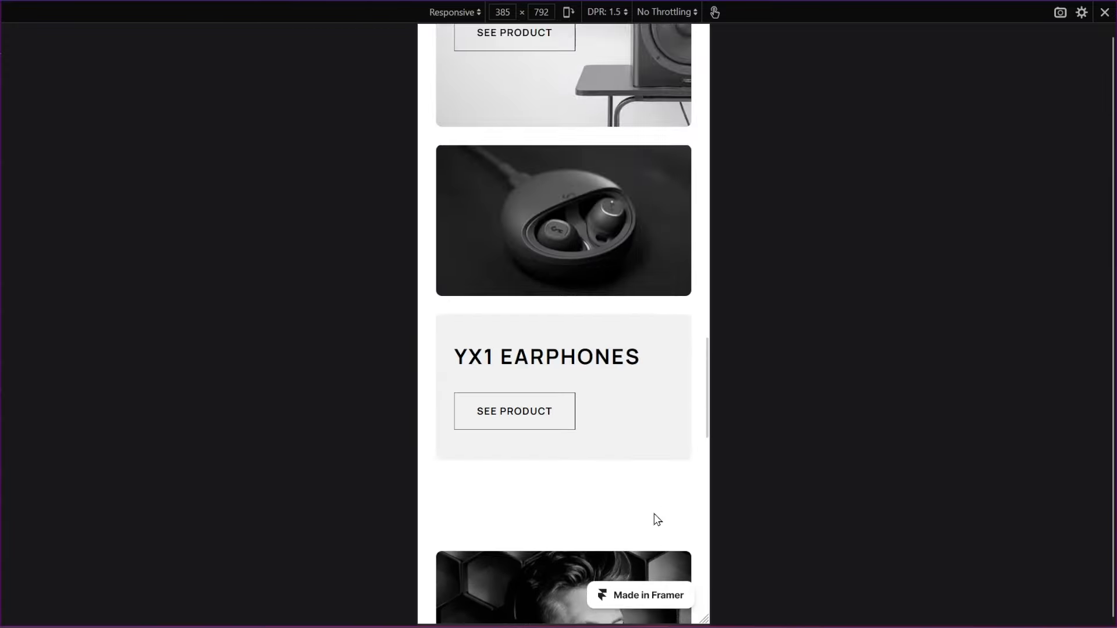
pyautogui.scroll(-15, 657, 519)
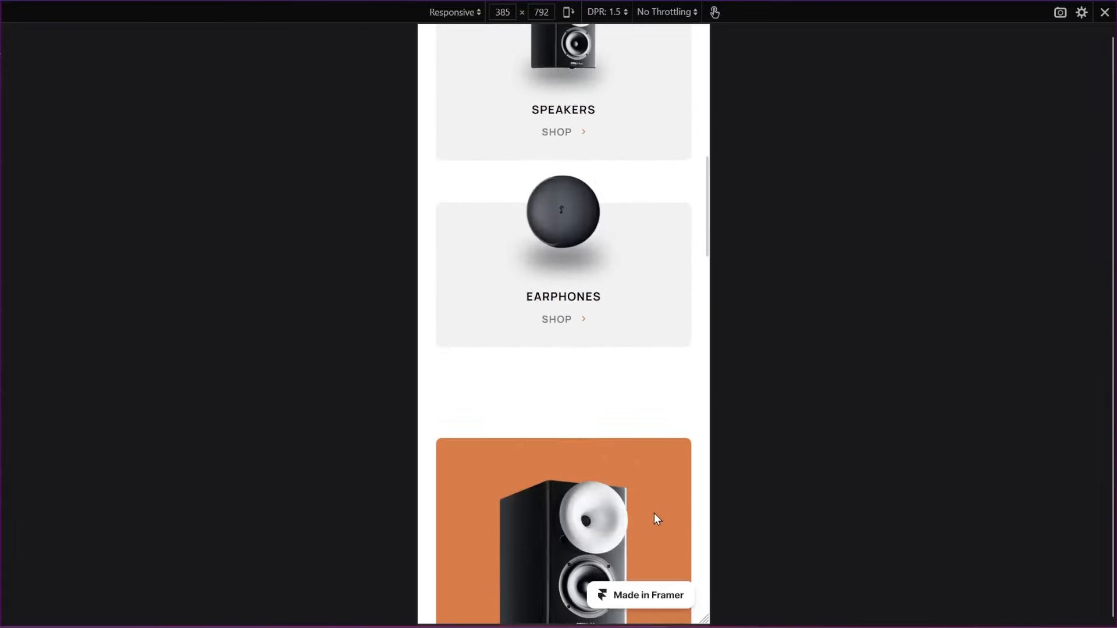
pyautogui.moveTo(707, 489); pyautogui.dragTo(909, 491)
pyautogui.scroll(10, 914, 495)
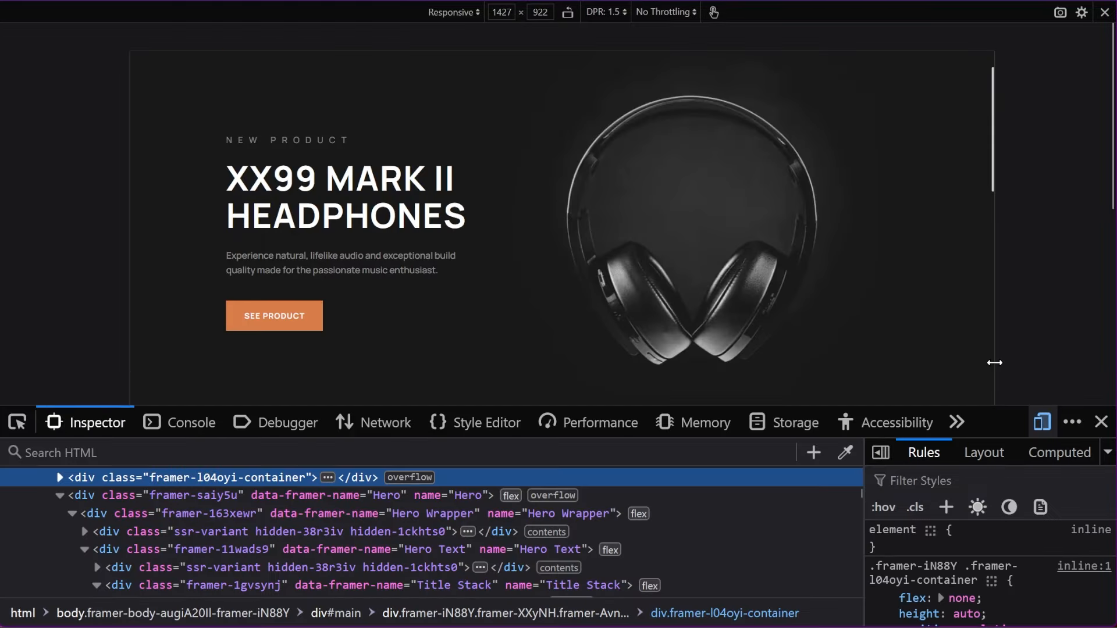
pyautogui.moveTo(995, 362)
pyautogui.mouseDown()
pyautogui.moveTo(911, 381)
pyautogui.moveTo(933, 385)
pyautogui.moveTo(969, 358)
pyautogui.moveTo(912, 358)
pyautogui.moveTo(976, 356)
pyautogui.moveTo(910, 360)
pyautogui.moveTo(968, 349)
pyautogui.moveTo(955, 378)
pyautogui.moveTo(903, 384)
pyautogui.moveTo(995, 363)
pyautogui.mouseUp()
pyautogui.scroll(-1, 934, 362)
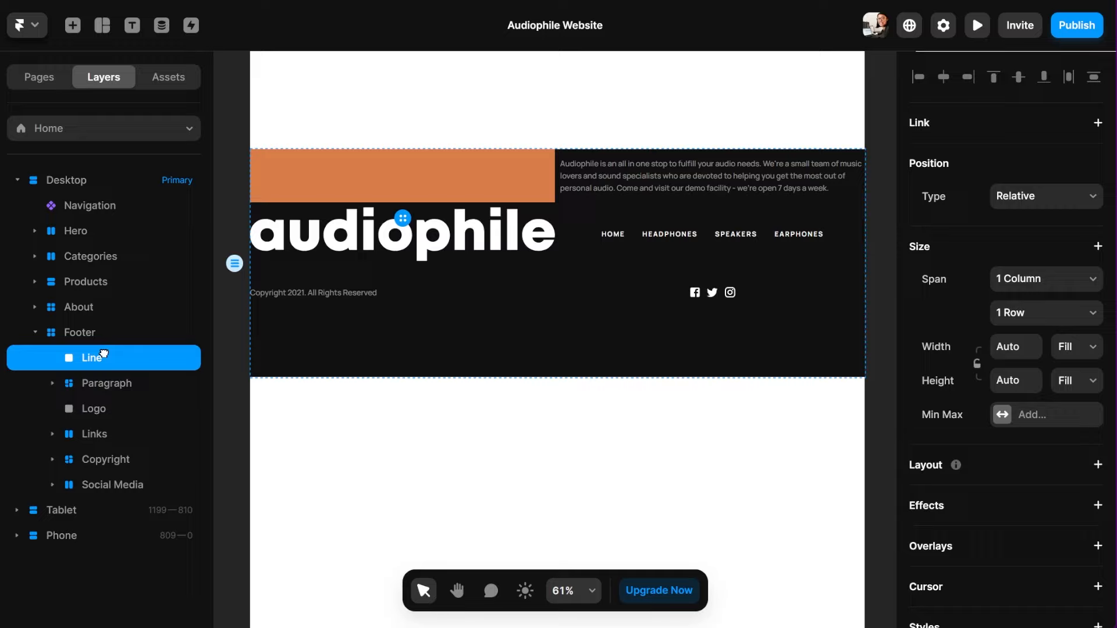
# Place the desktop footer's Paragraph stack after Logo and Links, and make the Line span all columns
pyautogui.click(101, 407)
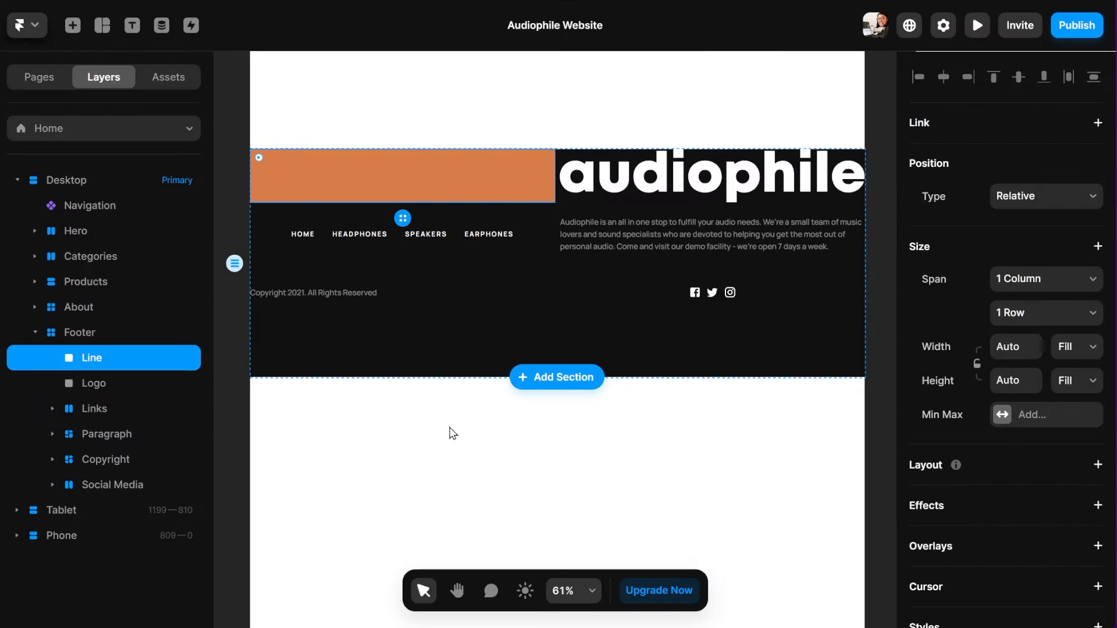
pyautogui.click(1006, 278)
pyautogui.click(1004, 426)
# Give the desktop footer's Line a fixed width of 101 and a fixed height of 4
pyautogui.click(1077, 347)
pyautogui.click(1077, 374)
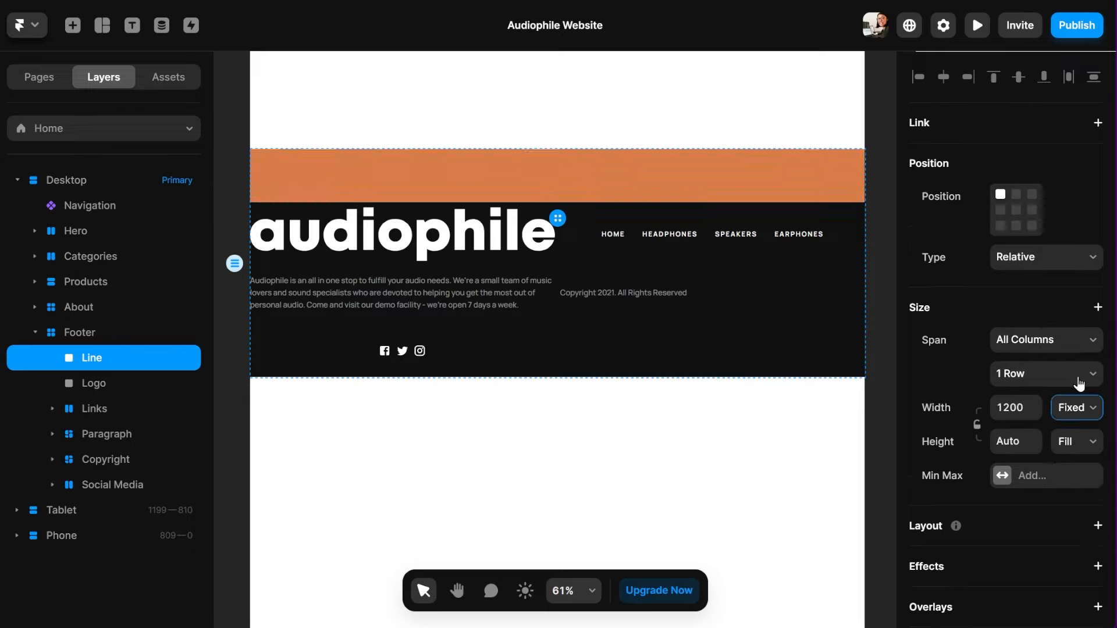
pyautogui.click(1076, 441)
pyautogui.click(1070, 468)
pyautogui.click(1013, 408)
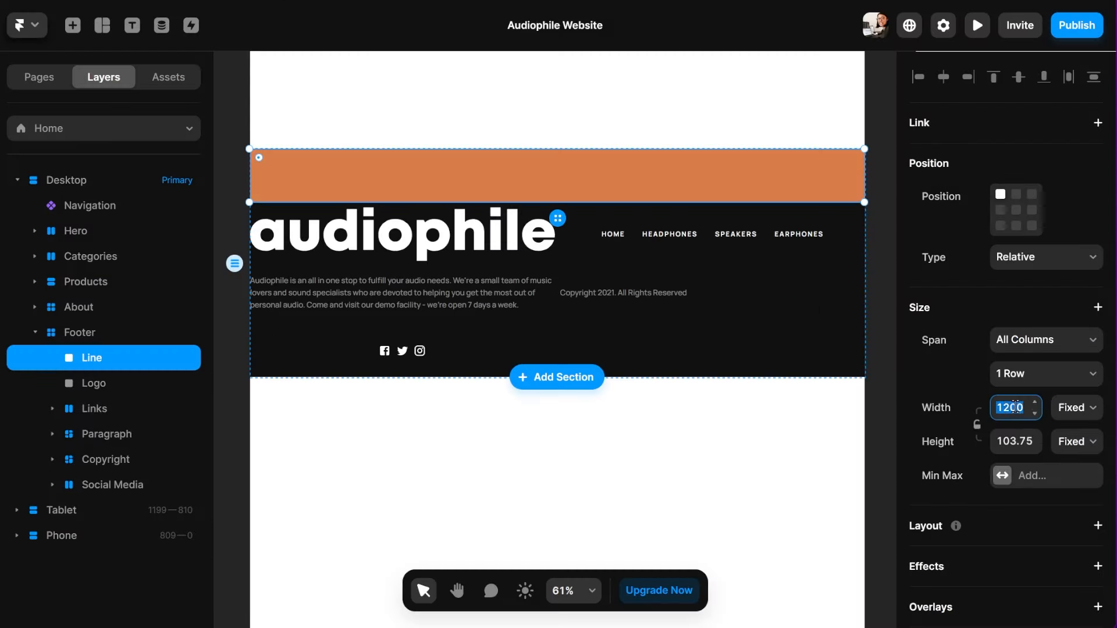
pyautogui.write('101')
pyautogui.press('Tab')
pyautogui.write('4')
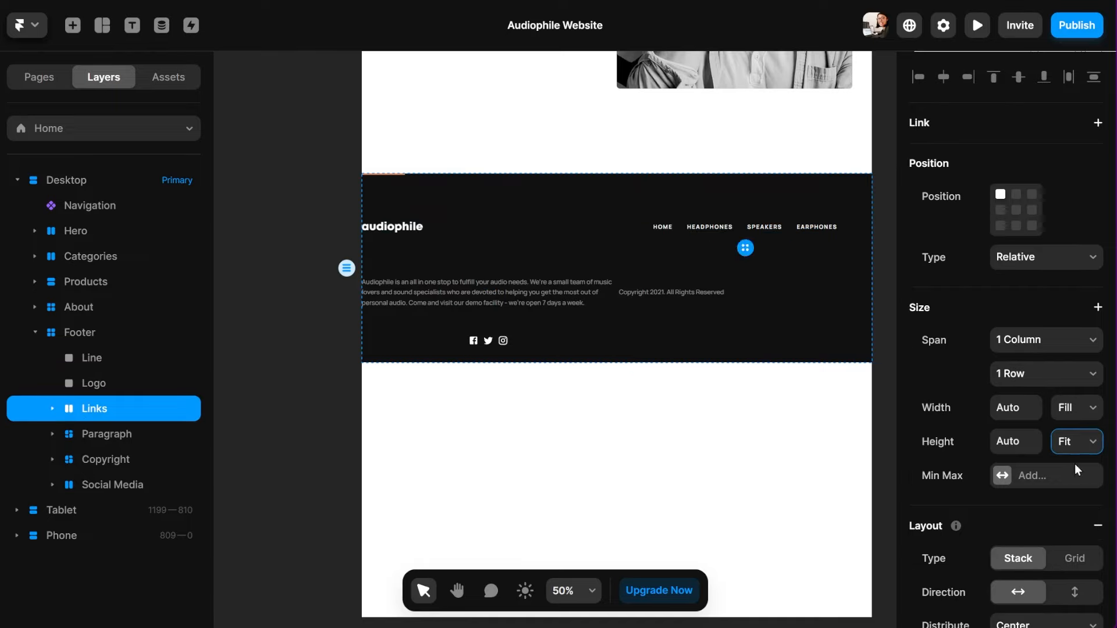
# Set the desktop footer's Links stack to fit-content width at the cell's right edge, and position the logo at middle left
pyautogui.click(1077, 407)
pyautogui.click(1104, 441)
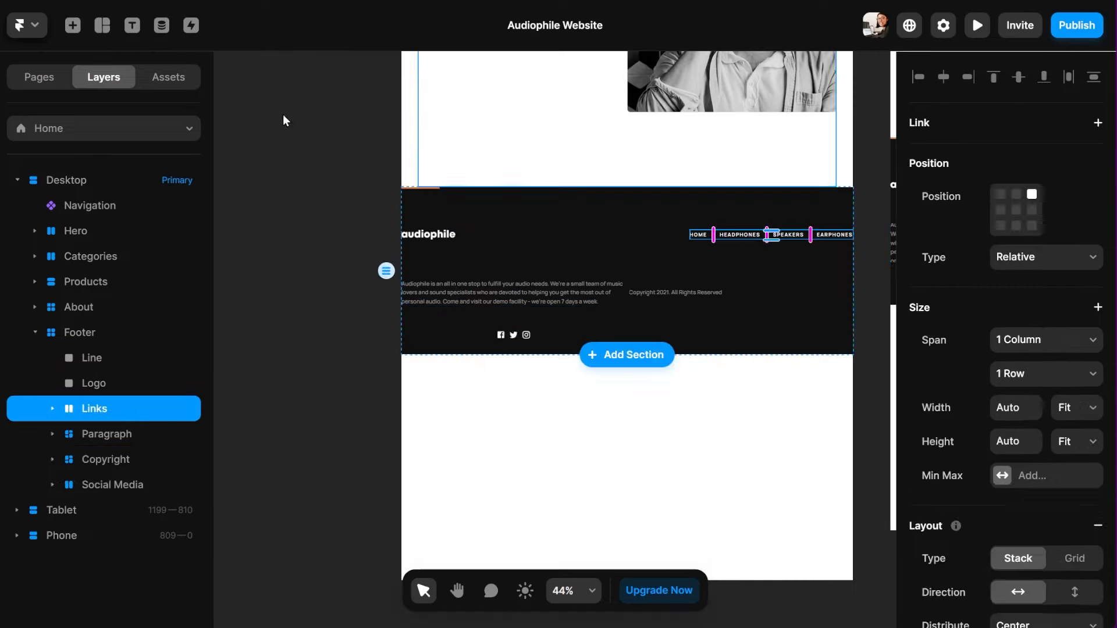
pyautogui.click(428, 234)
pyautogui.click(1001, 210)
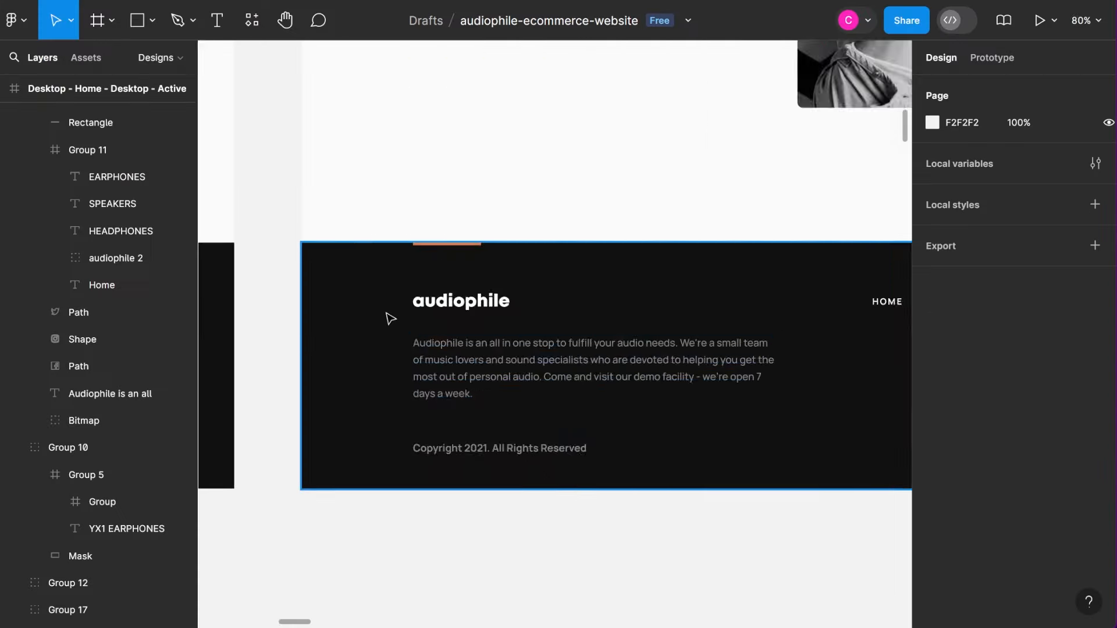
# Check the footer in the Figma design and review the whole page across the Desktop, Tablet and Phone breakpoints in Framer
pyautogui.scroll(-3, 389, 315)
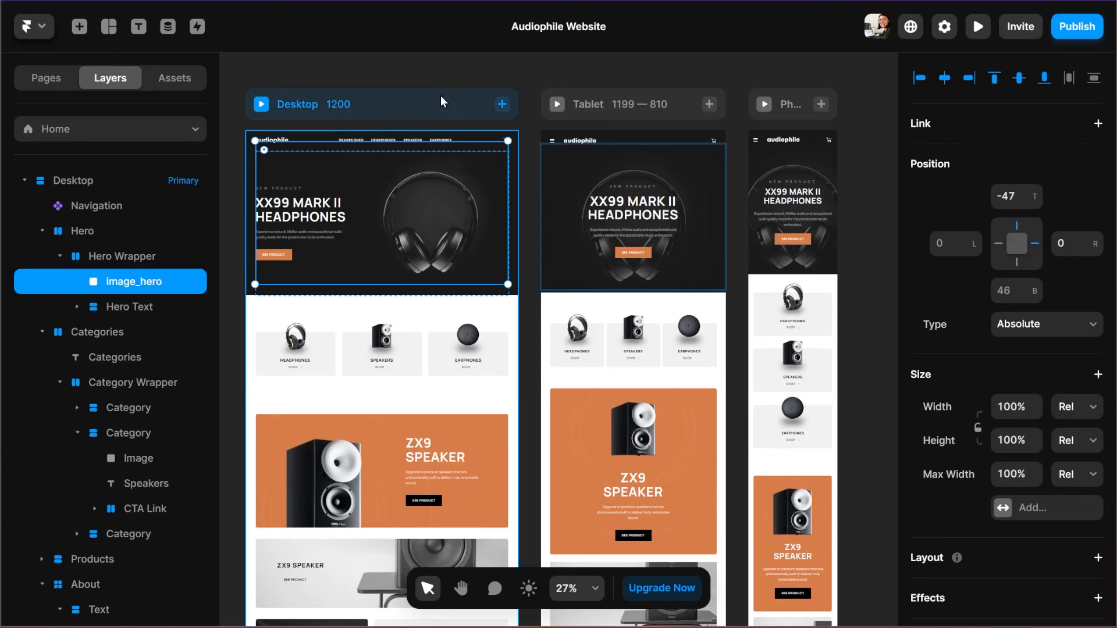
pyautogui.scroll(-5, 530, 145)
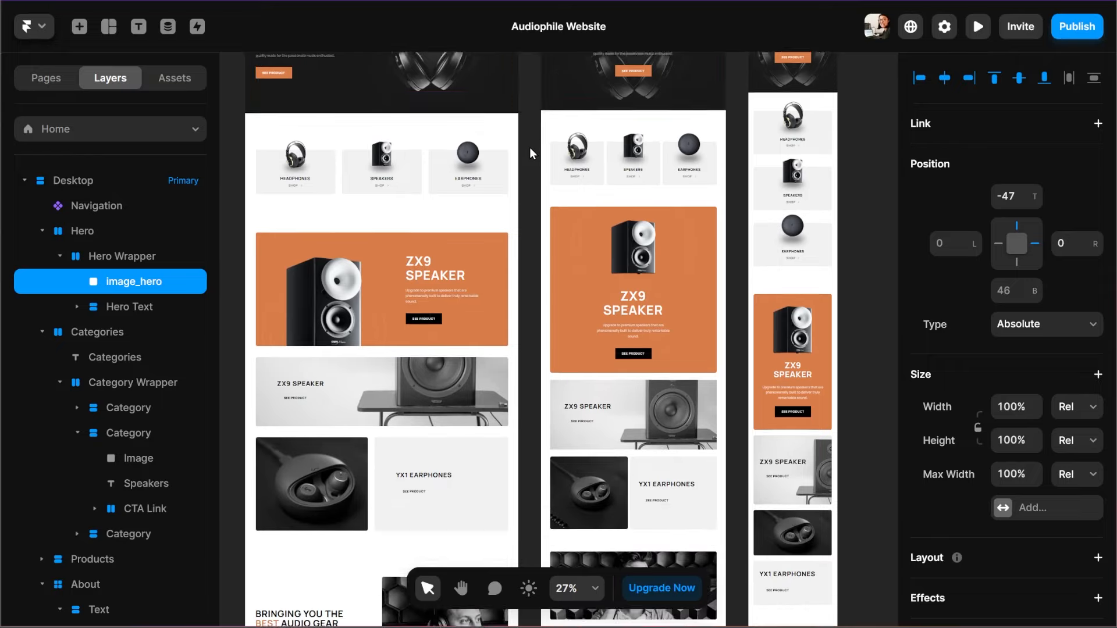
pyautogui.scroll(-6, 530, 150)
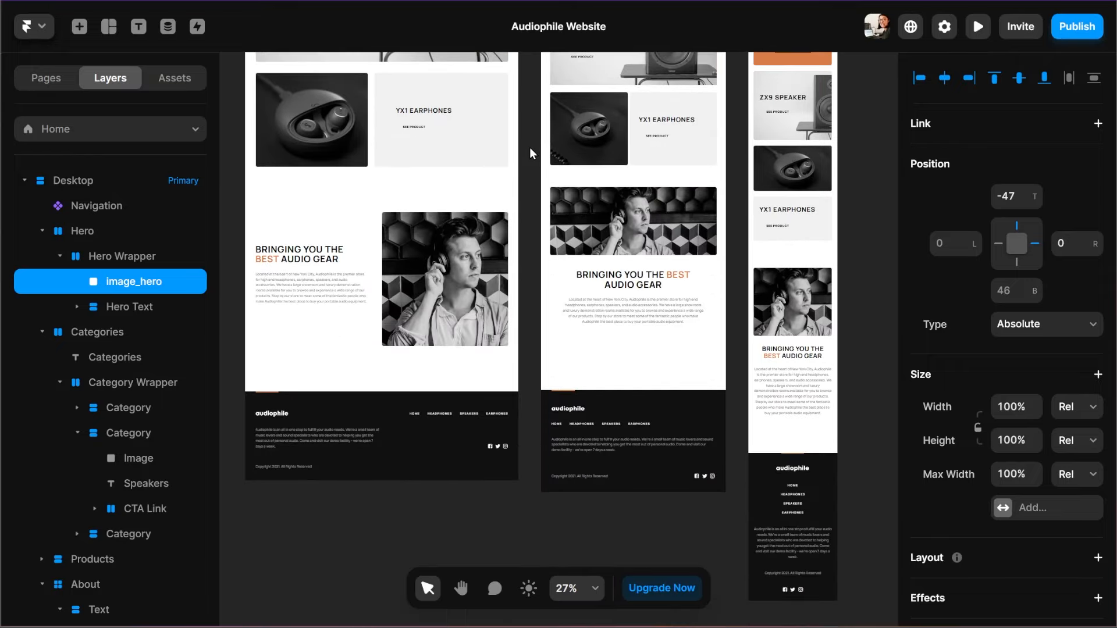
pyautogui.scroll(12, 530, 149)
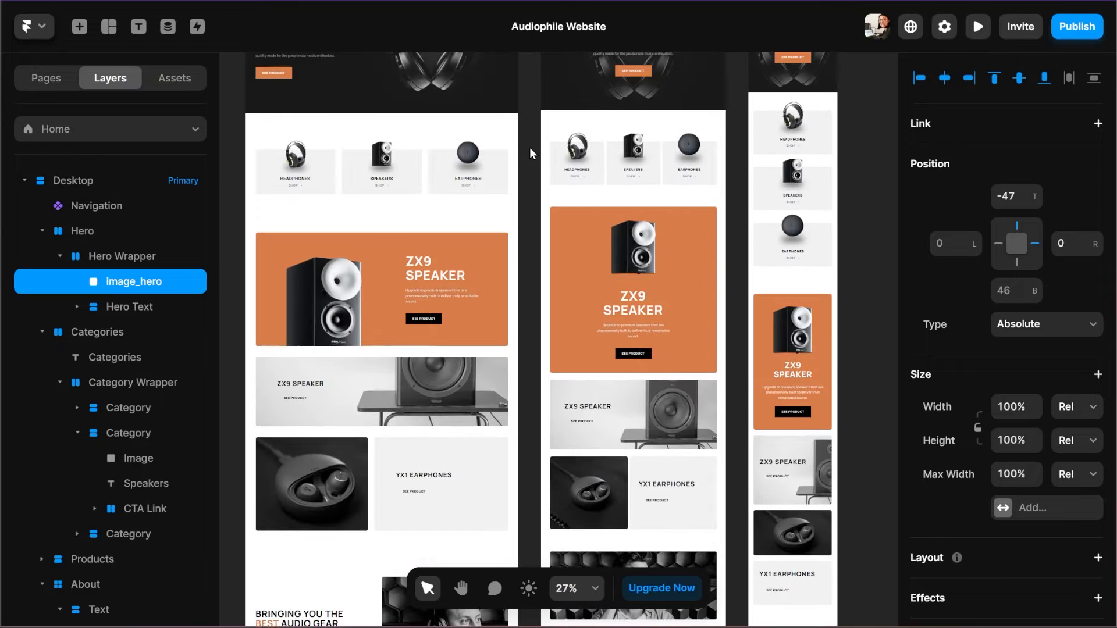
pyautogui.scroll(2, 529, 148)
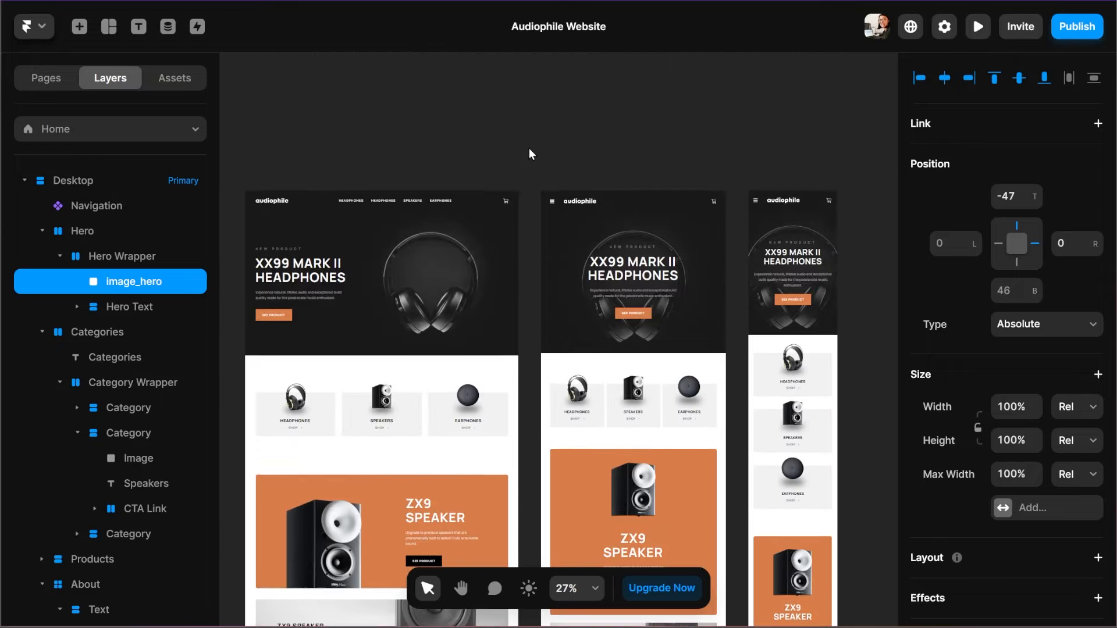
# Open the Navigation component to review its variants and the project's component list, and return to the Home page
pyautogui.doubleClick(315, 197)
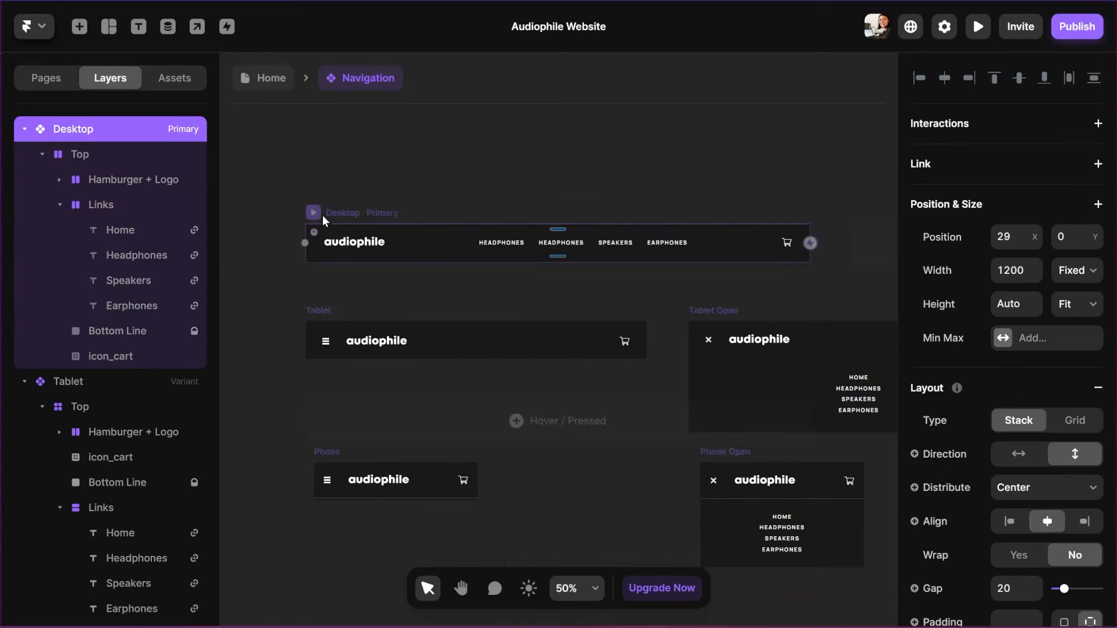
pyautogui.hscroll(4, 267, 249)
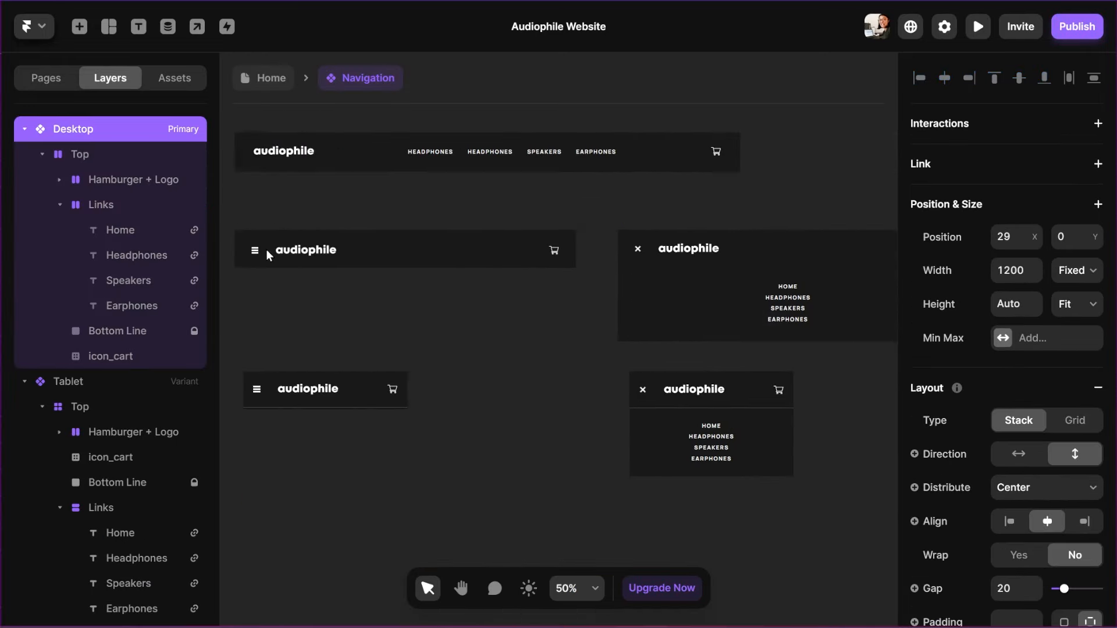
pyautogui.hscroll(-2, 266, 249)
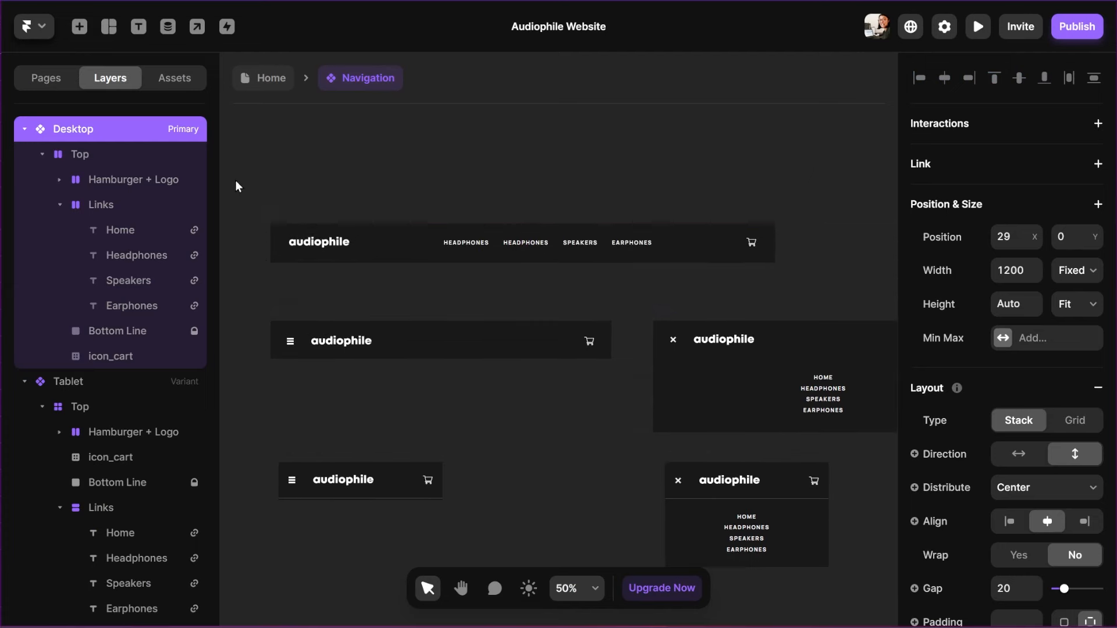
pyautogui.click(169, 82)
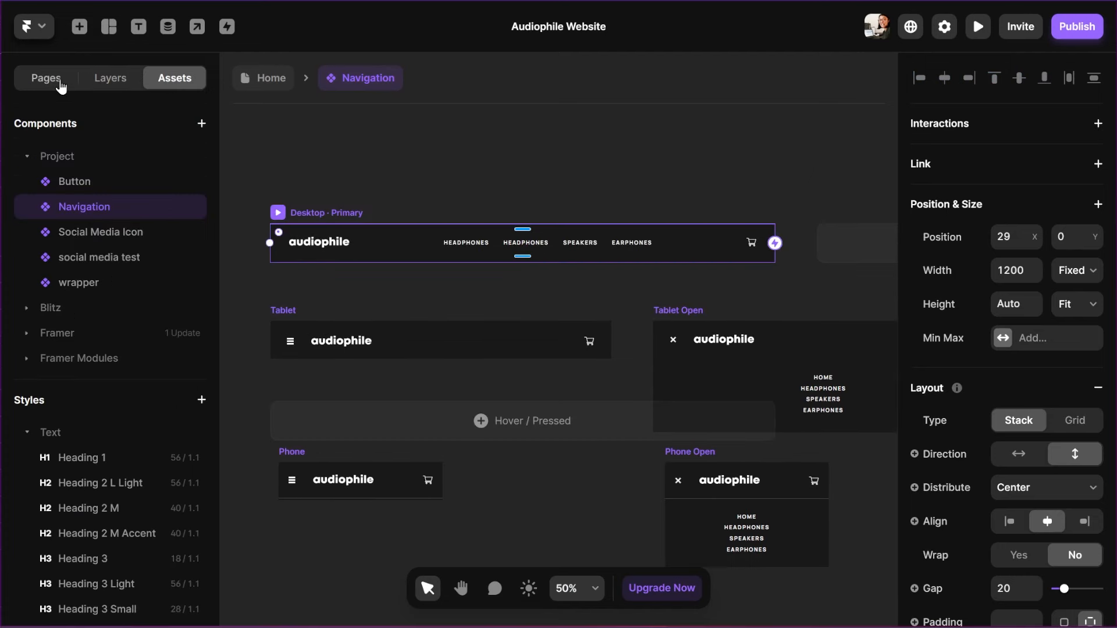
pyautogui.click(110, 80)
pyautogui.click(262, 87)
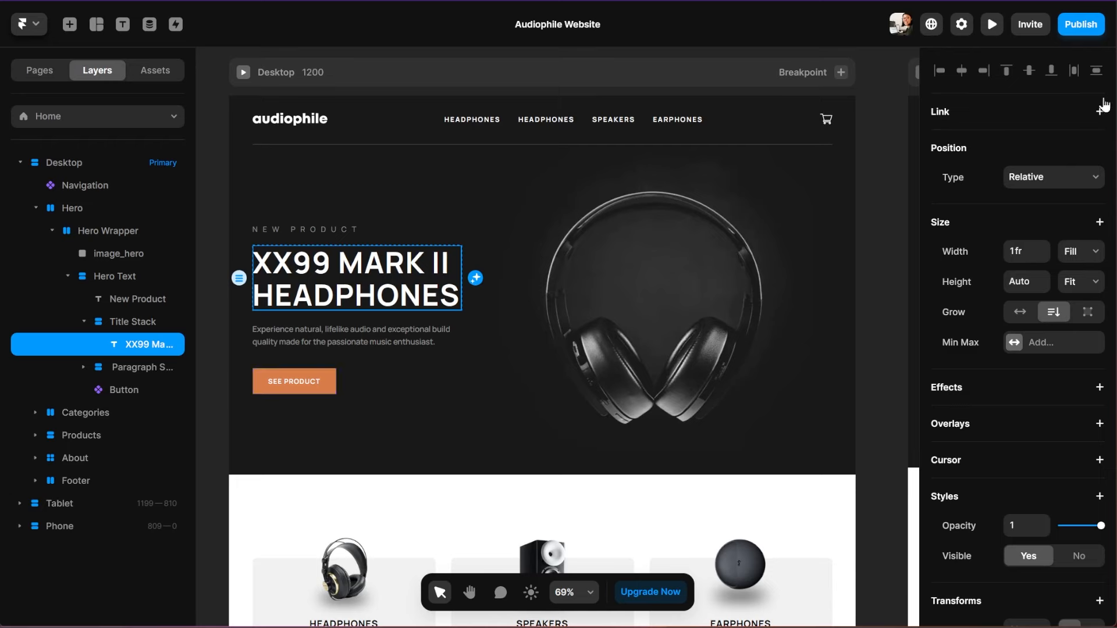
# Compare the size and text properties of the desktop hero heading in Framer with those in the Figma design
pyautogui.scroll(-5, 1113, 155)
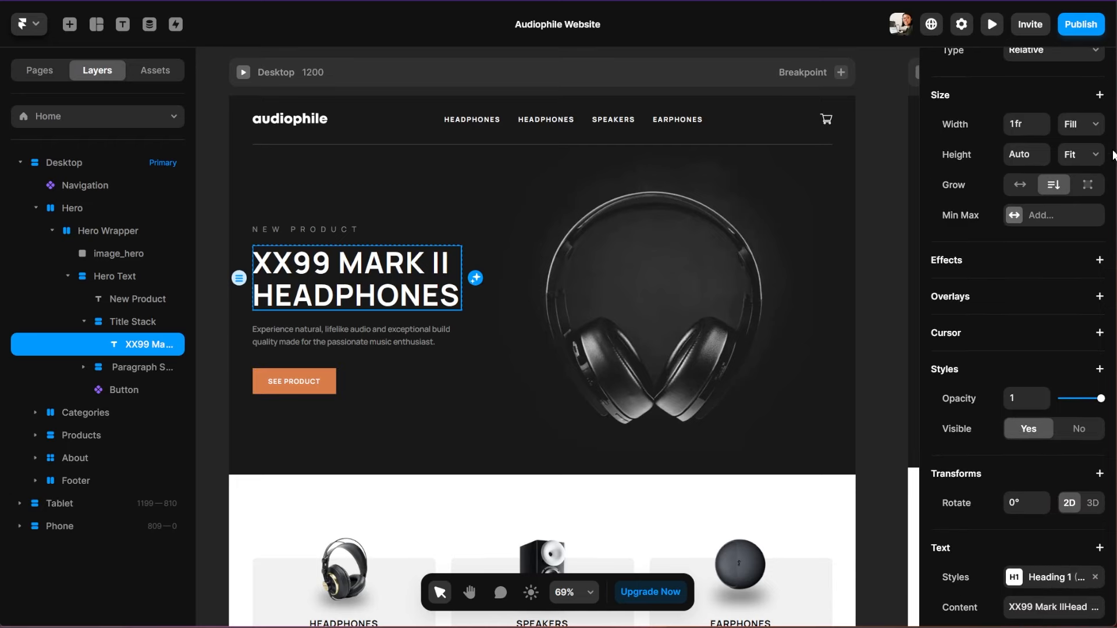
pyautogui.scroll(-2, 1113, 156)
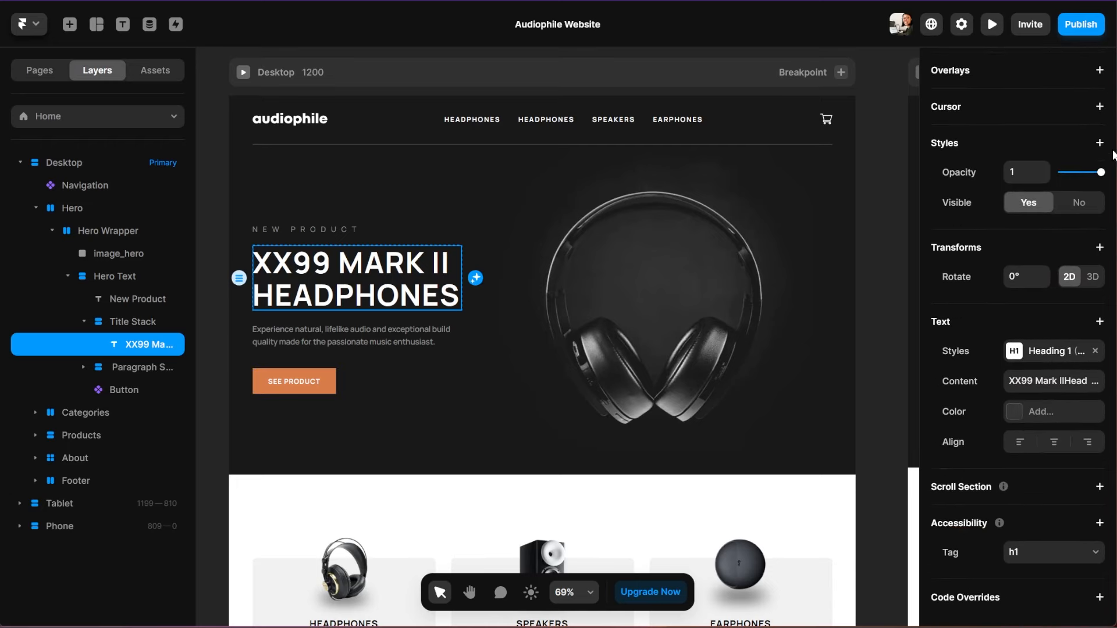
pyautogui.scroll(7, 1113, 156)
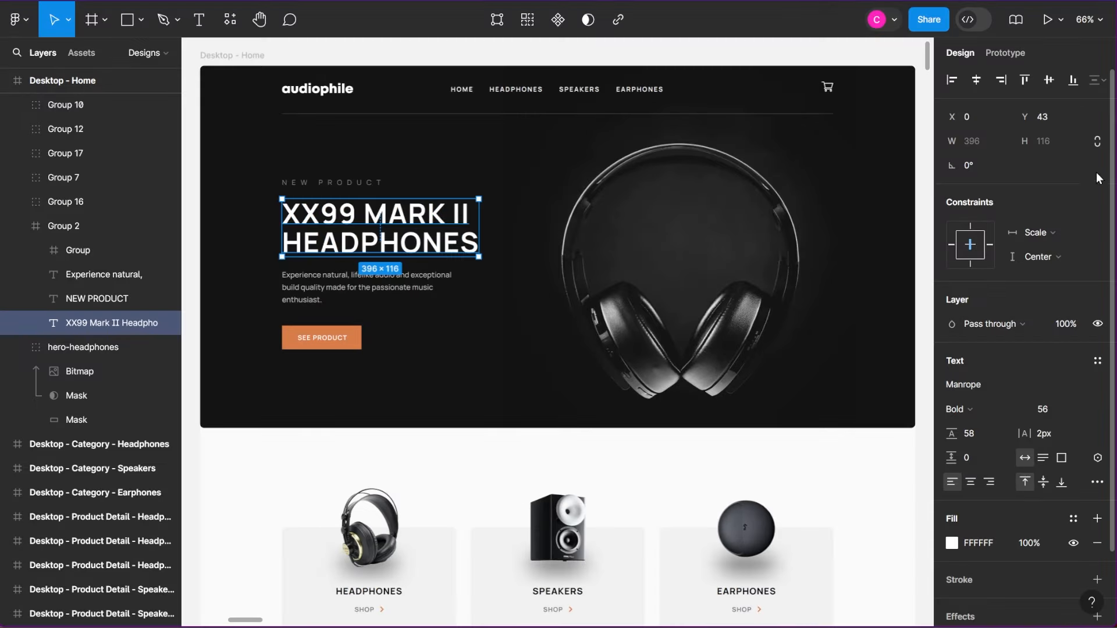
pyautogui.scroll(-2, 1111, 185)
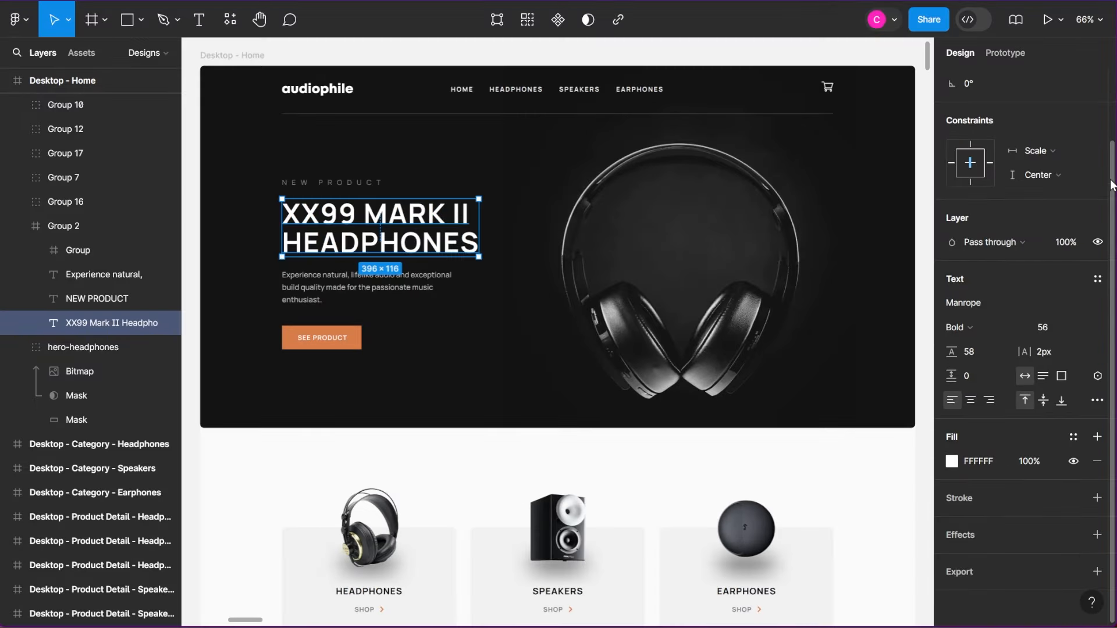
pyautogui.scroll(3, 1112, 185)
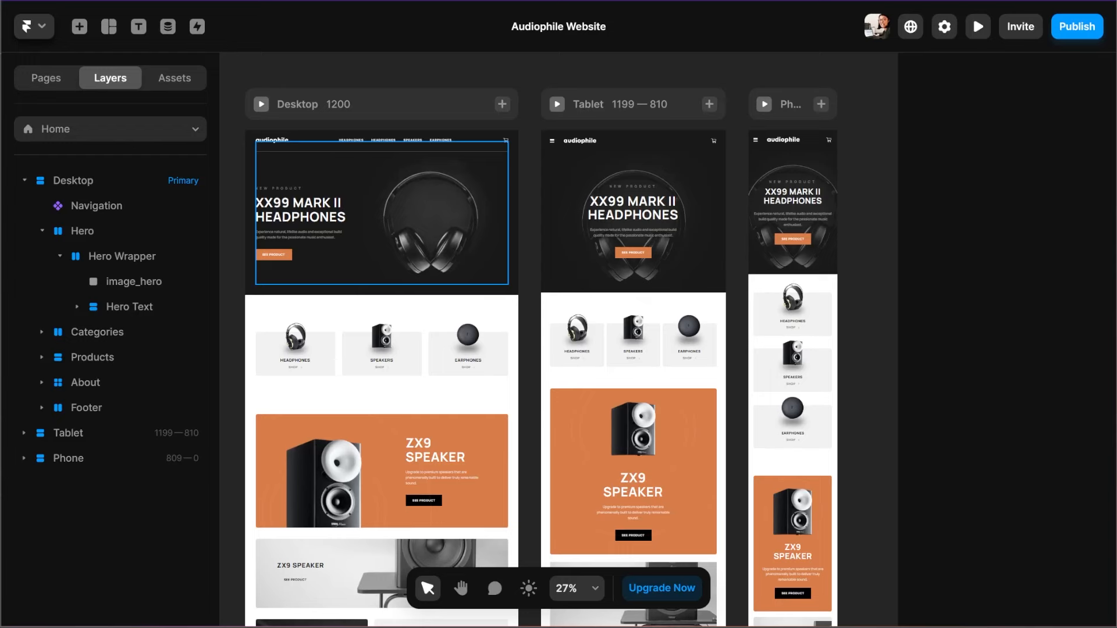
# Browse Framer's insert library, looking through the ready-made Pages and Sections layouts
pyautogui.click(80, 27)
pyautogui.moveTo(124, 173)
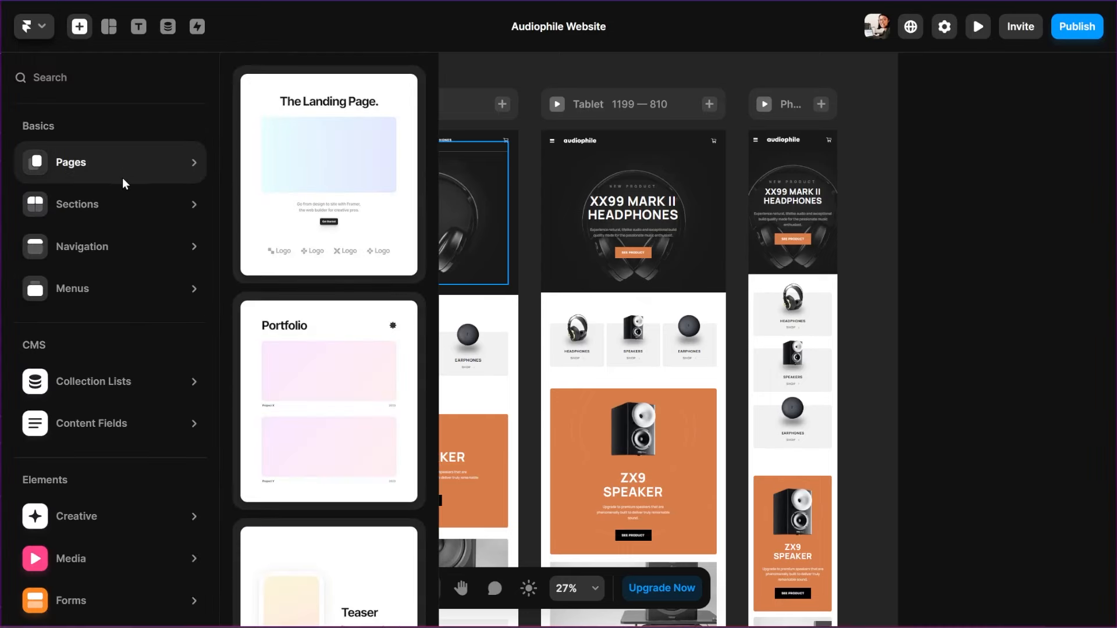
pyautogui.moveTo(122, 205)
pyautogui.scroll(-5, 285, 225)
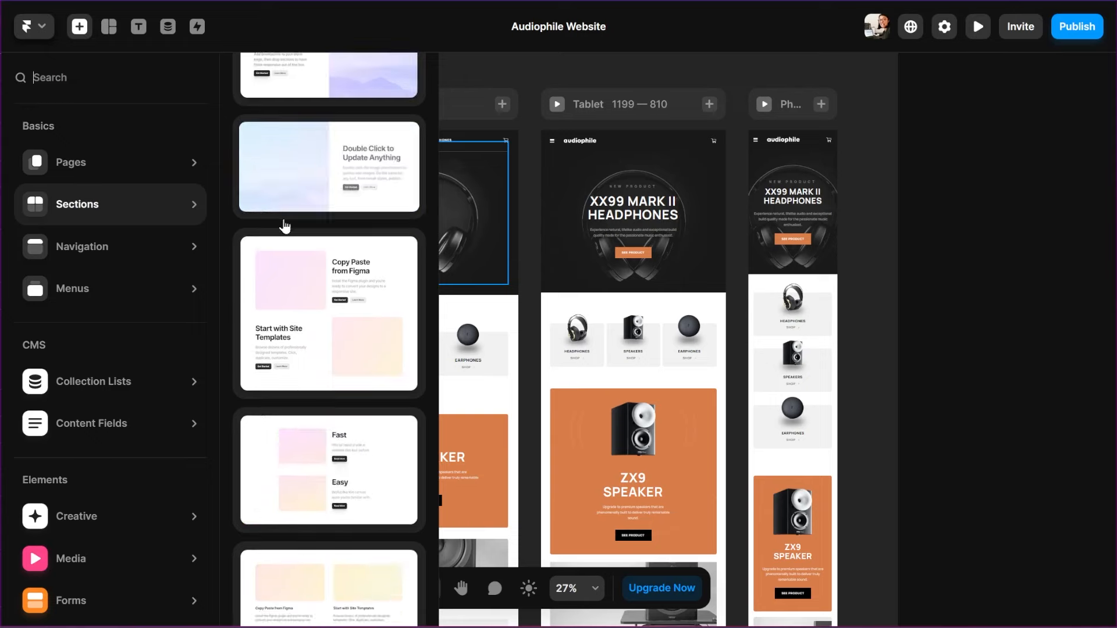
pyautogui.scroll(-10, 286, 226)
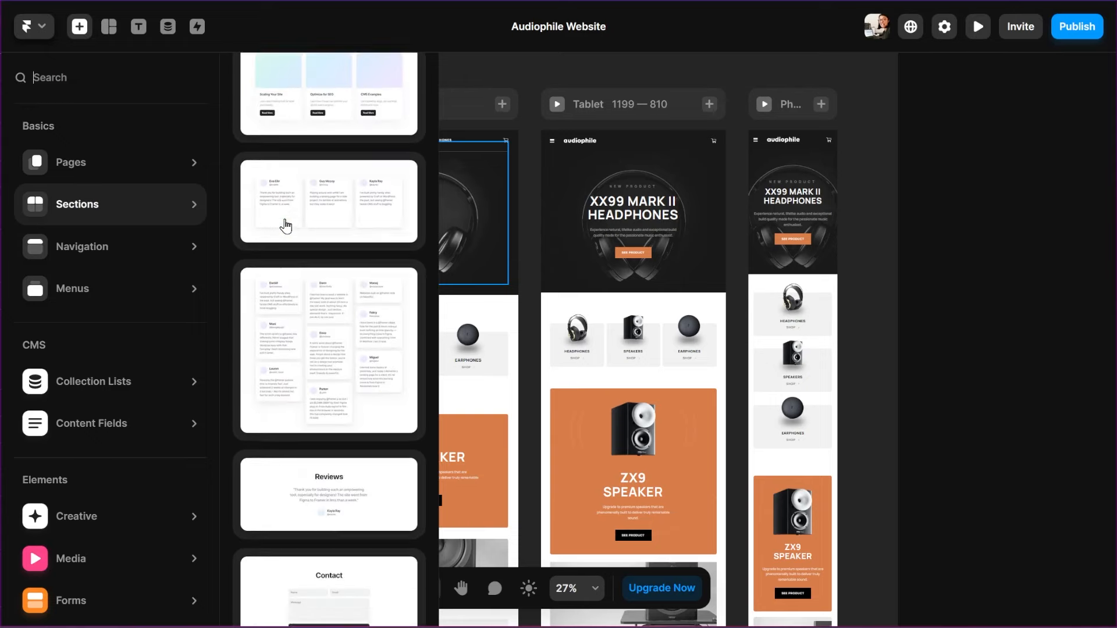
pyautogui.scroll(-6, 285, 225)
pyautogui.scroll(5, 285, 226)
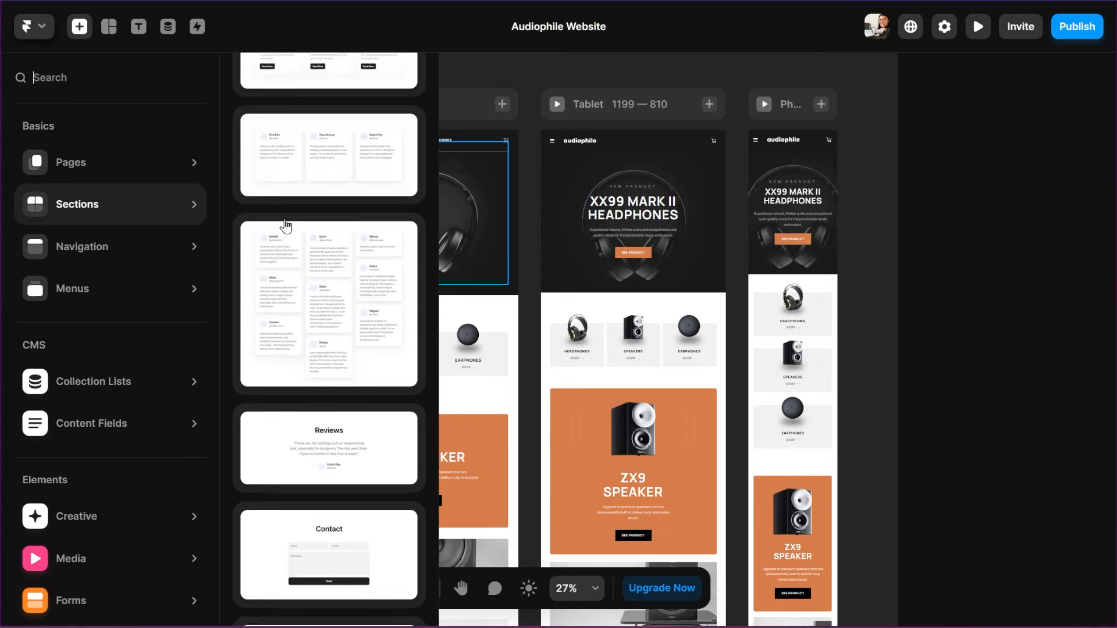
pyautogui.scroll(3, 262, 232)
pyautogui.moveTo(182, 246)
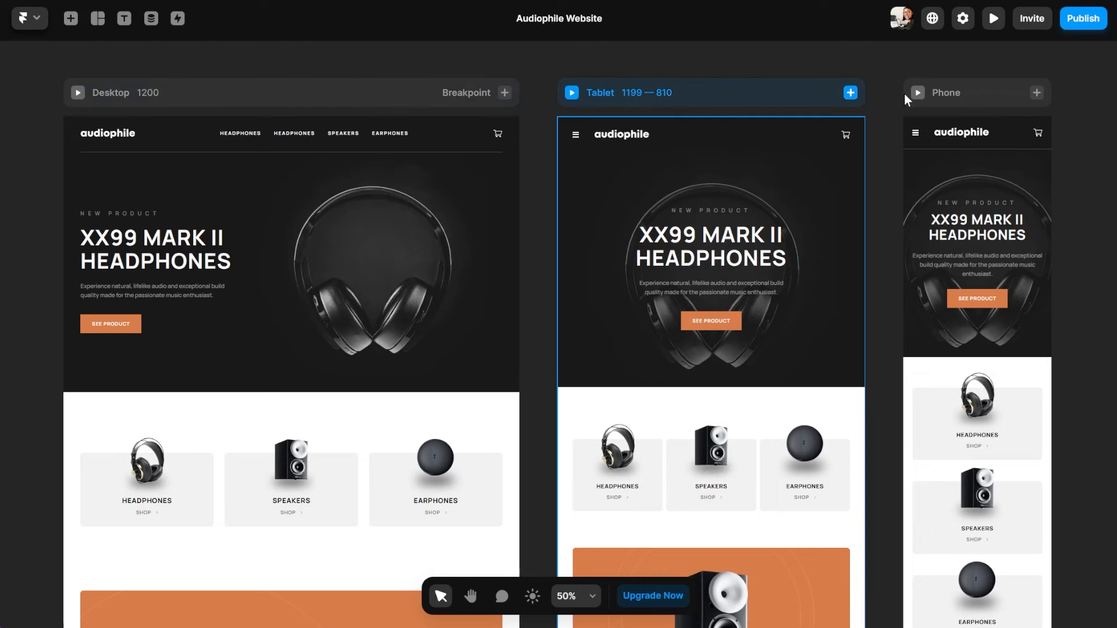
# Preview the Home page and narrow the preview width to check its responsiveness
pyautogui.click(994, 18)
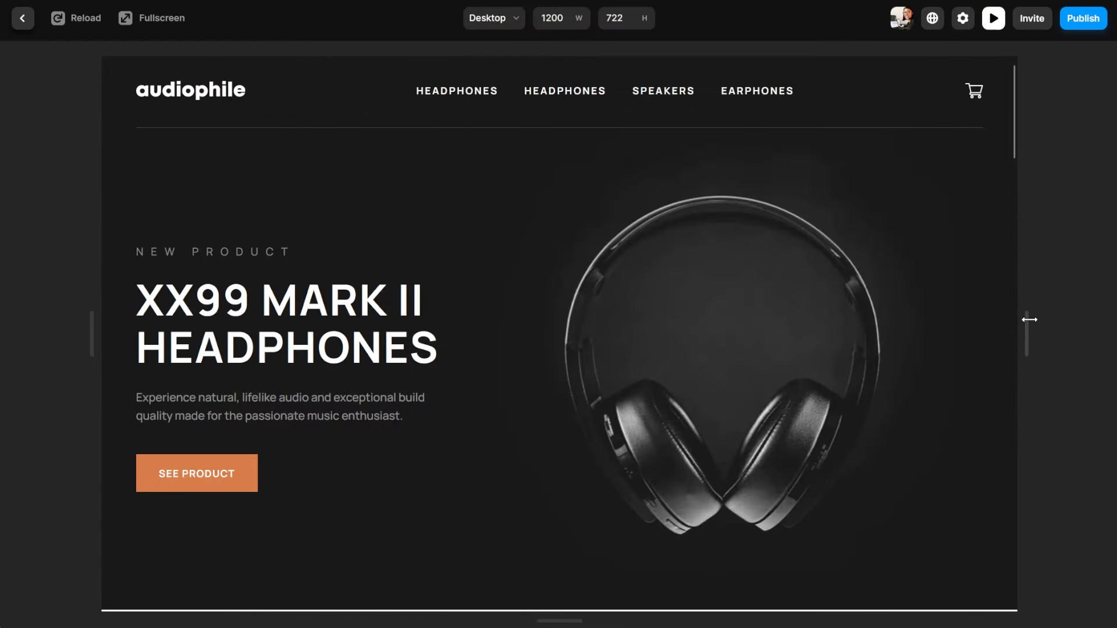
pyautogui.moveTo(1029, 320); pyautogui.dragTo(997, 350)
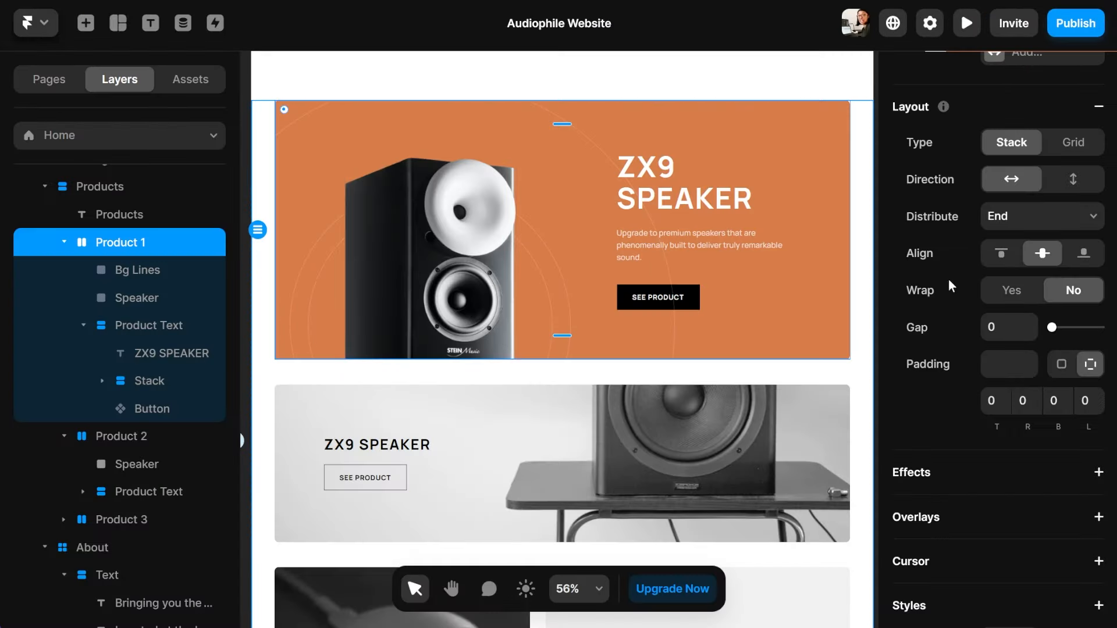
# Try top and bottom alignment on the desktop Product 1 stack and adjust the gap of its Product Text stack
pyautogui.click(1008, 262)
pyautogui.click(1083, 256)
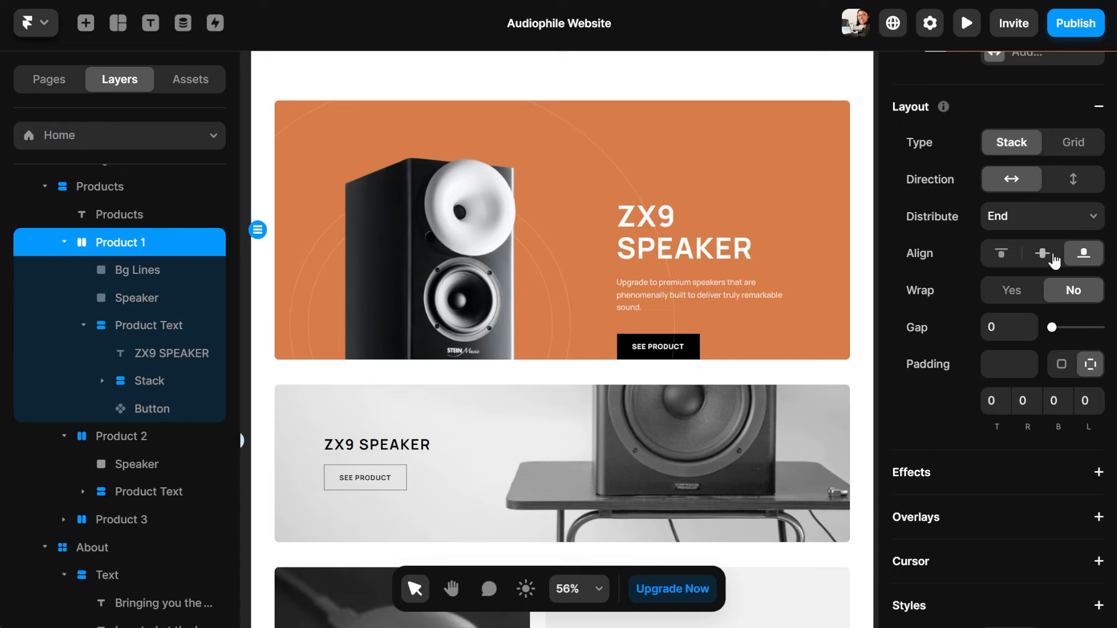
pyautogui.click(175, 326)
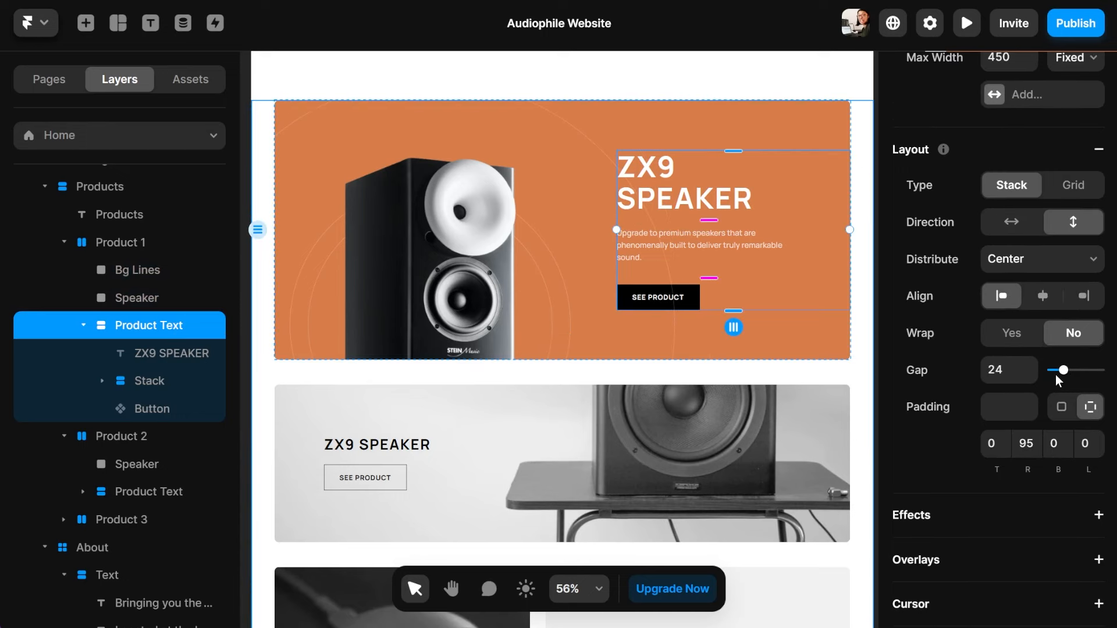
pyautogui.moveTo(1065, 380)
pyautogui.mouseDown()
pyautogui.moveTo(1089, 380)
pyautogui.moveTo(1065, 379)
pyautogui.mouseUp()
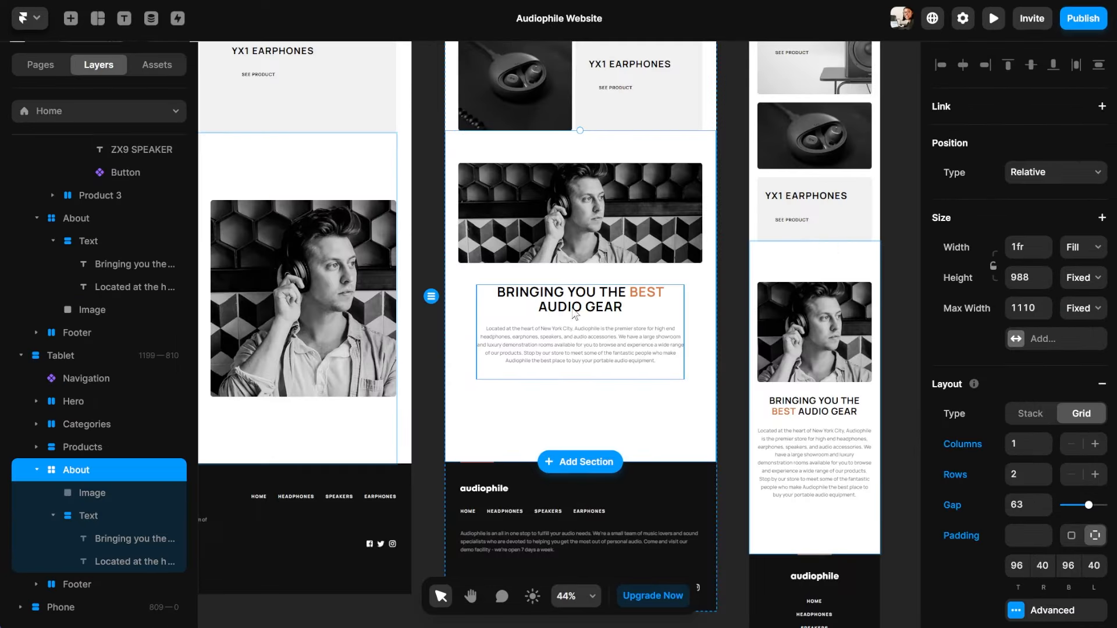
# Open the Heading 2 M text style from the tablet About section's heading
pyautogui.scroll(3, 590, 295)
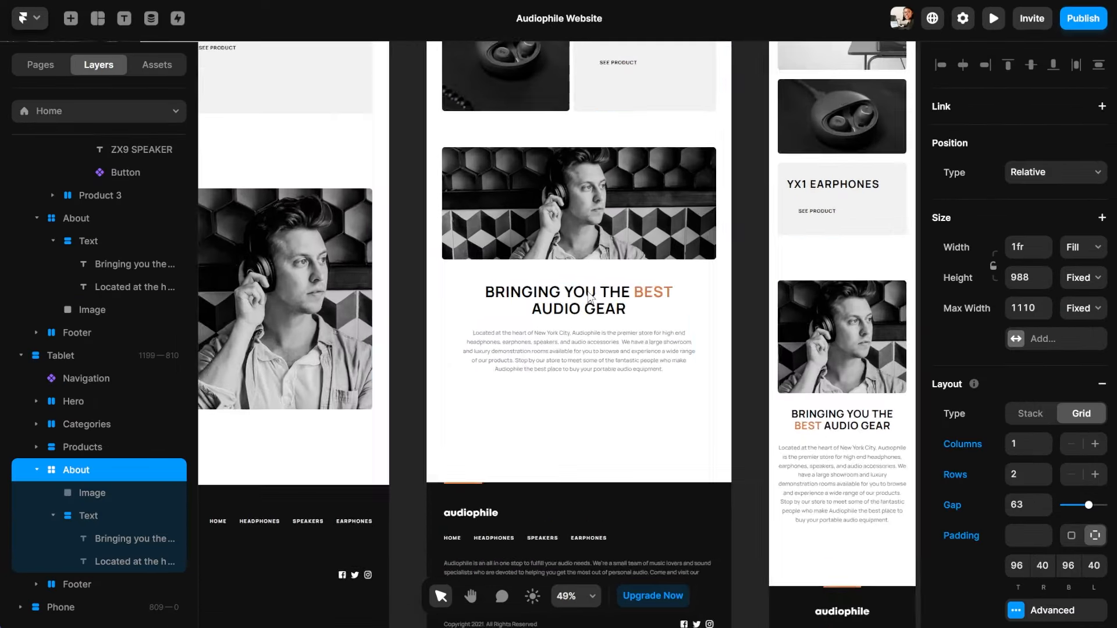
pyautogui.scroll(3, 588, 292)
pyautogui.click(589, 301)
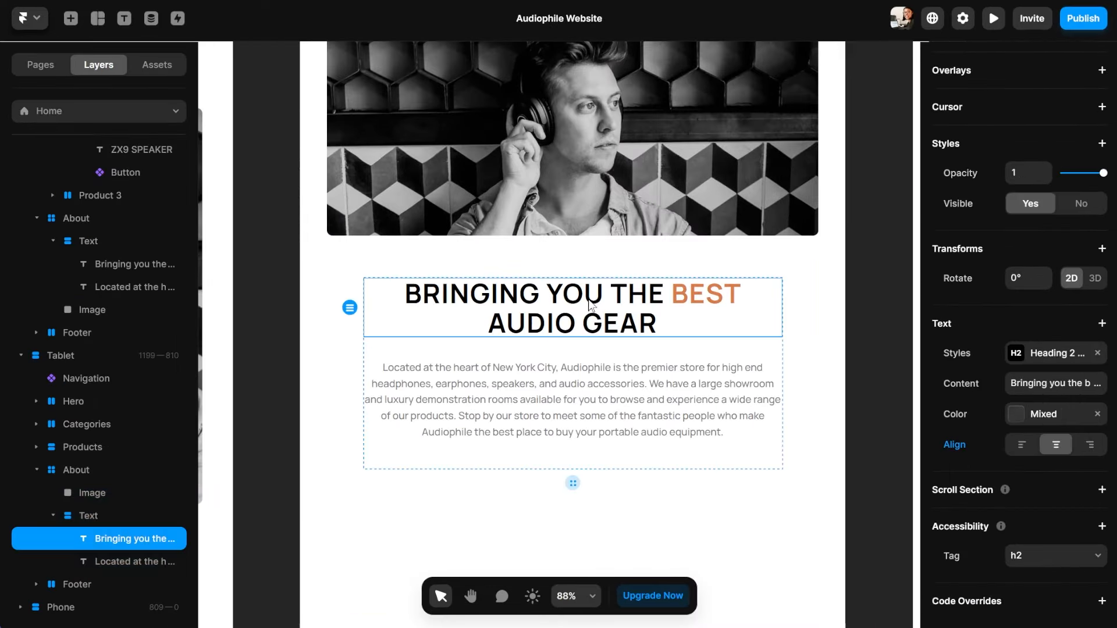
pyautogui.click(1050, 358)
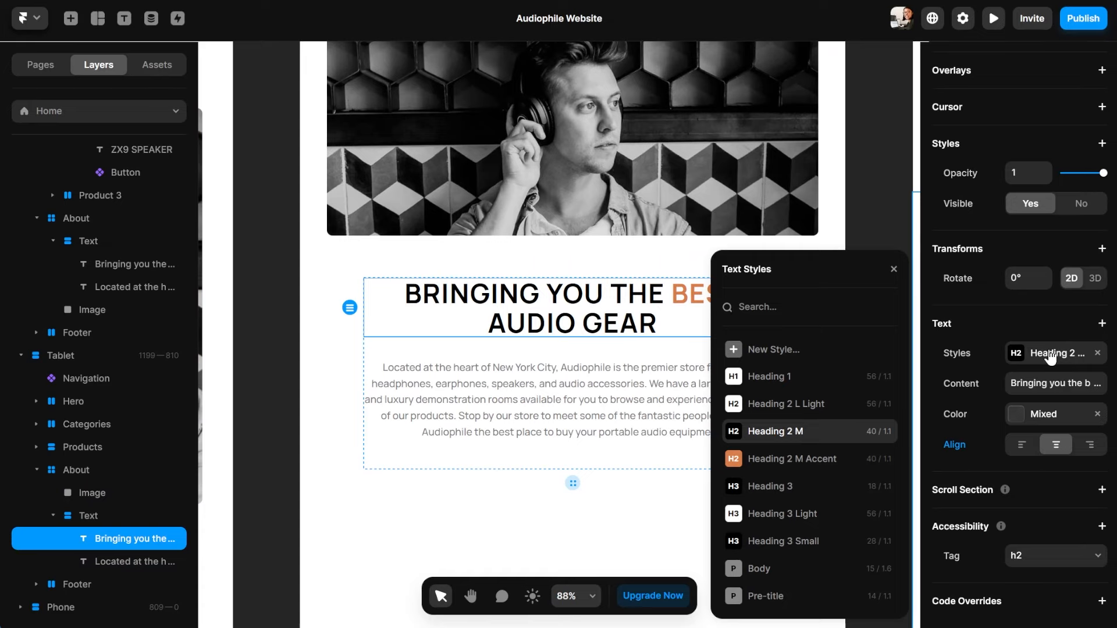
pyautogui.click(884, 432)
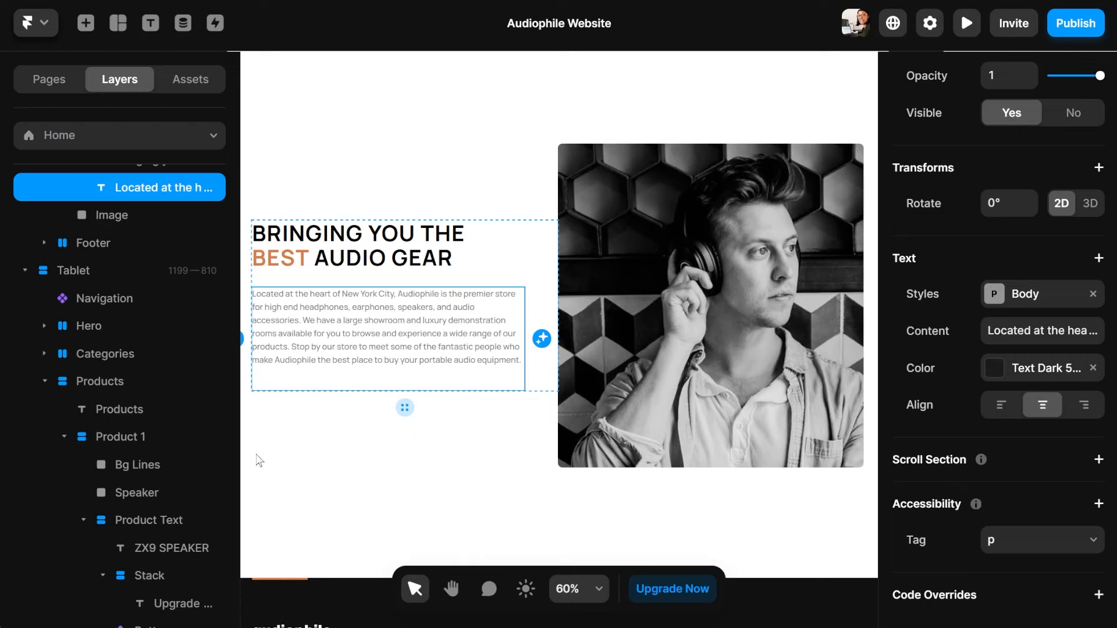
# Try the centre and right text alignments on the desktop About paragraph, and set it to left alignment
pyautogui.scroll(5, 319, 257)
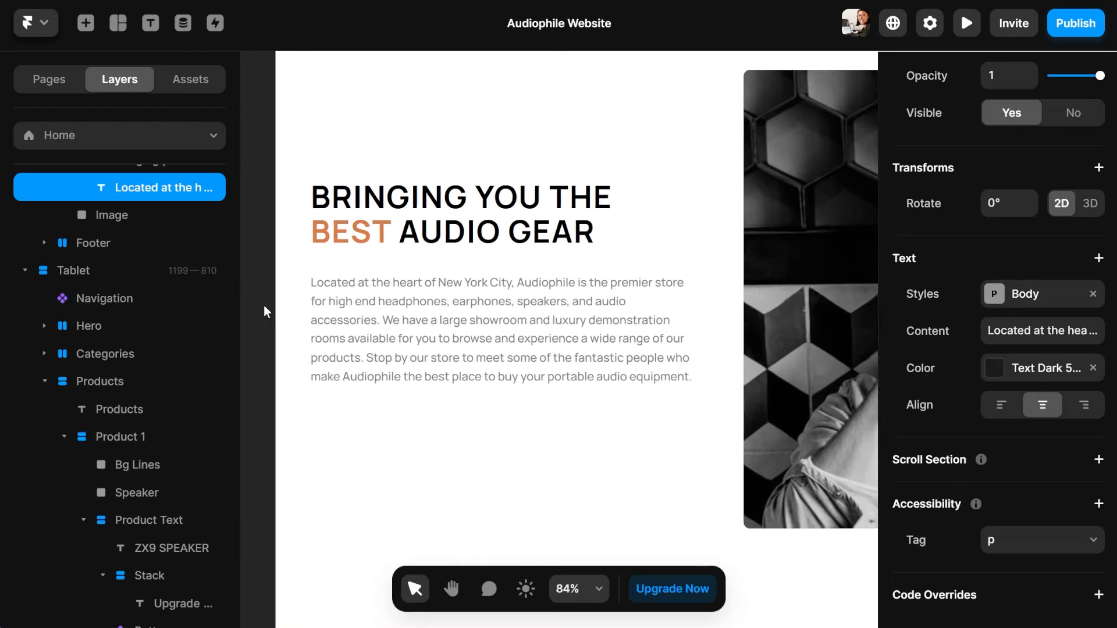
pyautogui.scroll(3, 265, 312)
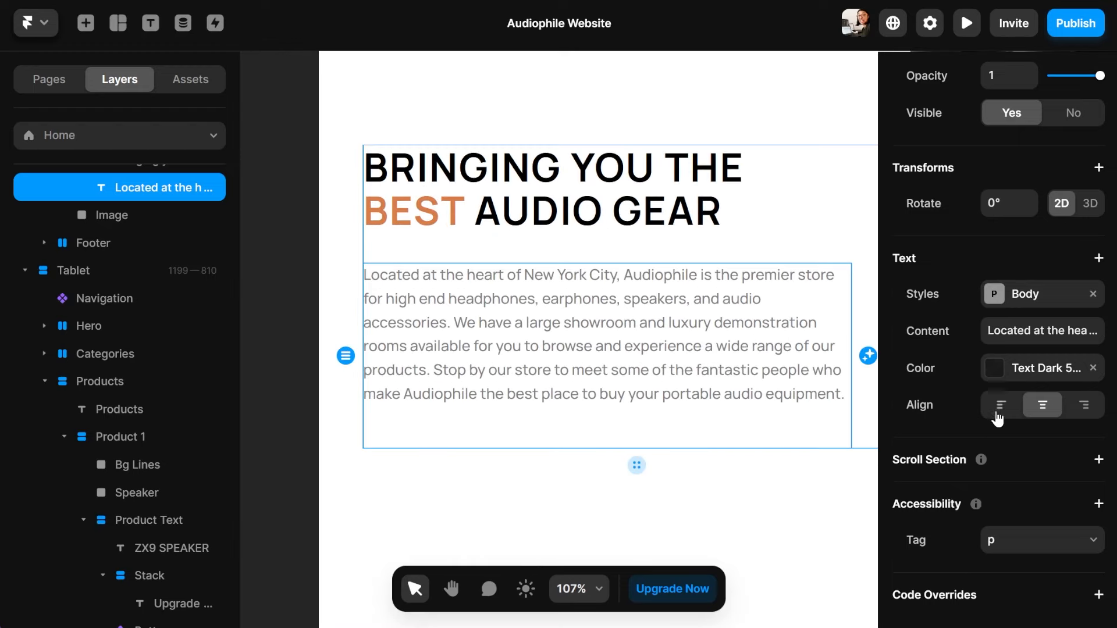
pyautogui.click(1000, 406)
pyautogui.click(1083, 407)
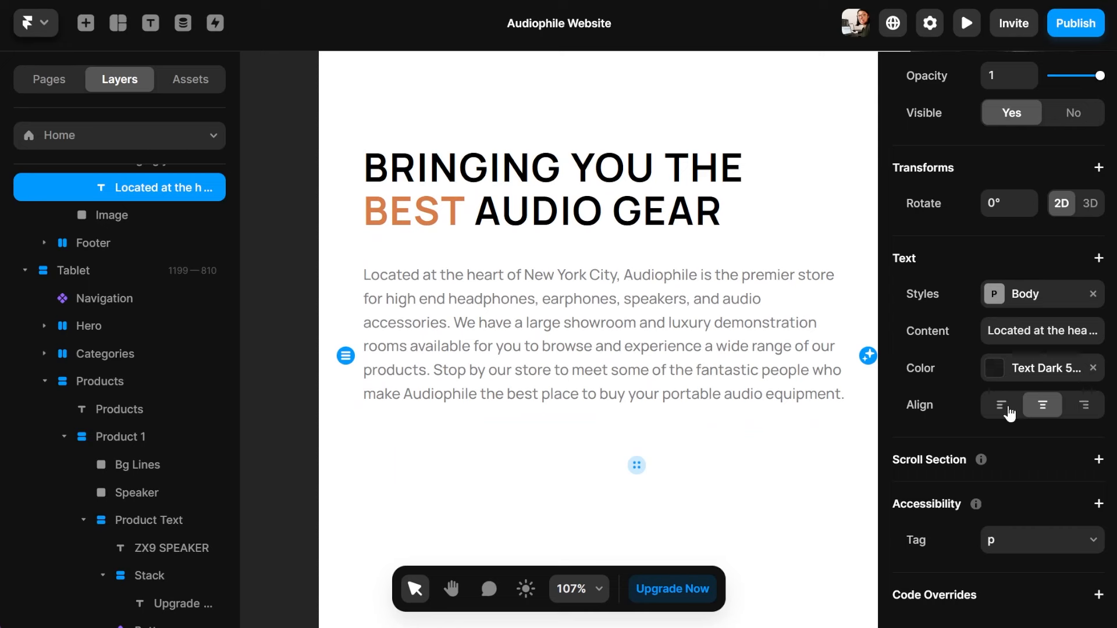
pyautogui.click(1042, 407)
pyautogui.click(1083, 408)
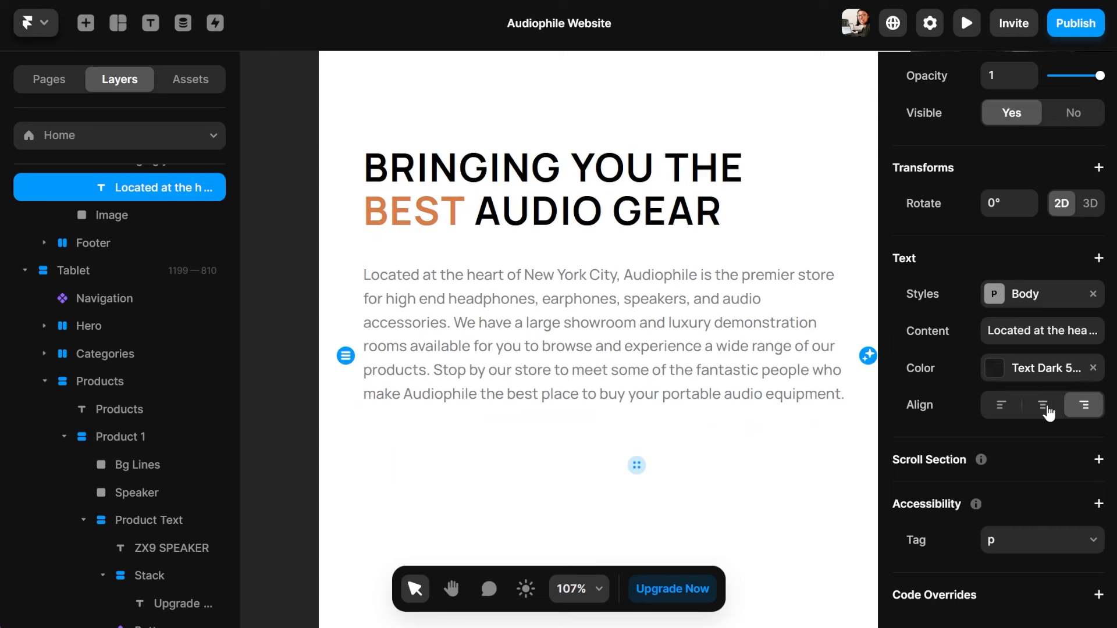
pyautogui.click(1008, 410)
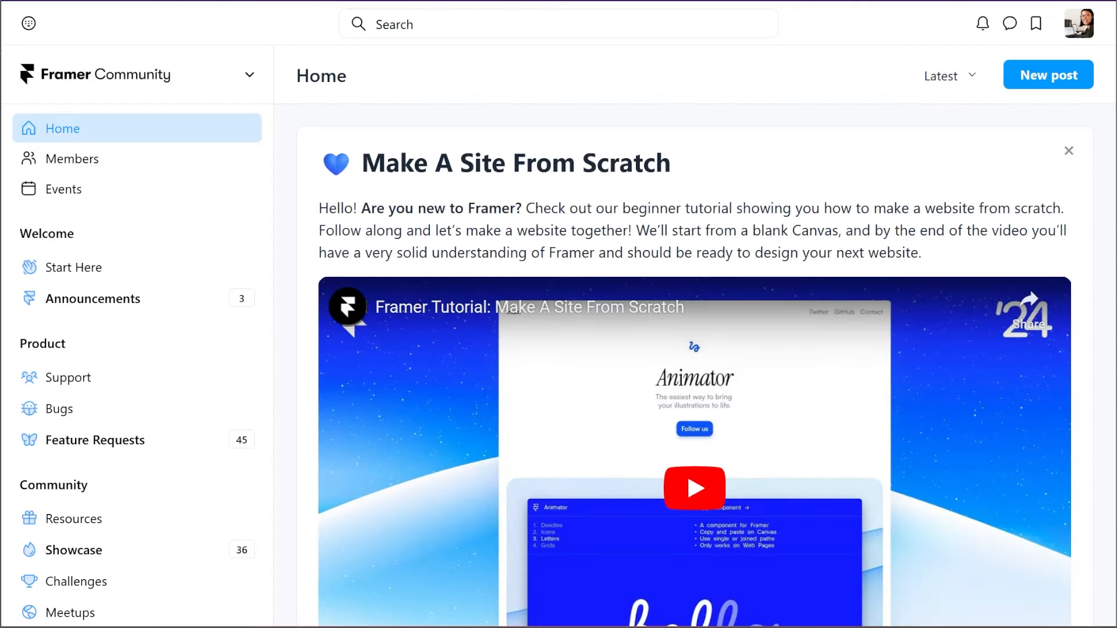
# Switch to the Framer Community site, look through the home feed and open the Support space
pyautogui.scroll(-10, 289, 458)
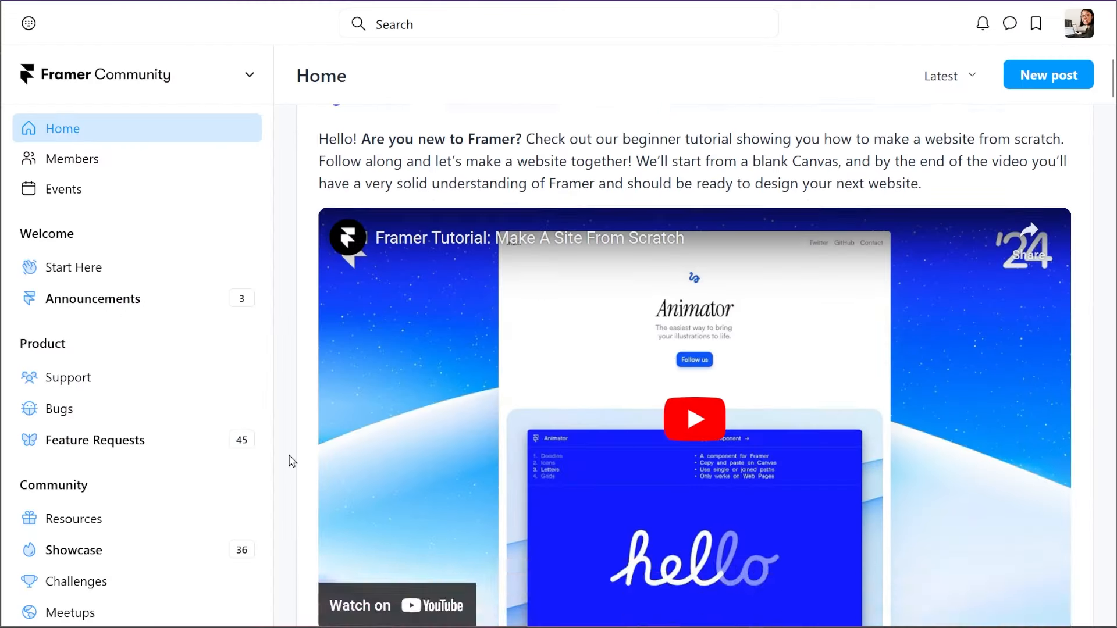
pyautogui.scroll(-10, 292, 461)
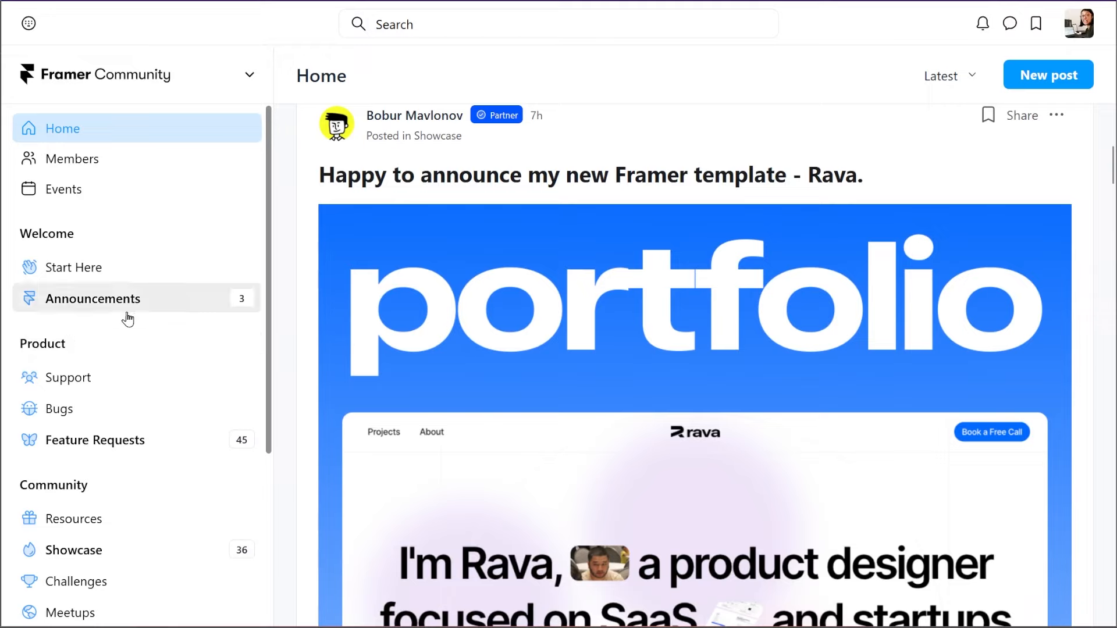
pyautogui.click(134, 383)
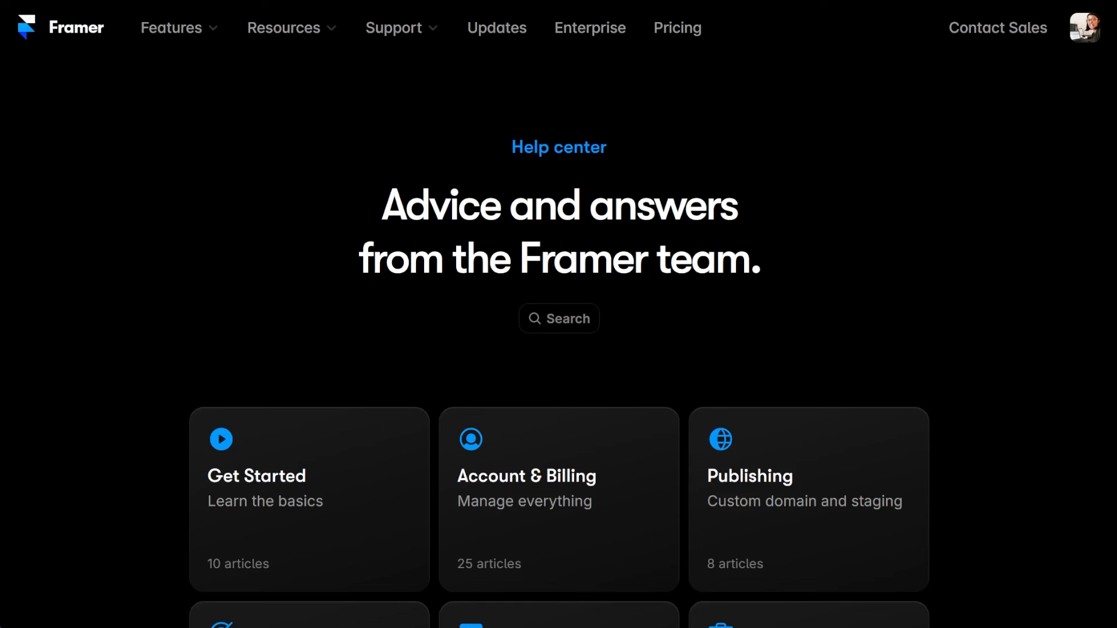
# Open the Using Text Styles article under Get Started in the Framer Help center and read its sections on styles and breakpoints
pyautogui.scroll(-5, 94, 317)
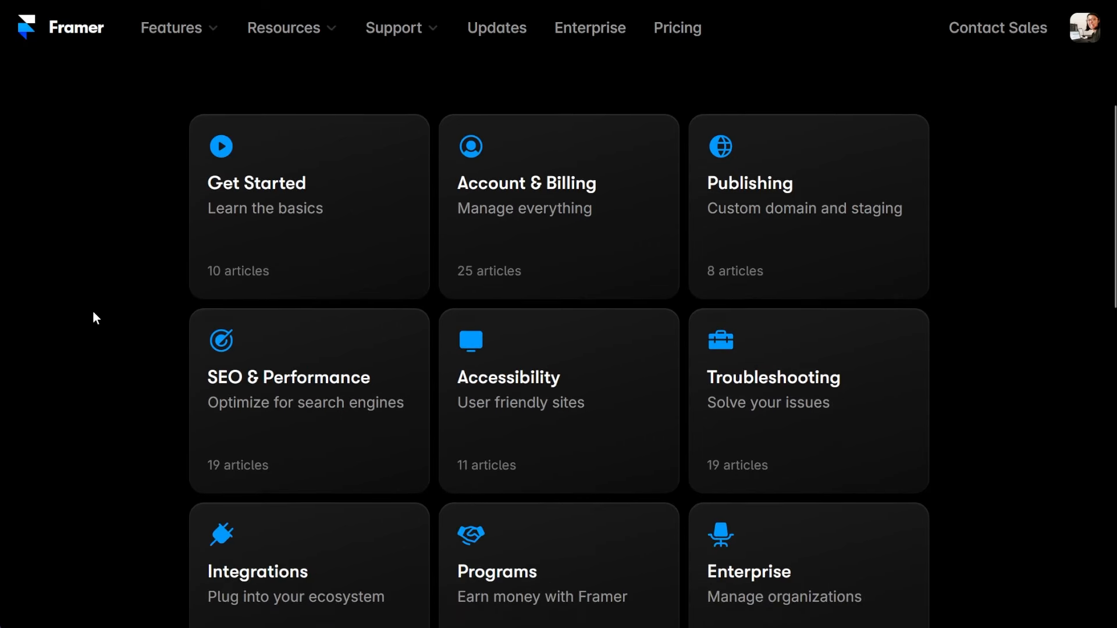
pyautogui.click(247, 239)
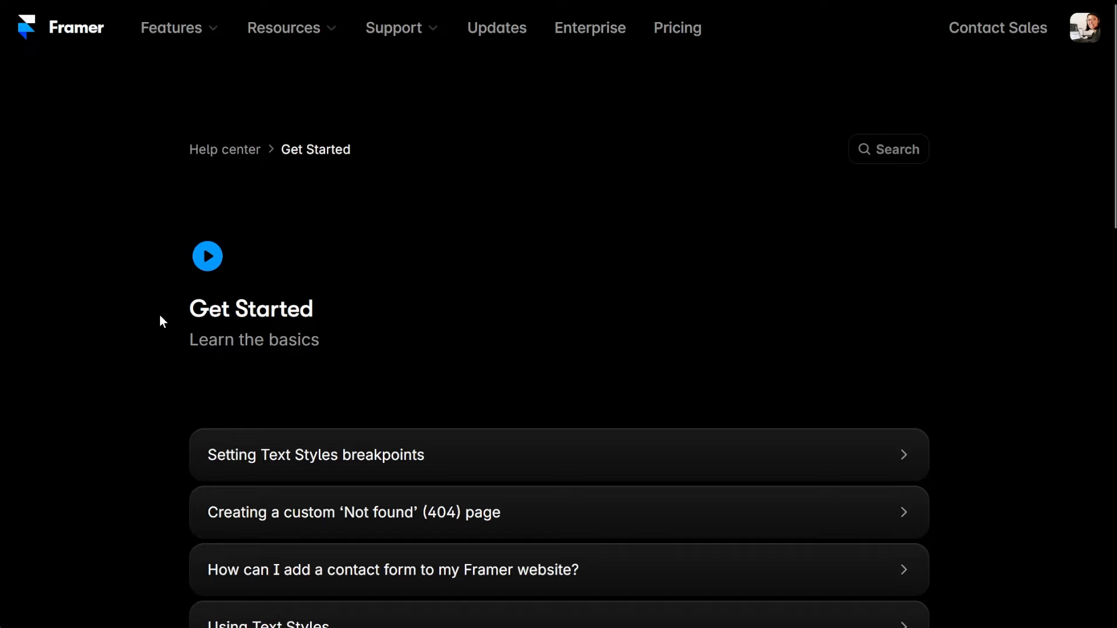
pyautogui.scroll(-3, 161, 320)
pyautogui.scroll(-3, 160, 319)
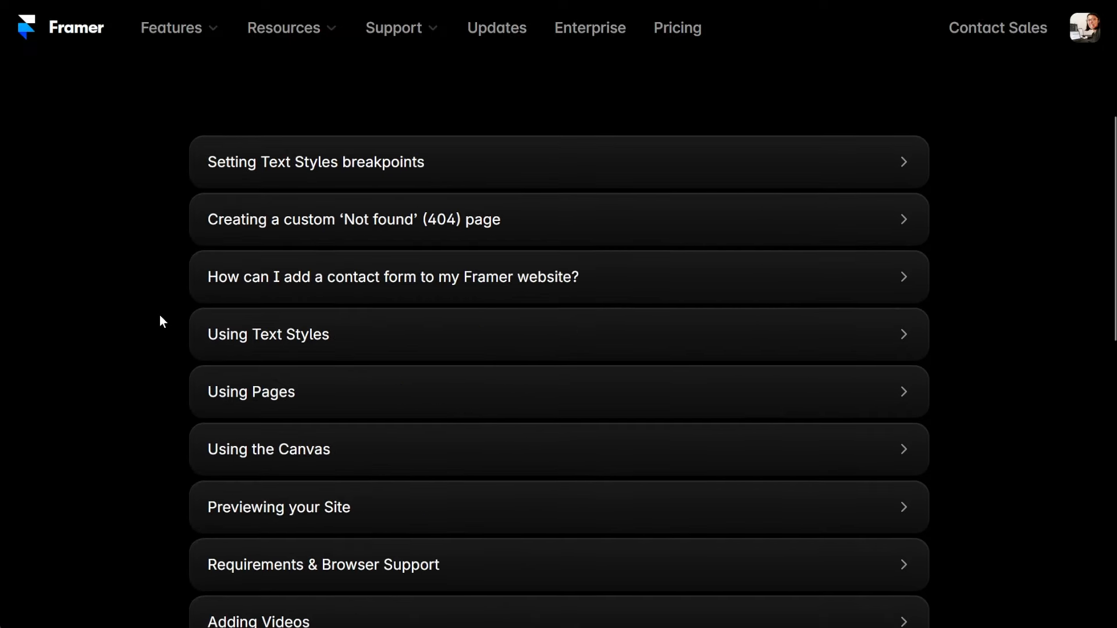
pyautogui.click(386, 333)
pyautogui.scroll(-10, 312, 358)
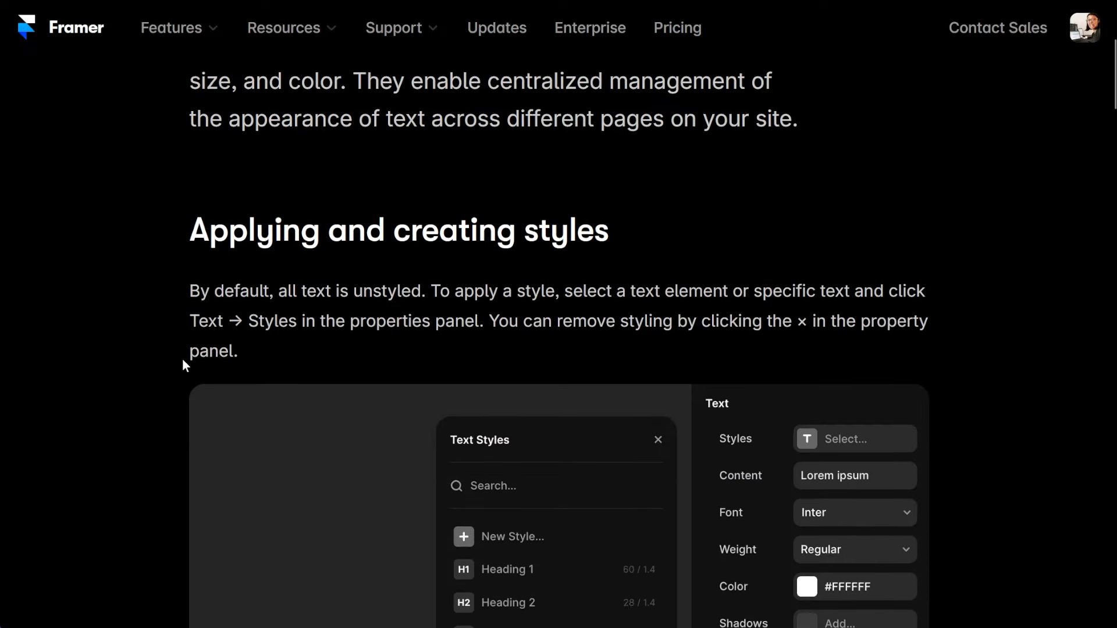
pyautogui.scroll(-10, 152, 356)
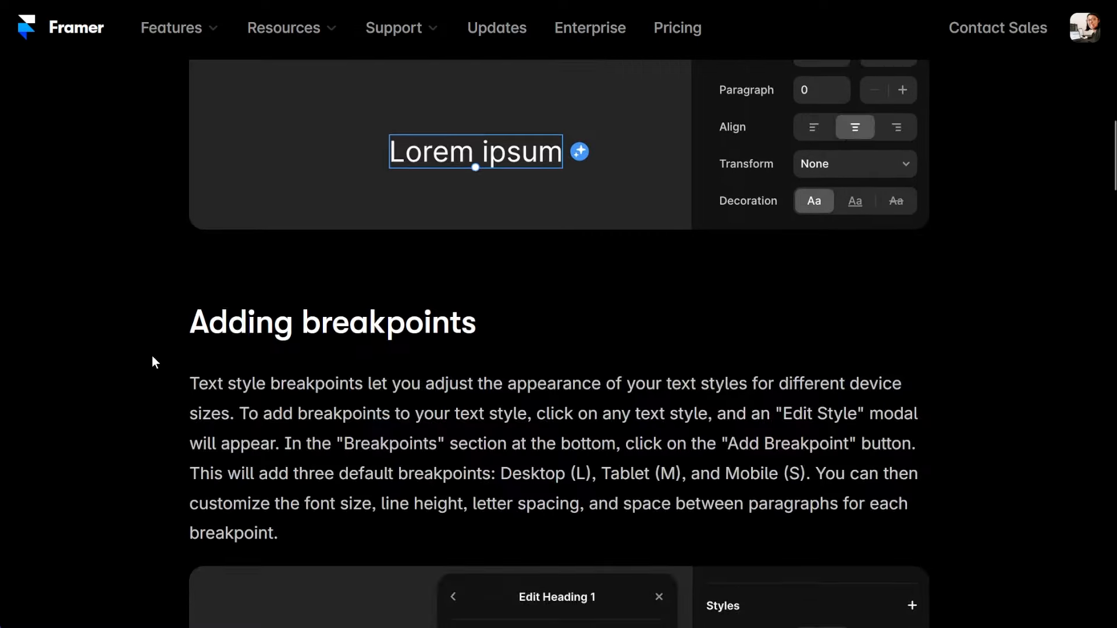
pyautogui.scroll(-4, 152, 357)
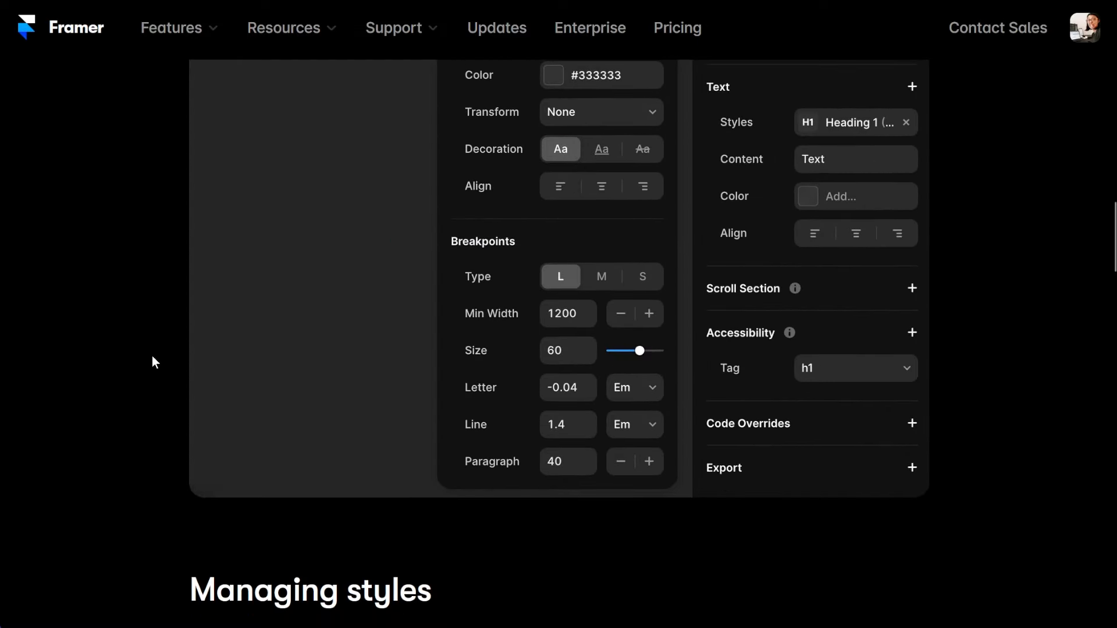
pyautogui.scroll(-6, 152, 357)
pyautogui.scroll(-3, 153, 357)
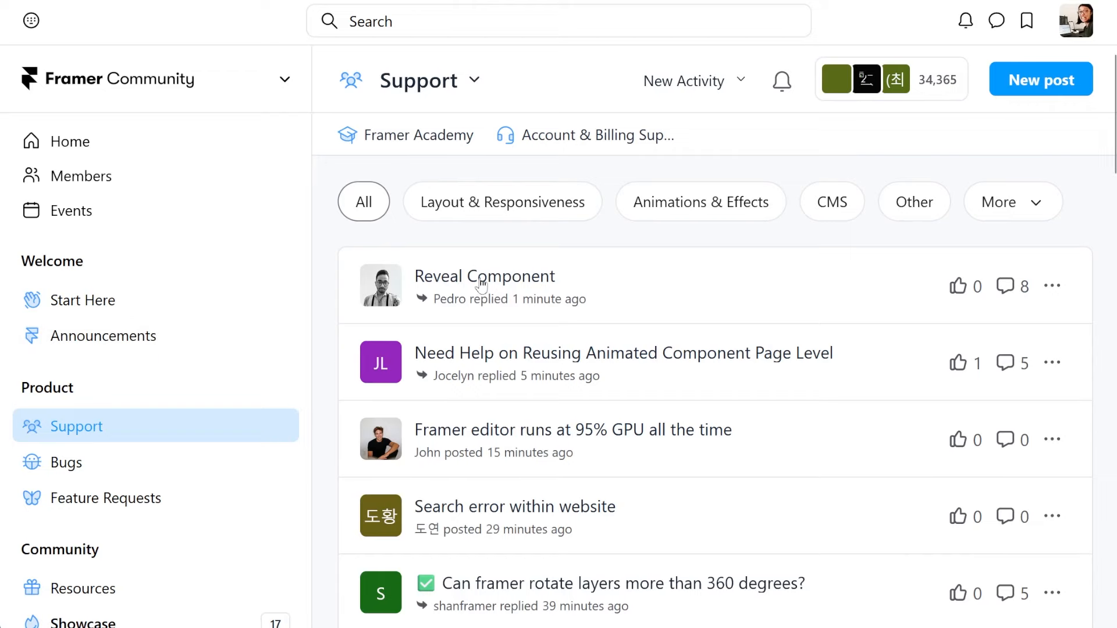
# Open the Reveal Component post in the Framer Community's Support space and read through its comments
pyautogui.click(504, 274)
pyautogui.scroll(-10, 372, 337)
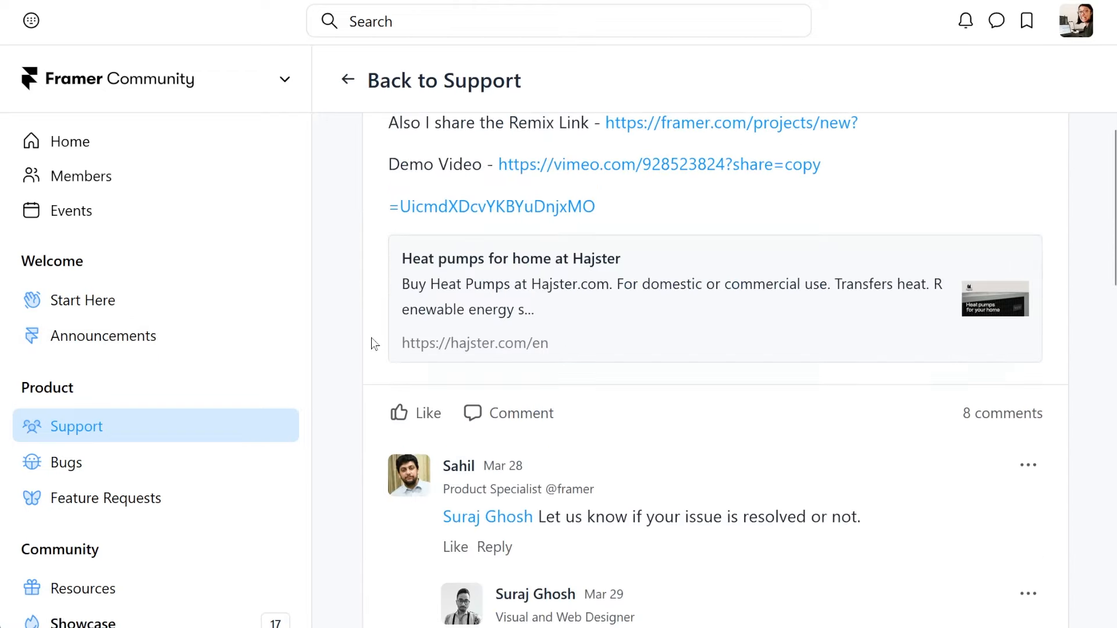
# Read the remaining replies in the comment thread of the Reveal Component post
pyautogui.scroll(-10, 368, 337)
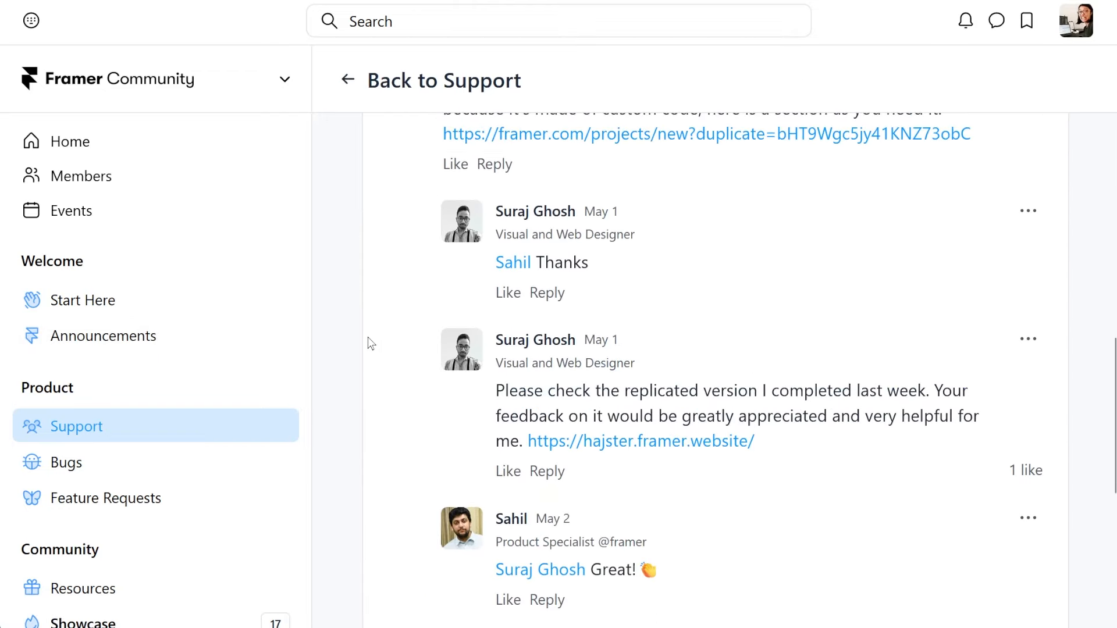
pyautogui.scroll(-1, 368, 337)
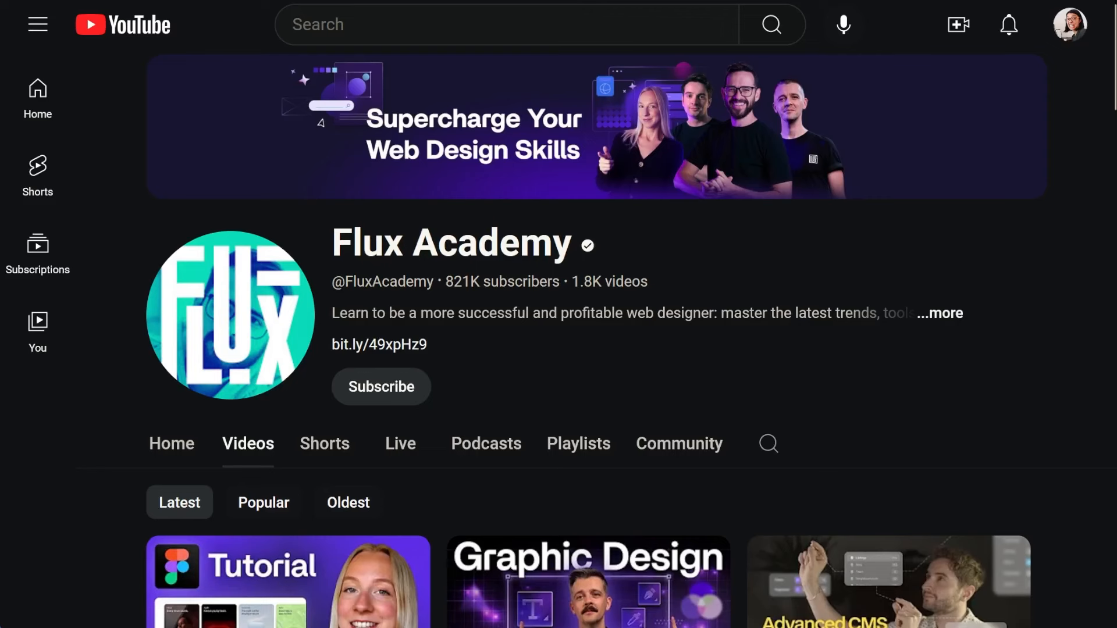
# Switch to YouTube and browse the latest videos on the Flux Academy and Framer channels
pyautogui.scroll(-10, 75, 550)
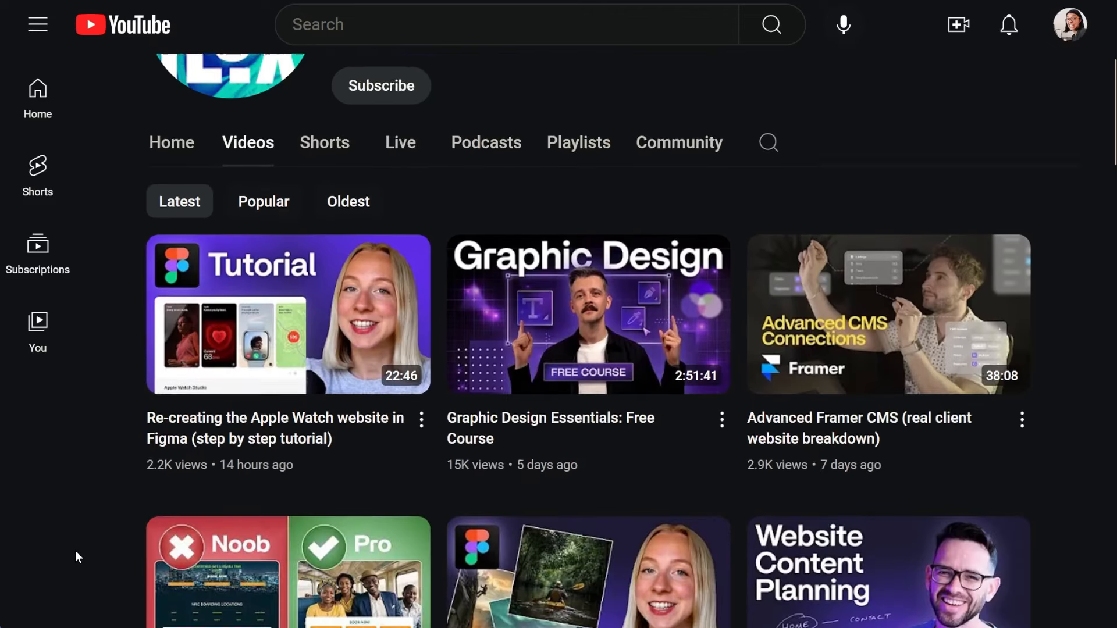
pyautogui.scroll(-2, 75, 551)
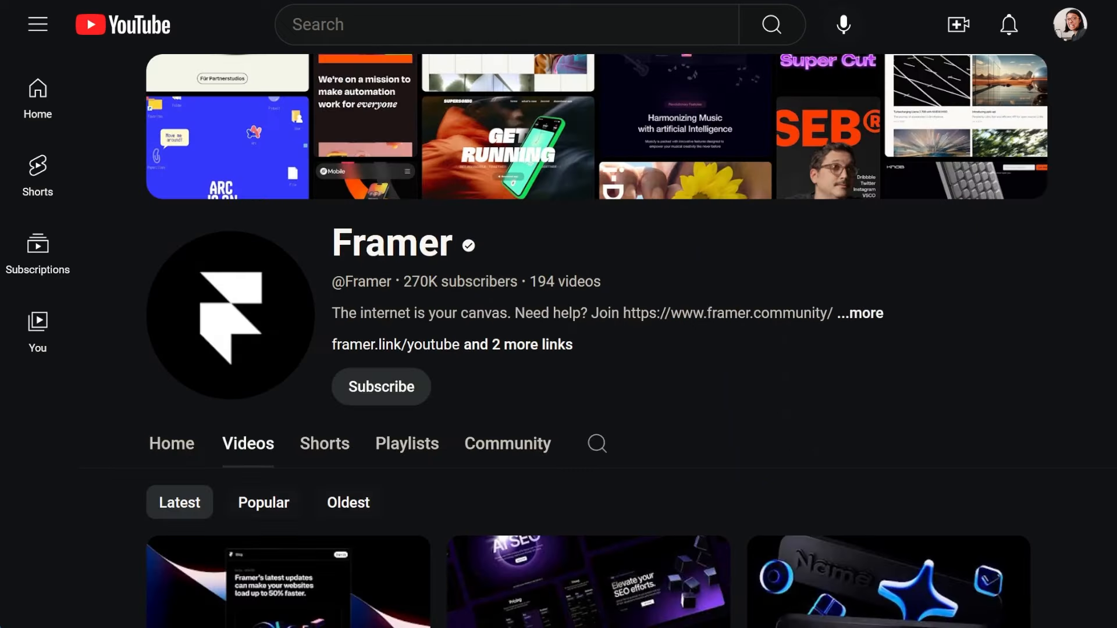
pyautogui.scroll(-6, 39, 496)
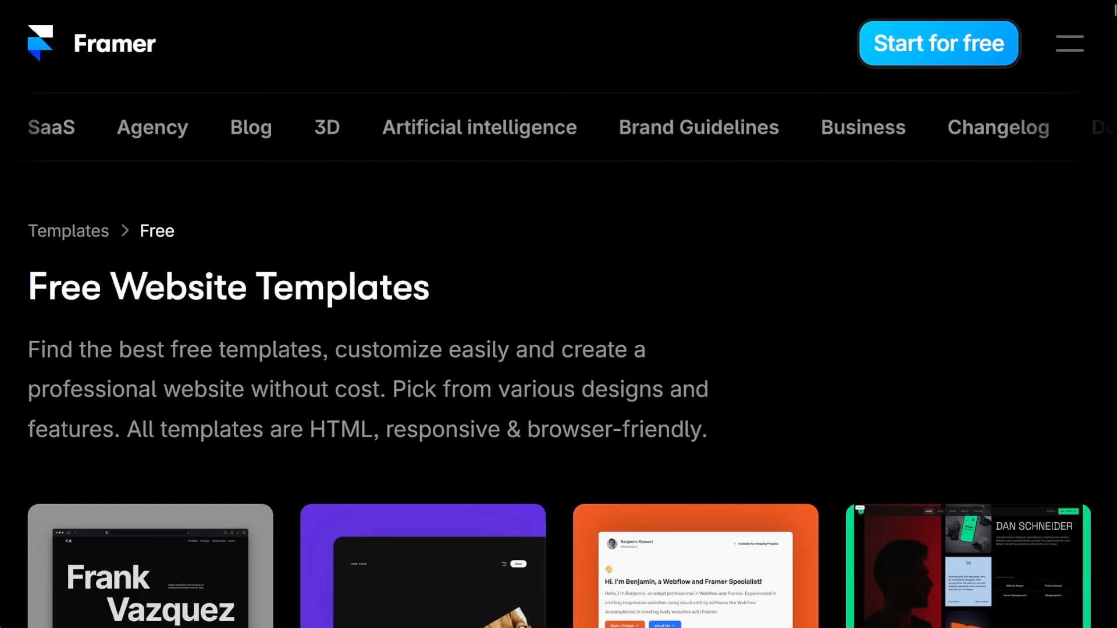
# Open the Free Website Templates page on the Framer site and browse its template gallery
pyautogui.scroll(-7, 7, 578)
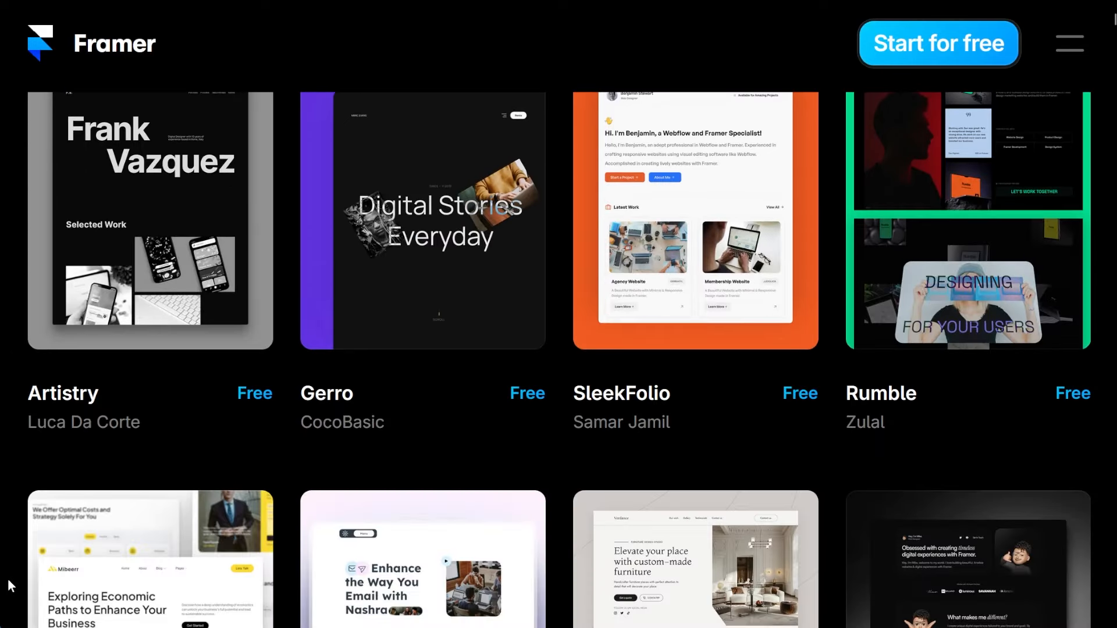
pyautogui.scroll(-5, 9, 578)
pyautogui.scroll(-8, 9, 579)
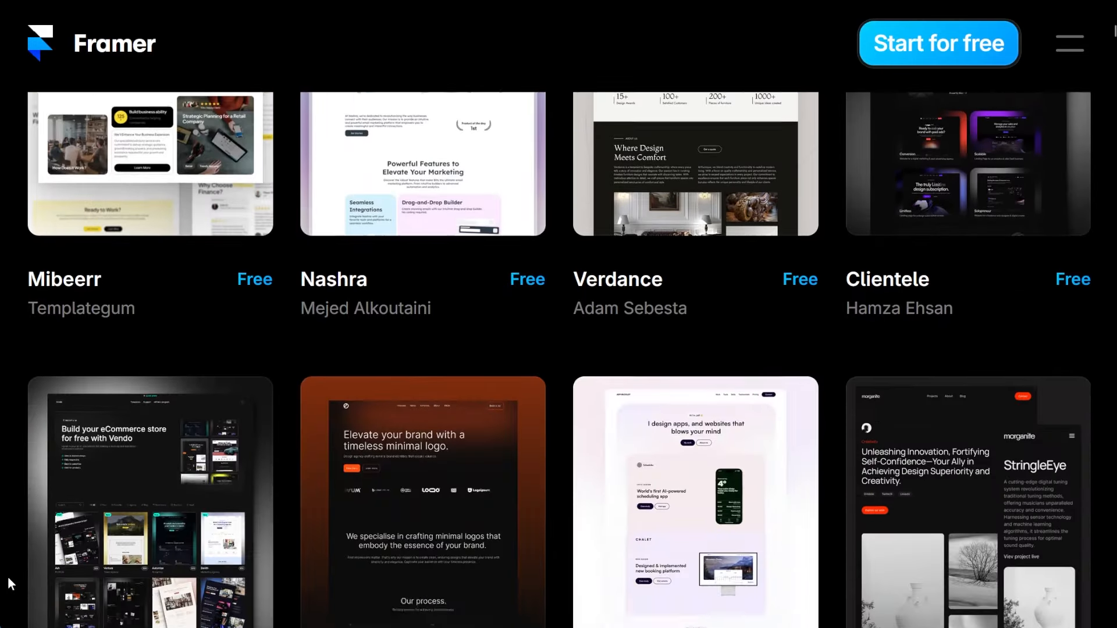
pyautogui.scroll(-8, 8, 577)
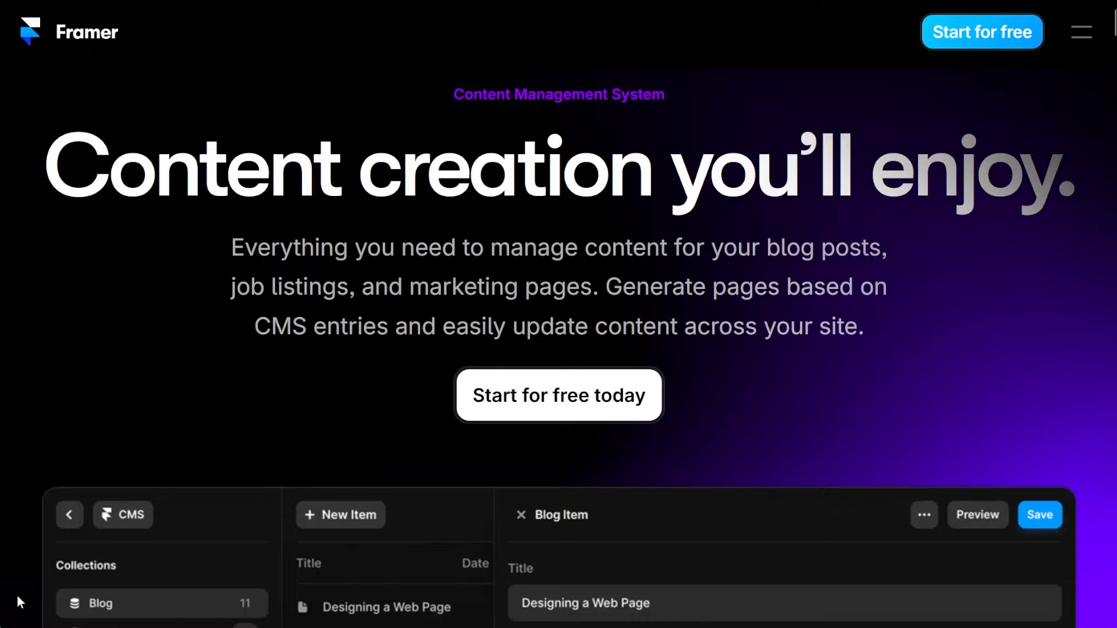
# Open Framer's Content Management System page and look through its feature cards down to the Collections section
pyautogui.scroll(-10, 17, 597)
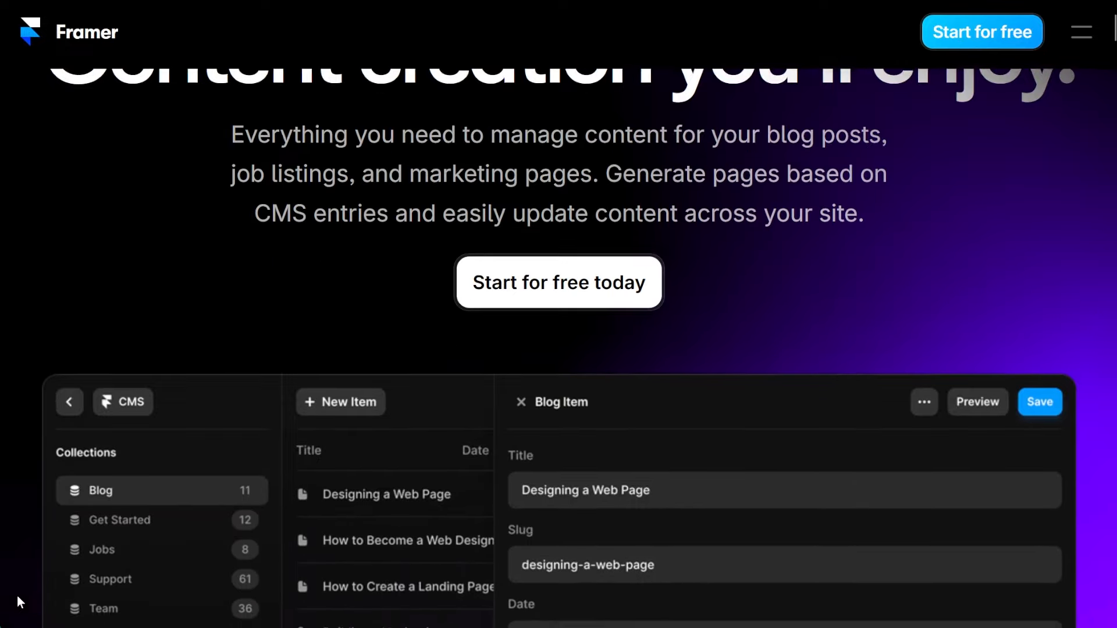
pyautogui.scroll(-4, 18, 596)
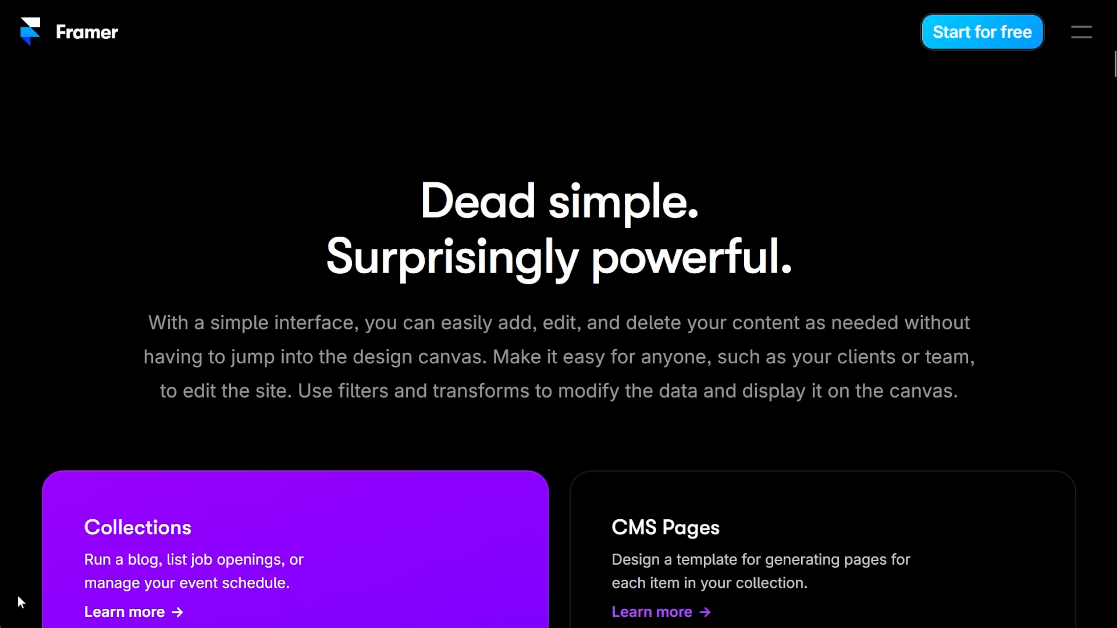
pyautogui.scroll(-7, 19, 595)
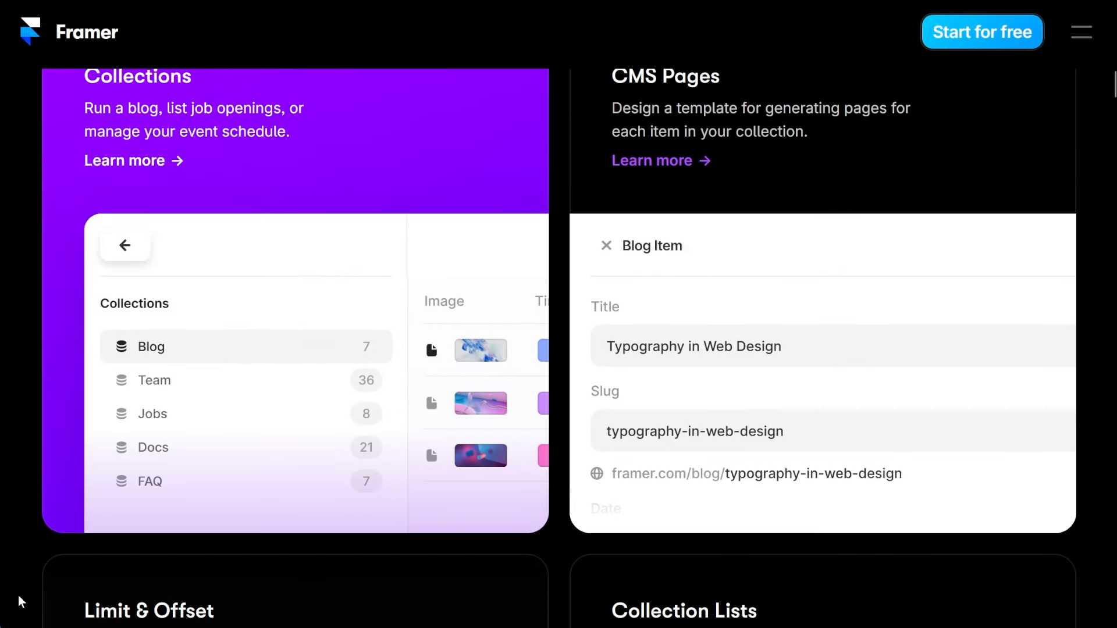
pyautogui.scroll(-7, 18, 595)
pyautogui.scroll(-10, 19, 595)
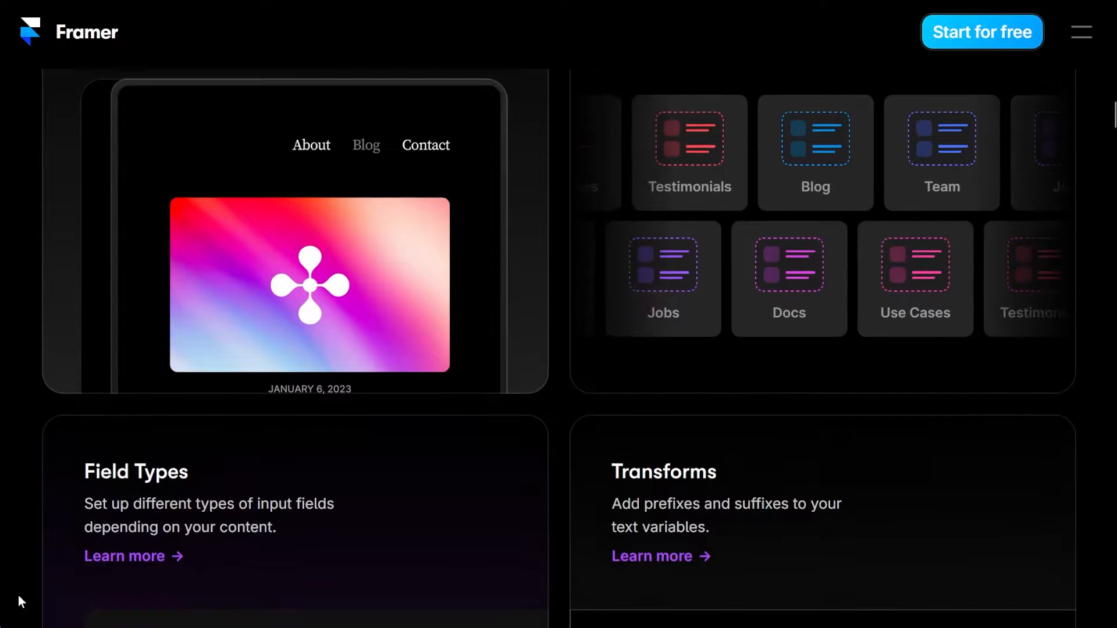
pyautogui.scroll(-8, 19, 595)
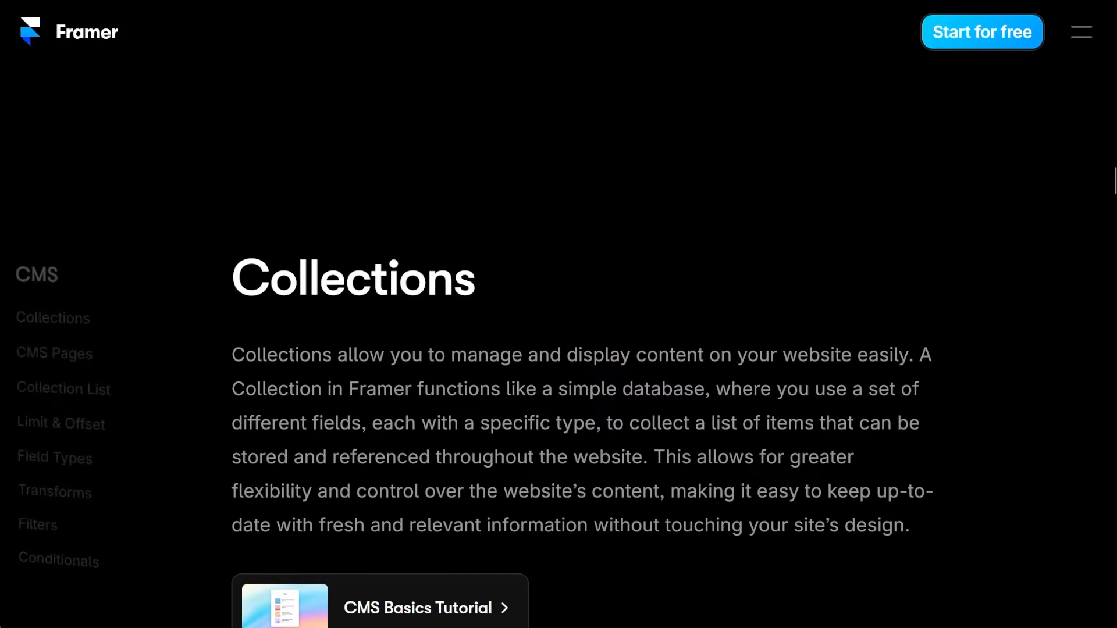
pyautogui.scroll(-3, 19, 595)
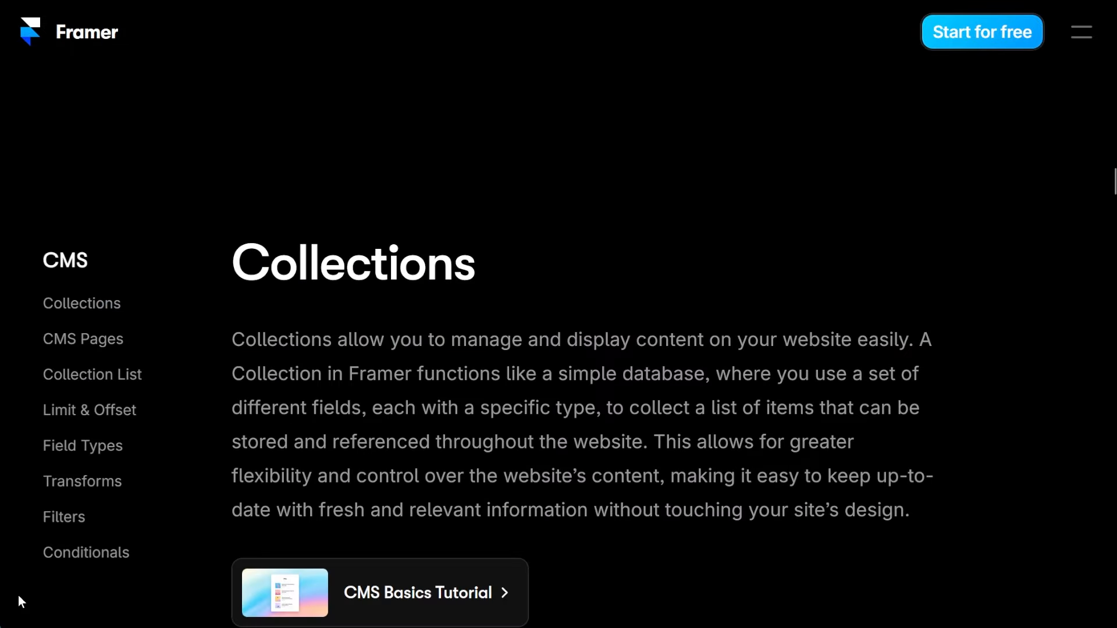